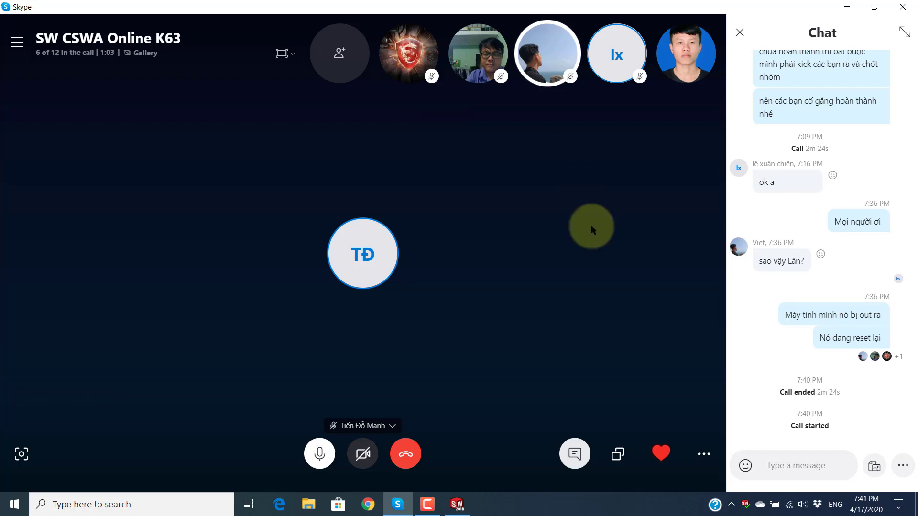
Step: Start sharing the screen in the Skype group call, with SOLIDWORKS in front
click(618, 454)
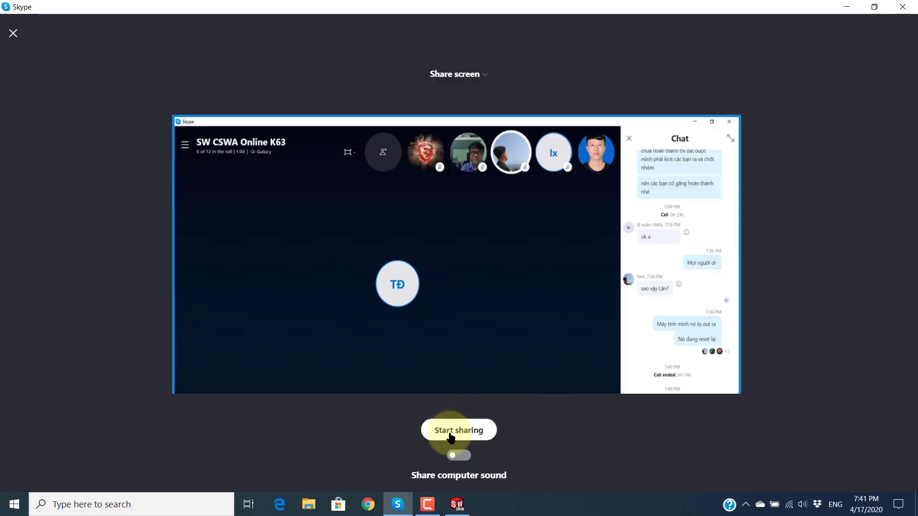
click(449, 433)
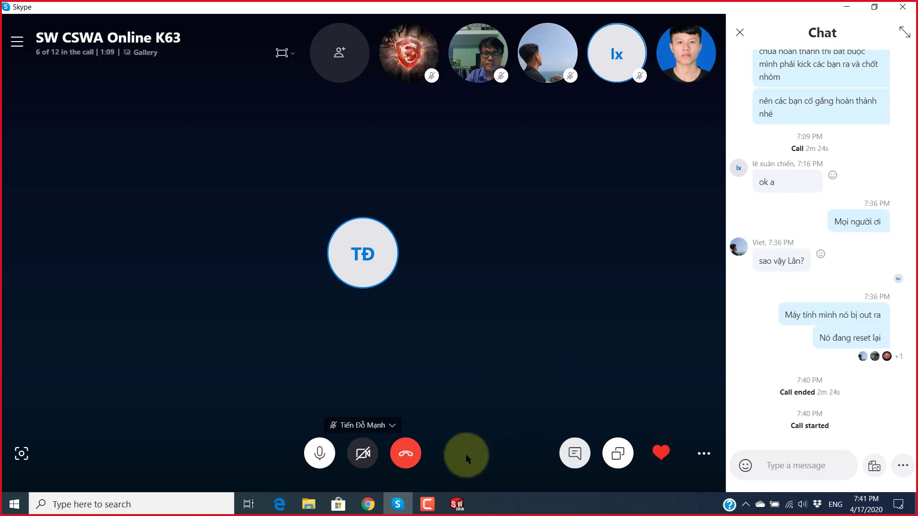
click(456, 504)
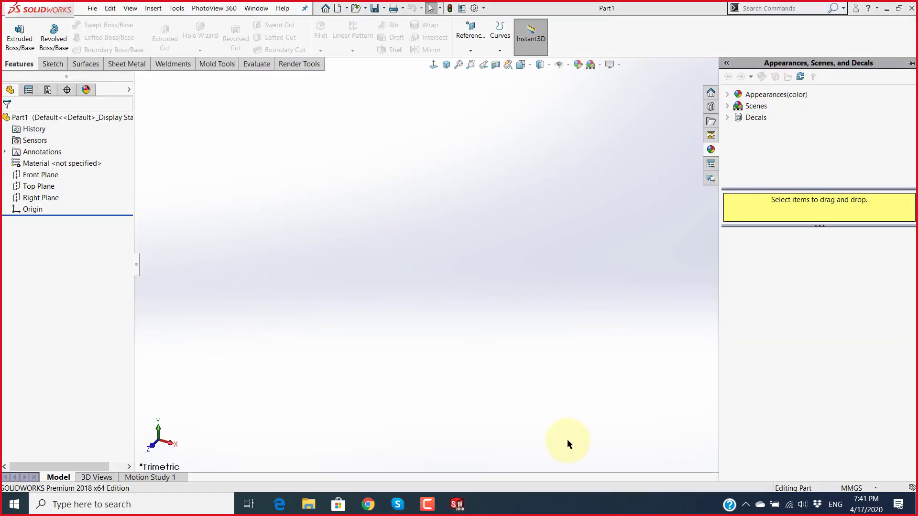
Step: Collapse the task pane, open a Front Plane sketch with Straight Slot active, briefly checking Skype
click(474, 277)
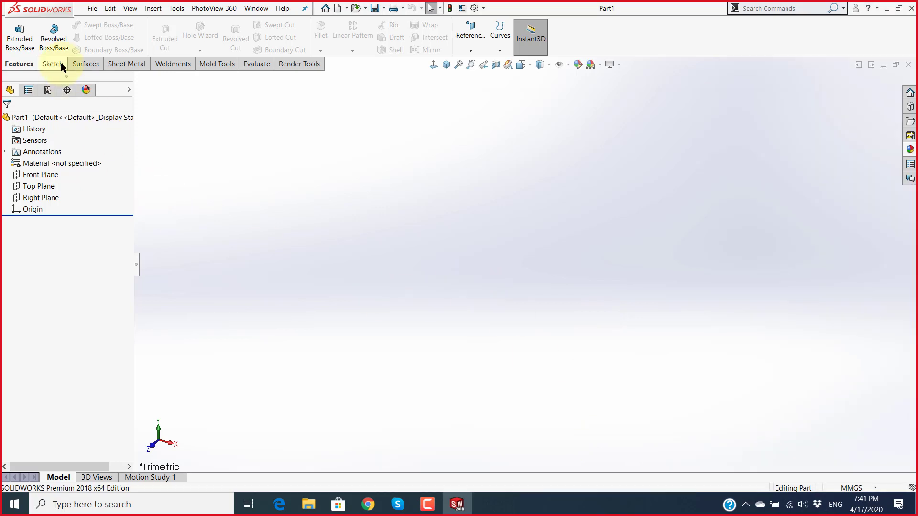
click(46, 174)
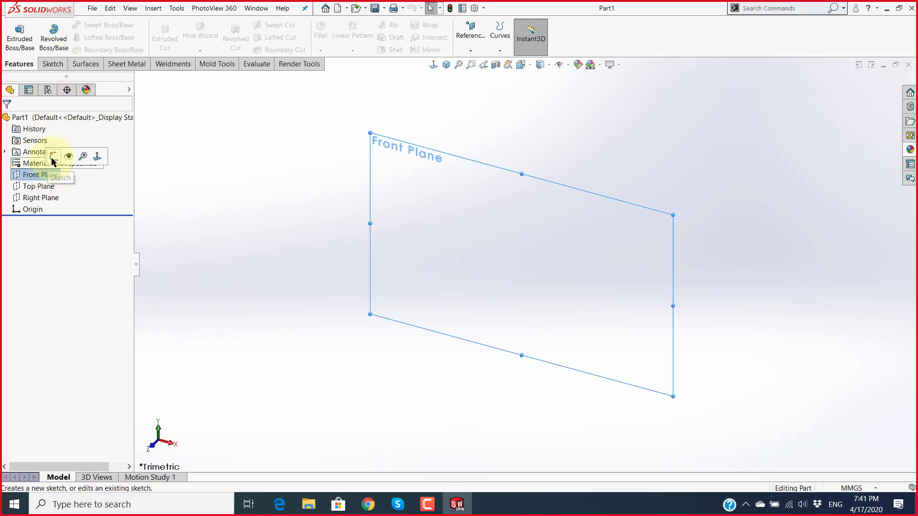
click(66, 157)
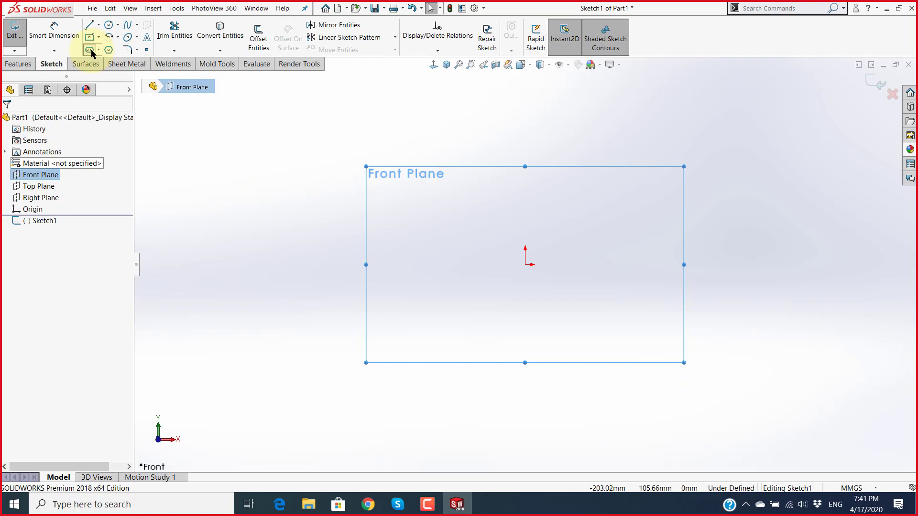
click(90, 50)
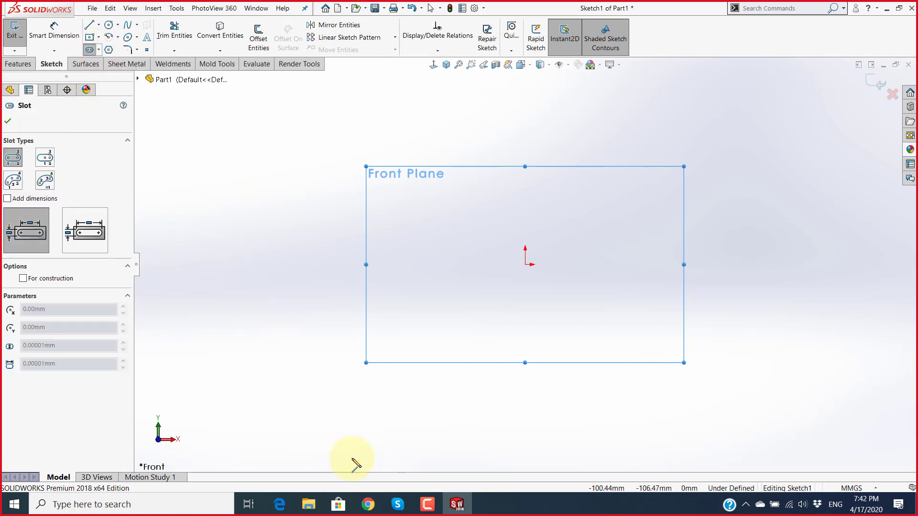
click(397, 505)
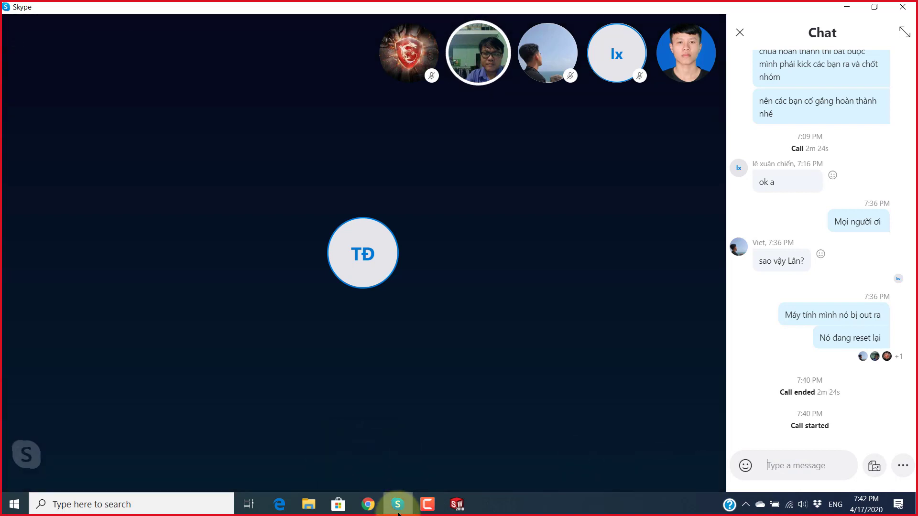
click(457, 504)
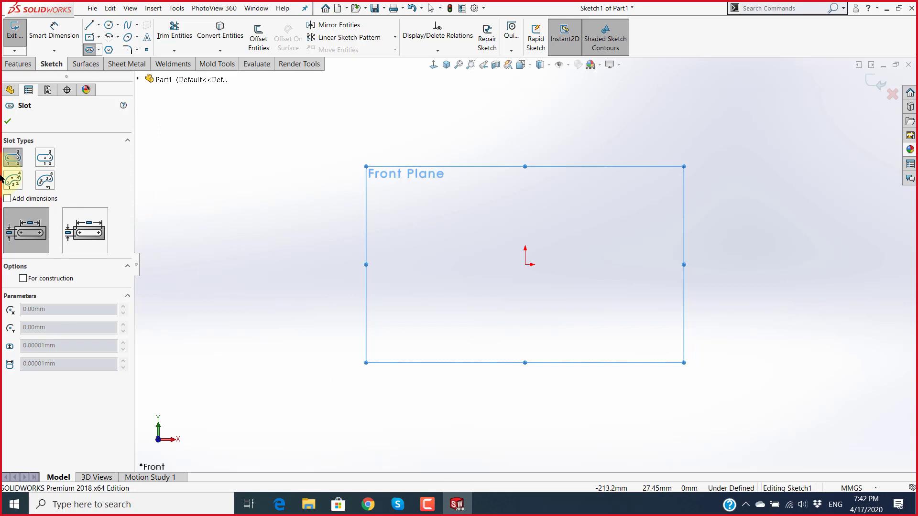
key(super+plus)
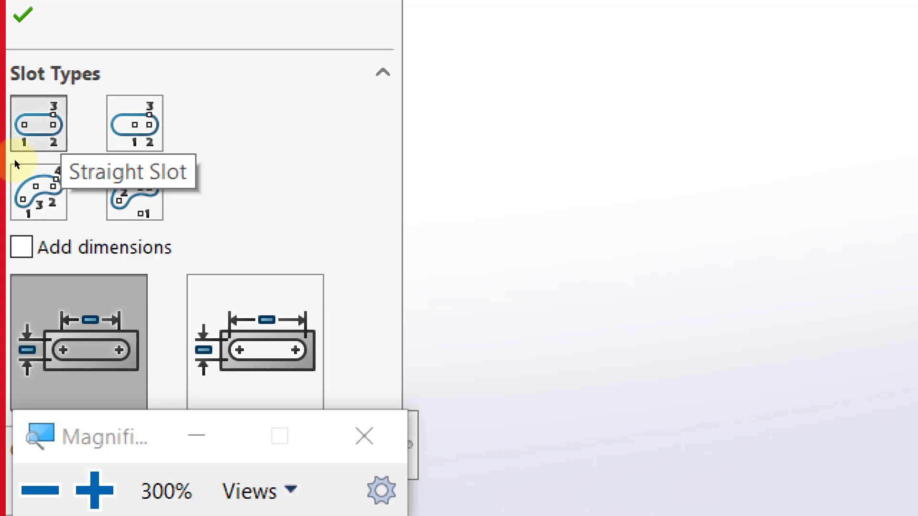
key(super+Escape)
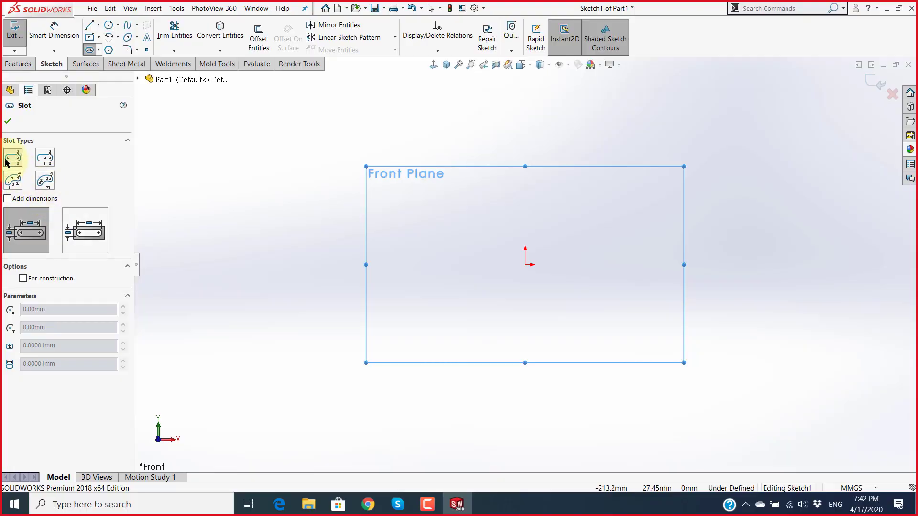
Step: Draw a horizontal slot of about 79 mm from the origin and a diagonal slot
click(526, 265)
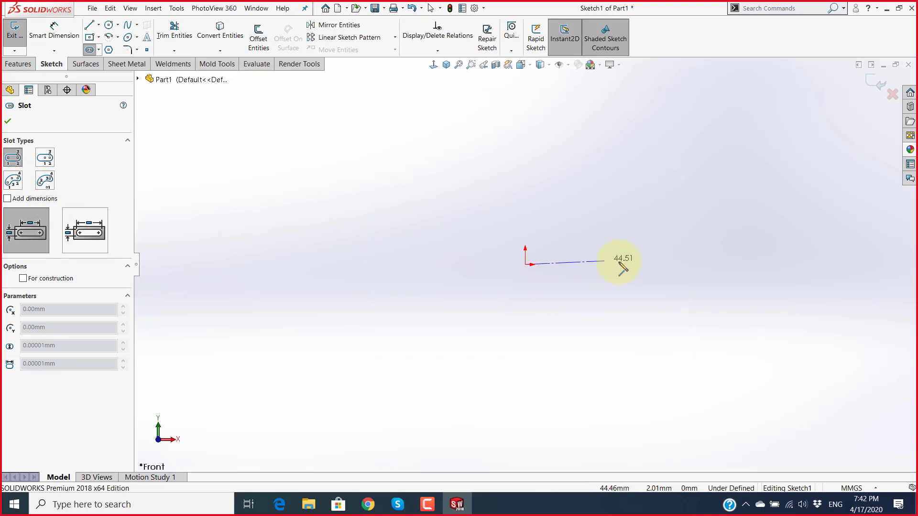
click(668, 263)
click(666, 238)
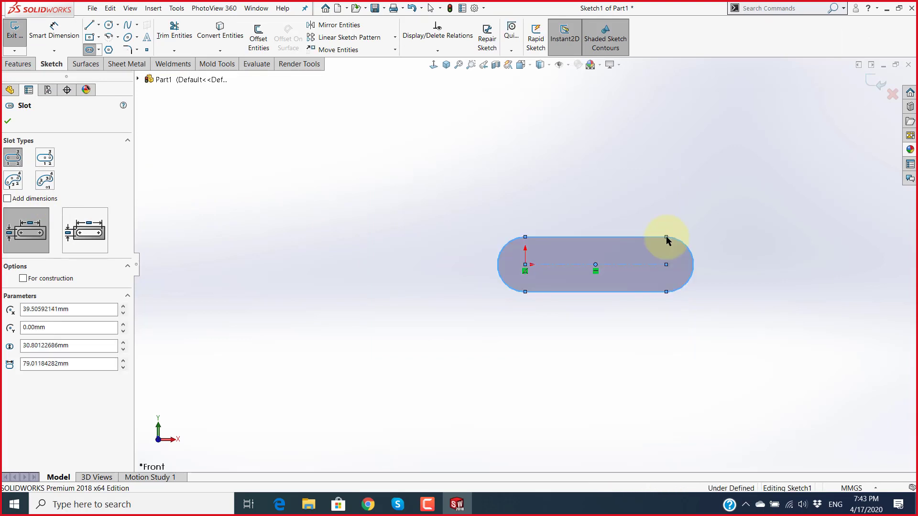
click(372, 276)
click(482, 166)
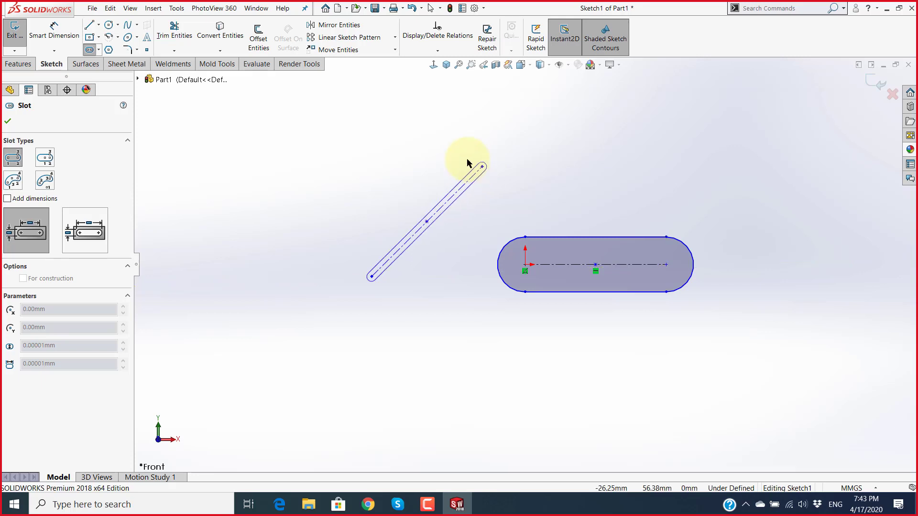
click(451, 151)
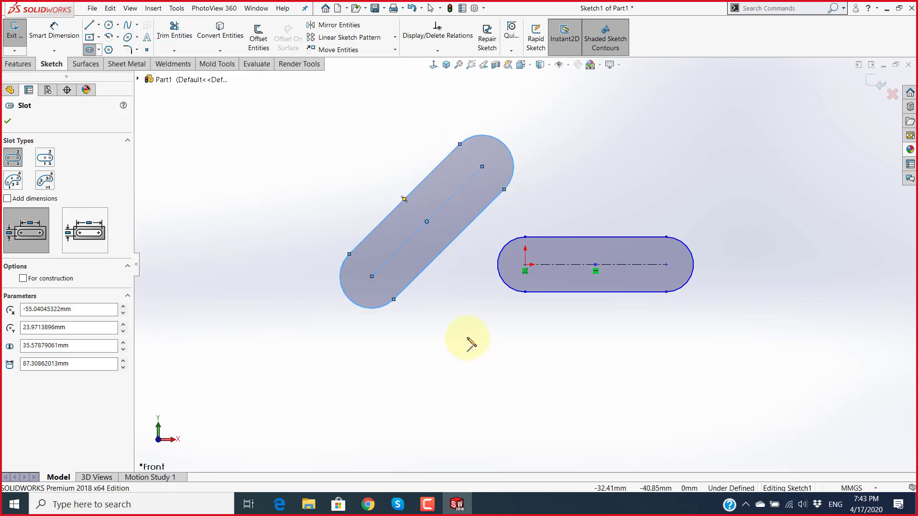
Step: Draw a third and fourth angled slot, then fit all four slots into view
click(467, 337)
click(520, 399)
click(550, 378)
scroll(540, 335, up, 3)
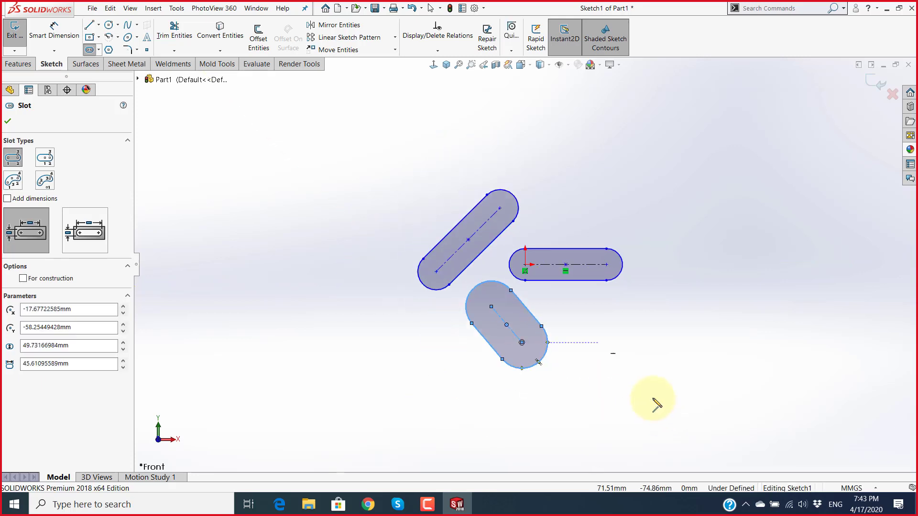
scroll(558, 318, down, 3)
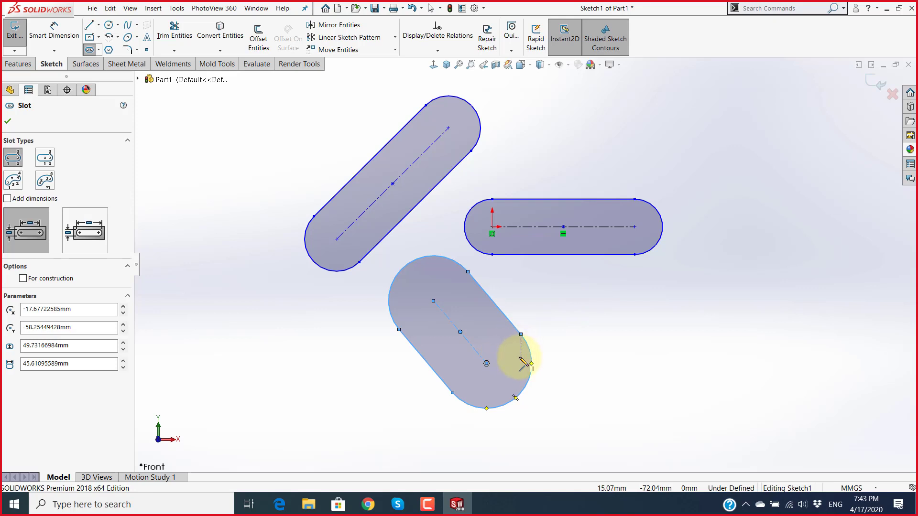
click(623, 382)
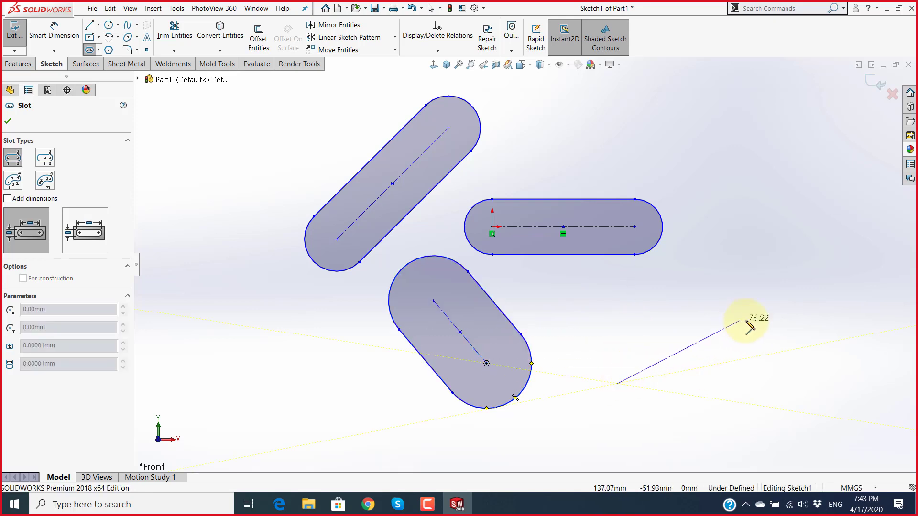
click(759, 297)
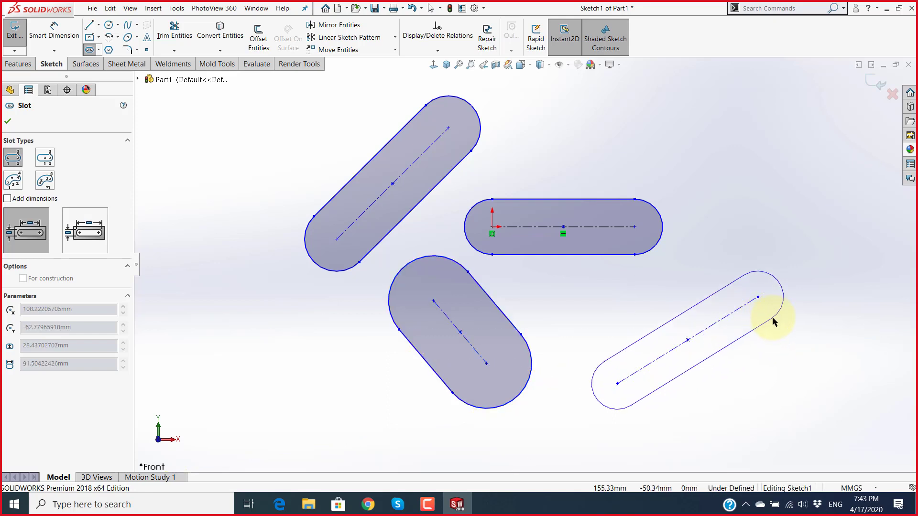
click(765, 308)
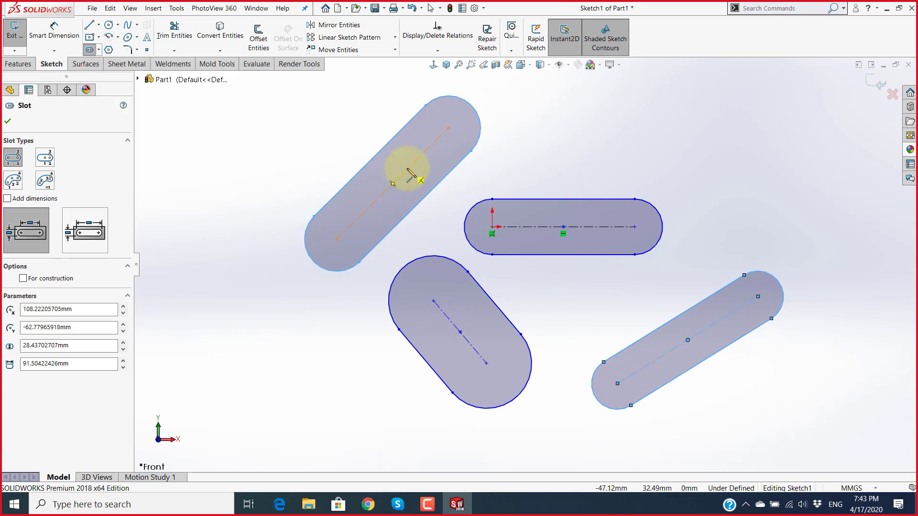
key(f)
scroll(410, 179, down, 3)
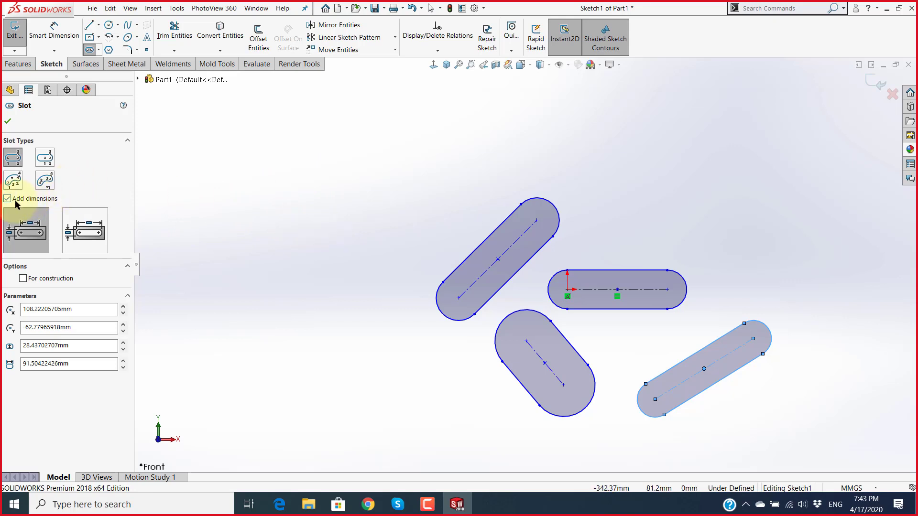
Step: Draw a fifth upper-left slot (127.26 long, 40.12 wide) and compare the slot dimension types
click(302, 209)
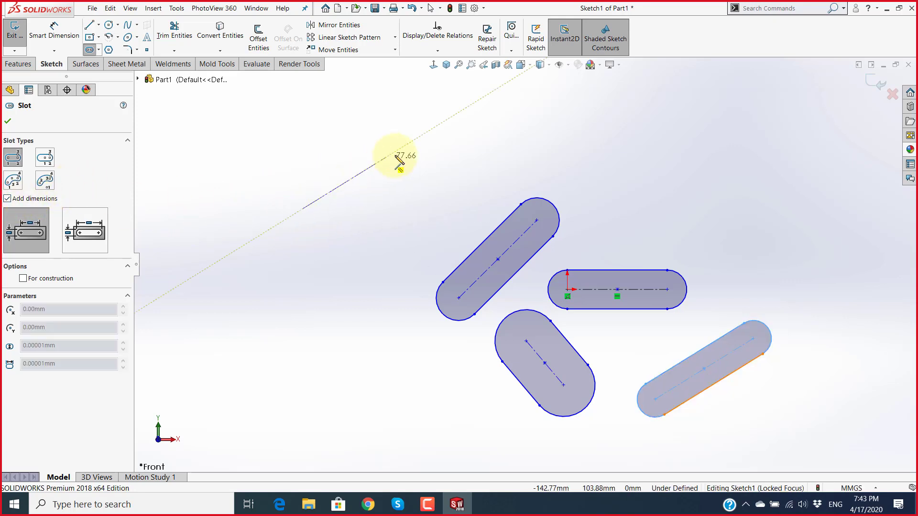
click(458, 168)
click(467, 196)
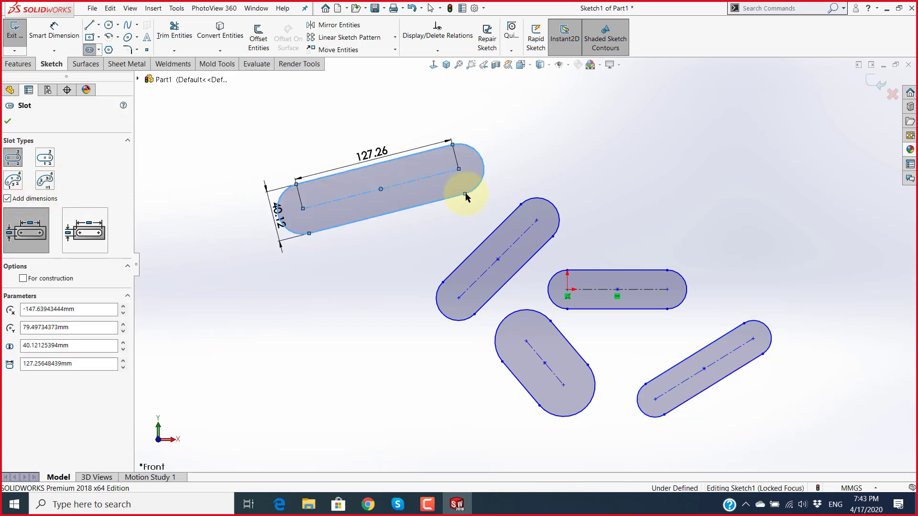
scroll(345, 186, down, 3)
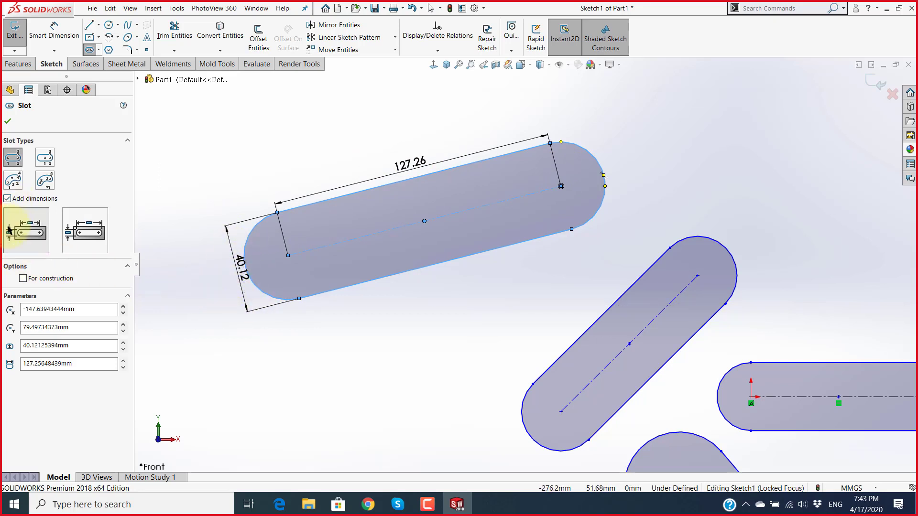
click(107, 230)
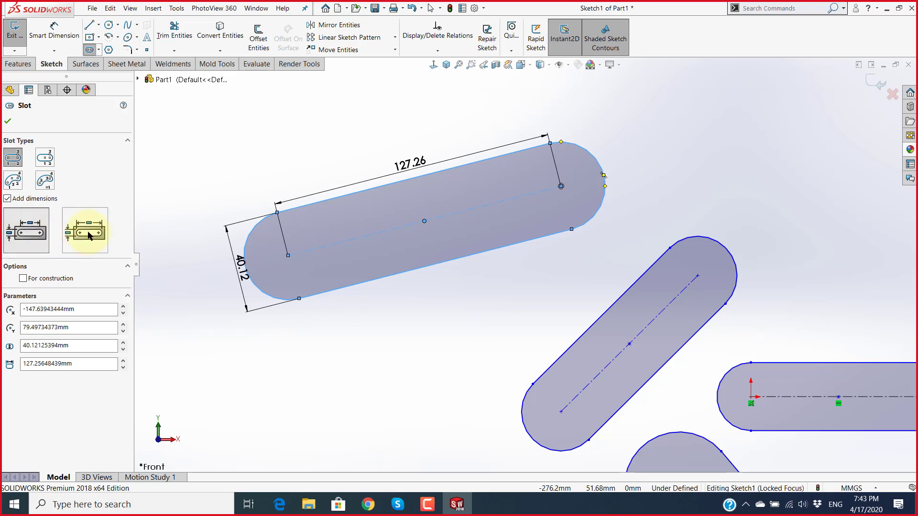
click(46, 240)
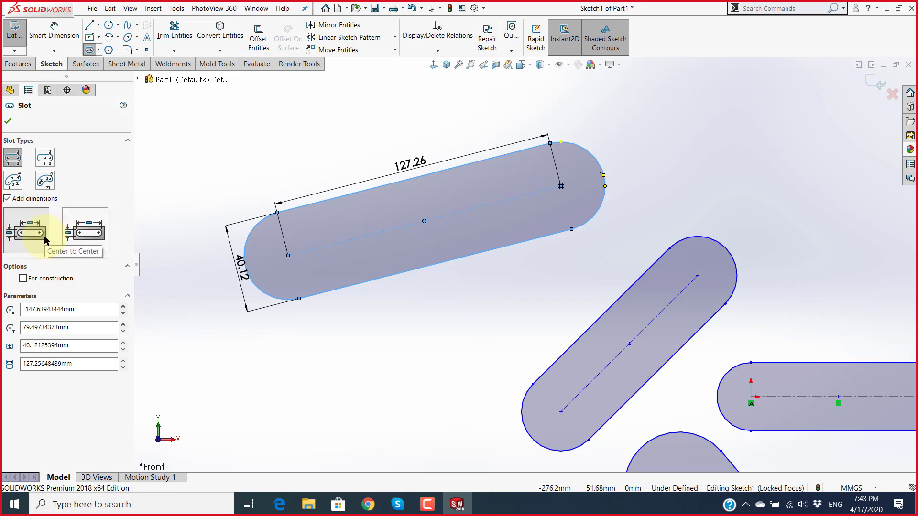
Step: Magnify and compare overall-length versus centre-to-centre slot dimensioning, ending on centre-to-centre
key(super+plus)
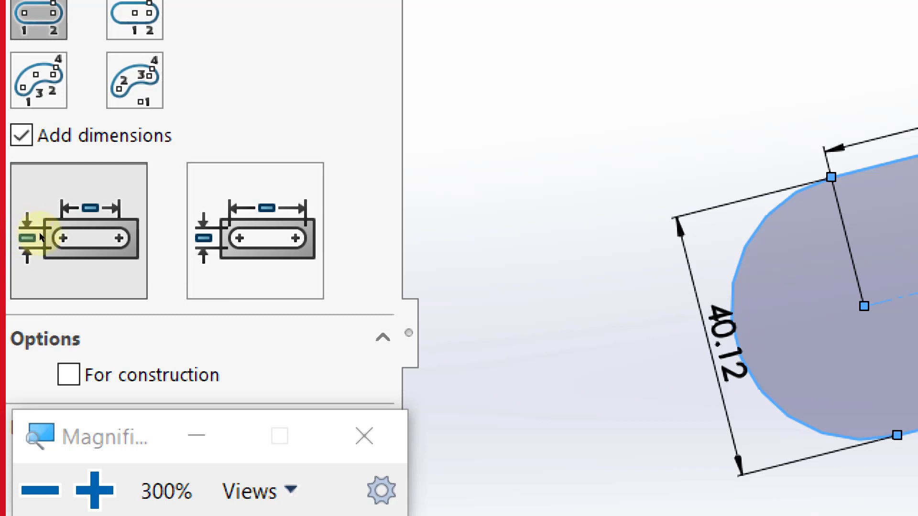
click(102, 253)
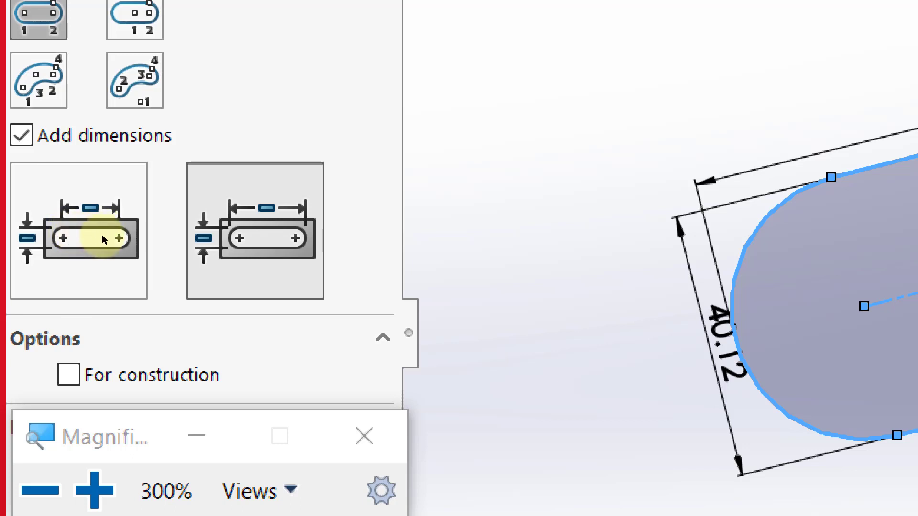
click(213, 244)
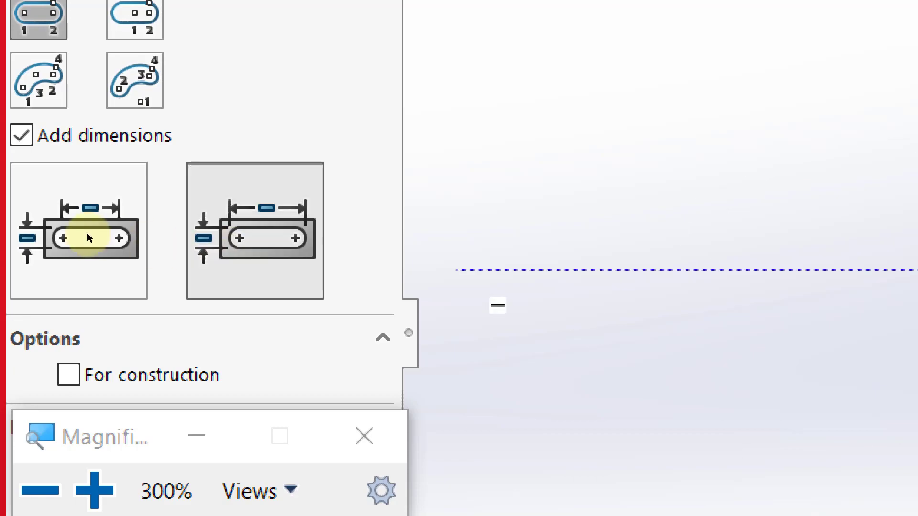
click(364, 436)
scroll(492, 242, down, 2)
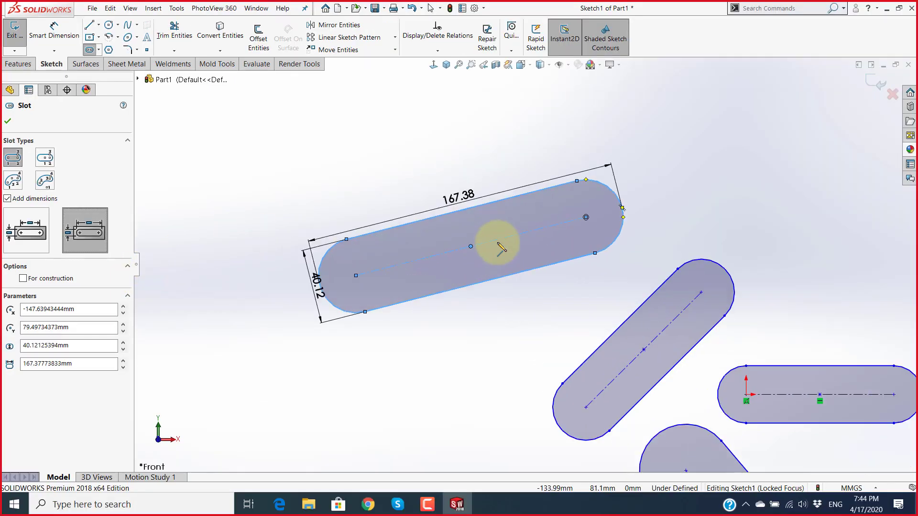
scroll(488, 242, down, 1)
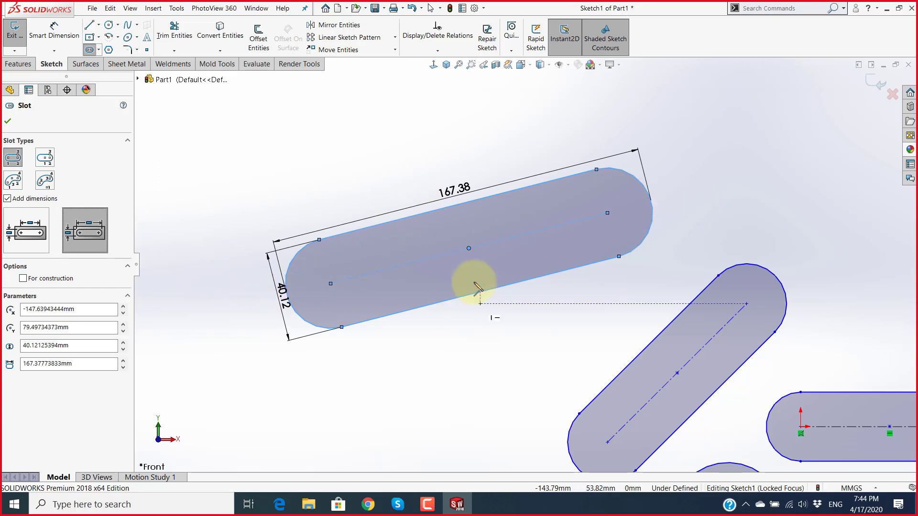
click(14, 243)
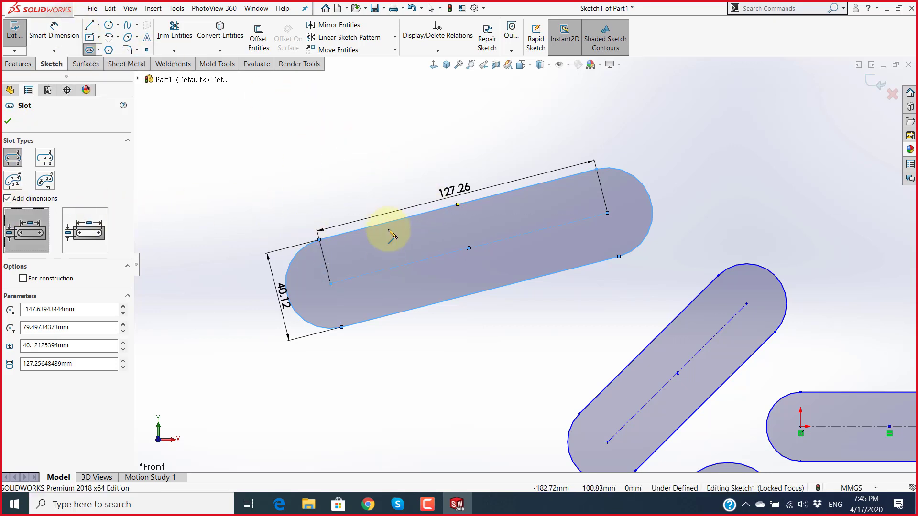
Step: Make the 127.26 × 40.12 slot construction geometry and select Centerpoint Straight Slot
scroll(440, 286, up, 2)
scroll(488, 213, down, 2)
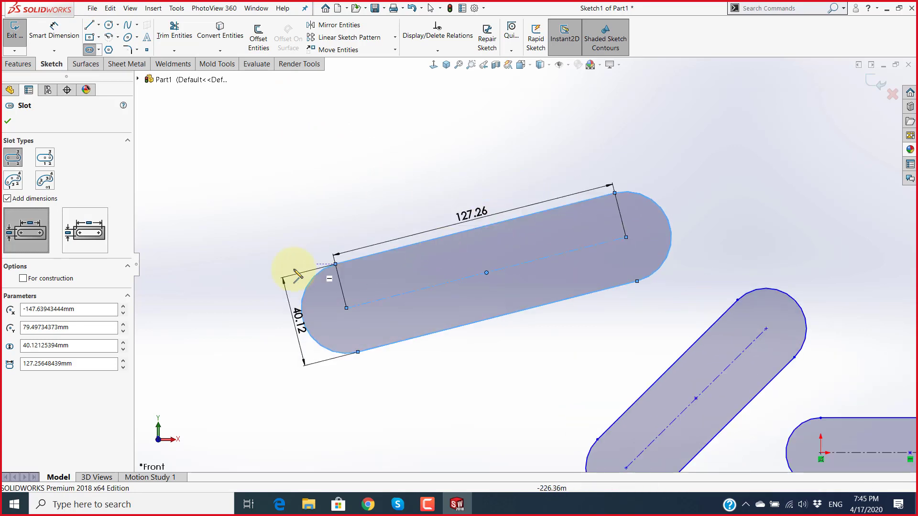
click(25, 281)
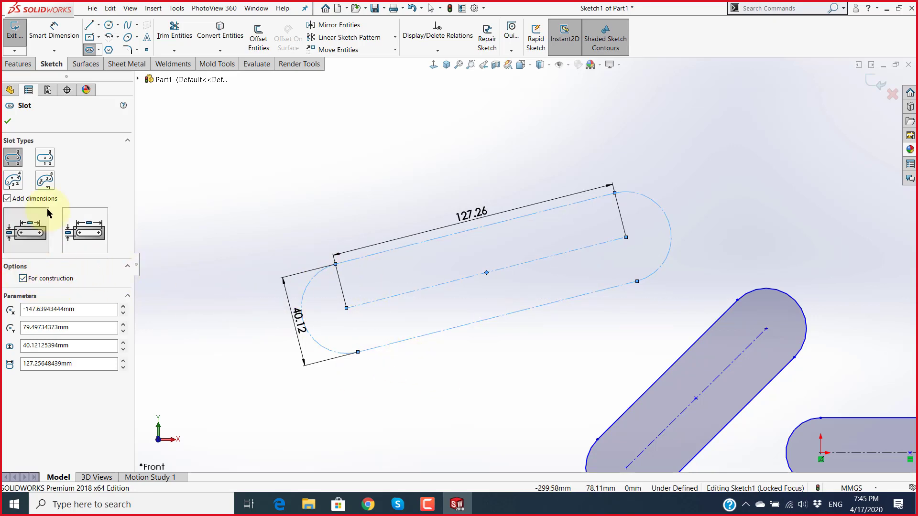
click(51, 164)
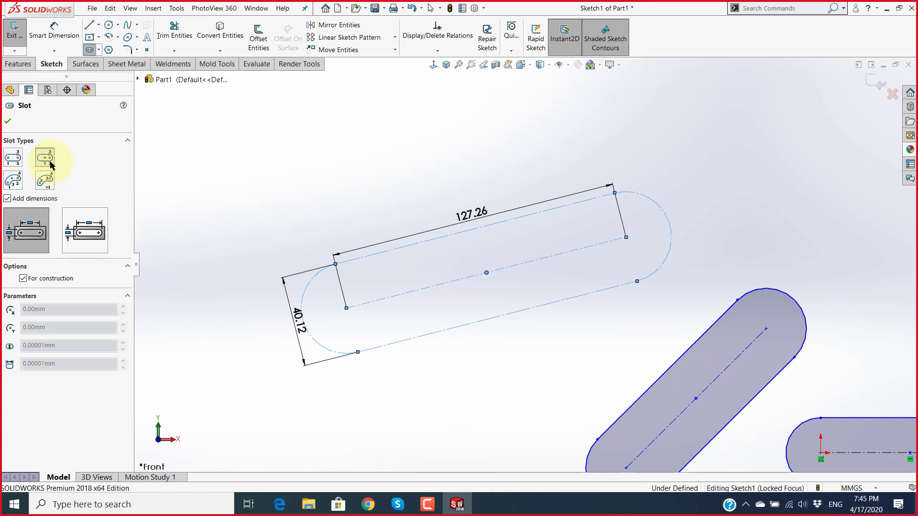
key(super+plus)
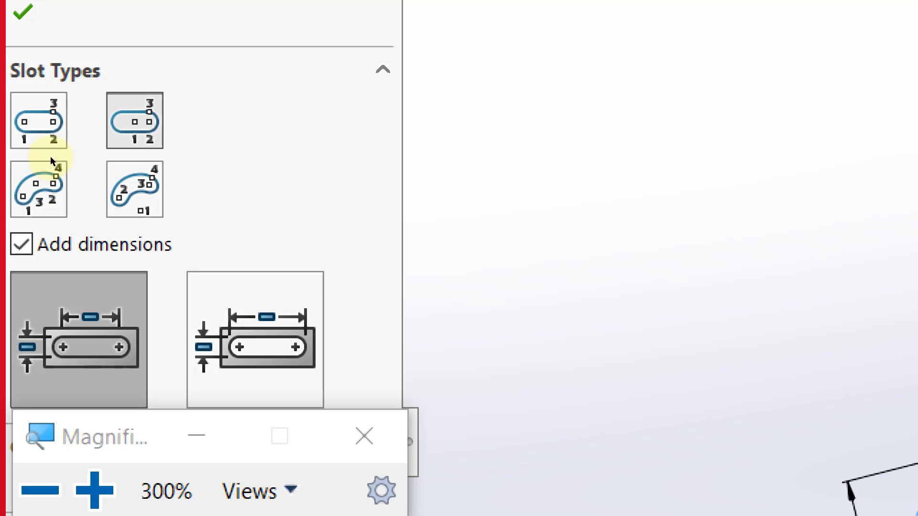
Step: Draw a horizontal centerpoint slot measuring 256.28 × 55.21
click(6, 161)
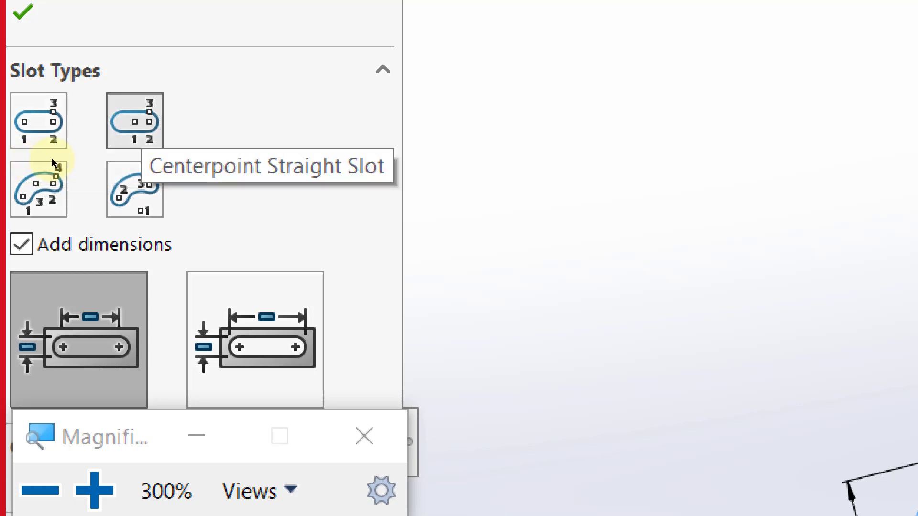
click(123, 262)
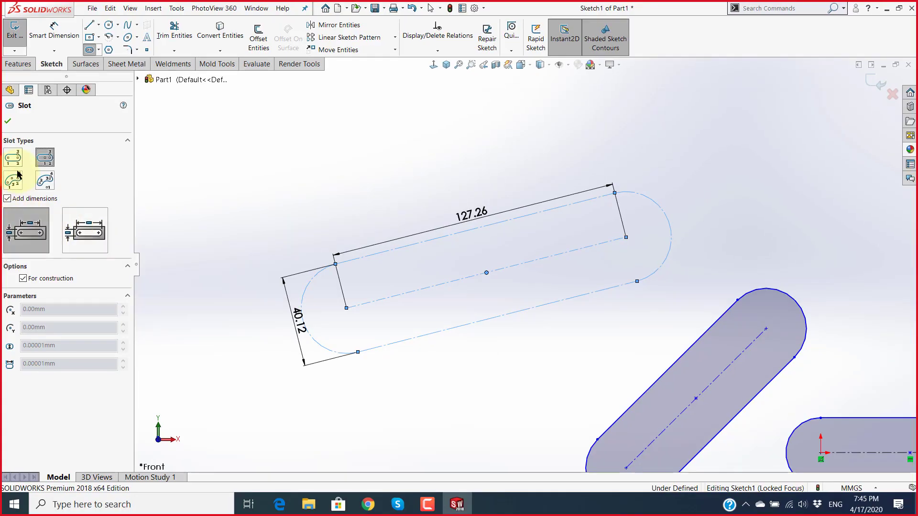
scroll(392, 165, up, 3)
scroll(598, 200, up, 2)
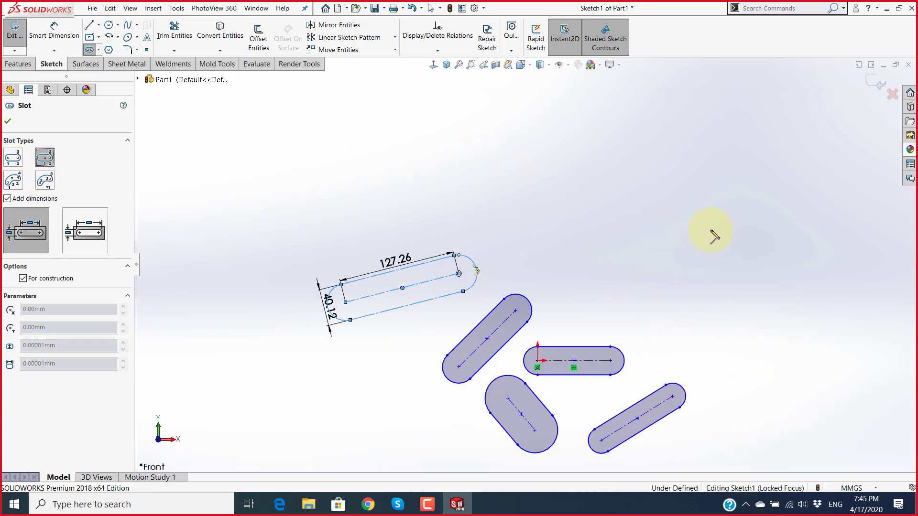
click(548, 160)
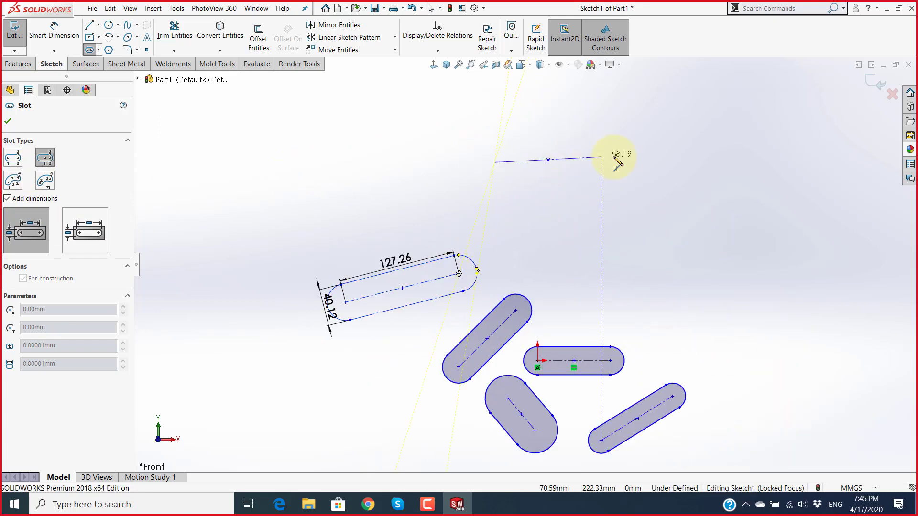
click(640, 160)
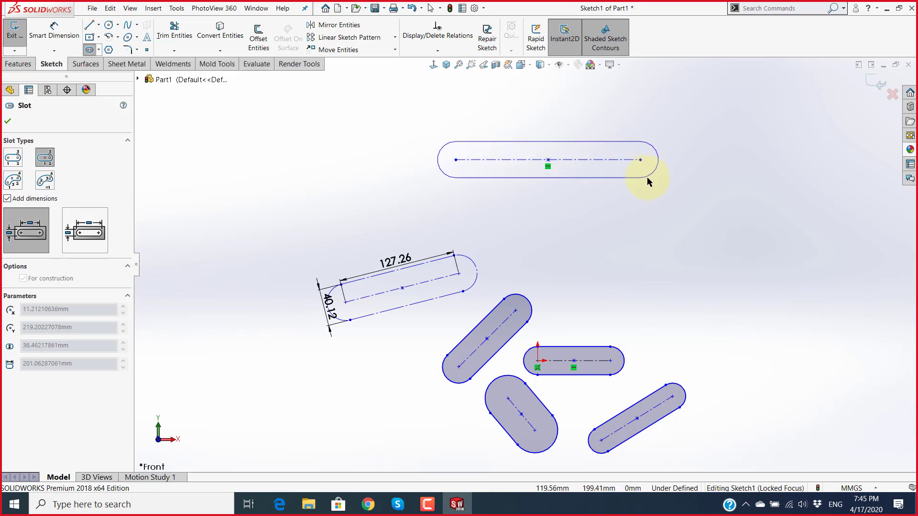
click(647, 184)
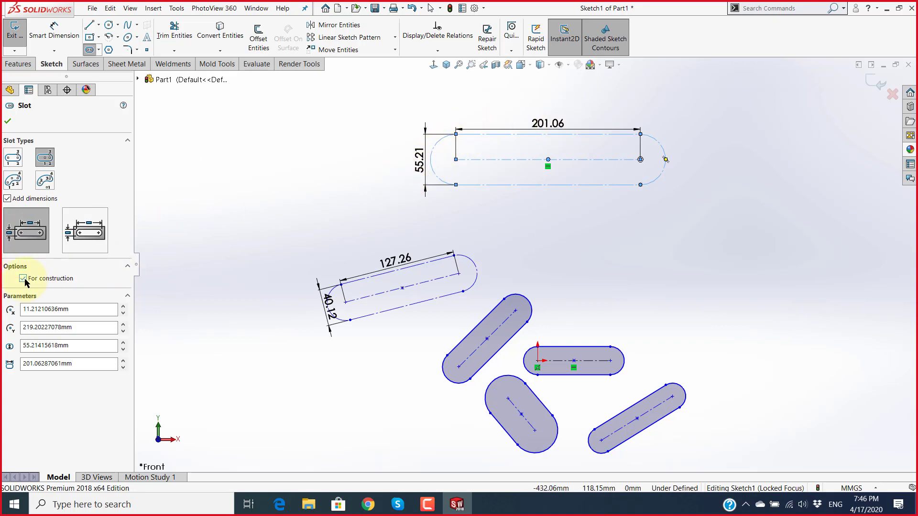
Step: Draw a solid, overall-length-dimensioned angled centerpoint slot of 256.47 × 54.33
scroll(674, 176, down, 2)
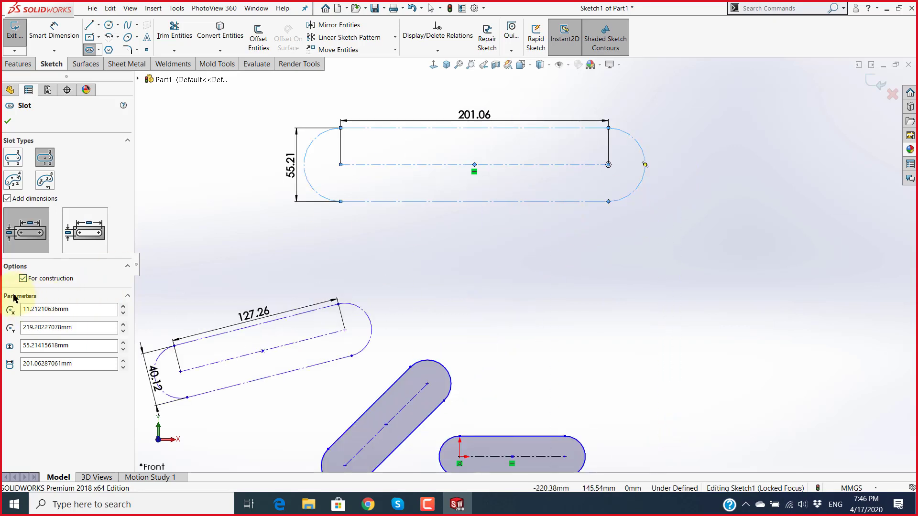
click(23, 282)
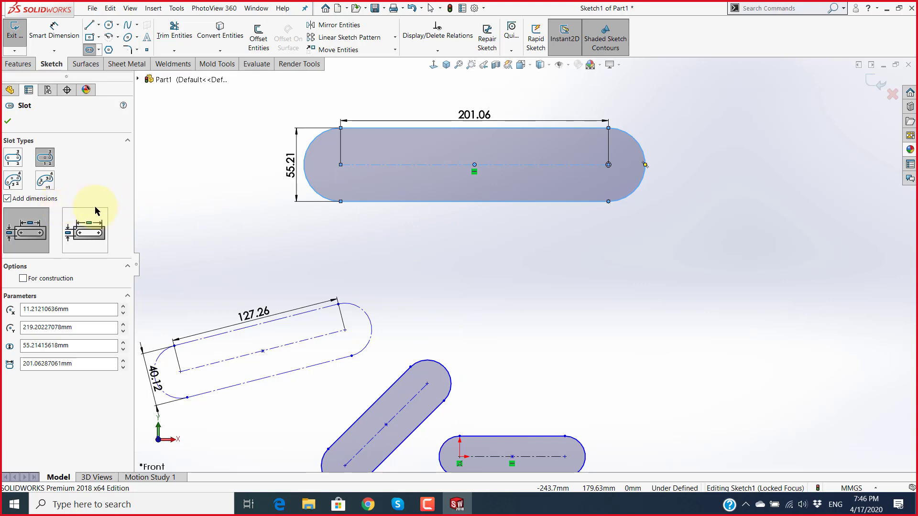
click(84, 231)
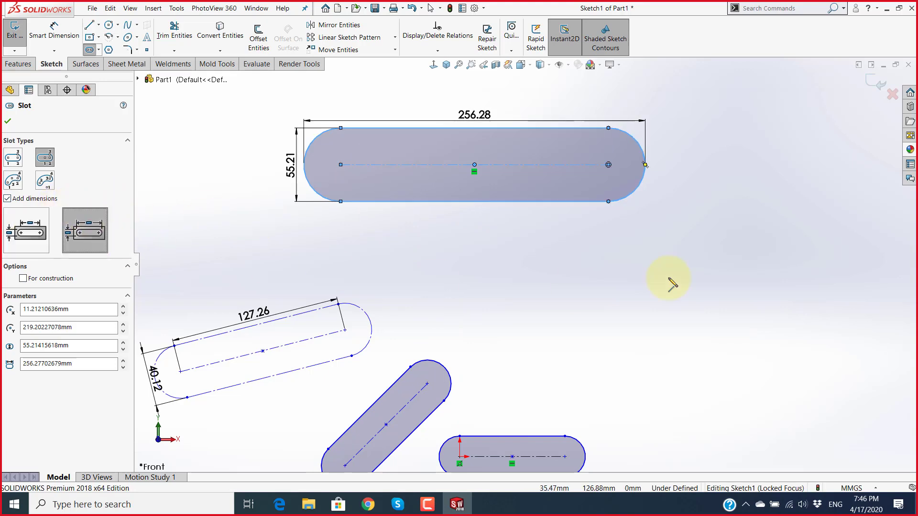
click(579, 285)
click(710, 259)
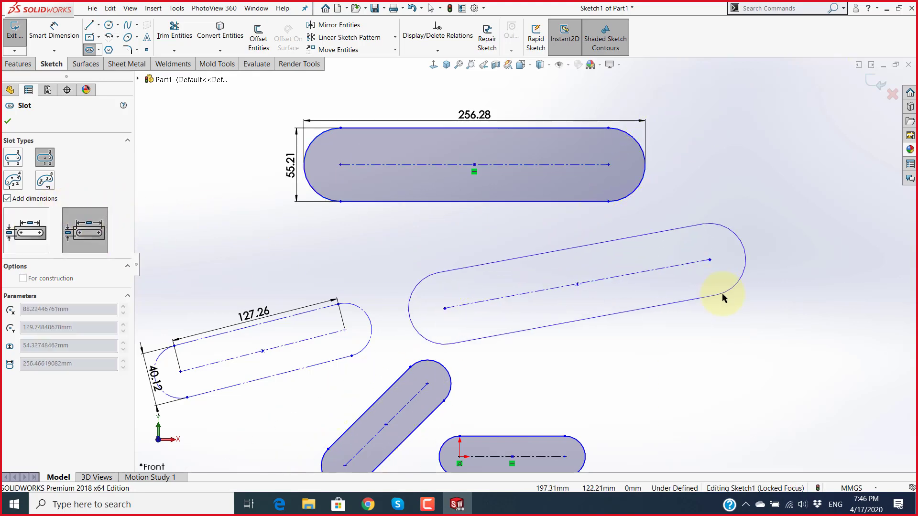
click(724, 294)
scroll(502, 256, up, 3)
key(Escape)
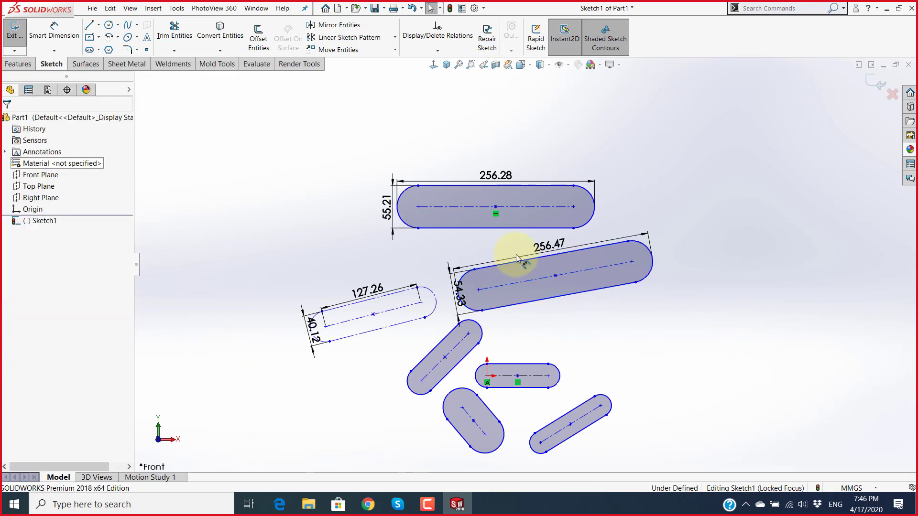
Step: Select and then deselect the angled slot to inspect it
scroll(557, 233, down, 1)
scroll(557, 233, down, 1)
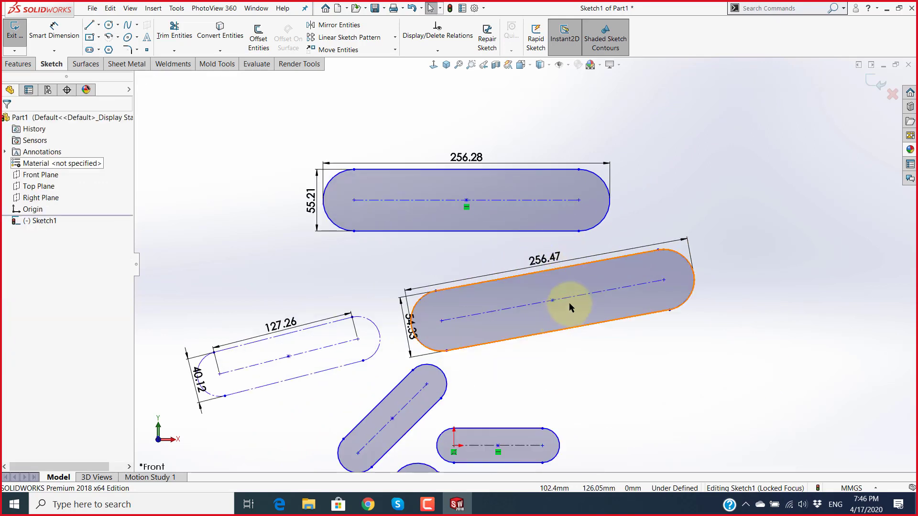
click(588, 295)
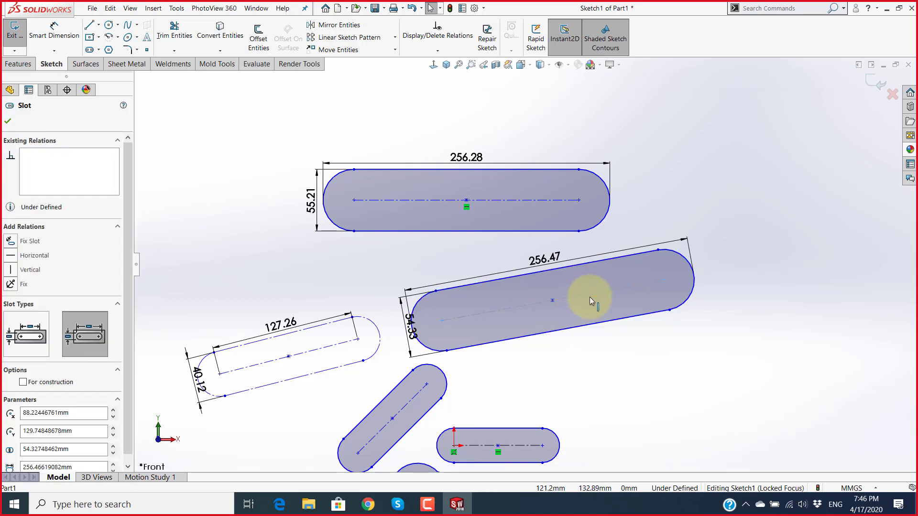
click(632, 366)
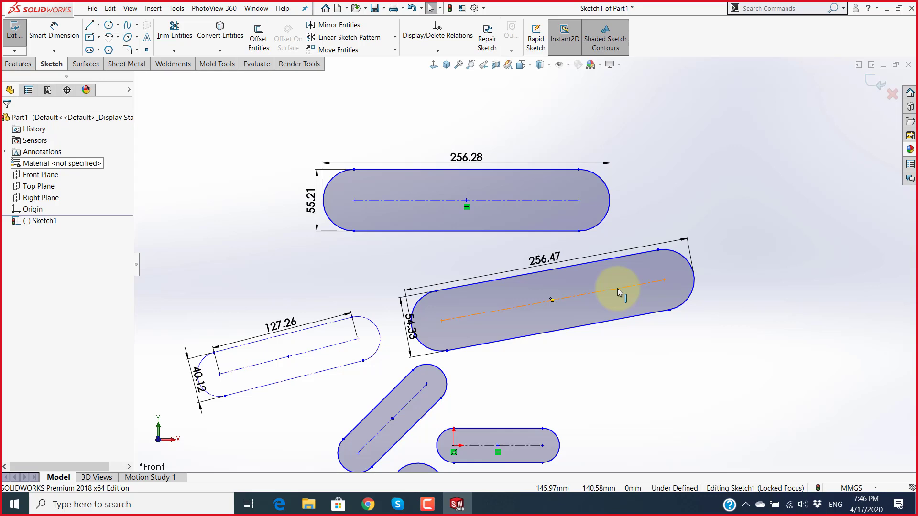
scroll(635, 266, up, 4)
scroll(572, 331, down, 3)
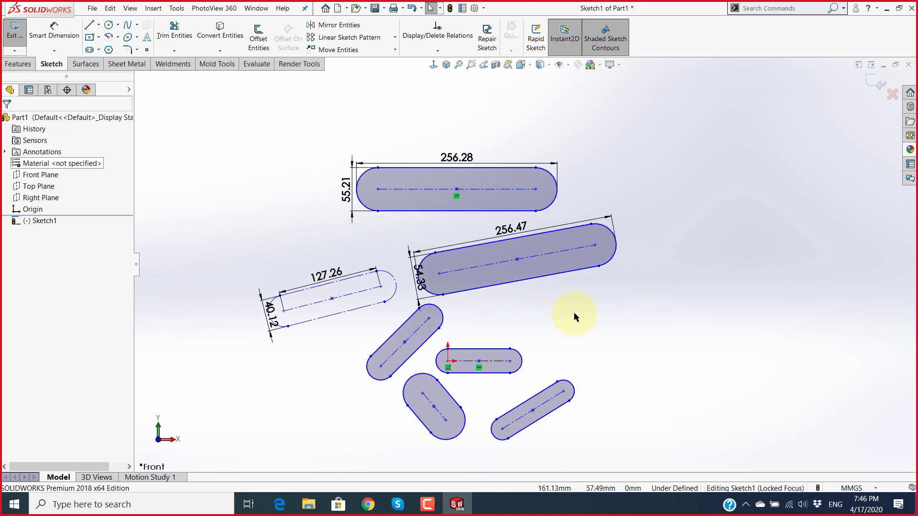
Step: Reopen the Slot tool set to 3 Point Arc Slot with Add dimensions unchecked
click(89, 50)
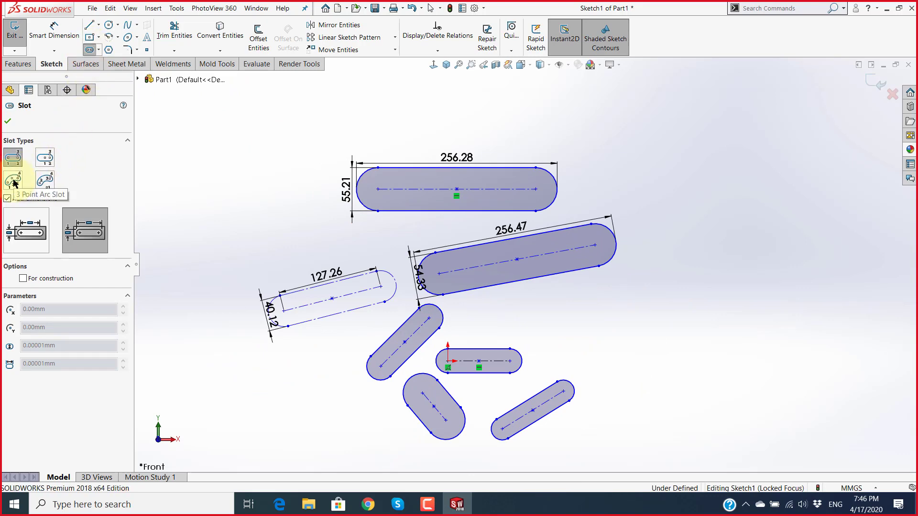
key(super+plus)
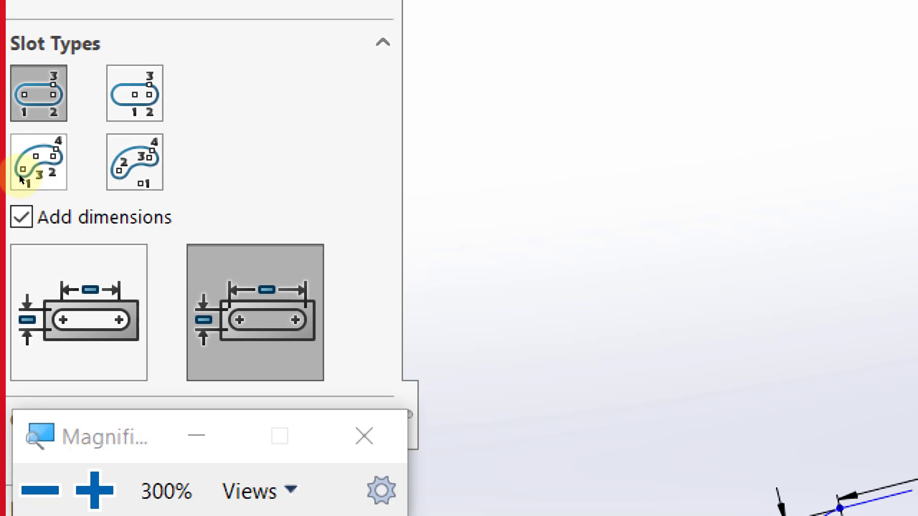
click(19, 186)
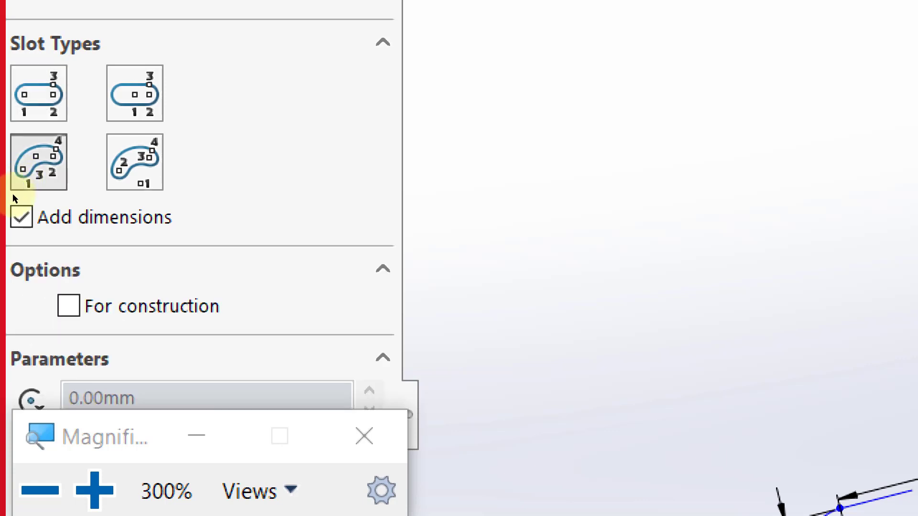
click(21, 216)
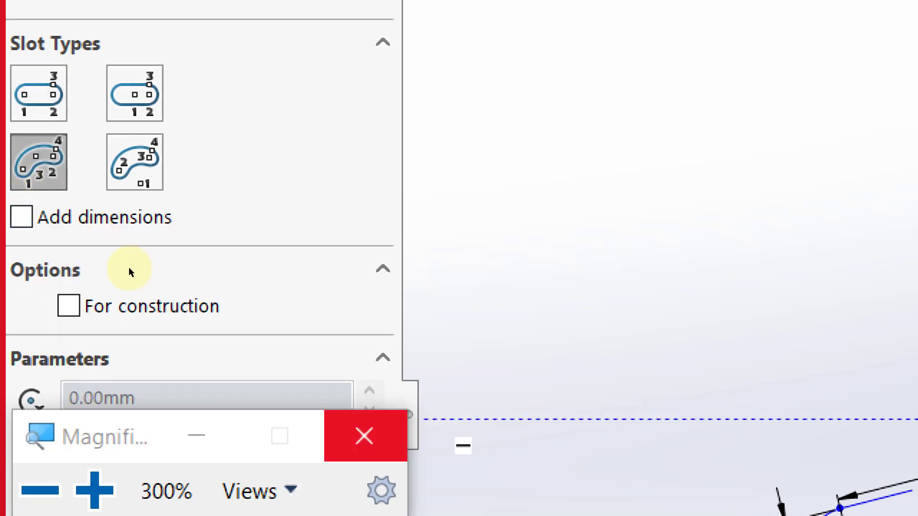
key(super+Escape)
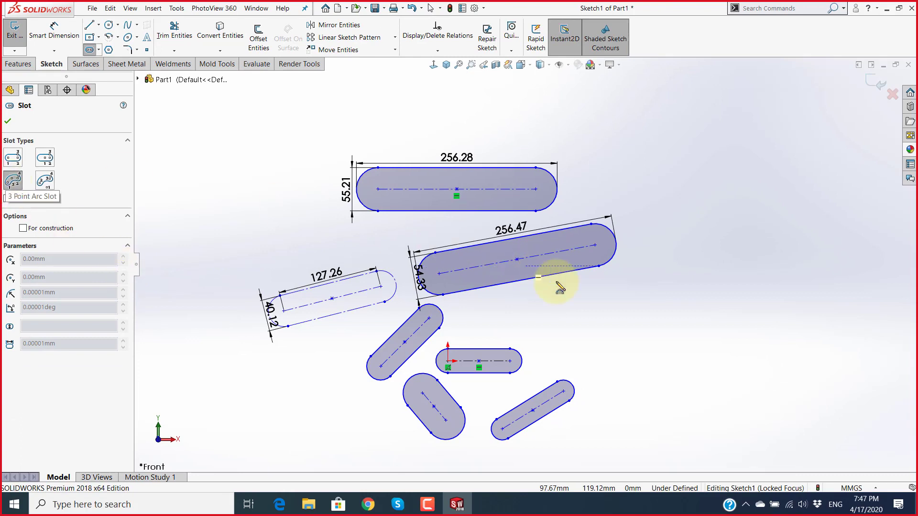
Step: Draw a first 3-point arc slot to the right of the sketch
scroll(697, 338, up, 1)
scroll(730, 314, up, 1)
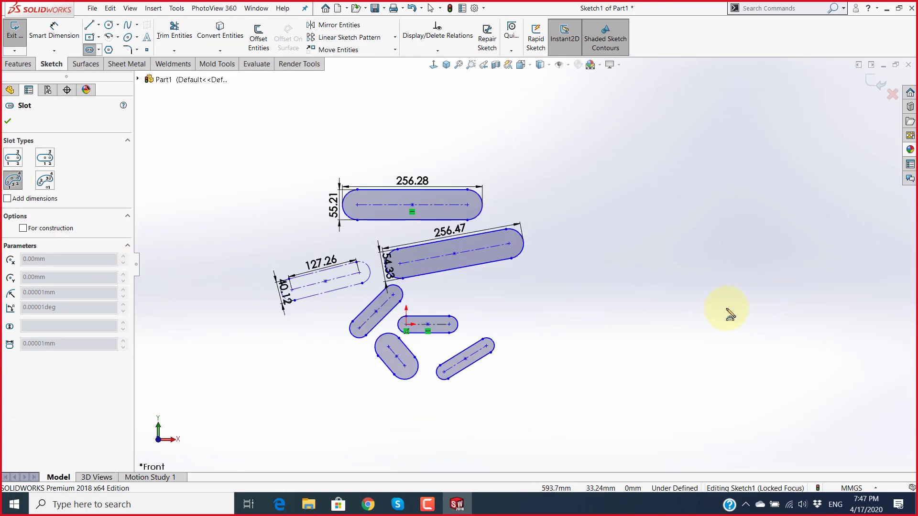
click(609, 323)
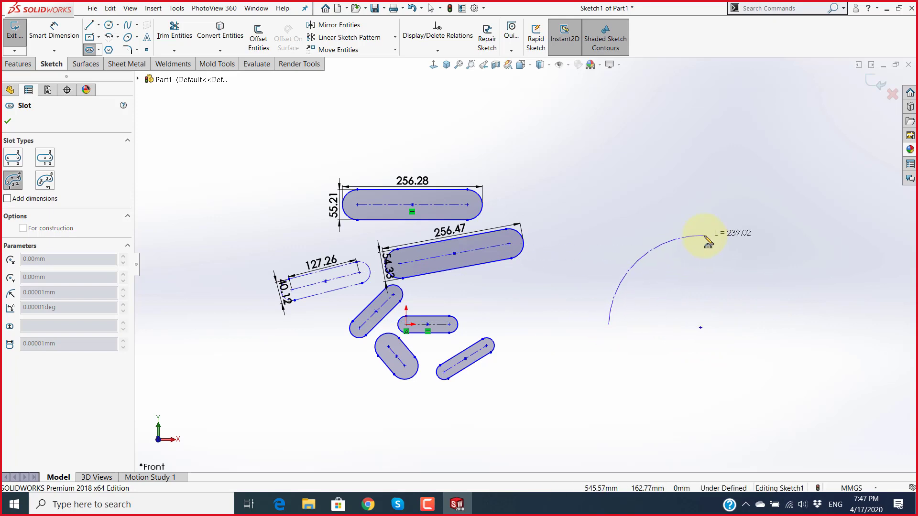
click(750, 220)
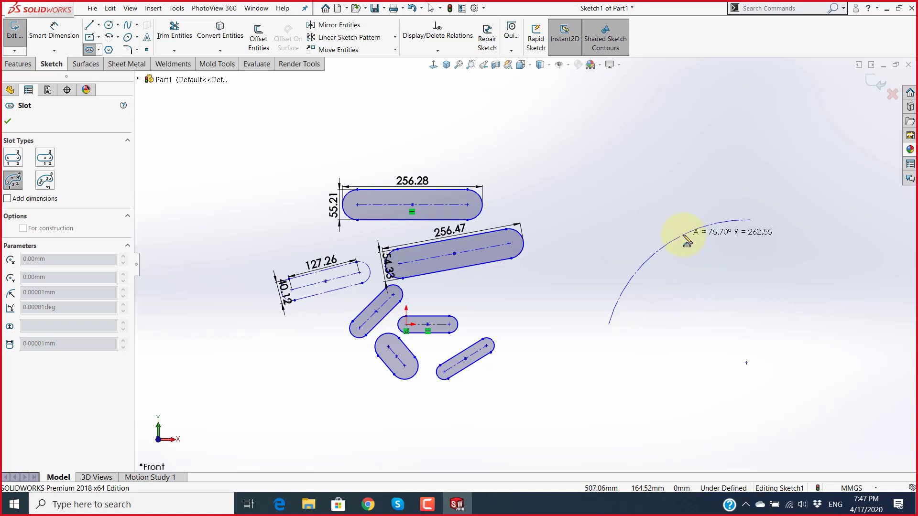
scroll(710, 259, down, 2)
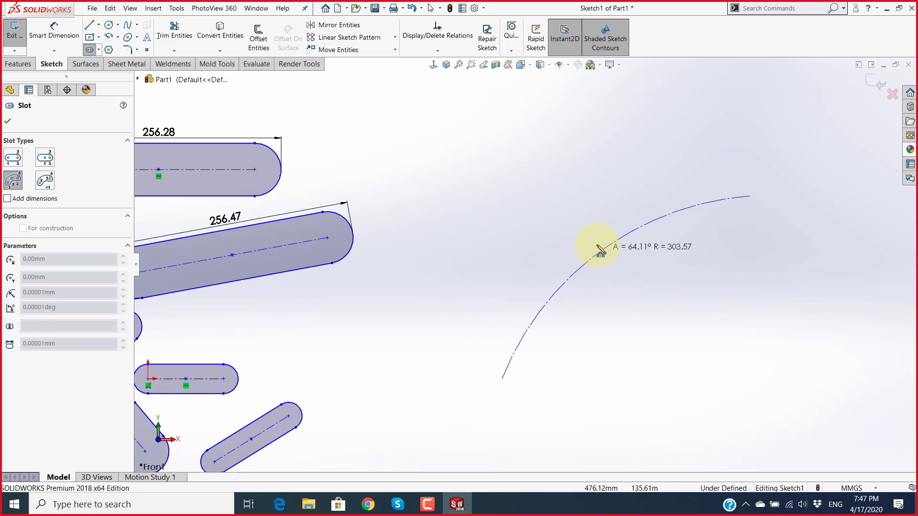
click(580, 229)
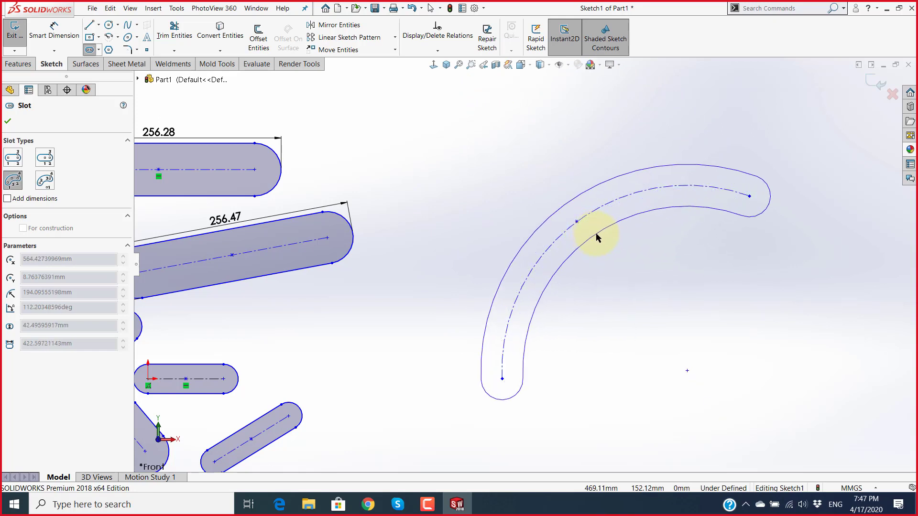
click(604, 242)
scroll(607, 342, up, 3)
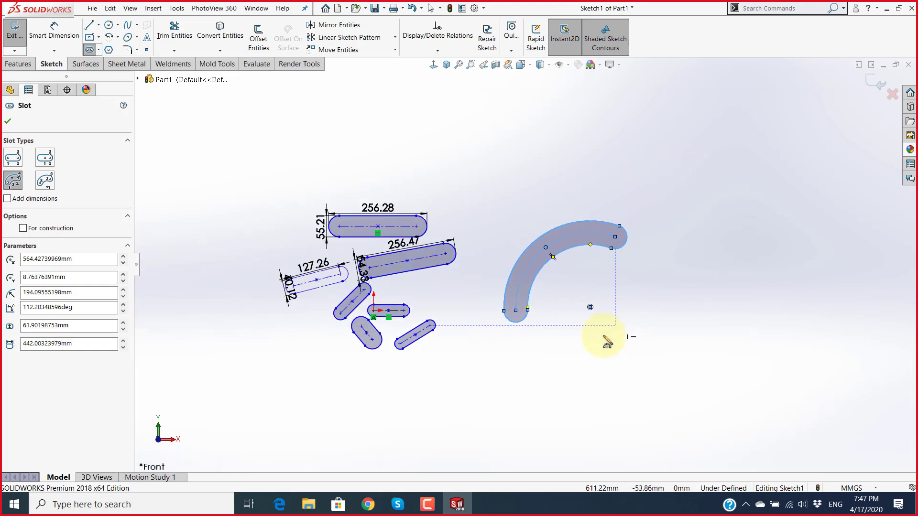
scroll(607, 342, down, 2)
Step: Draw a second arc slot below the first and turn Add dimensions back on
click(569, 387)
click(515, 402)
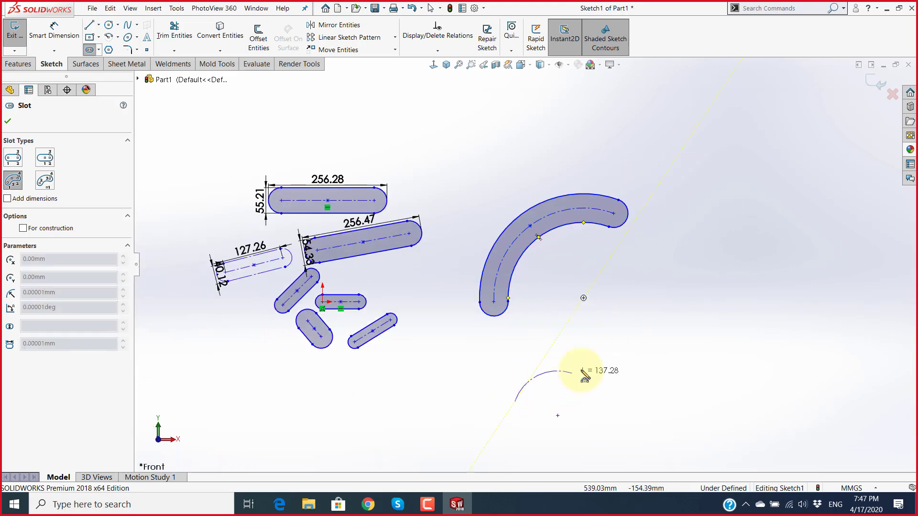
click(549, 367)
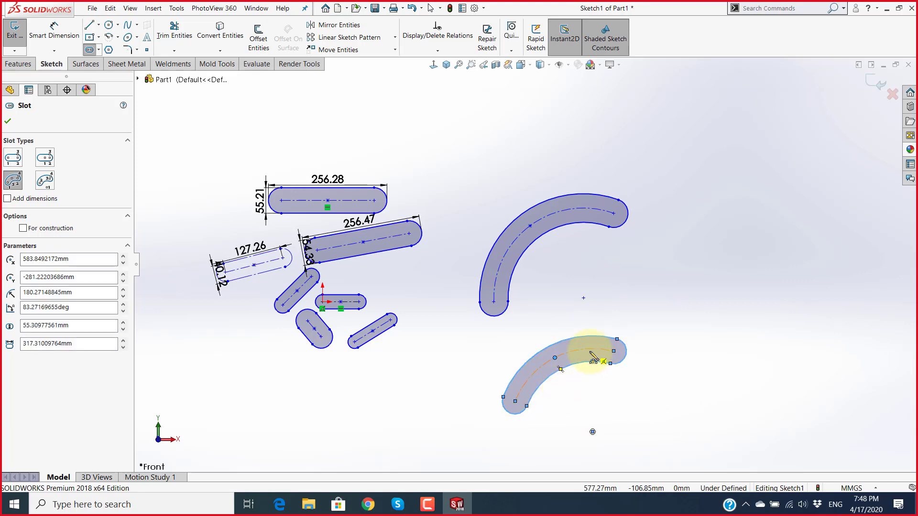
scroll(593, 356, down, 1)
scroll(573, 385, up, 1)
scroll(558, 389, up, 1)
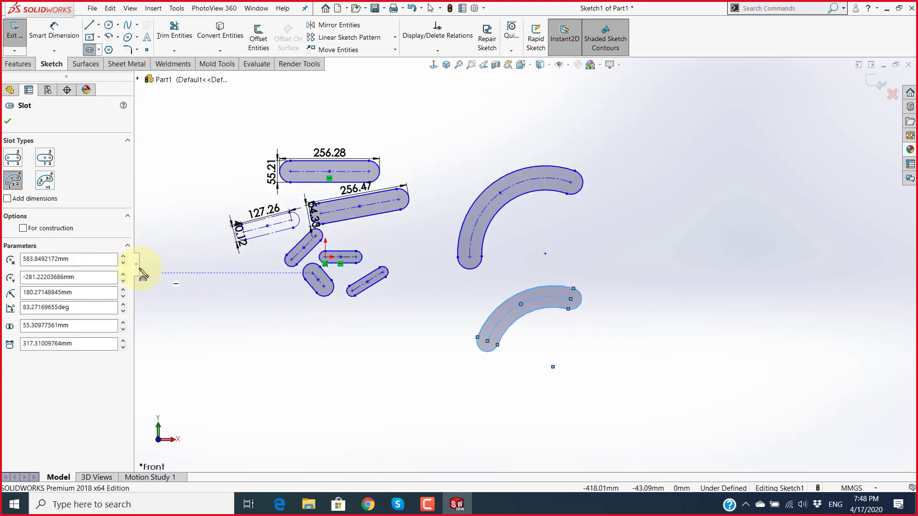
click(7, 199)
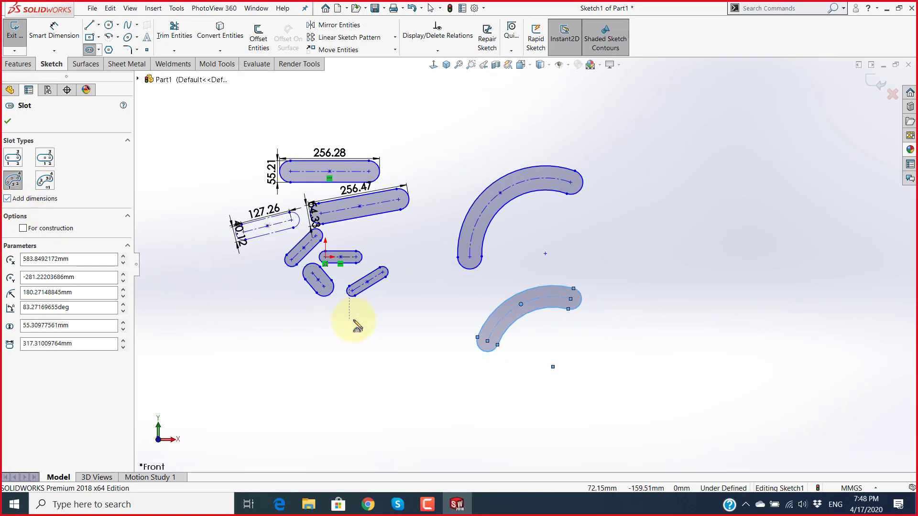
Step: Draw a bottom arc slot dimensioned 137.27°, R167.60 and 100.46 wide
click(359, 416)
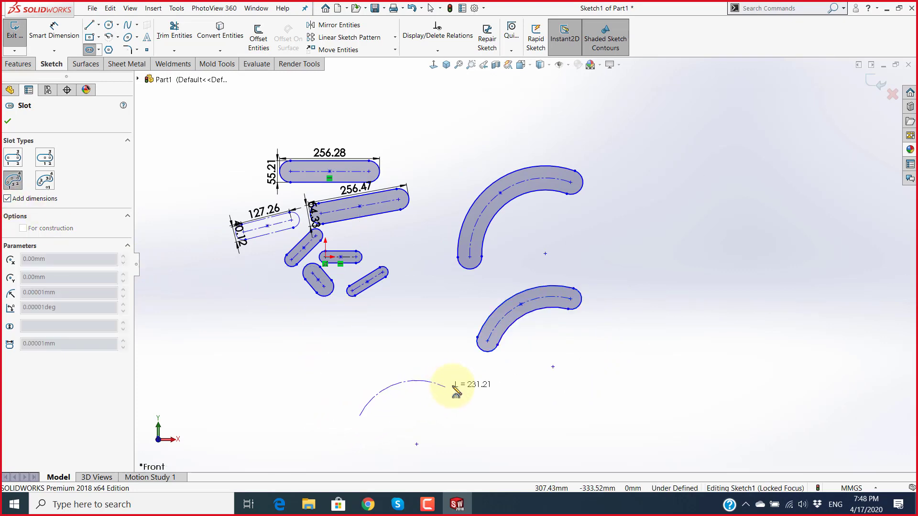
click(477, 382)
click(409, 362)
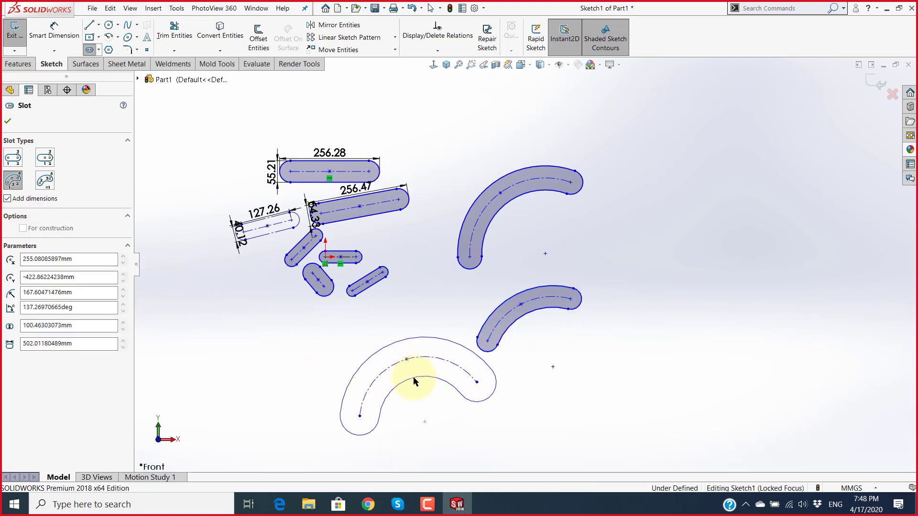
click(413, 377)
scroll(430, 410, down, 3)
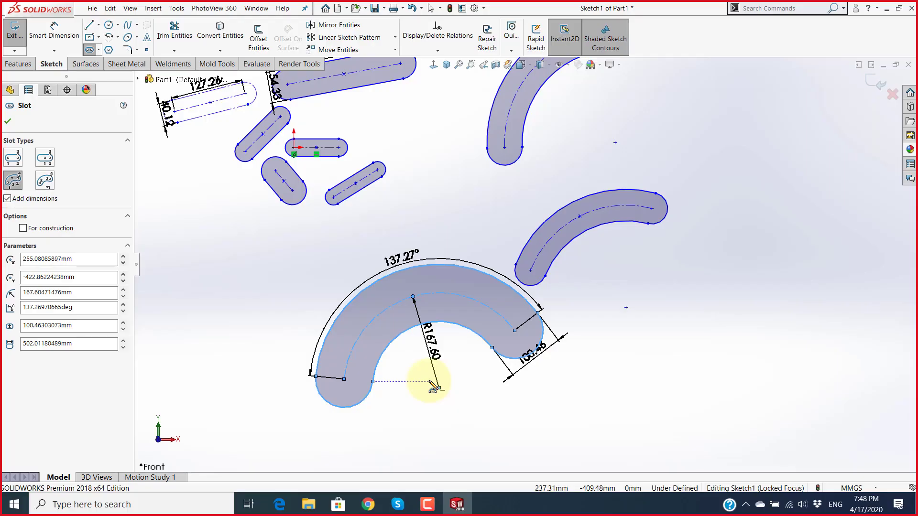
click(434, 387)
scroll(431, 395, up, 2)
scroll(512, 242, up, 2)
scroll(523, 215, down, 2)
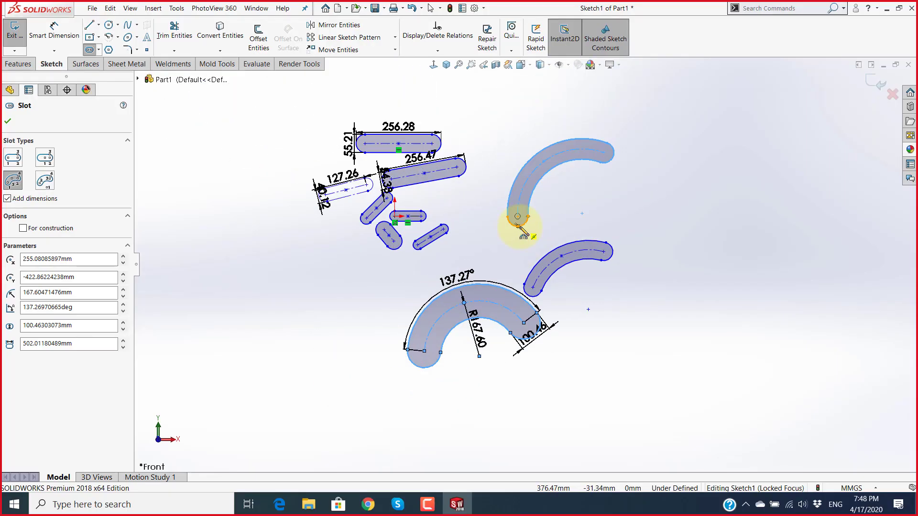
click(13, 180)
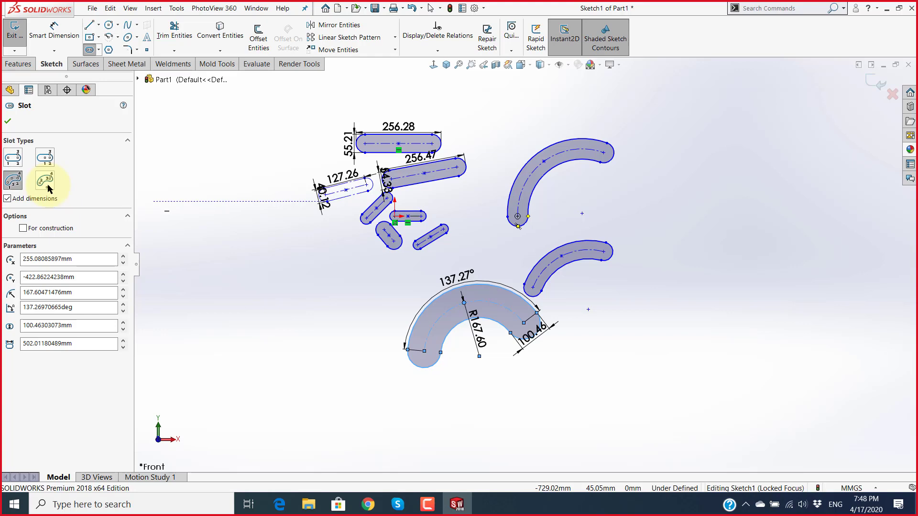
Step: Switch the slot type to Centerpoint Arc Slot with Add dimensions turned off, using the magnifier to see the options
key(super+plus)
click(2, 178)
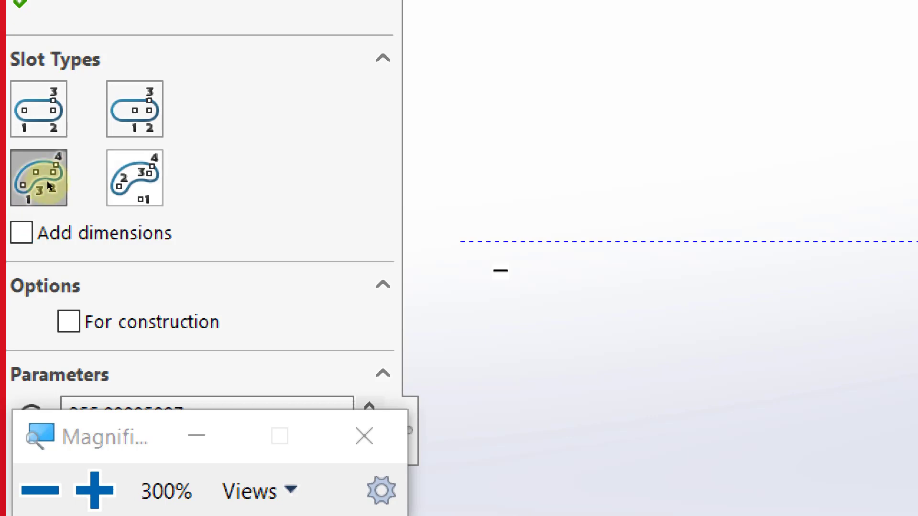
key(super+Escape)
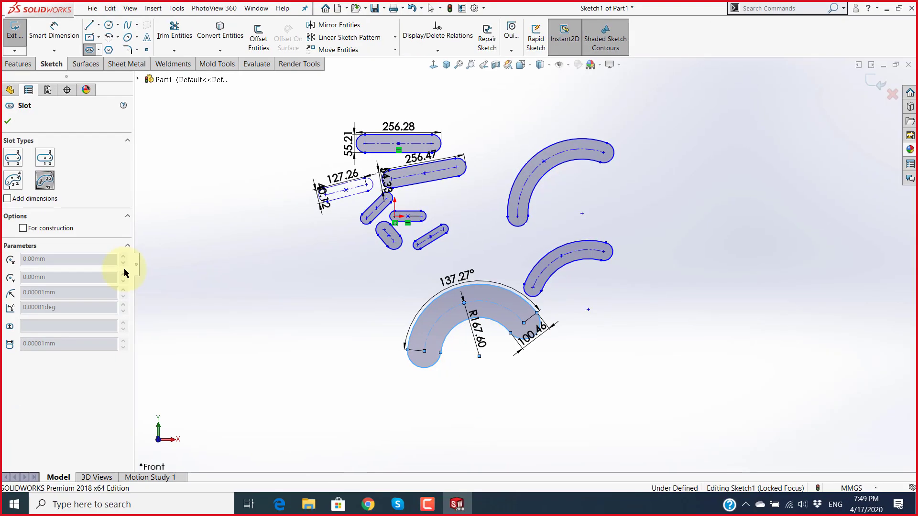
Step: Draw a wide centerpoint arc slot on the left, setting center, arc start, arc end and width
click(259, 357)
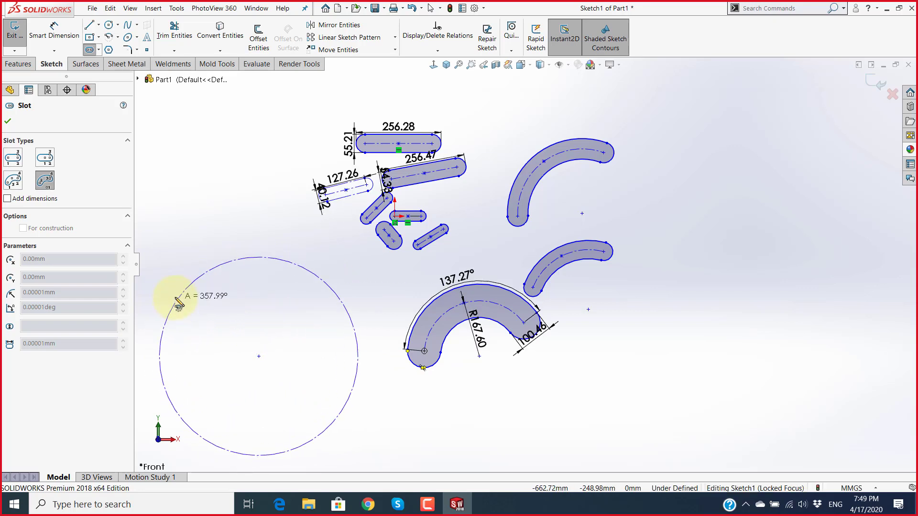
click(175, 302)
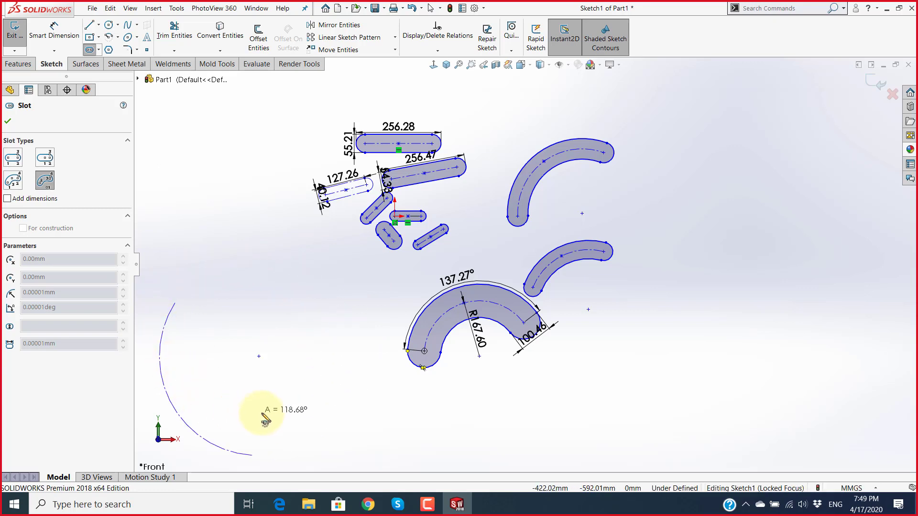
click(348, 314)
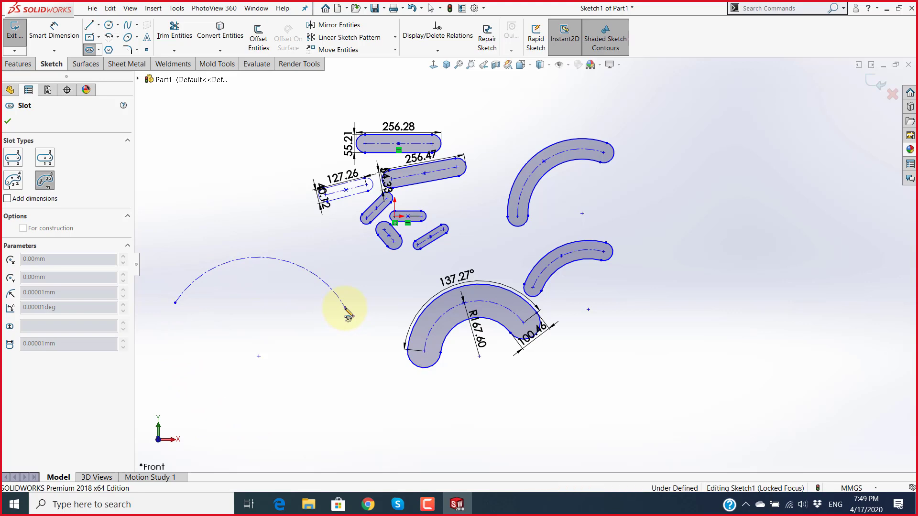
click(360, 295)
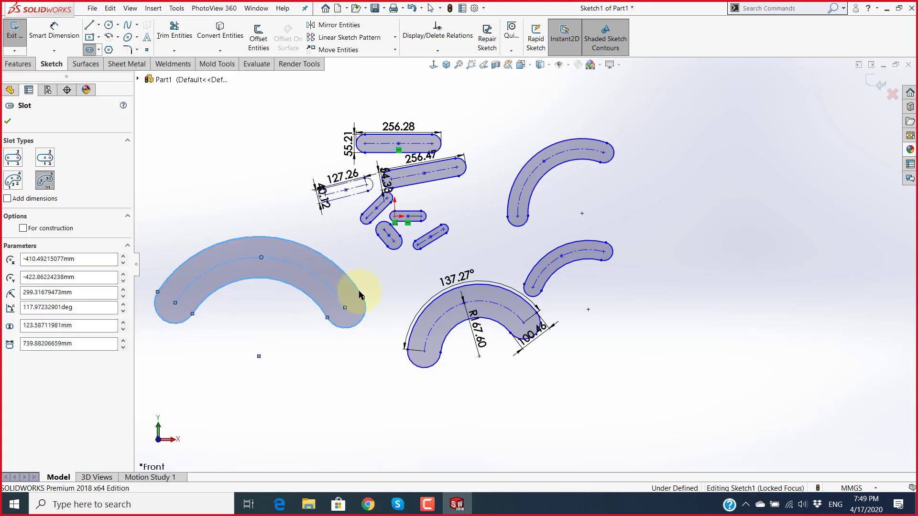
Step: Zoom around the new arc slot, then bring File Explorer to the front
scroll(352, 371, up, 2)
scroll(358, 303, down, 3)
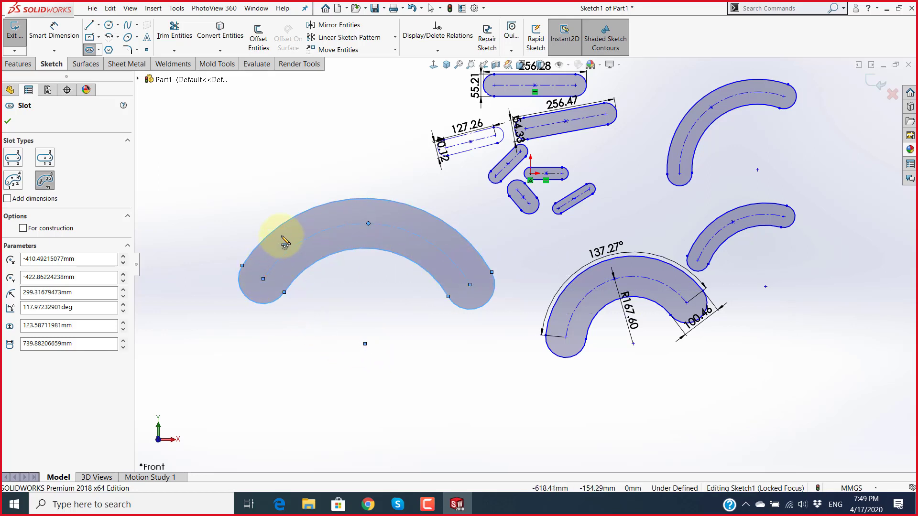
scroll(363, 282, up, 3)
scroll(447, 260, up, 2)
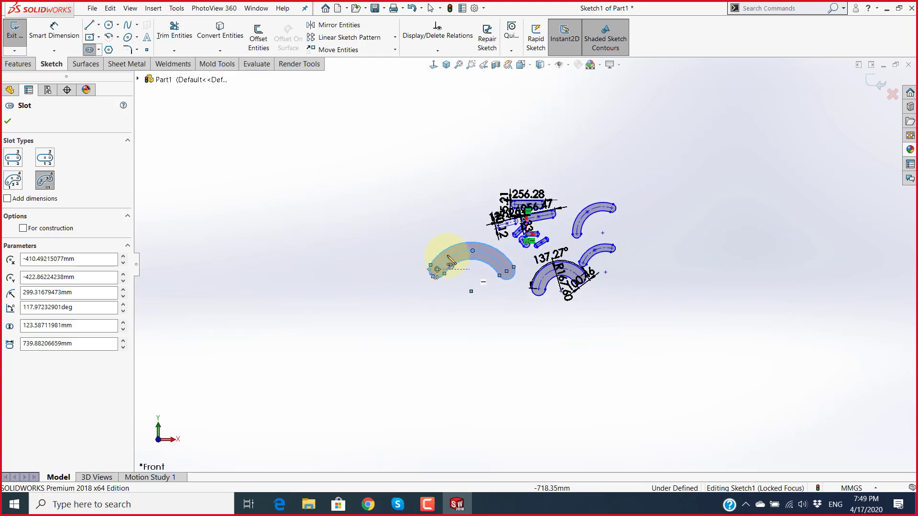
scroll(554, 215, down, 1)
scroll(554, 216, down, 1)
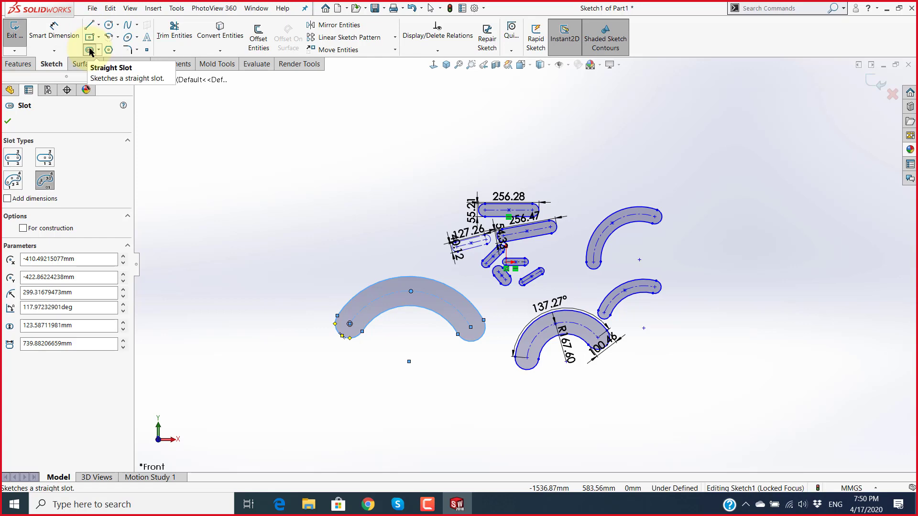
scroll(473, 345, down, 2)
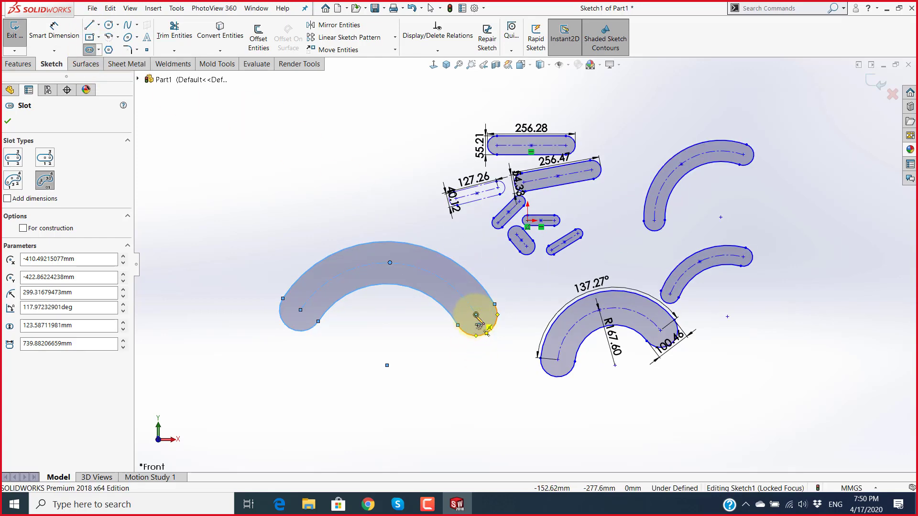
scroll(479, 325, up, 2)
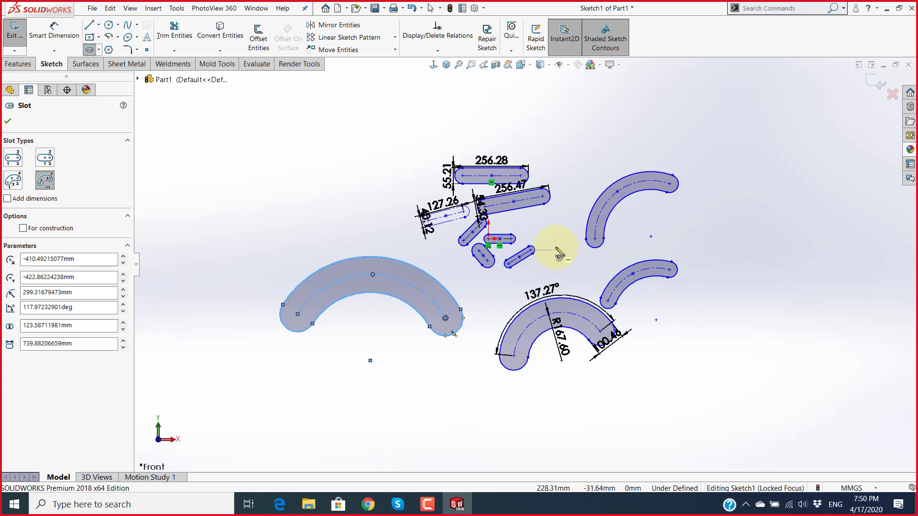
click(314, 506)
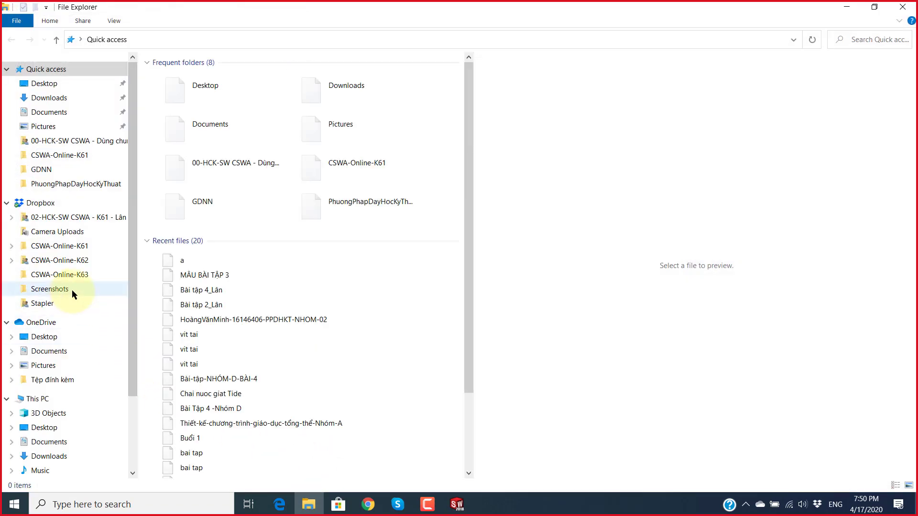
Step: Browse Dropbox to CSWA-Online-K61 > shared exercises > Buổi 1 > BT Sketch and select Slot - 001
click(69, 248)
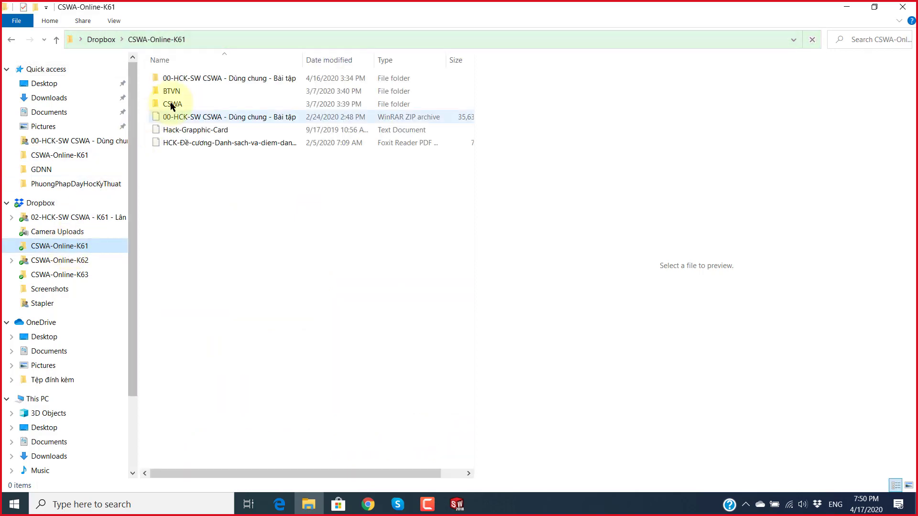
double_click(205, 79)
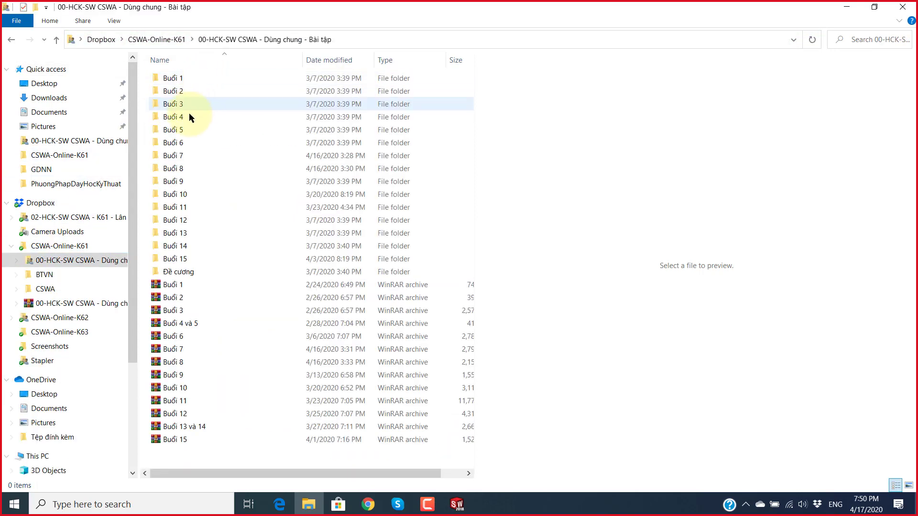
double_click(193, 77)
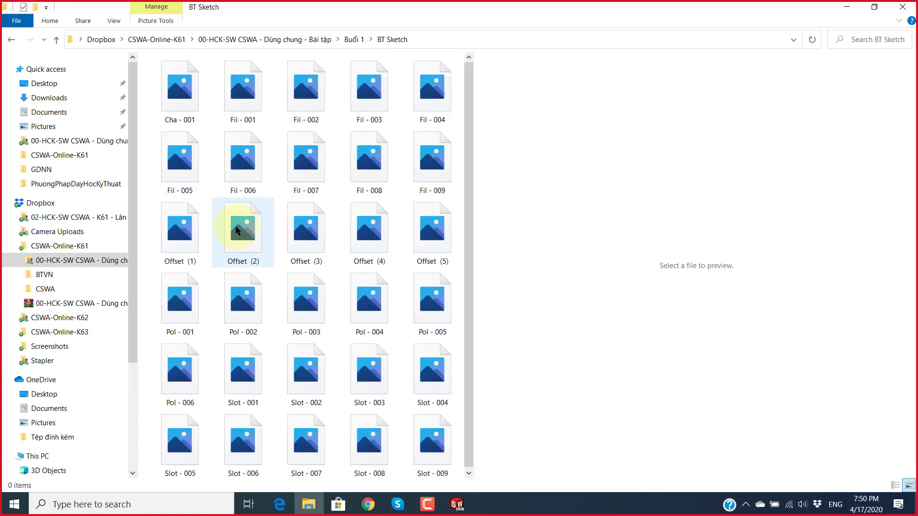
click(252, 299)
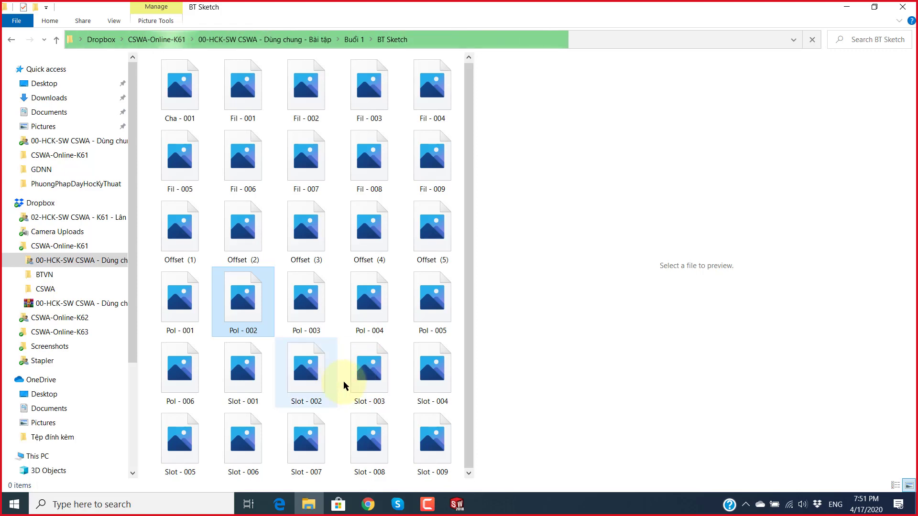
click(247, 381)
Step: View the Slot - 001 to Slot - 004 drawings in Photos, then return to SOLIDWORKS
double_click(247, 381)
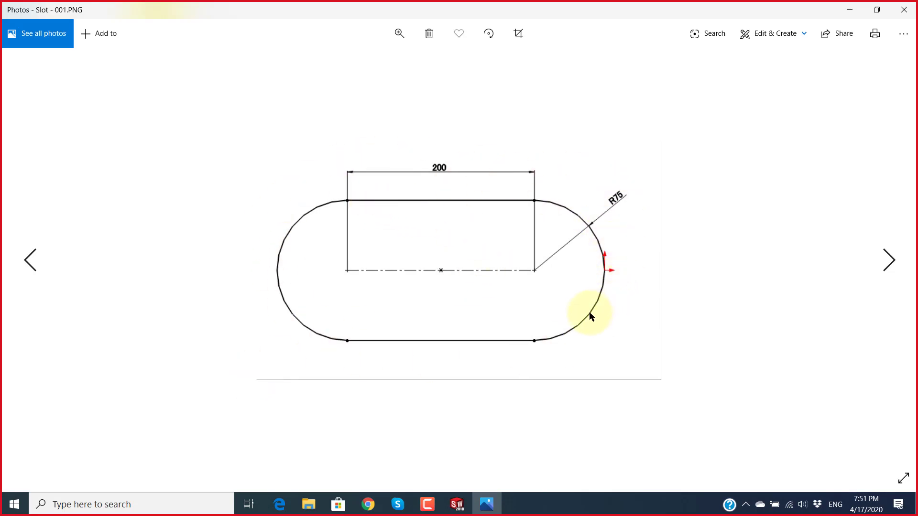
click(898, 263)
click(891, 262)
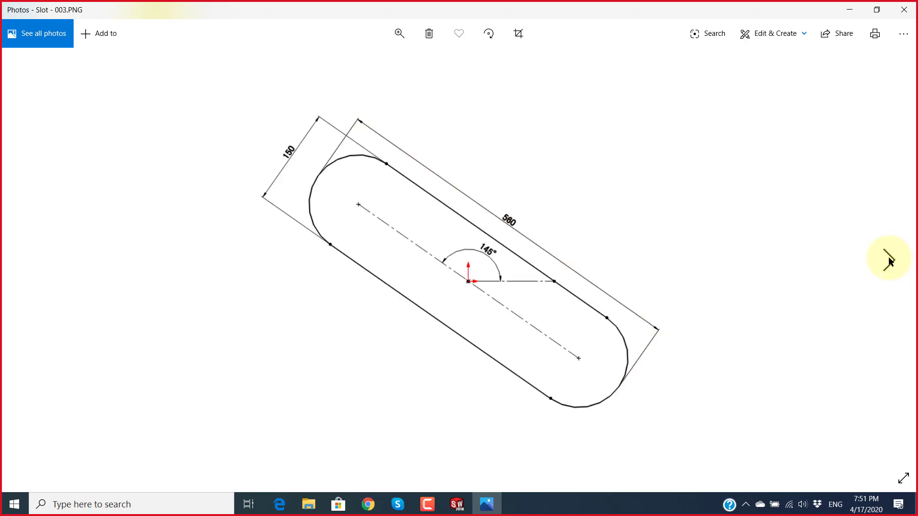
click(890, 262)
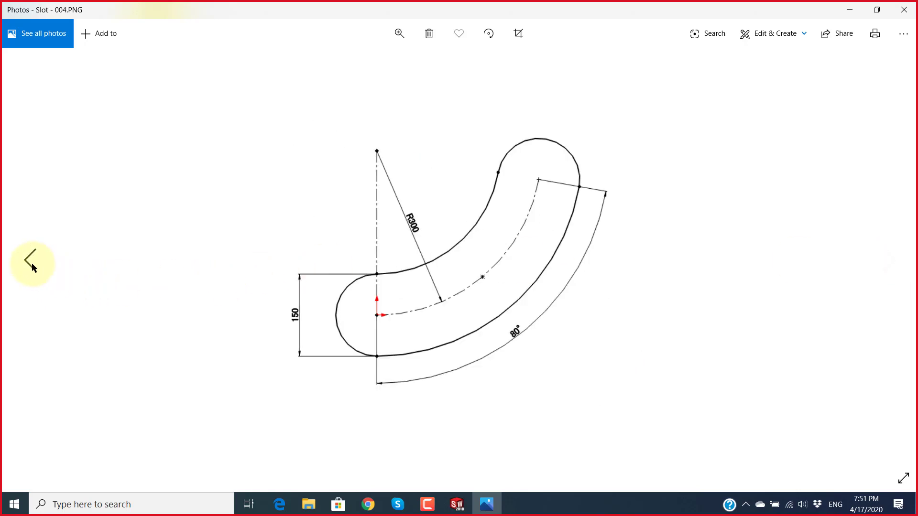
click(32, 267)
click(32, 267)
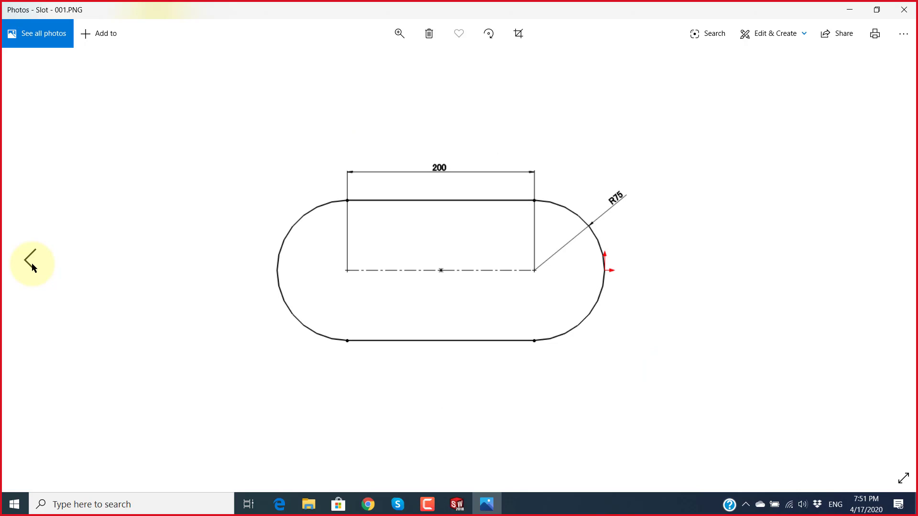
click(32, 267)
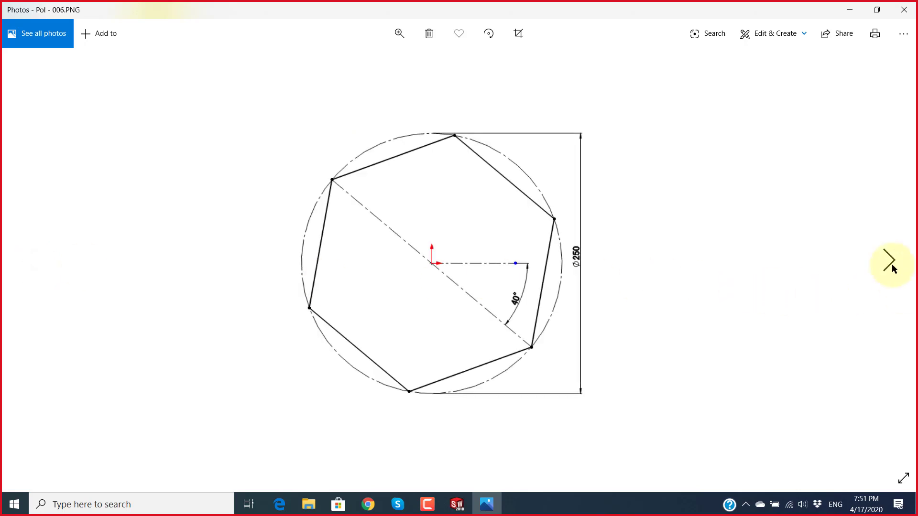
click(890, 261)
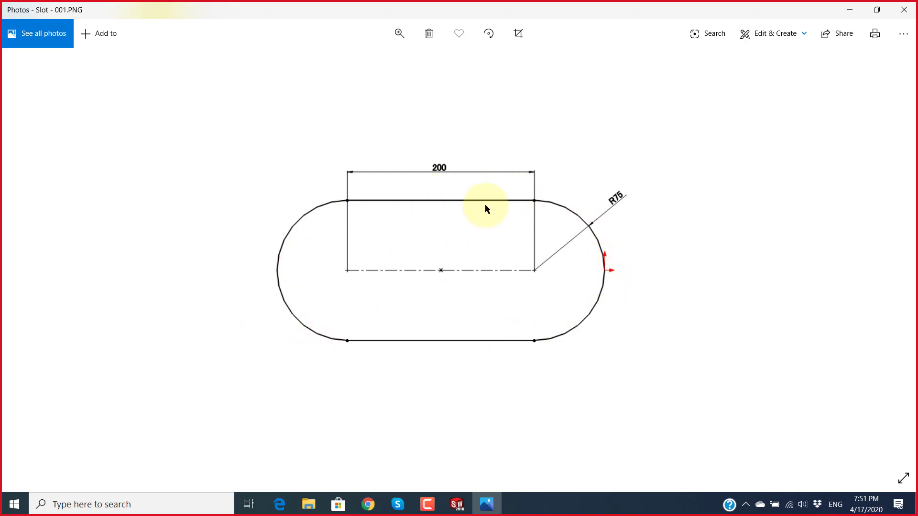
click(456, 505)
scroll(524, 253, up, 3)
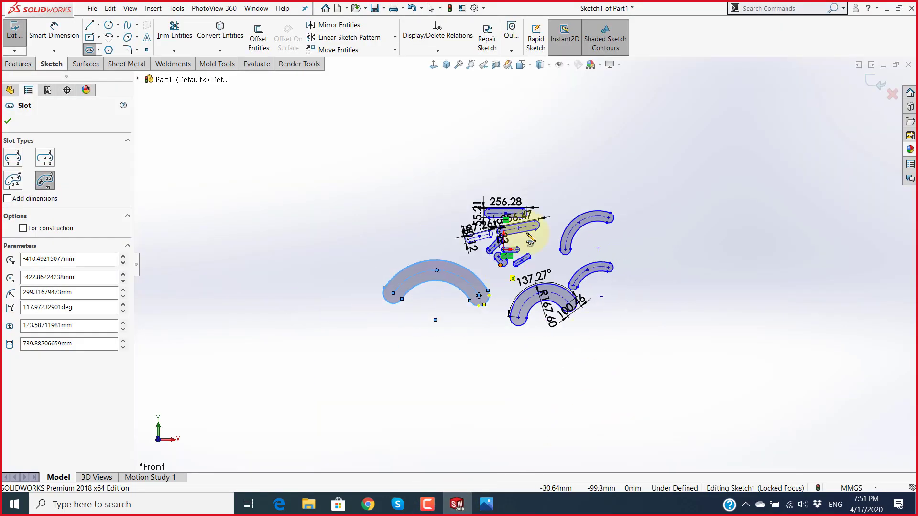
Step: Discard the arc-slot sketch and start a new sketch on the Front Plane
click(892, 93)
click(473, 256)
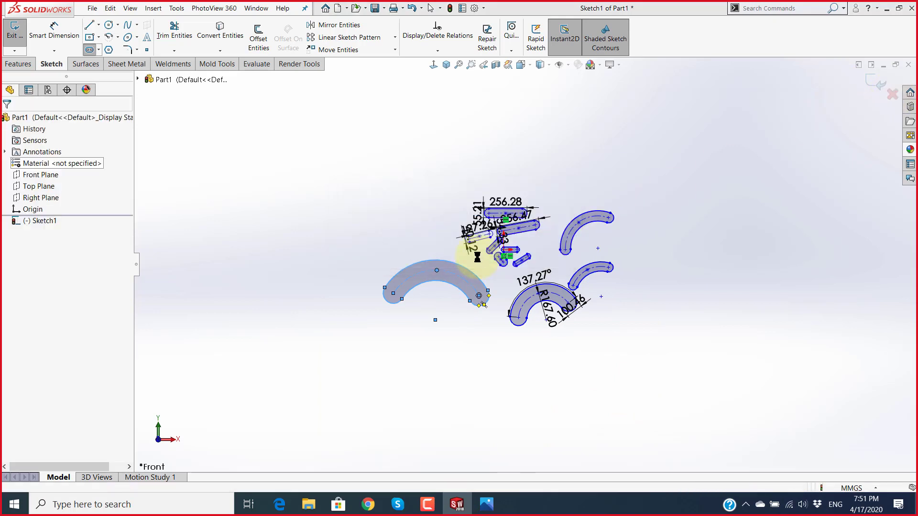
click(42, 175)
click(49, 167)
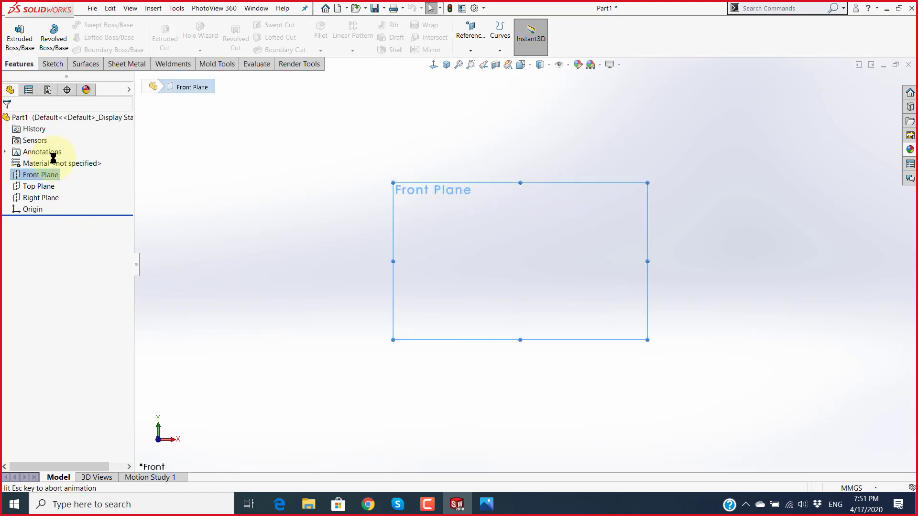
key(alt+Tab)
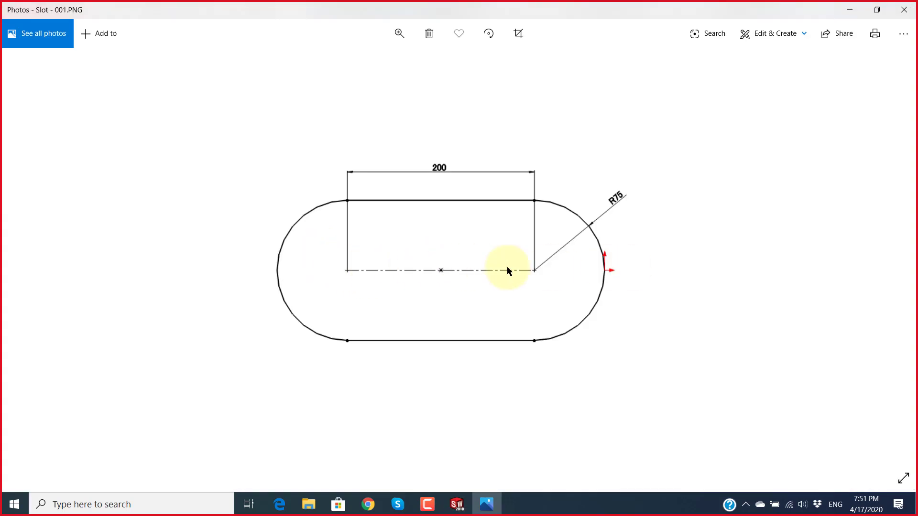
click(456, 504)
Step: Start the Slot command while comparing against the slot reference drawing
click(88, 50)
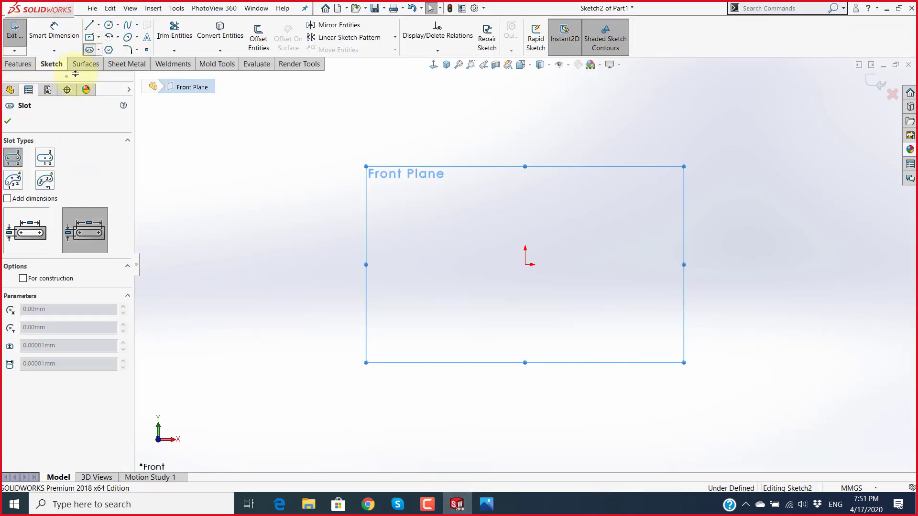
key(alt+Tab)
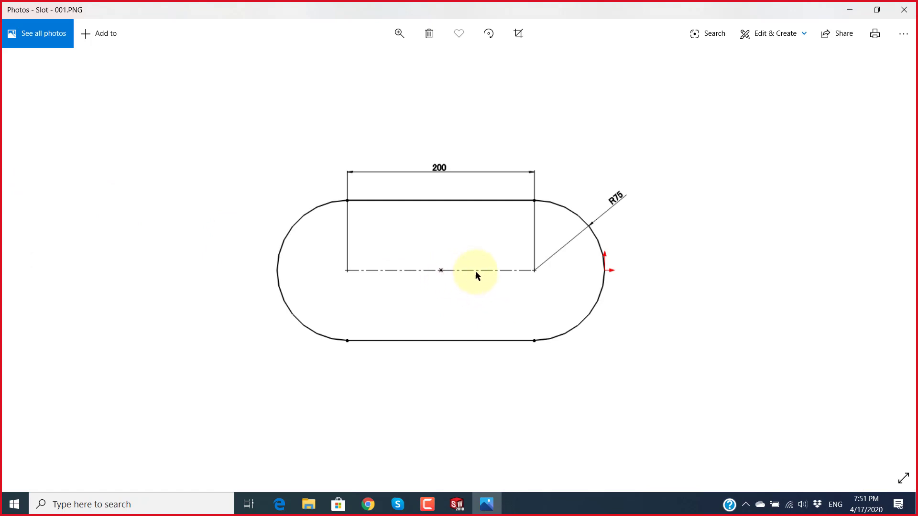
key(alt+Tab)
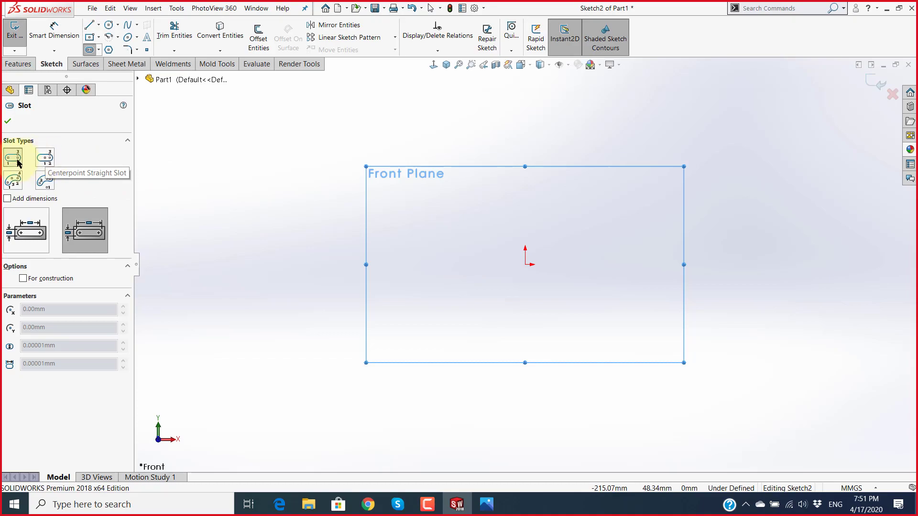
key(alt+Tab)
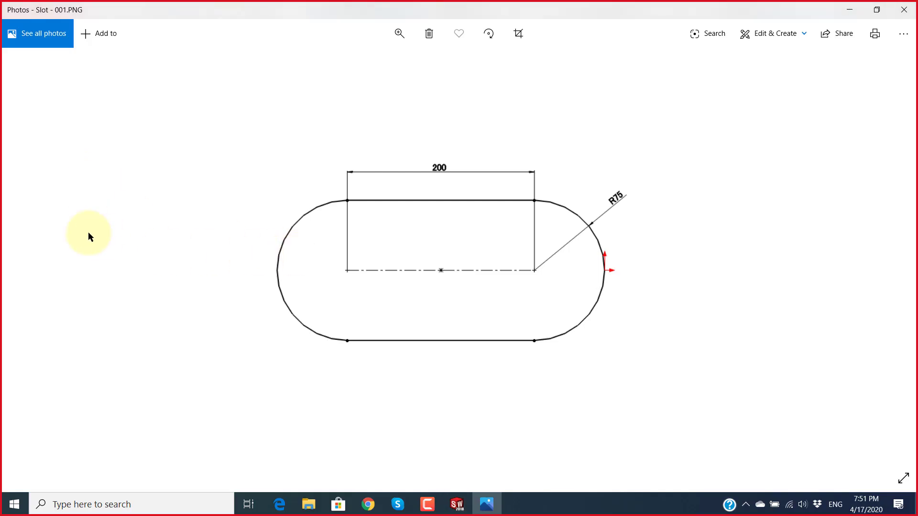
key(alt+Tab)
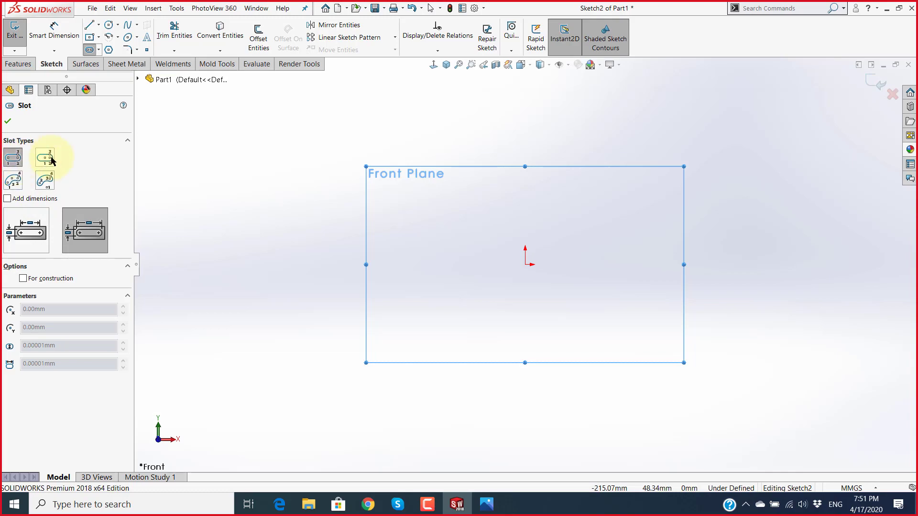
key(alt+Tab)
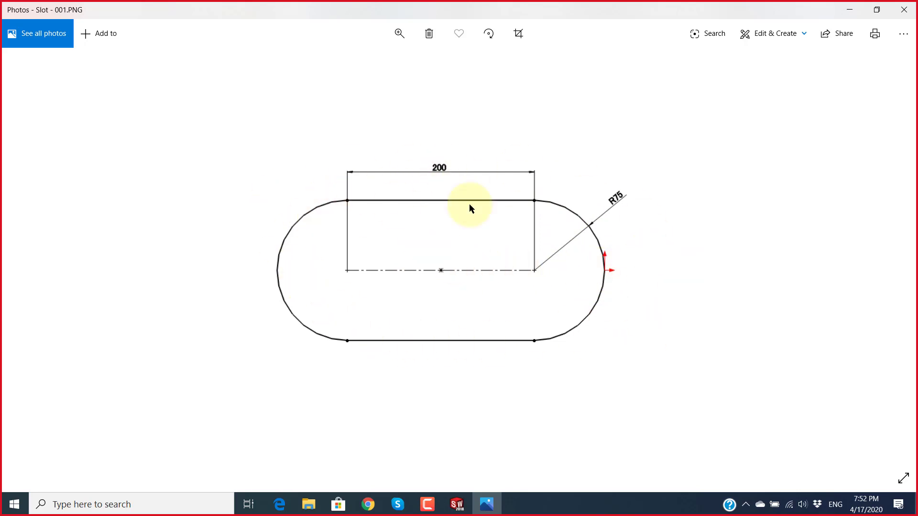
key(alt+Tab)
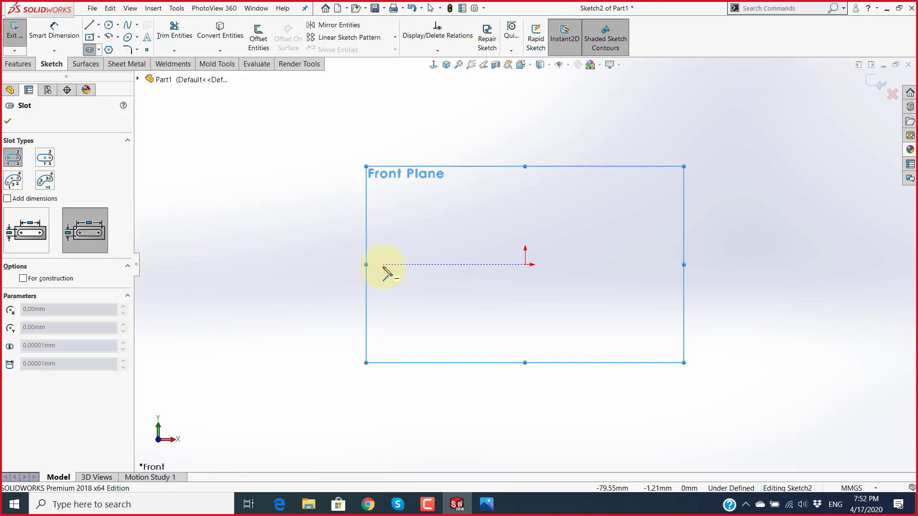
Step: Draw a horizontal centerpoint straight slot, setting both centre points and the width
scroll(384, 268, down, 3)
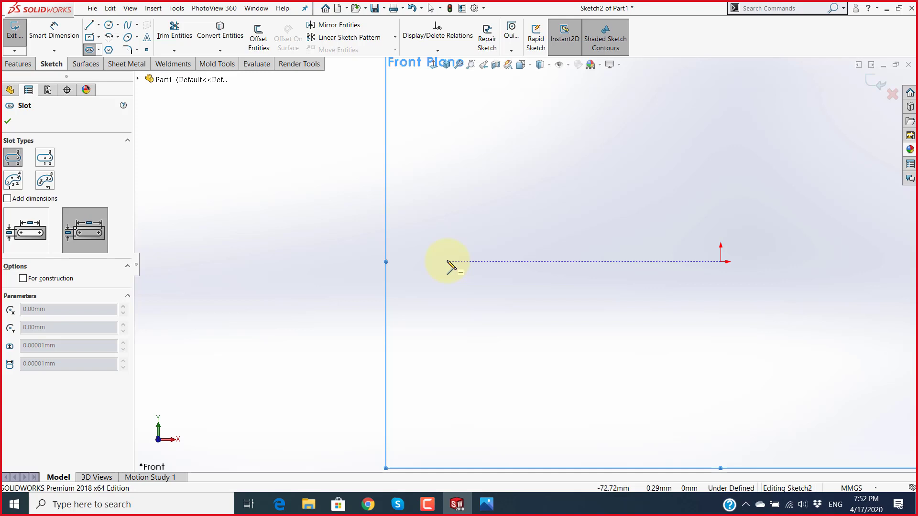
click(447, 262)
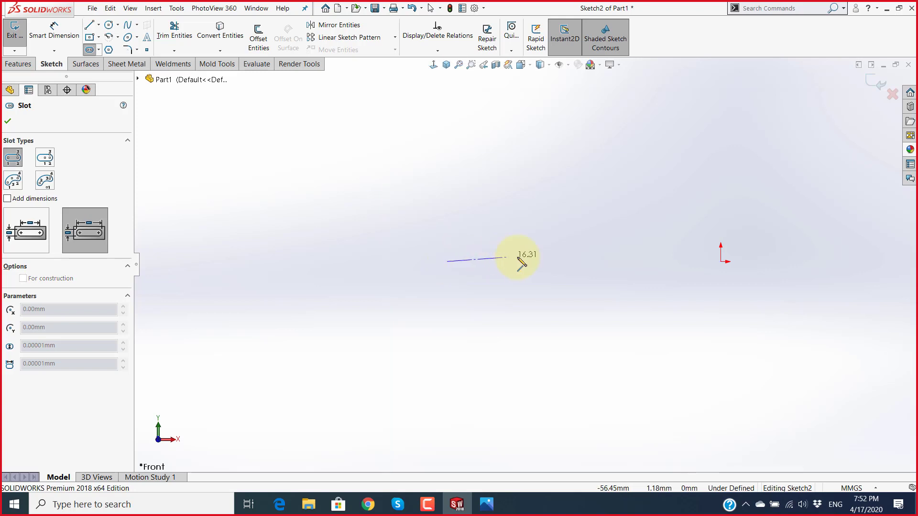
click(662, 261)
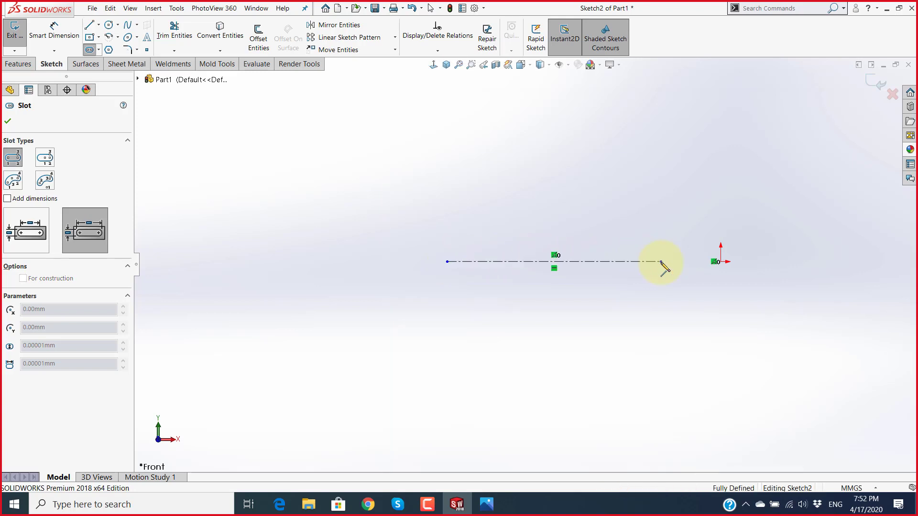
click(702, 216)
key(Escape)
scroll(710, 310, down, 3)
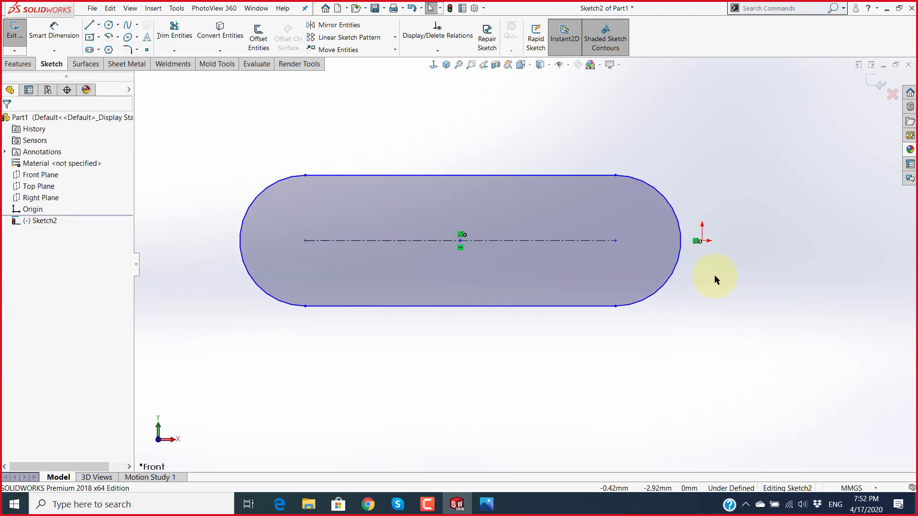
scroll(713, 323, up, 2)
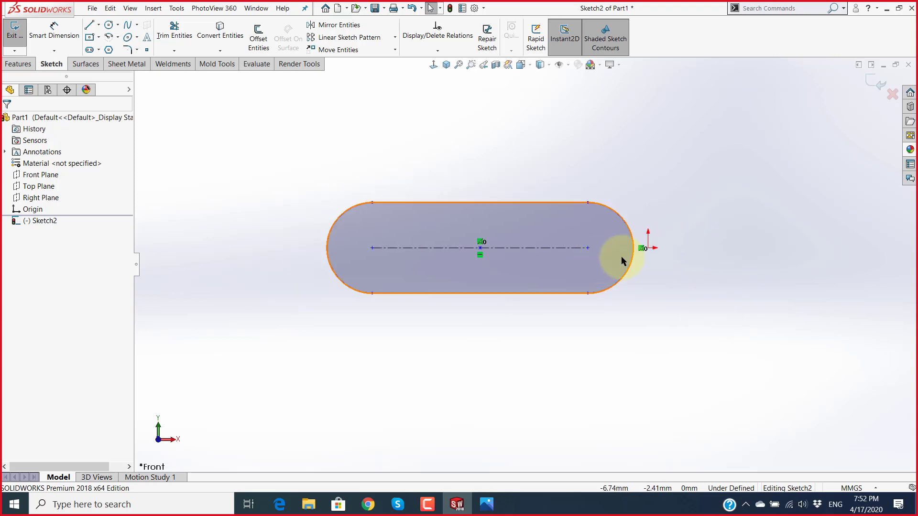
scroll(647, 273, down, 1)
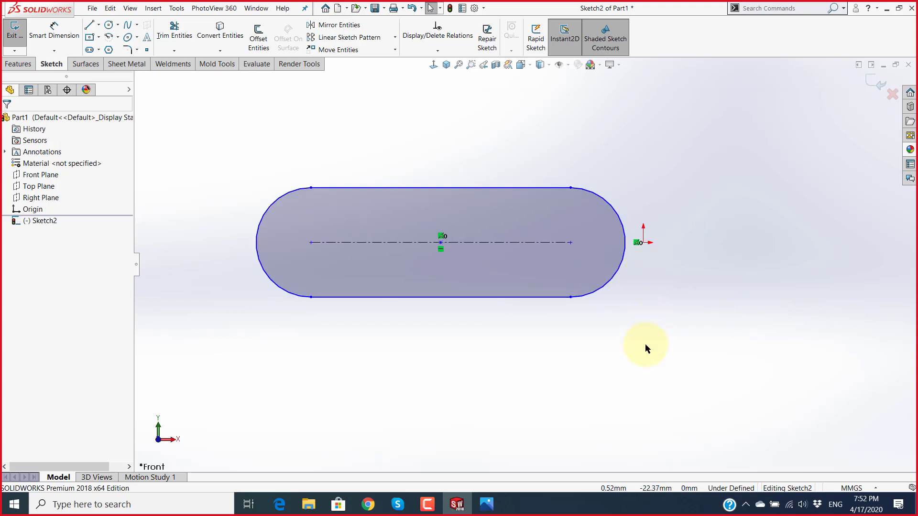
Step: Make the slot's right end arc coincident with the origin, then check the reference drawing
click(624, 257)
scroll(625, 258, down, 2)
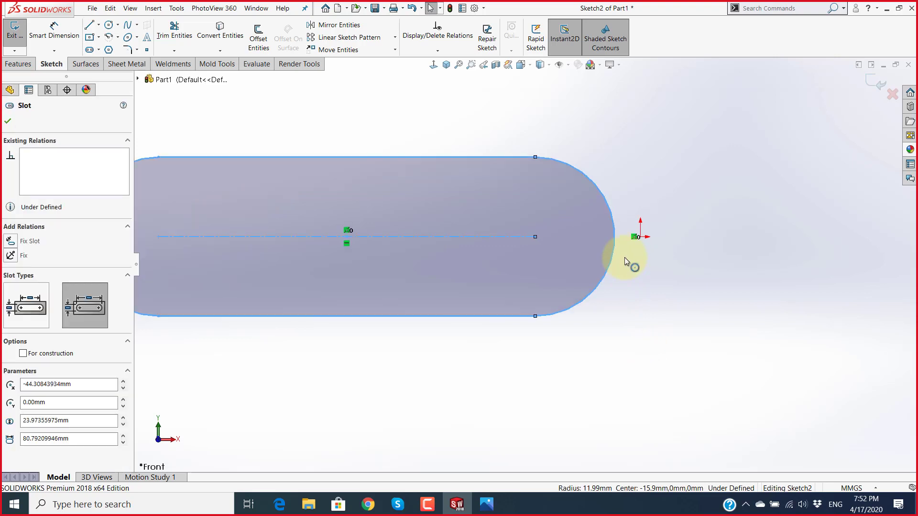
ctrl+click(643, 237)
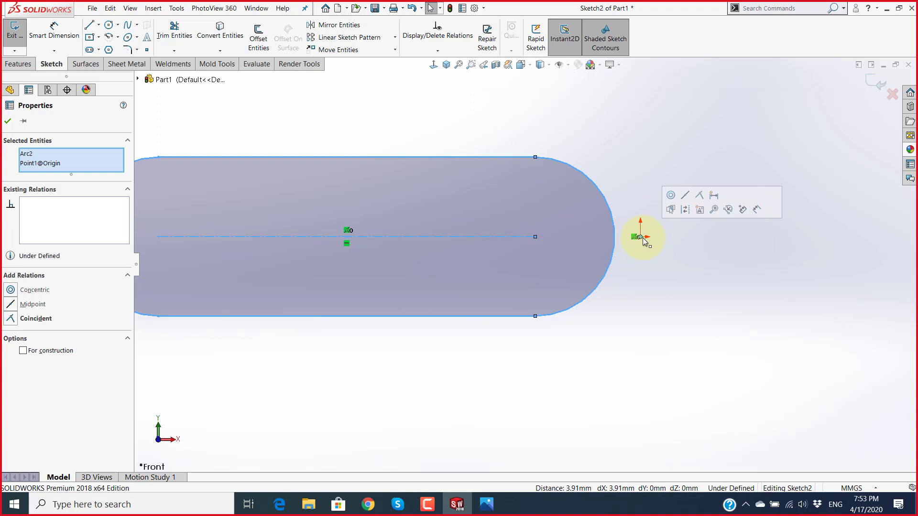
click(701, 197)
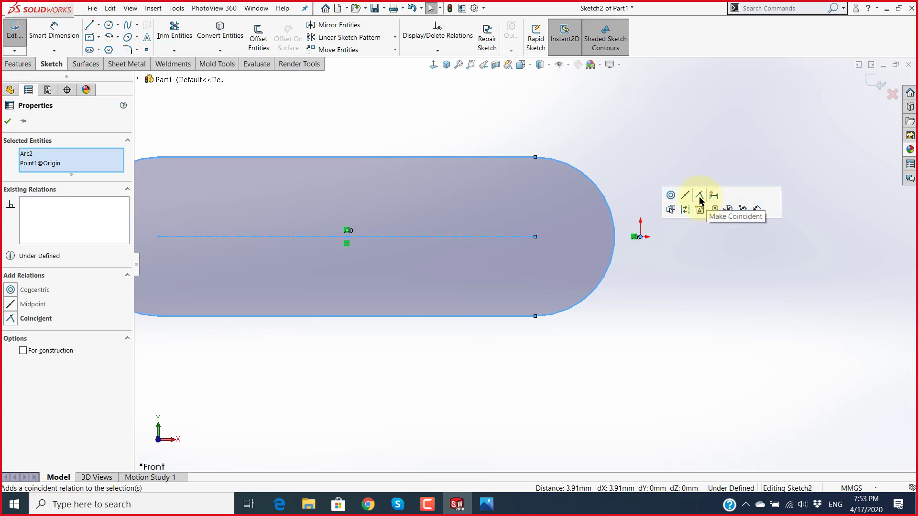
click(700, 197)
click(708, 309)
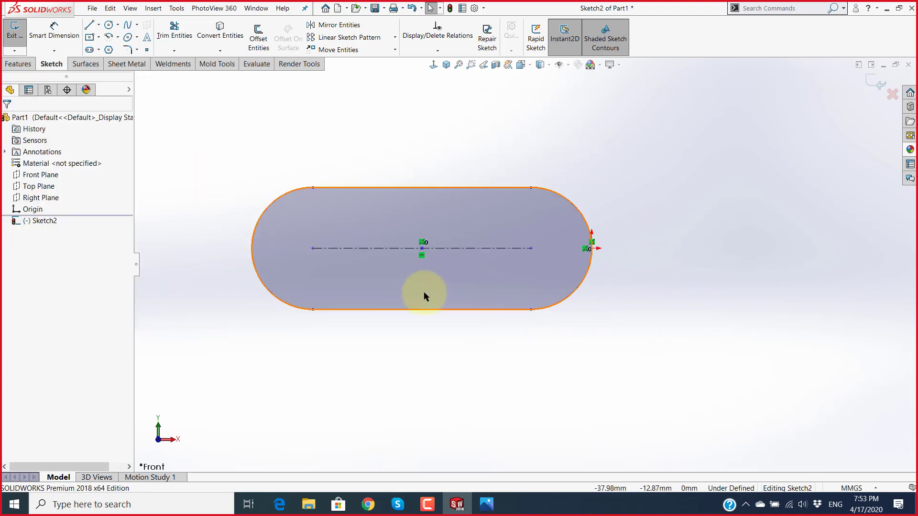
scroll(449, 239, down, 3)
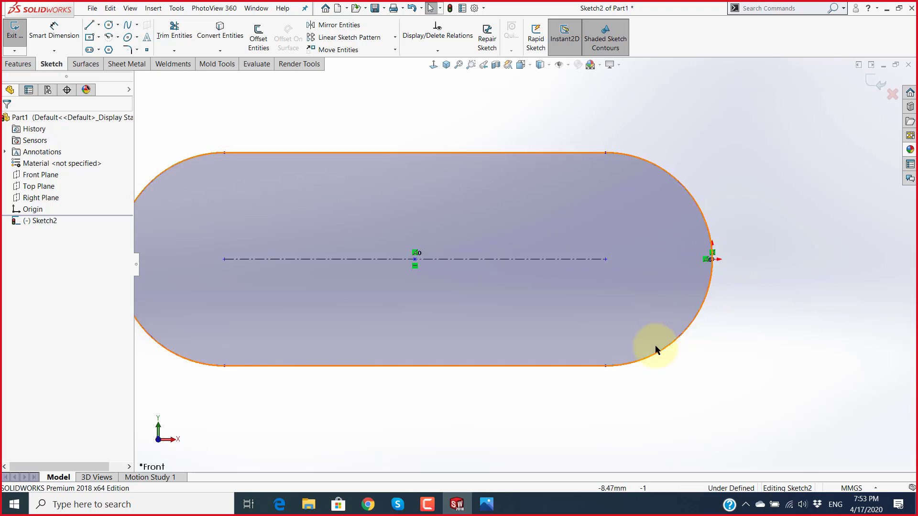
scroll(525, 266, up, 3)
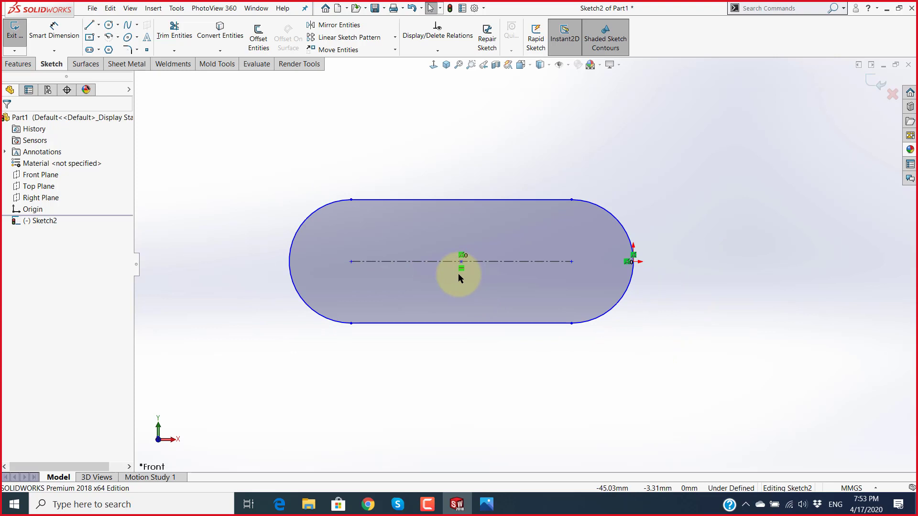
key(alt+Tab)
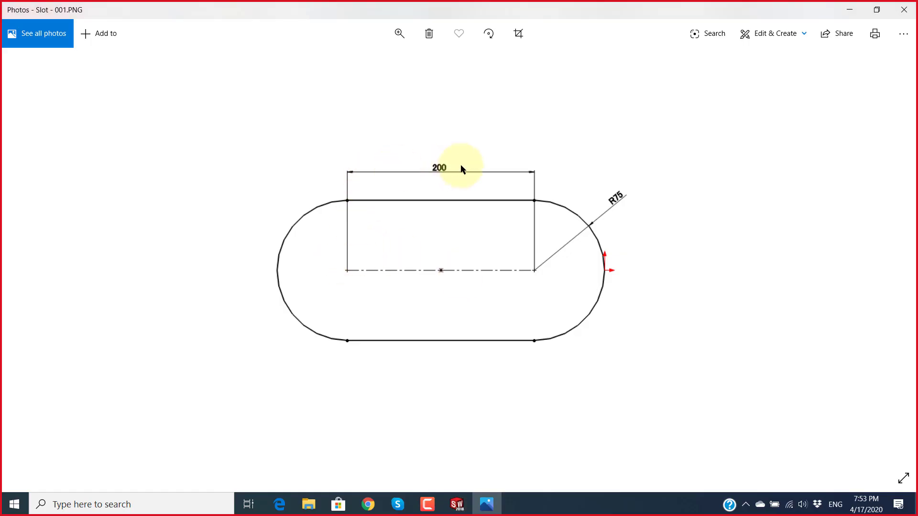
Step: Dimension the slot centerline length to 200
key(alt+Tab)
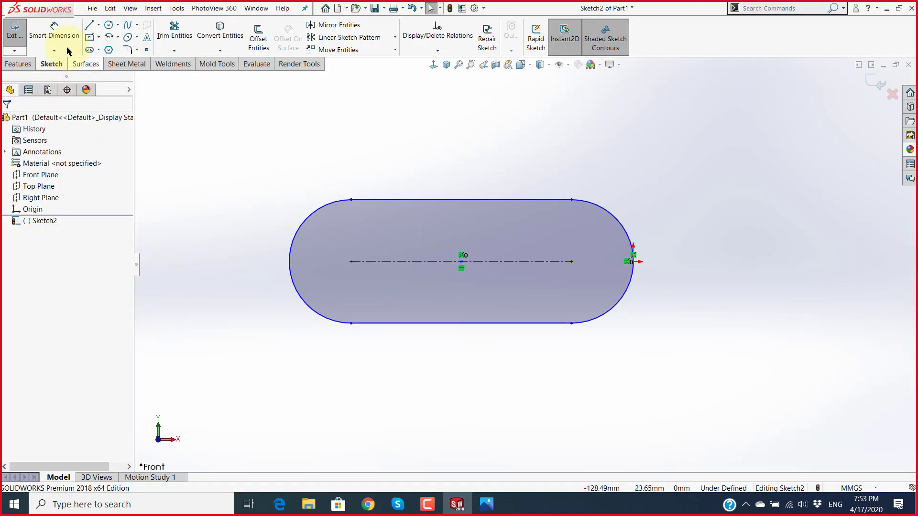
click(54, 30)
click(426, 261)
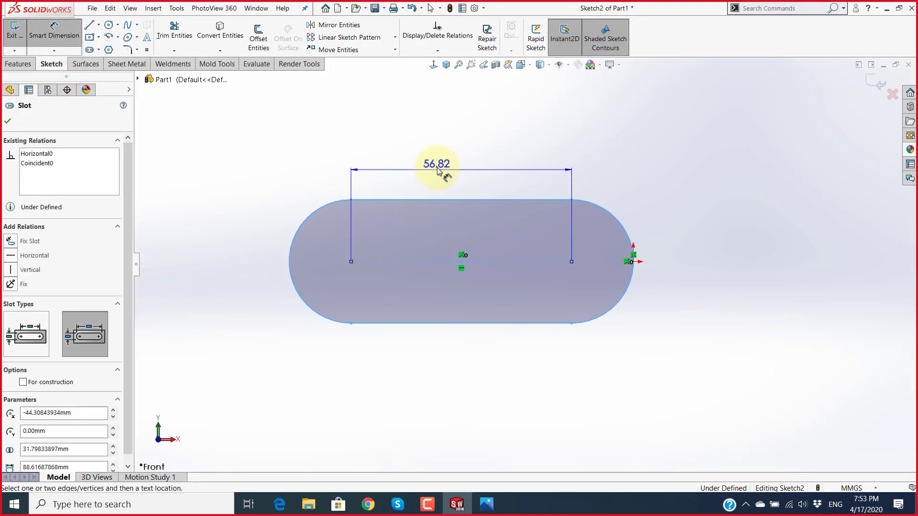
click(445, 164)
text(200)
key(Return)
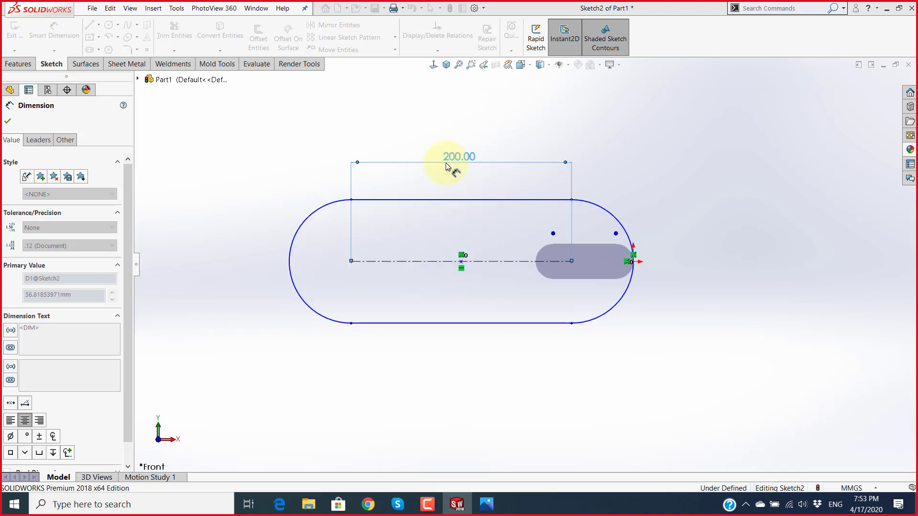
key(Escape)
Step: Dimension the right end arc radius to R75, fully defining the slot
key(alt+Tab)
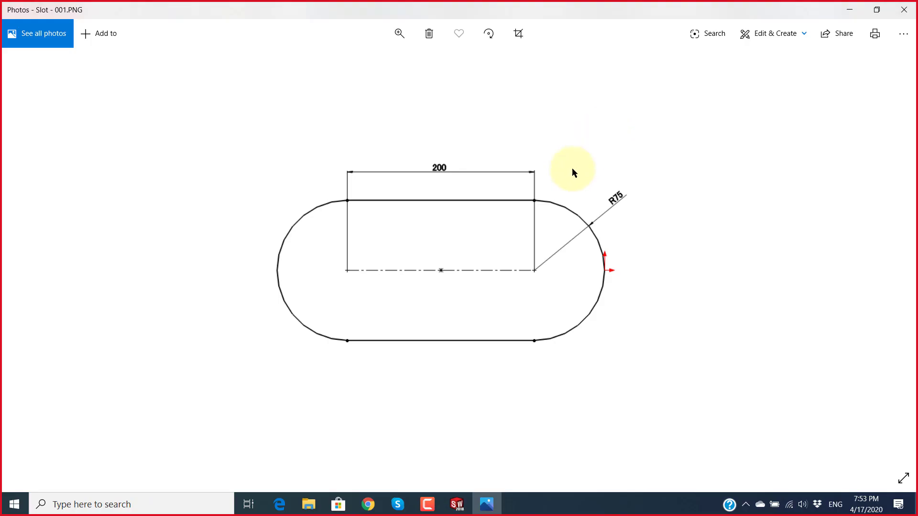
key(alt+Tab)
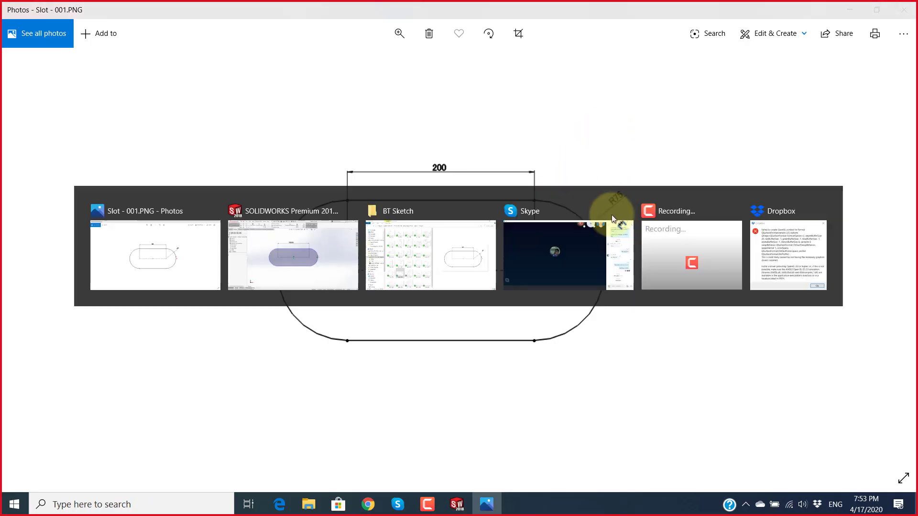
click(623, 228)
click(648, 209)
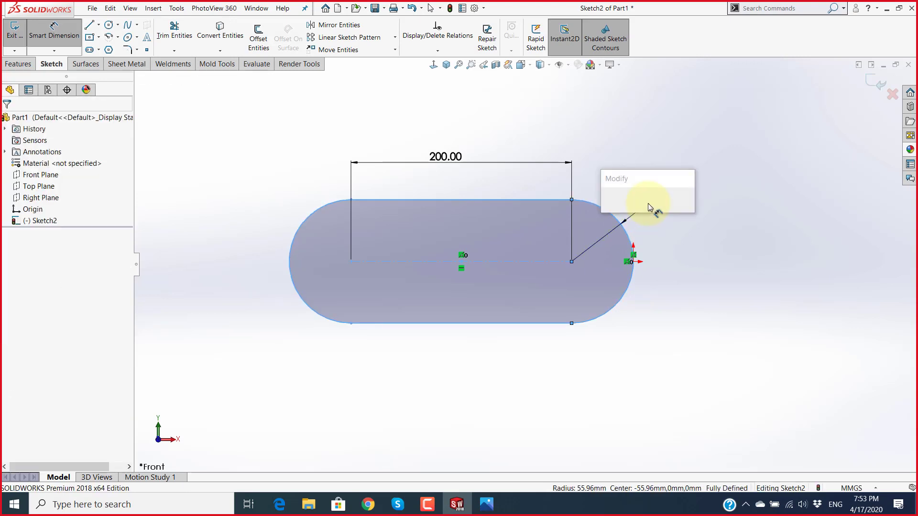
text(75)
key(Return)
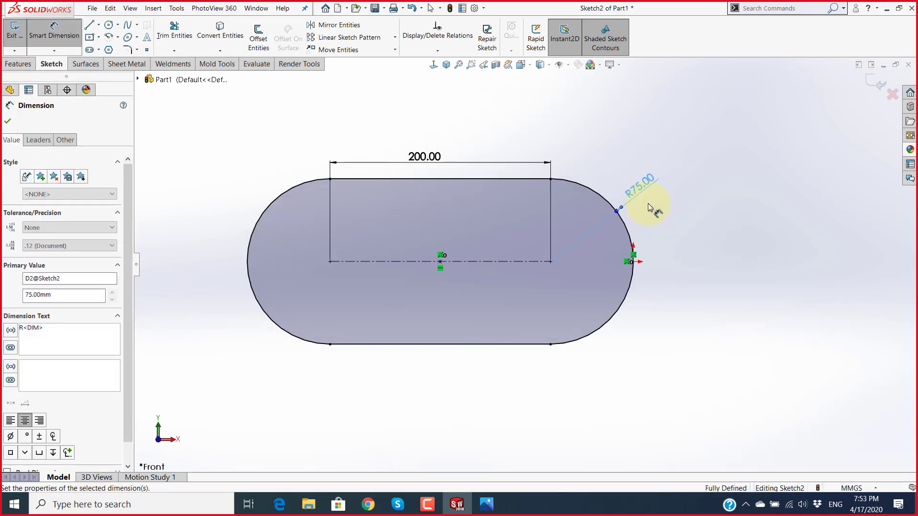
click(728, 277)
scroll(498, 254, up, 2)
scroll(432, 235, down, 3)
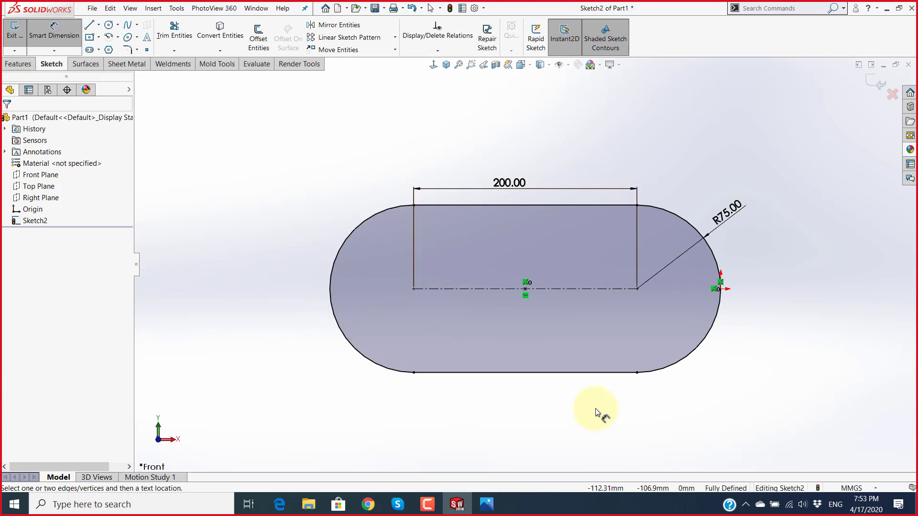
key(alt+Tab)
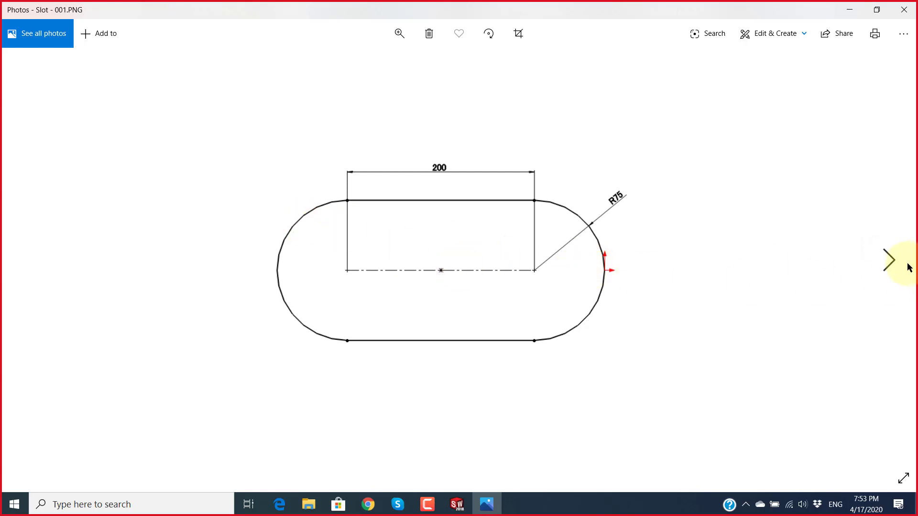
Step: Advance through Slot - 002 and 003 to the curved Slot - 004 drawing in Photos
click(896, 265)
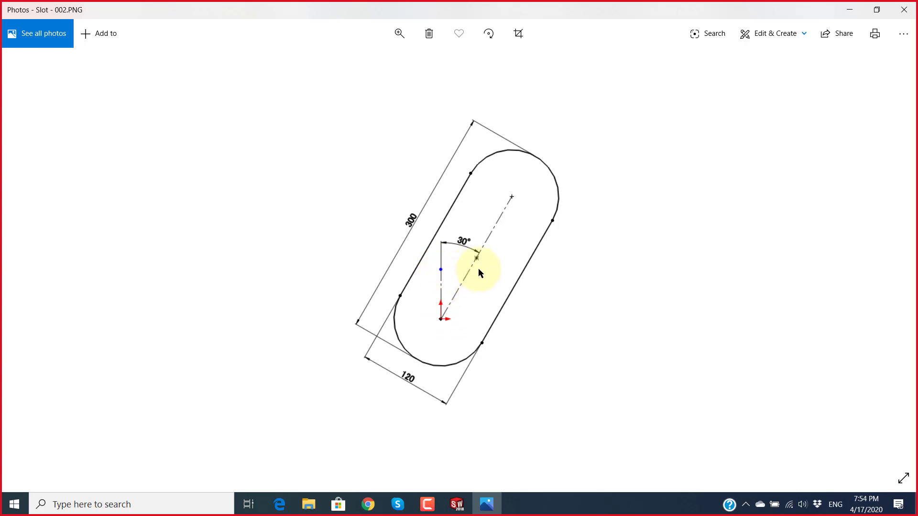
click(881, 261)
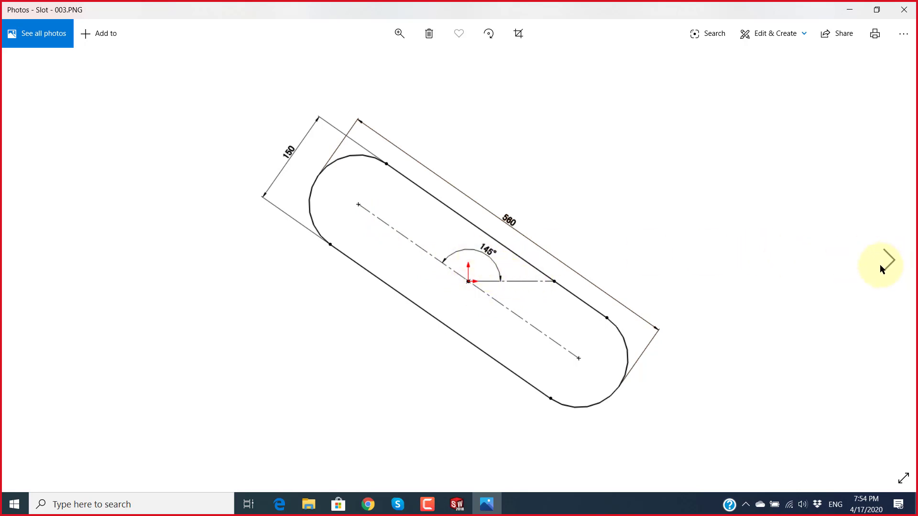
click(881, 264)
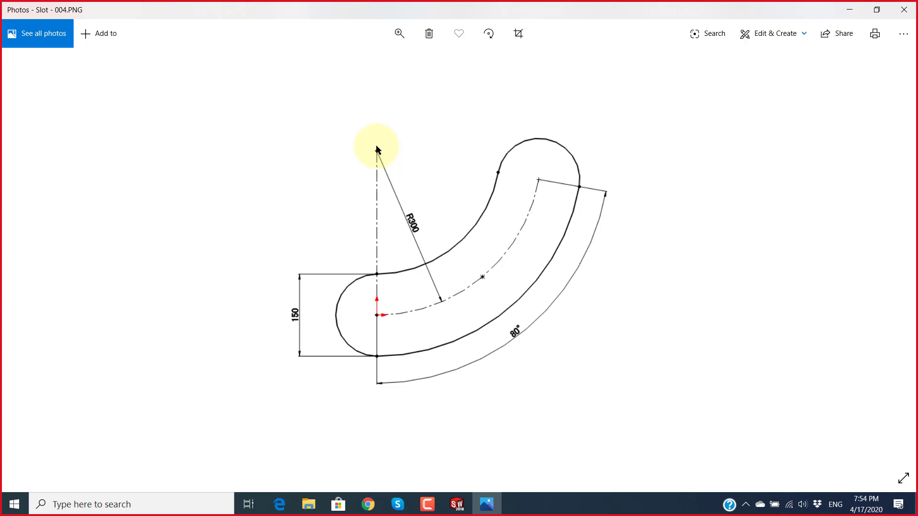
Step: Check the Skype call window, then return to the SOLIDWORKS slot sketch
click(397, 505)
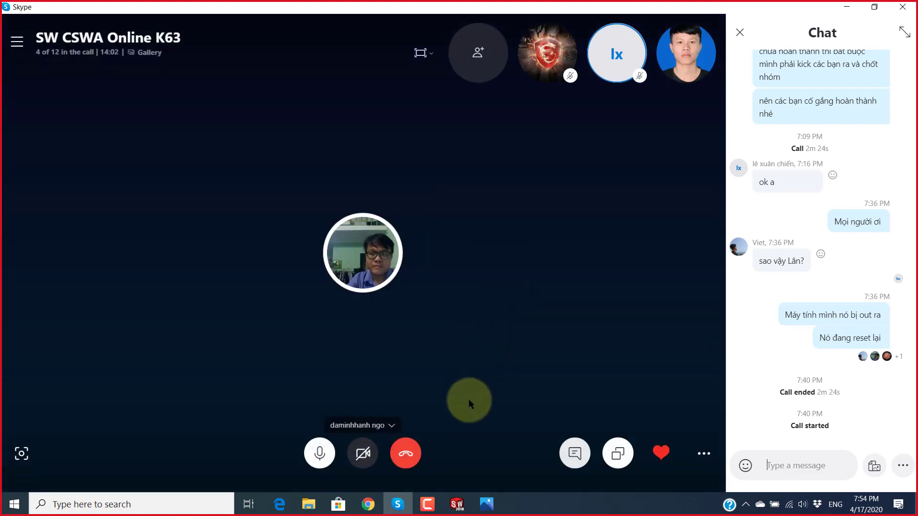
mouse_move(363, 287)
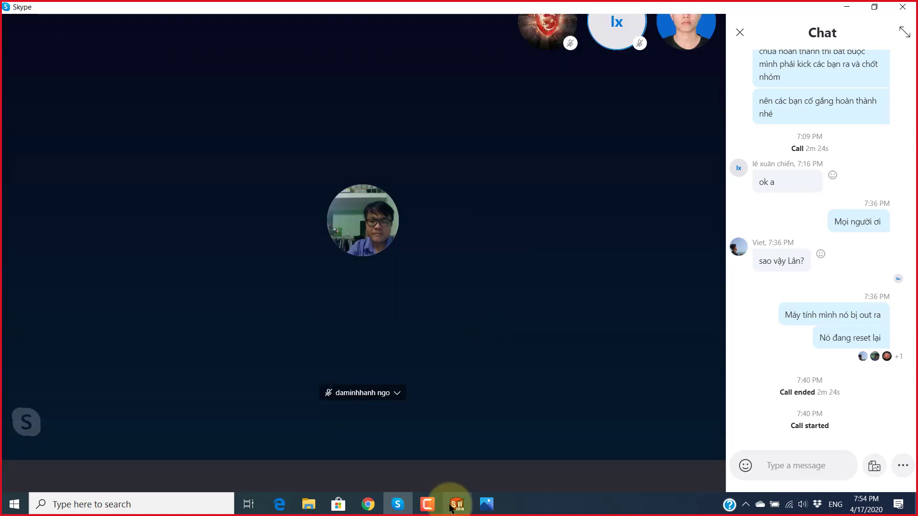
click(453, 508)
scroll(497, 250, up, 3)
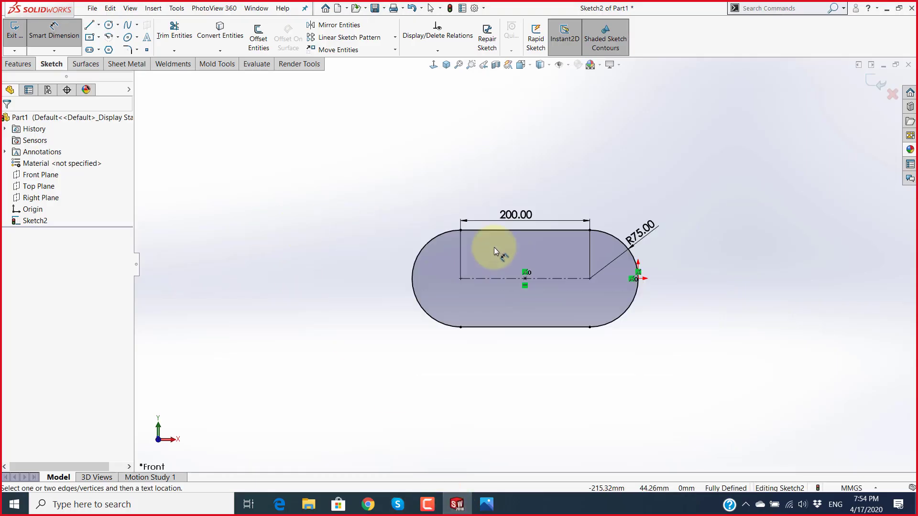
scroll(498, 253, up, 4)
scroll(498, 252, down, 3)
Step: Discard the straight-slot sketch and start a new sketch on the Top Plane
click(892, 93)
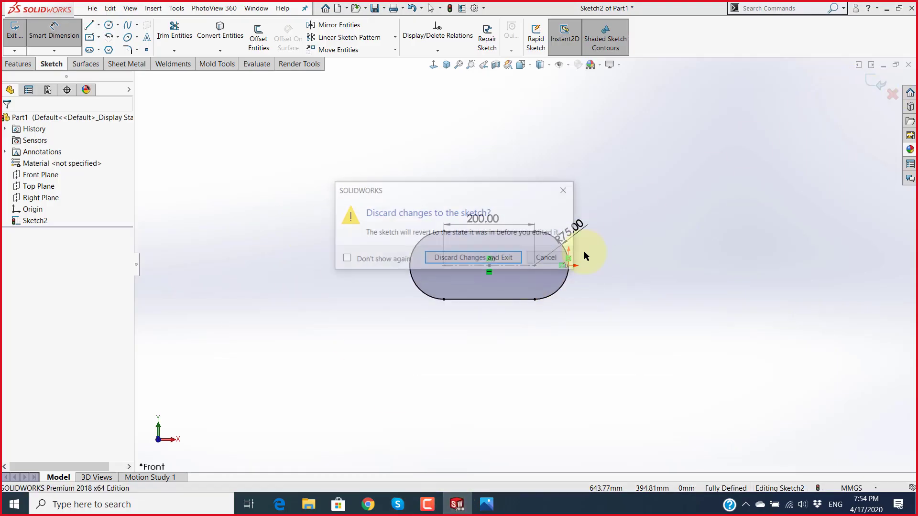
click(467, 259)
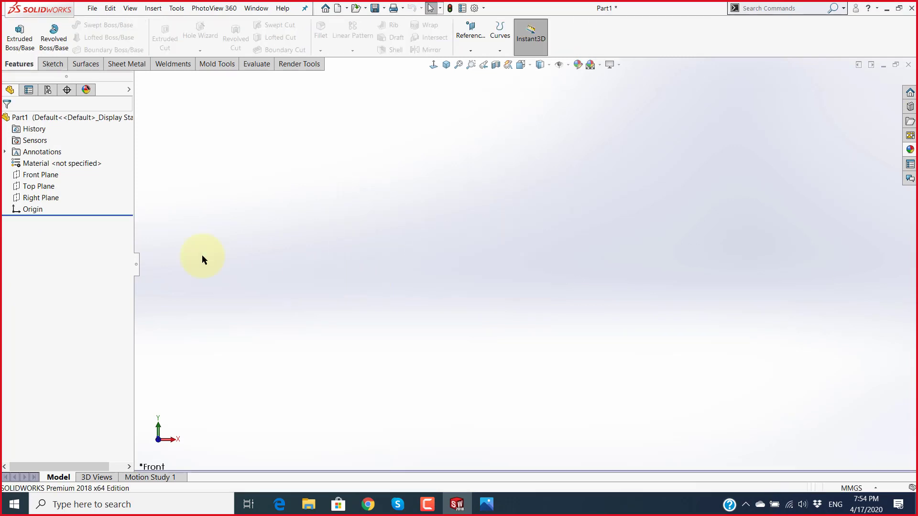
click(36, 186)
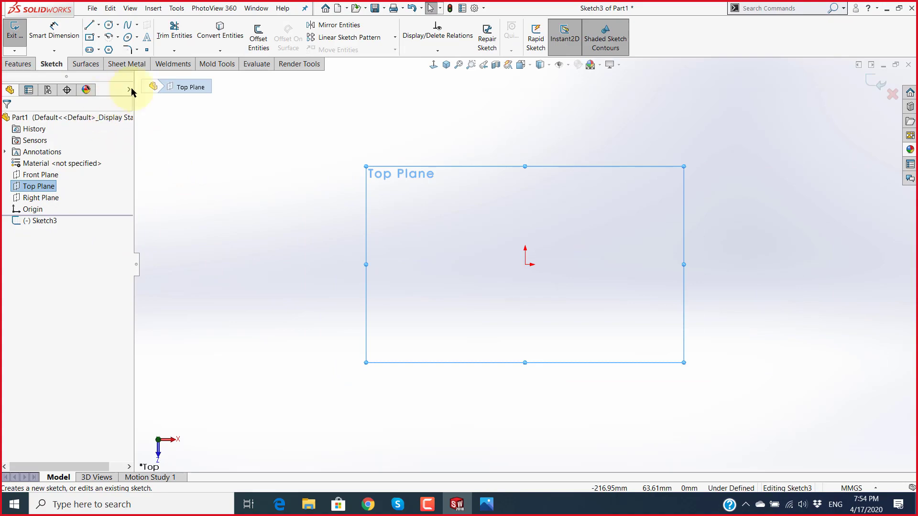
Step: Check the curved slot reference drawing, then start the Slot command
click(486, 504)
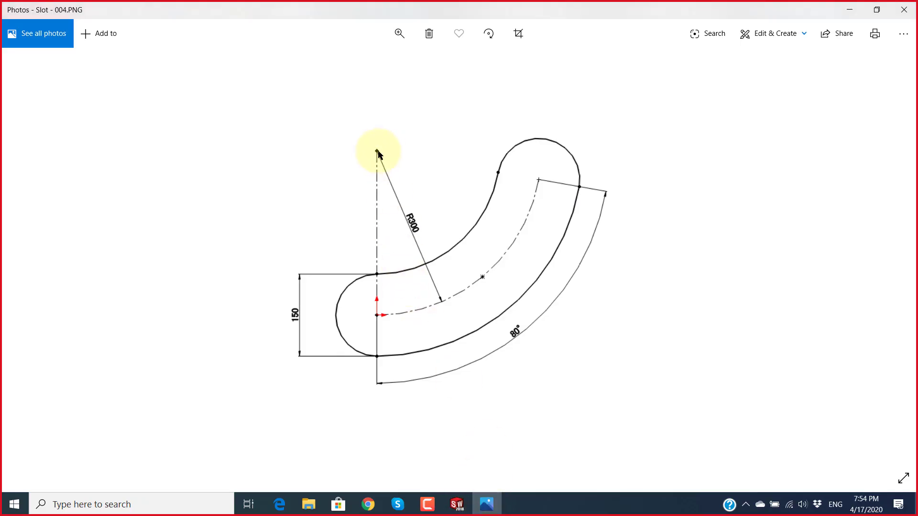
key(alt+Tab)
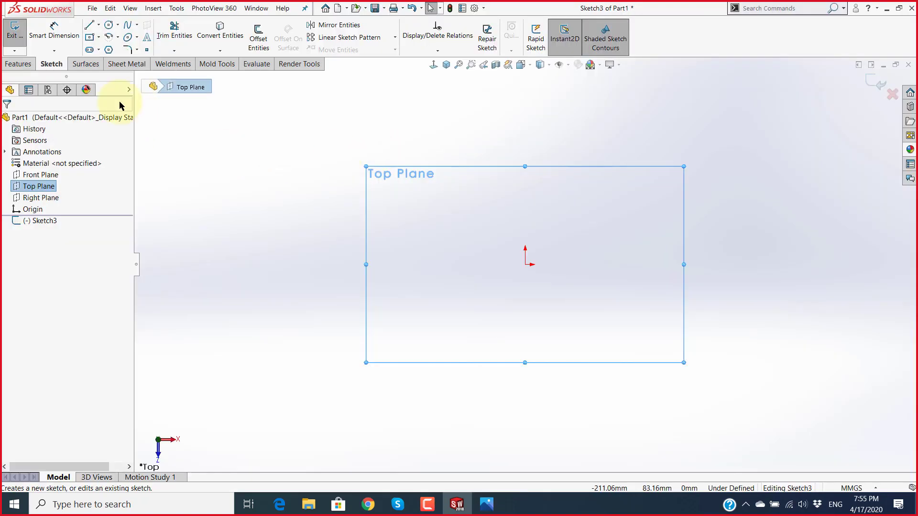
click(88, 50)
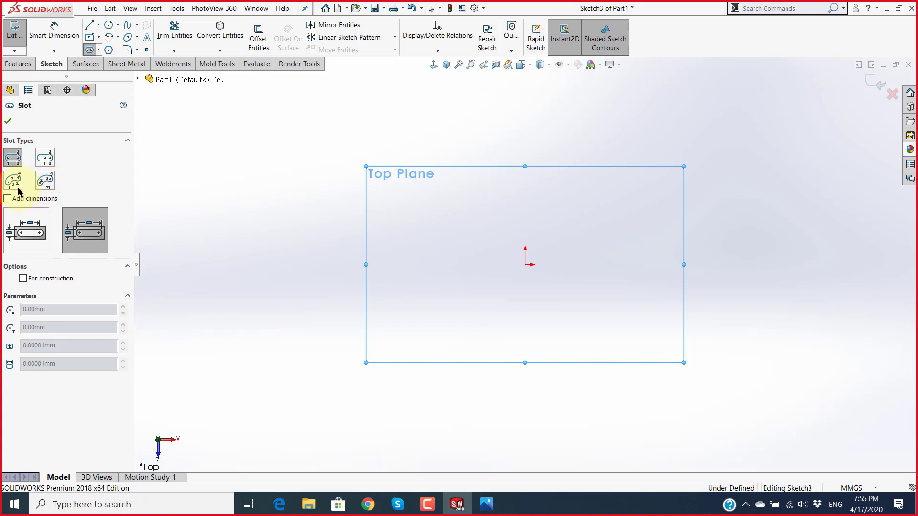
Step: Choose the 3 Point Arc Slot type and check the curved-slot reference drawing
click(44, 181)
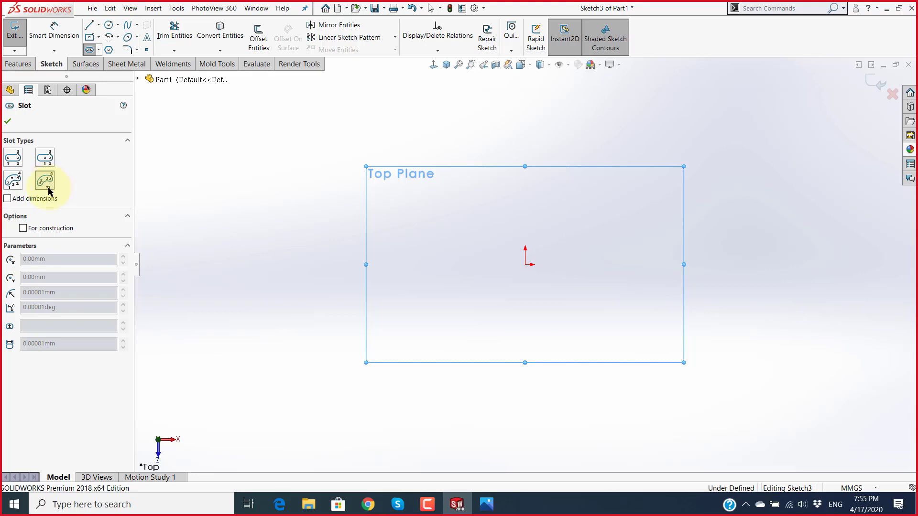
key(super+plus)
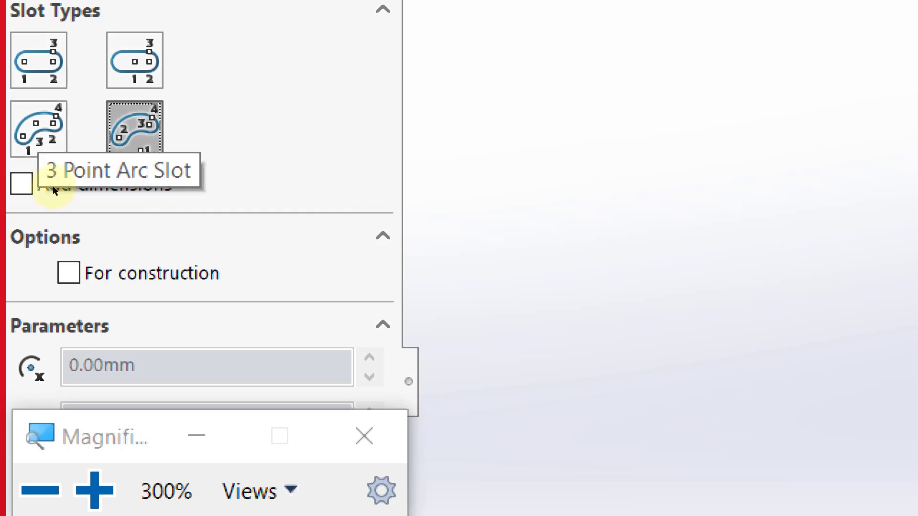
key(super+Escape)
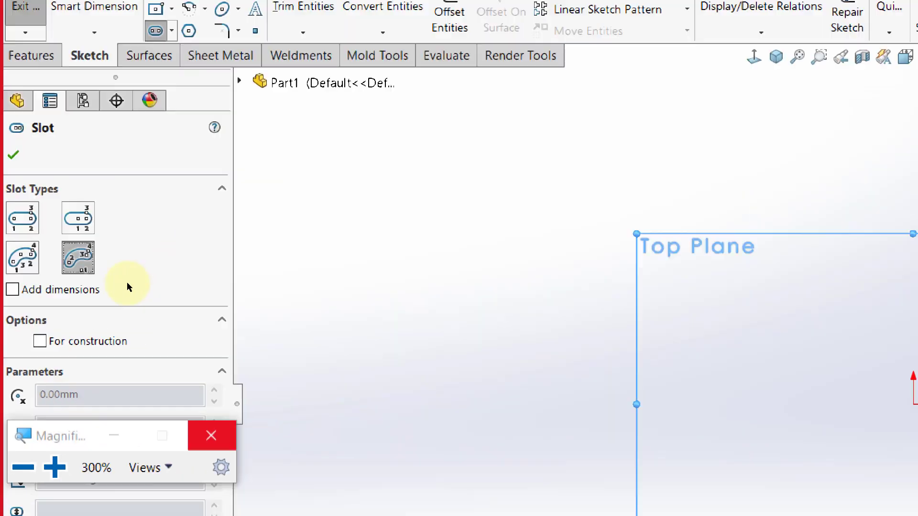
key(super+Escape)
key(alt+Tab)
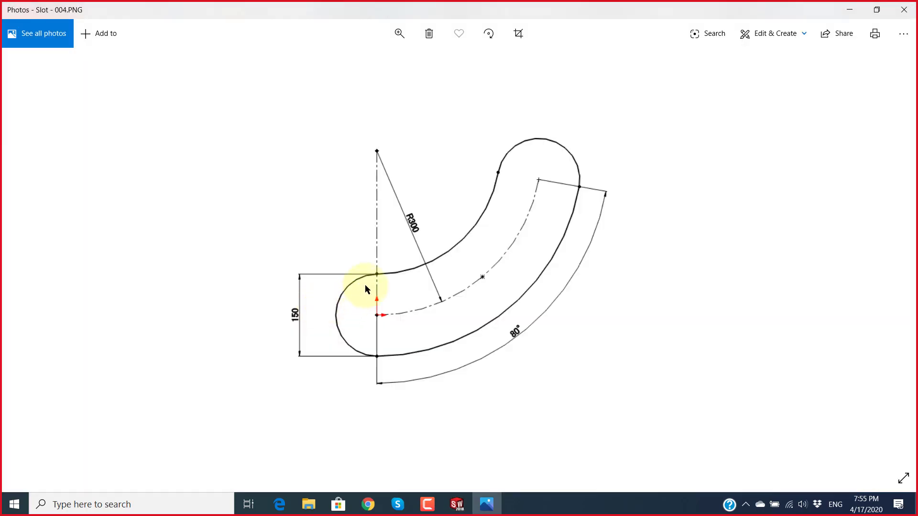
key(alt+Tab)
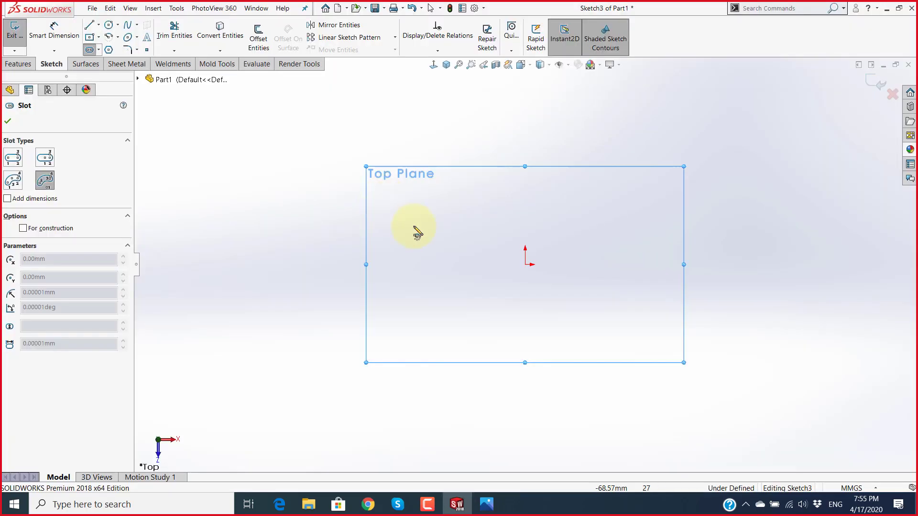
Step: Place the slot arc's centre at the origin and its start point below it
click(525, 264)
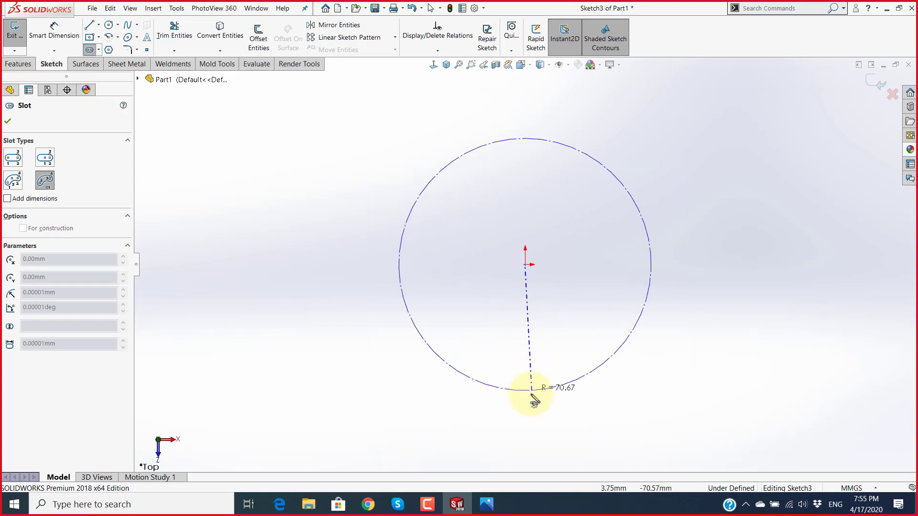
scroll(528, 405, down, 2)
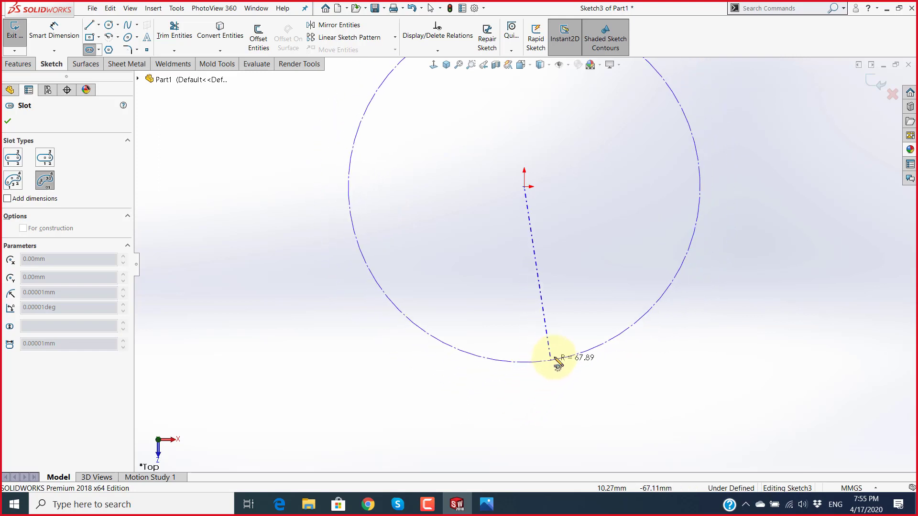
scroll(563, 353, down, 2)
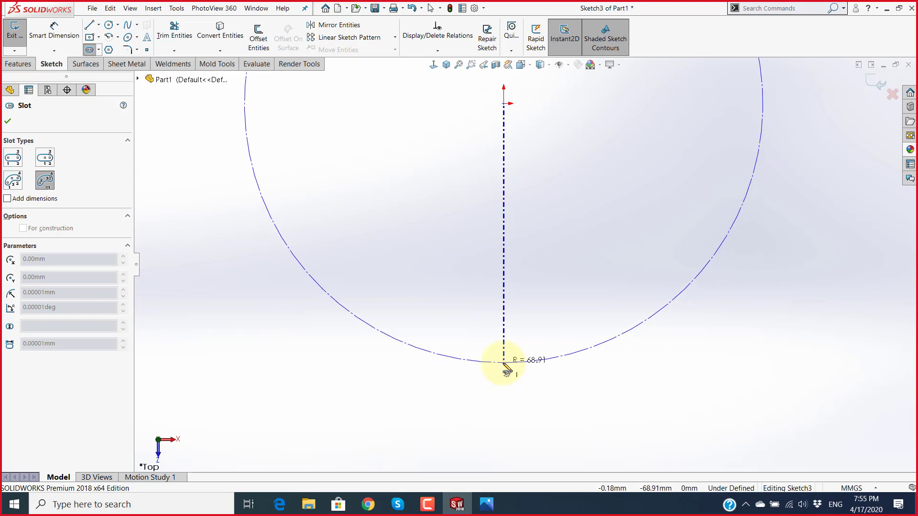
click(504, 364)
scroll(622, 334, up, 3)
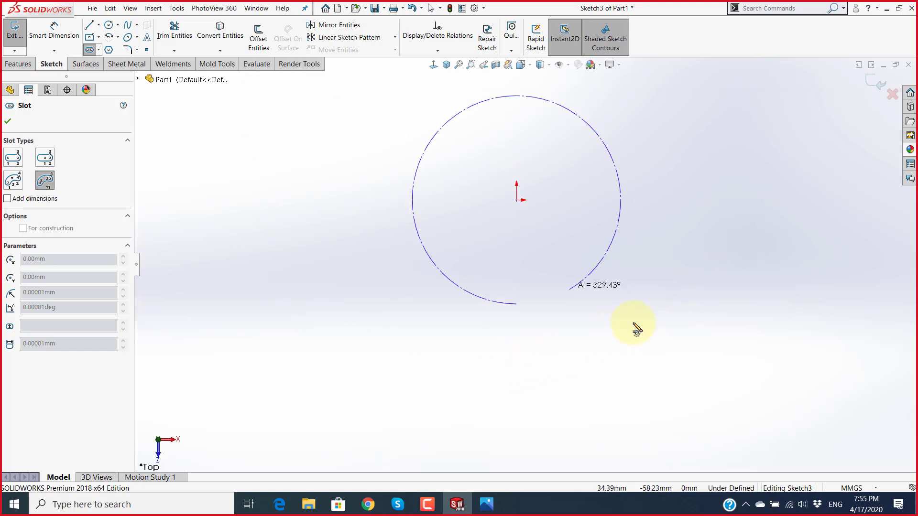
scroll(643, 287, up, 2)
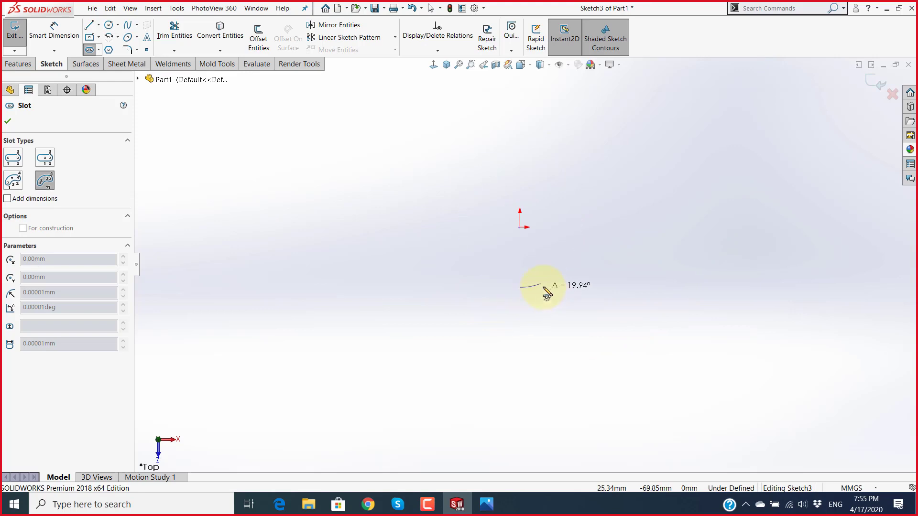
key(alt+Tab)
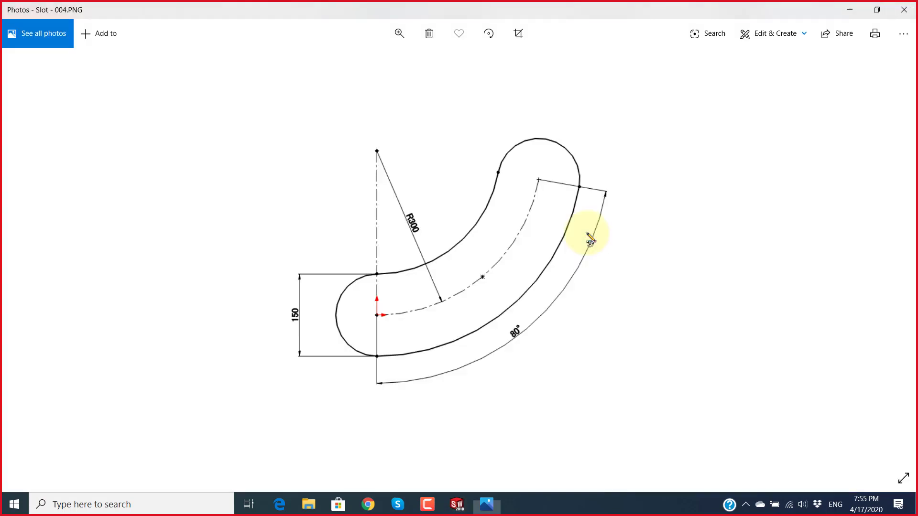
key(alt+Tab)
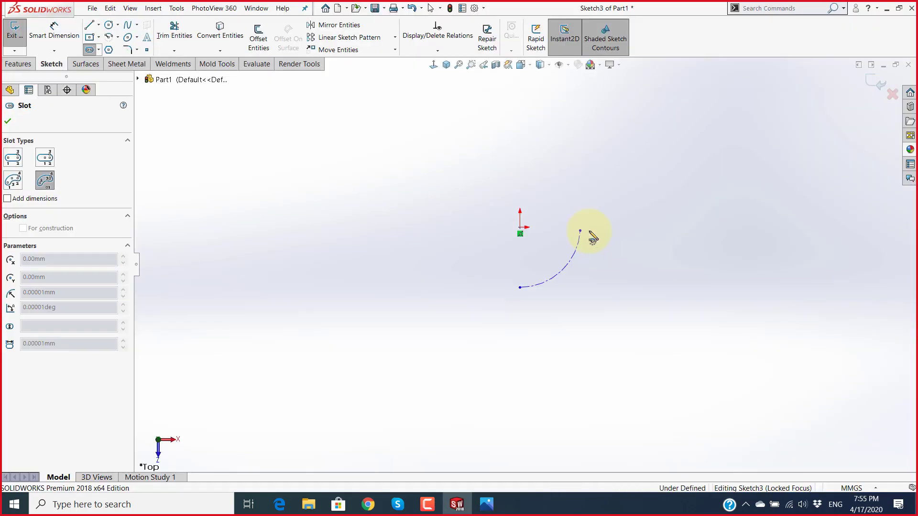
Step: Fix the slot arc's end point to finish the slot, then compare with the reference
click(591, 239)
scroll(593, 241, down, 2)
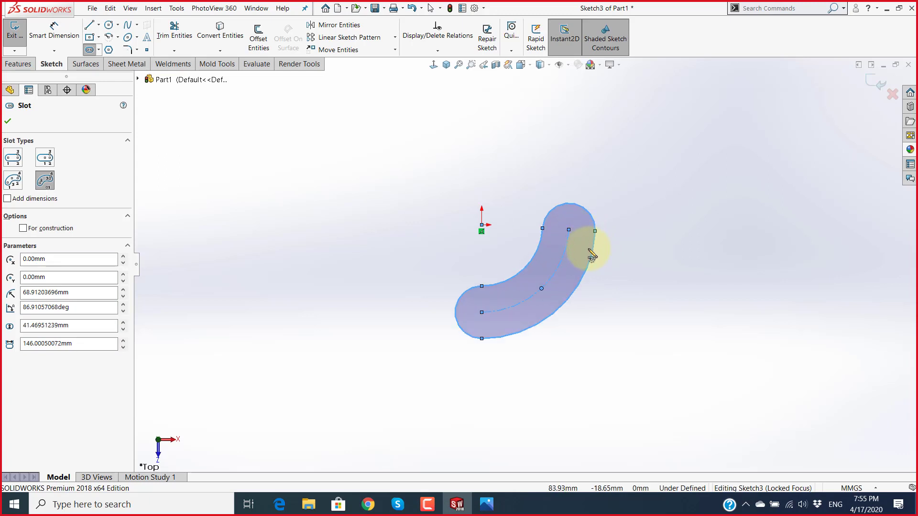
key(Escape)
scroll(531, 273, down, 2)
key(alt+Tab)
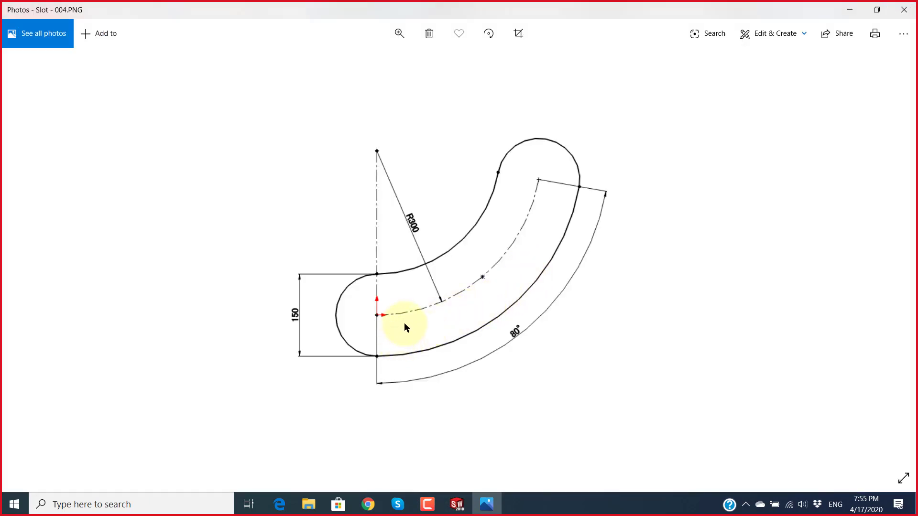
key(alt+Tab)
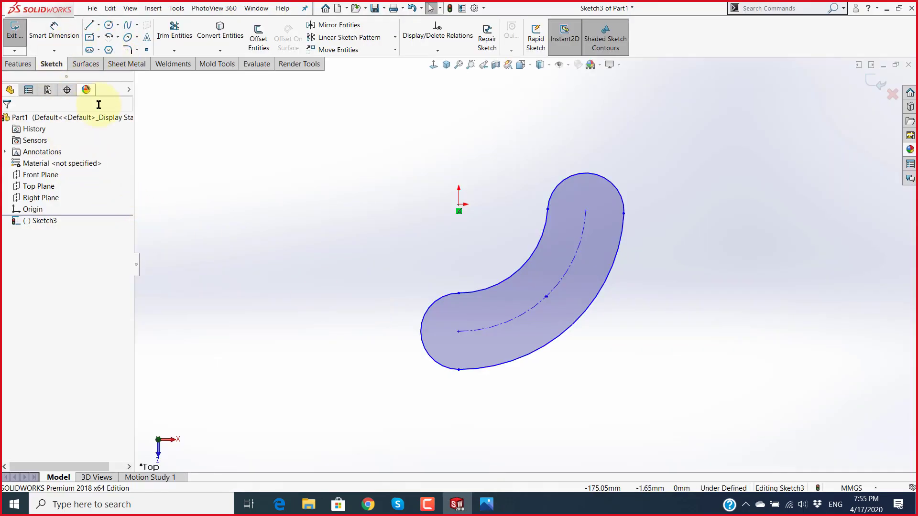
Step: After reviewing the reference drawing, box-select the whole curved slot and delete it
key(alt+Tab)
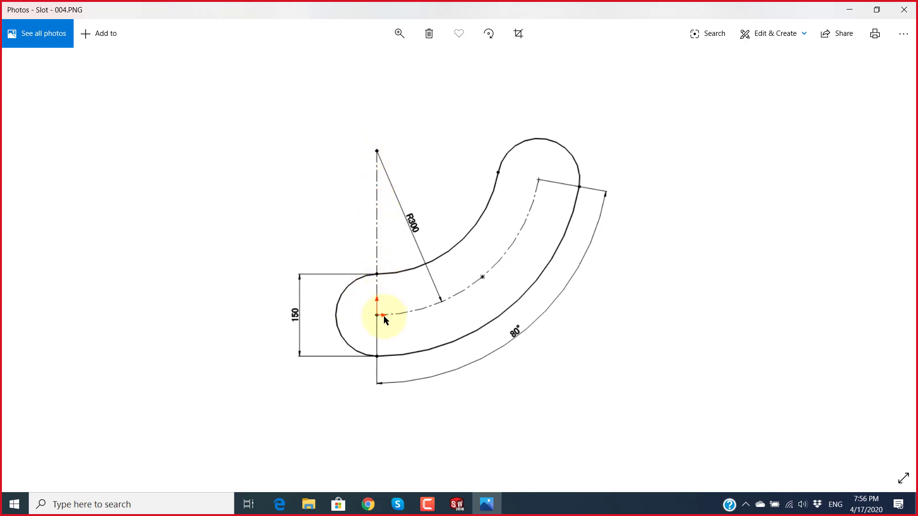
key(alt+Tab)
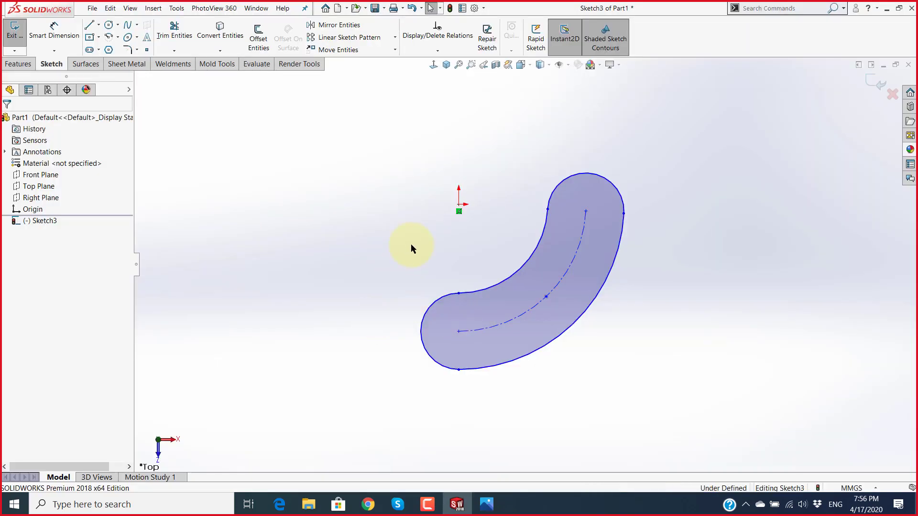
scroll(557, 219, up, 2)
scroll(434, 313, down, 3)
key(alt+Tab)
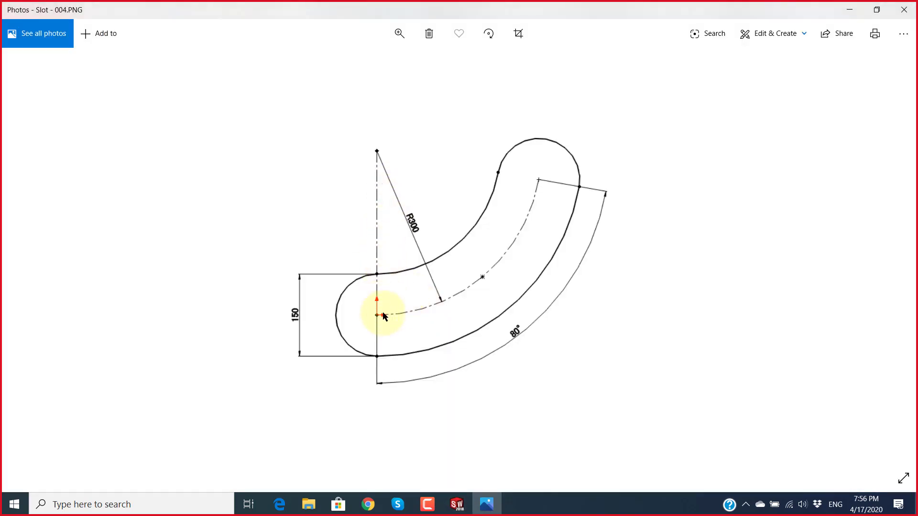
key(alt+Tab)
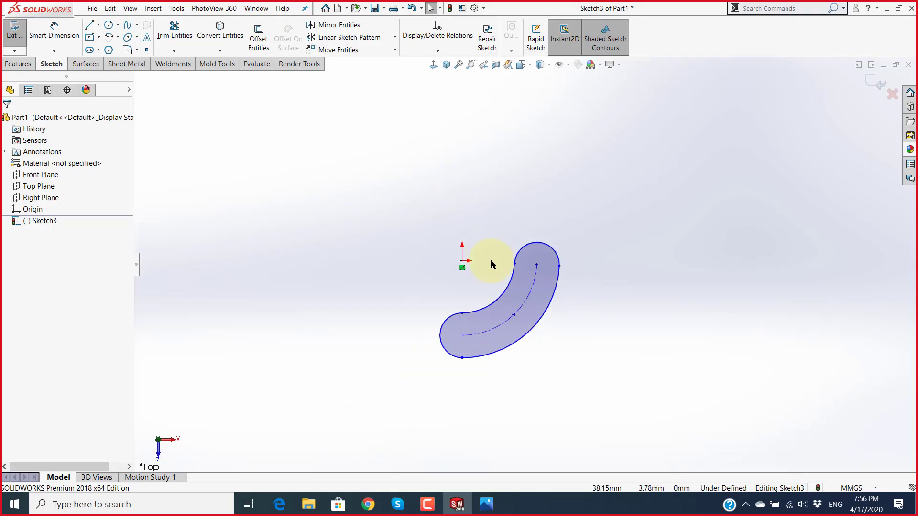
mouse_move(577, 399)
mouse_down()
mouse_move(380, 225)
mouse_move(381, 214)
mouse_up()
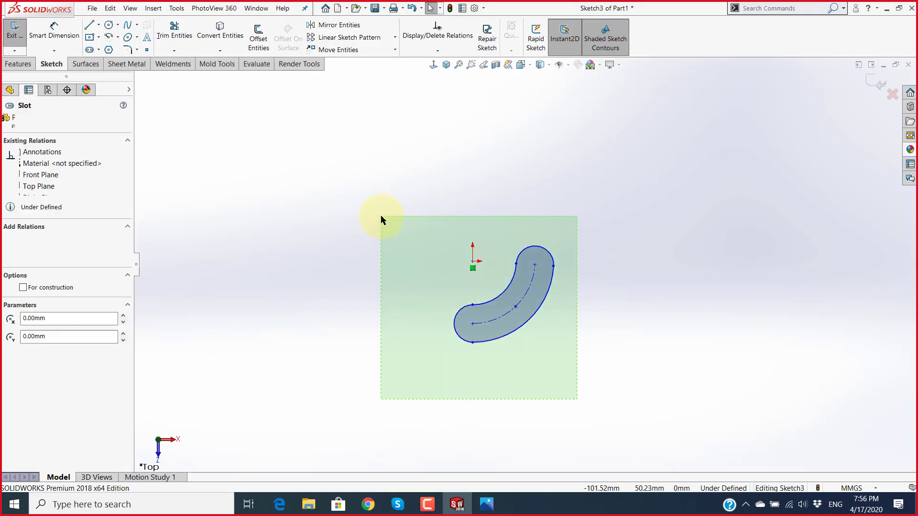
key(Delete)
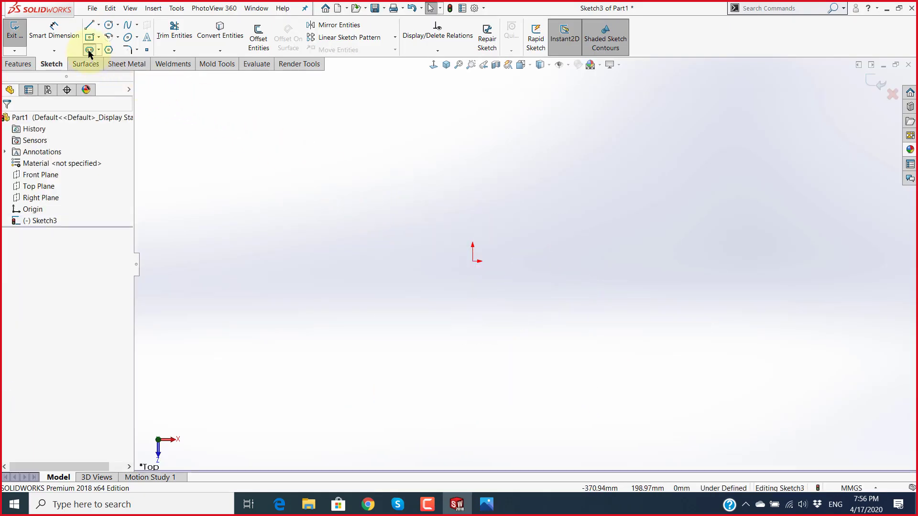
Step: Redraw a 3 Point Arc Slot with its arc centre above the origin and start at the origin
click(88, 50)
click(46, 178)
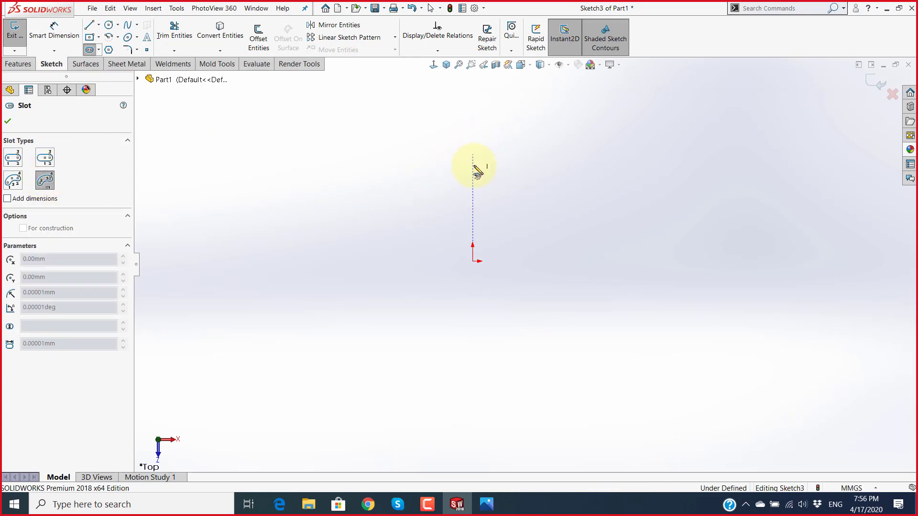
click(473, 154)
click(473, 261)
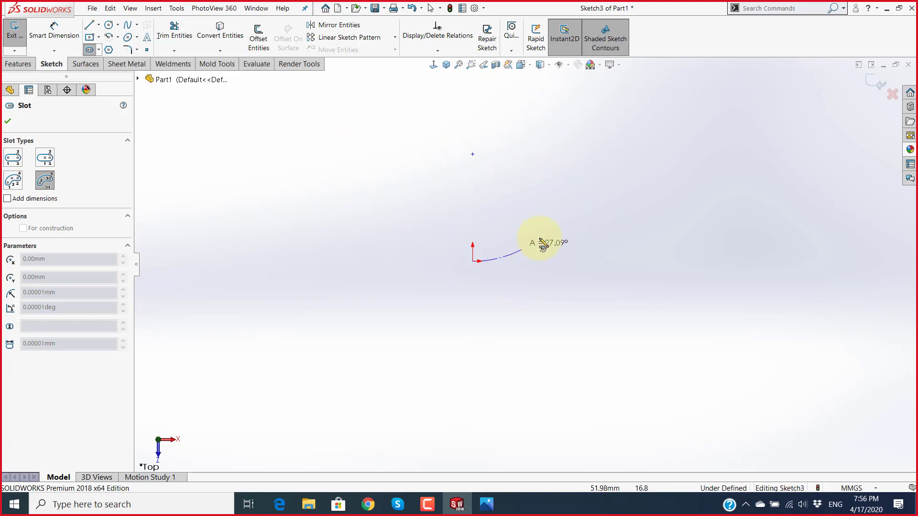
click(599, 181)
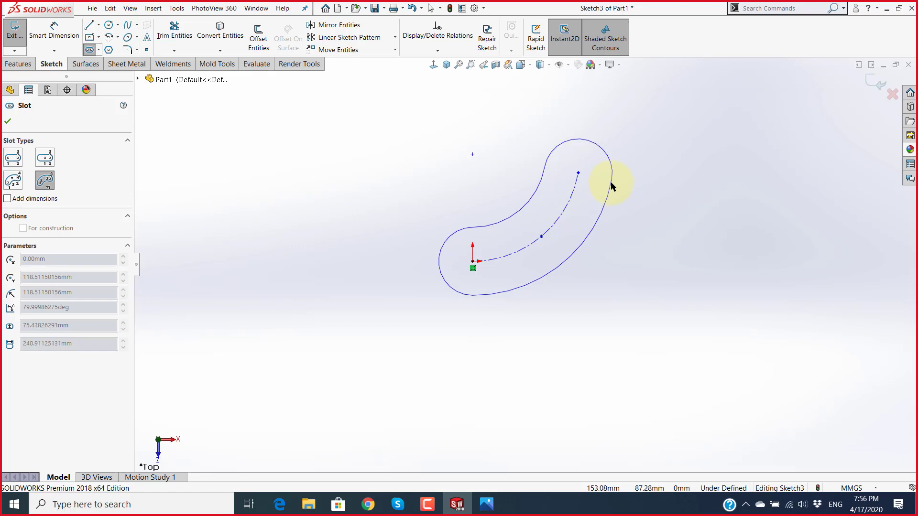
click(609, 185)
key(Escape)
scroll(650, 263, up, 2)
scroll(556, 208, down, 2)
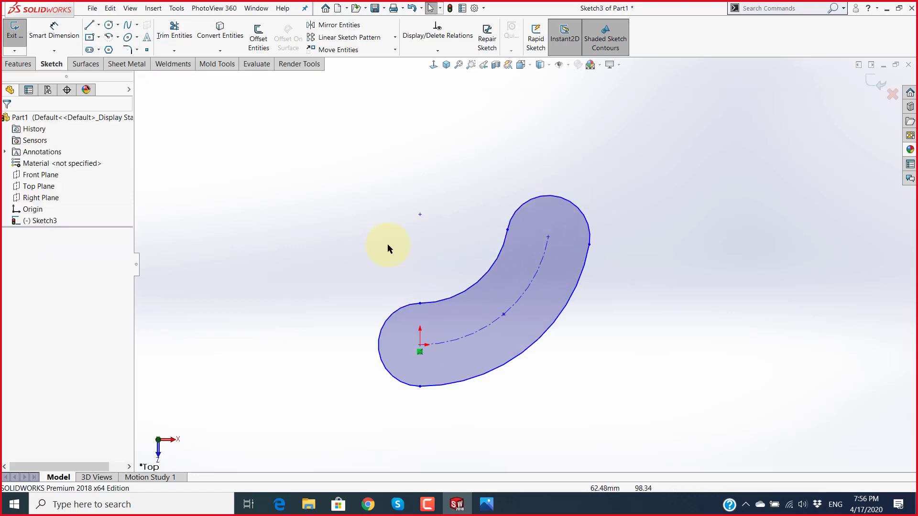
click(99, 26)
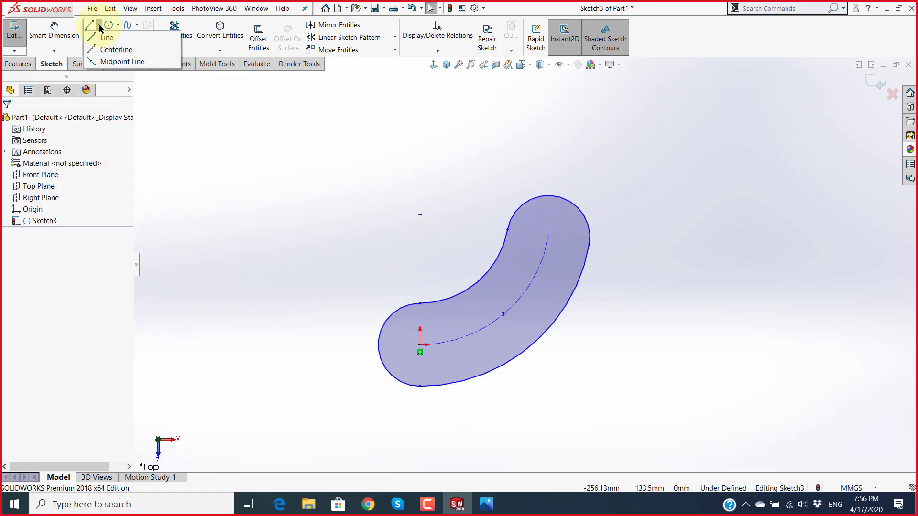
Step: Draw a vertical centerline from above the origin down to the origin
click(116, 50)
click(420, 214)
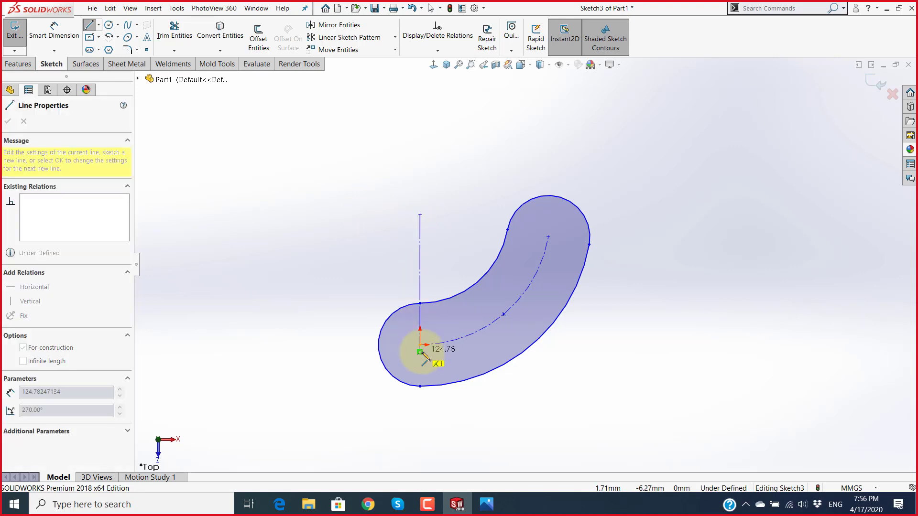
click(420, 344)
key(Escape)
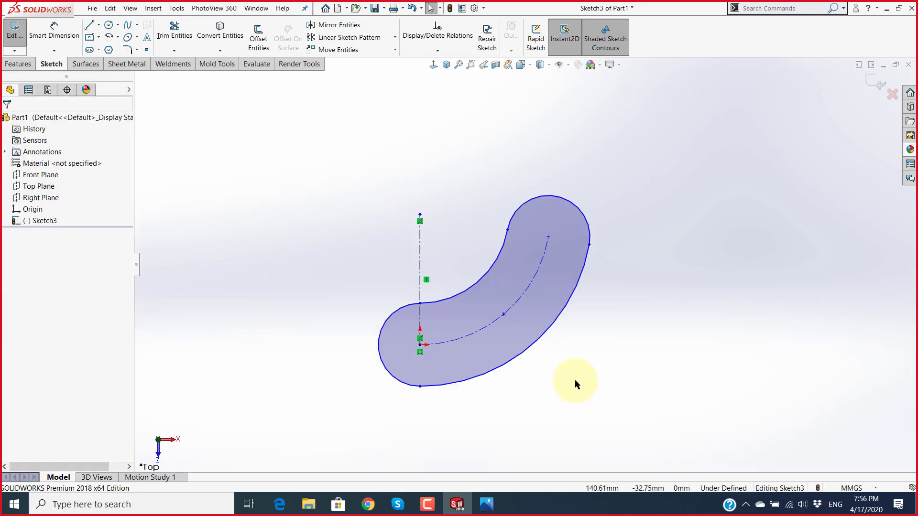
key(alt+Tab)
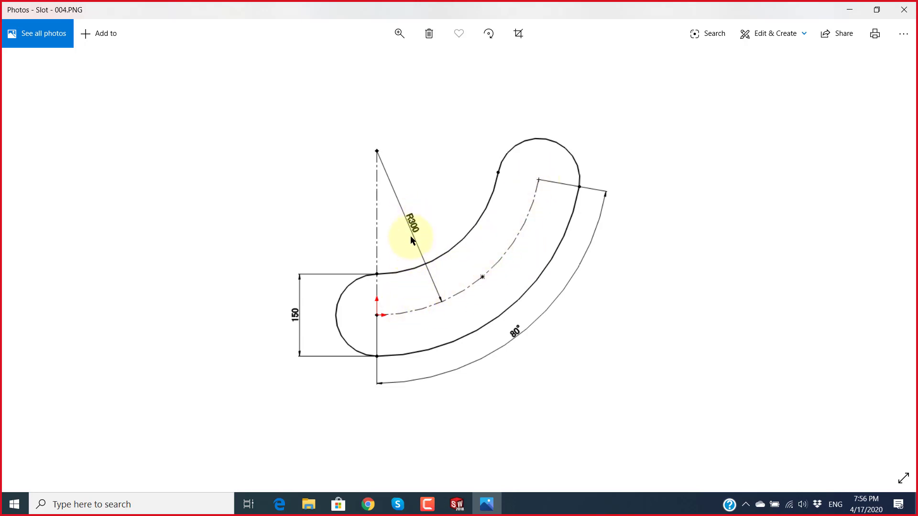
key(alt+Tab)
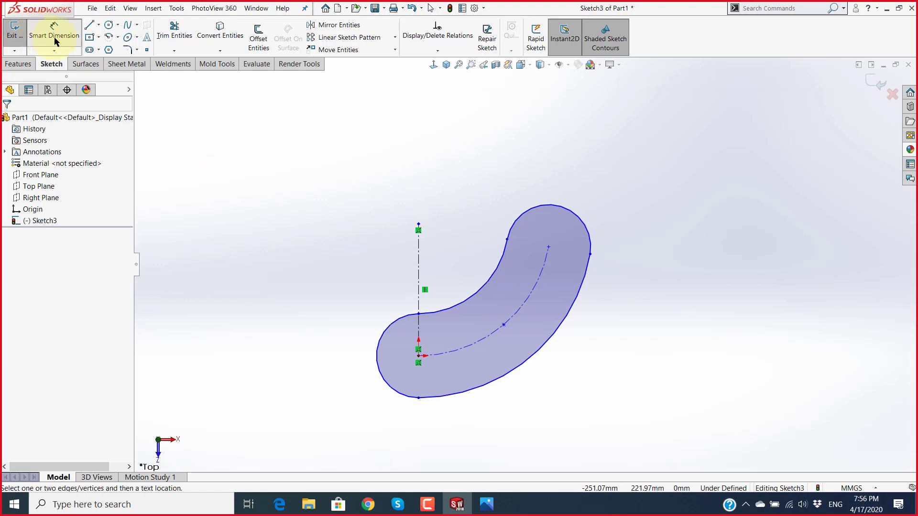
Step: Dimension the slot's centre arc to a radius of 300
click(54, 30)
click(519, 311)
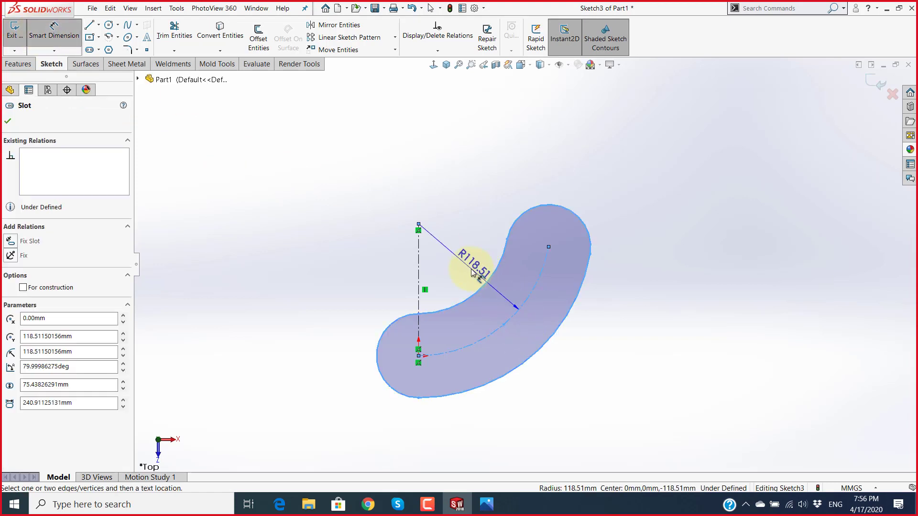
click(471, 273)
text(300)
key(Return)
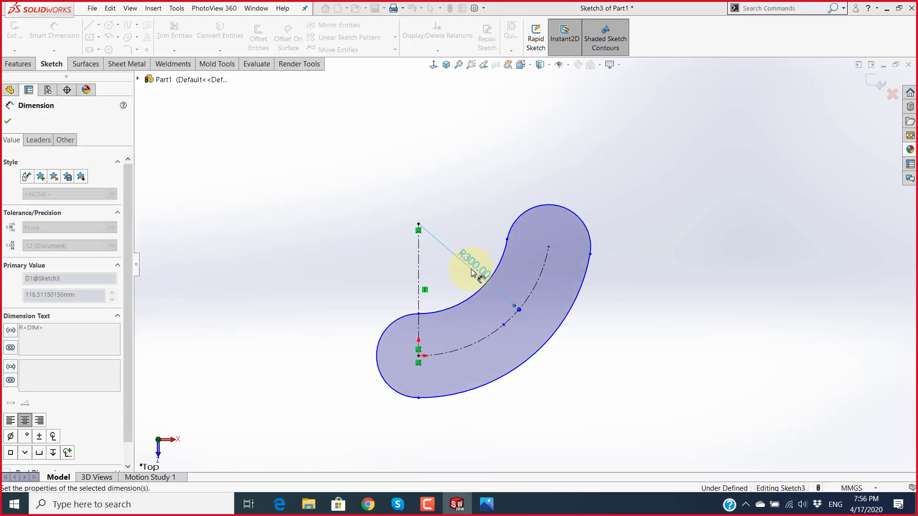
click(310, 241)
key(alt+Tab)
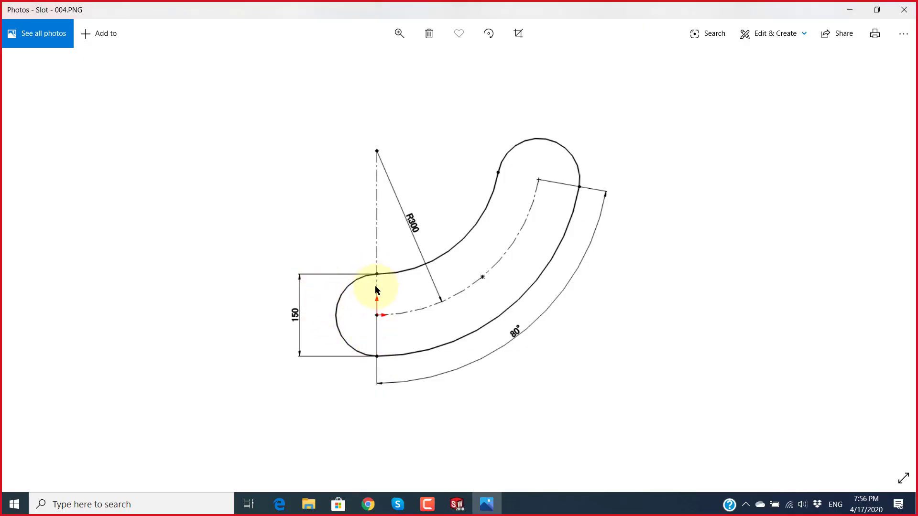
key(alt+Tab)
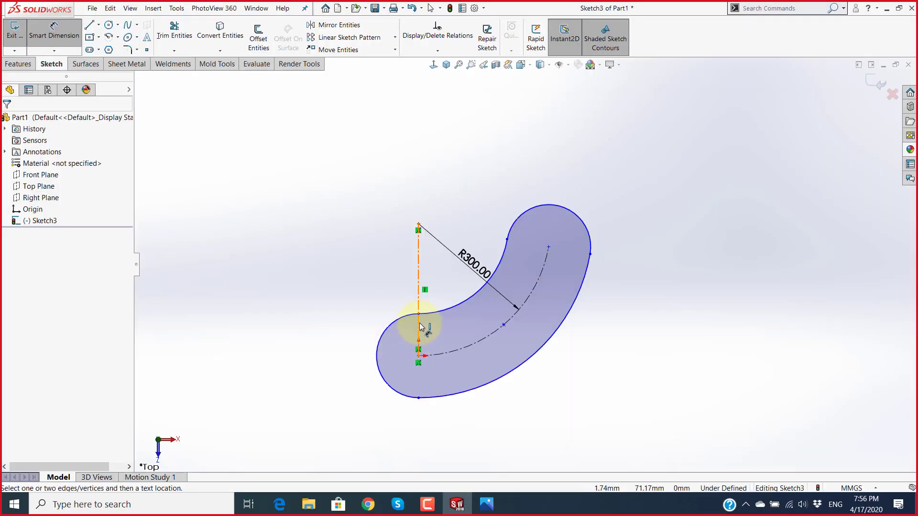
Step: Dimension the slot width across its left end to 150
click(422, 391)
click(423, 396)
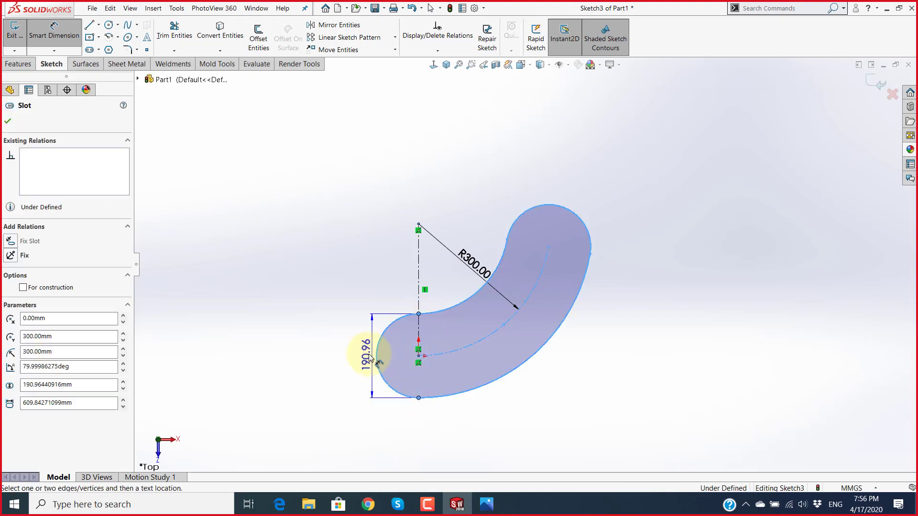
click(353, 354)
text(150)
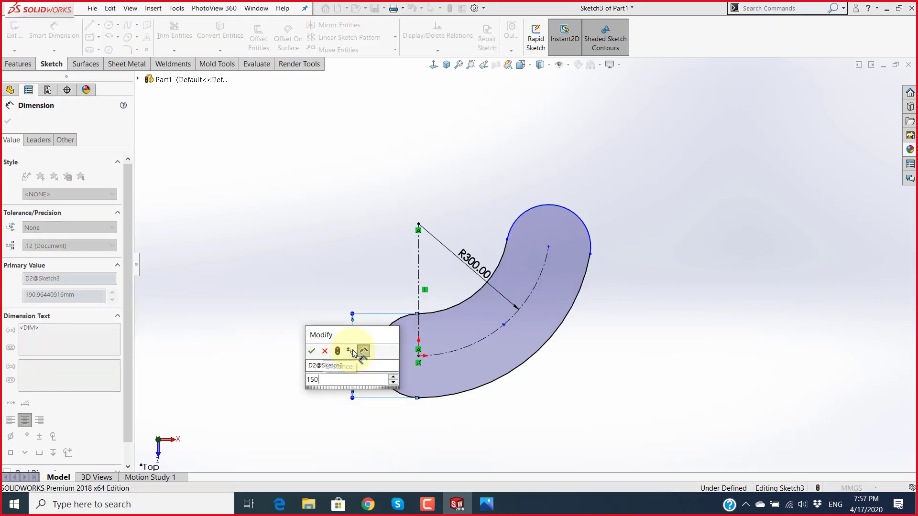
key(Return)
key(Escape)
scroll(561, 274, down, 2)
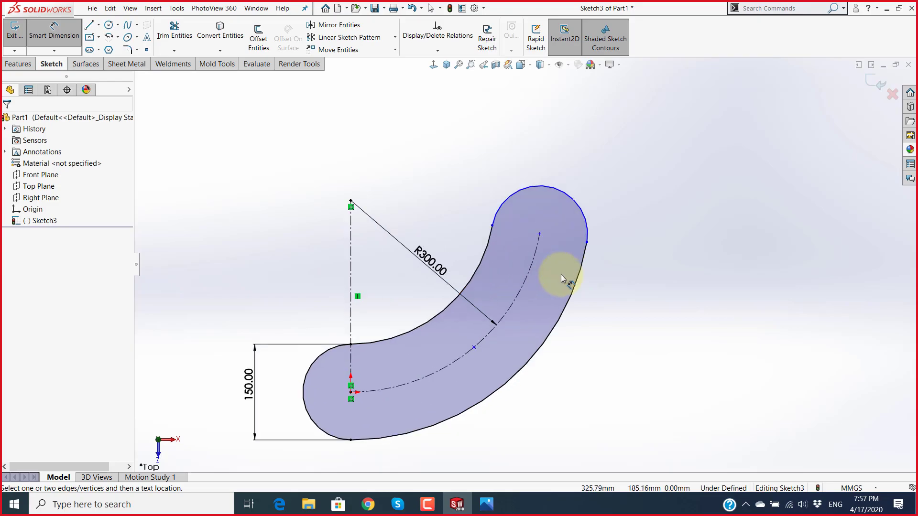
key(alt+Tab)
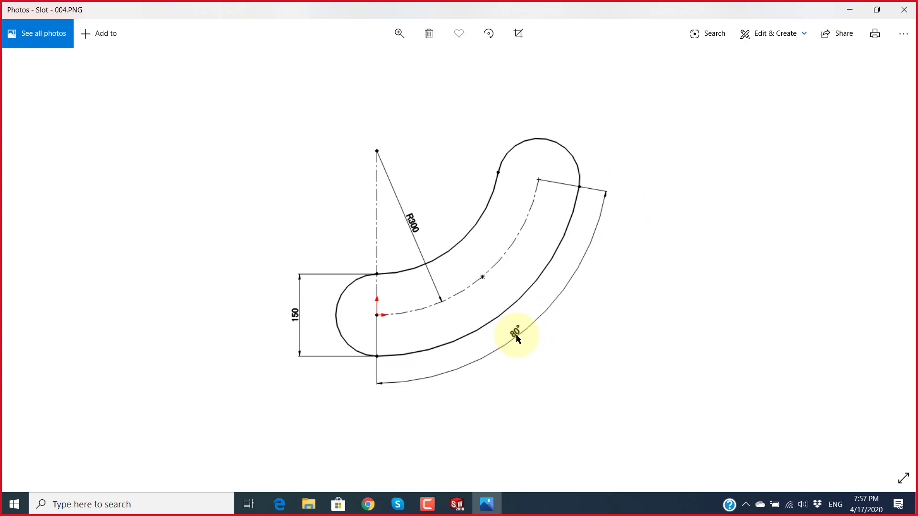
key(alt+Tab)
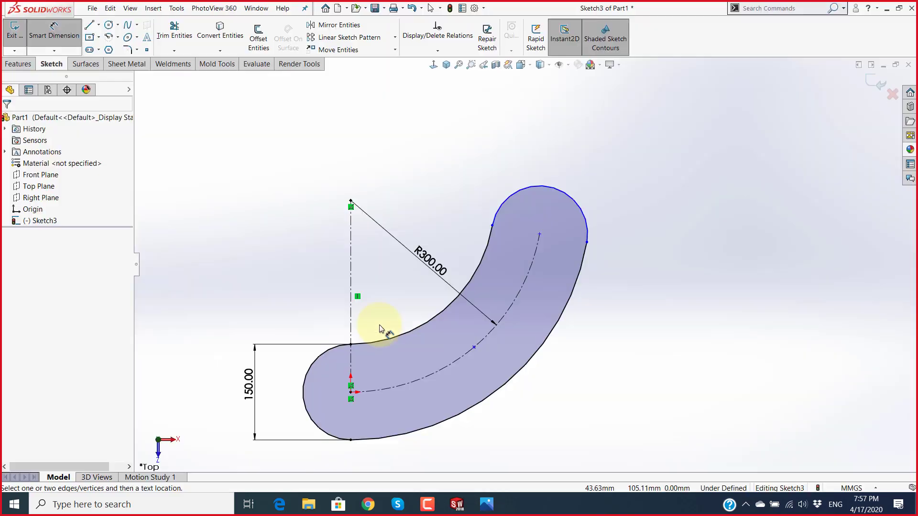
scroll(467, 322, up, 2)
scroll(459, 328, down, 1)
scroll(459, 329, down, 1)
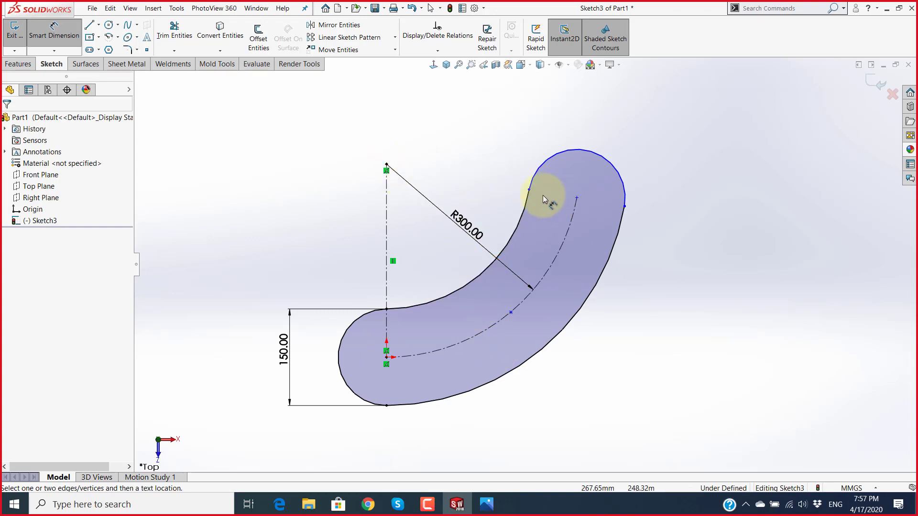
Step: Draw a centerline from the vertical centerline's top to the centre arc's far end
click(99, 25)
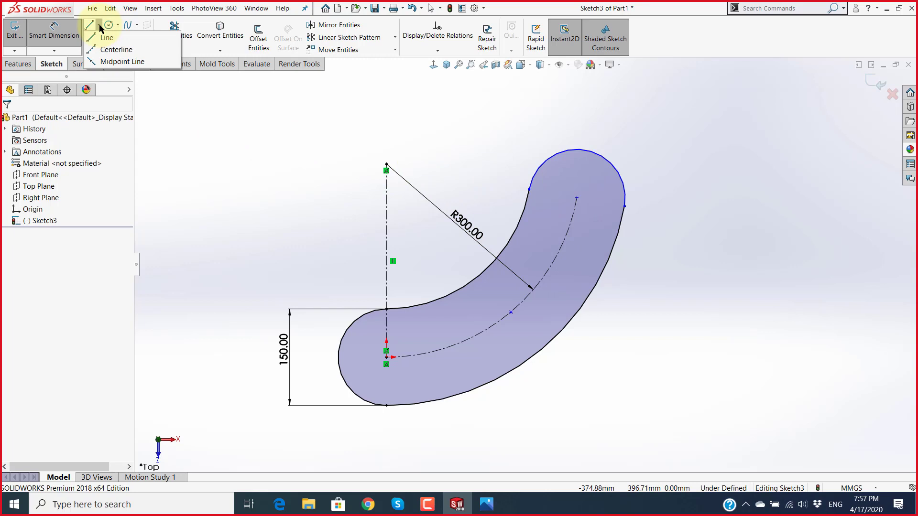
click(116, 49)
click(386, 165)
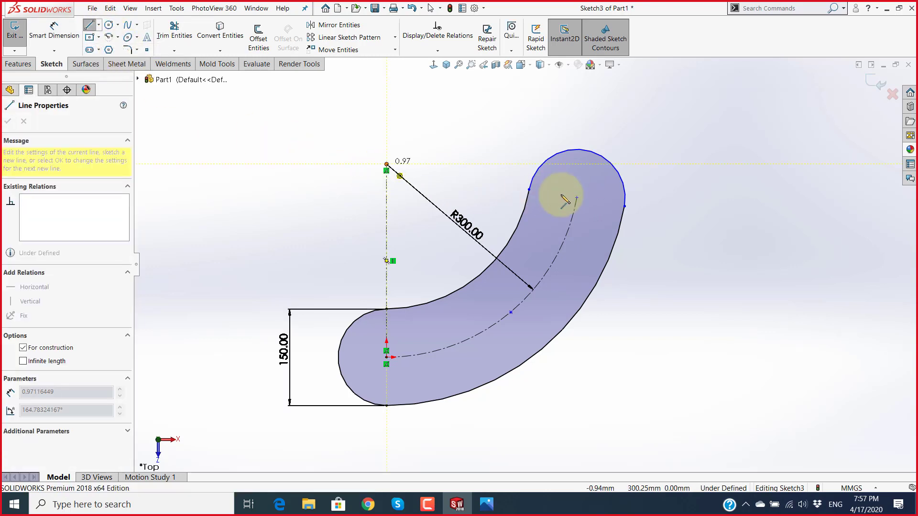
click(577, 198)
key(Escape)
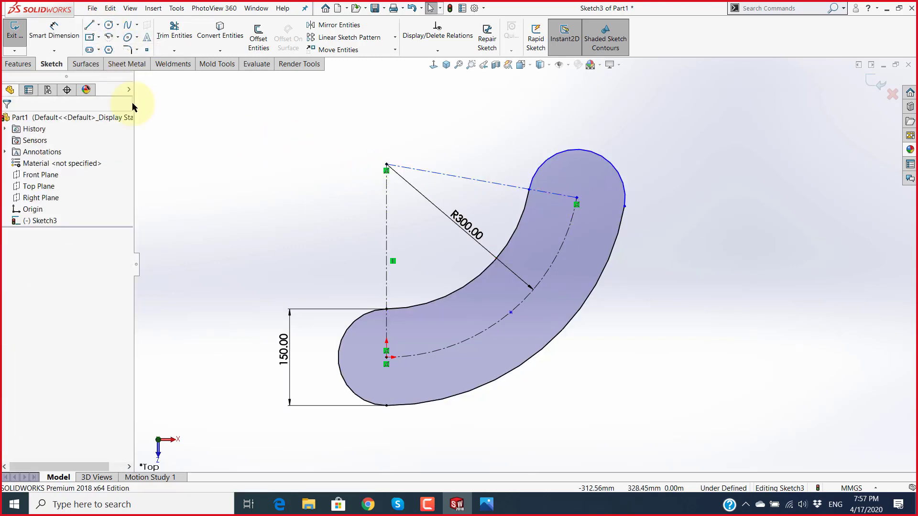
Step: Dimension the angle between the two centerlines to 80°
click(54, 30)
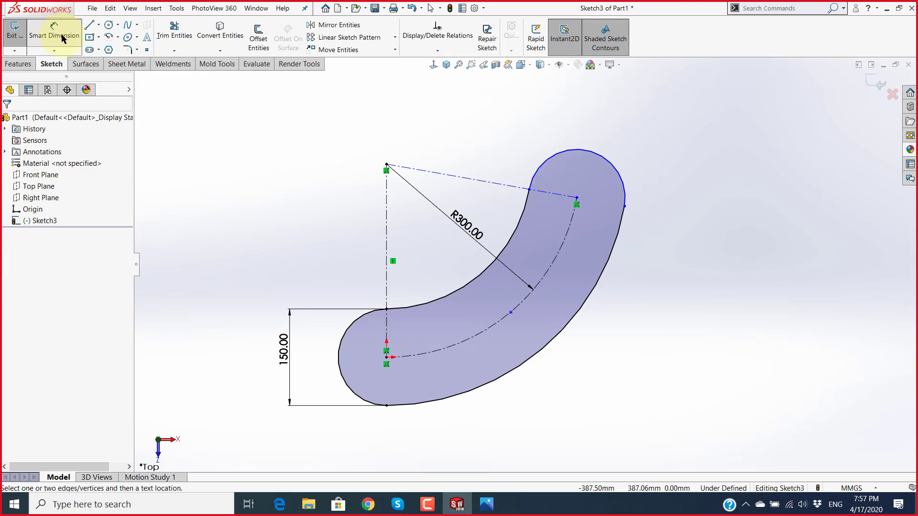
click(387, 218)
click(458, 179)
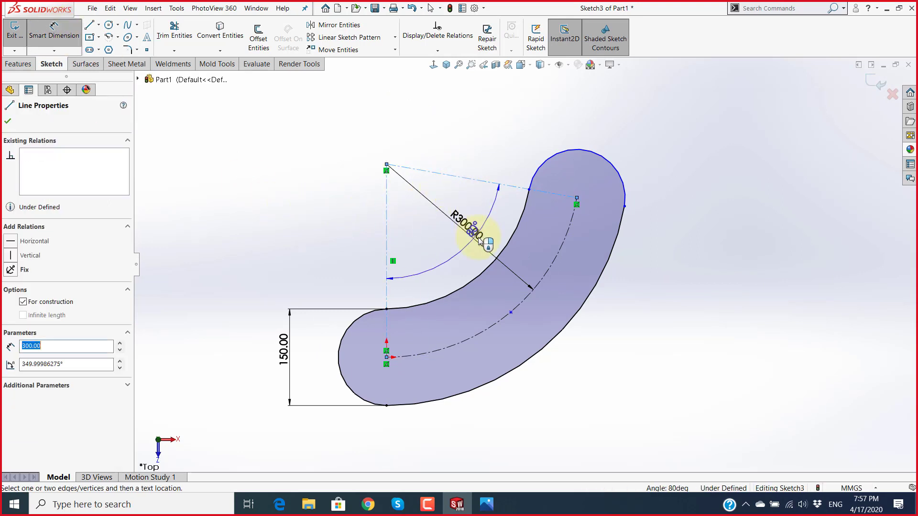
click(436, 245)
text(80)
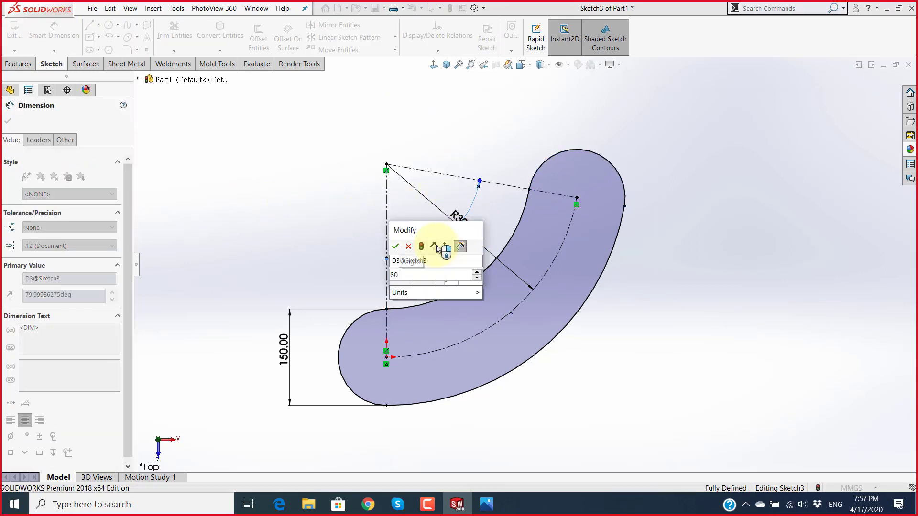
key(Return)
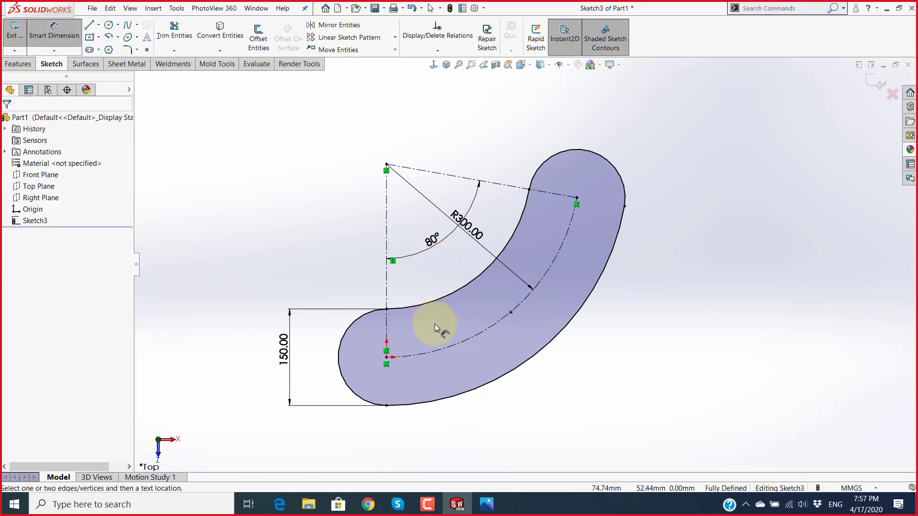
key(Escape)
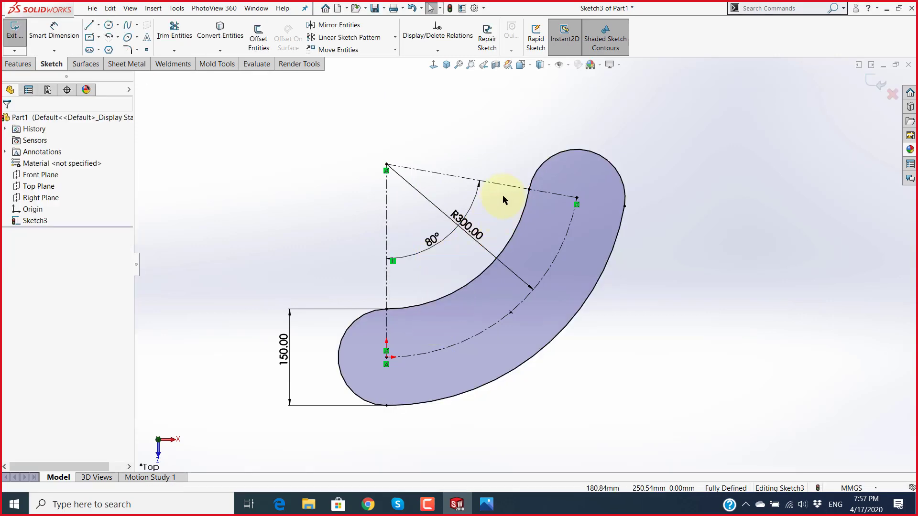
key(alt+Tab)
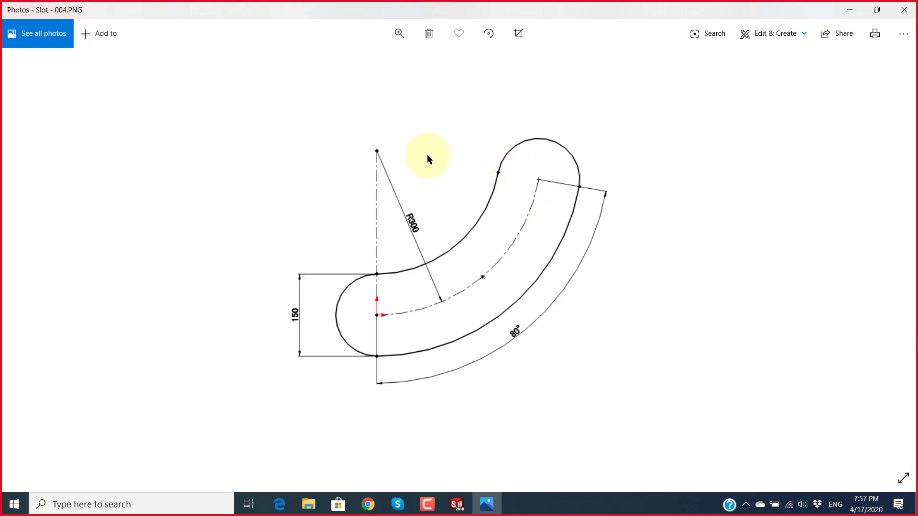
Step: Bring up and close the slot options, checking the reference drawing again
key(alt+Tab)
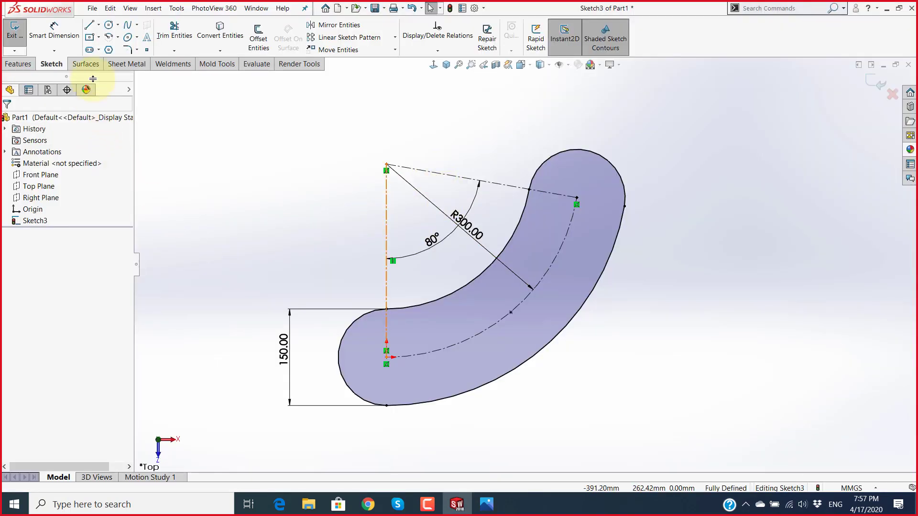
click(91, 49)
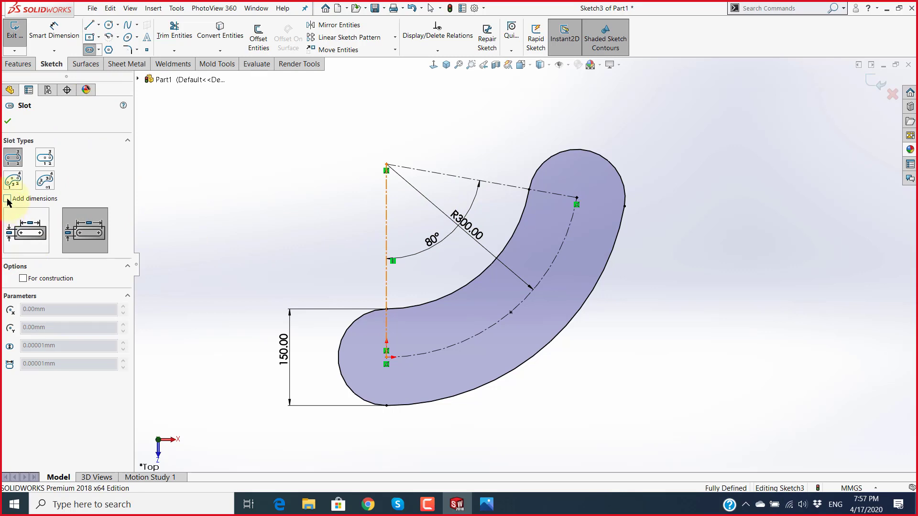
click(10, 122)
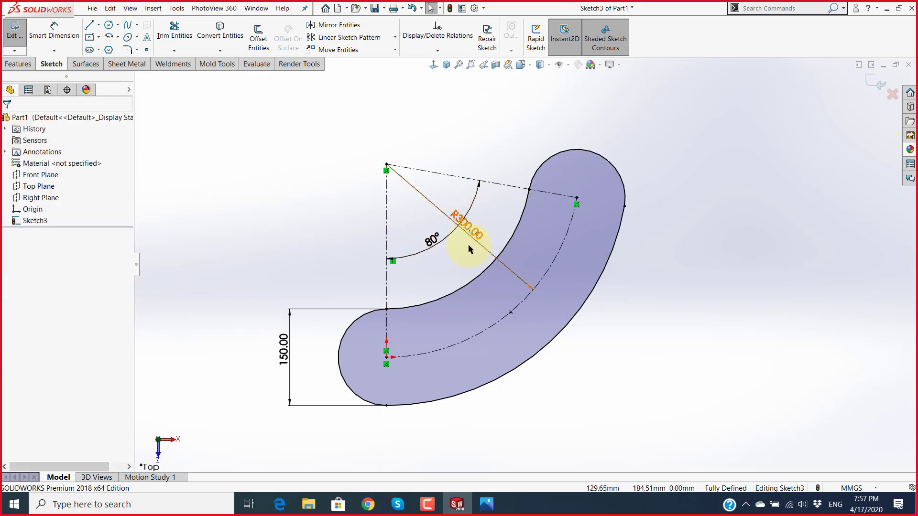
key(alt+Tab)
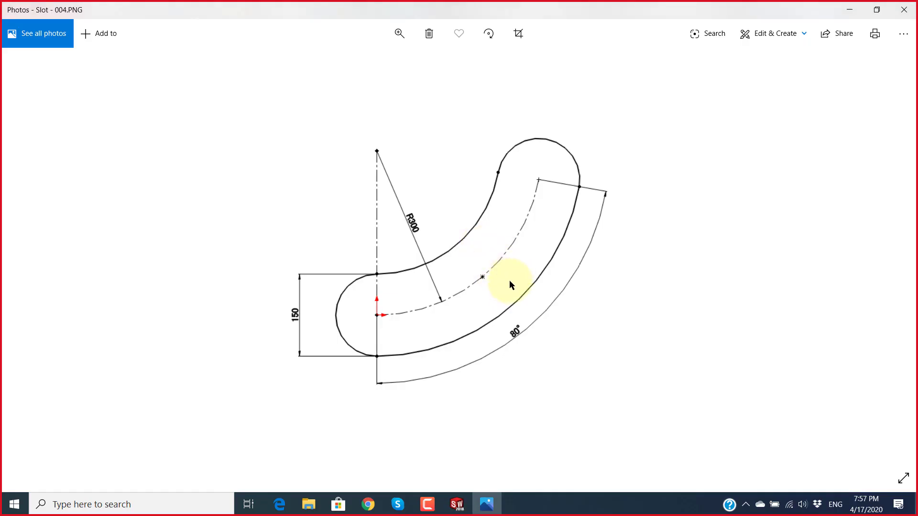
key(alt+Tab)
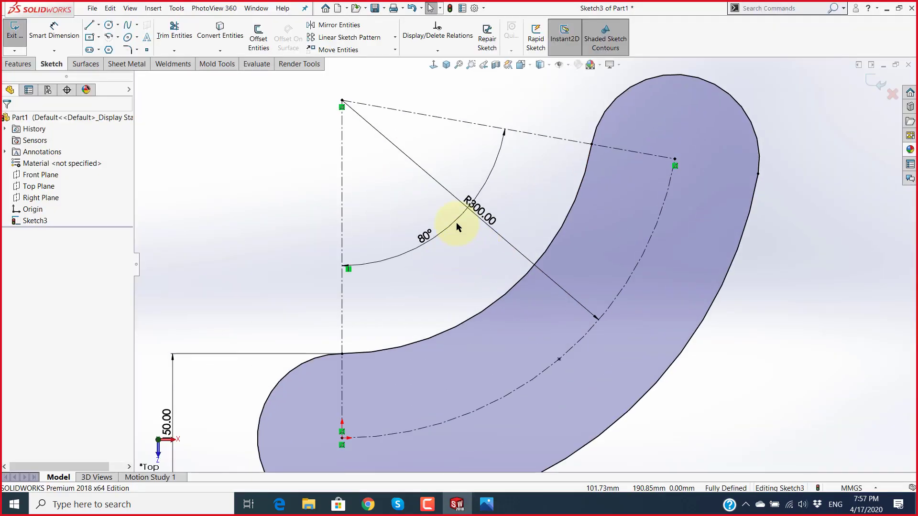
Step: Delete the slanted construction centerline, confirming the deletion
click(479, 128)
key(Delete)
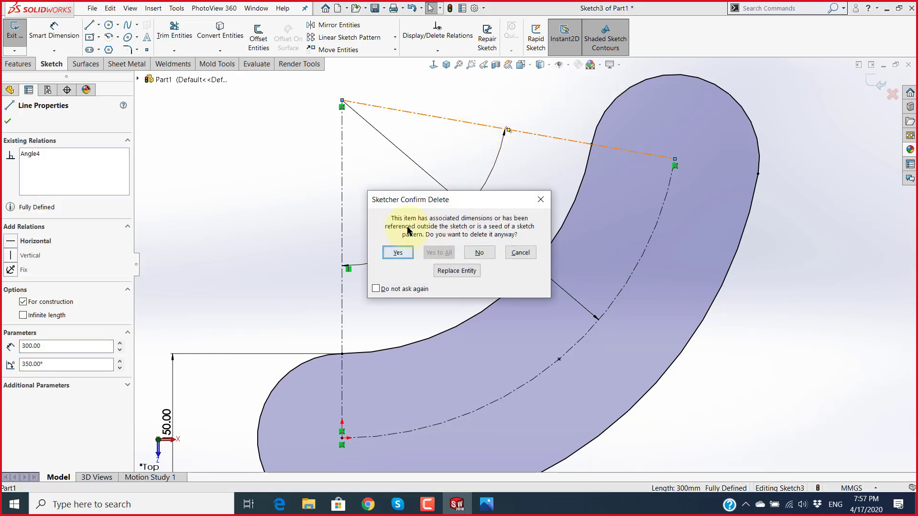
click(397, 252)
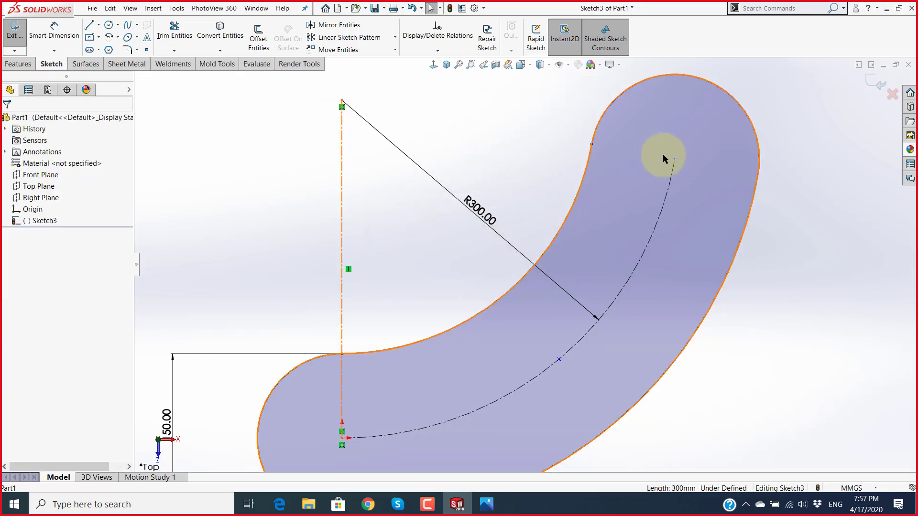
scroll(663, 156, up, 3)
scroll(638, 202, up, 2)
scroll(633, 257, down, 2)
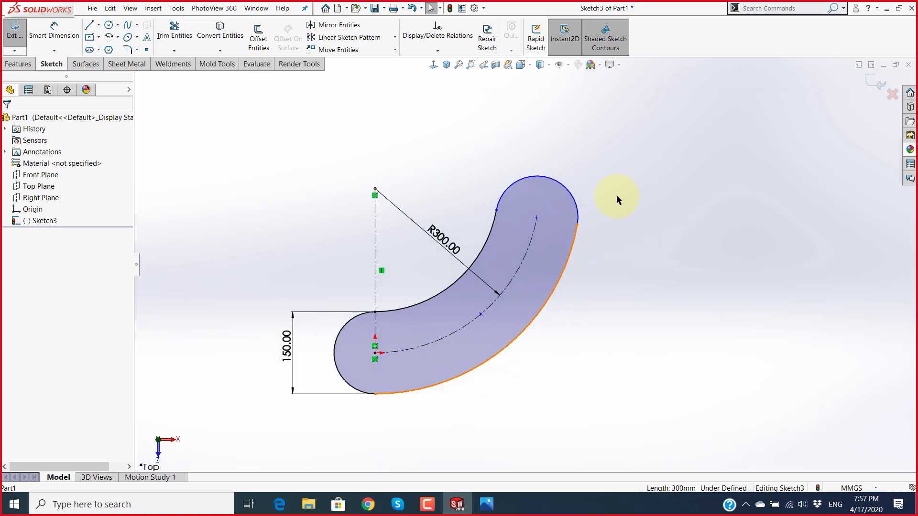
scroll(617, 200, down, 1)
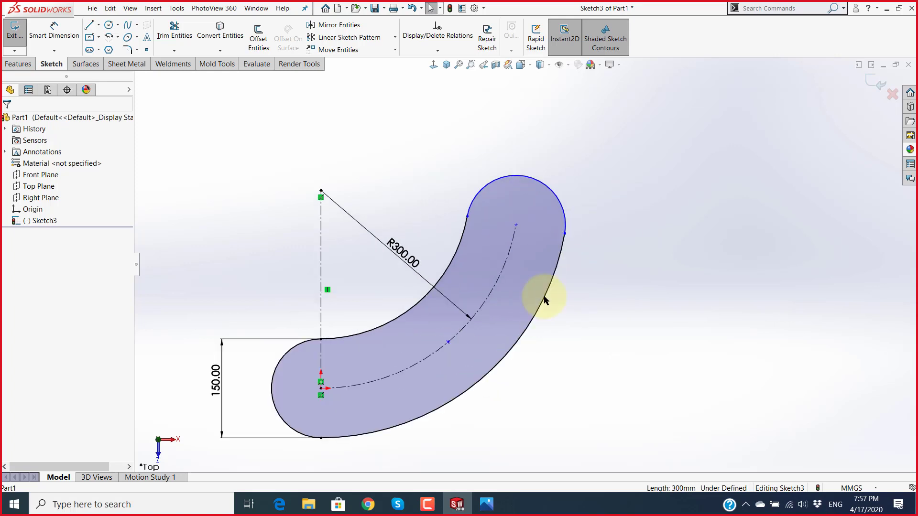
Step: Dimension an 80° angle from the slot centre, vertical line top and arc end, then bring up Photos
click(56, 37)
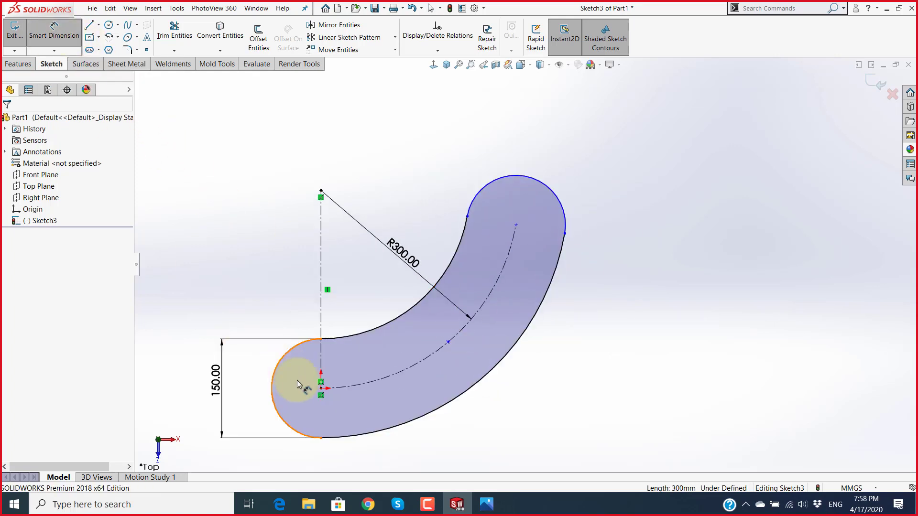
click(321, 389)
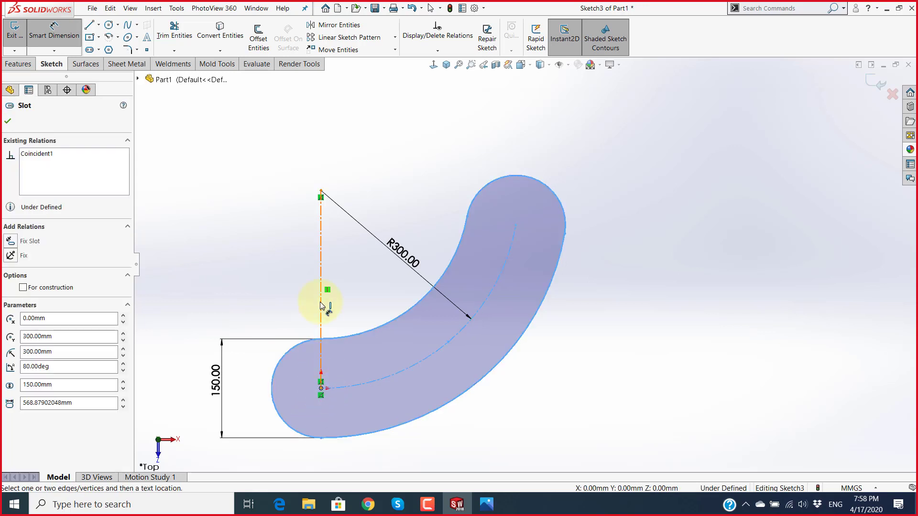
click(321, 192)
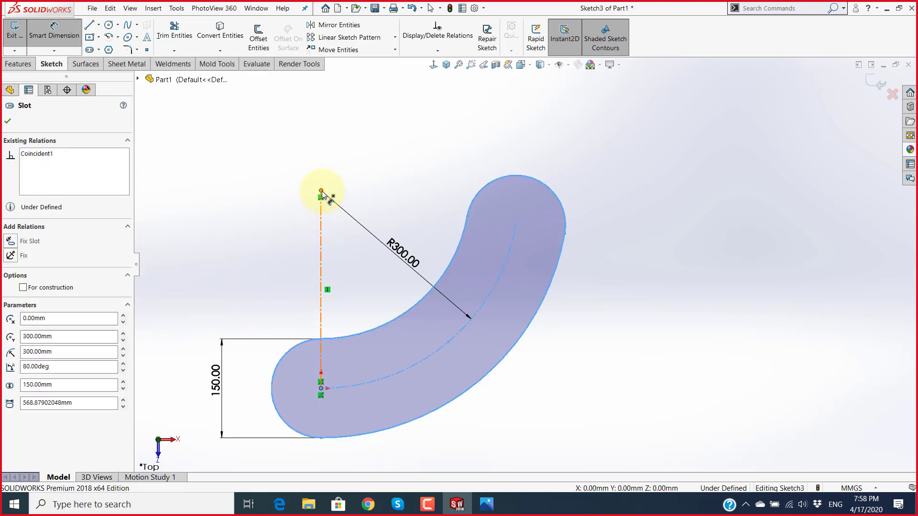
click(517, 225)
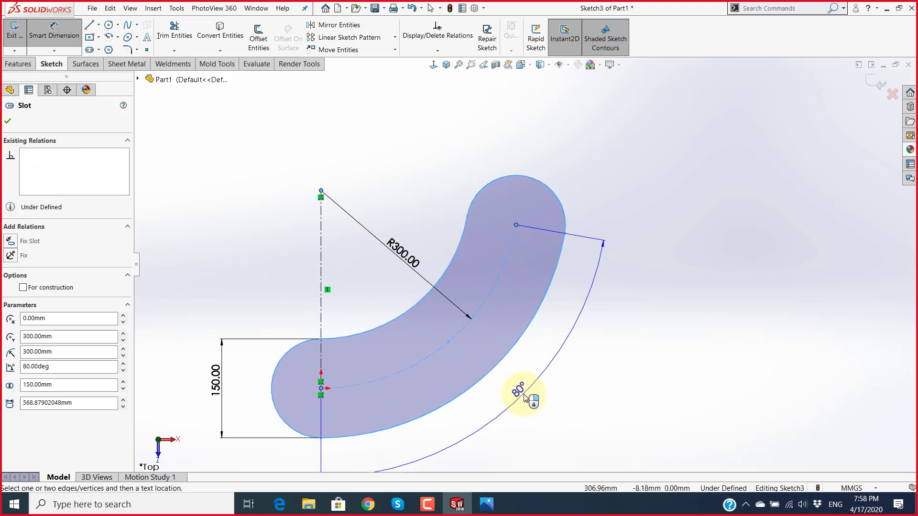
click(524, 395)
key(Return)
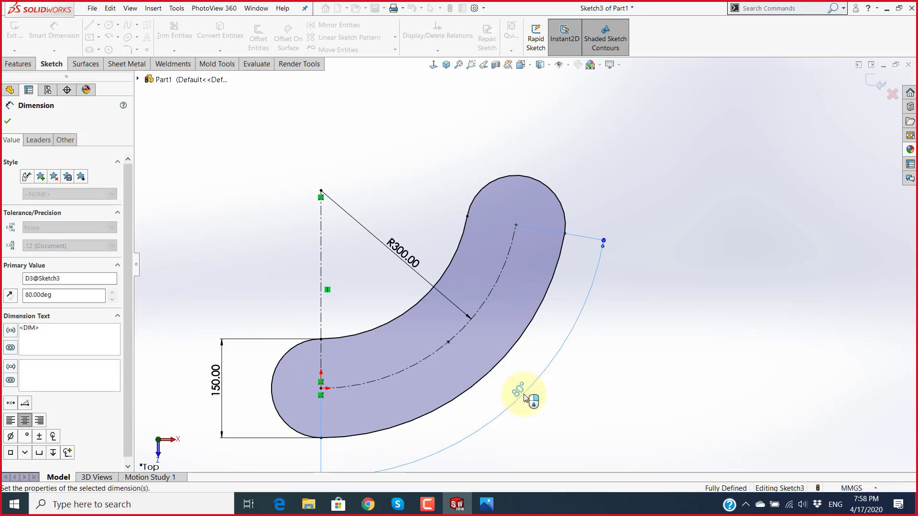
key(z)
scroll(514, 260, down, 3)
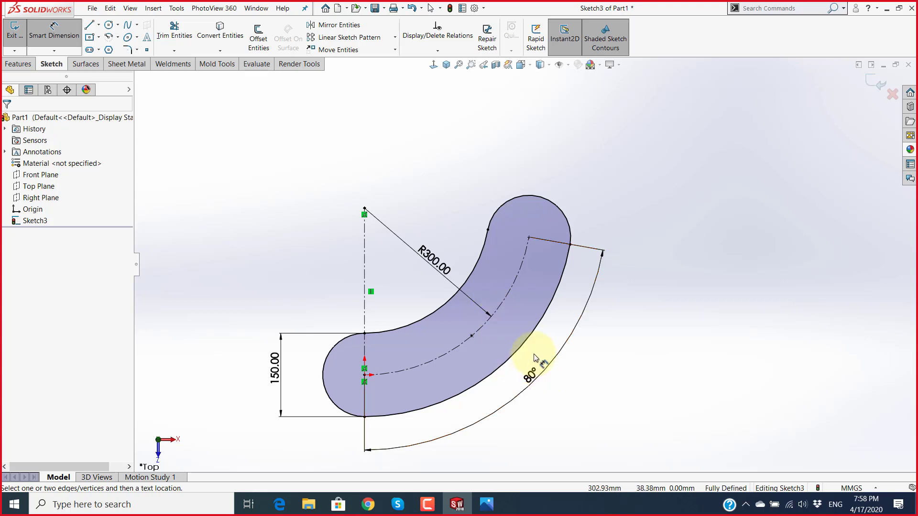
click(502, 367)
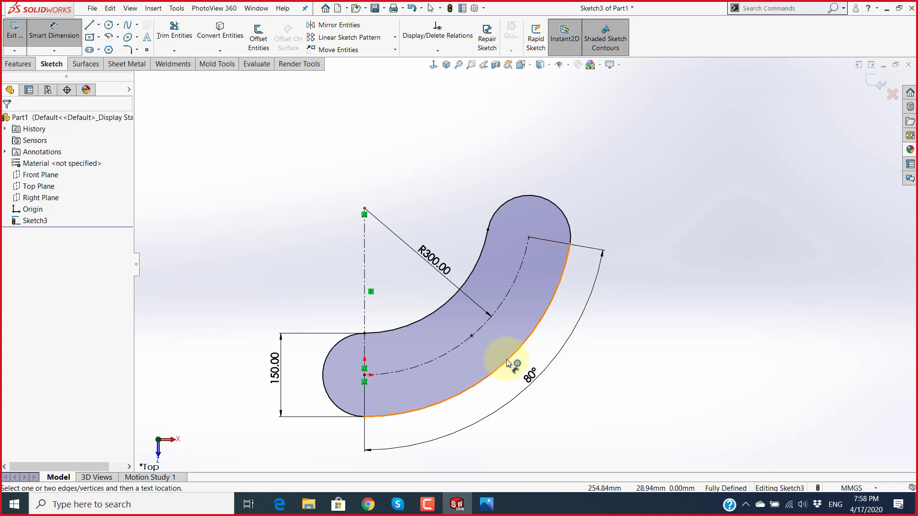
click(487, 505)
Step: Page ahead to the Slot - 007 reference image, then return to SOLIDWORKS
click(896, 264)
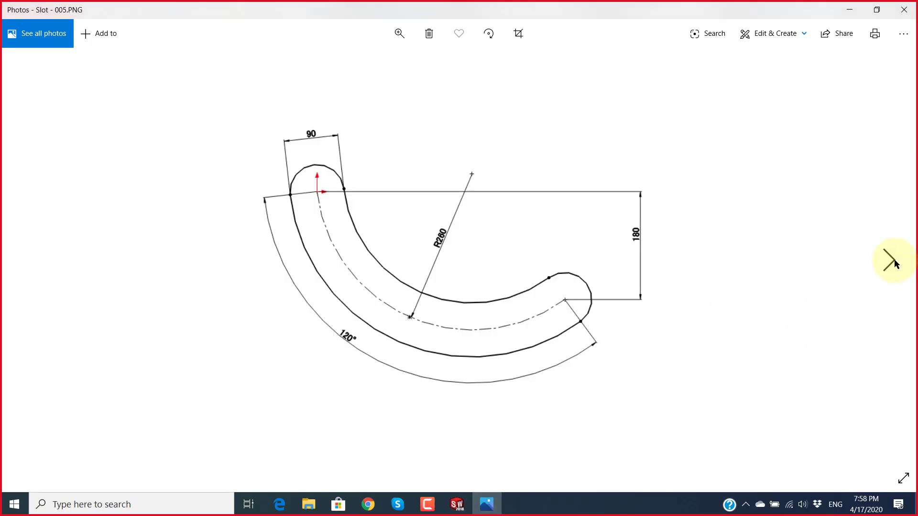
click(896, 265)
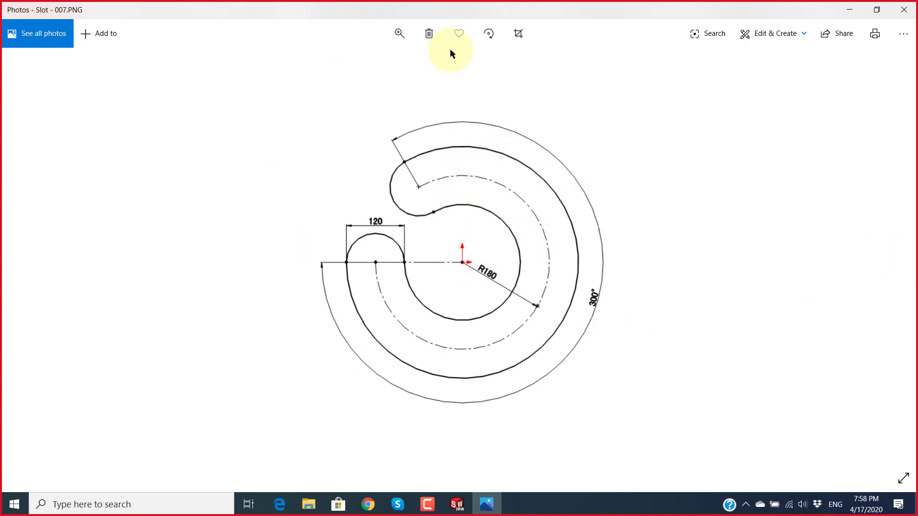
click(458, 507)
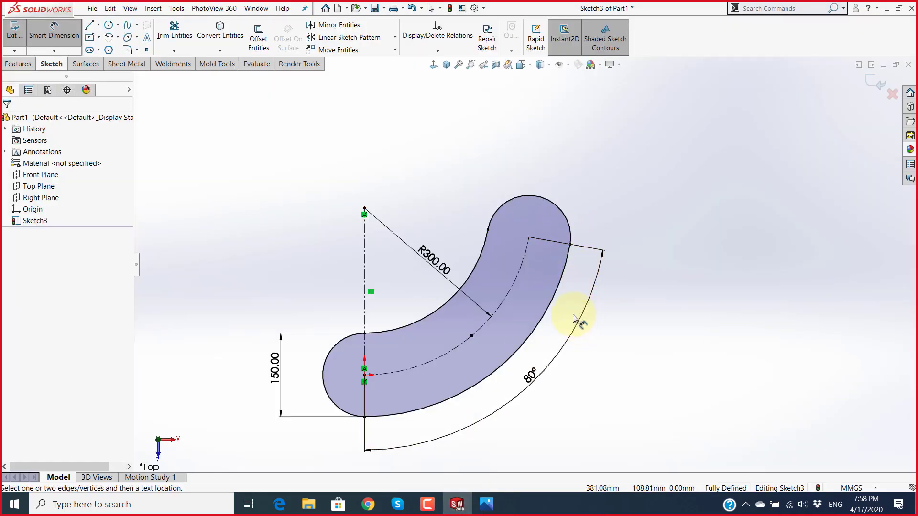
Step: Delete the slot centre's fixed relation, drag the slot, then exit discarding sketch changes
key(Escape)
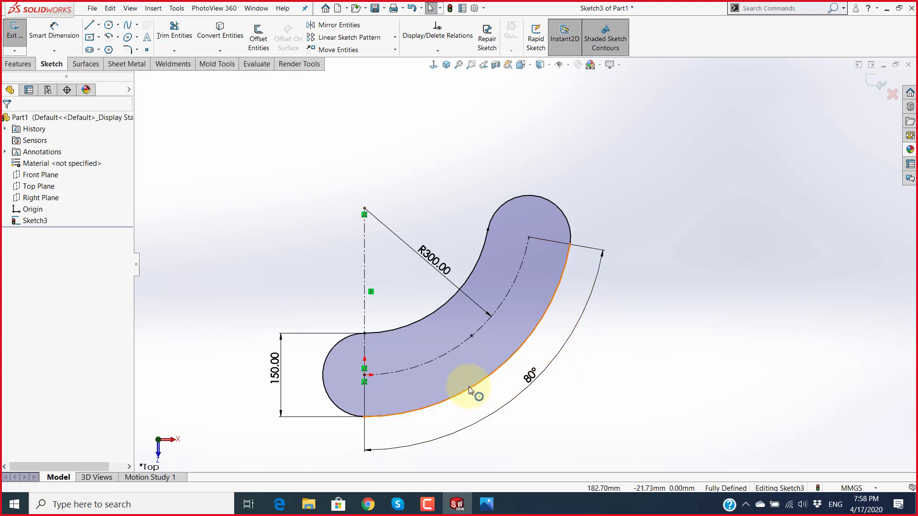
right_click(365, 368)
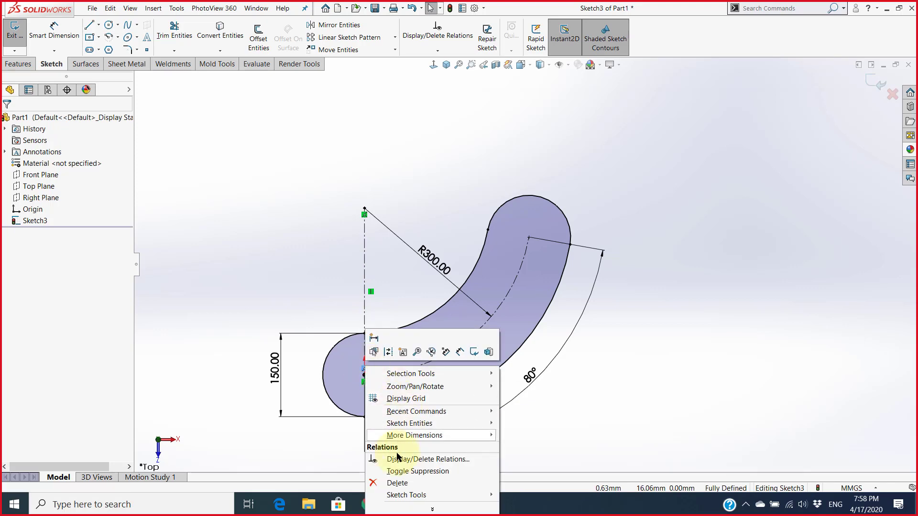
click(397, 483)
scroll(473, 402, down, 2)
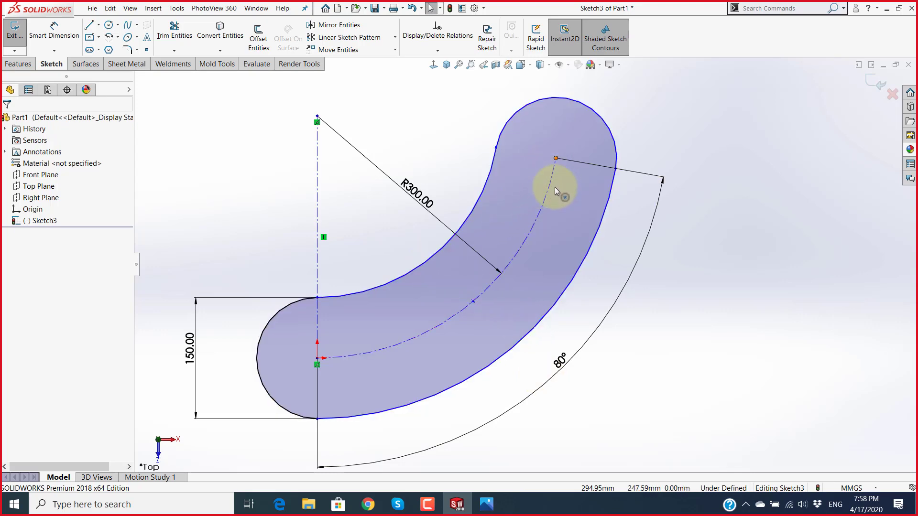
drag(555, 183, 560, 216)
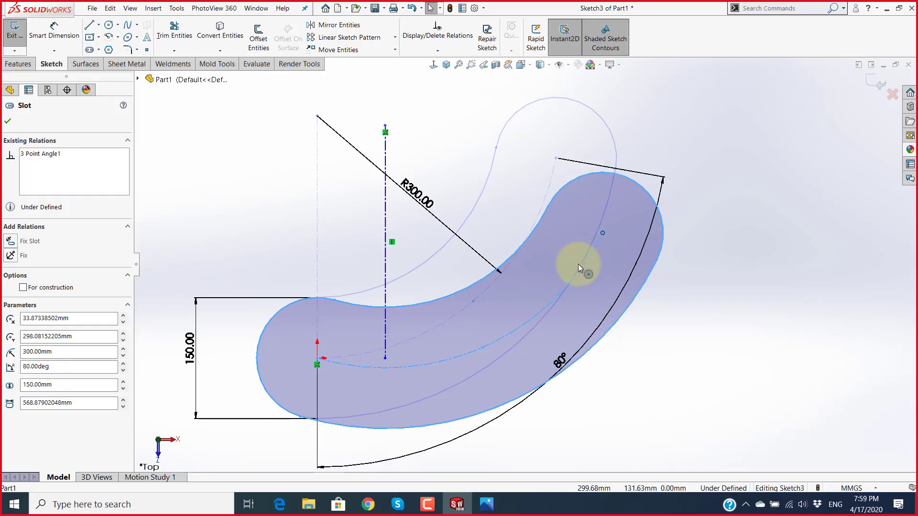
scroll(610, 300, up, 3)
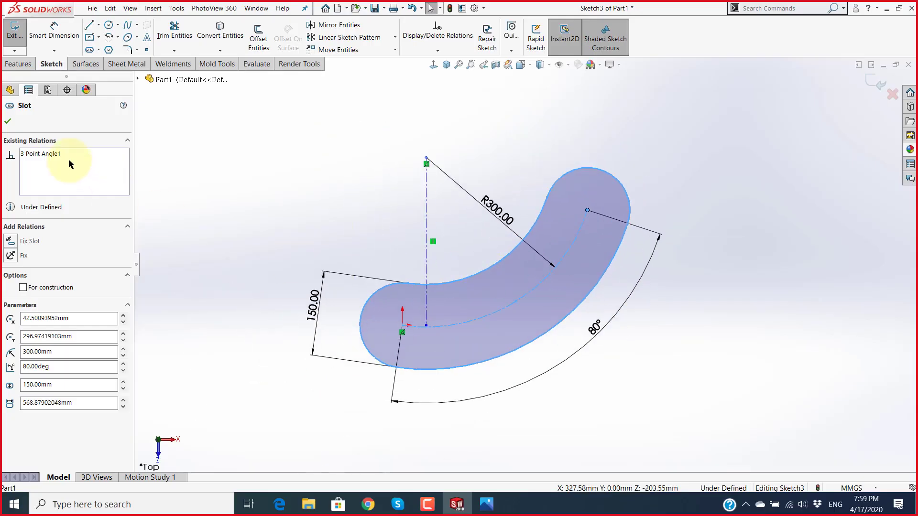
click(893, 94)
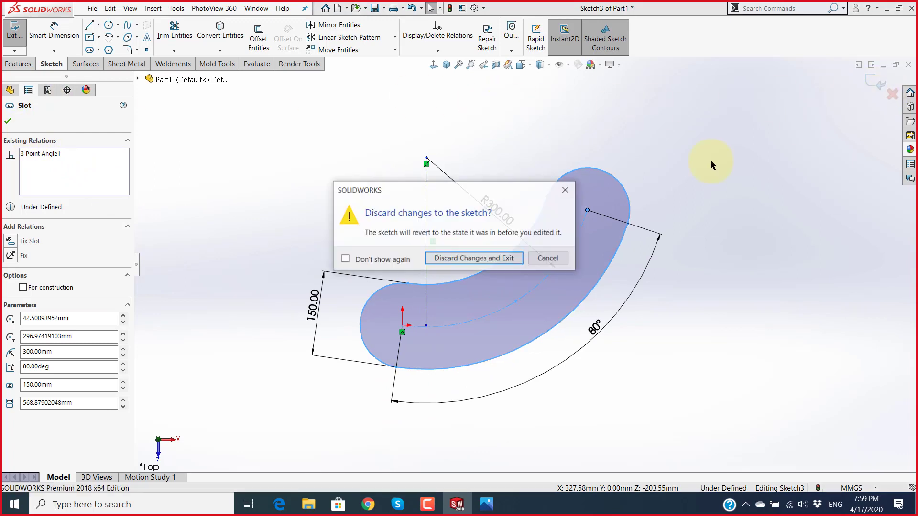
click(491, 258)
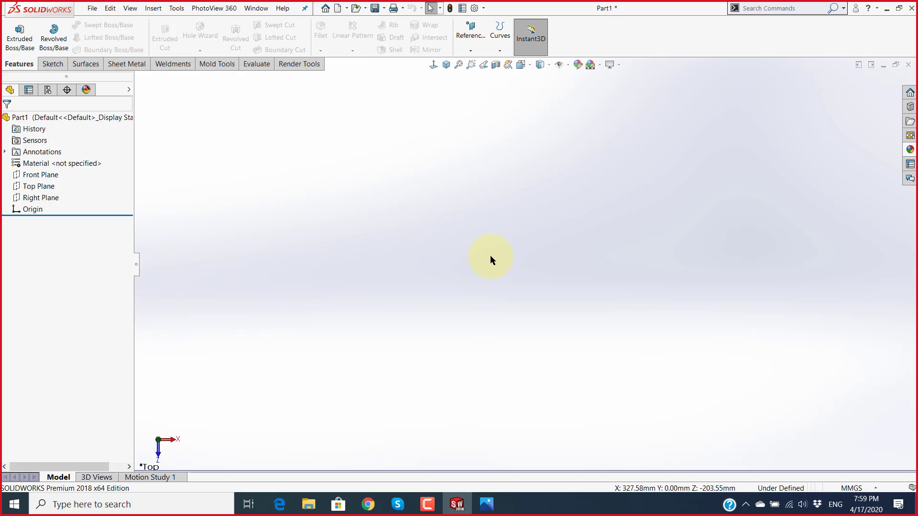
Step: Start a new sketch on the Front Plane with the Circle tool active
click(53, 64)
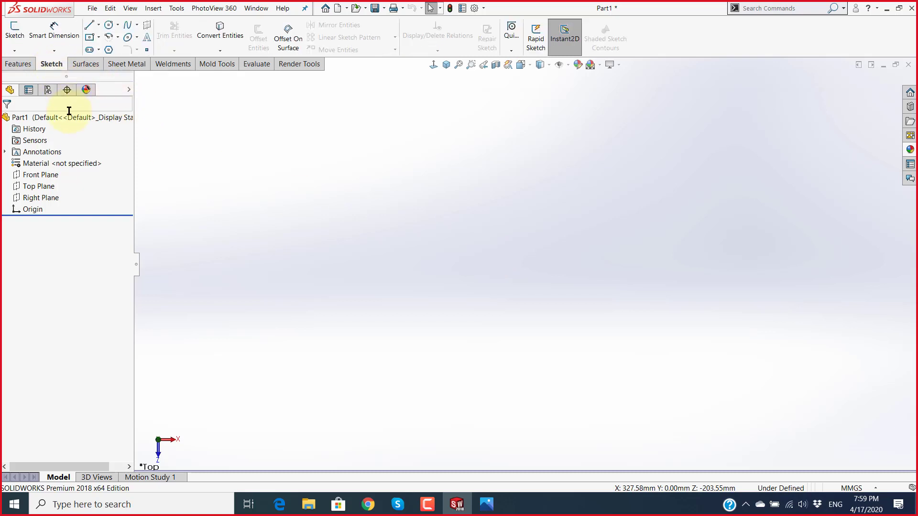
click(37, 174)
click(47, 162)
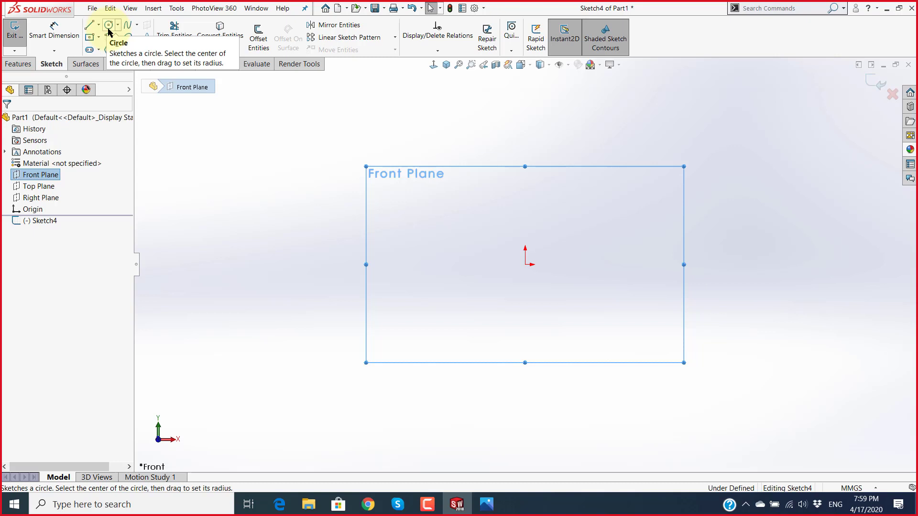
click(111, 28)
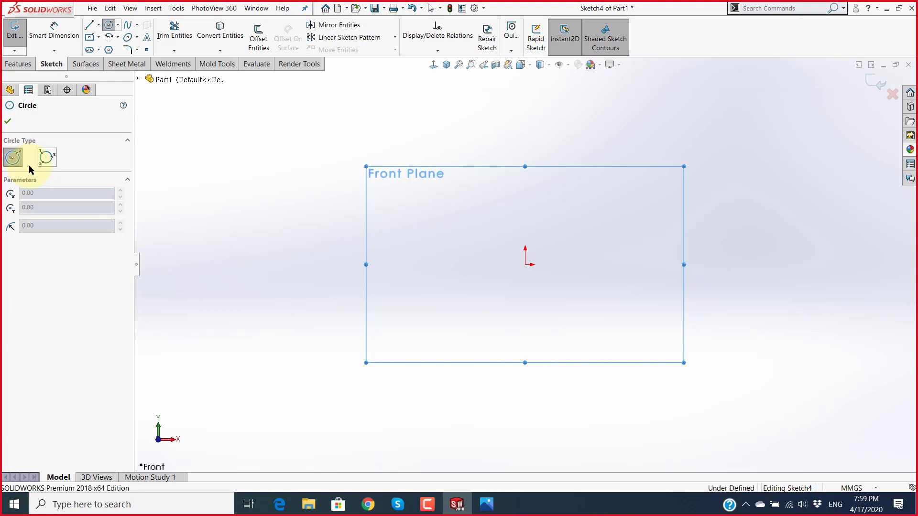
key(super+plus)
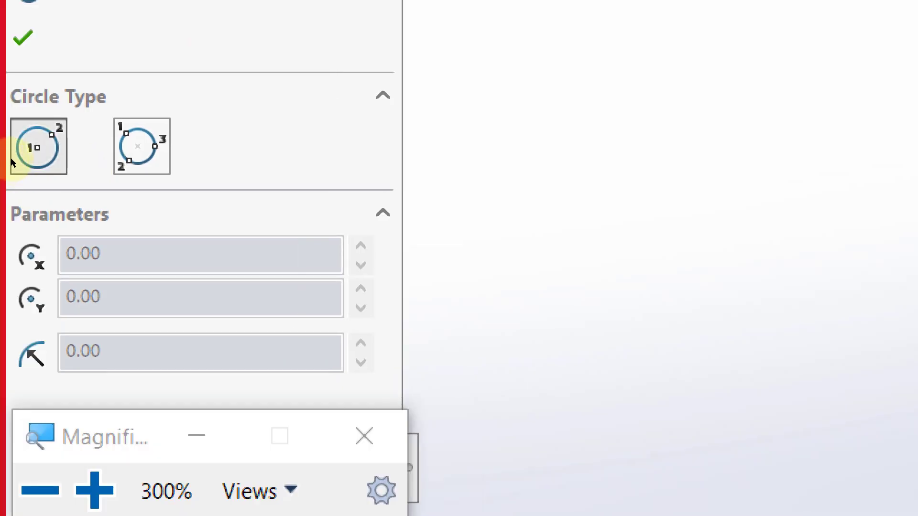
click(14, 172)
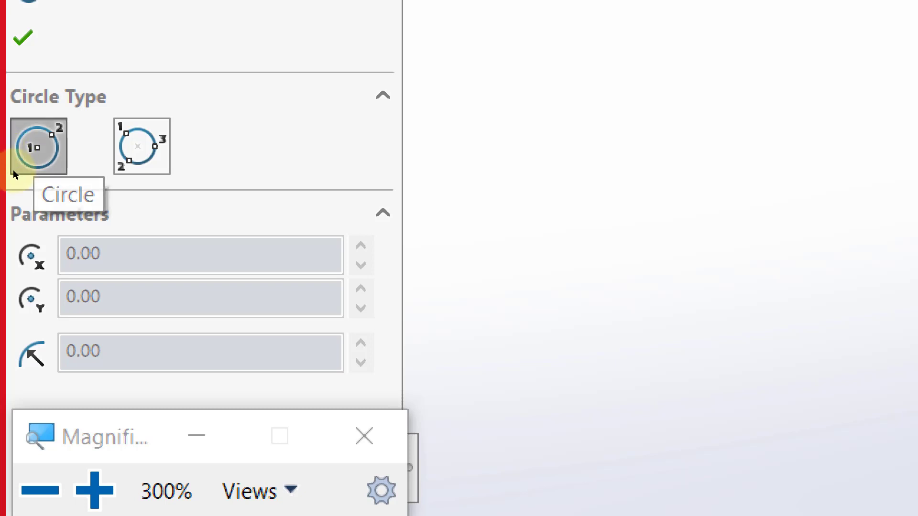
click(32, 171)
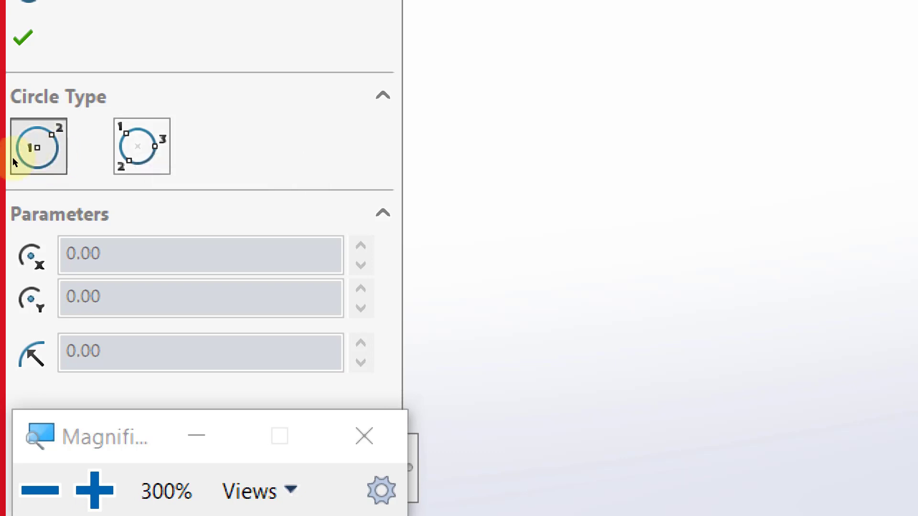
key(super+Escape)
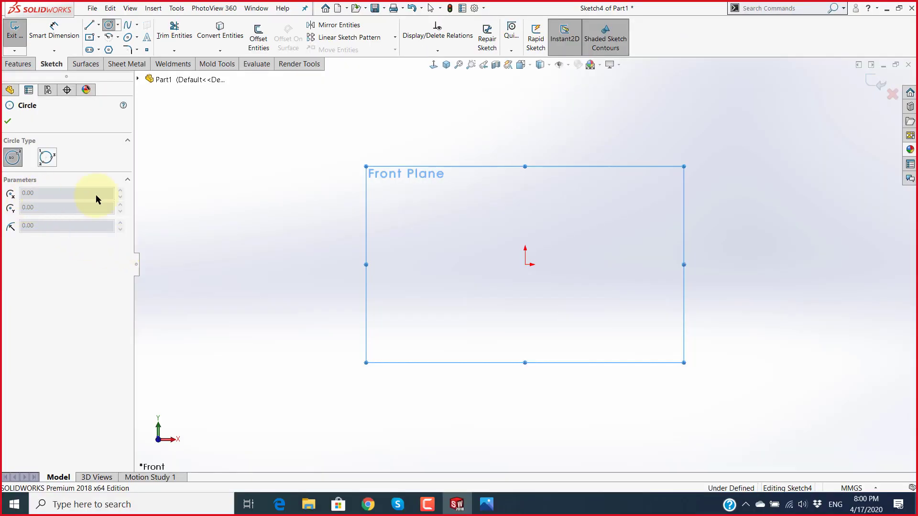
Step: Draw three centre-radius circles: one left of the origin, one lower right, one above it
click(461, 253)
click(522, 209)
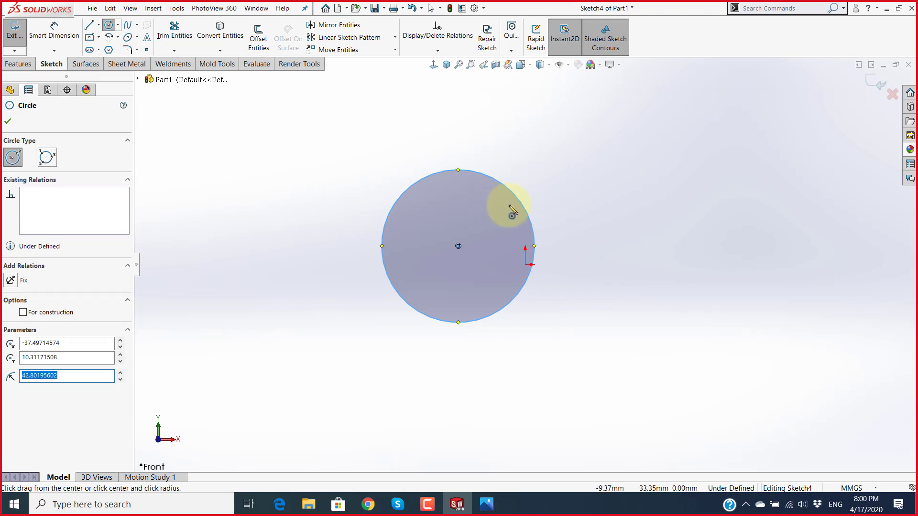
click(630, 382)
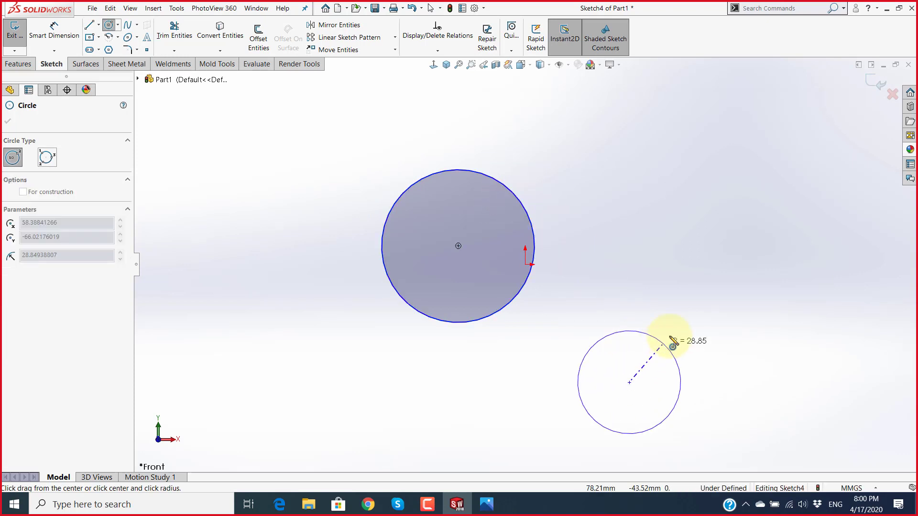
click(683, 328)
click(621, 255)
click(673, 220)
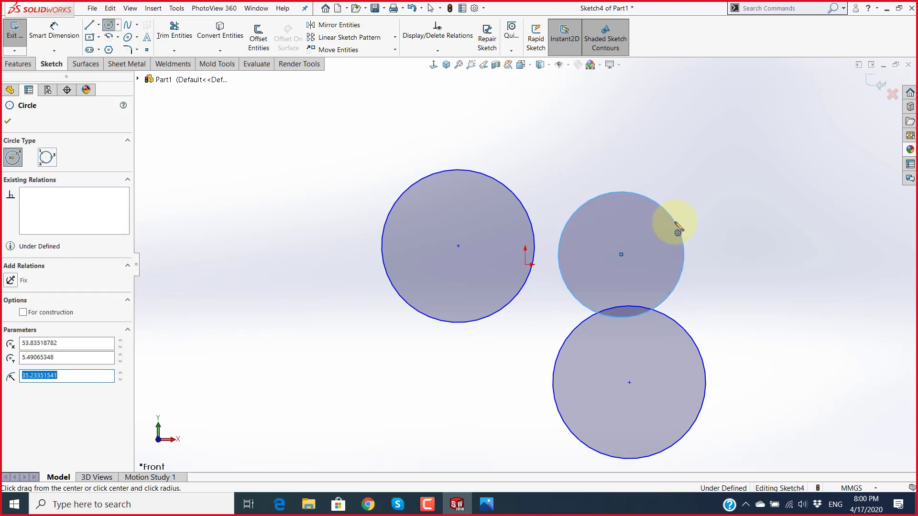
scroll(474, 313, up, 3)
scroll(611, 180, down, 3)
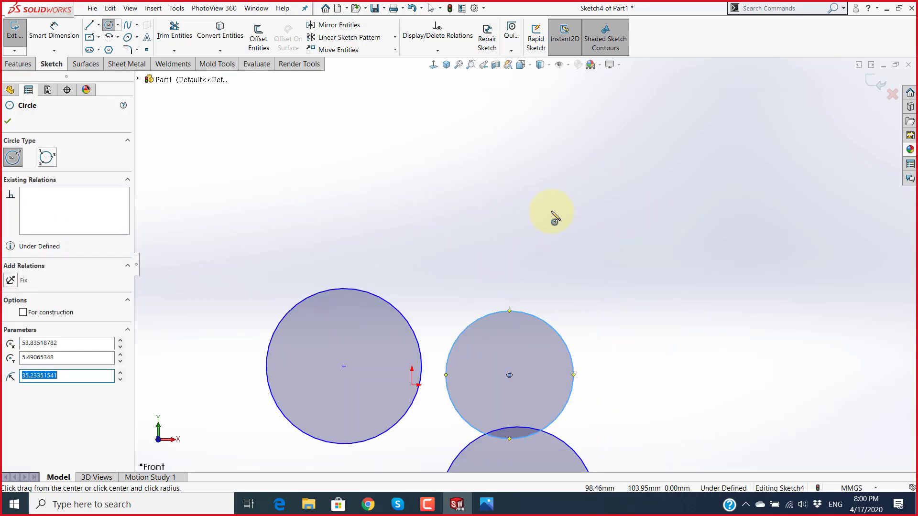
Step: Draw three perimeter circles: a large upper circle, a small right circle, and one between them
click(45, 159)
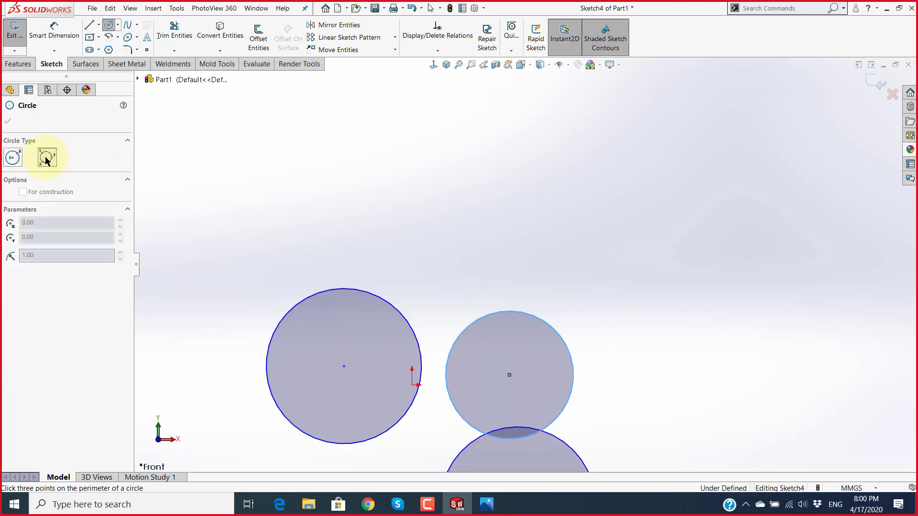
click(429, 131)
click(427, 263)
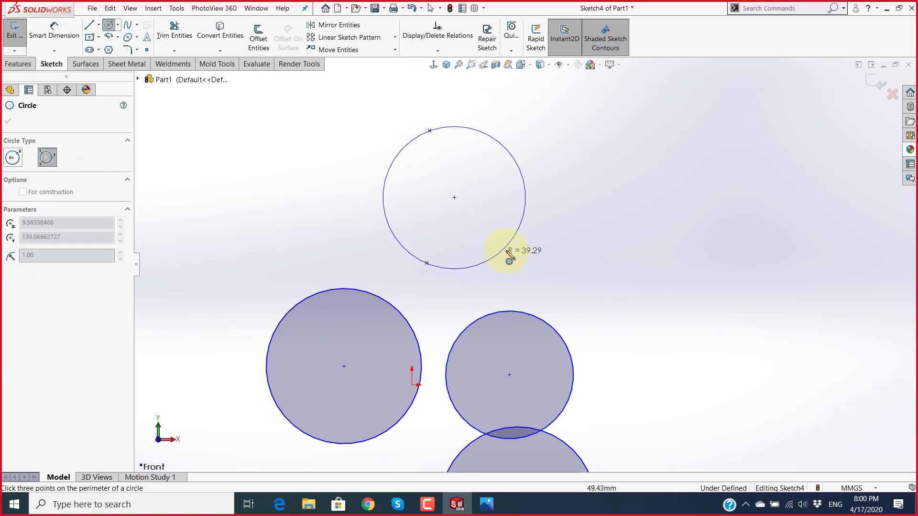
click(605, 220)
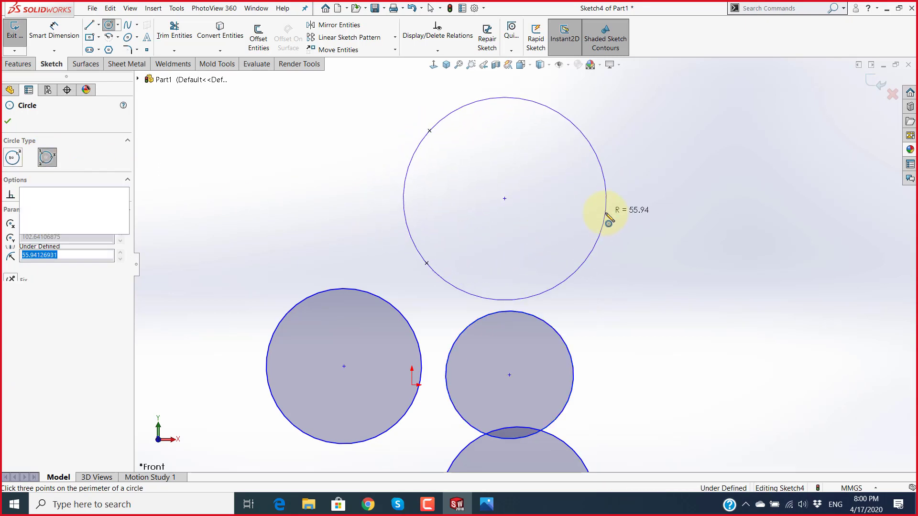
click(663, 374)
click(685, 297)
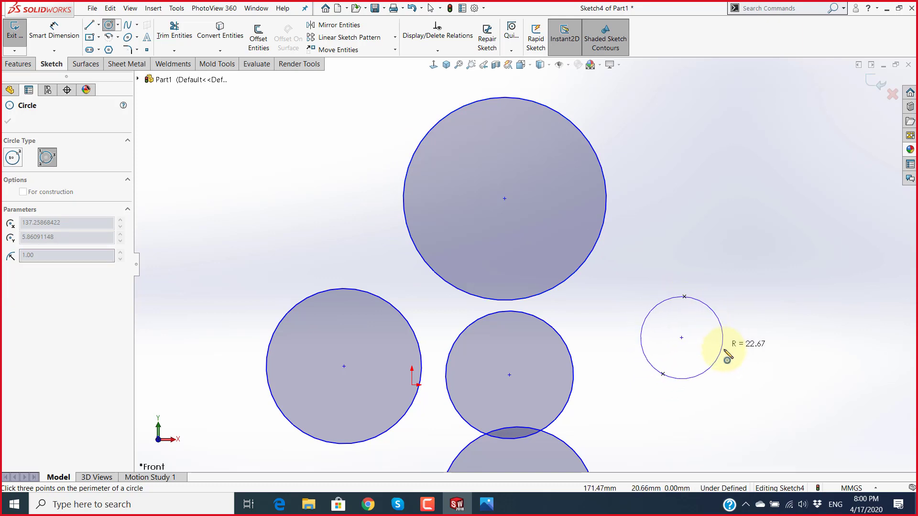
click(726, 355)
click(602, 422)
click(602, 343)
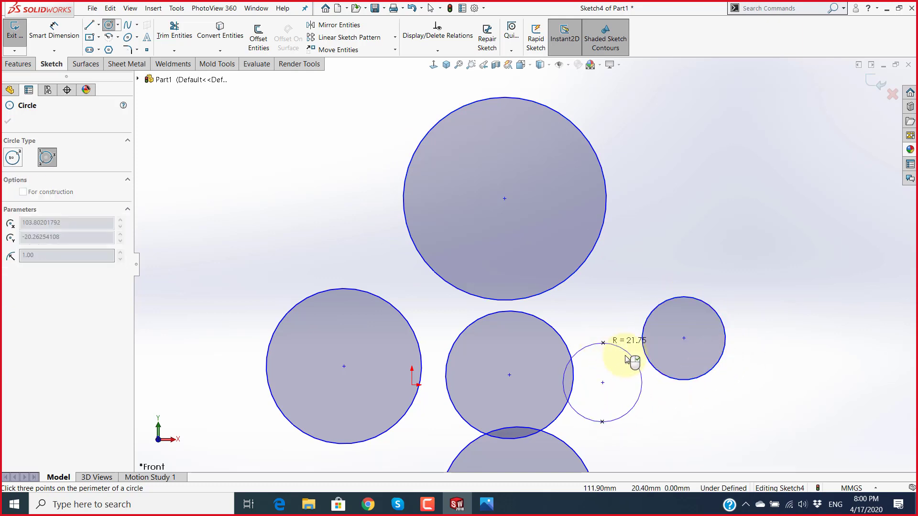
click(653, 381)
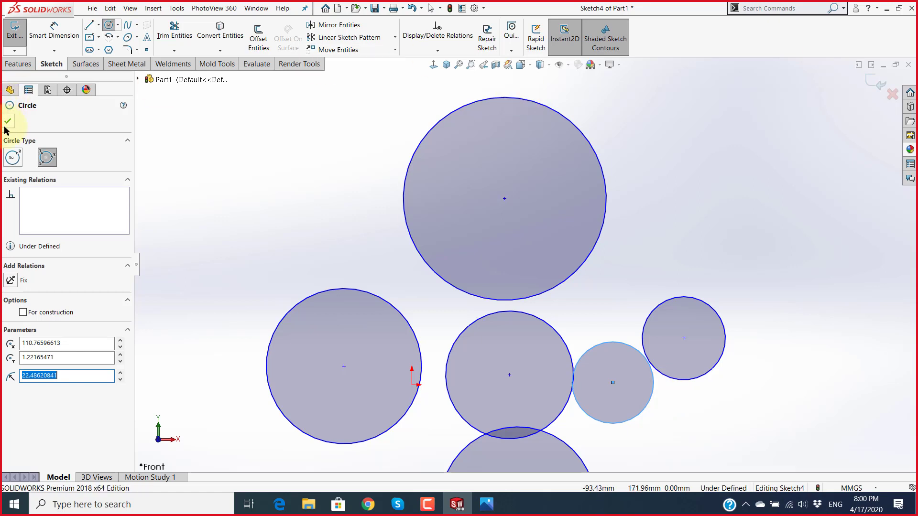
Step: Draw a large For-construction perimeter circle around the top circle
click(23, 313)
click(302, 227)
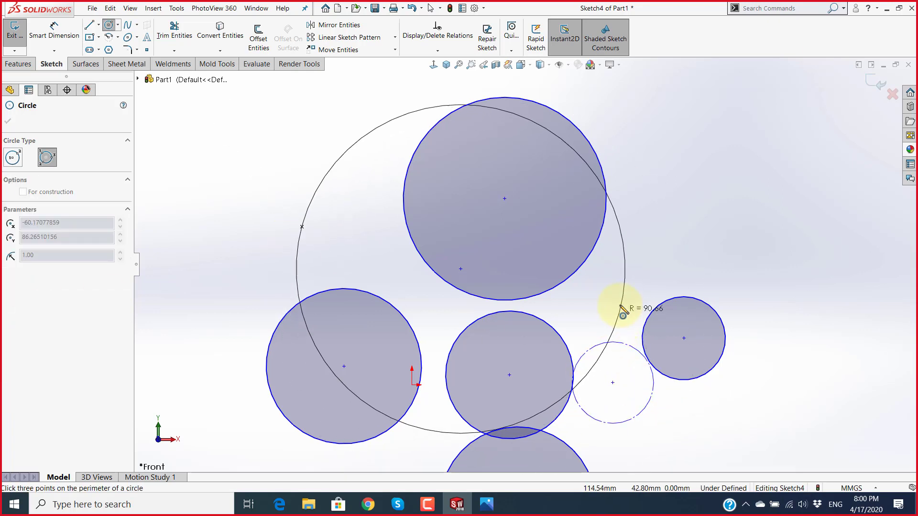
click(620, 304)
click(419, 348)
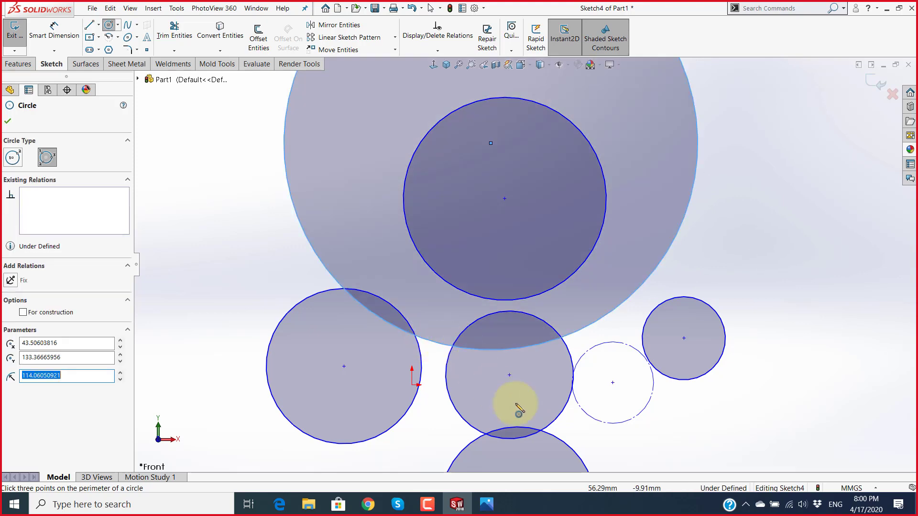
scroll(518, 406, up, 4)
Step: Box-select all the sample circles and delete them
key(Escape)
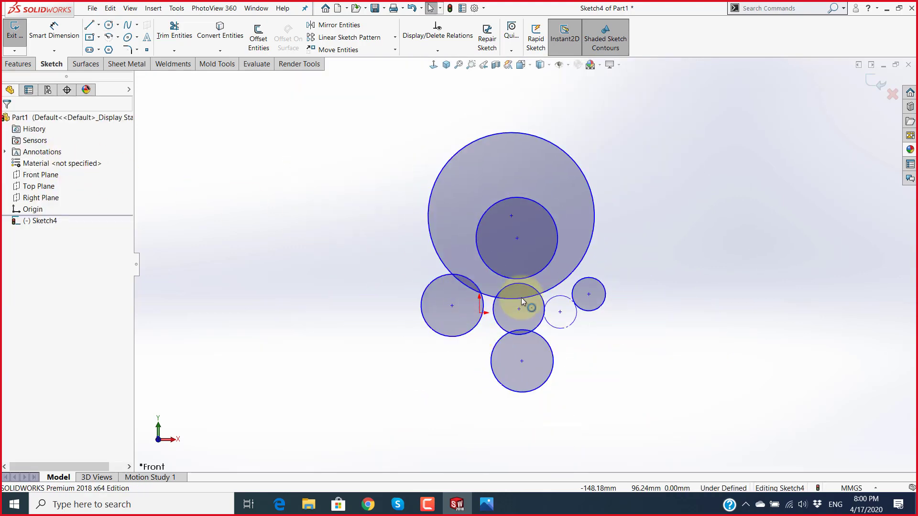
mouse_move(707, 428)
mouse_down()
mouse_move(340, 184)
mouse_move(335, 113)
mouse_up()
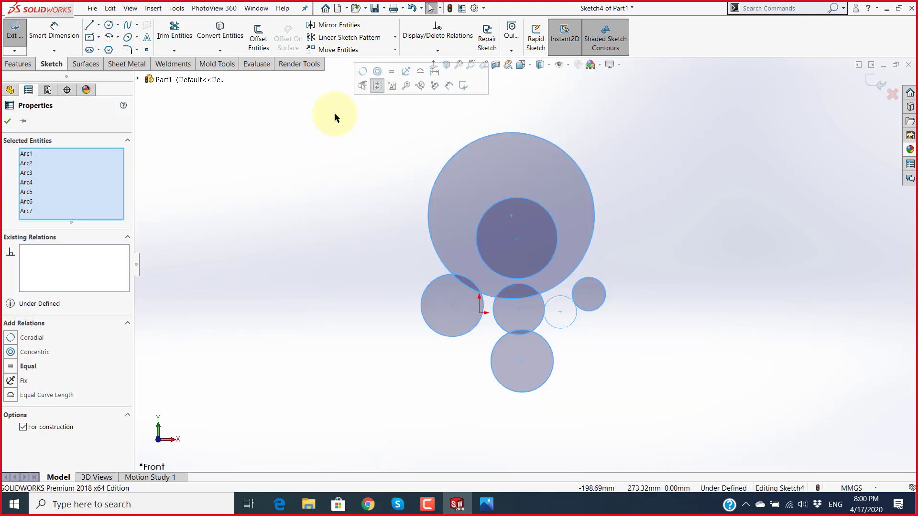
key(Delete)
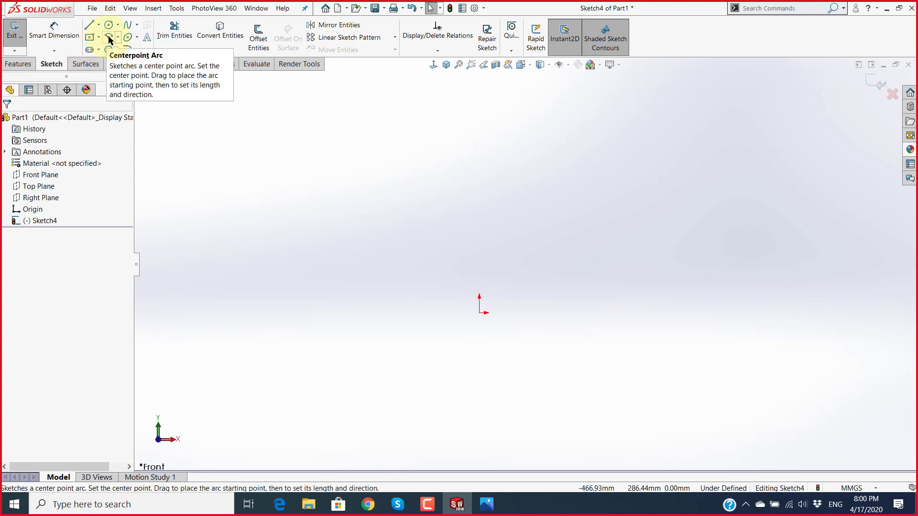
Step: Activate the arc tool with Centerpoint Arc selected as the arc type
click(110, 39)
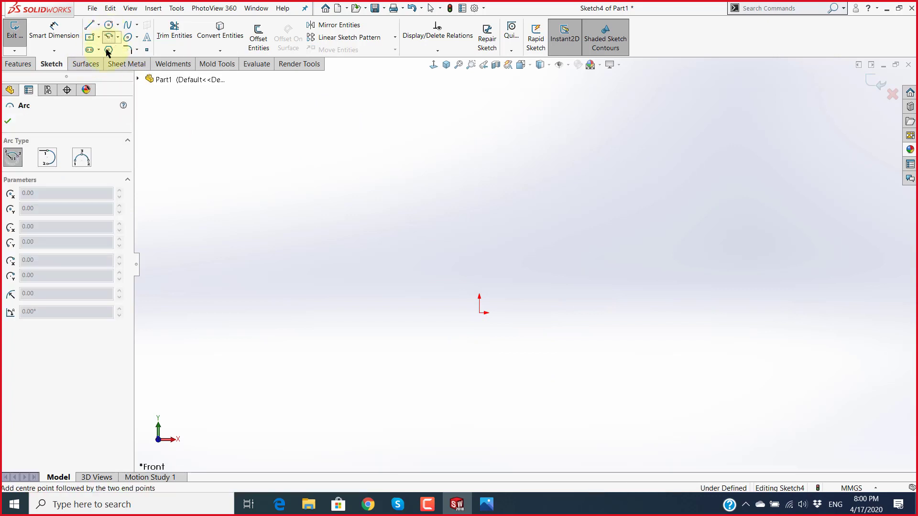
click(40, 129)
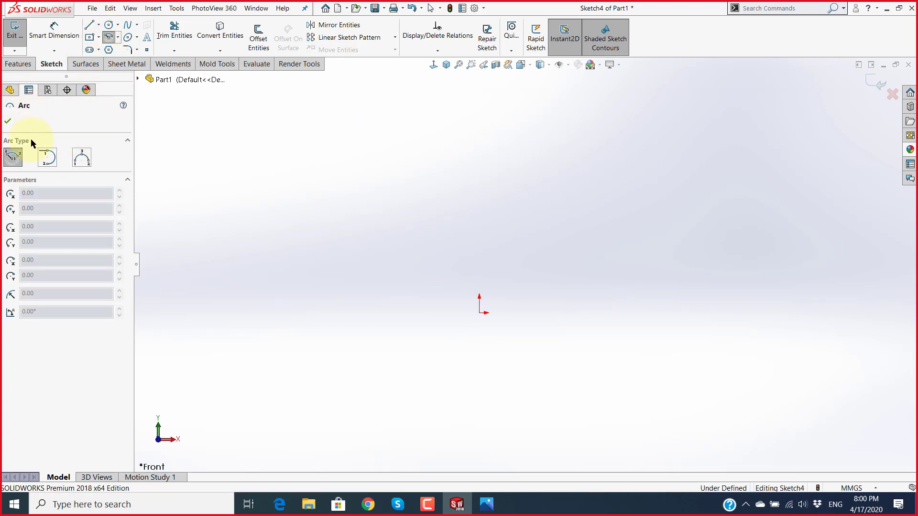
click(13, 157)
key(super+plus)
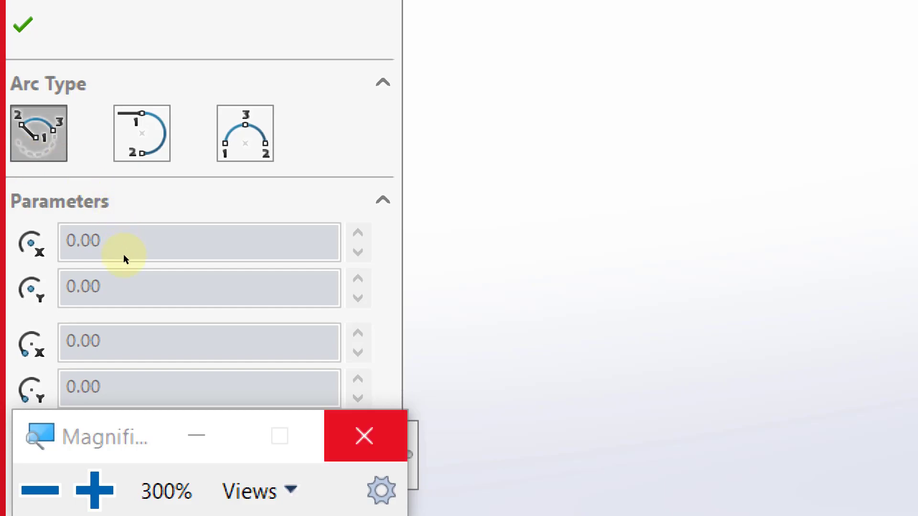
click(364, 436)
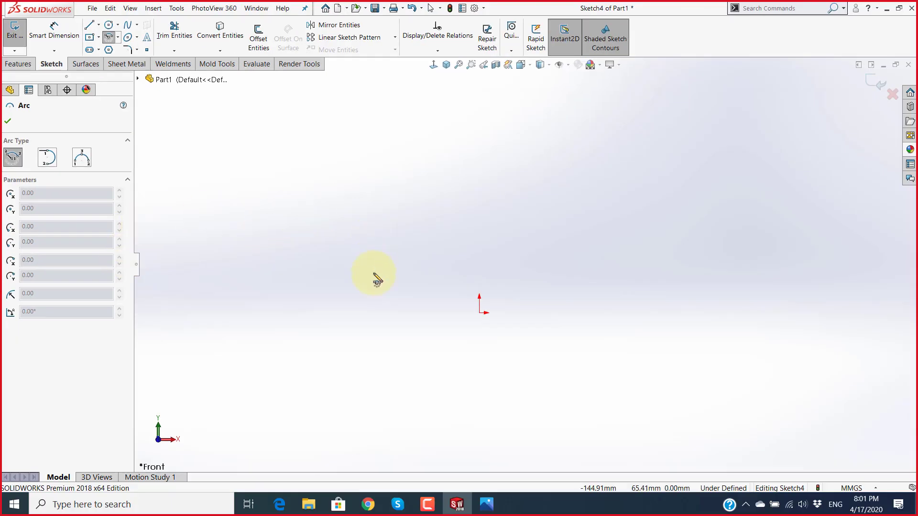
Step: Draw the first centrepoint arc with its centre left of the origin
click(413, 338)
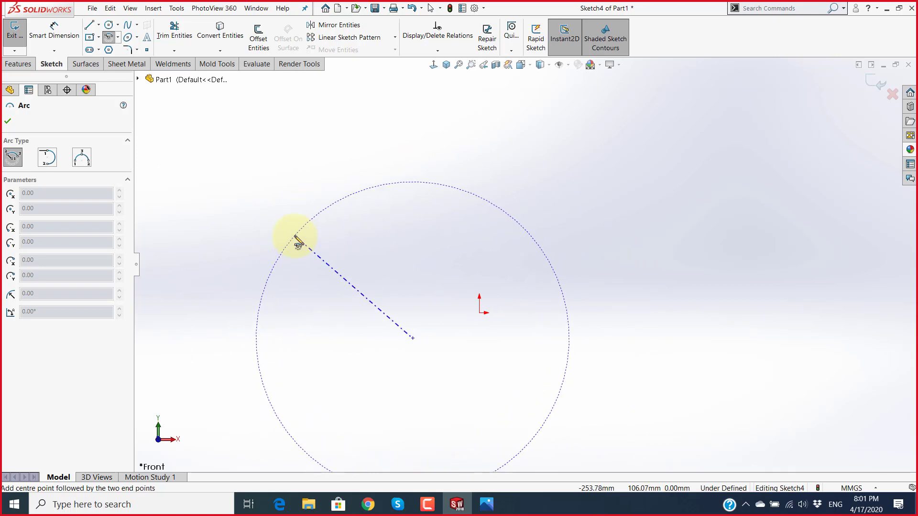
click(295, 236)
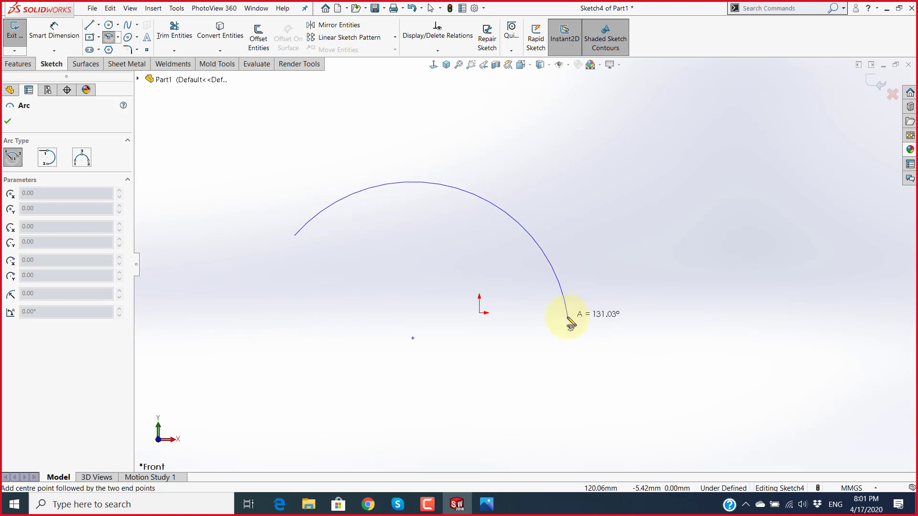
click(546, 257)
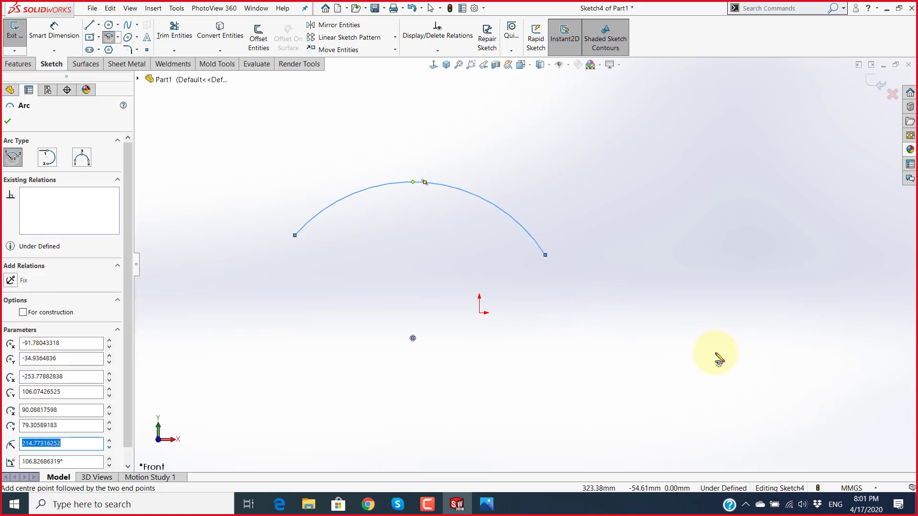
scroll(670, 316, up, 3)
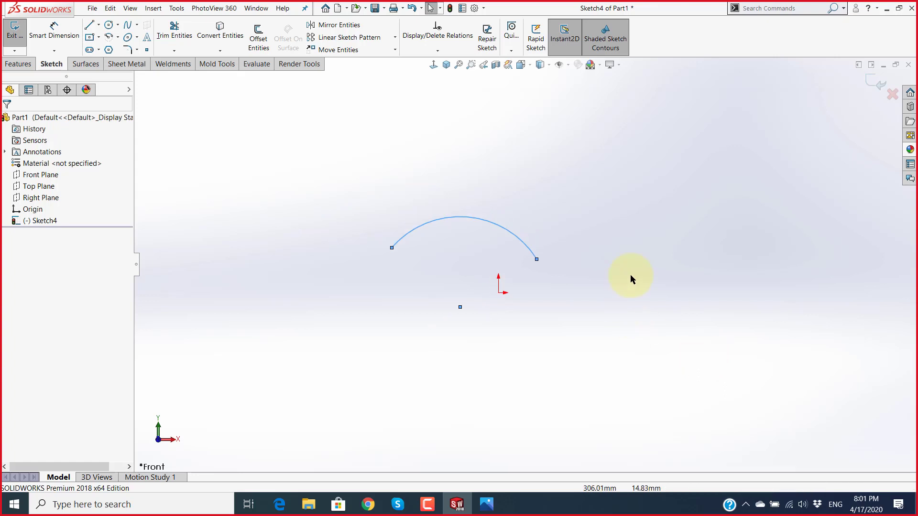
scroll(602, 294, down, 2)
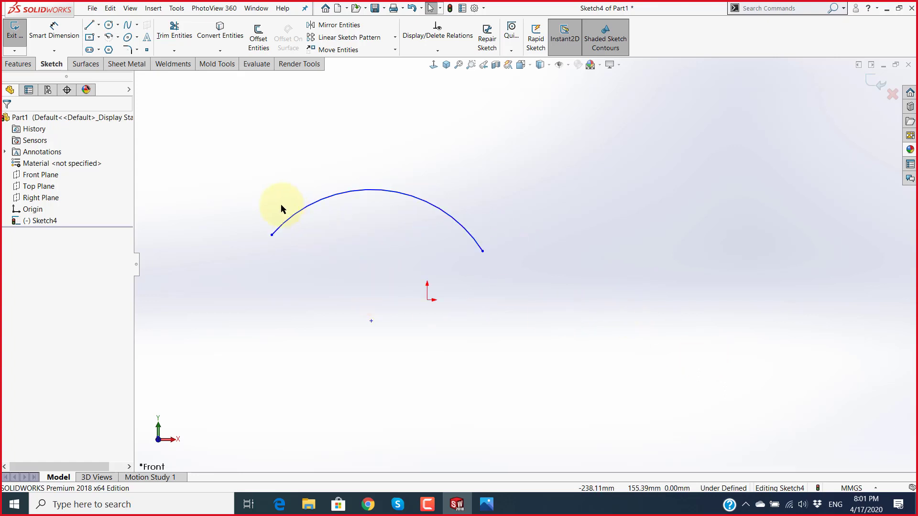
scroll(476, 281, up, 3)
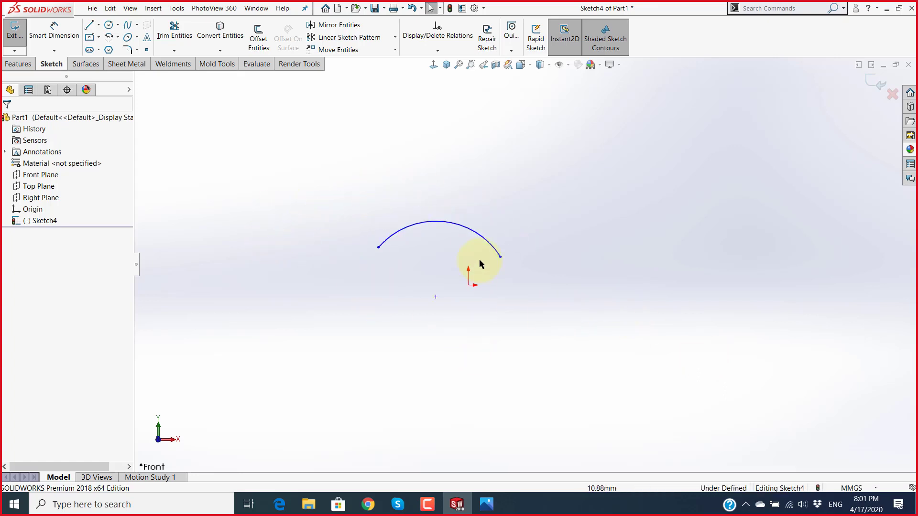
scroll(484, 266, down, 2)
Step: Draw a second centrepoint arc with its centre right of the origin
click(107, 36)
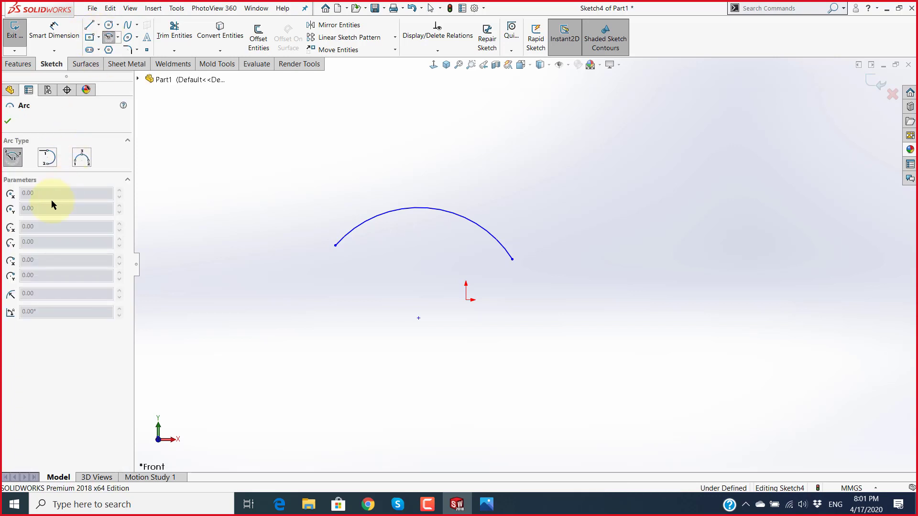
click(632, 374)
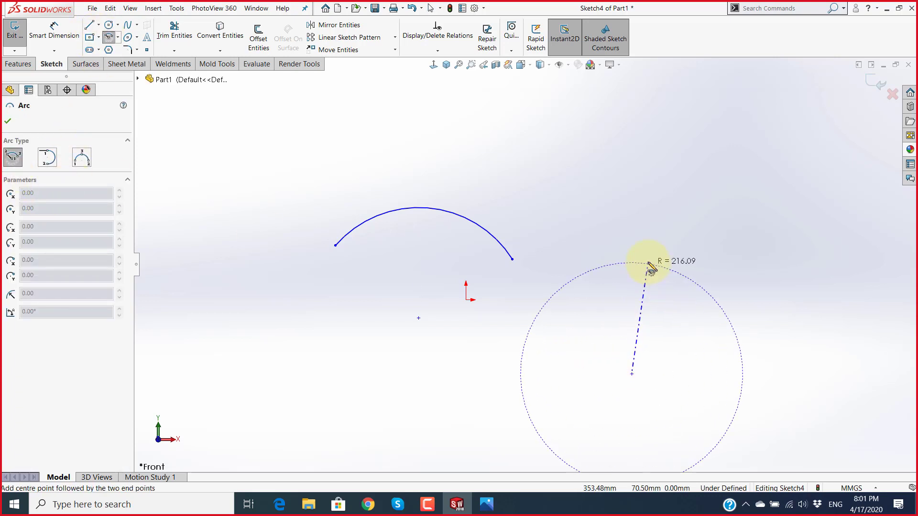
click(585, 219)
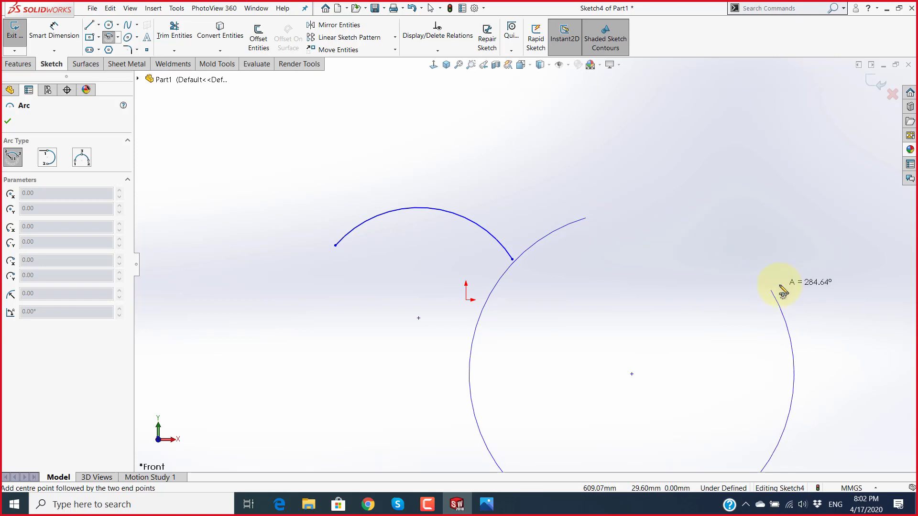
scroll(783, 291, up, 2)
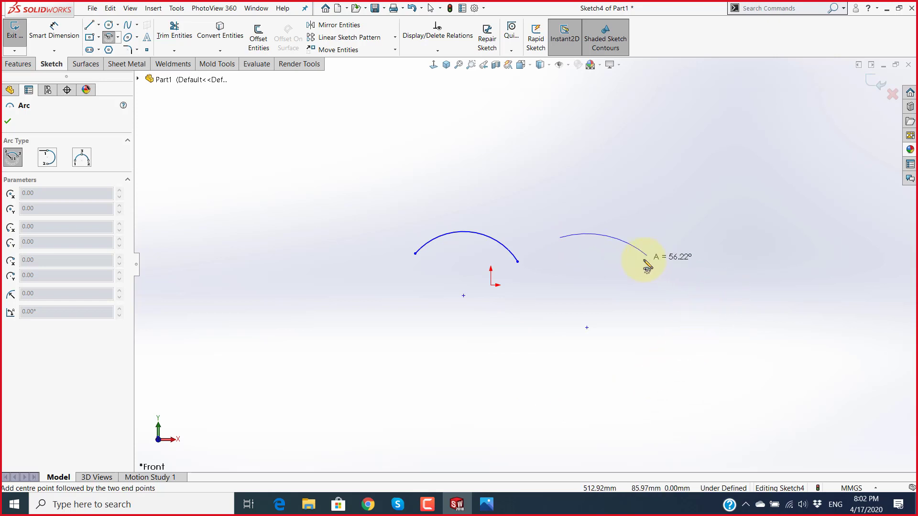
scroll(643, 262, down, 3)
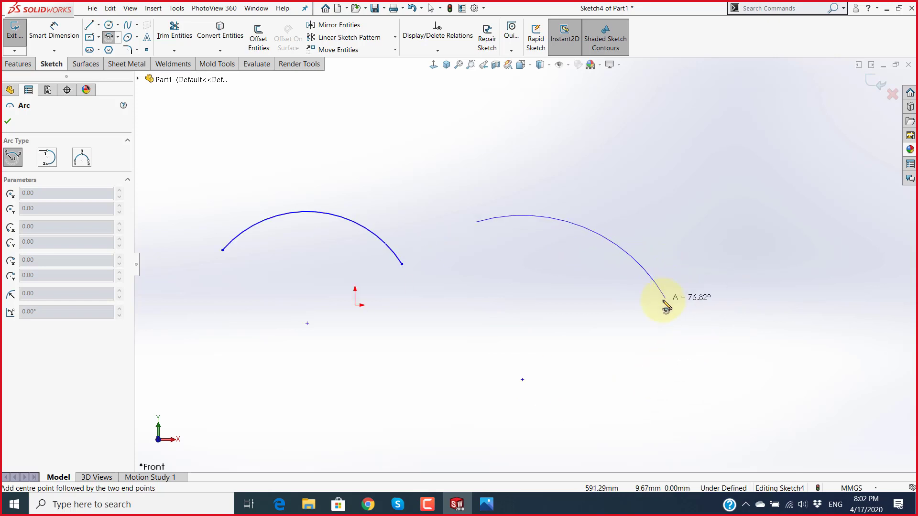
scroll(666, 306, up, 2)
scroll(621, 301, up, 2)
scroll(527, 299, down, 2)
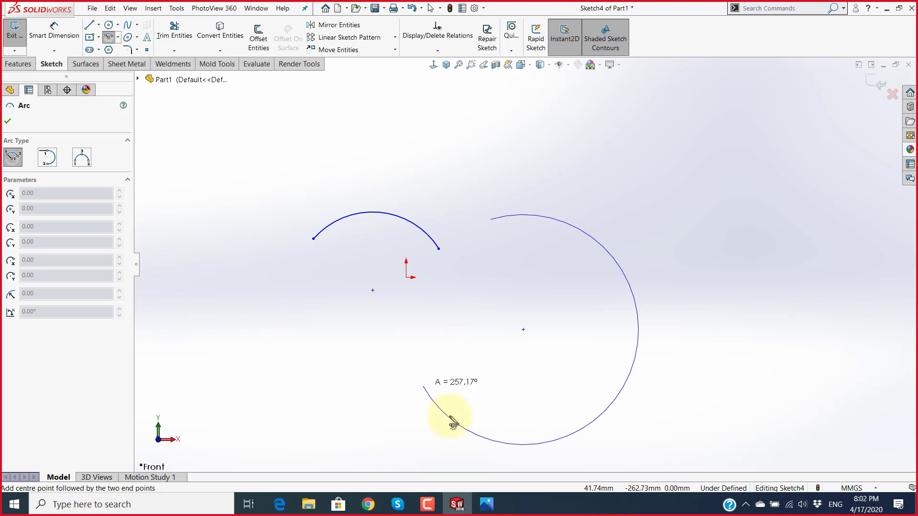
click(608, 260)
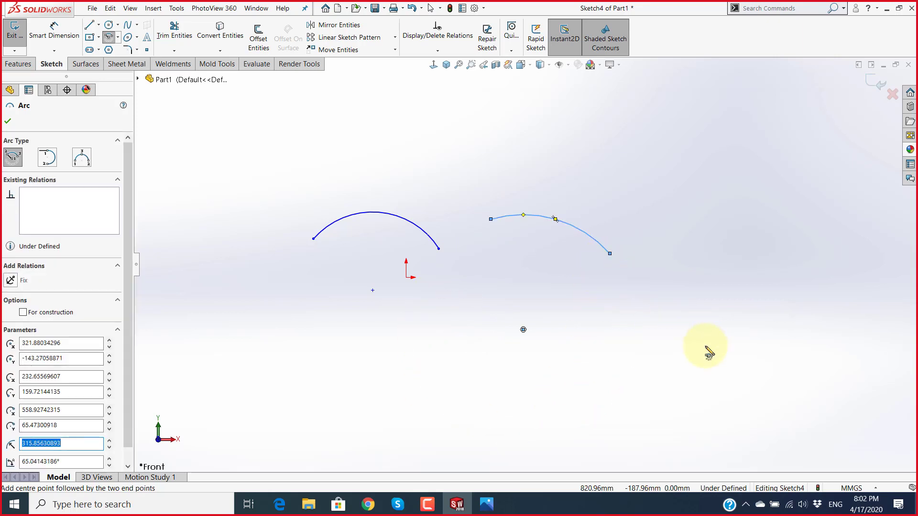
key(Escape)
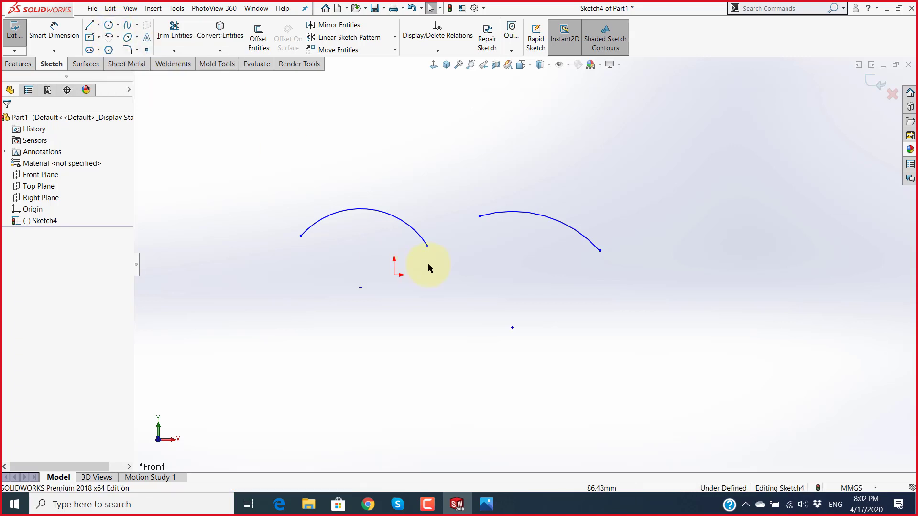
scroll(429, 263, up, 4)
Step: Set the arc type to Tangent Arc in the Arc PropertyManager
click(109, 38)
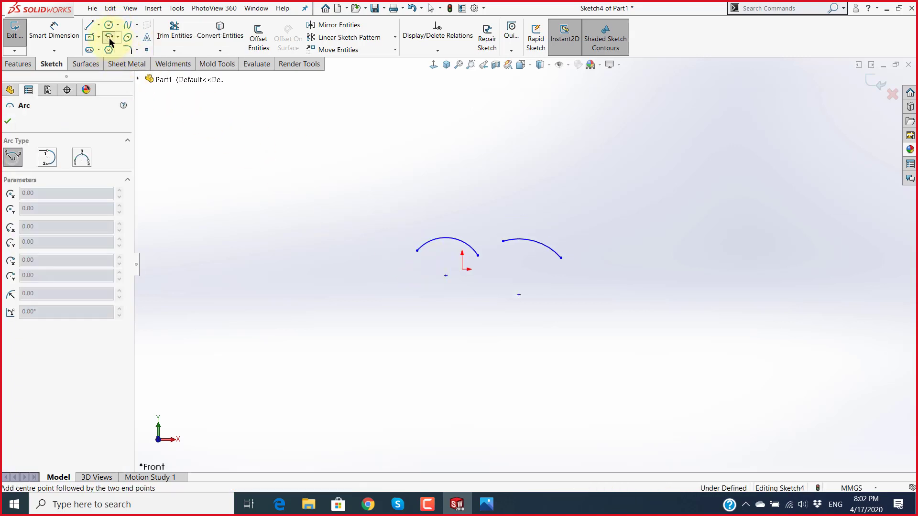
click(50, 158)
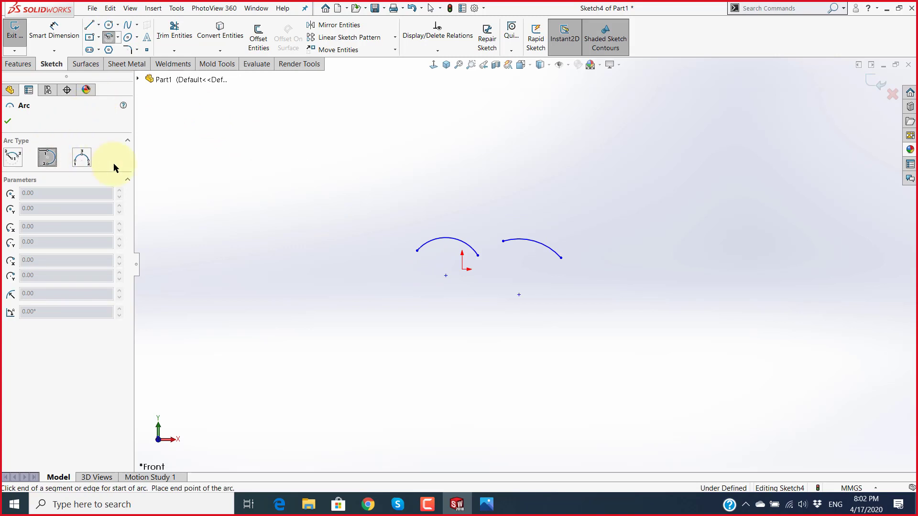
key(super+plus)
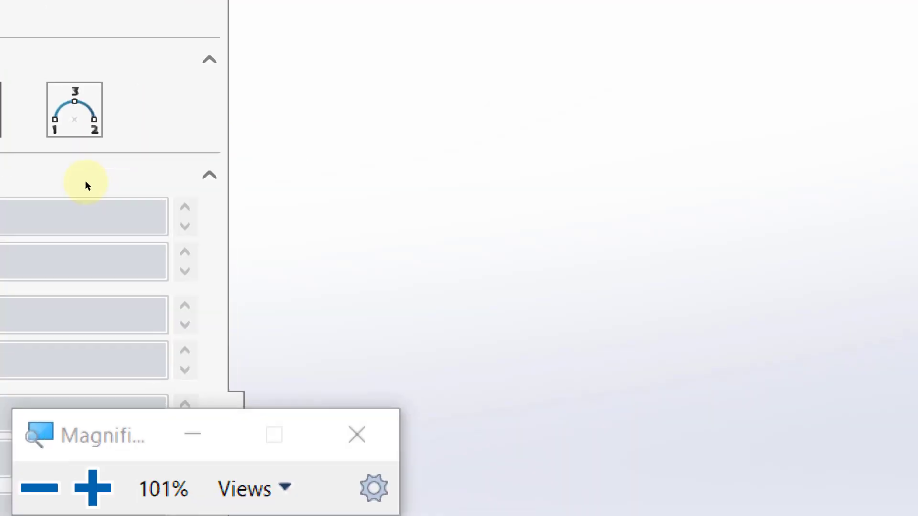
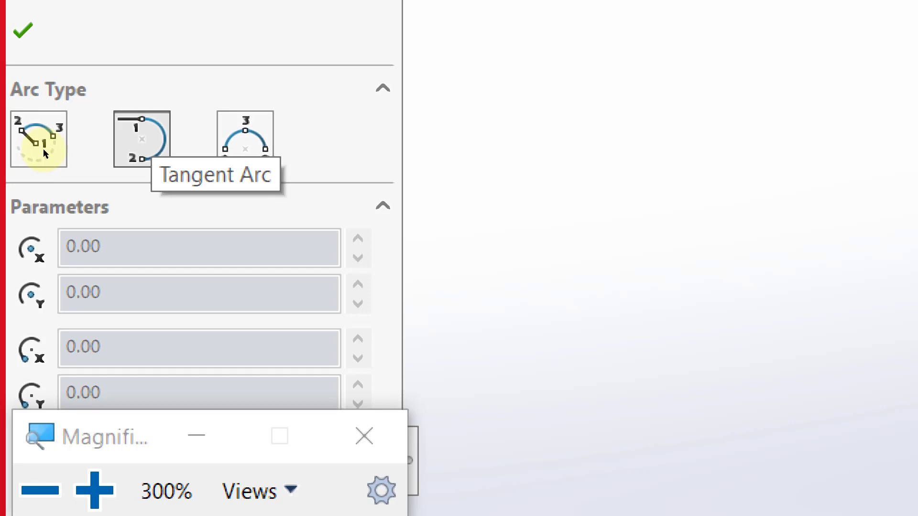
Step: Draw a horizontal line in the sketch above the two existing arcs
click(23, 30)
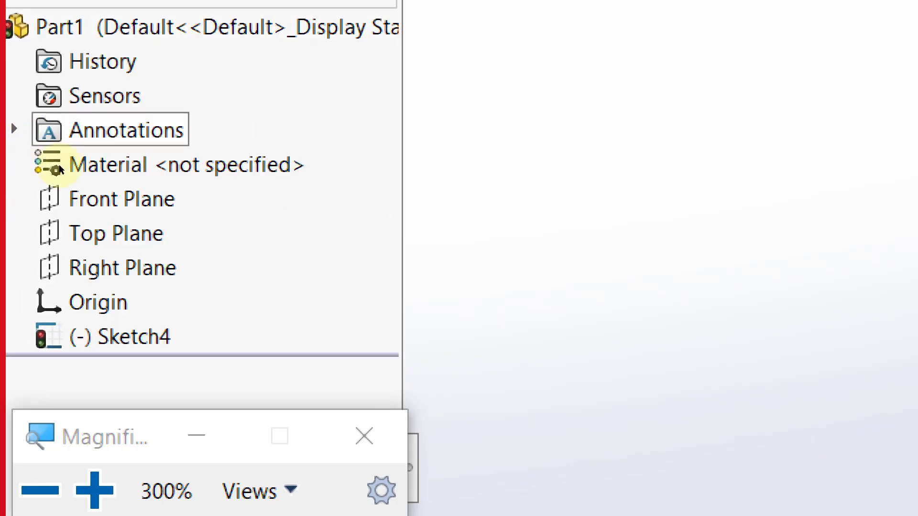
key(super+Escape)
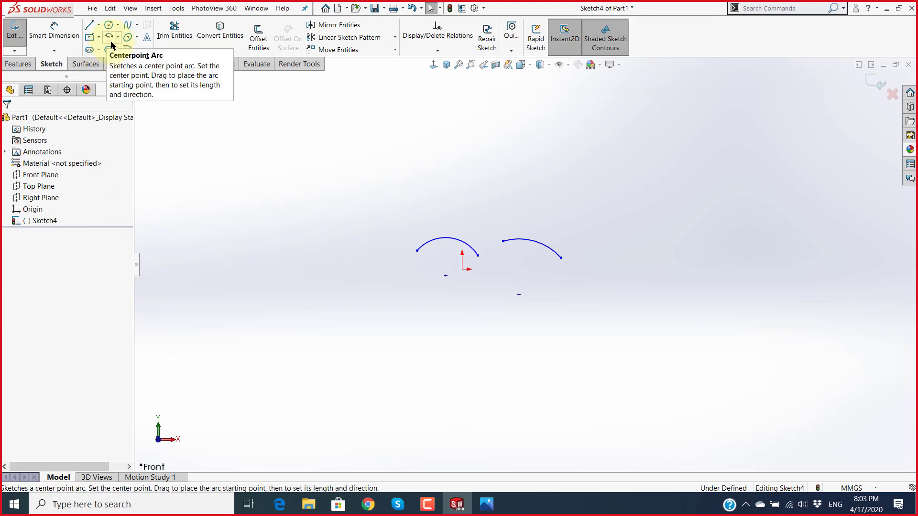
click(89, 25)
click(471, 164)
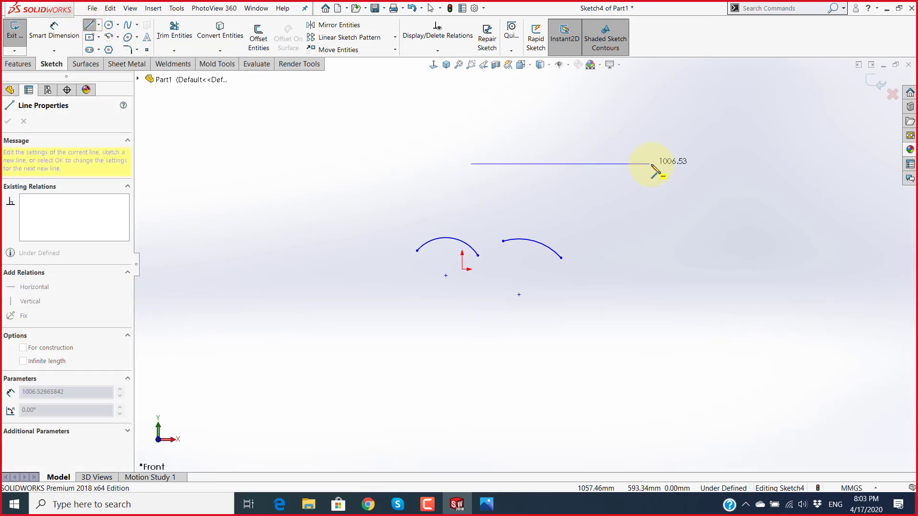
click(655, 164)
key(Escape)
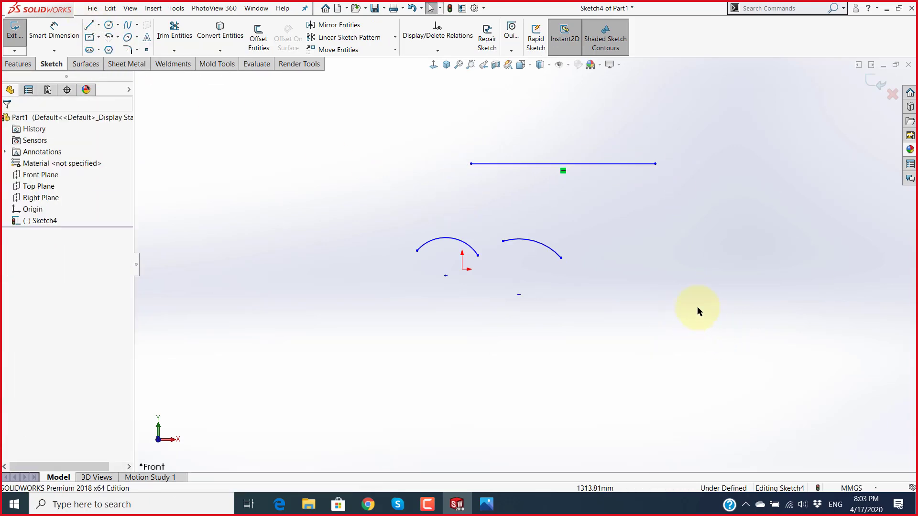
Step: Add a tangent arc curving down from the horizontal line's right end to form a hook
click(107, 42)
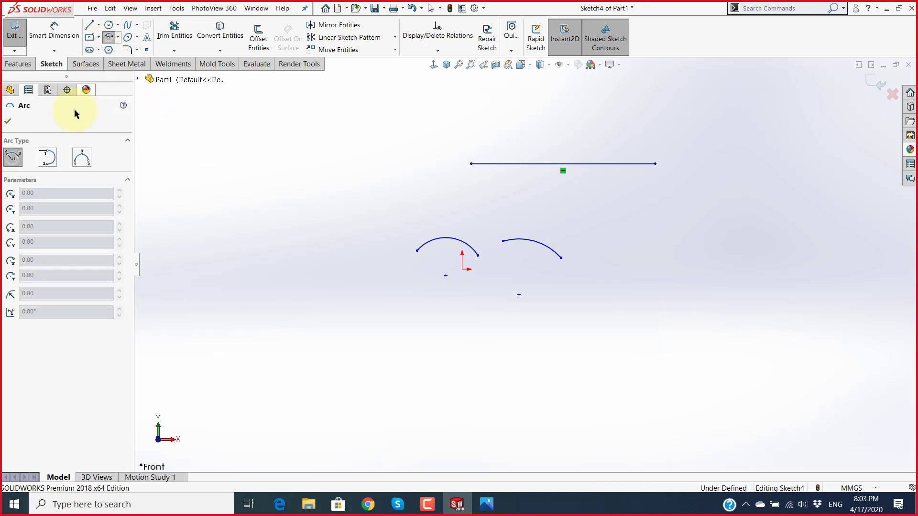
click(46, 157)
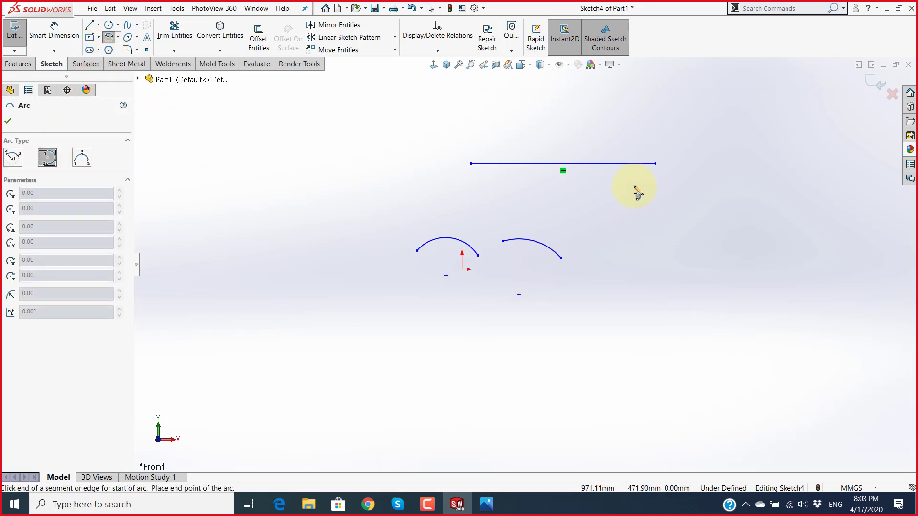
click(655, 164)
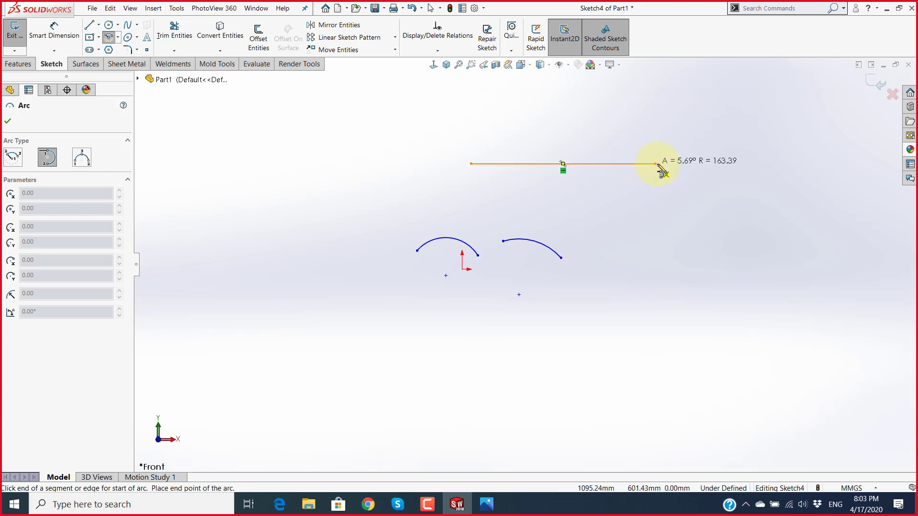
scroll(721, 191, down, 3)
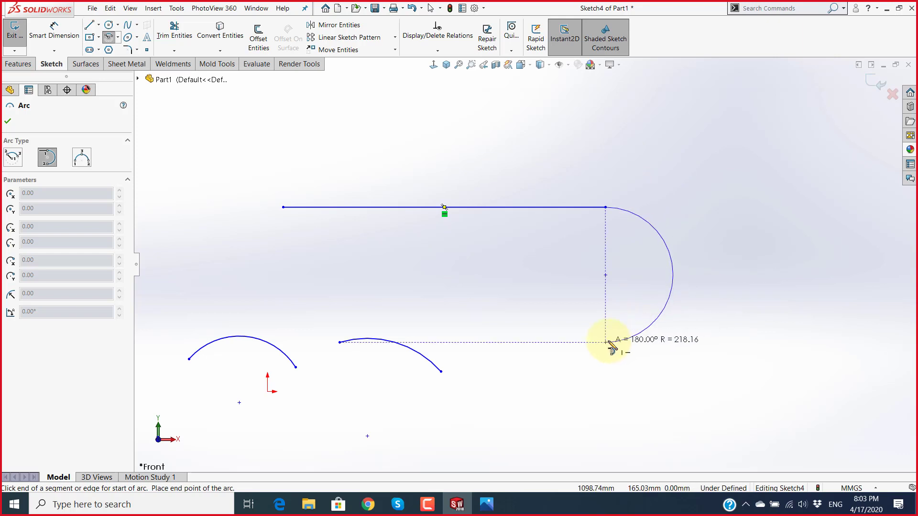
scroll(684, 241, down, 3)
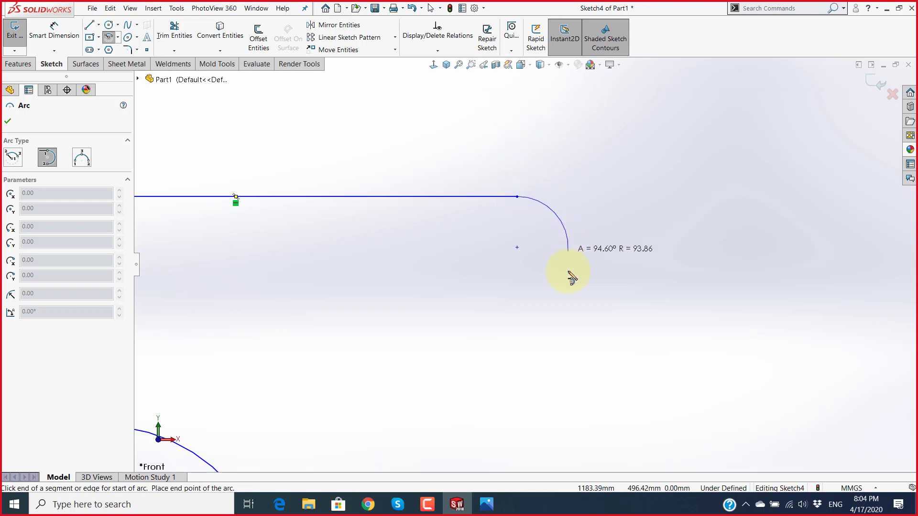
click(472, 369)
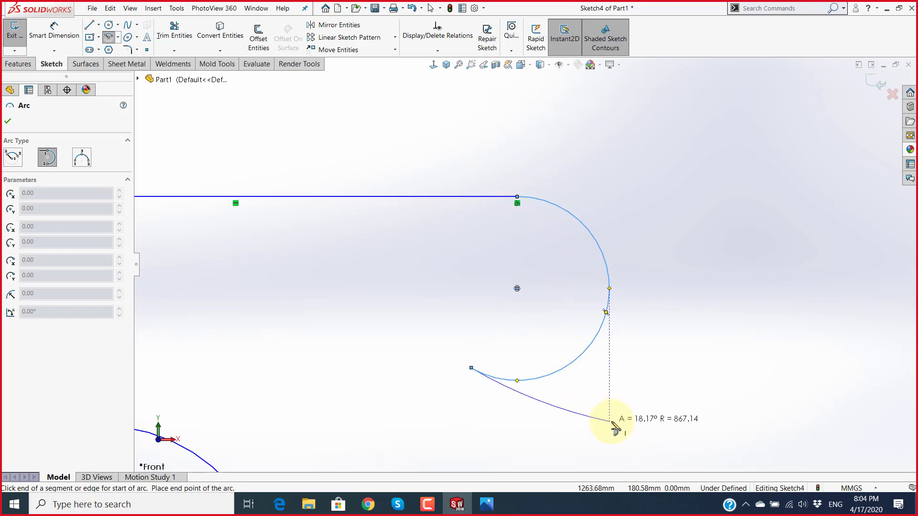
key(Escape)
key(z)
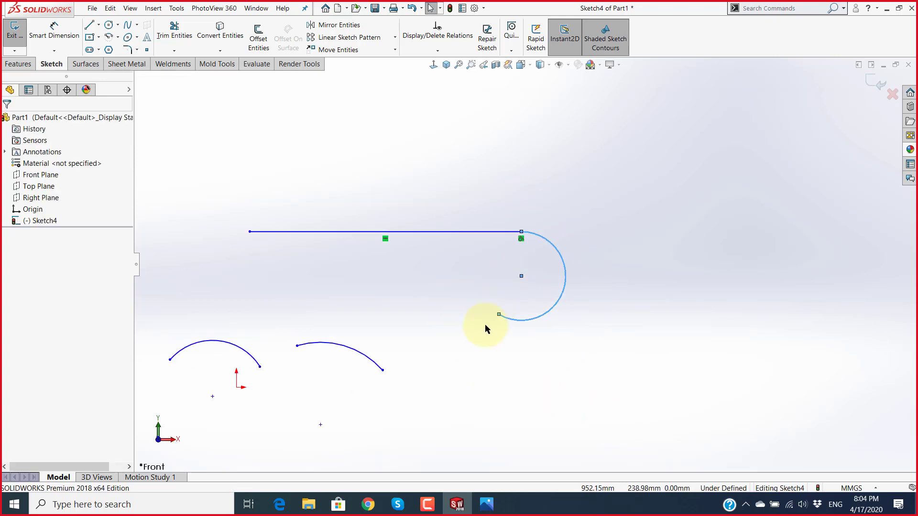
click(485, 325)
scroll(526, 268, down, 1)
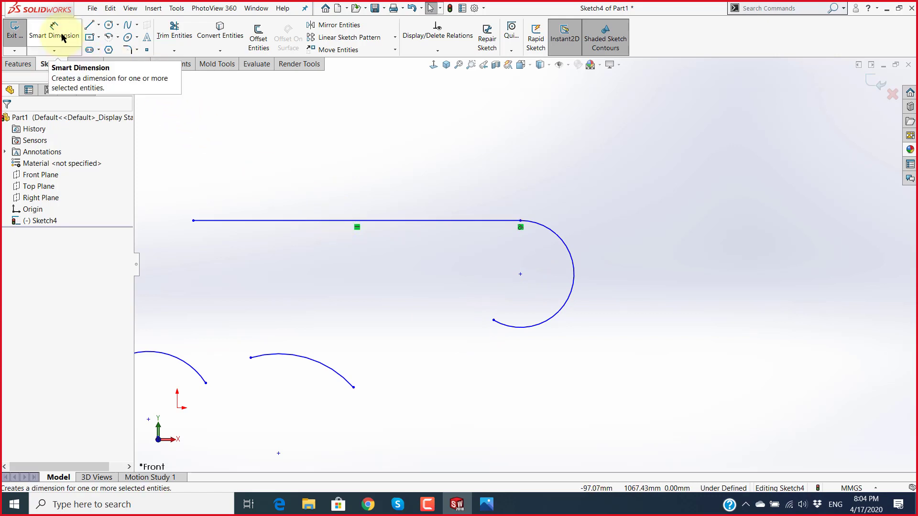
Step: Choose the 3 Point Arc option of the Arc tool
click(109, 38)
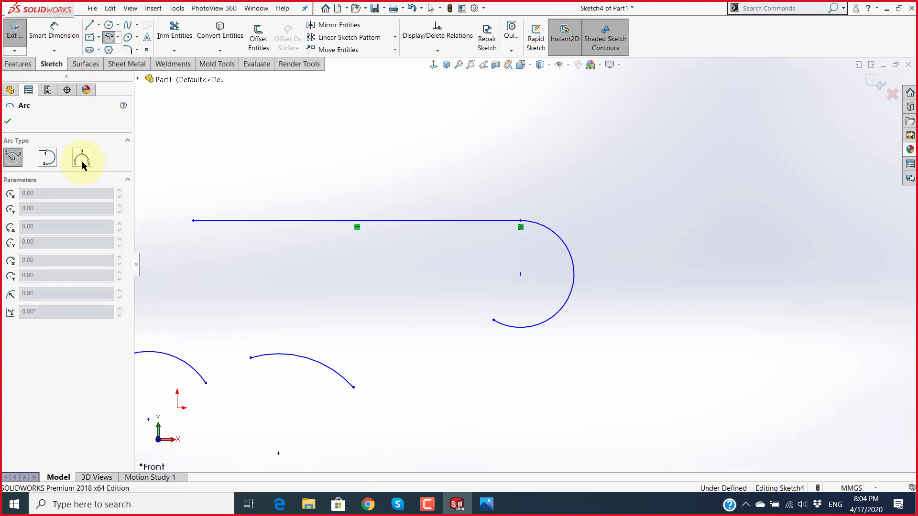
click(80, 162)
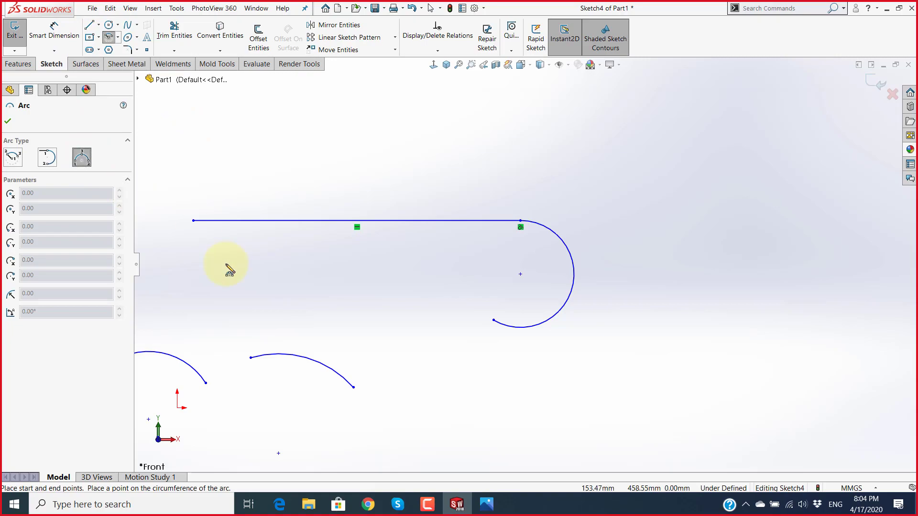
key(super+plus)
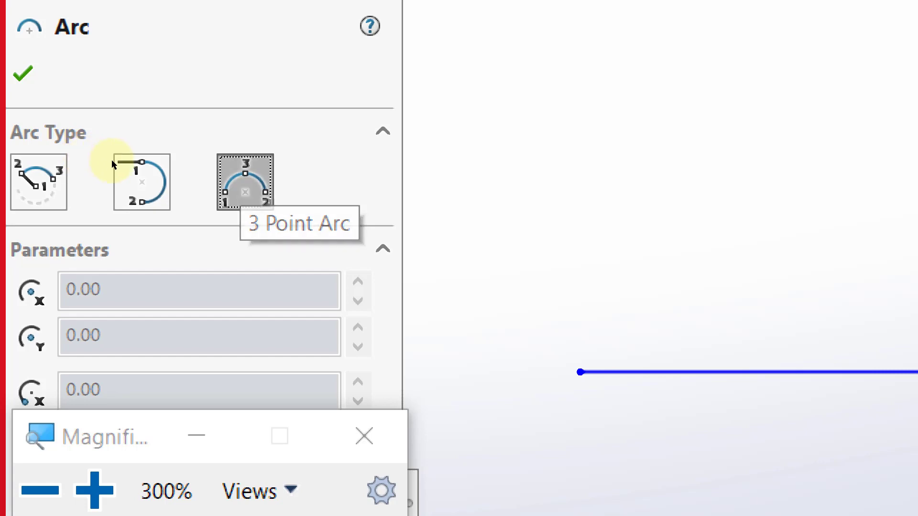
key(Escape)
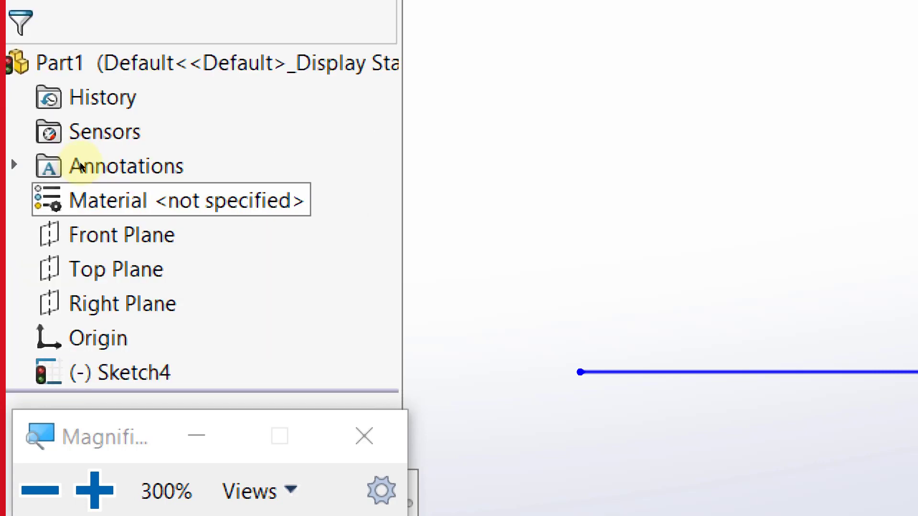
click(364, 436)
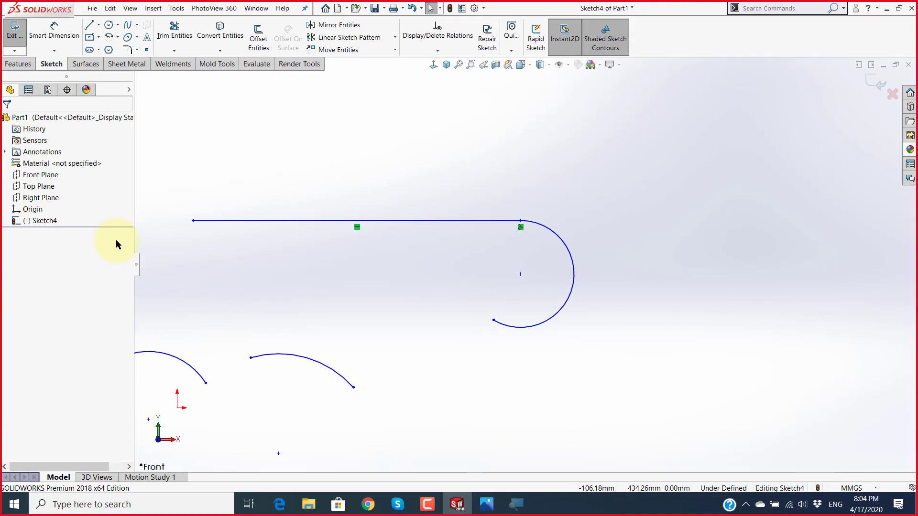
click(107, 38)
click(81, 162)
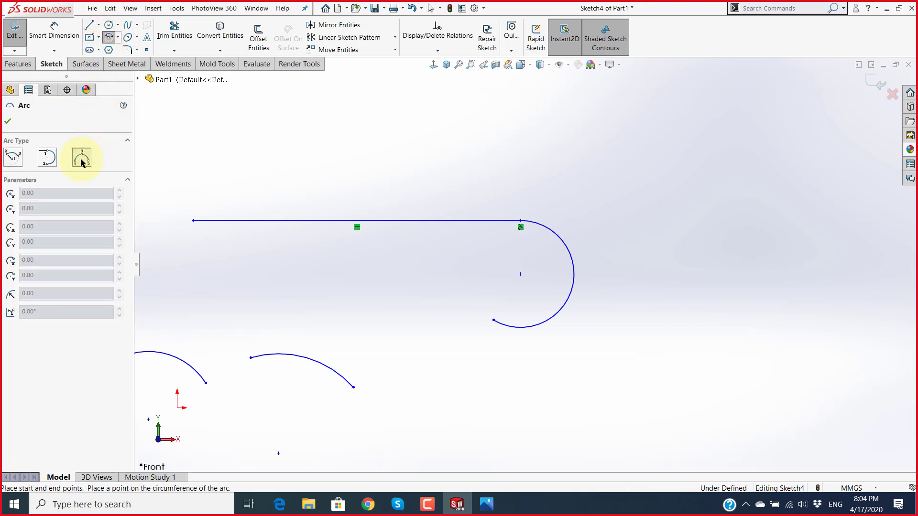
scroll(519, 308, up, 2)
scroll(526, 311, up, 4)
scroll(519, 345, down, 3)
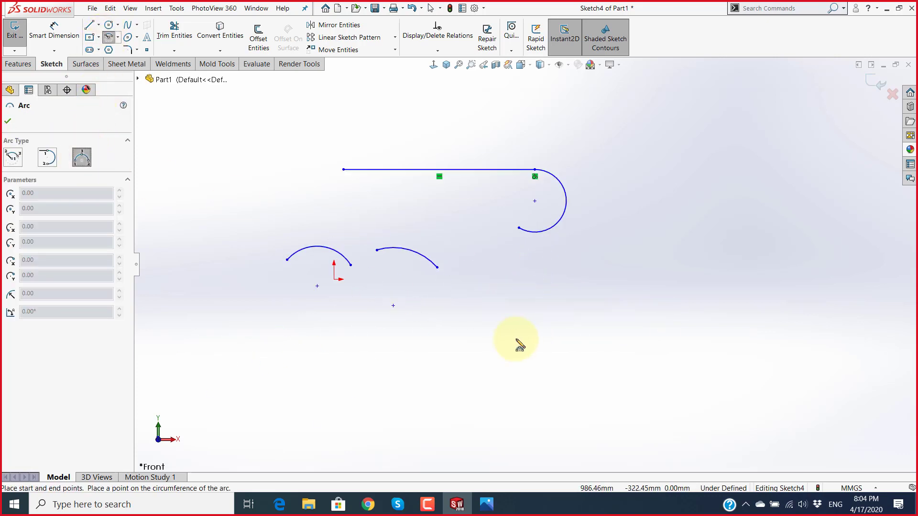
Step: Draw a large half-circle three-point arch below the hook
click(555, 347)
click(778, 336)
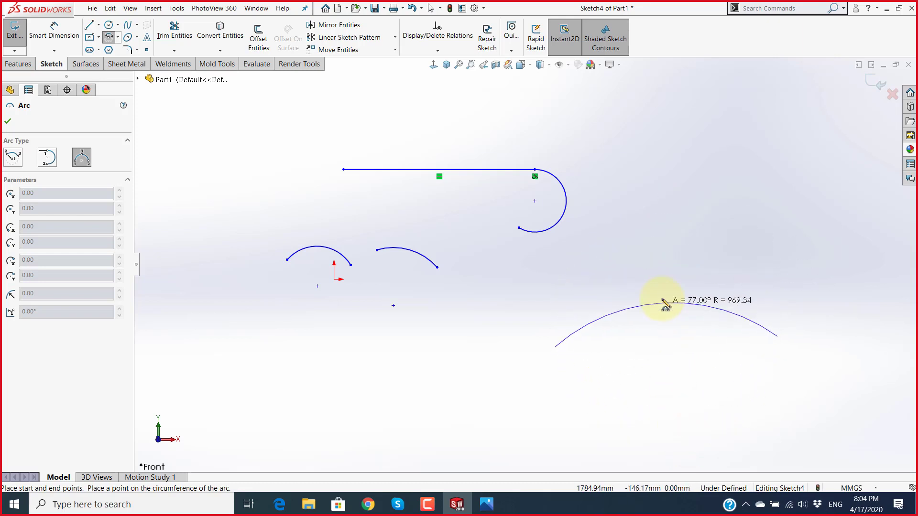
scroll(668, 318, down, 2)
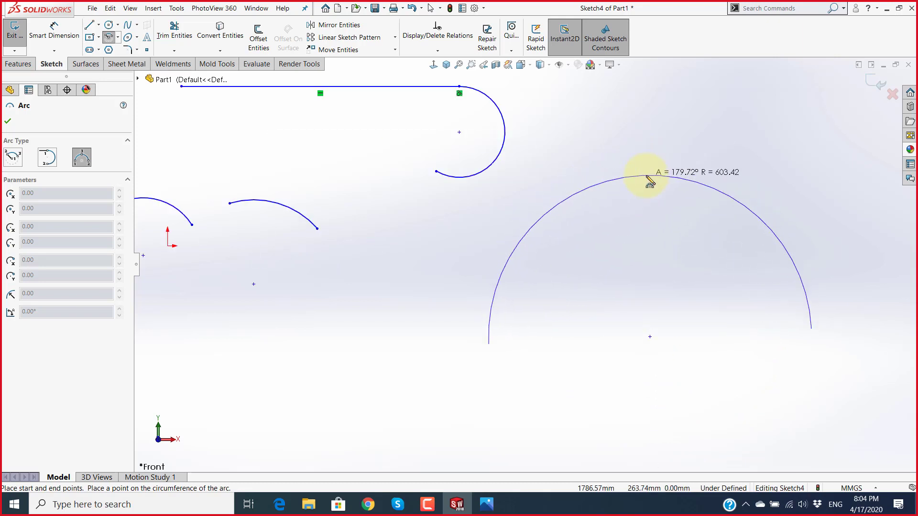
click(651, 184)
scroll(658, 335, up, 2)
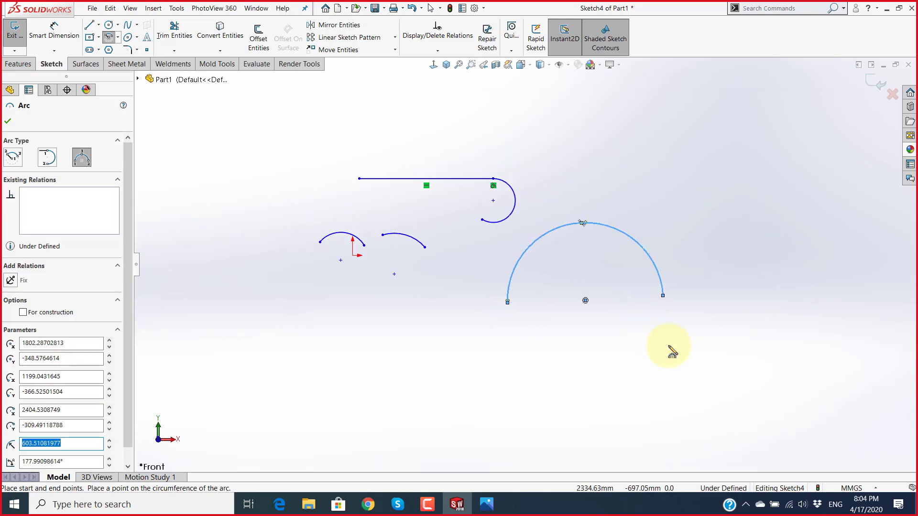
Step: Draw a long shallow arc at lower left and a small arc at lower right
click(319, 371)
click(443, 300)
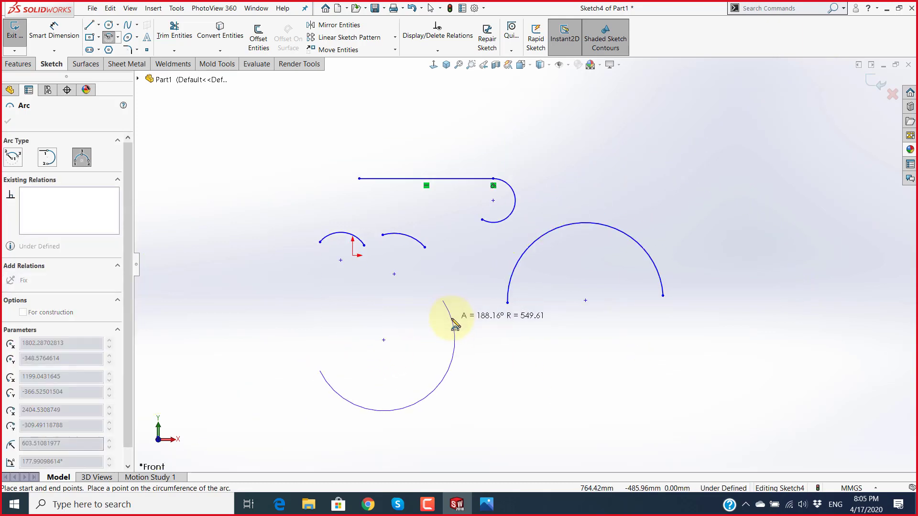
click(430, 318)
click(493, 376)
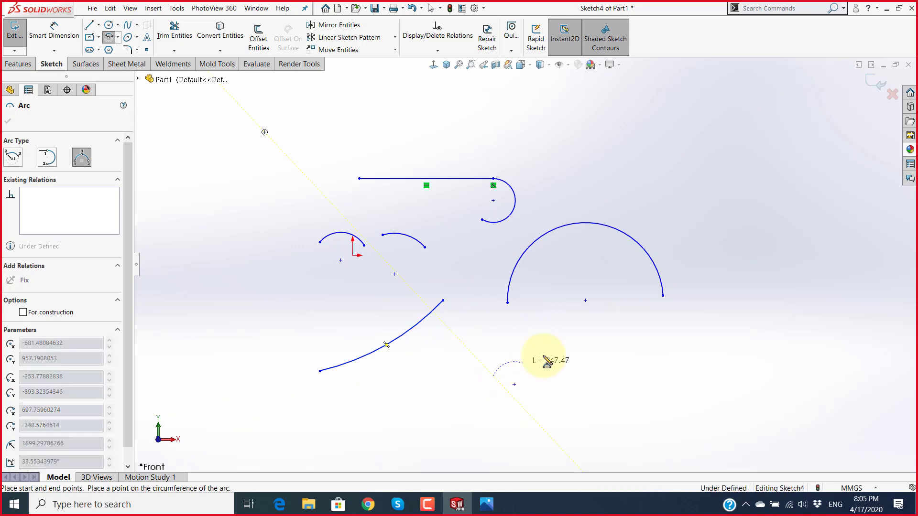
click(604, 334)
click(543, 338)
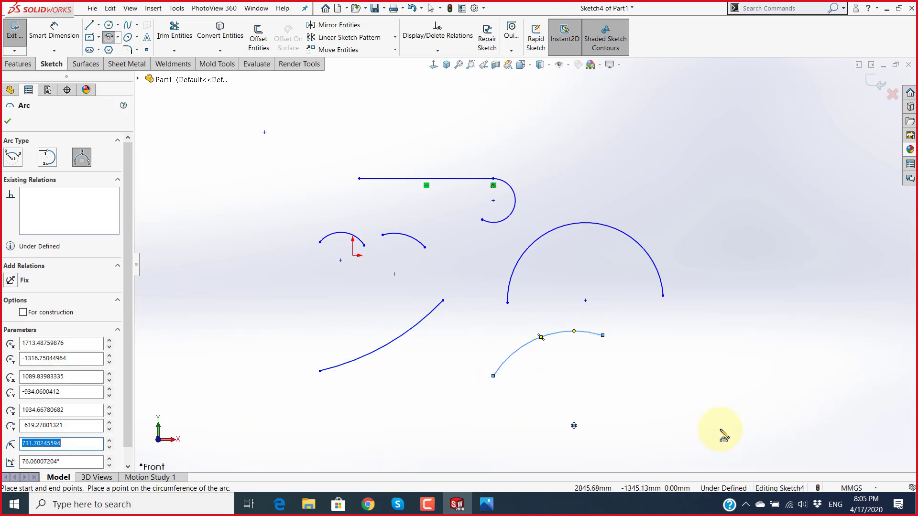
Step: Start a centrepoint arc by placing its centre and start point, then cancel it
click(13, 157)
click(270, 303)
click(198, 234)
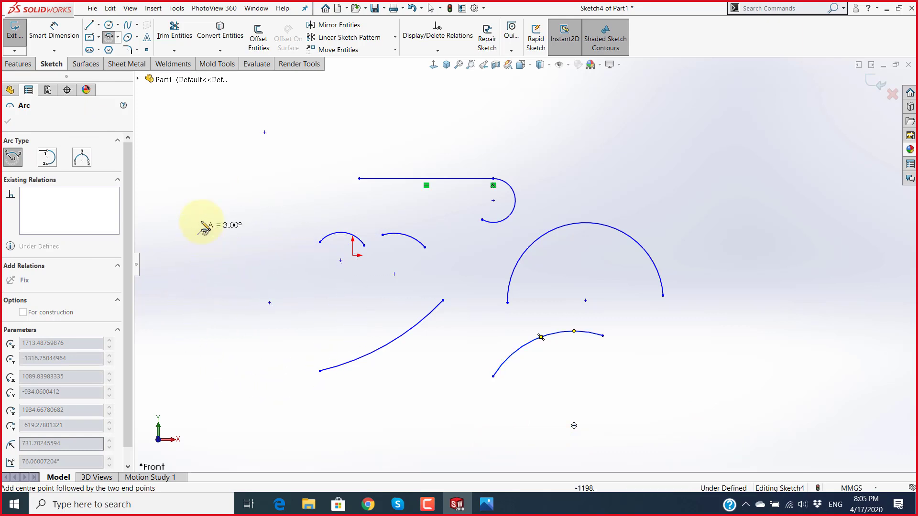
scroll(549, 365, up, 3)
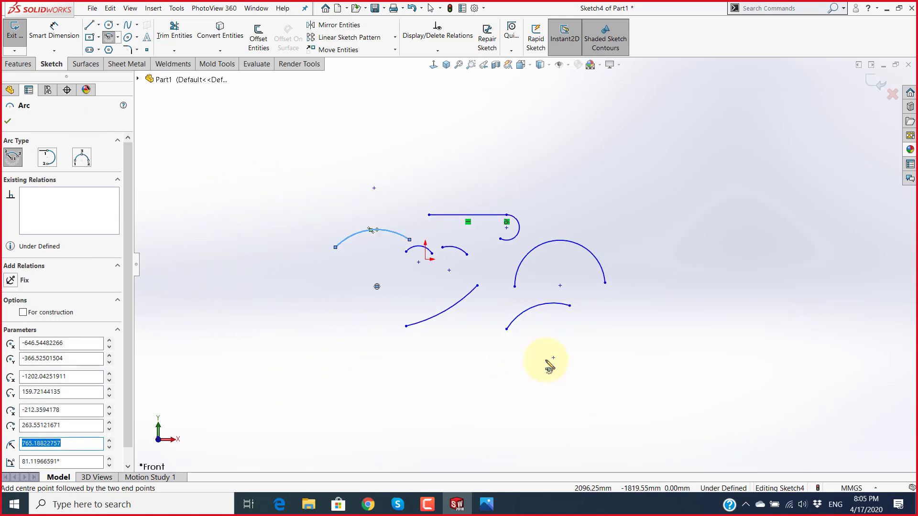
scroll(469, 242, down, 2)
key(Escape)
Step: Box-select all the remaining arcs and the line in the sketch
scroll(509, 269, up, 2)
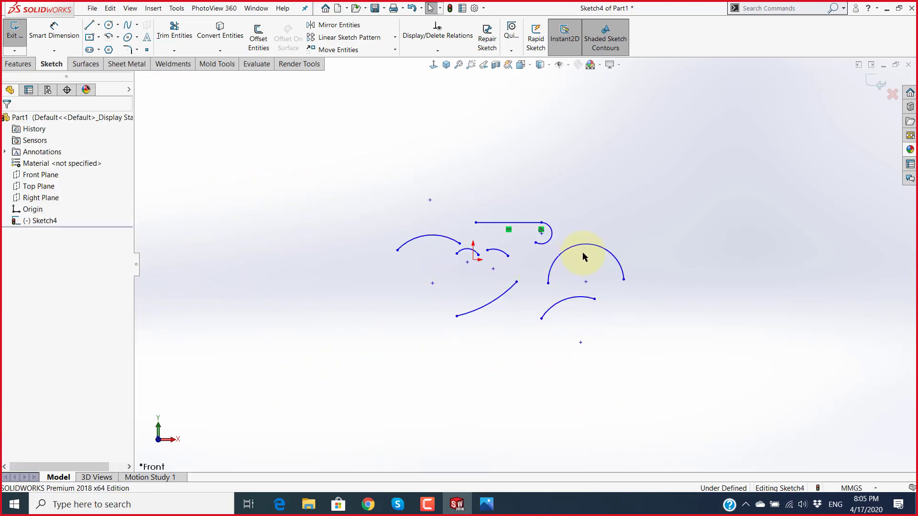
scroll(526, 287, down, 2)
scroll(475, 328, down, 1)
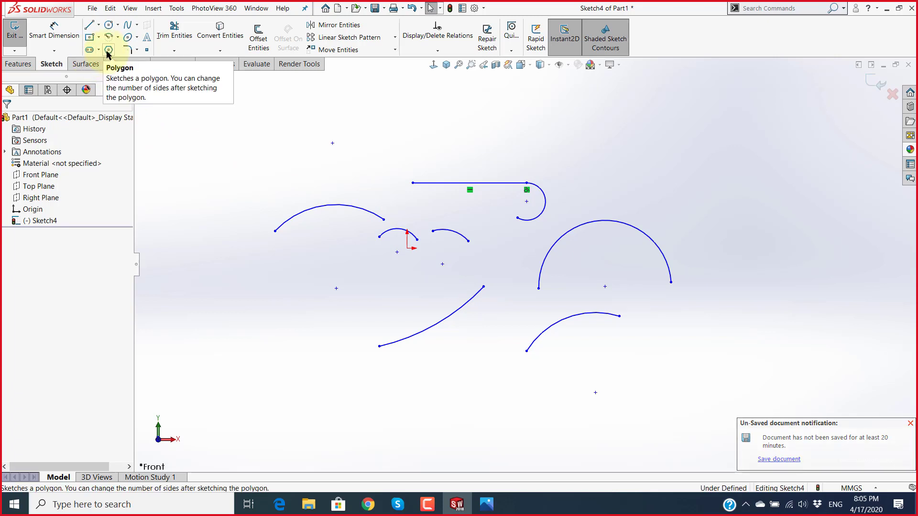
scroll(524, 264, up, 3)
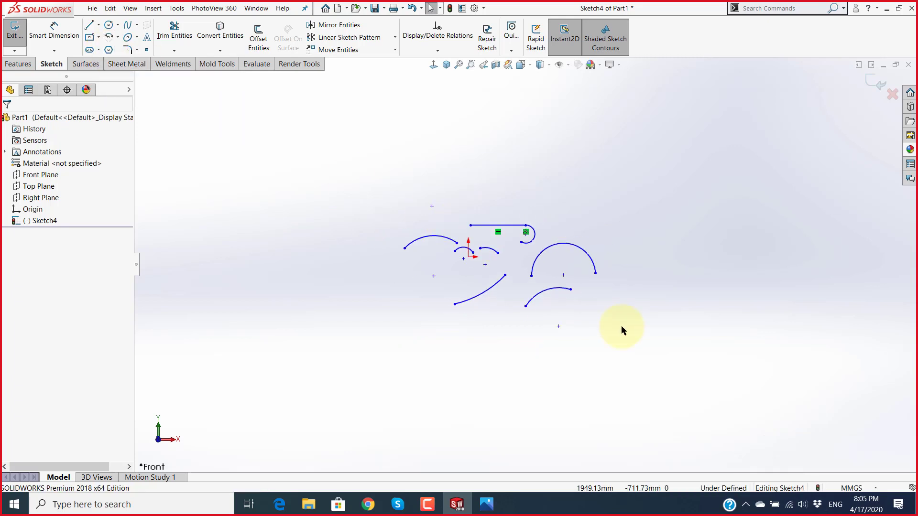
drag(664, 387, 337, 184)
Step: Delete the selected arcs and line, leaving an empty sketch, and activate the Polygon tool
key(Delete)
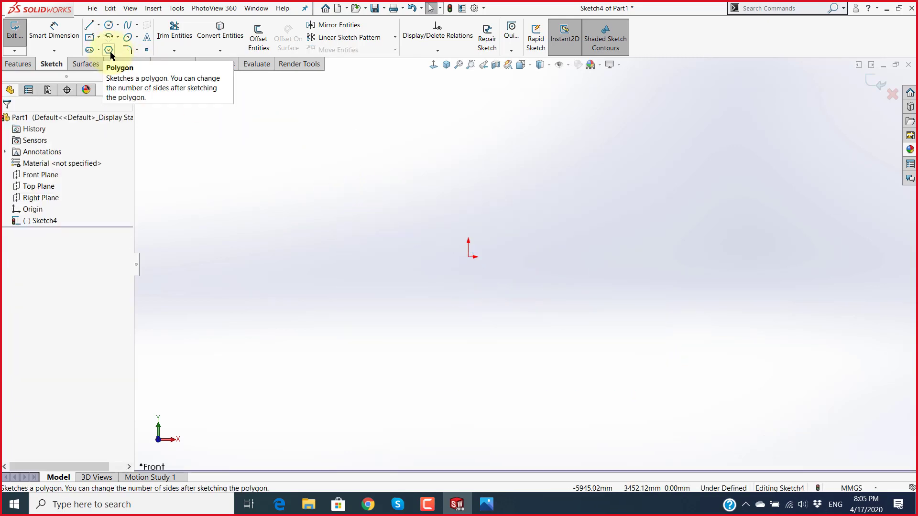
key(super+plus)
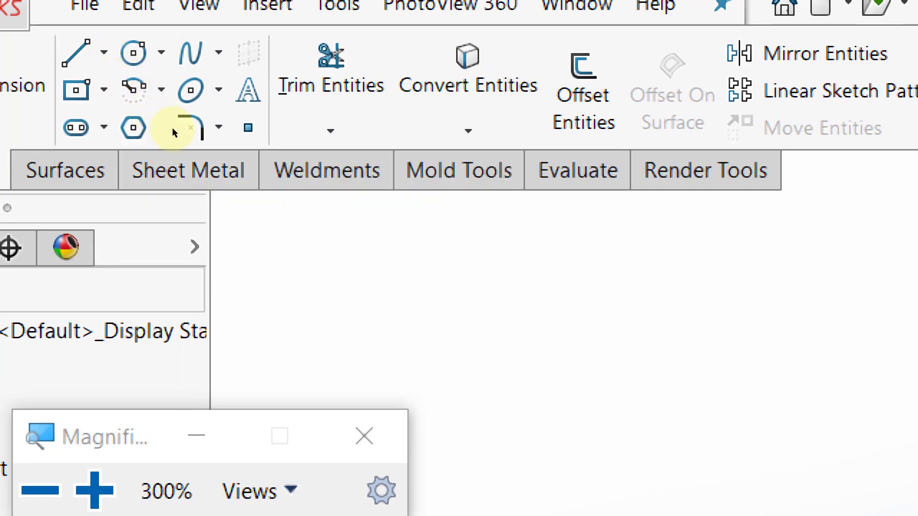
click(363, 435)
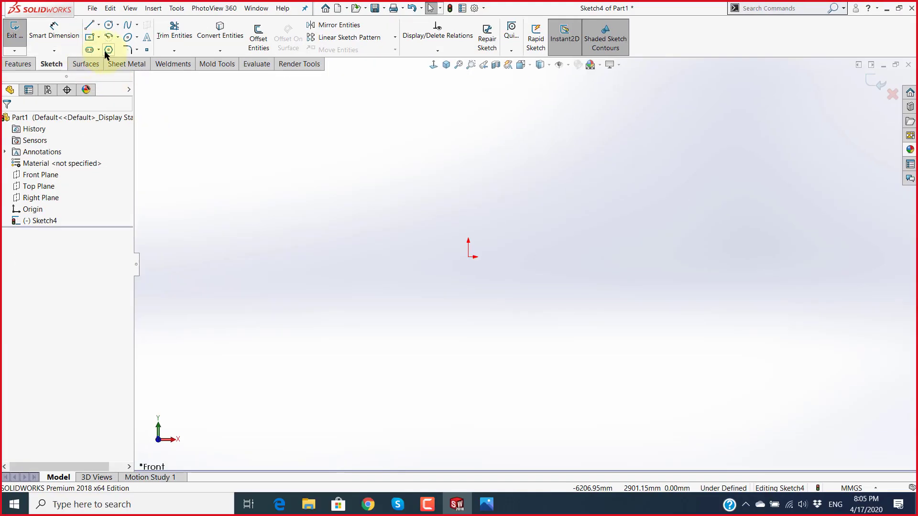
click(106, 52)
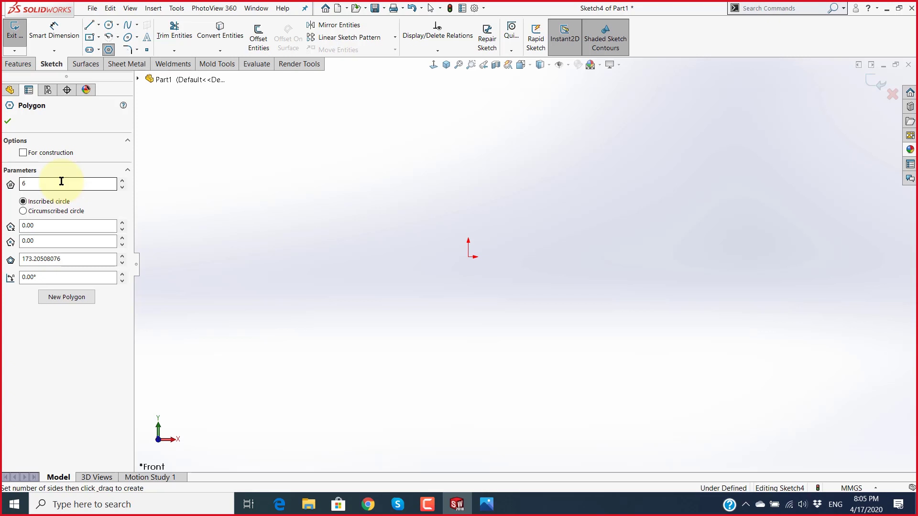
Step: Sketch a six-sided polygon up and left of the origin with an inscribed construction circle
click(61, 182)
key(super+plus)
key(super+plus)
key(super+plus)
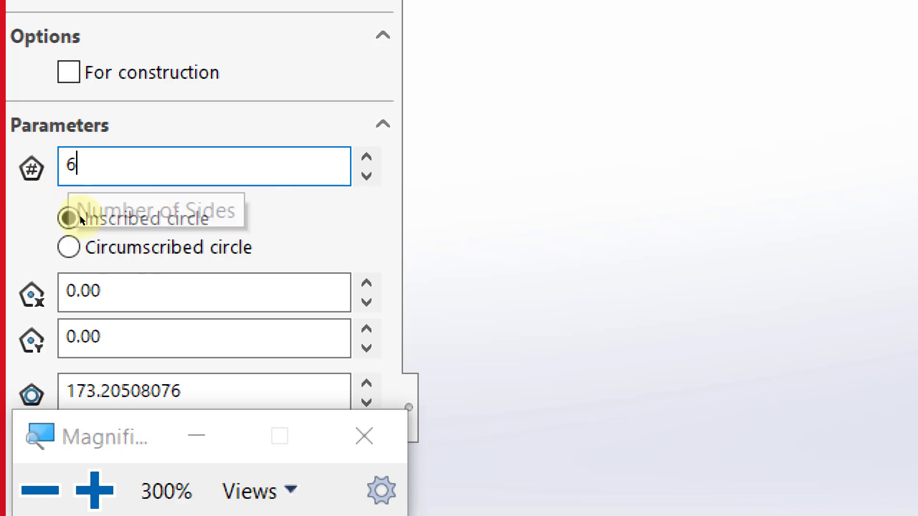
key(super+Escape)
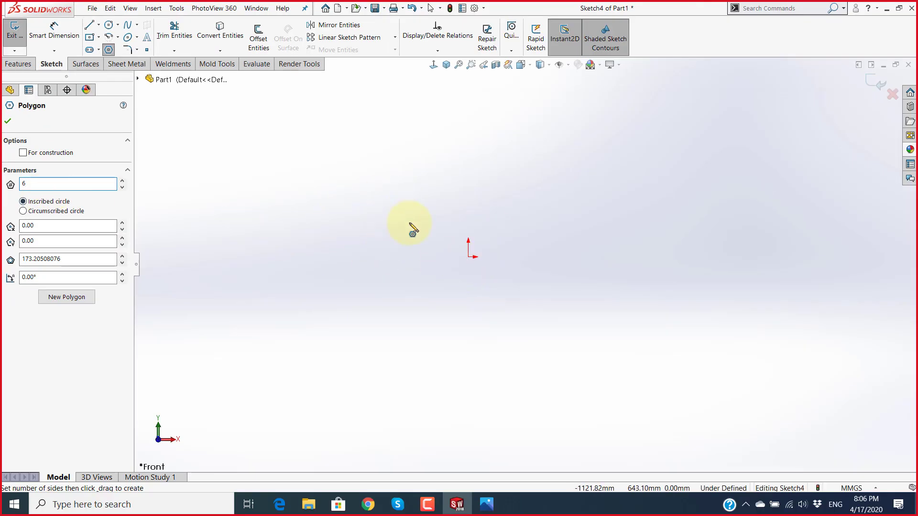
drag(410, 222, 436, 160)
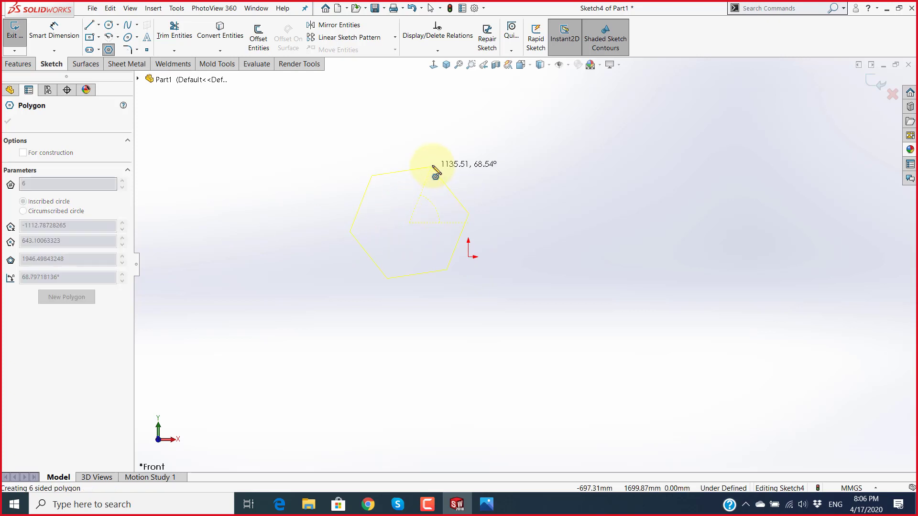
scroll(450, 227, down, 2)
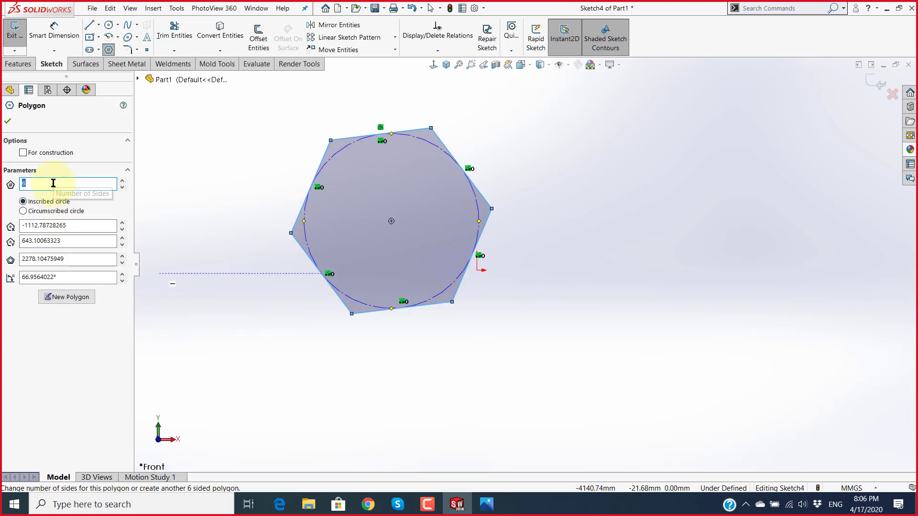
text(8)
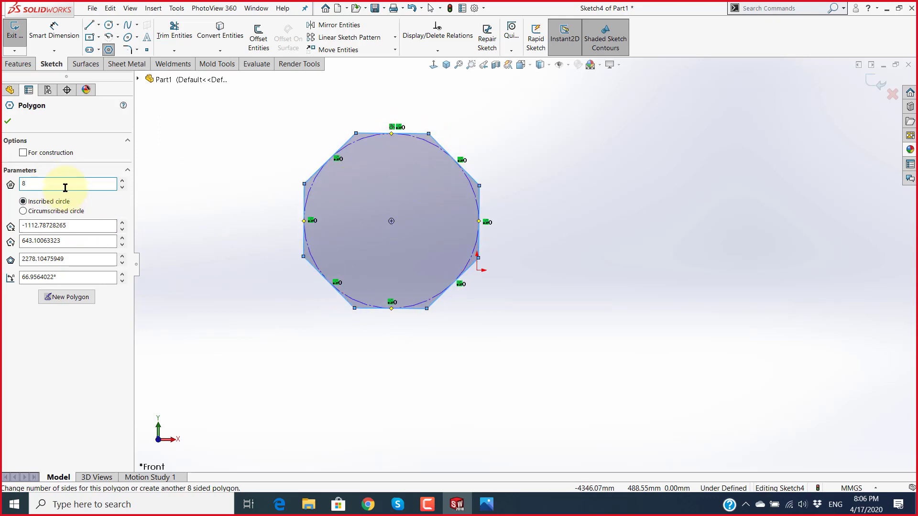
text(4)
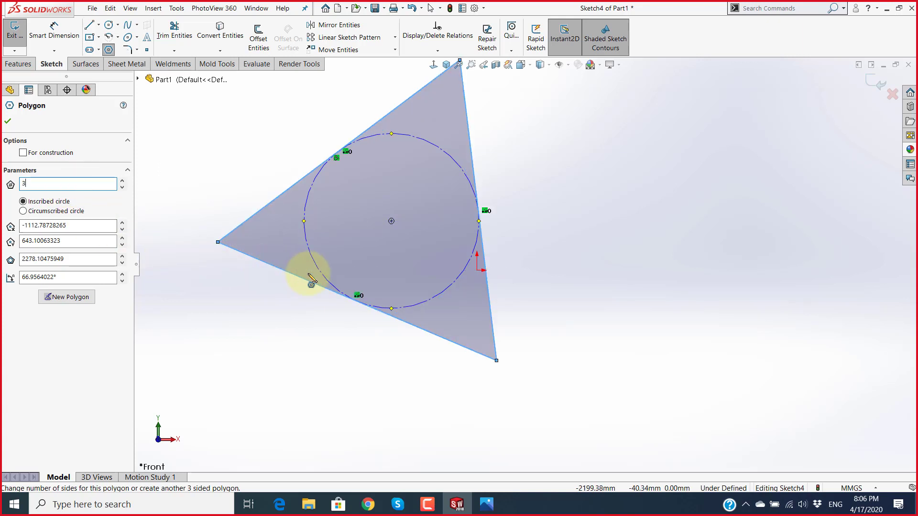
scroll(307, 273, up, 3)
double_click(61, 187)
text(12)
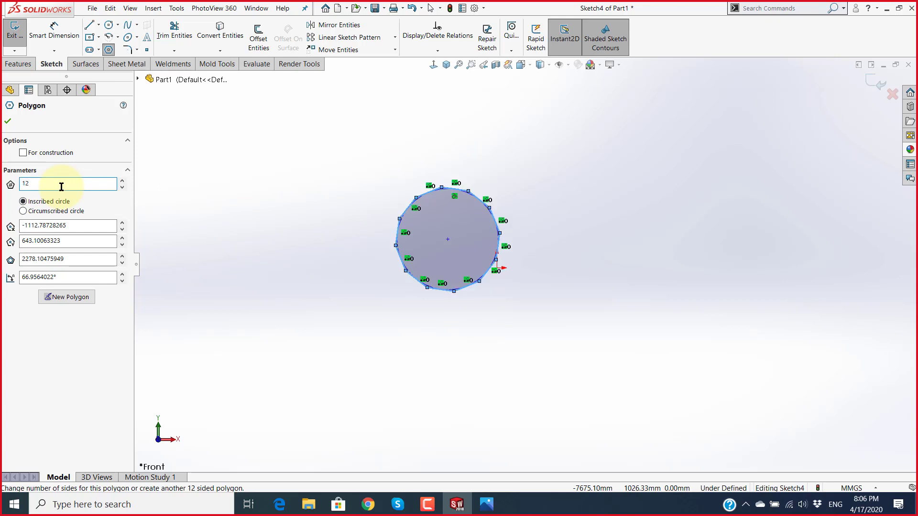
scroll(455, 225, down, 2)
scroll(407, 286, down, 2)
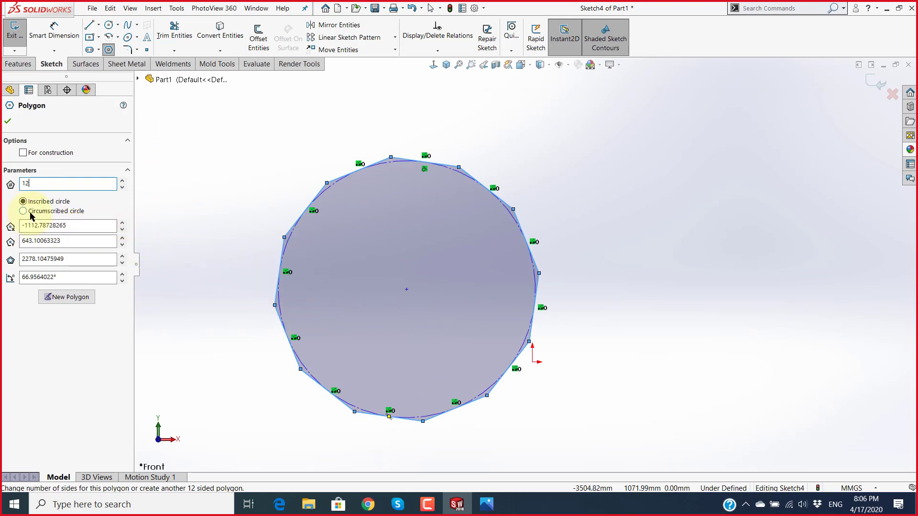
key(super+plus)
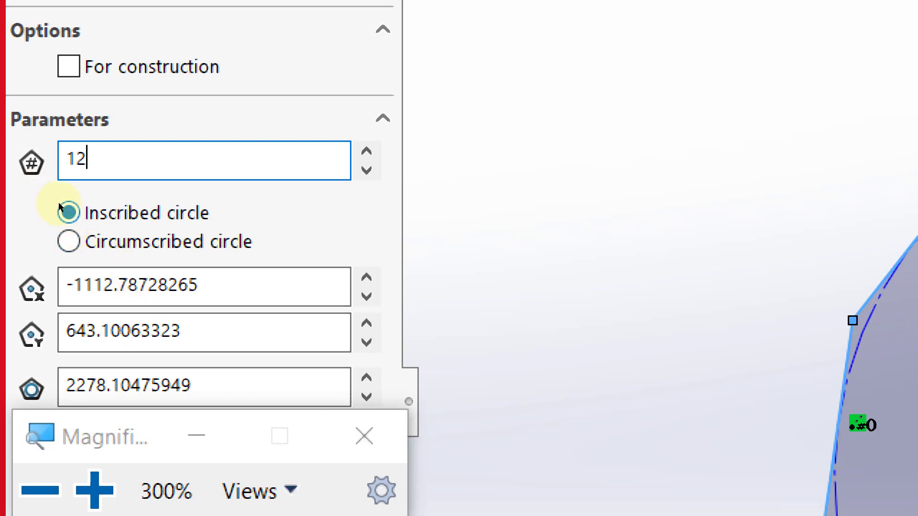
key(super+Escape)
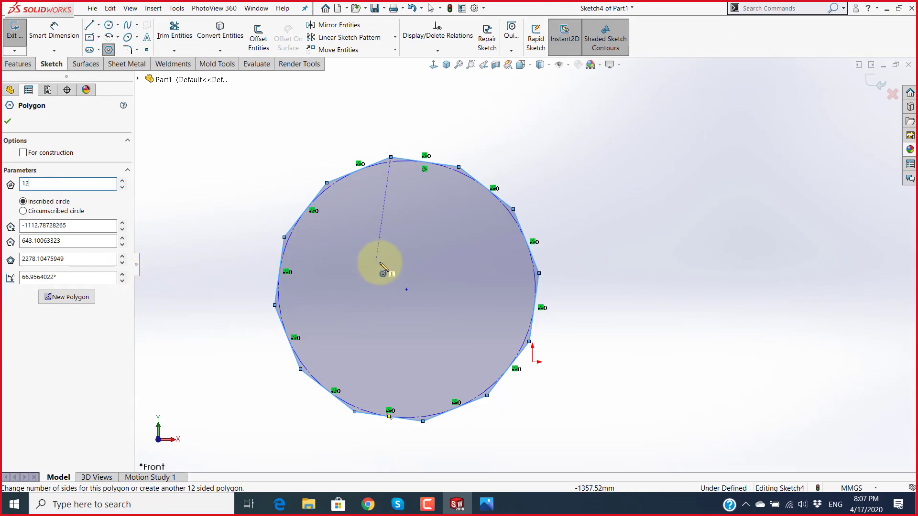
scroll(380, 263, down, 3)
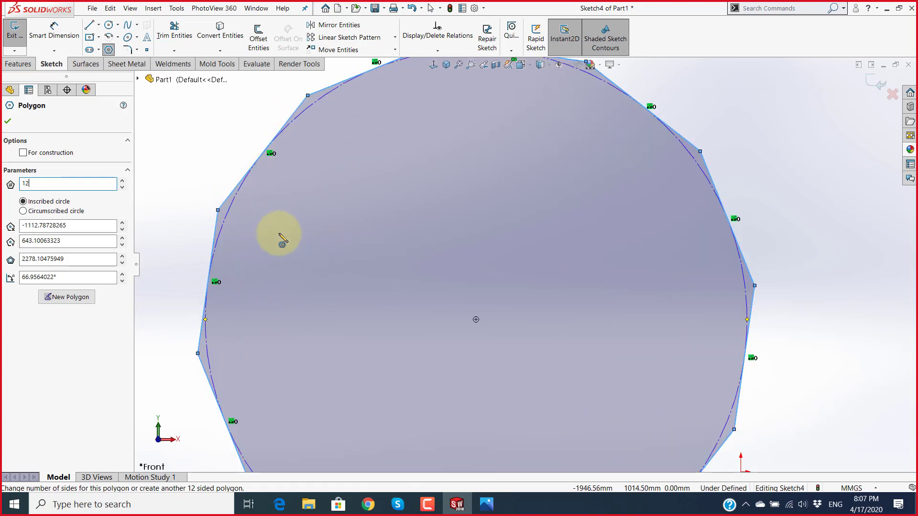
scroll(425, 298, up, 3)
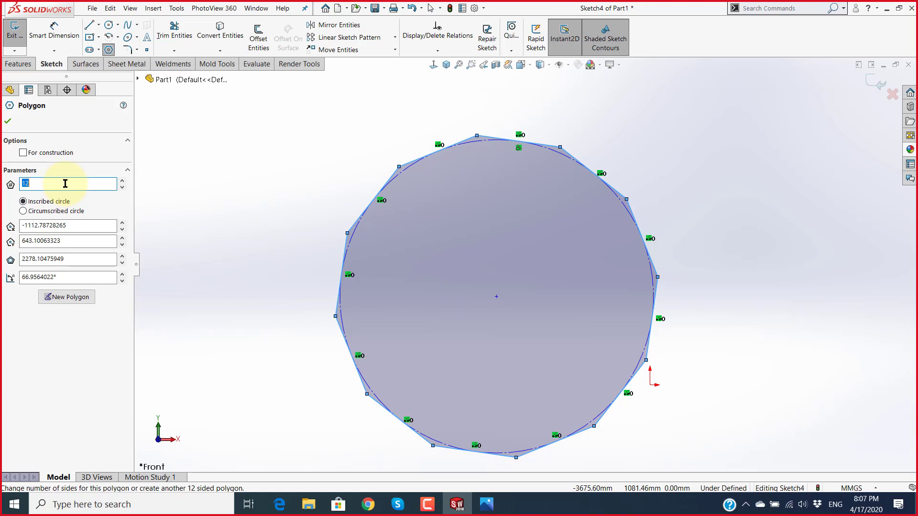
text(6)
scroll(544, 206, down, 2)
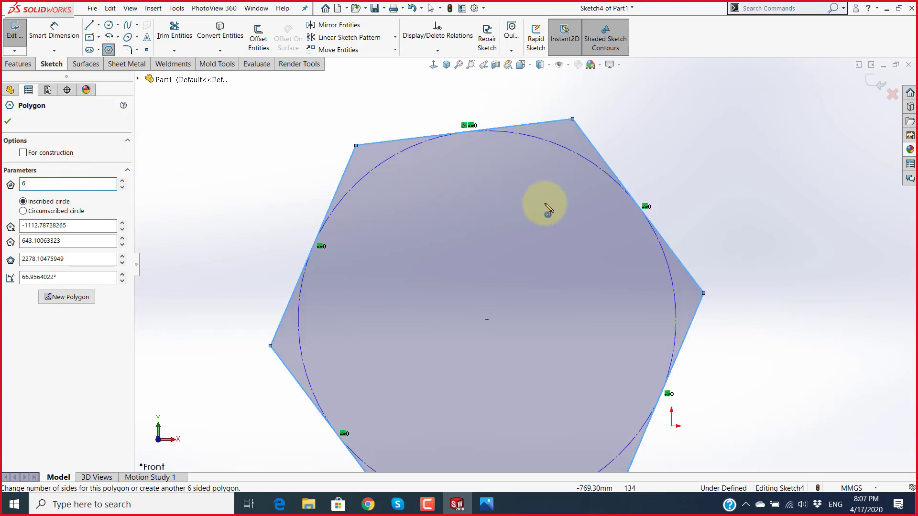
scroll(542, 251, up, 2)
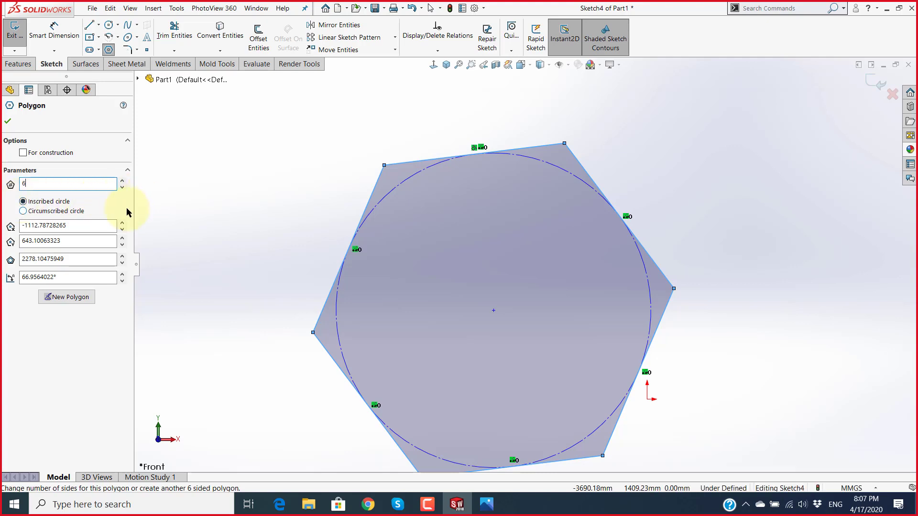
Step: Switch the hexagon to a circumscribed construction circle and confirm the polygon
key(super+plus)
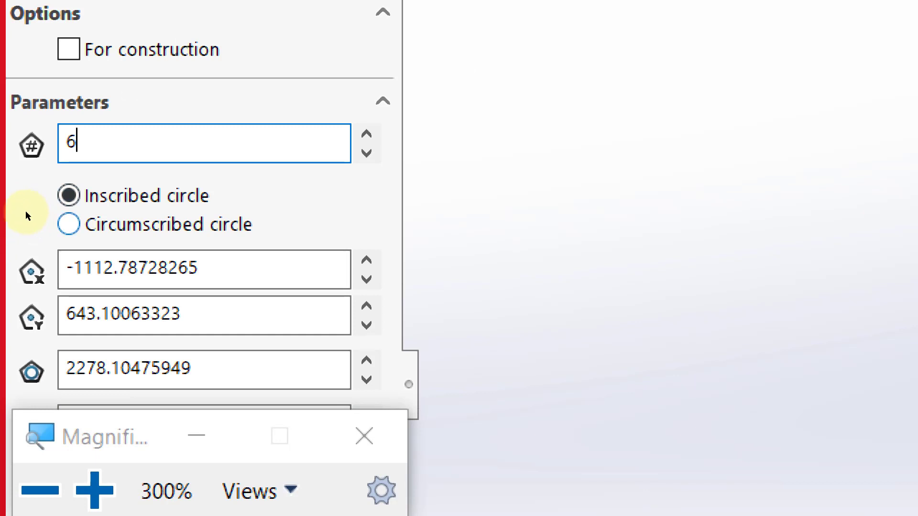
key(Tab)
key(Down)
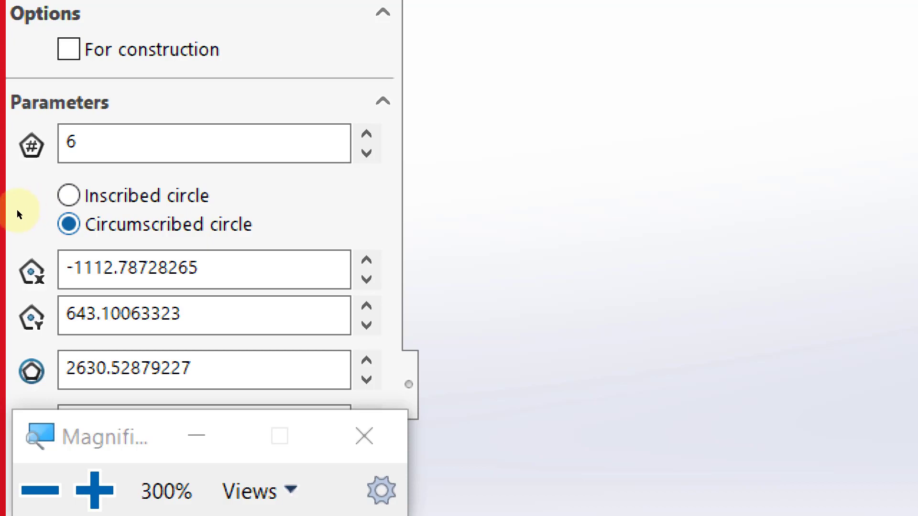
click(364, 436)
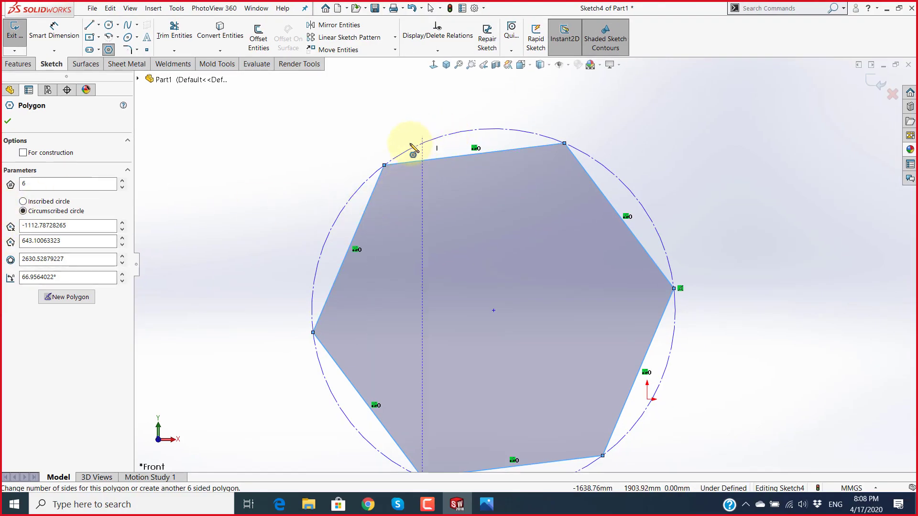
scroll(460, 253, up, 3)
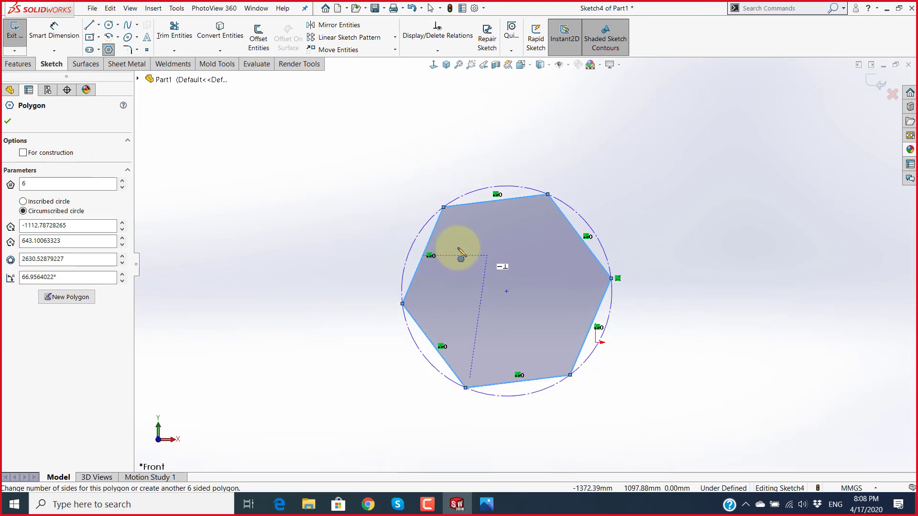
scroll(555, 261, down, 2)
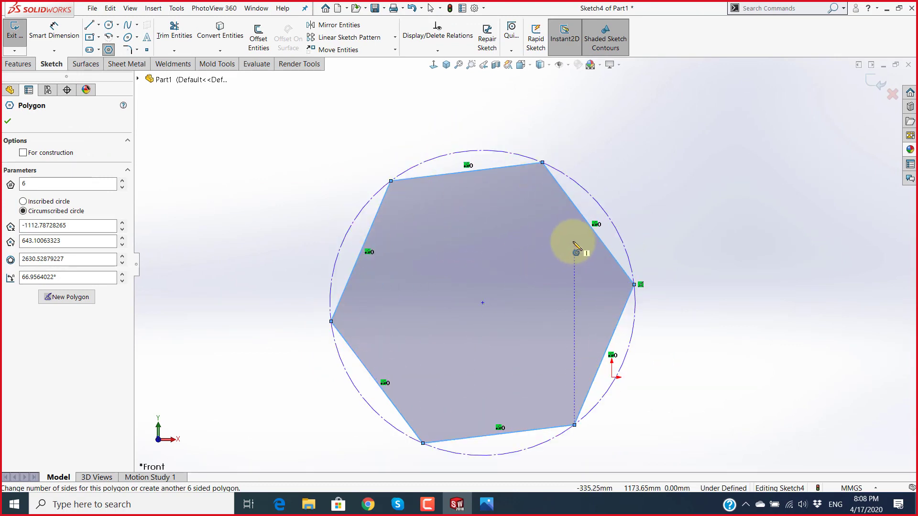
click(22, 202)
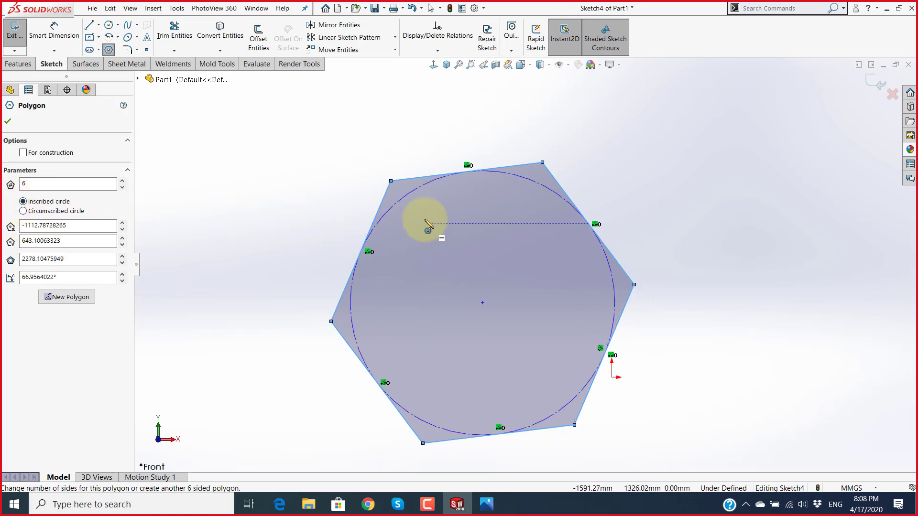
click(22, 211)
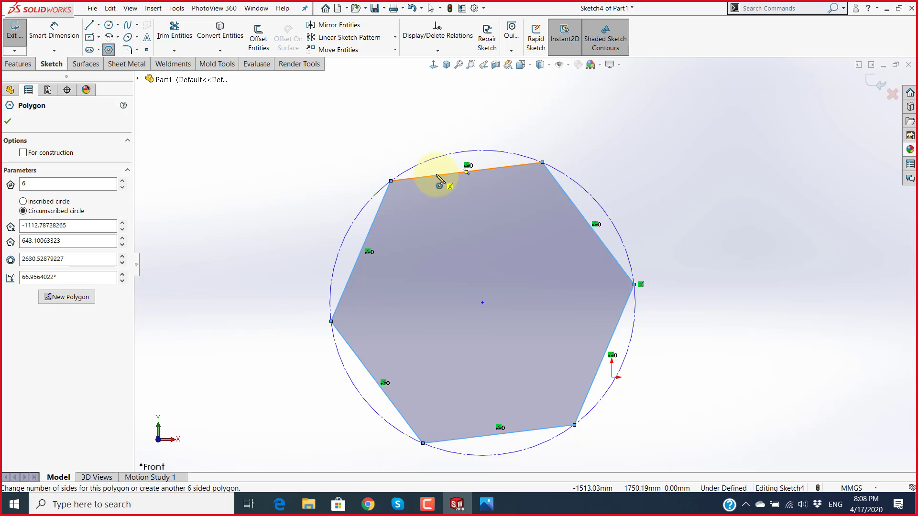
click(23, 201)
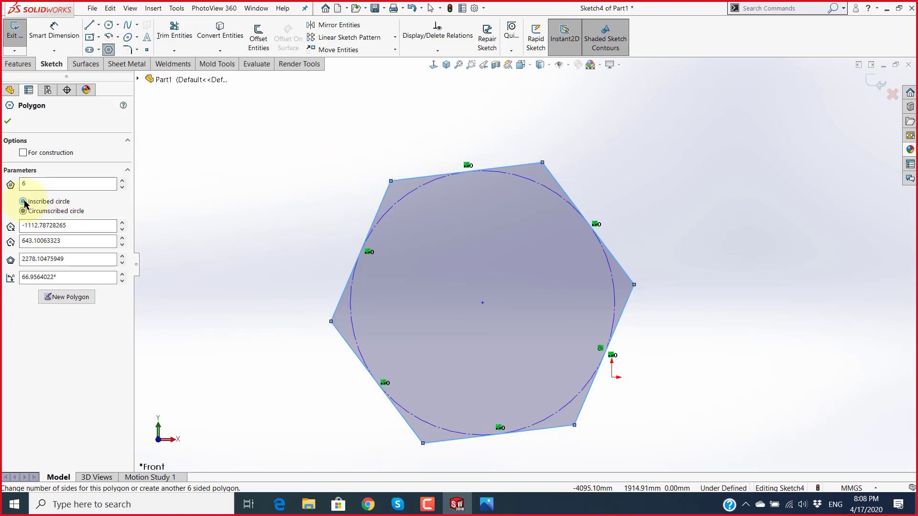
click(23, 211)
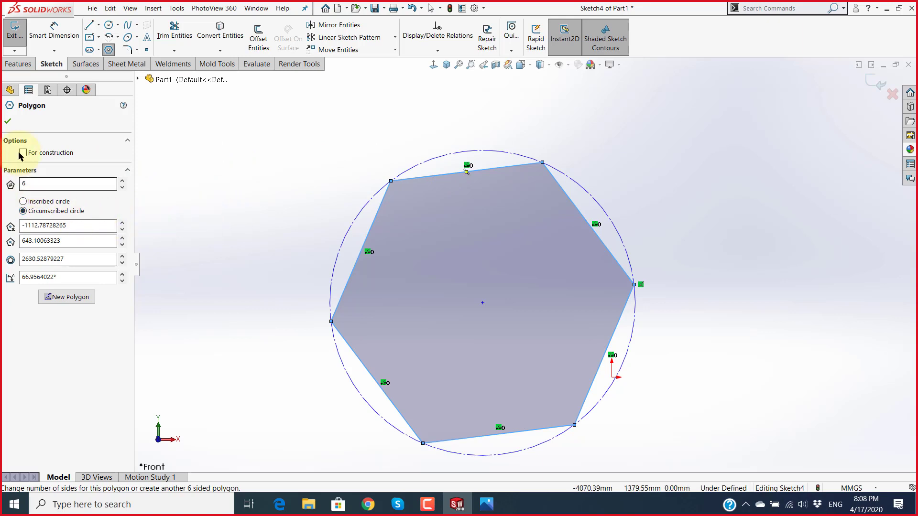
click(7, 121)
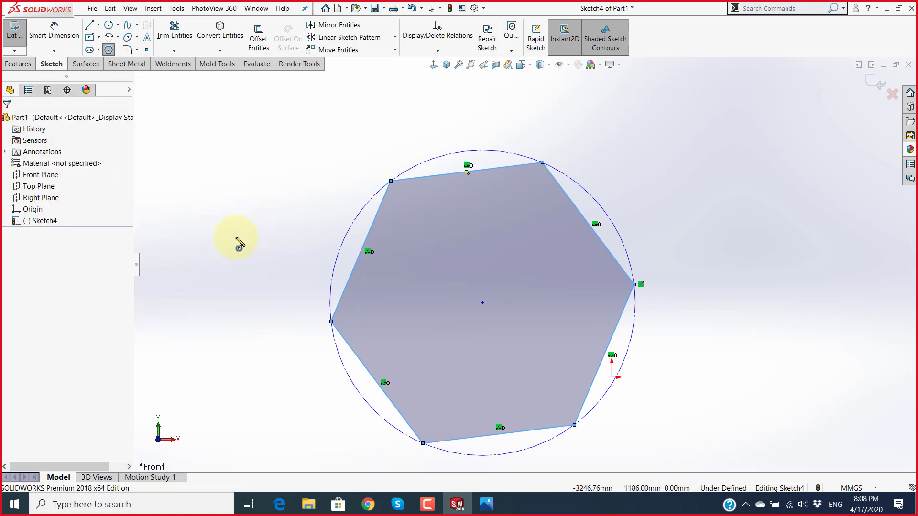
key(Escape)
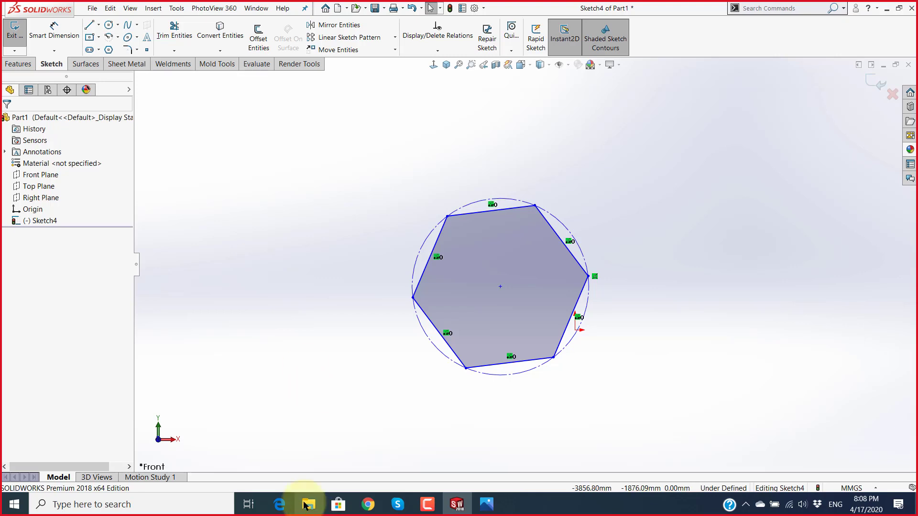
click(309, 504)
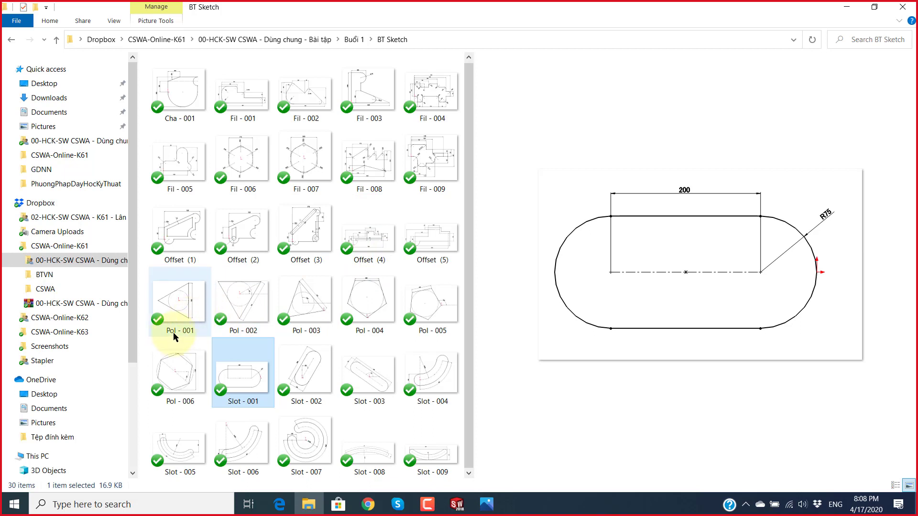
click(188, 316)
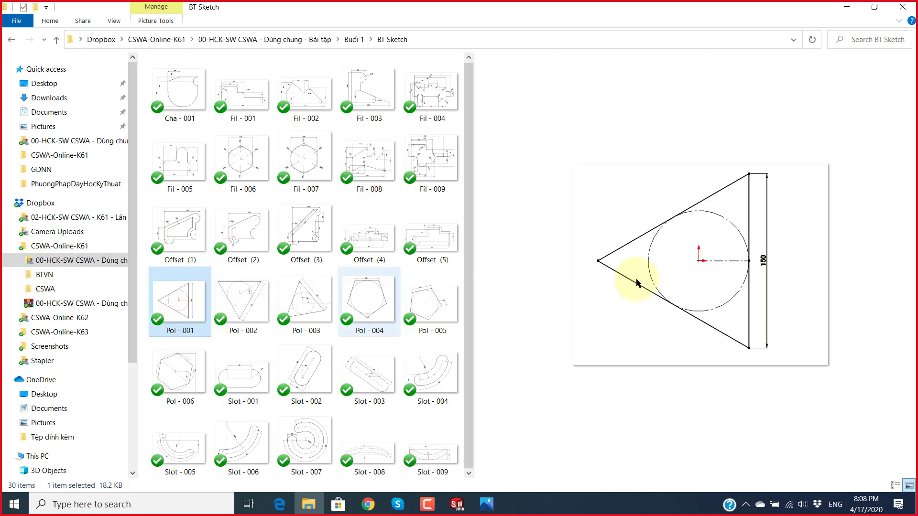
click(253, 302)
click(316, 301)
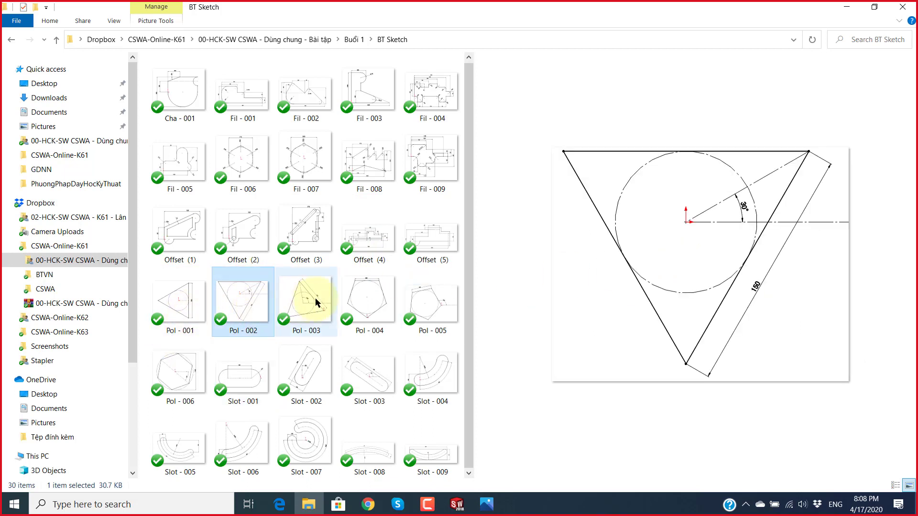
click(359, 299)
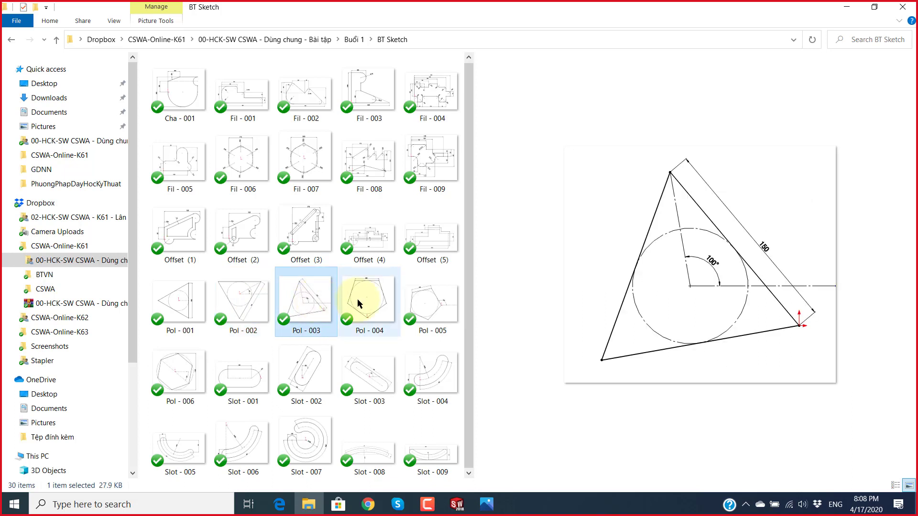
click(409, 301)
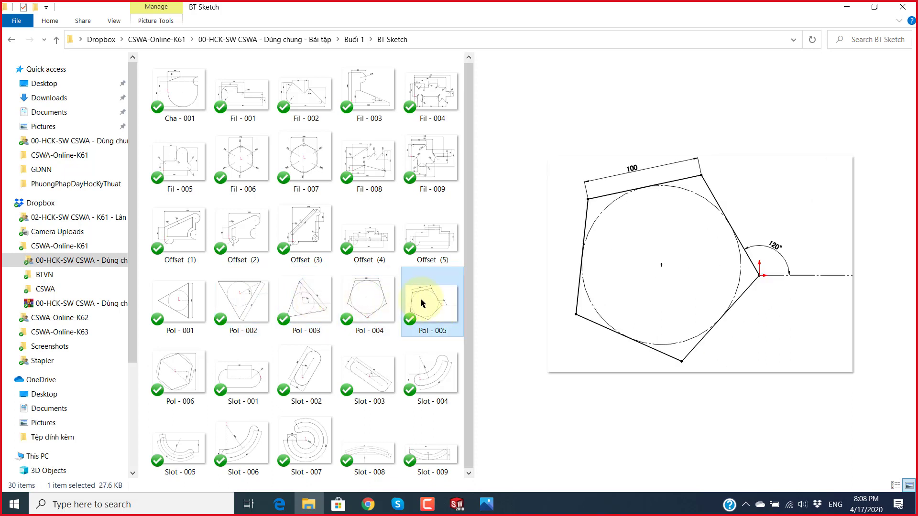
click(184, 379)
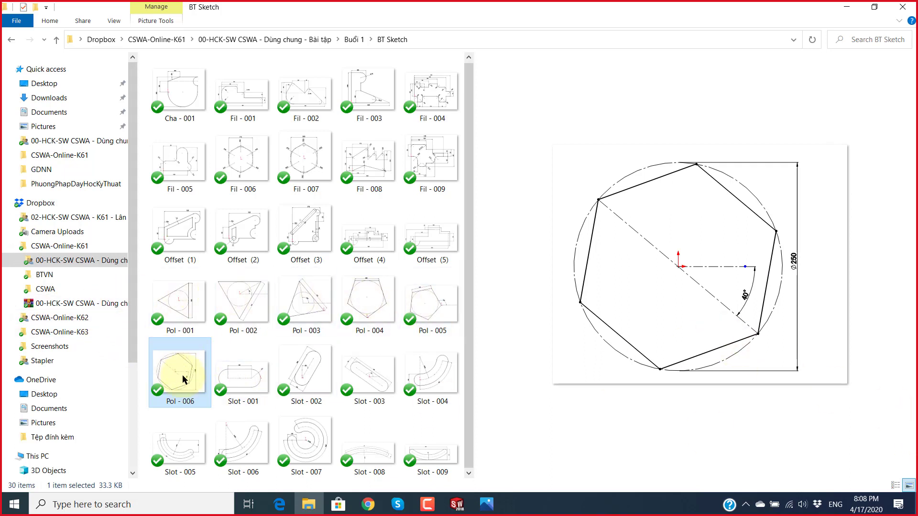
mouse_move(242, 301)
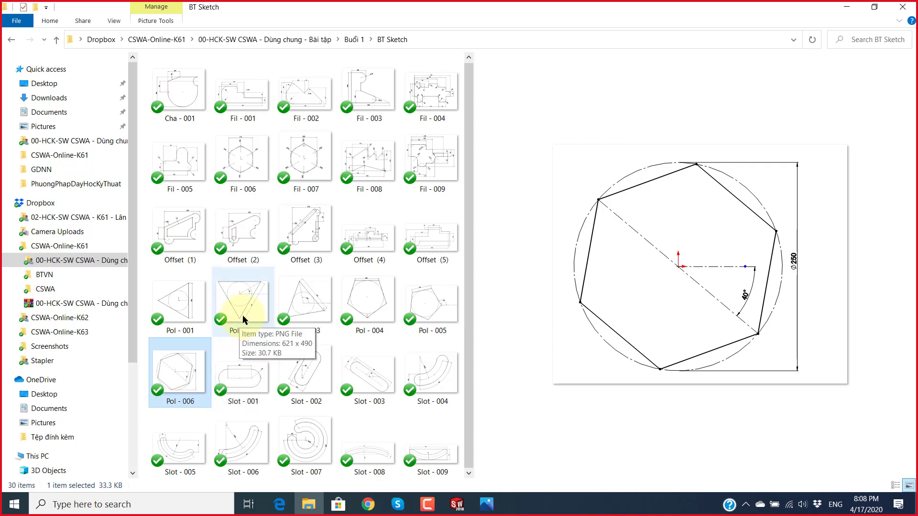
click(242, 299)
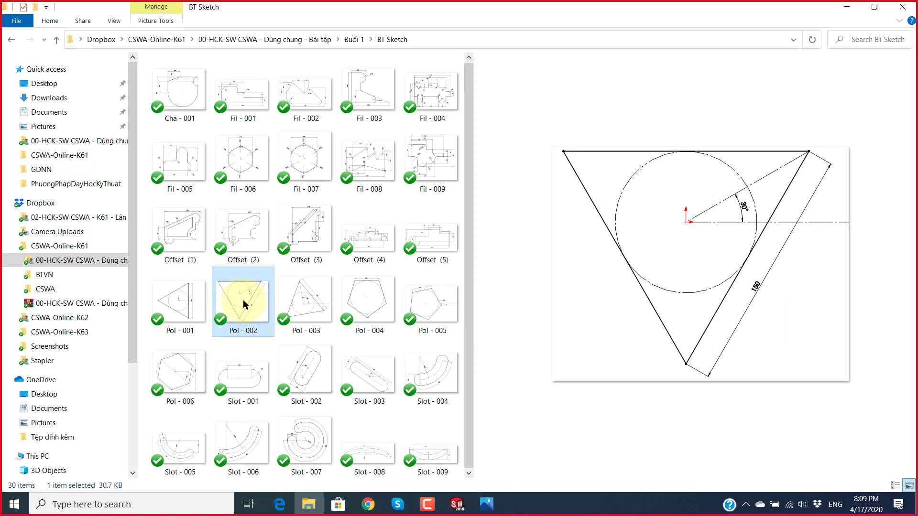
click(299, 313)
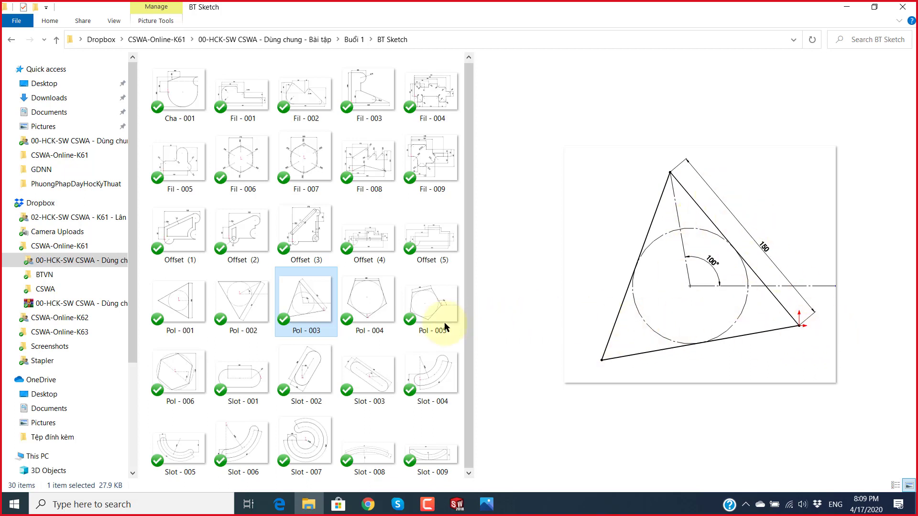
click(487, 504)
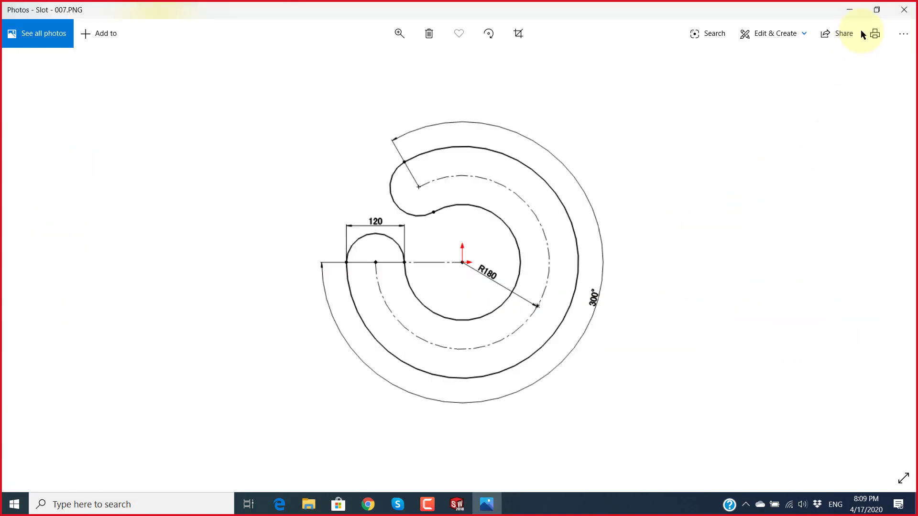
click(905, 9)
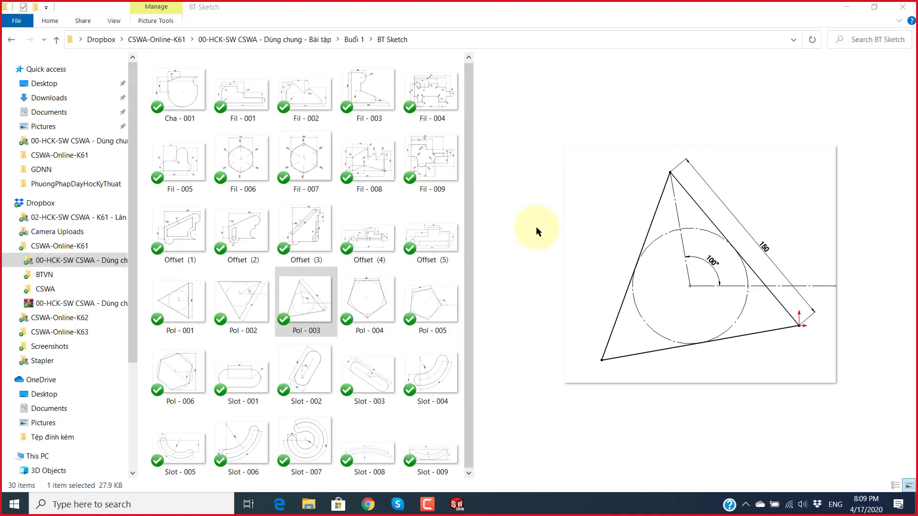
double_click(303, 310)
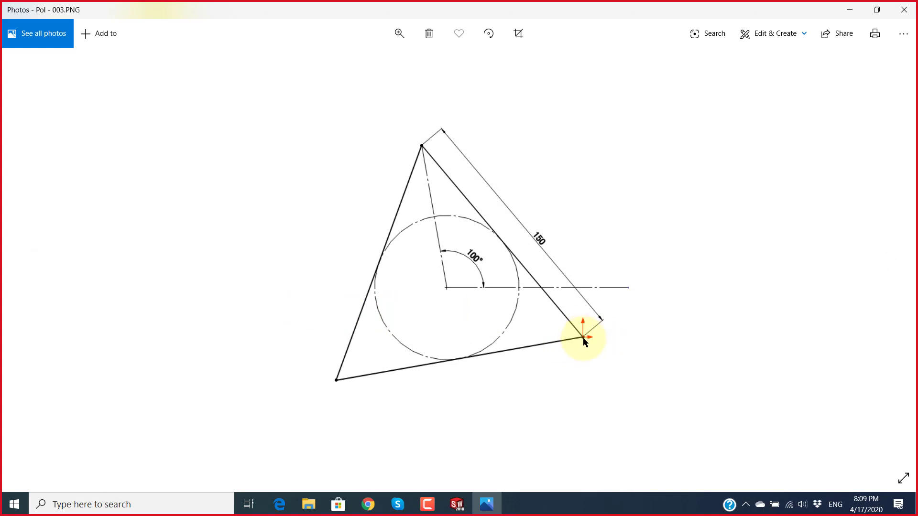
key(alt+Tab)
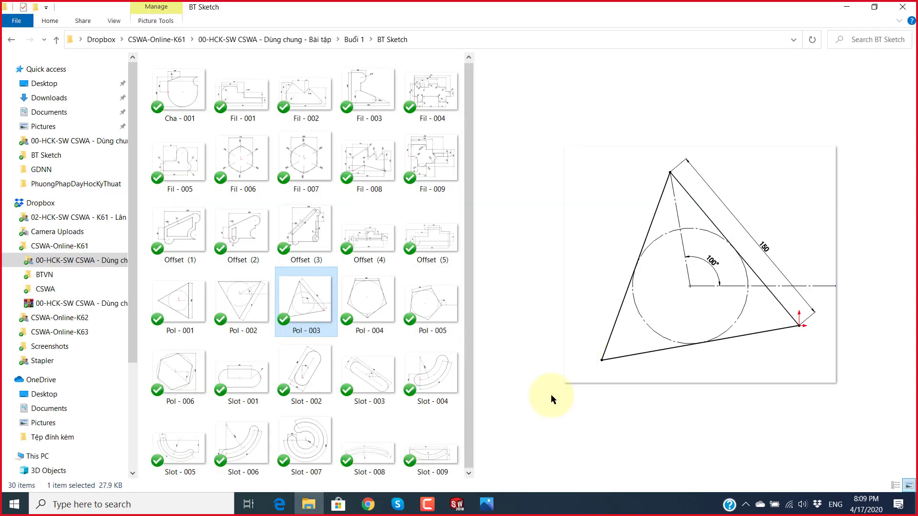
click(457, 505)
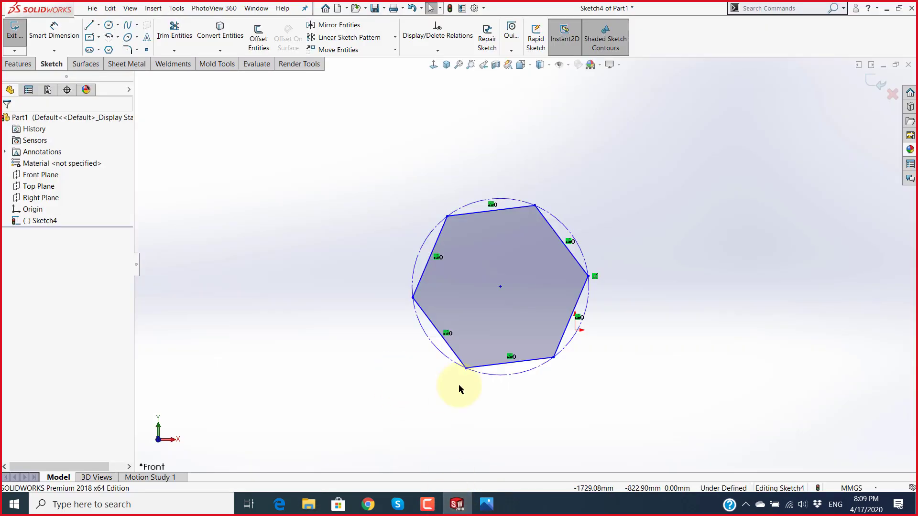
Step: Box-select and delete the hexagon and its construction circle
scroll(595, 373, up, 3)
mouse_move(680, 390)
mouse_down()
mouse_move(508, 287)
mouse_move(424, 199)
mouse_up()
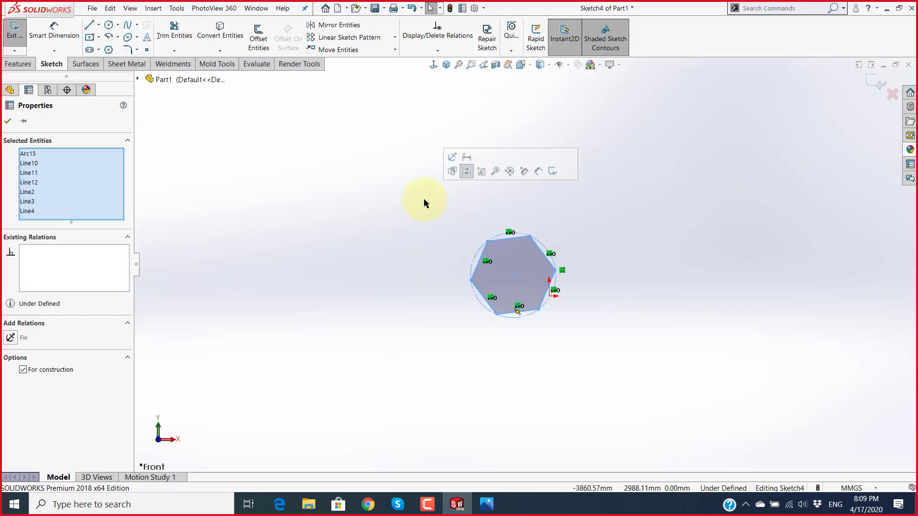
key(Delete)
scroll(550, 287, down, 1)
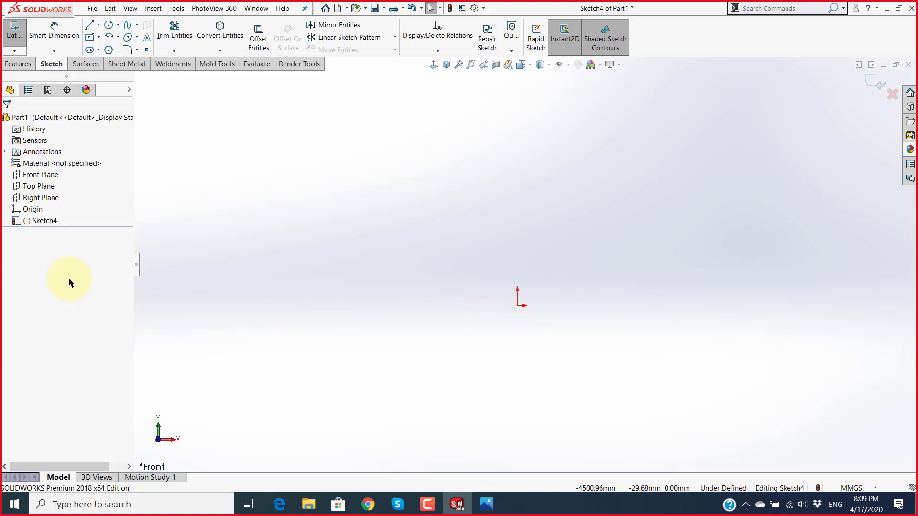
Step: Draw a three-sided polygon with a corner on the origin, following the Pol - 003 drawing
click(108, 50)
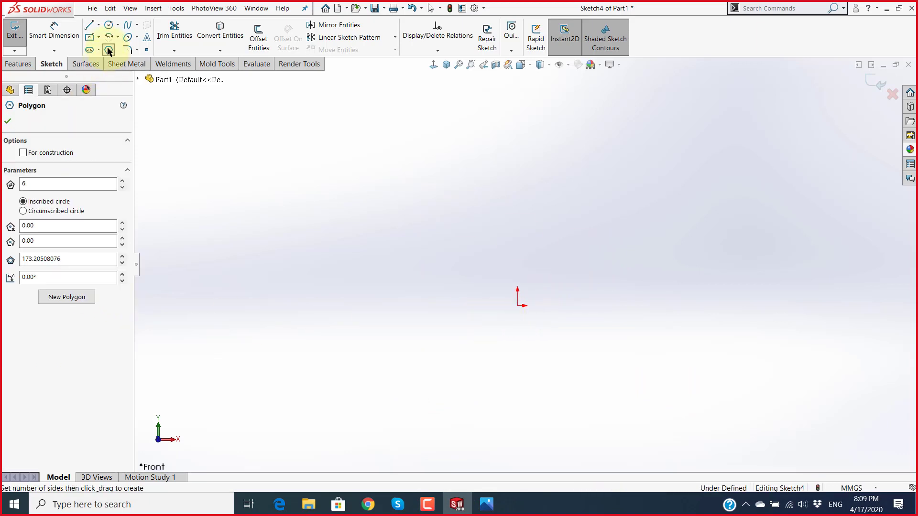
double_click(71, 185)
text(3)
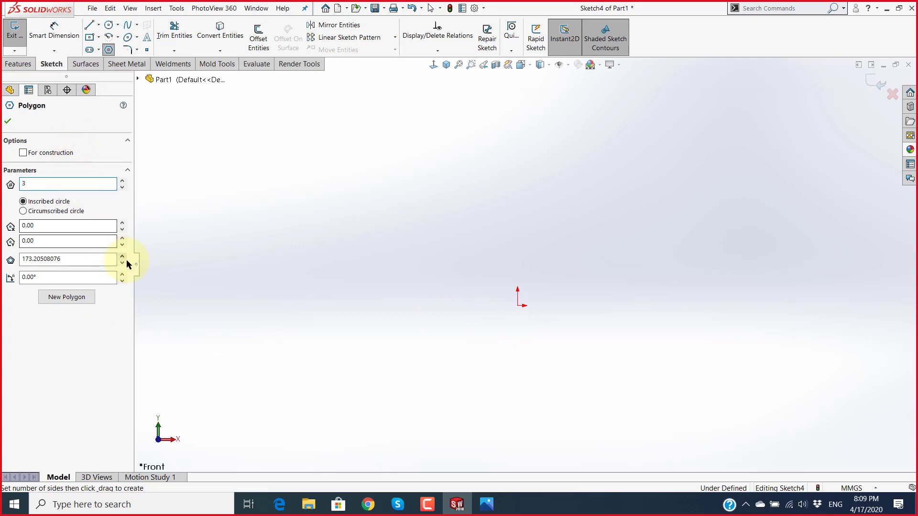
key(alt+Tab)
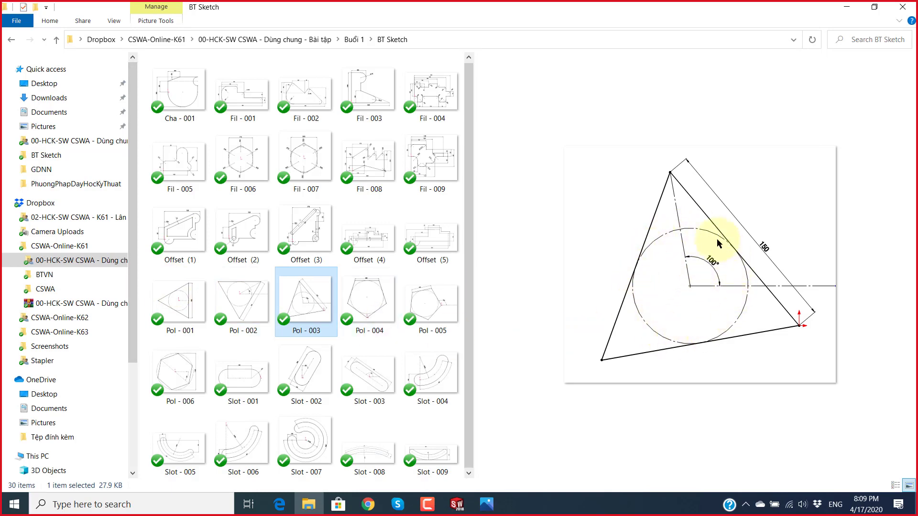
key(alt+Tab)
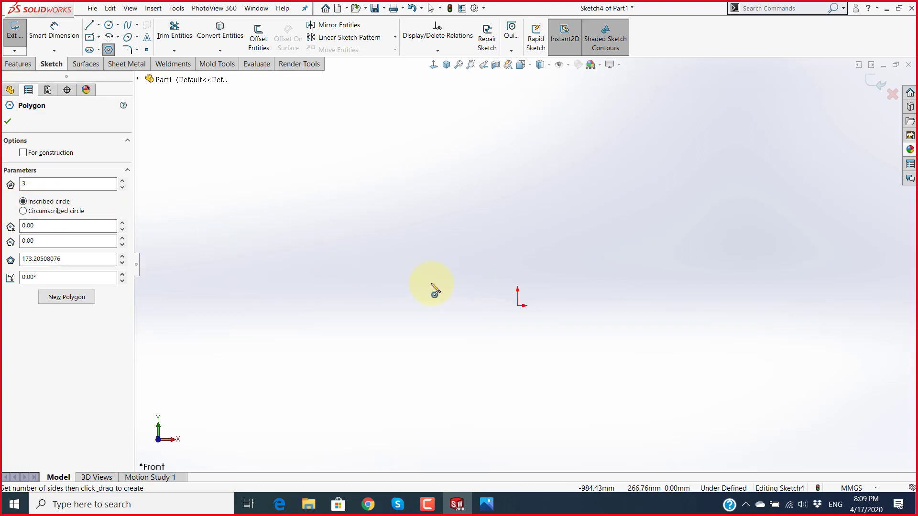
click(390, 260)
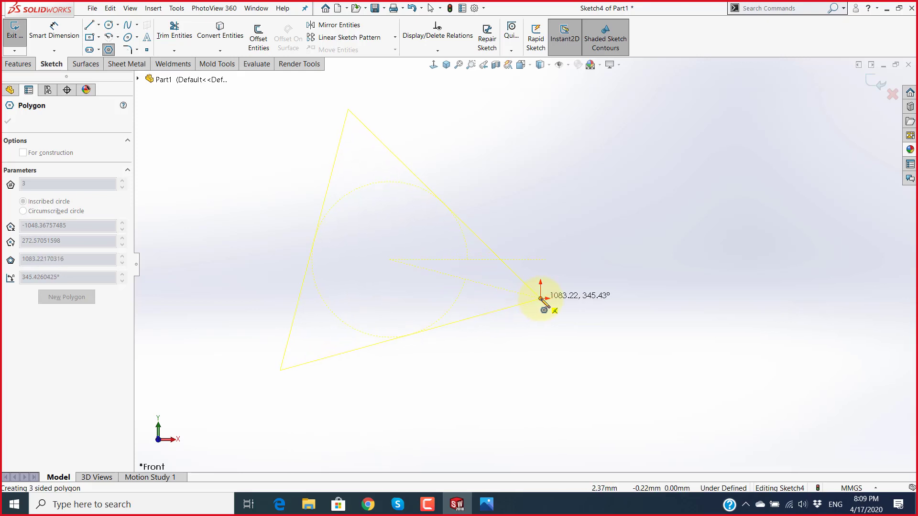
click(541, 299)
scroll(560, 397, up, 3)
scroll(478, 123, down, 2)
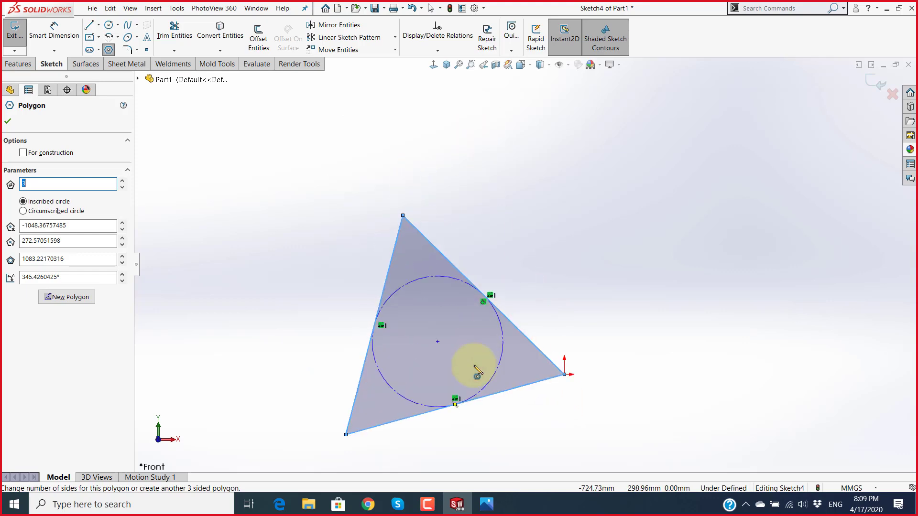
key(alt+Tab)
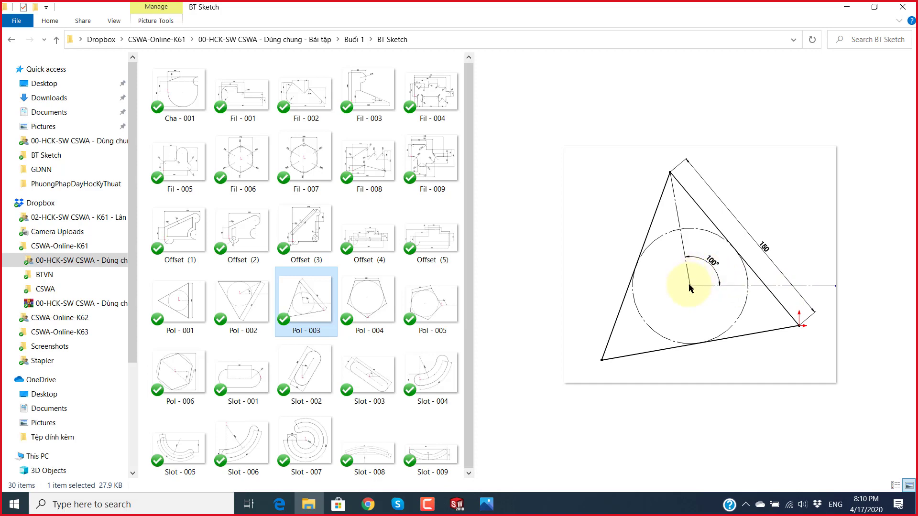
Step: Draw centerlines from the circle centre to the triangle's top corner and horizontally right
key(alt+Tab)
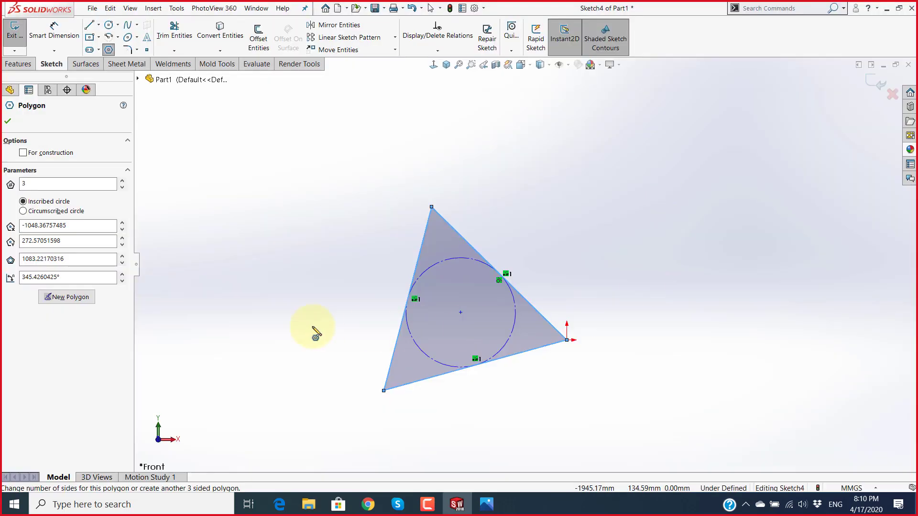
click(99, 25)
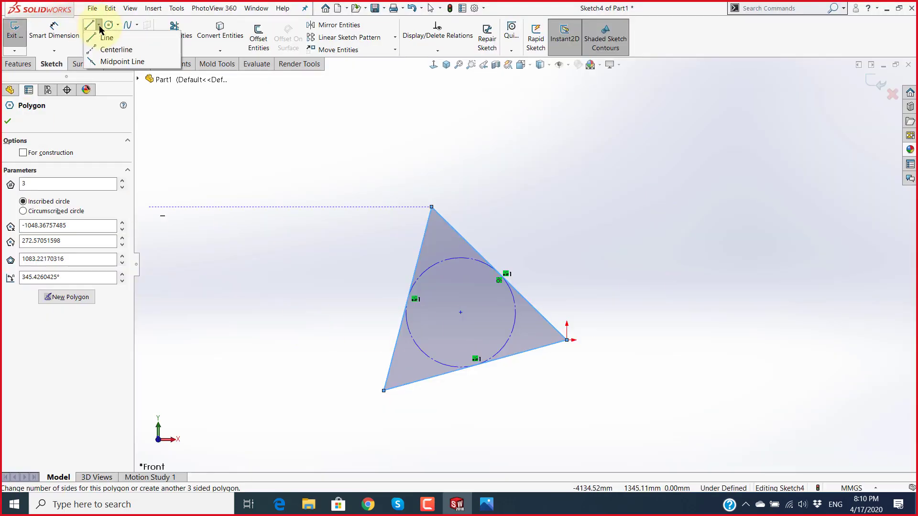
click(108, 50)
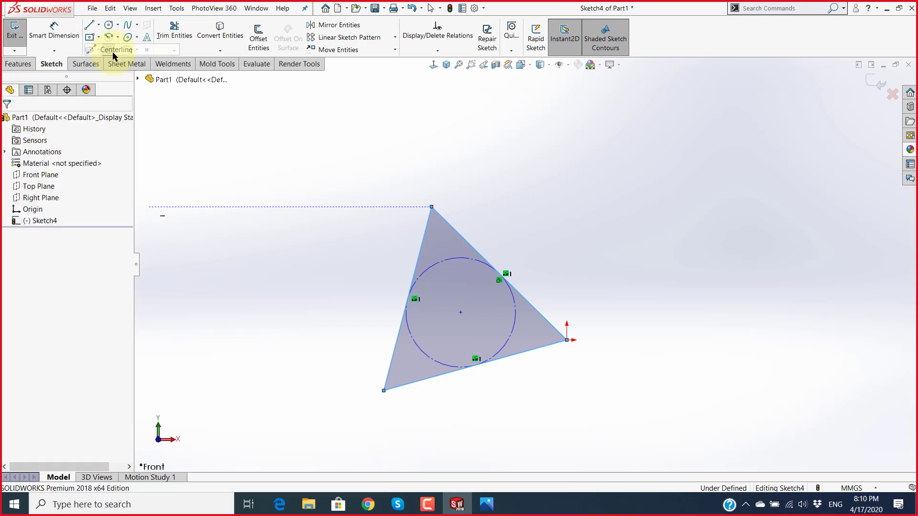
click(461, 313)
drag(461, 312, 432, 207)
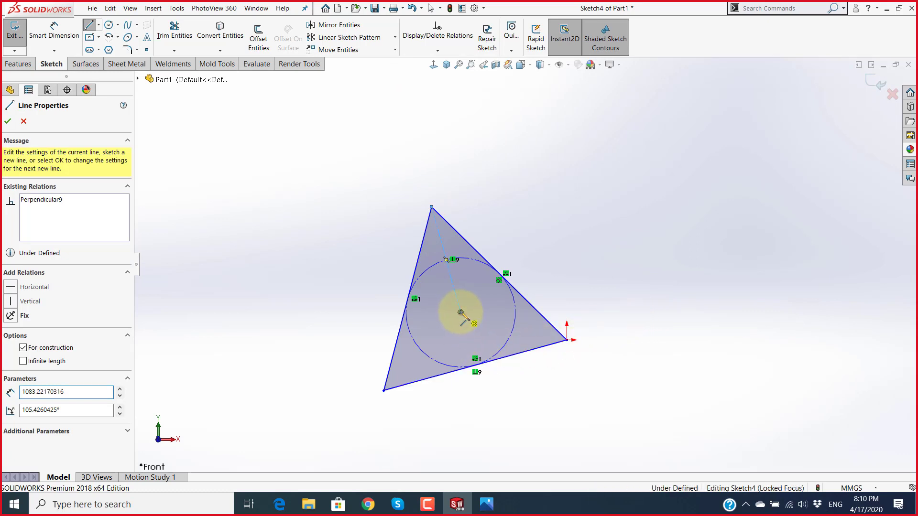
drag(461, 313, 612, 320)
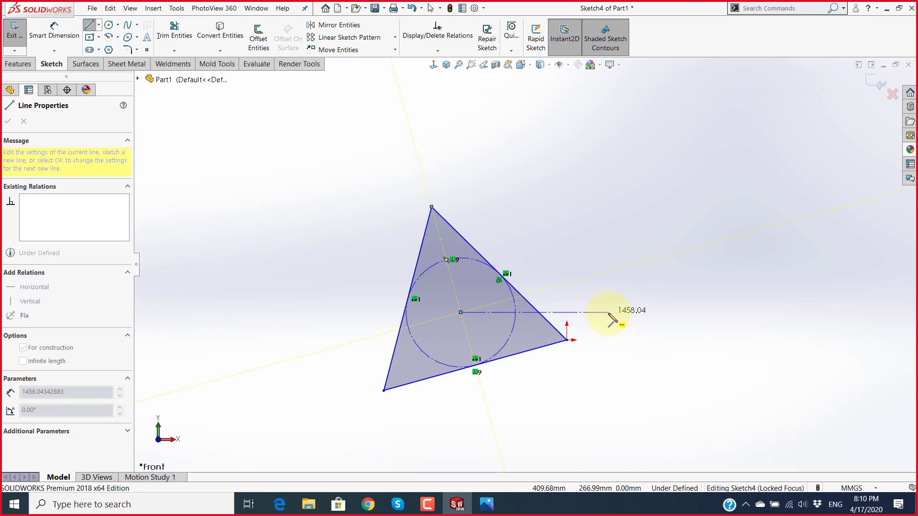
key(super+plus)
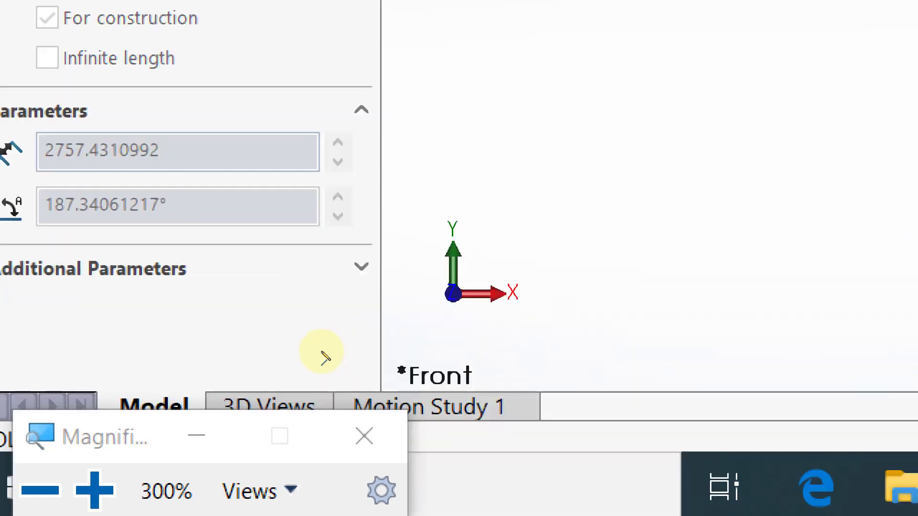
key(super+Escape)
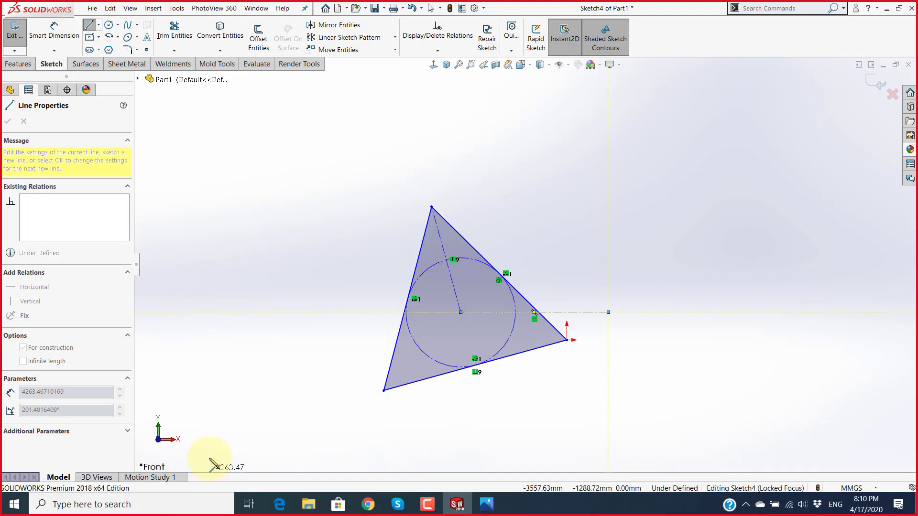
key(Escape)
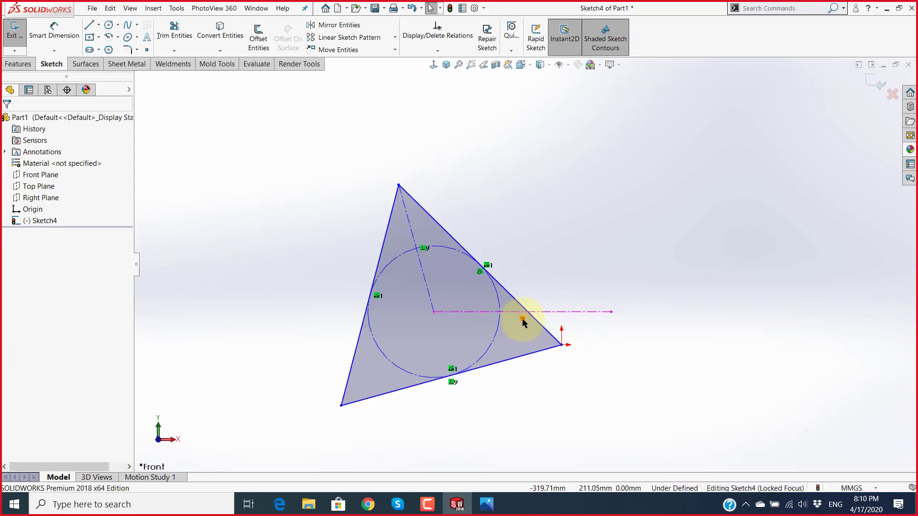
scroll(526, 325, up, 1)
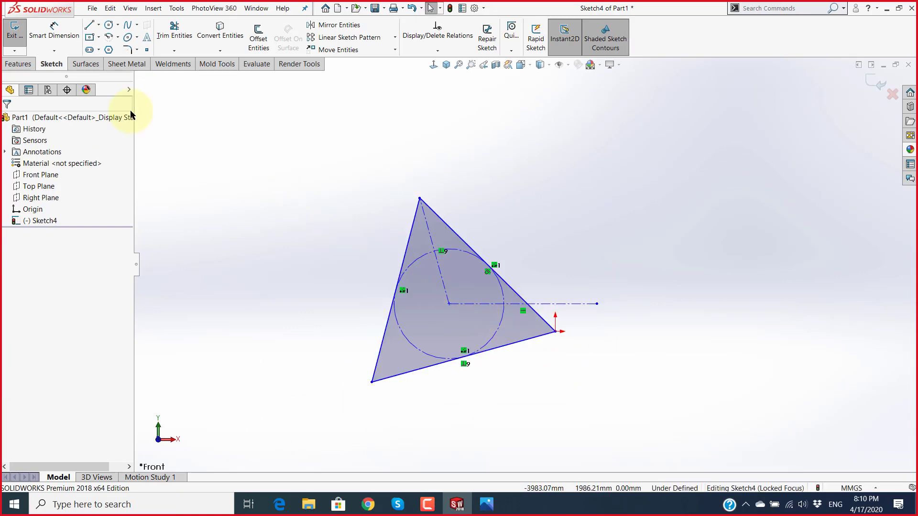
Step: Dimension the angle between the construction line and horizontal centreline as 100°
click(54, 30)
key(alt+Tab)
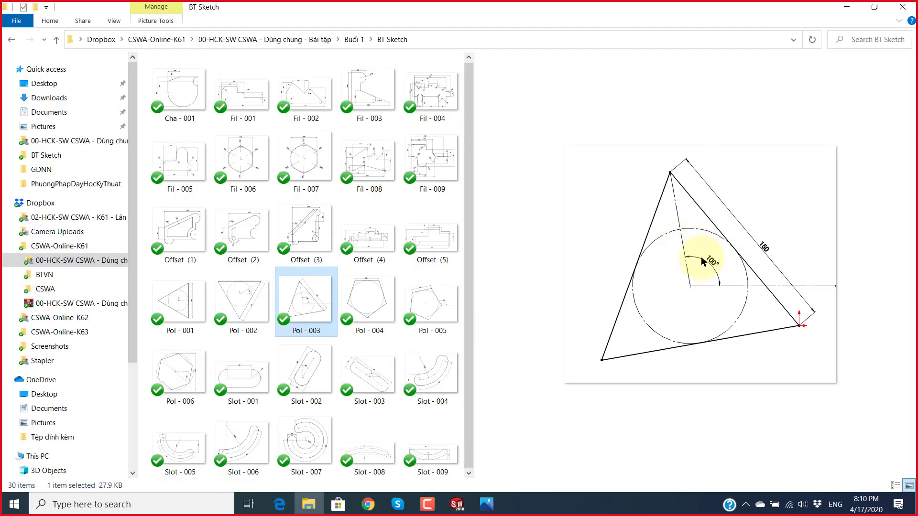
key(alt+Tab)
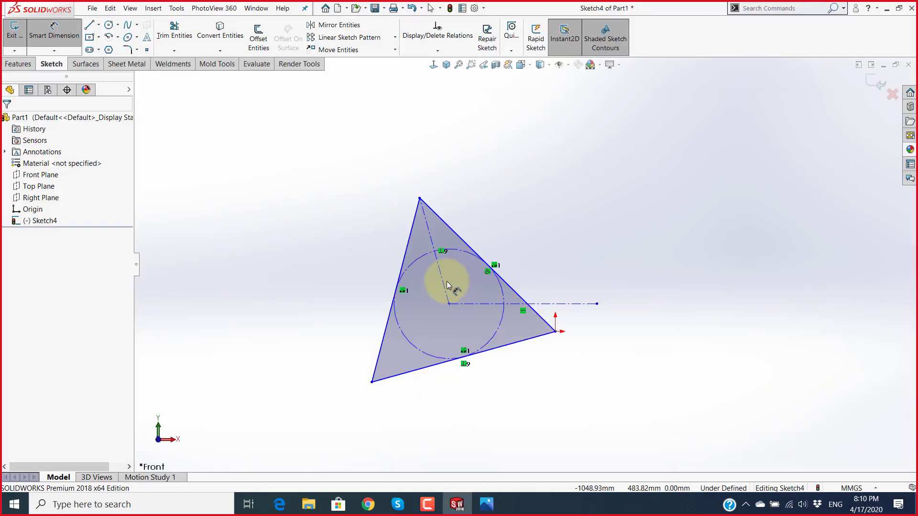
click(445, 285)
click(486, 304)
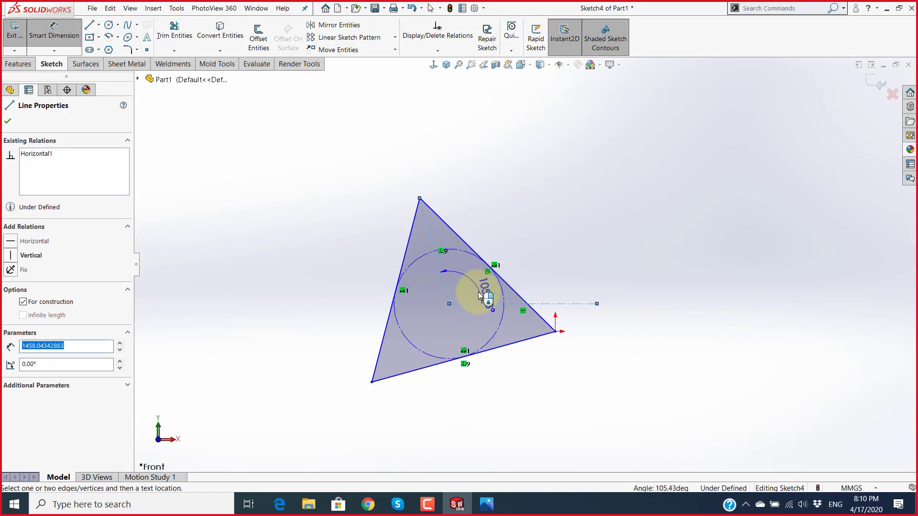
click(470, 284)
text(100)
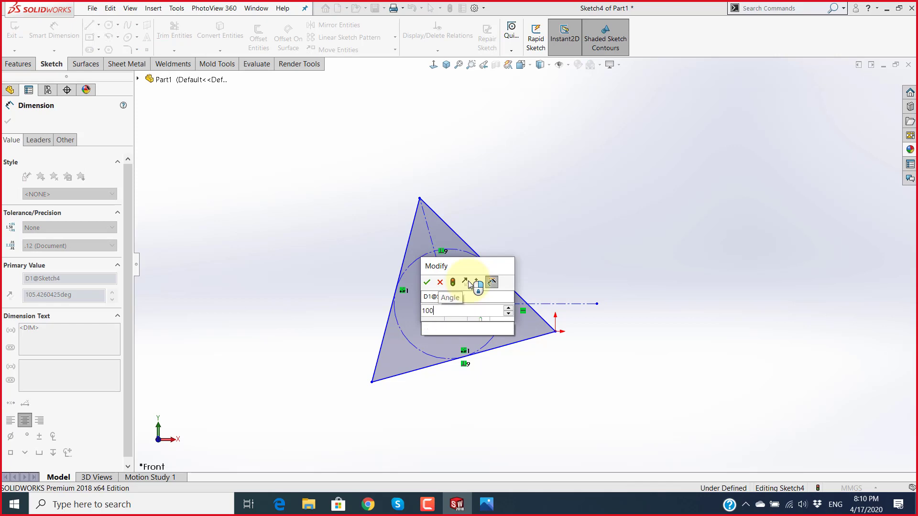
key(Return)
click(564, 231)
Step: Dimension the triangle's right edge as 150 mm
key(alt+Tab)
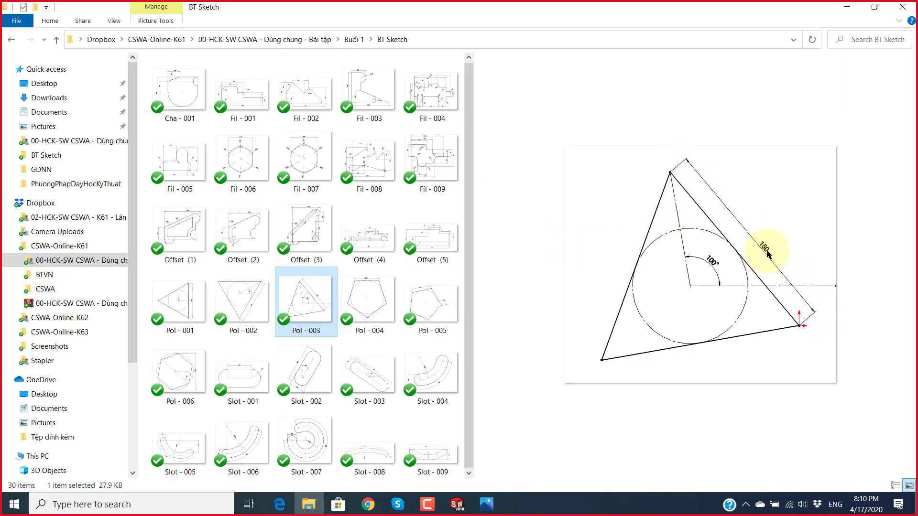
key(alt+Tab)
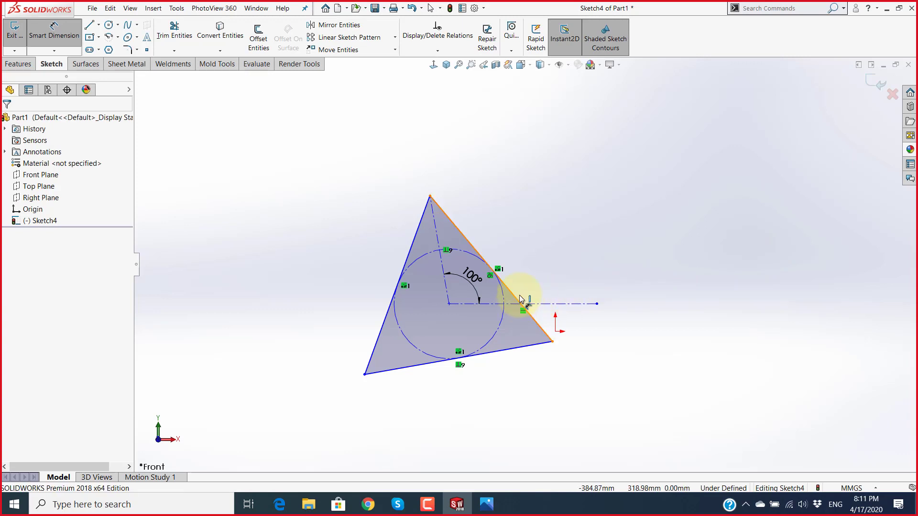
click(521, 299)
click(518, 257)
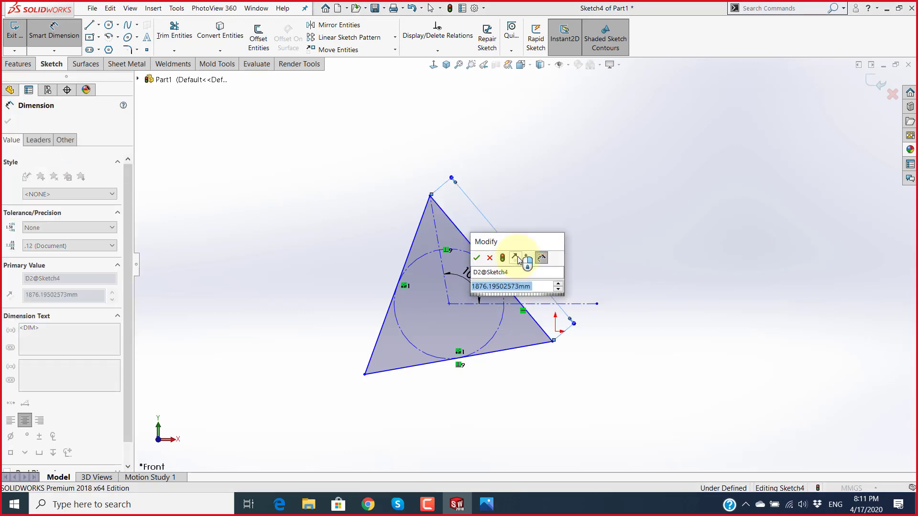
text(150)
key(Return)
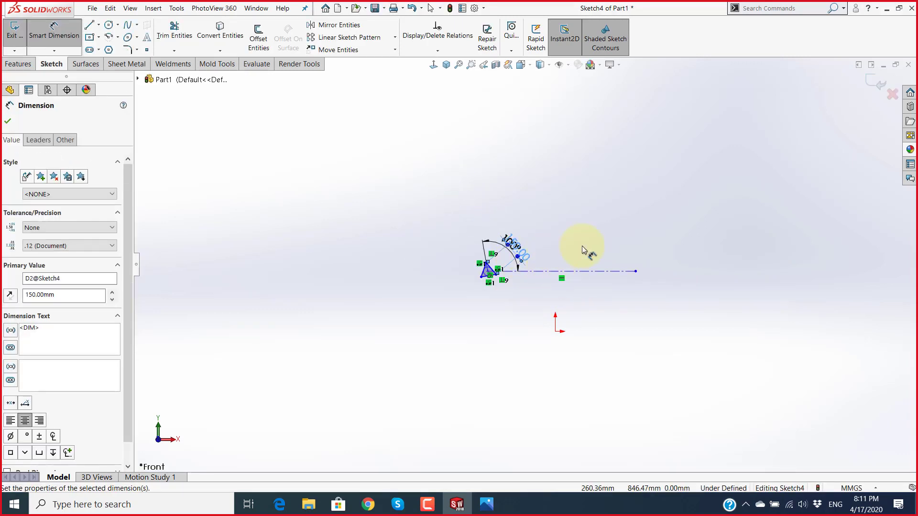
click(574, 254)
scroll(510, 253, down, 5)
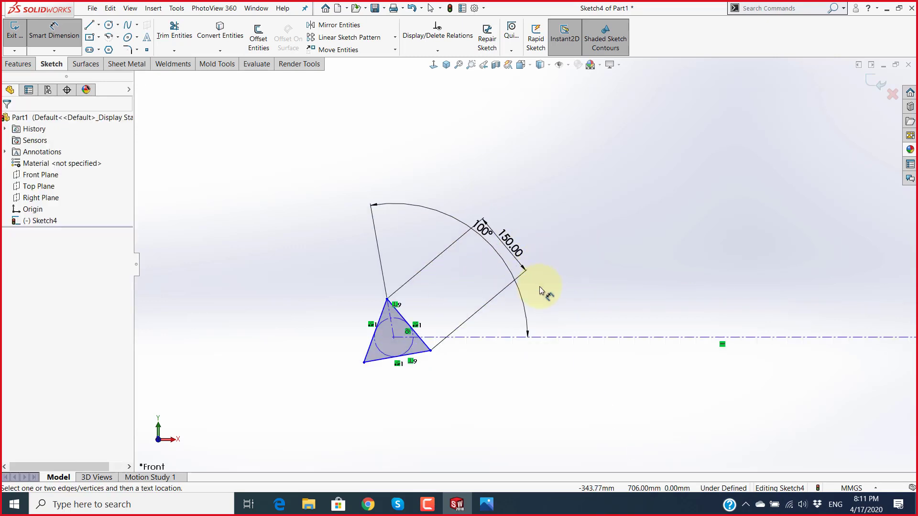
scroll(539, 286, up, 4)
scroll(601, 410, down, 4)
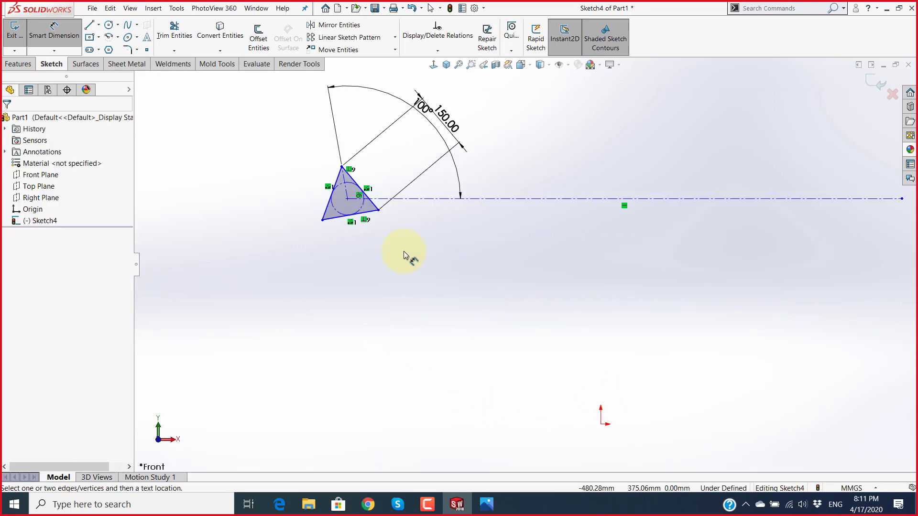
scroll(431, 252, up, 2)
scroll(447, 256, up, 2)
scroll(509, 246, down, 3)
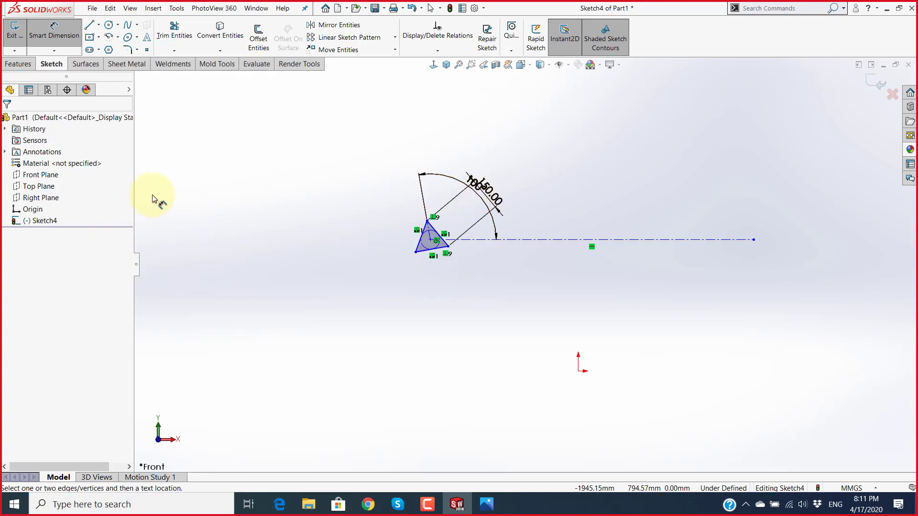
scroll(440, 239, down, 2)
scroll(479, 234, down, 2)
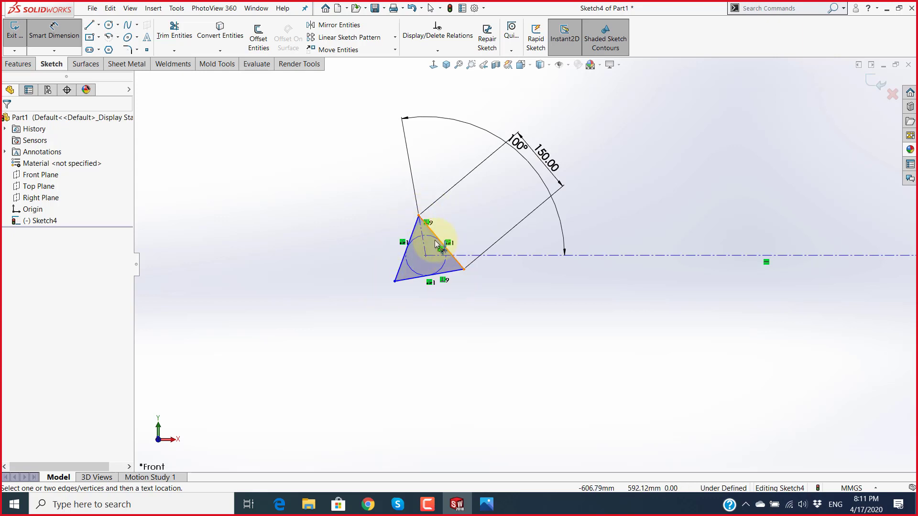
scroll(520, 249, up, 2)
scroll(529, 185, down, 2)
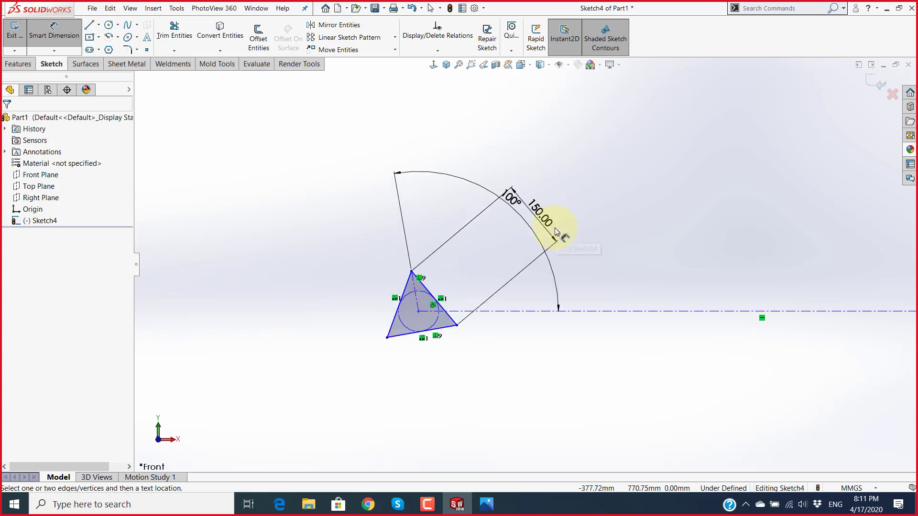
Step: Move the 150.00 dimension closer to the triangle
key(Escape)
drag(556, 231, 466, 294)
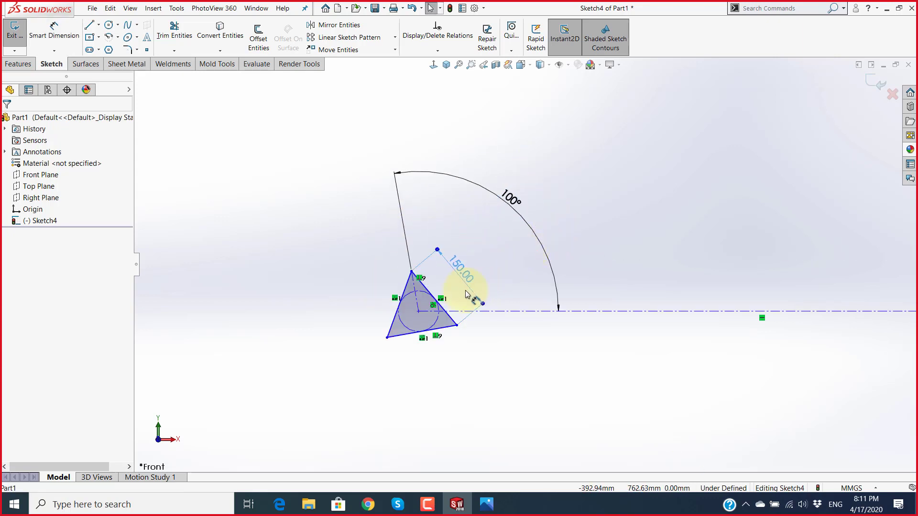
click(491, 357)
scroll(526, 356, up, 3)
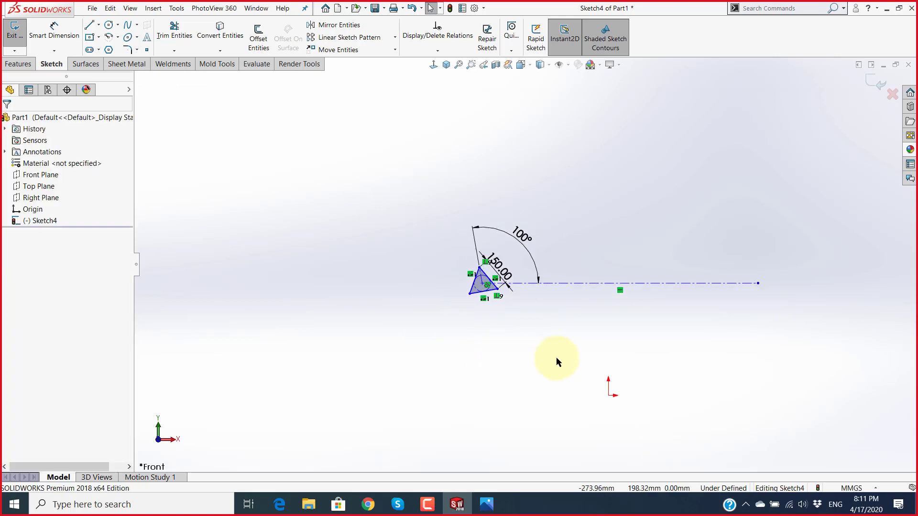
scroll(478, 275, down, 3)
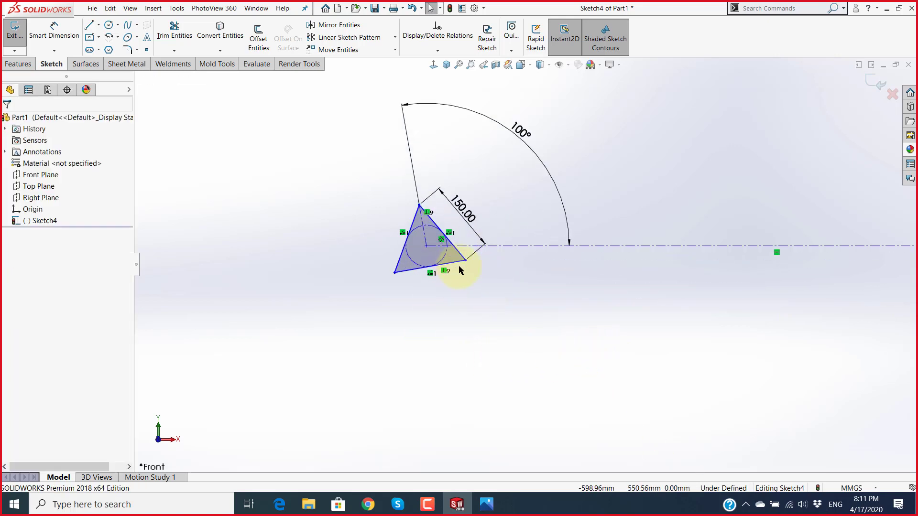
Step: Make the triangle's lower-right corner coincident with the origin
click(465, 260)
scroll(509, 307, up, 2)
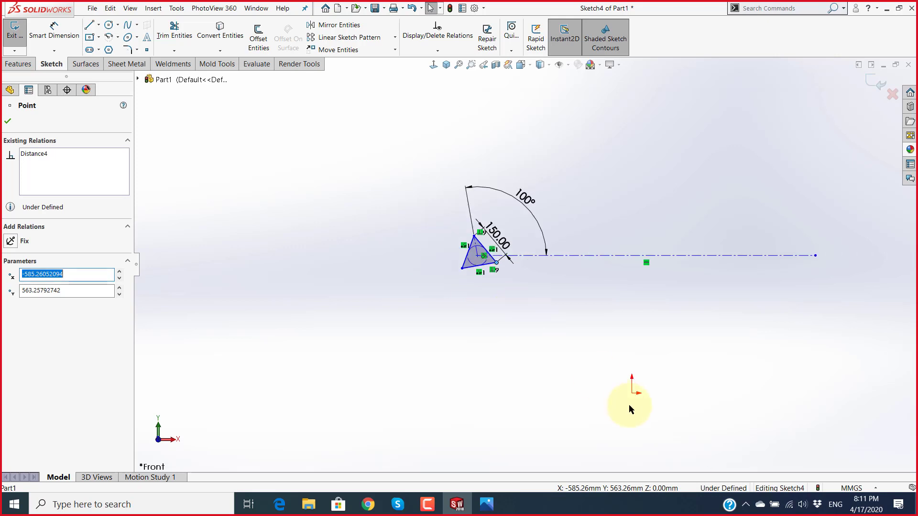
key(Escape)
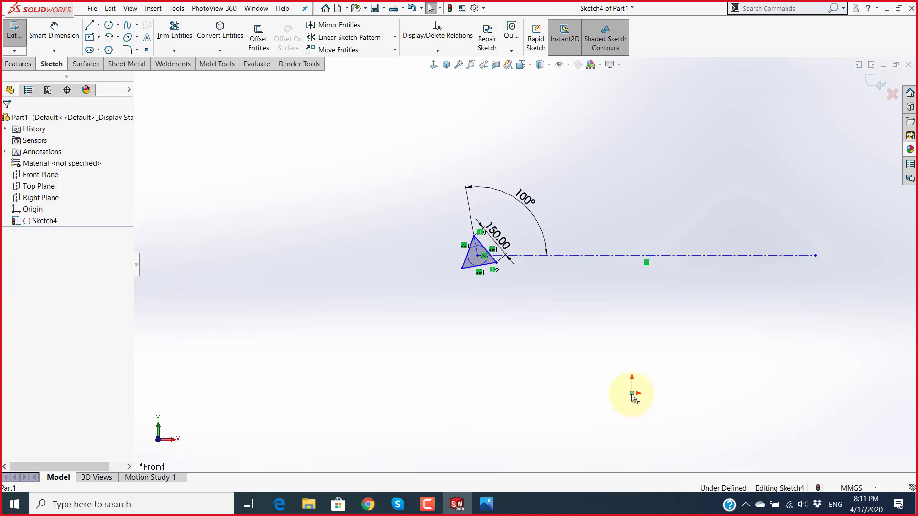
scroll(596, 289, down, 2)
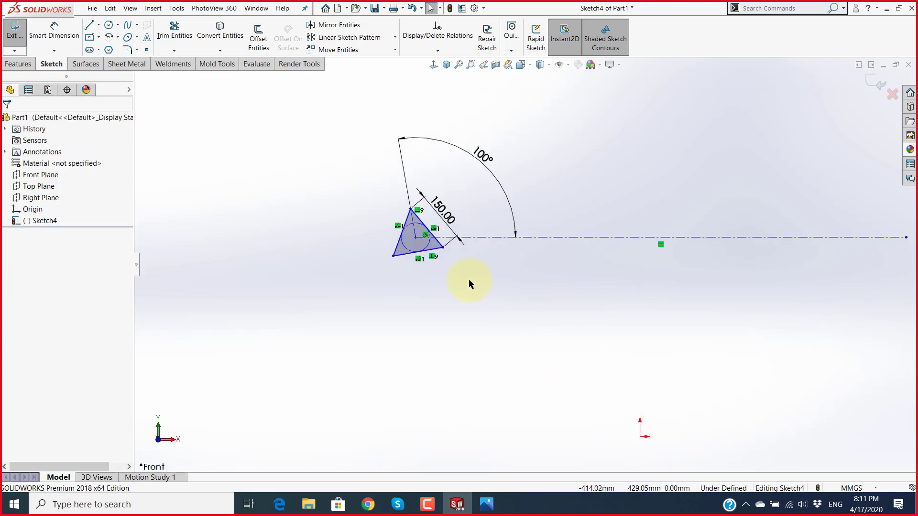
click(443, 247)
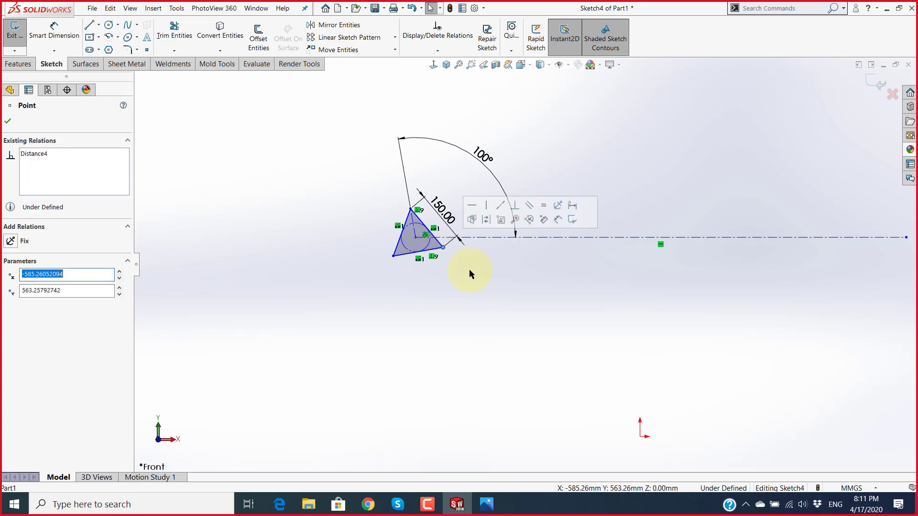
ctrl+click(640, 437)
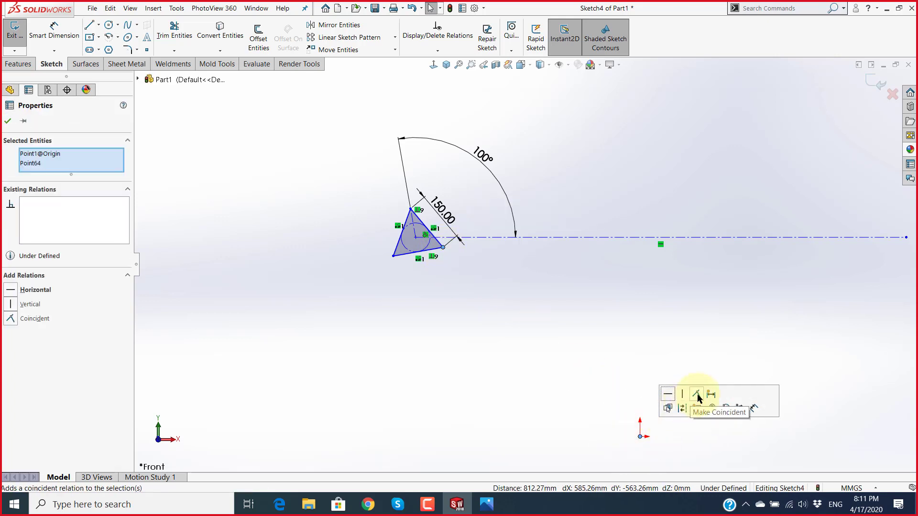
click(697, 395)
click(621, 368)
Step: Shorten the horizontal centreline by dragging its right end inward
scroll(597, 347, up, 2)
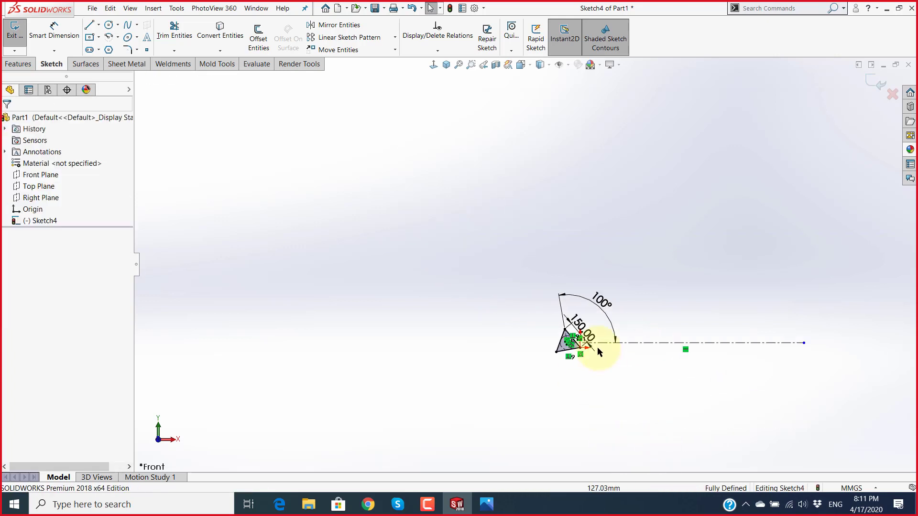
scroll(550, 326, down, 3)
scroll(521, 292, down, 1)
scroll(742, 330, up, 2)
scroll(823, 304, up, 1)
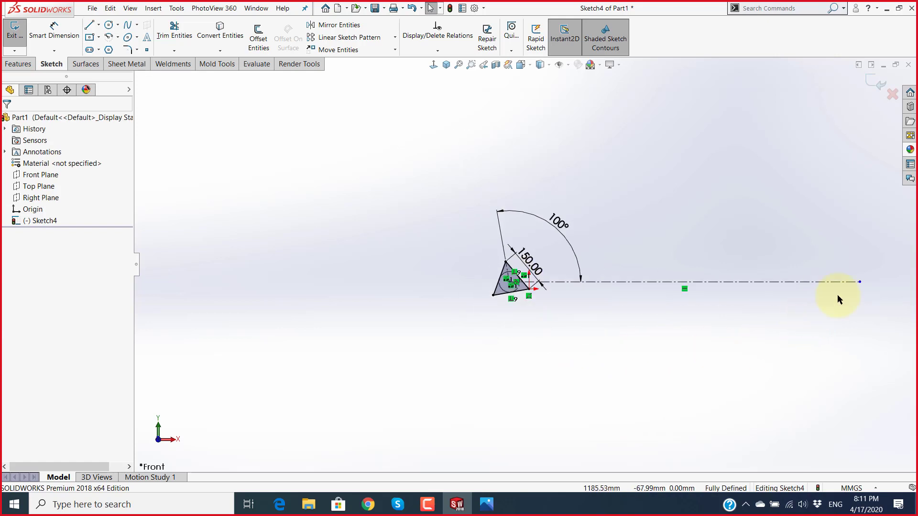
drag(860, 281, 560, 295)
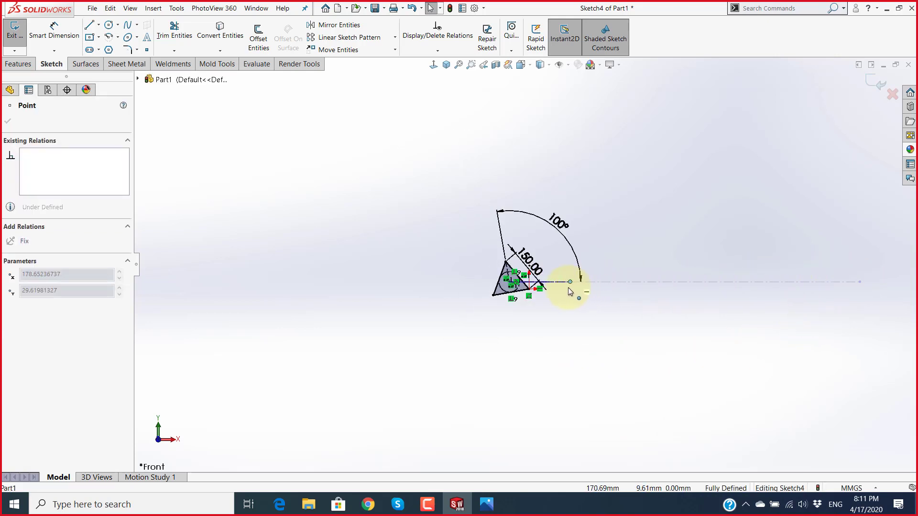
scroll(546, 320, down, 2)
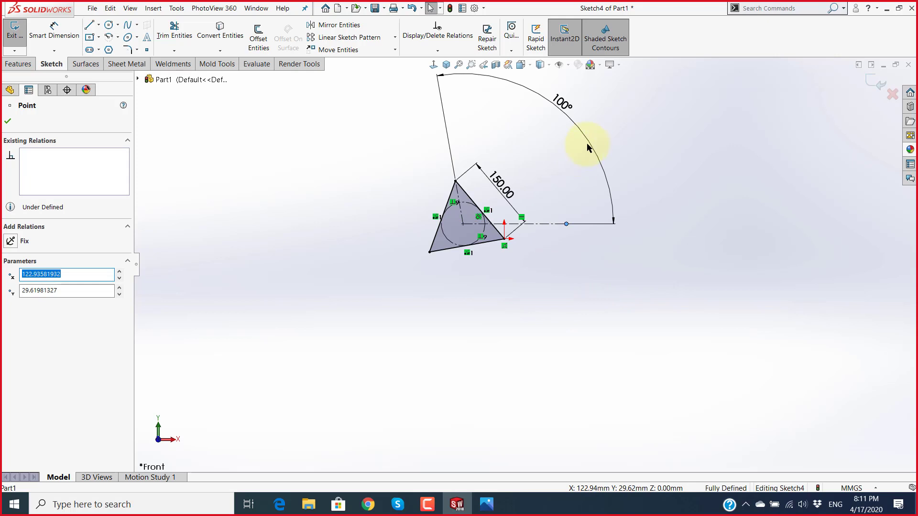
scroll(590, 145, down, 2)
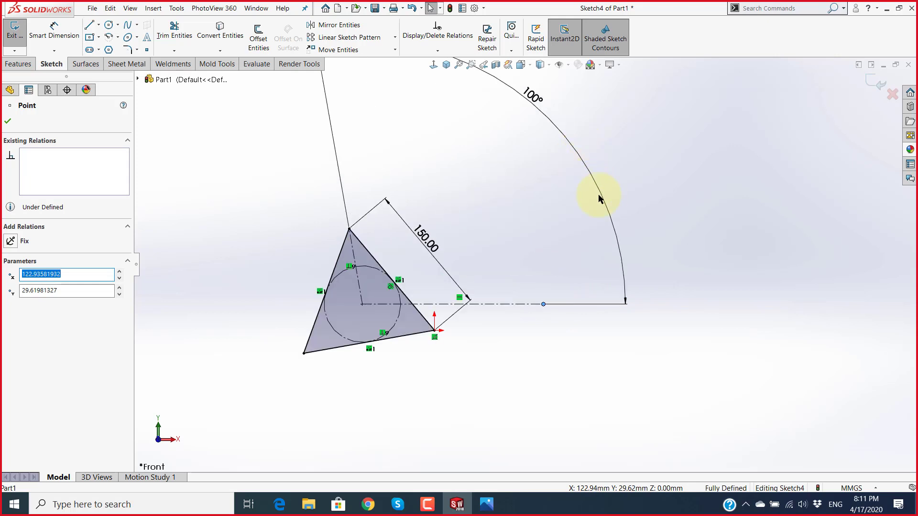
scroll(635, 330, up, 1)
click(635, 360)
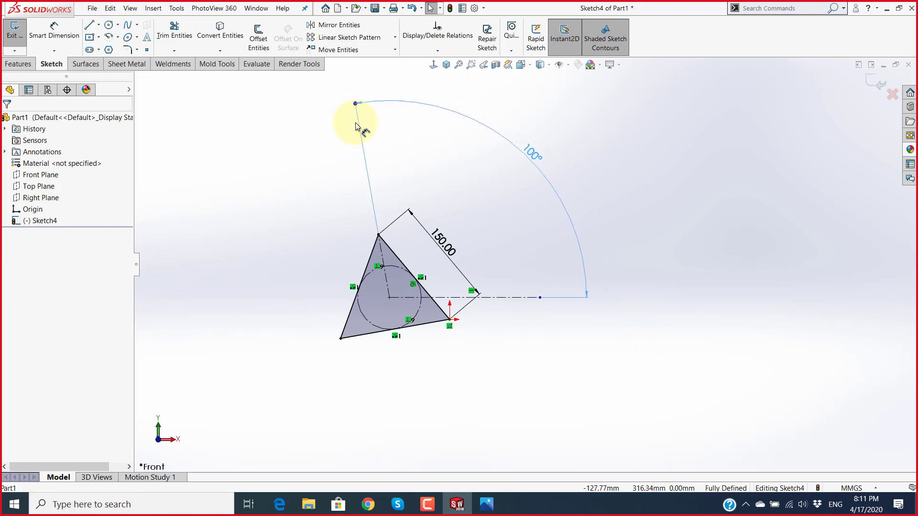
Step: Pull the 100° angle dimension inside the circle toward the centre
mouse_move(356, 88)
mouse_down()
mouse_move(365, 172)
mouse_move(261, 189)
mouse_move(225, 245)
mouse_up()
click(377, 388)
scroll(420, 237, down, 4)
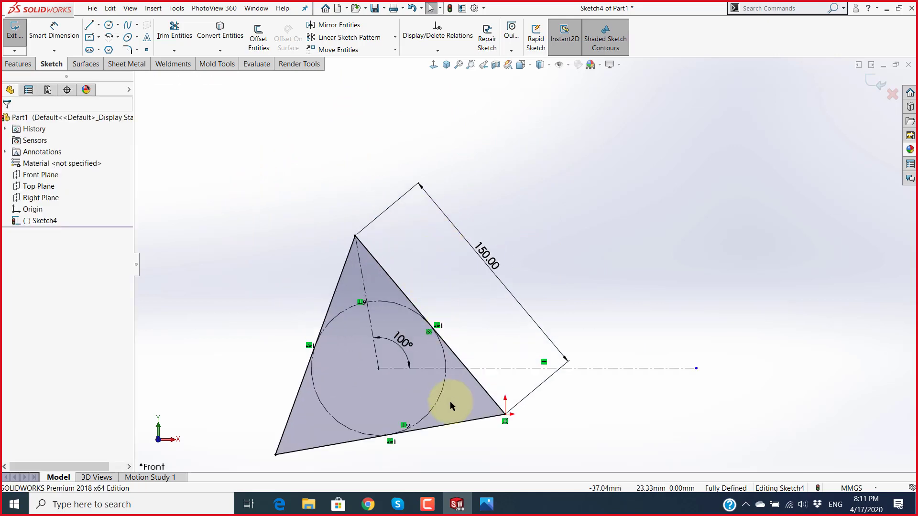
scroll(447, 415, up, 1)
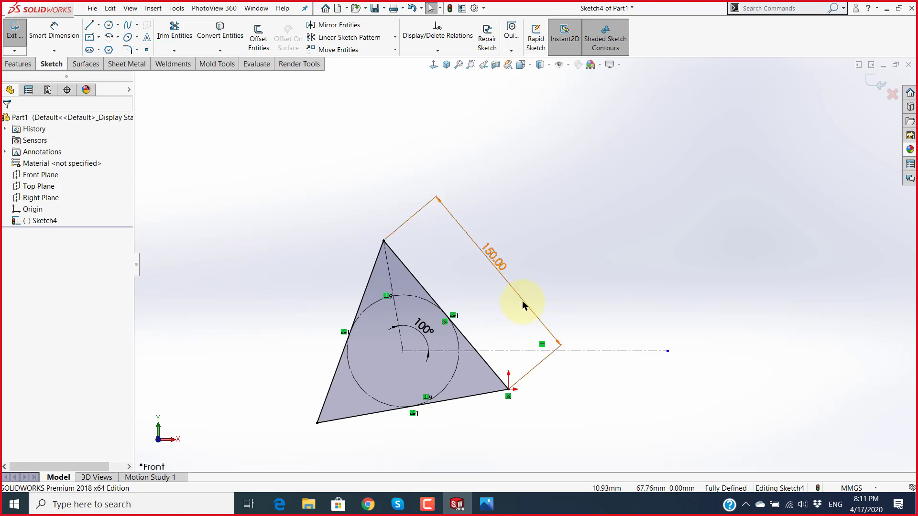
Step: Settle the 150.00 dimension right beside the triangle edge
drag(517, 308, 501, 266)
click(500, 282)
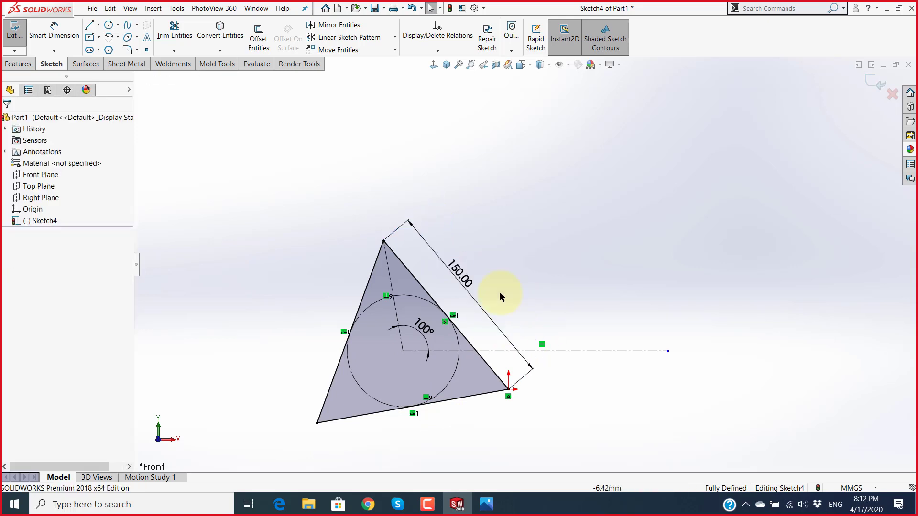
scroll(520, 335, up, 3)
scroll(508, 274, down, 2)
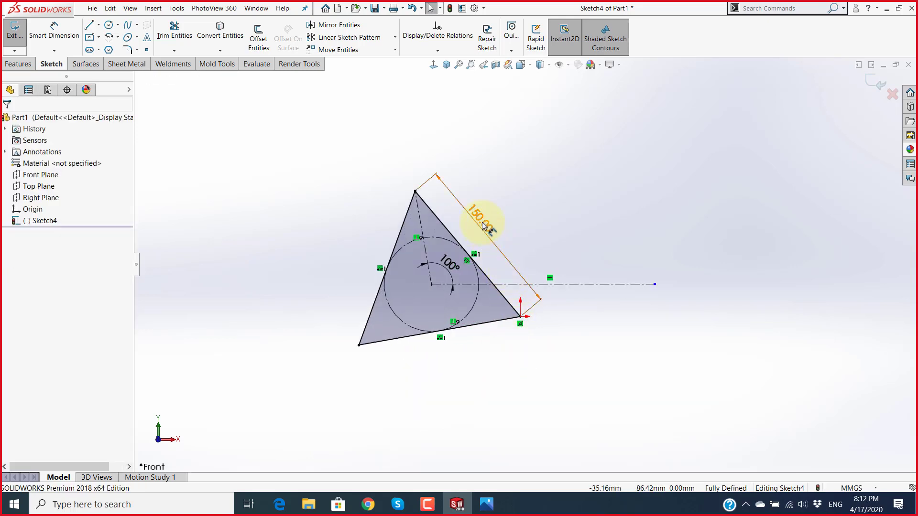
click(508, 263)
drag(507, 263, 500, 263)
click(569, 369)
scroll(495, 303, down, 2)
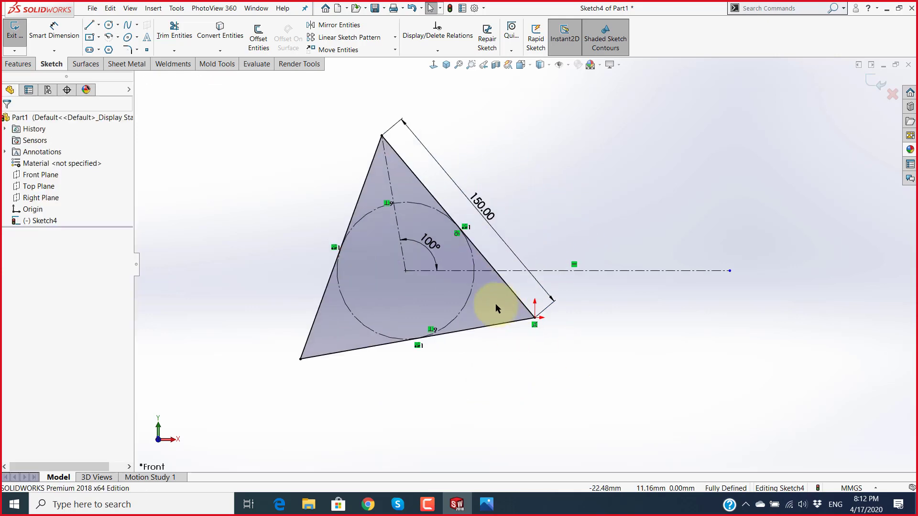
scroll(390, 195, down, 1)
Step: Preview the Pol - 004 and Pol - 005 exercise drawings, then return to SOLIDWORKS
key(alt+Tab)
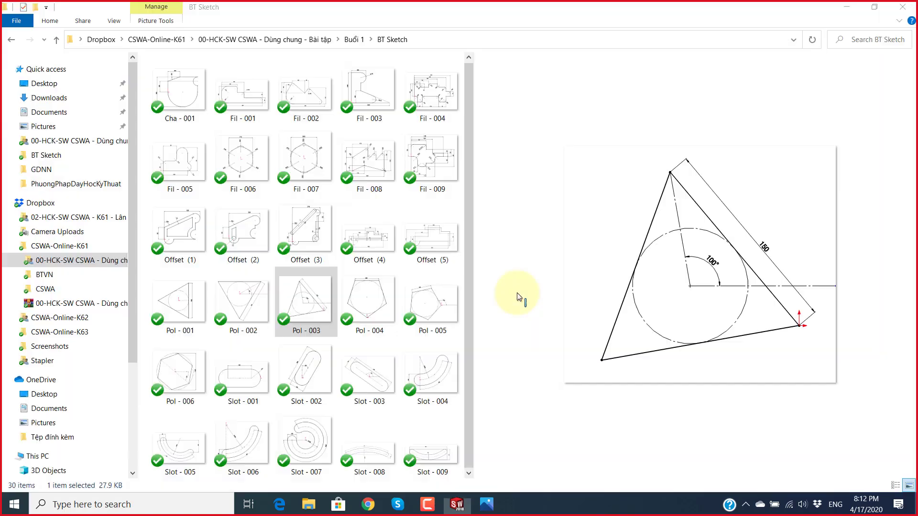
key(alt+Tab)
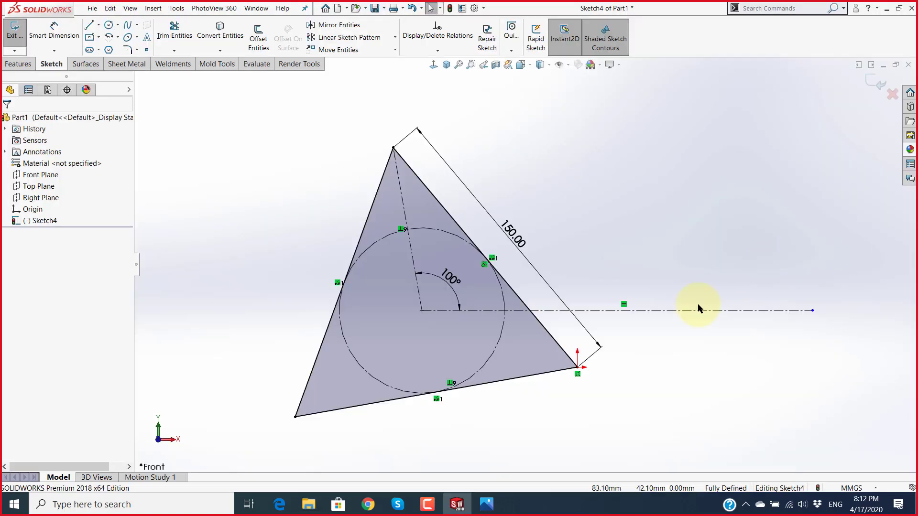
key(alt+Tab)
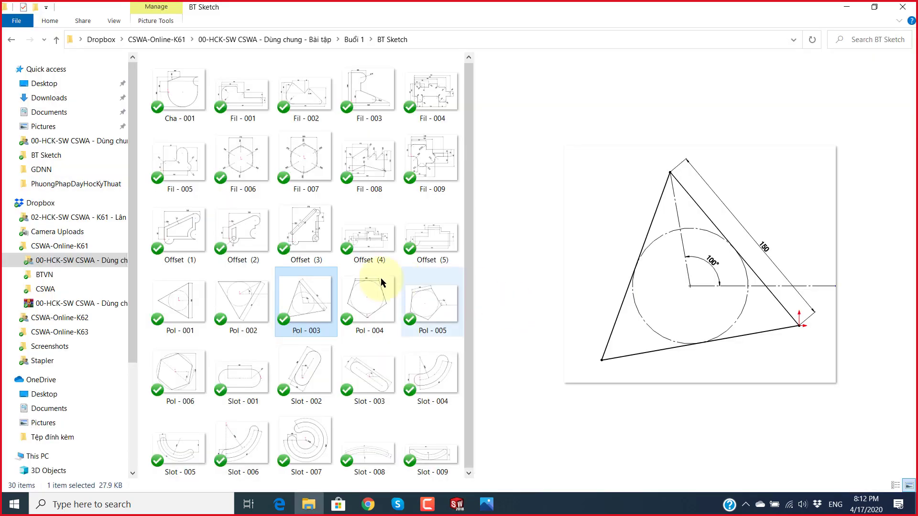
click(351, 301)
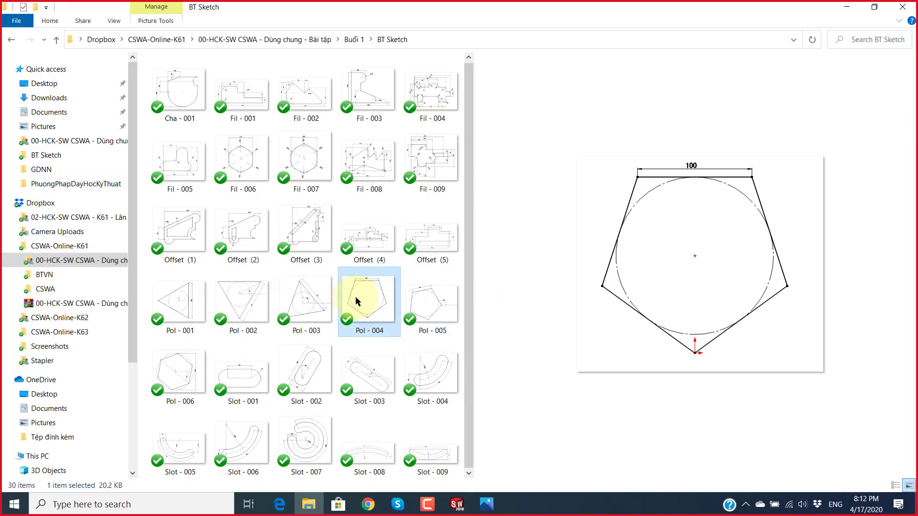
click(424, 293)
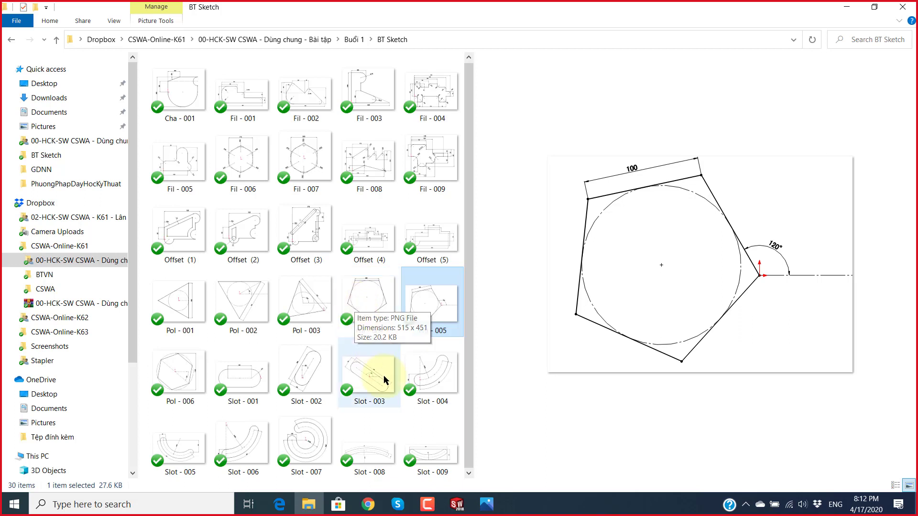
mouse_move(457, 505)
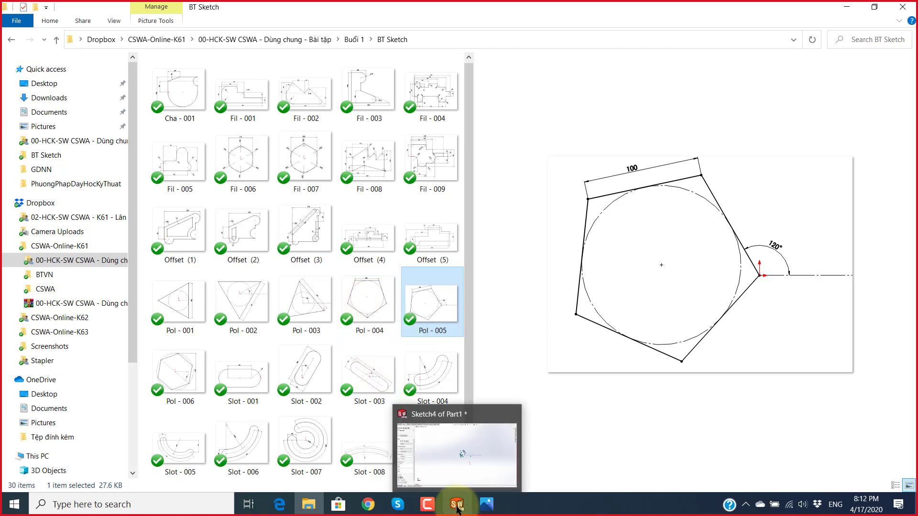
click(406, 512)
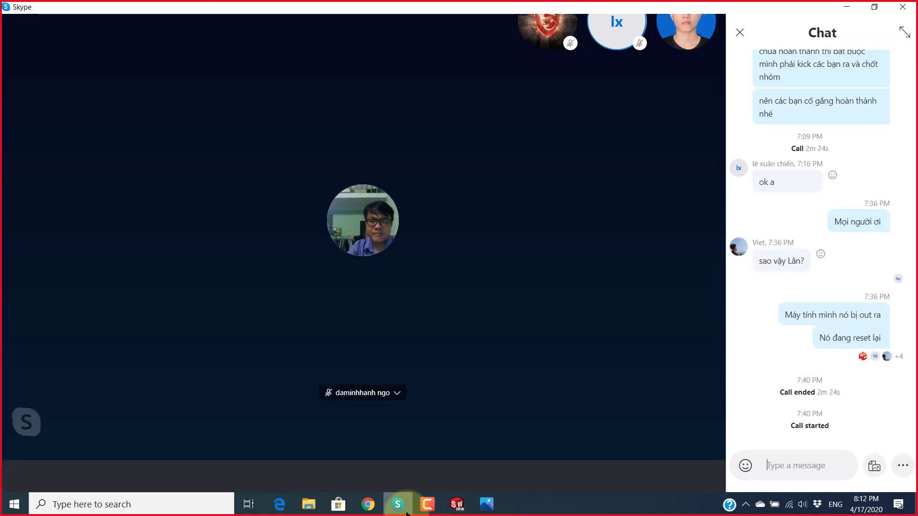
click(407, 513)
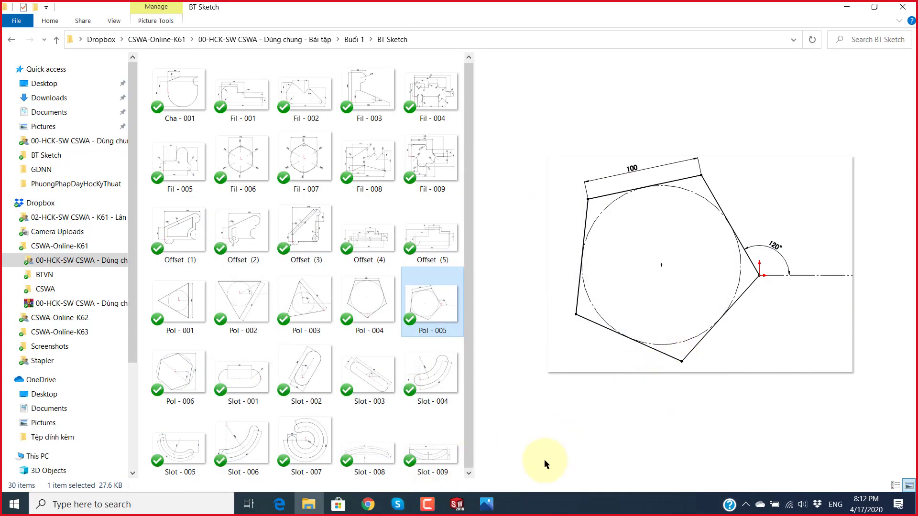
click(453, 503)
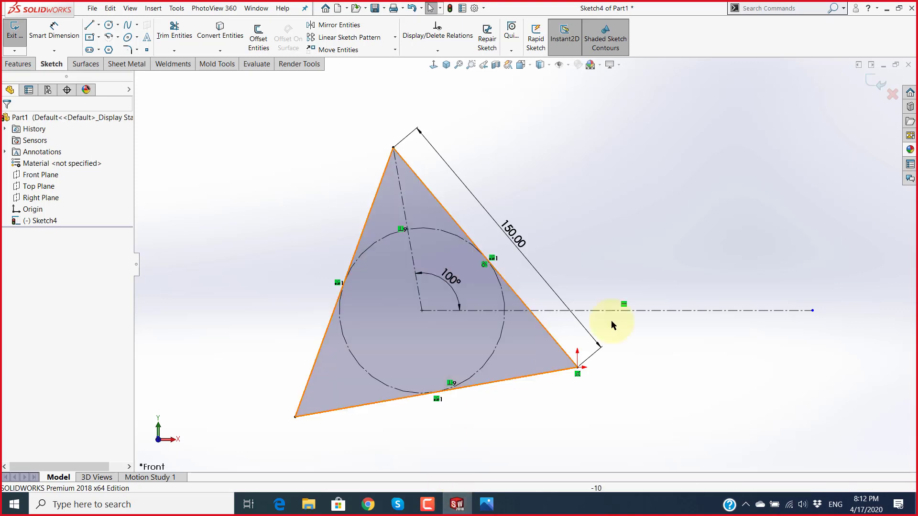
Step: Window-select and delete the entire triangle with all its dimensions
scroll(525, 265, up, 2)
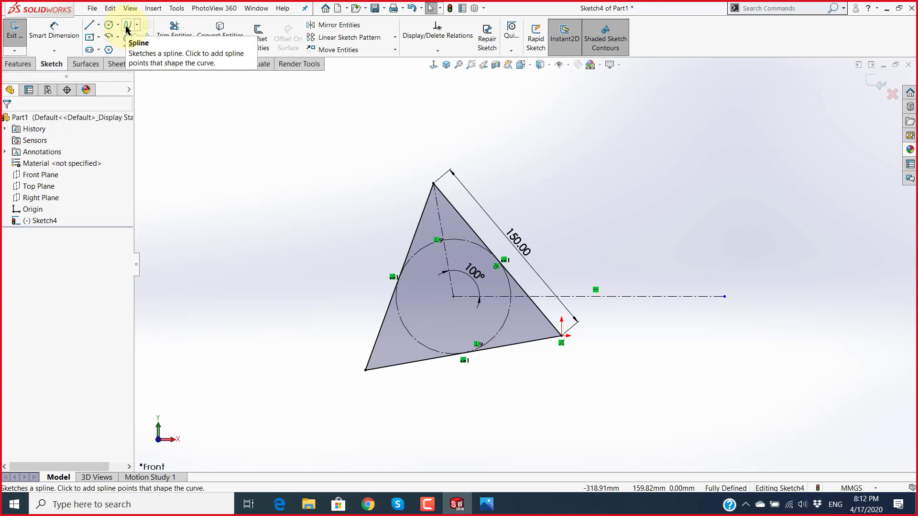
key(z)
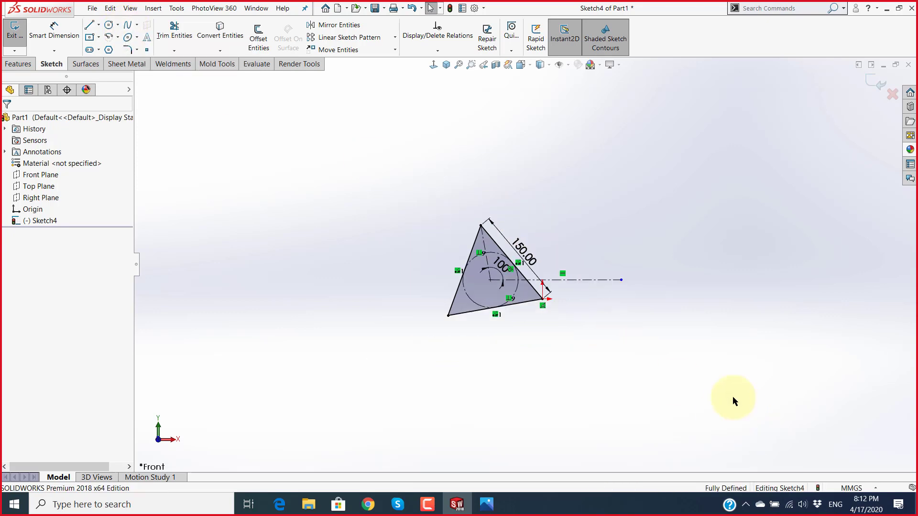
drag(735, 401, 327, 199)
key(Delete)
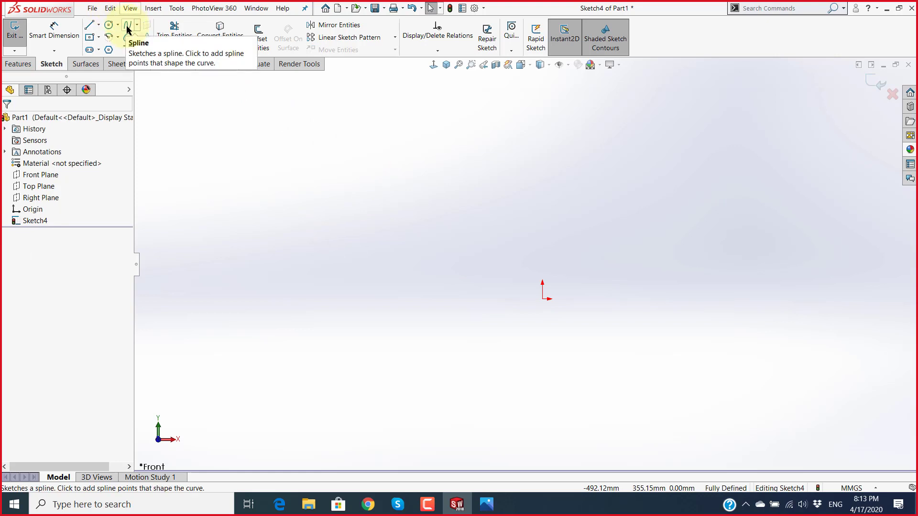
Step: Activate the Spline sketch tool
key(super+plus)
key(super+plus)
key(super+plus)
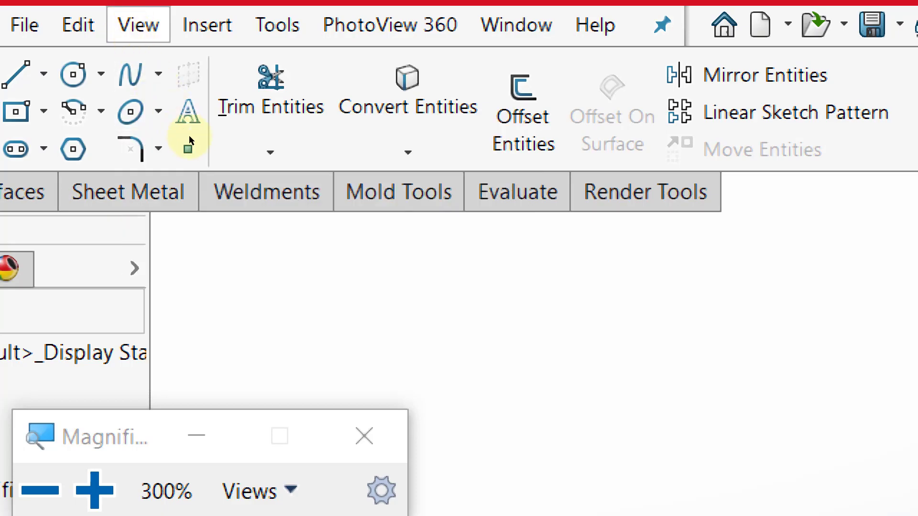
key(super+Escape)
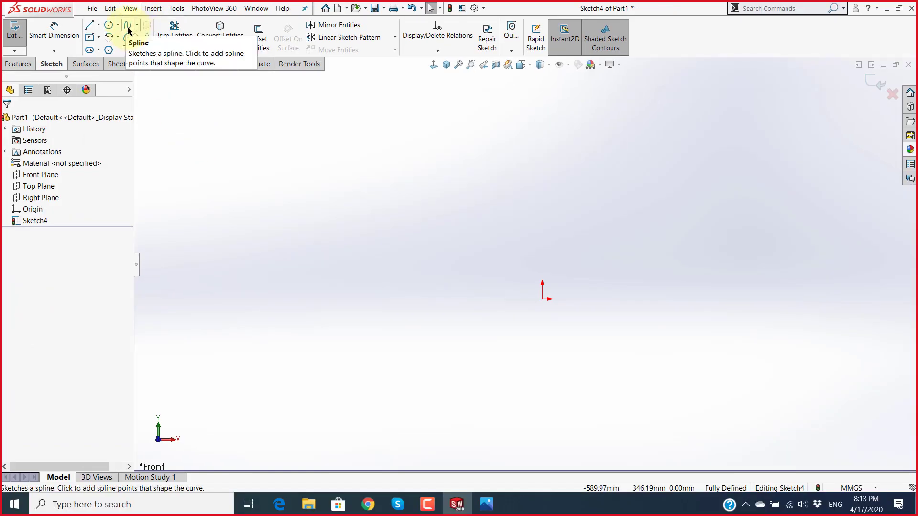
click(127, 27)
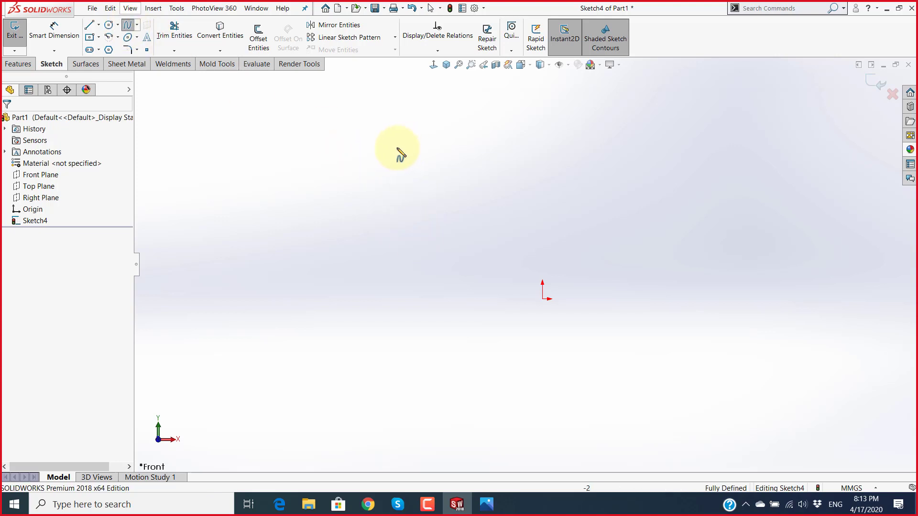
Step: Draw a wavy six-point spline through the middle of the sketch
click(435, 184)
click(365, 309)
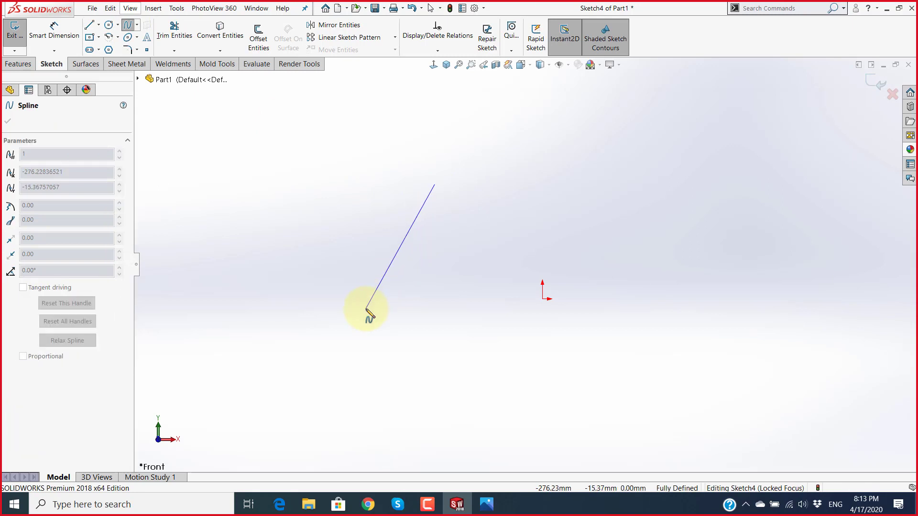
click(542, 366)
click(581, 446)
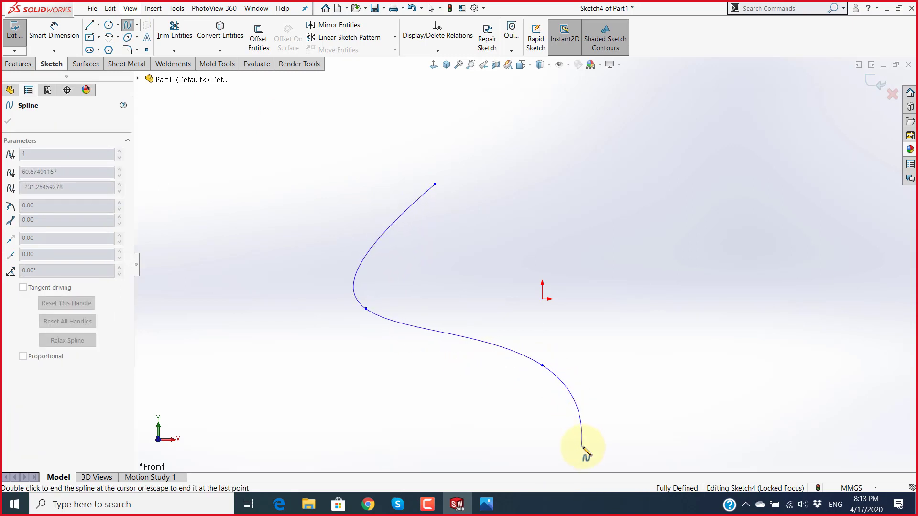
click(690, 364)
click(615, 237)
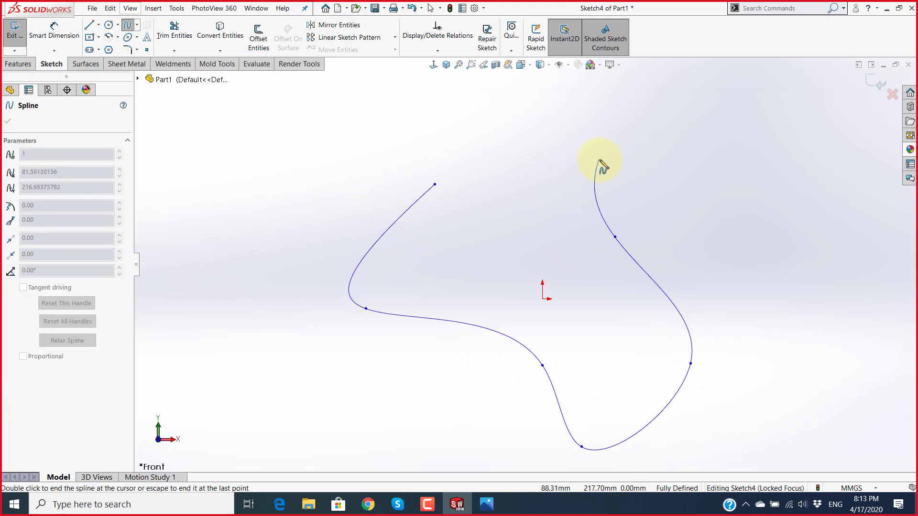
key(Escape)
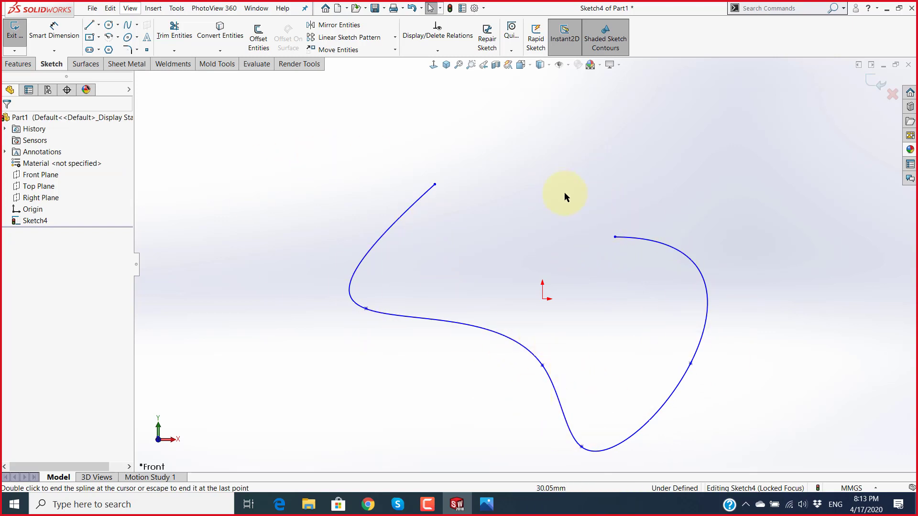
scroll(564, 201, up, 4)
scroll(574, 322, down, 3)
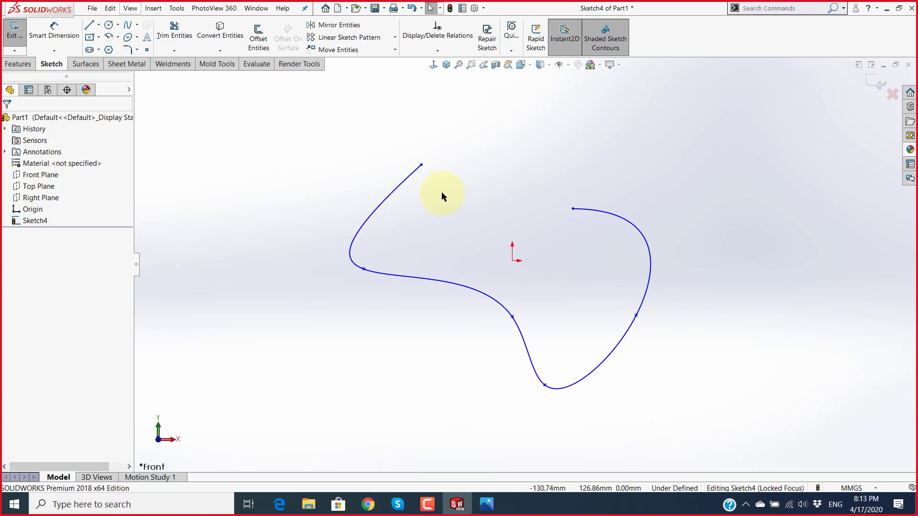
Step: Draw a second five-point spline looping around on the right
click(128, 27)
click(555, 121)
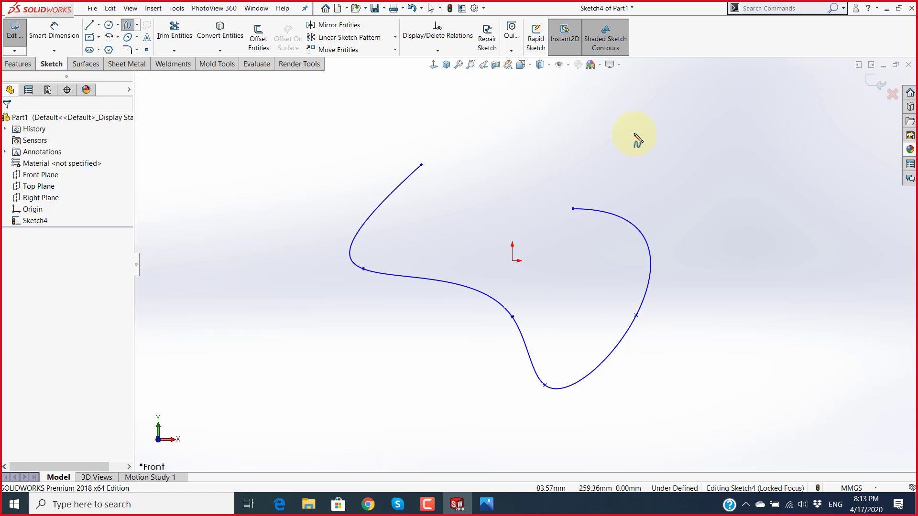
click(732, 169)
click(753, 345)
click(690, 369)
click(701, 233)
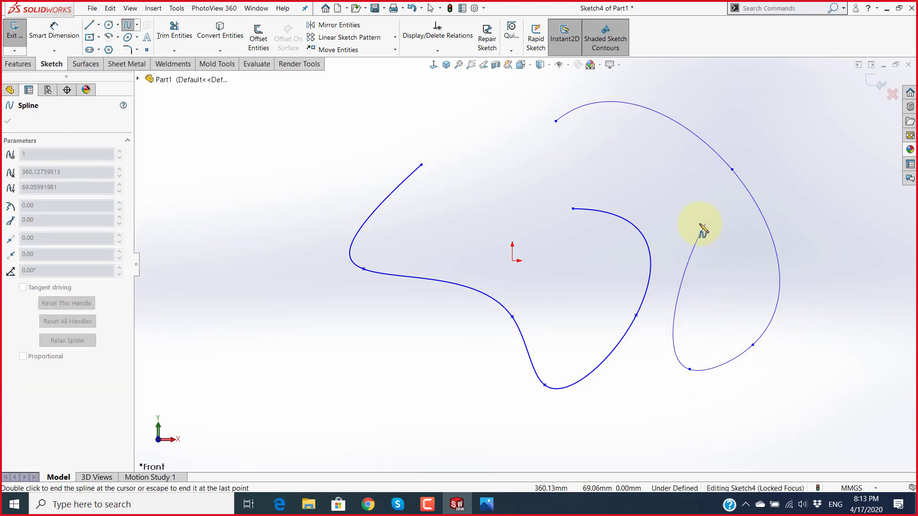
key(Escape)
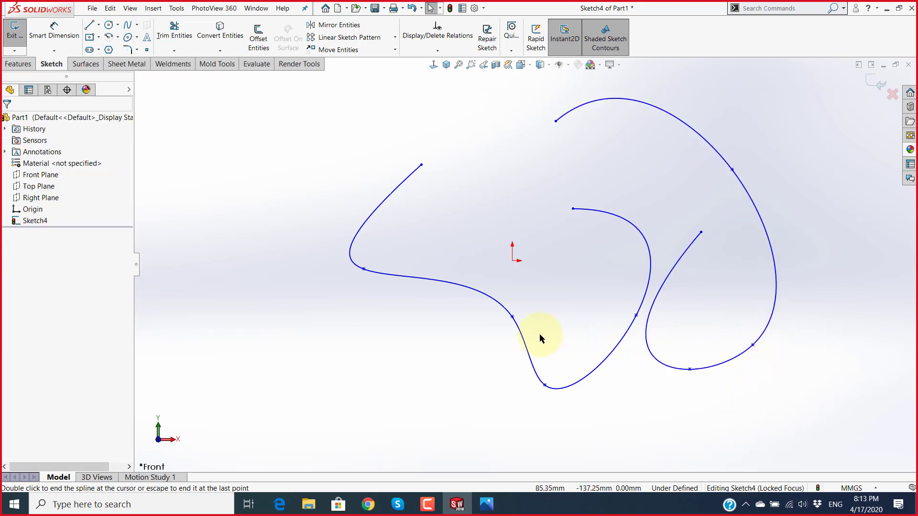
Step: Tilt the tangent at the left spline's lower-left point to reshape its bend
click(422, 280)
scroll(566, 314, down, 3)
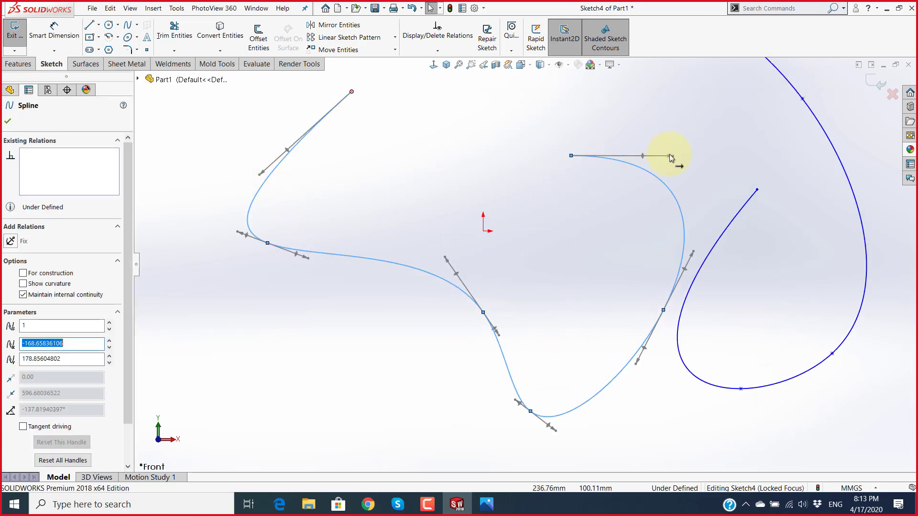
scroll(597, 356, up, 3)
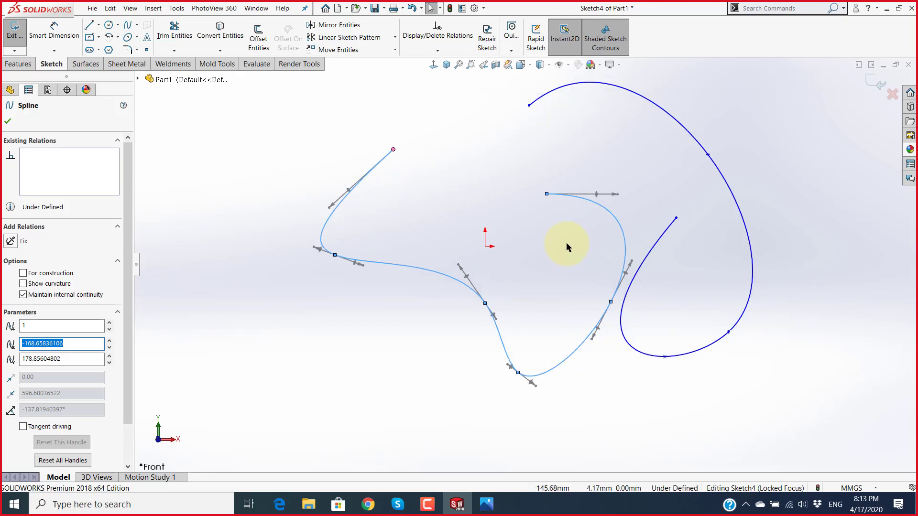
scroll(374, 266, down, 2)
scroll(375, 268, down, 1)
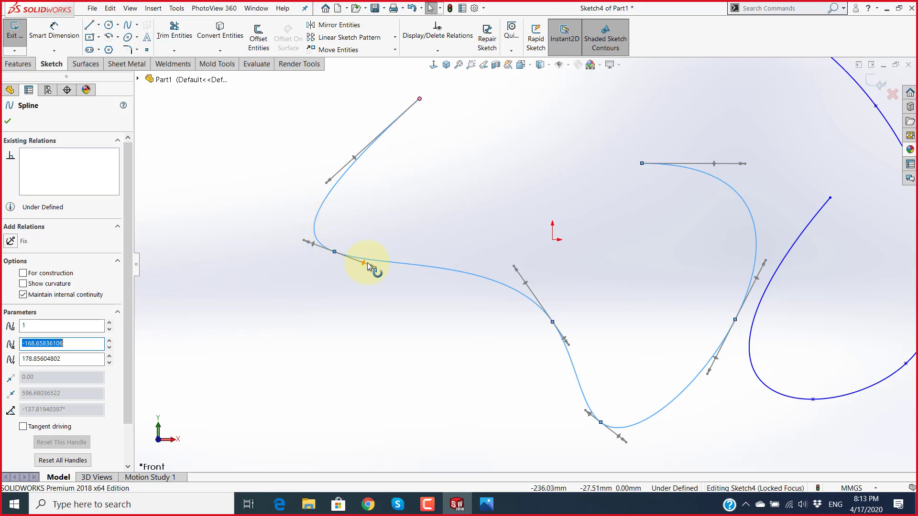
drag(376, 268, 358, 300)
click(312, 332)
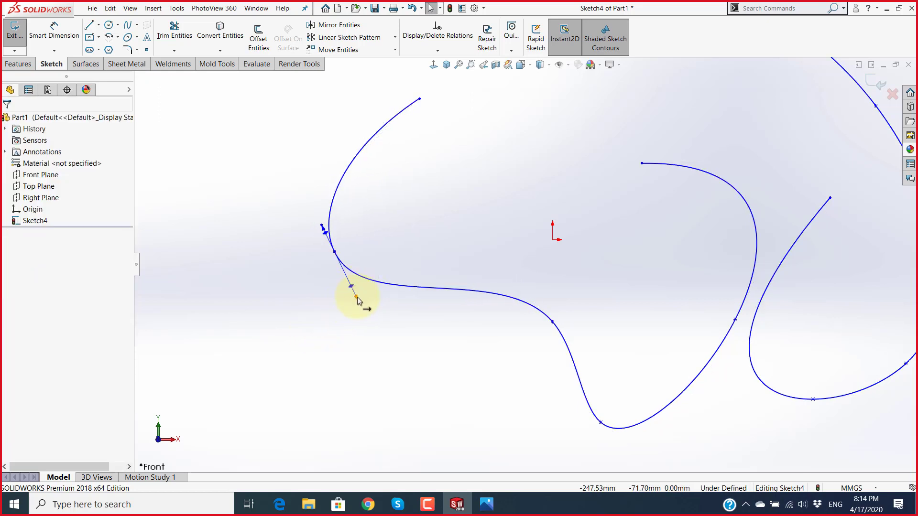
Step: Fine-tune that tangent handle slightly and deselect the spline
mouse_move(359, 301)
mouse_down()
mouse_move(402, 393)
mouse_move(365, 294)
mouse_move(430, 389)
mouse_move(363, 321)
mouse_move(447, 408)
mouse_move(362, 299)
mouse_up()
click(415, 351)
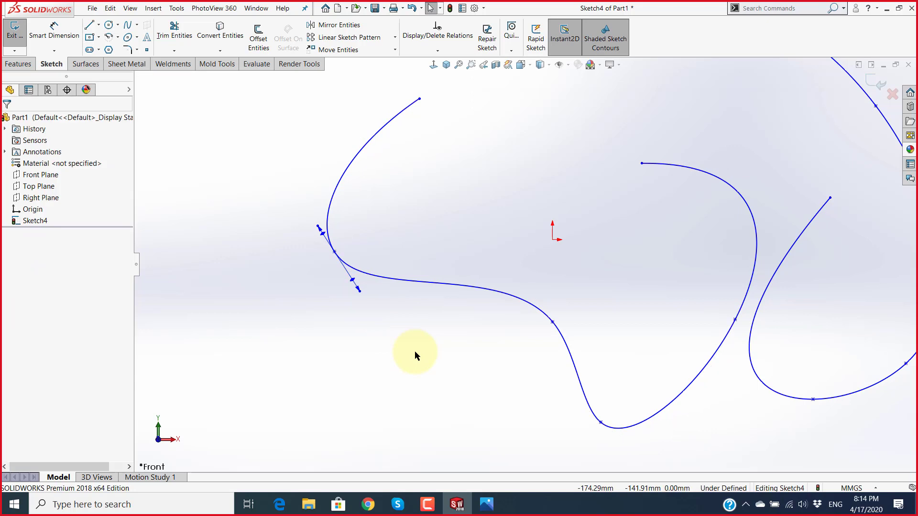
scroll(414, 351, up, 3)
scroll(447, 369, down, 2)
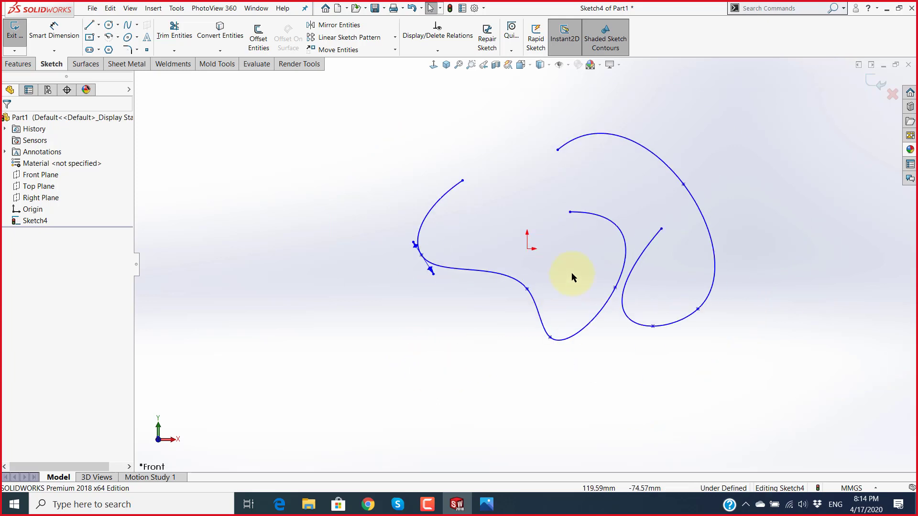
scroll(788, 146, down, 2)
scroll(625, 205, up, 3)
scroll(483, 239, down, 2)
scroll(458, 228, down, 1)
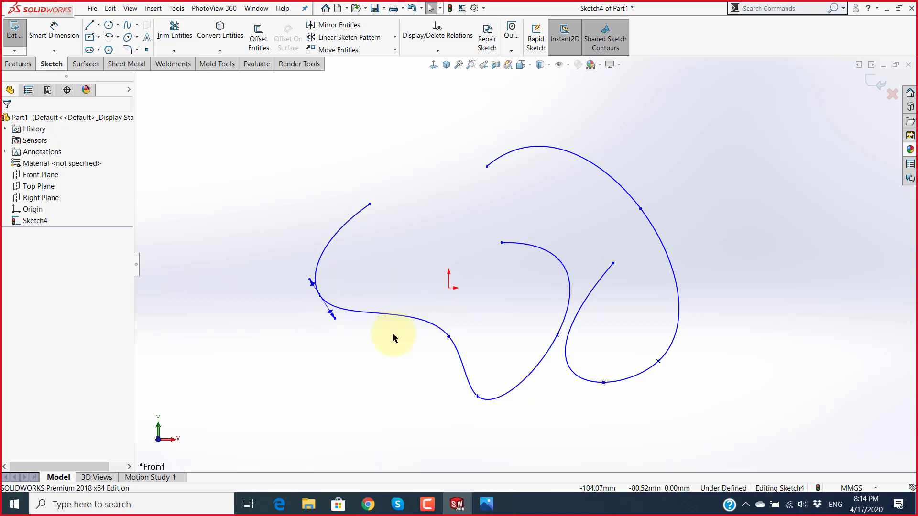
scroll(478, 354, up, 3)
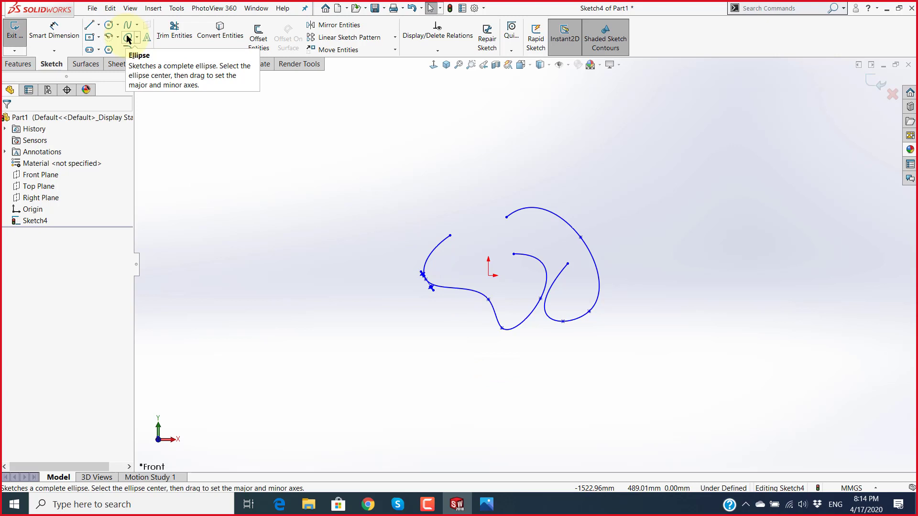
Step: Discard Sketch4 with its splines and start a new sketch on the Top Plane
click(892, 94)
click(486, 258)
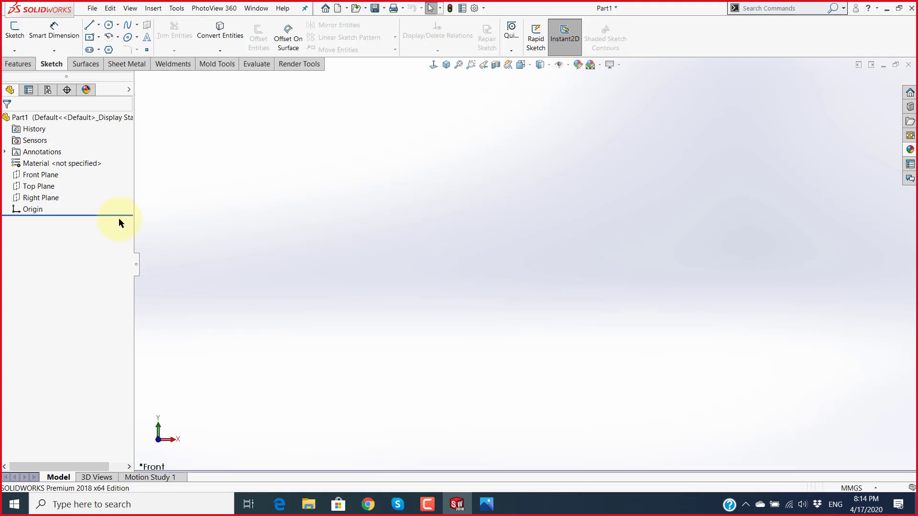
click(40, 191)
click(51, 173)
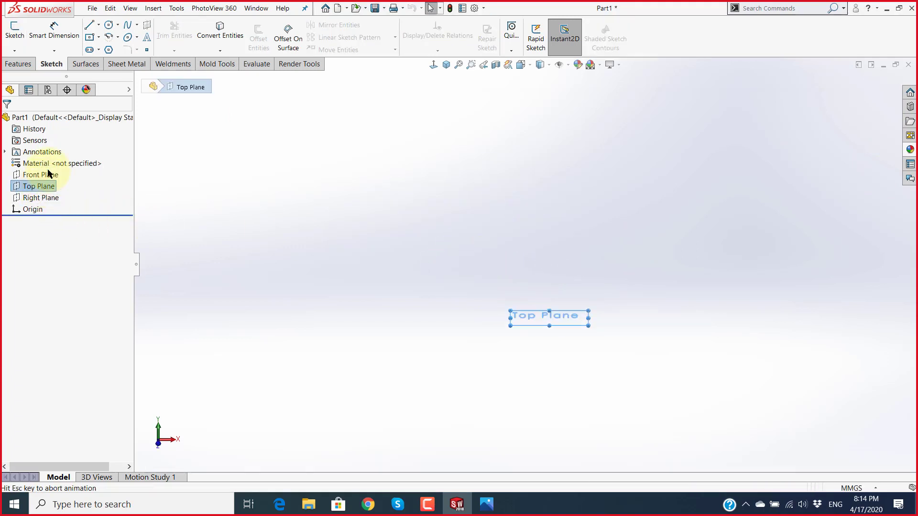
Step: Draw two ellipses, one left of the origin and one below it
click(128, 40)
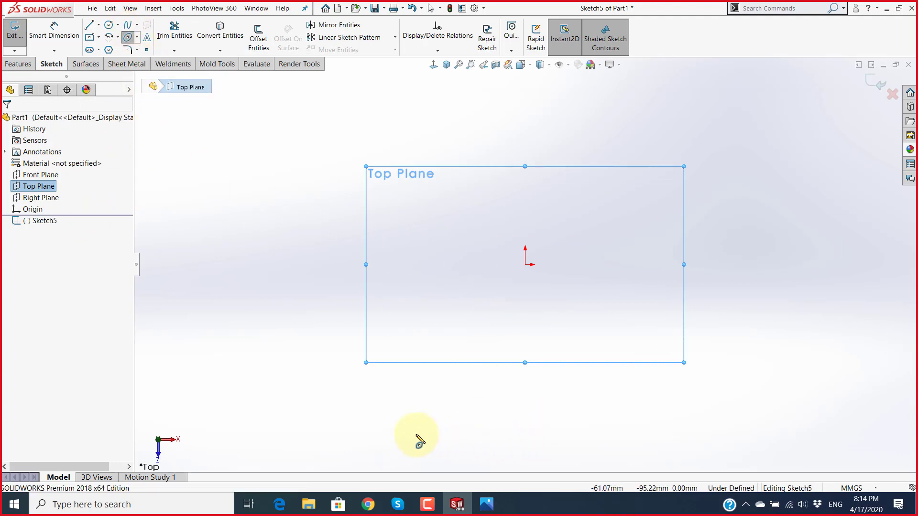
click(426, 231)
click(425, 229)
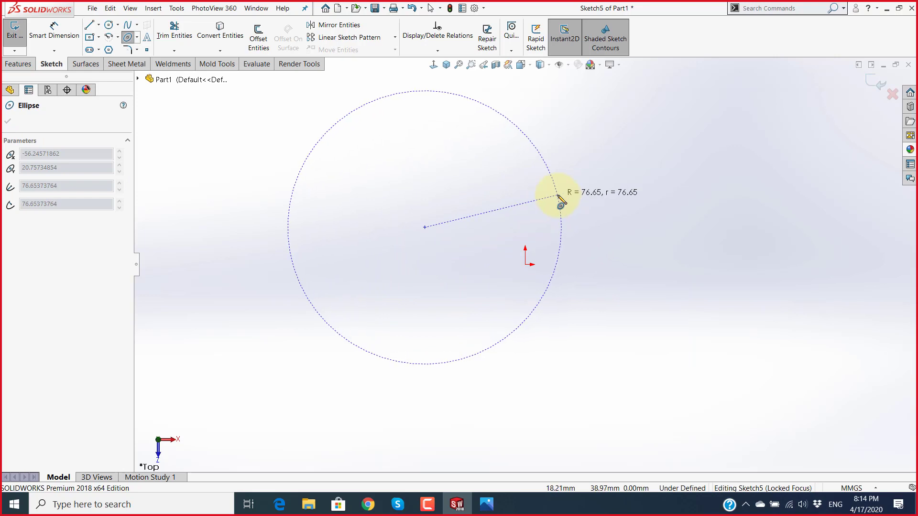
click(564, 191)
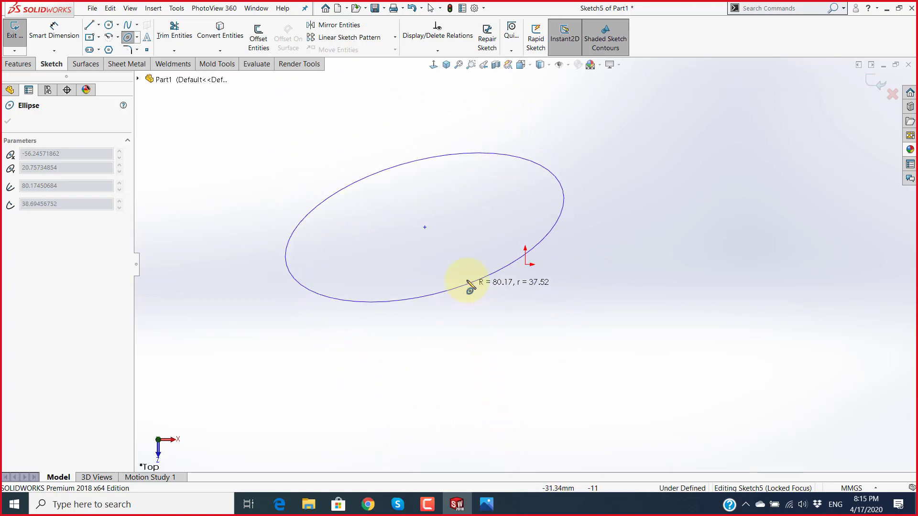
click(433, 258)
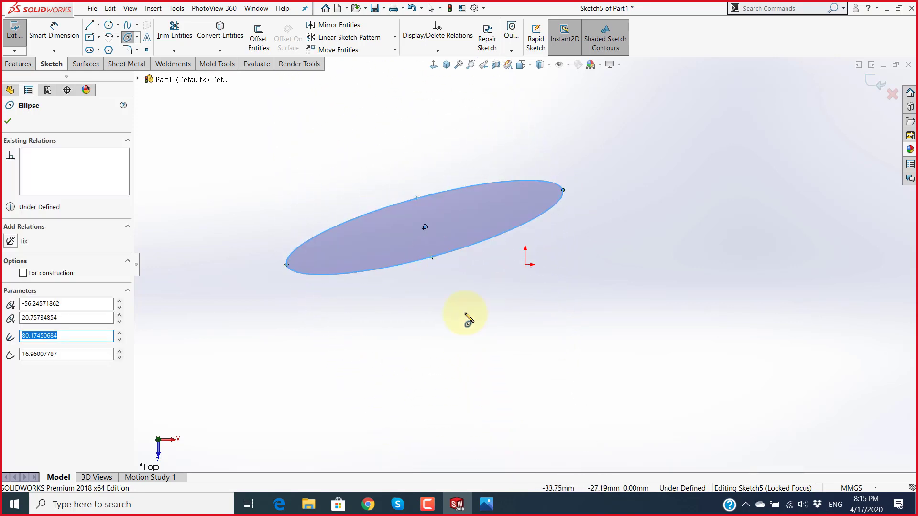
scroll(461, 246, up, 1)
scroll(455, 246, down, 1)
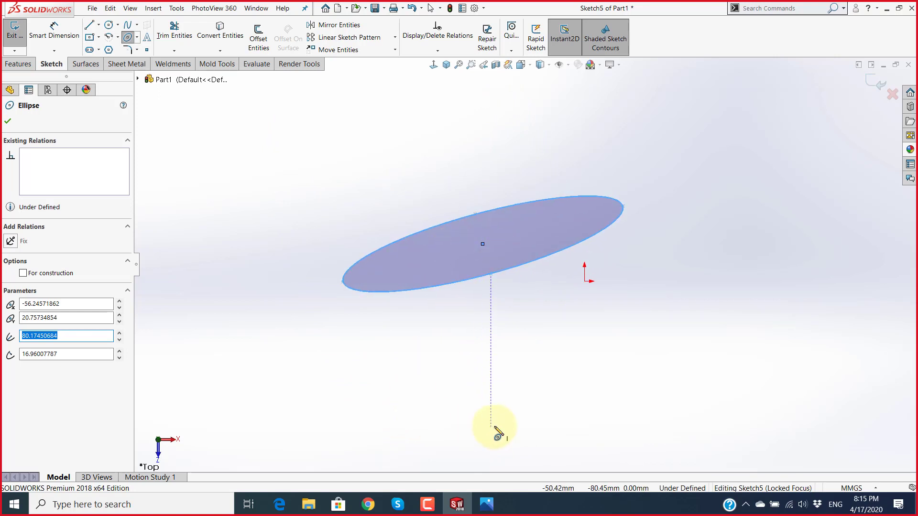
click(503, 388)
click(639, 369)
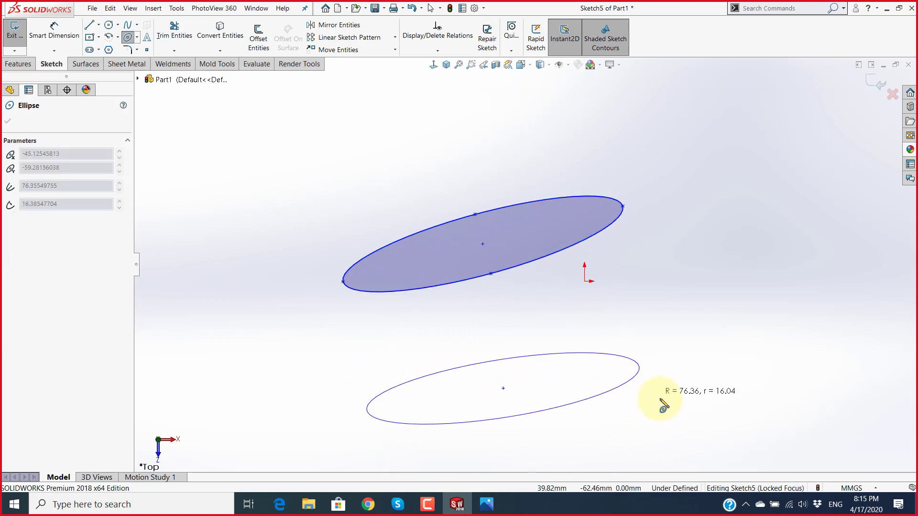
click(683, 432)
Step: Add a third upright ellipse and a fourth tilted ellipse on the right
key(z)
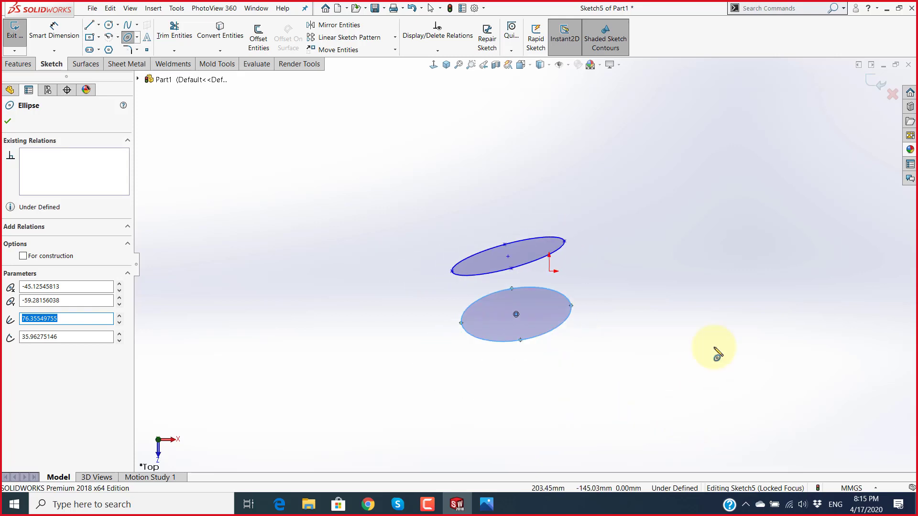
click(739, 197)
click(744, 256)
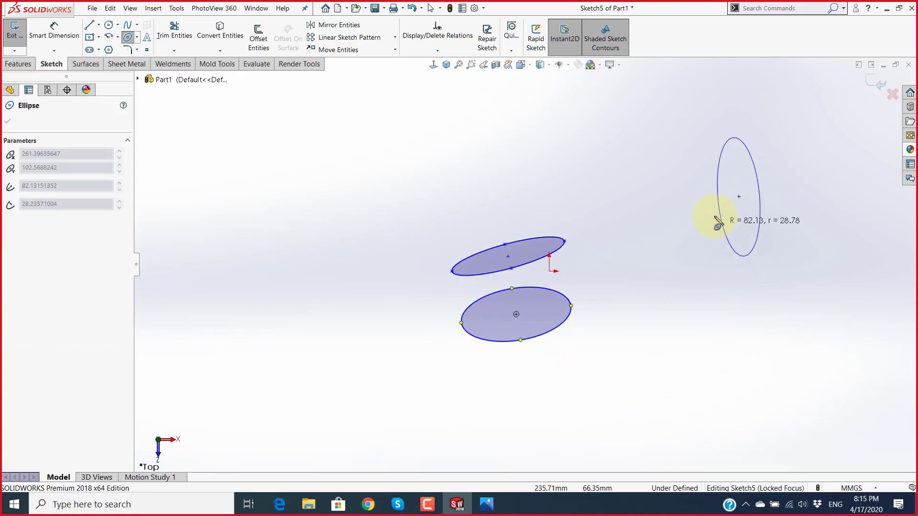
click(693, 203)
click(664, 411)
click(750, 349)
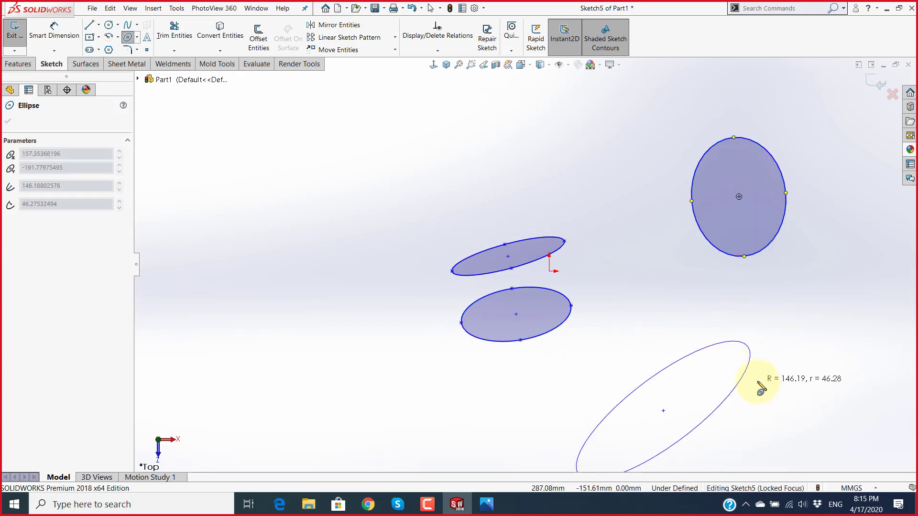
click(762, 387)
key(z)
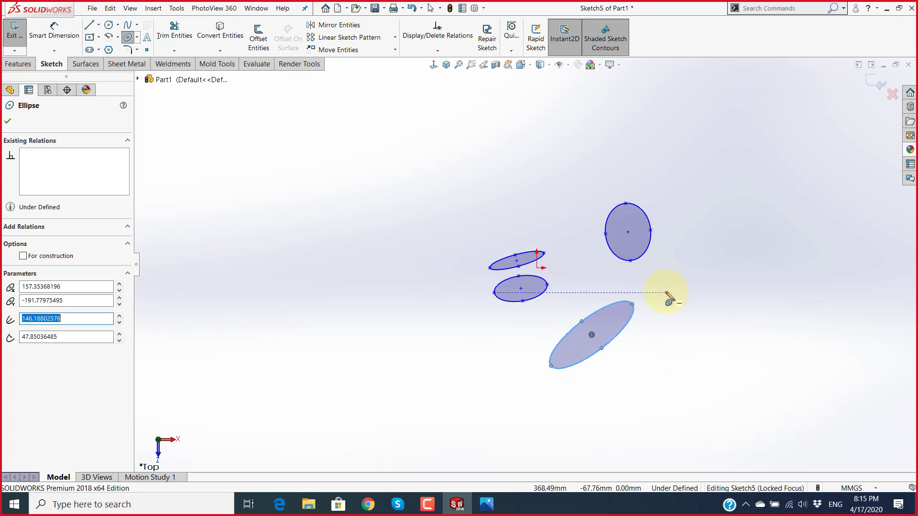
key(Escape)
scroll(642, 315, down, 2)
scroll(660, 165, down, 1)
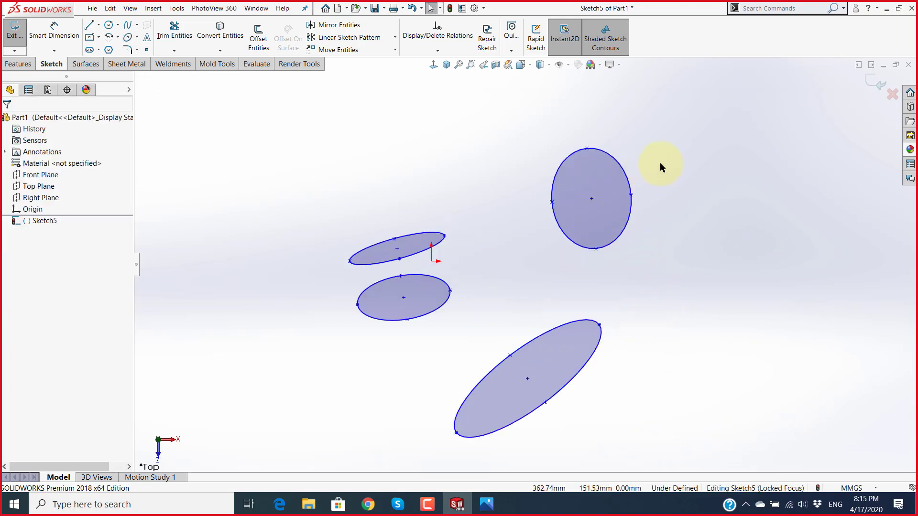
scroll(660, 166, down, 1)
key(z)
key(z)
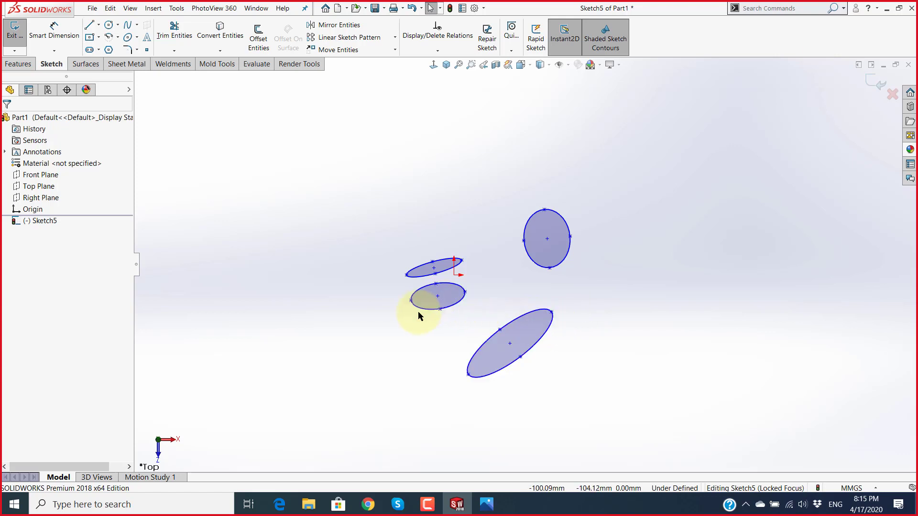
Step: Draw a large circle upper-left of the ellipses and tilt the view slightly
click(109, 26)
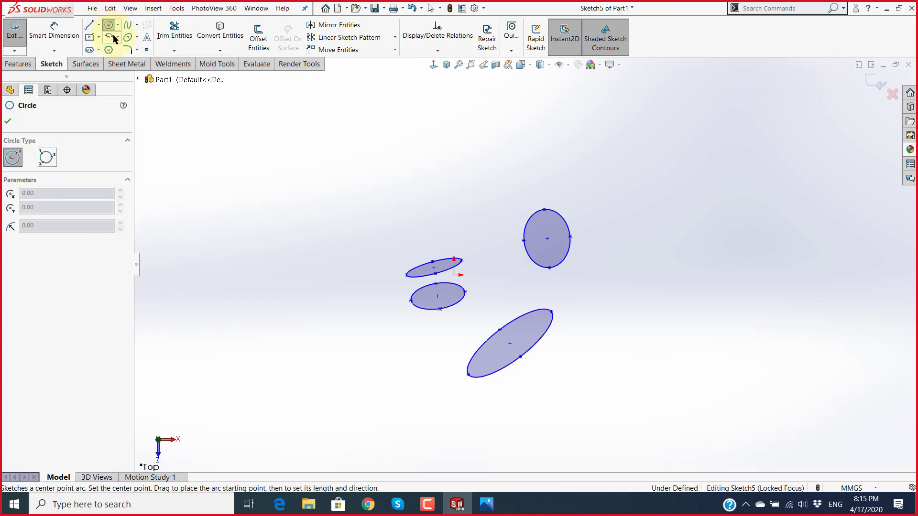
click(342, 204)
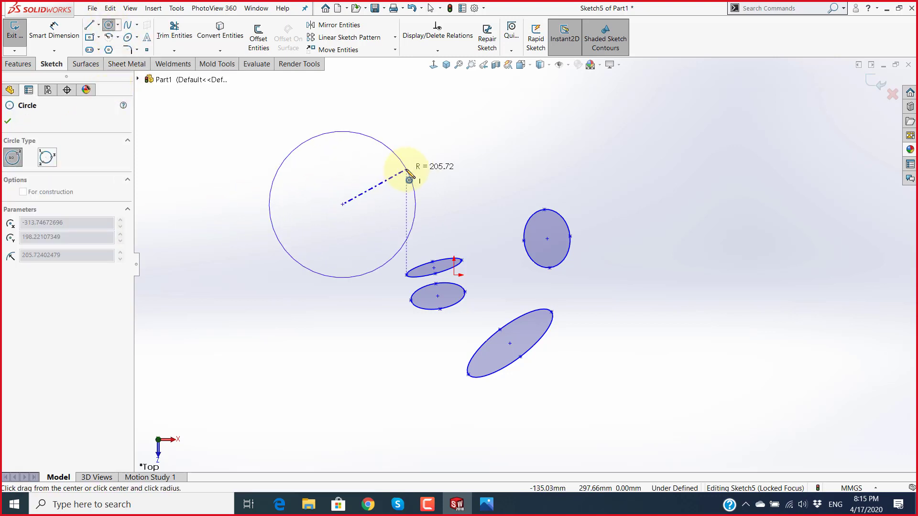
click(417, 187)
key(Escape)
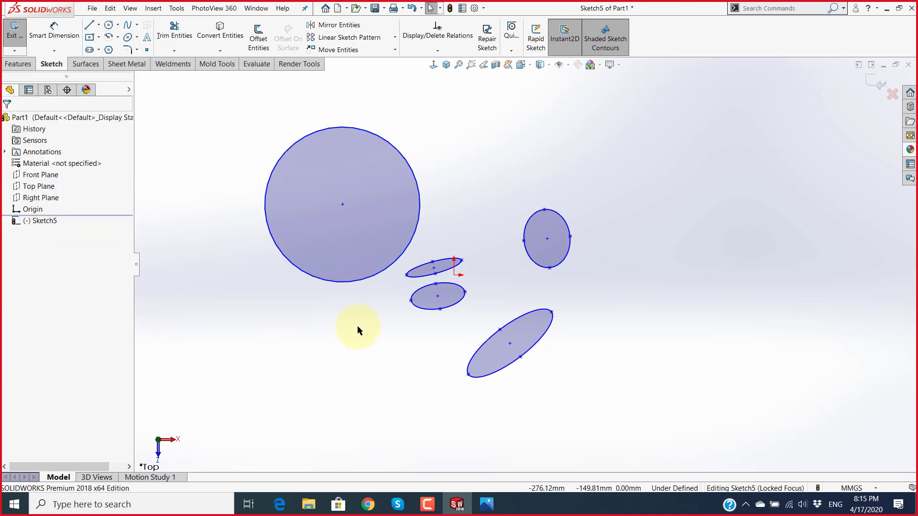
scroll(471, 233, up, 2)
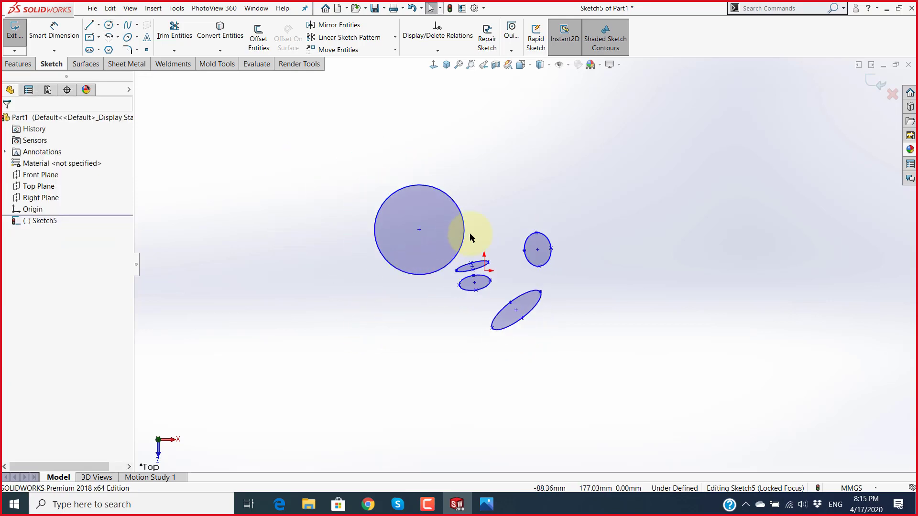
scroll(471, 233, down, 2)
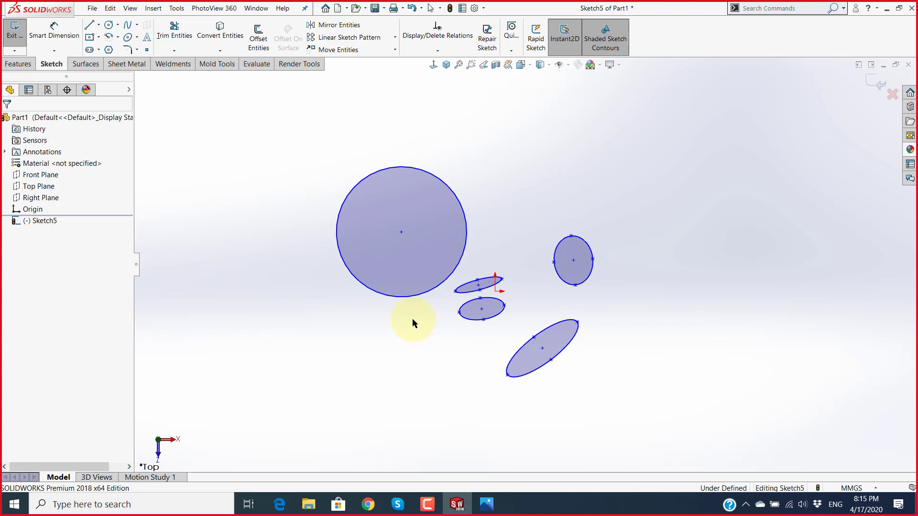
mouse_move(412, 318)
middle_down()
mouse_move(416, 484)
mouse_move(418, 354)
mouse_move(430, 485)
mouse_move(431, 459)
mouse_move(428, 474)
mouse_move(372, 372)
mouse_move(416, 447)
mouse_move(455, 466)
mouse_move(424, 451)
mouse_move(425, 474)
mouse_move(423, 426)
middle_up()
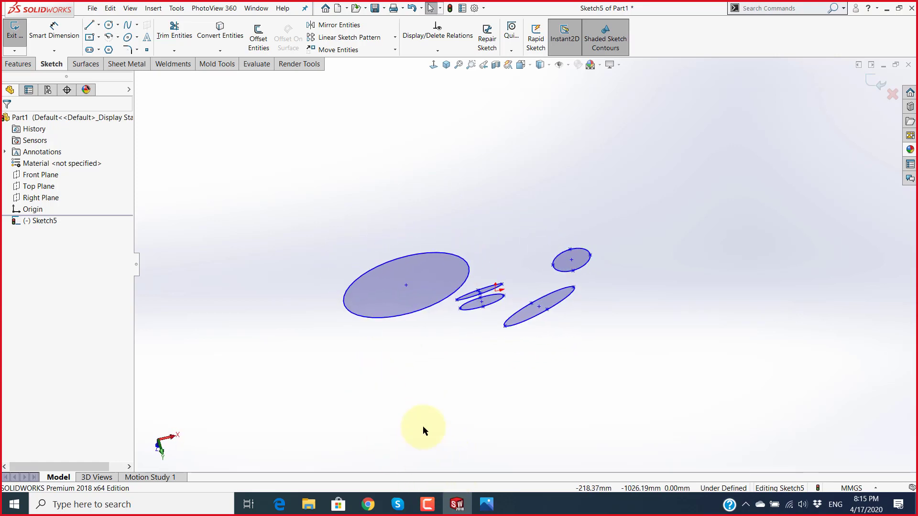
scroll(429, 277, down, 4)
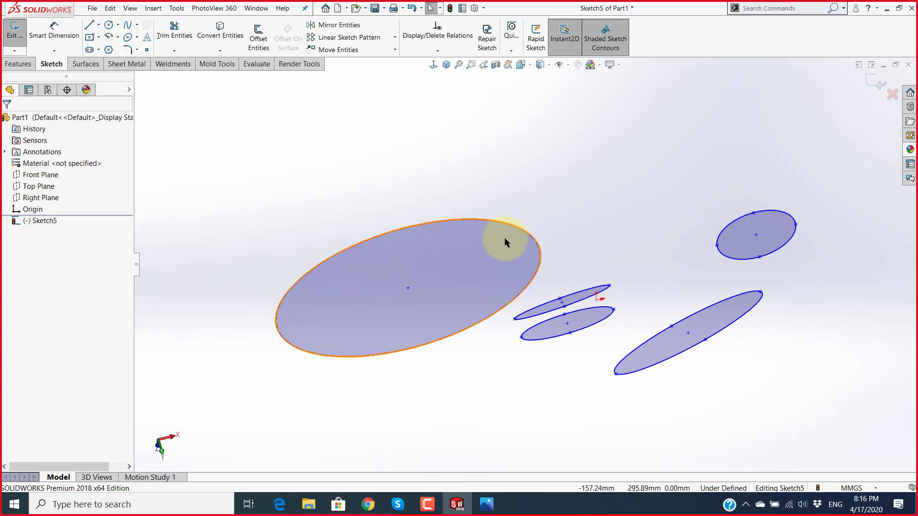
scroll(511, 292, up, 5)
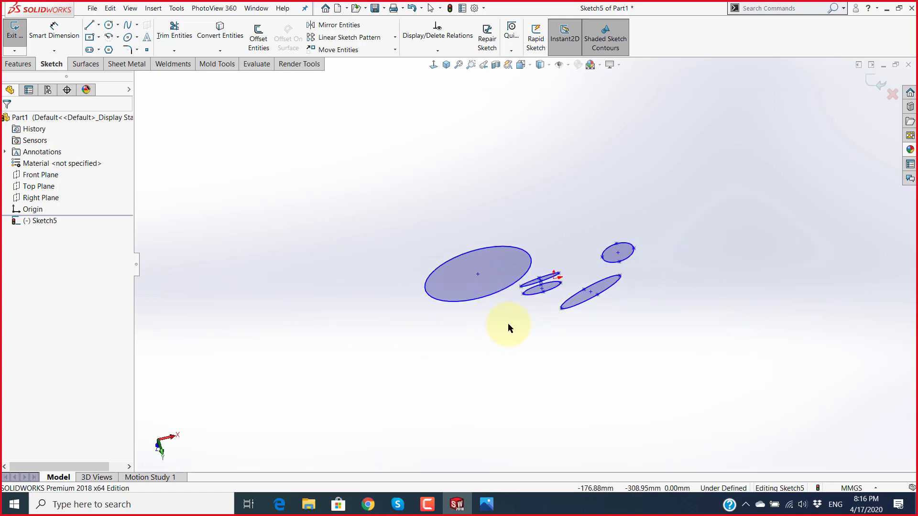
mouse_move(507, 324)
middle_down()
mouse_move(519, 361)
mouse_move(518, 205)
mouse_move(475, 410)
mouse_move(476, 310)
mouse_move(492, 225)
mouse_move(469, 385)
mouse_move(463, 296)
mouse_move(476, 154)
mouse_move(476, 317)
middle_up()
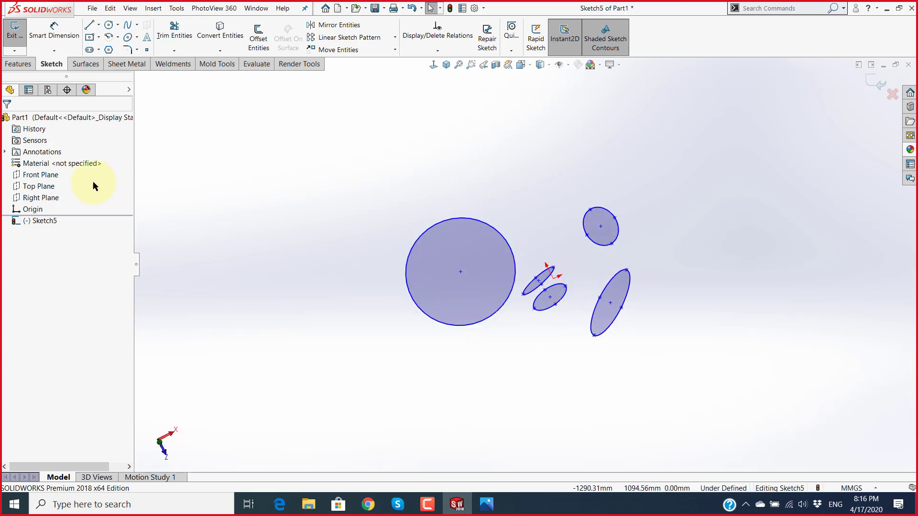
mouse_move(481, 155)
middle_down()
mouse_move(486, 349)
mouse_move(492, 191)
mouse_move(471, 334)
mouse_move(472, 260)
mouse_move(482, 300)
middle_up()
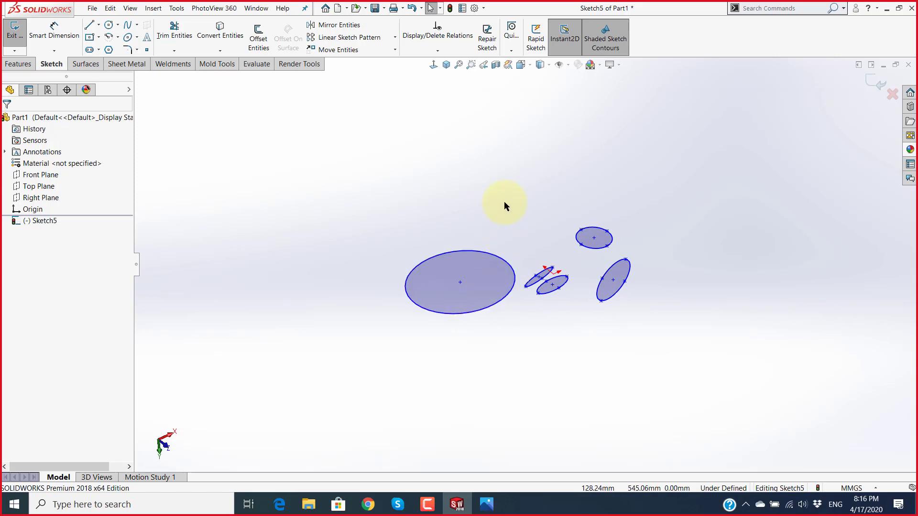
mouse_move(504, 205)
middle_down()
mouse_move(496, 334)
mouse_move(502, 204)
mouse_move(504, 282)
middle_up()
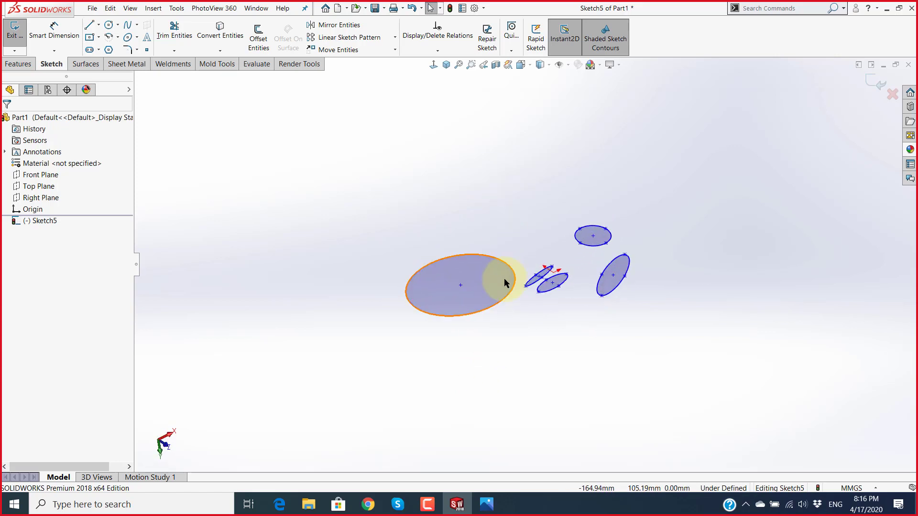
scroll(504, 278, down, 5)
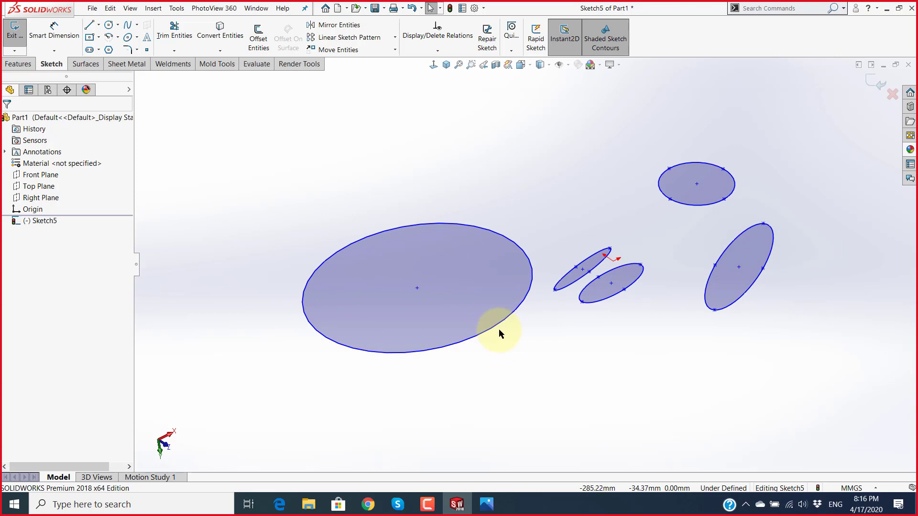
scroll(521, 328, up, 2)
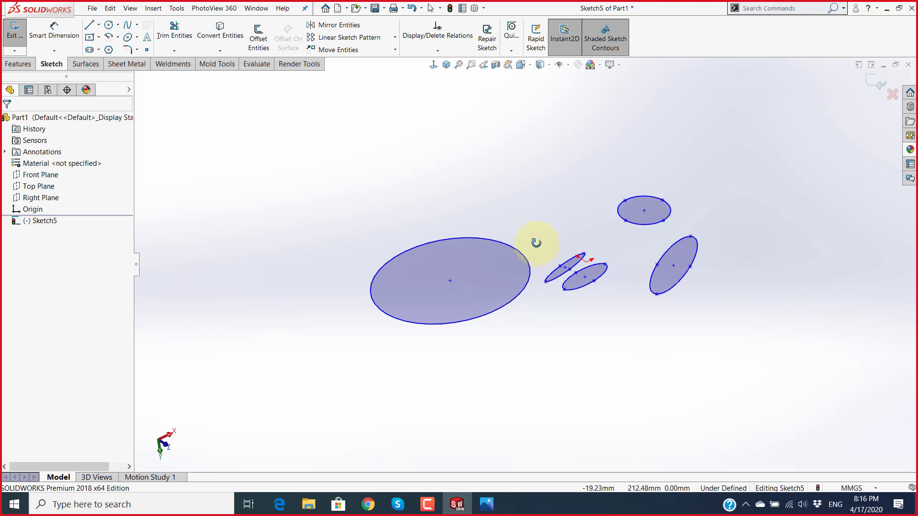
mouse_move(535, 242)
middle_down()
mouse_move(512, 383)
mouse_move(432, 434)
mouse_move(525, 398)
mouse_move(613, 240)
mouse_move(689, 156)
mouse_move(740, 194)
mouse_move(745, 210)
mouse_move(588, 287)
mouse_move(539, 344)
mouse_move(562, 200)
mouse_move(615, 150)
mouse_move(623, 344)
mouse_move(642, 321)
mouse_move(641, 250)
mouse_move(617, 314)
middle_up()
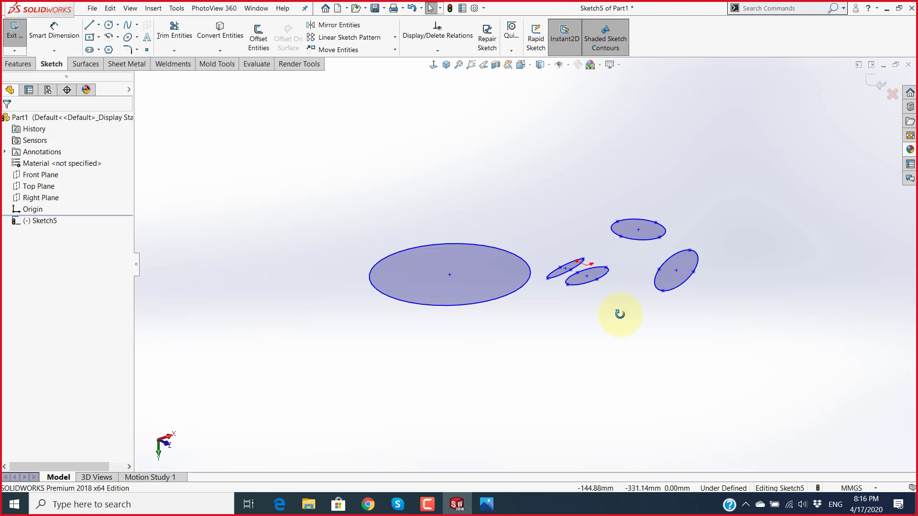
Step: Zoom and orbit around the circle-and-ellipses sketch, then return to the Top view
key(ctrl+5)
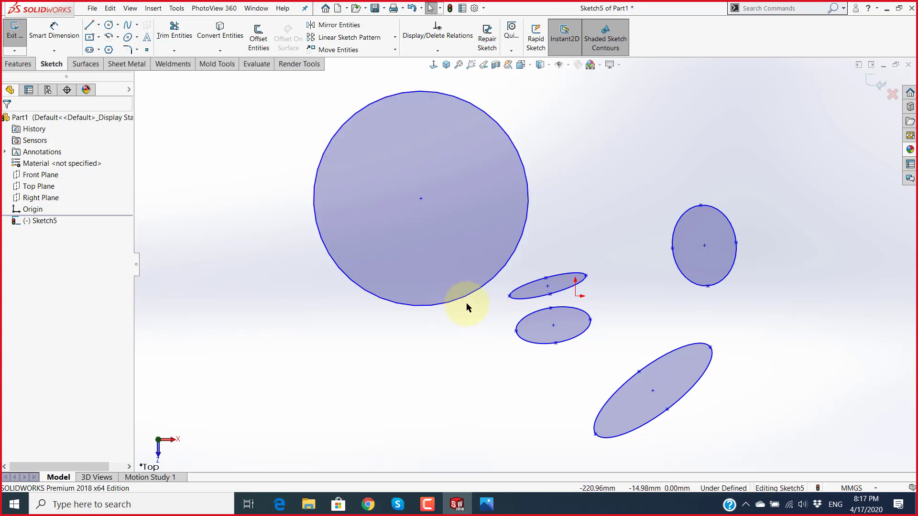
scroll(607, 335, up, 1)
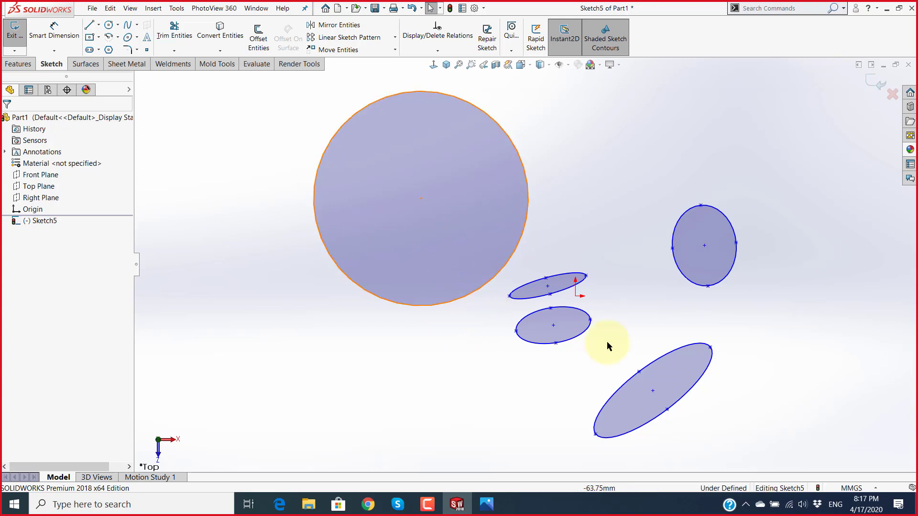
scroll(603, 316, up, 4)
scroll(416, 198, down, 3)
scroll(488, 224, down, 2)
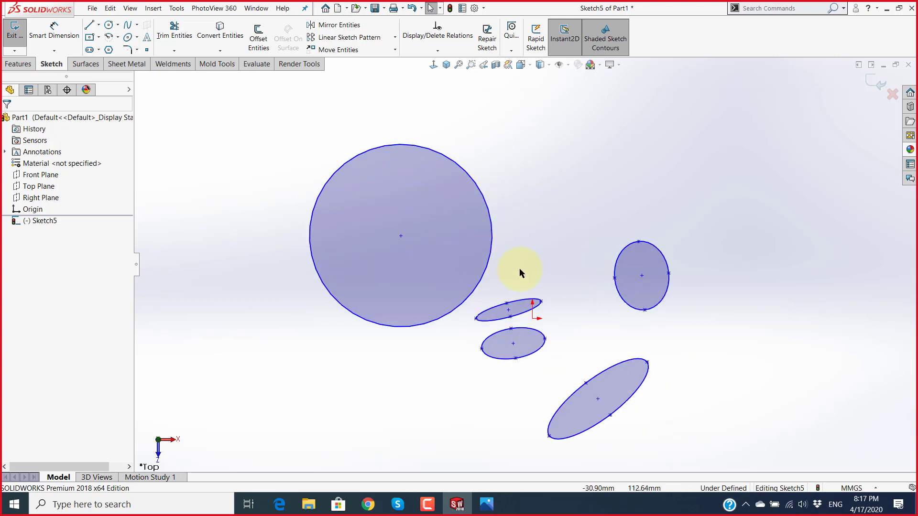
scroll(520, 259, up, 2)
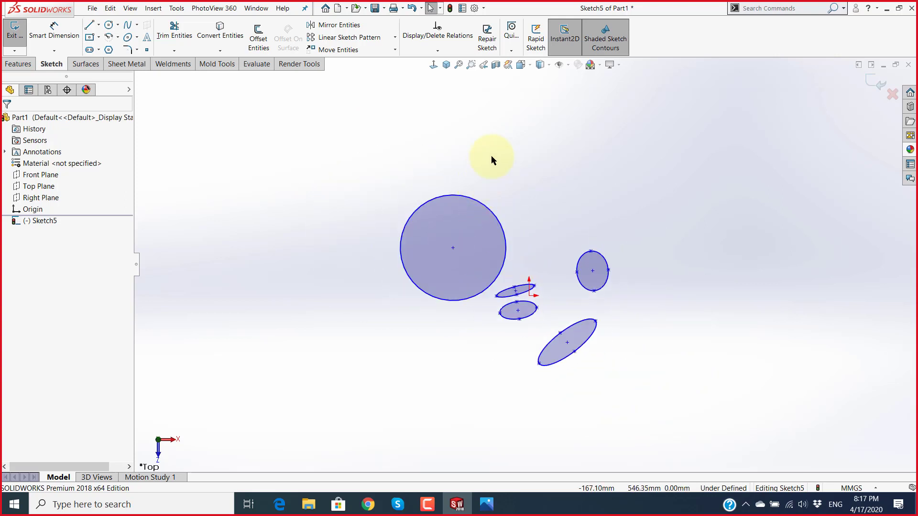
mouse_move(492, 152)
middle_down()
mouse_move(482, 397)
mouse_move(500, 334)
middle_up()
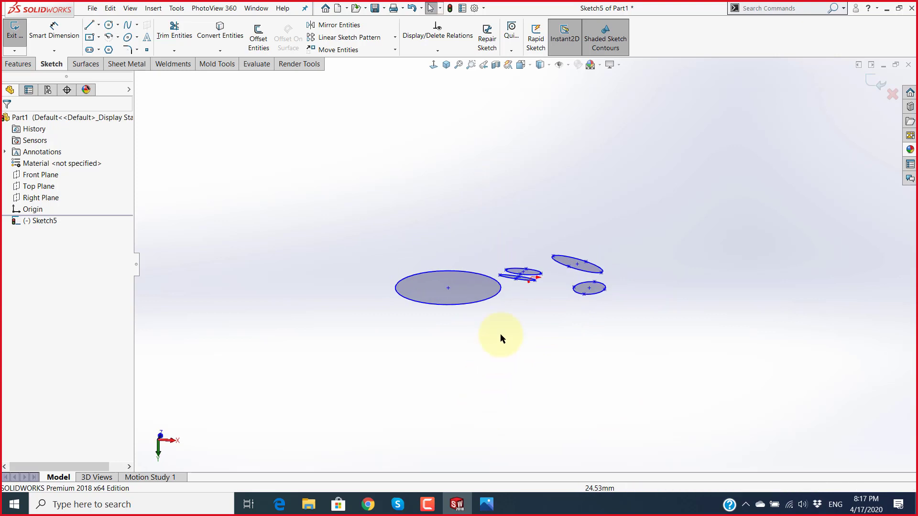
scroll(493, 315, down, 3)
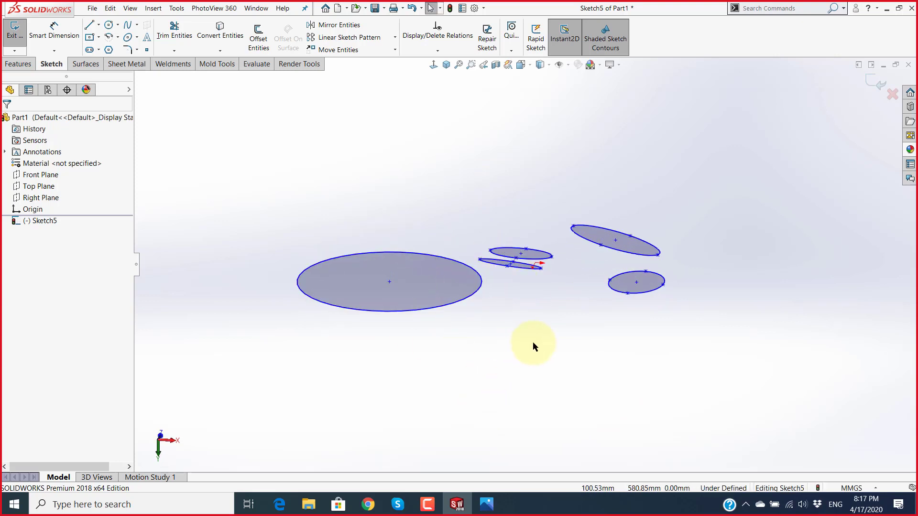
scroll(533, 343, up, 2)
mouse_move(515, 337)
middle_down()
mouse_move(512, 192)
mouse_move(507, 239)
middle_up()
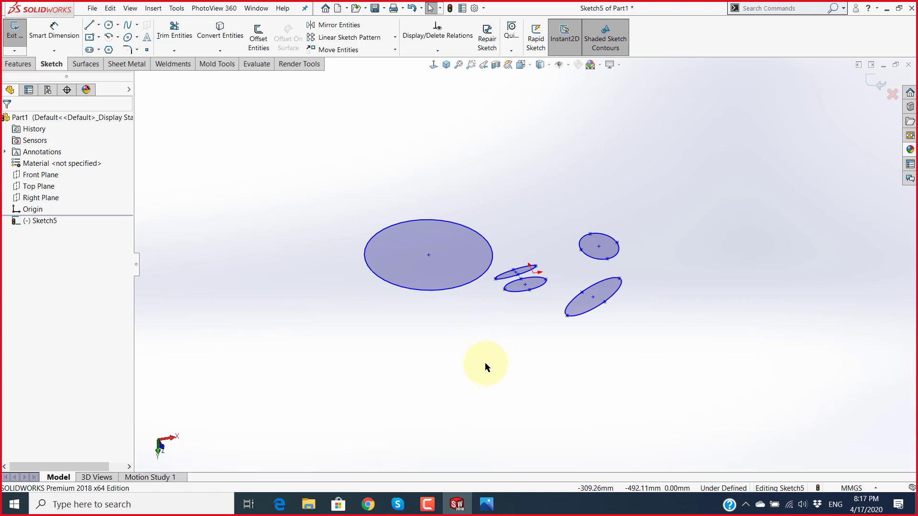
key(ctrl+5)
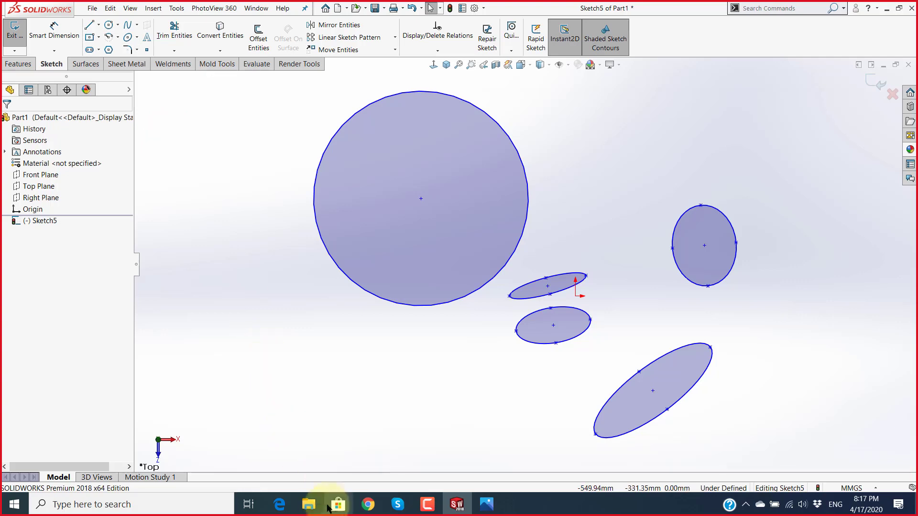
Step: Preview the fillet exercise drawings Fil - 001 through Fil - 009 in File Explorer
click(308, 504)
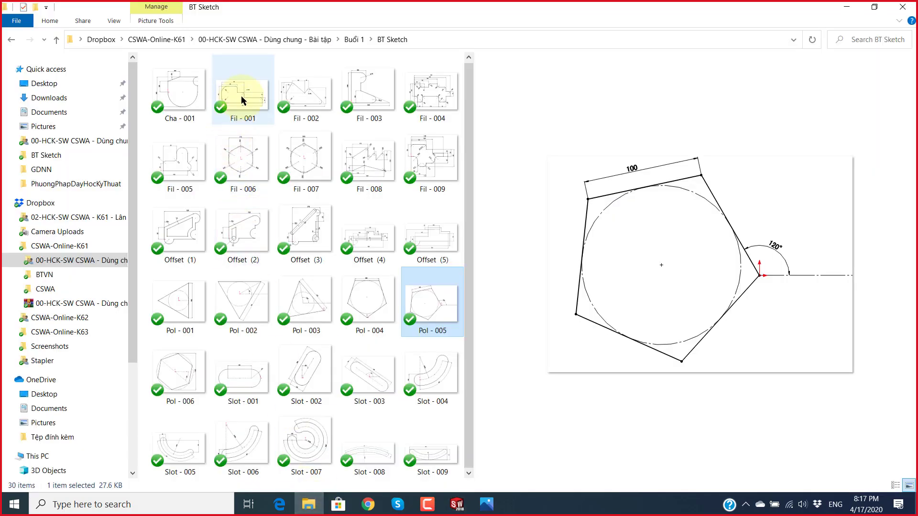
click(241, 96)
click(313, 96)
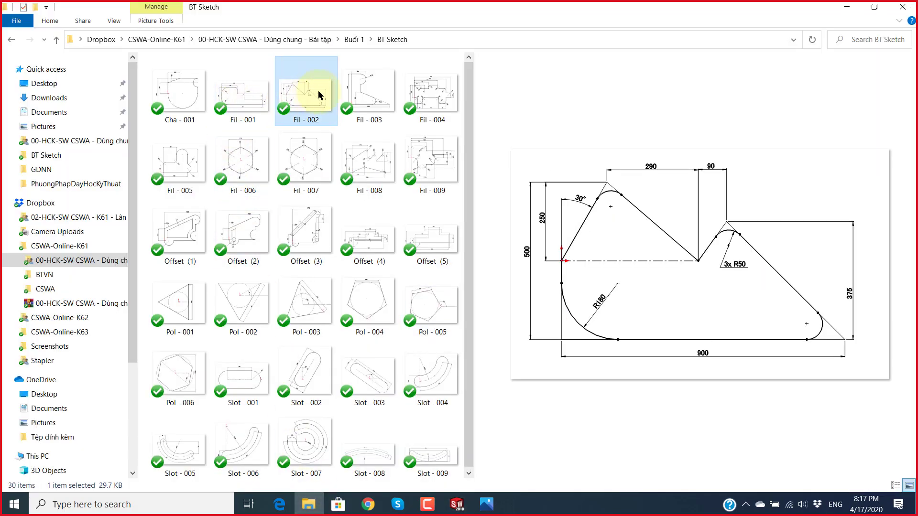
click(377, 96)
click(431, 99)
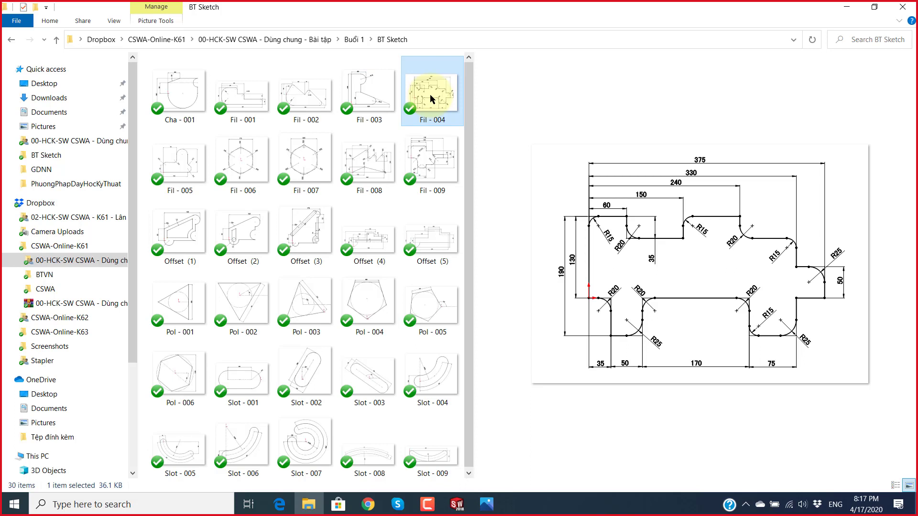
click(173, 174)
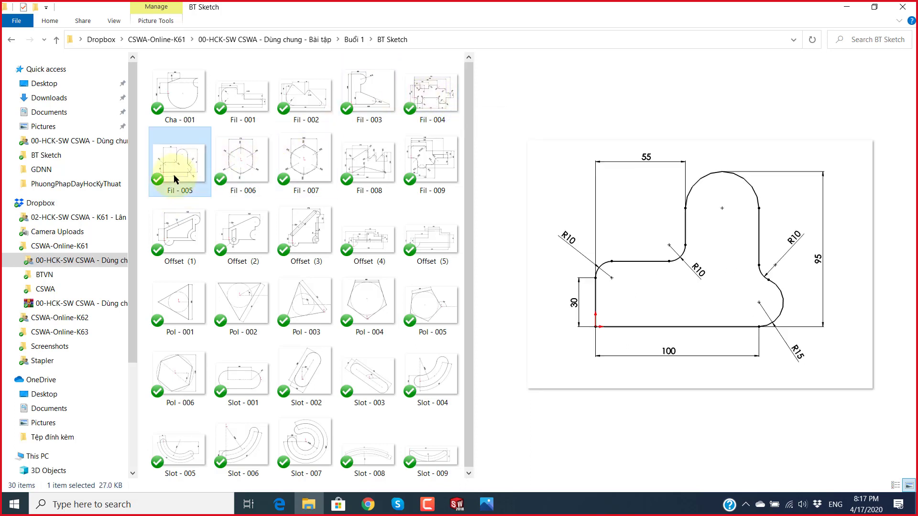
click(241, 162)
click(319, 164)
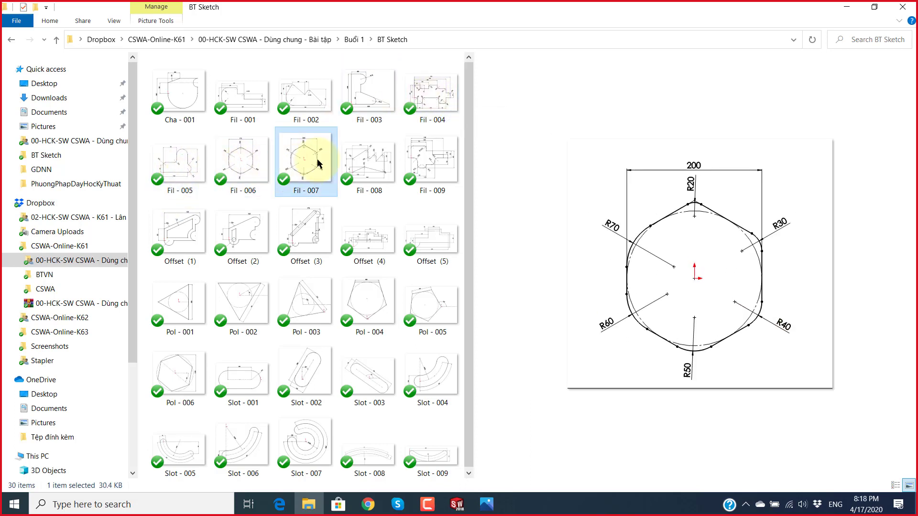
click(367, 162)
click(430, 167)
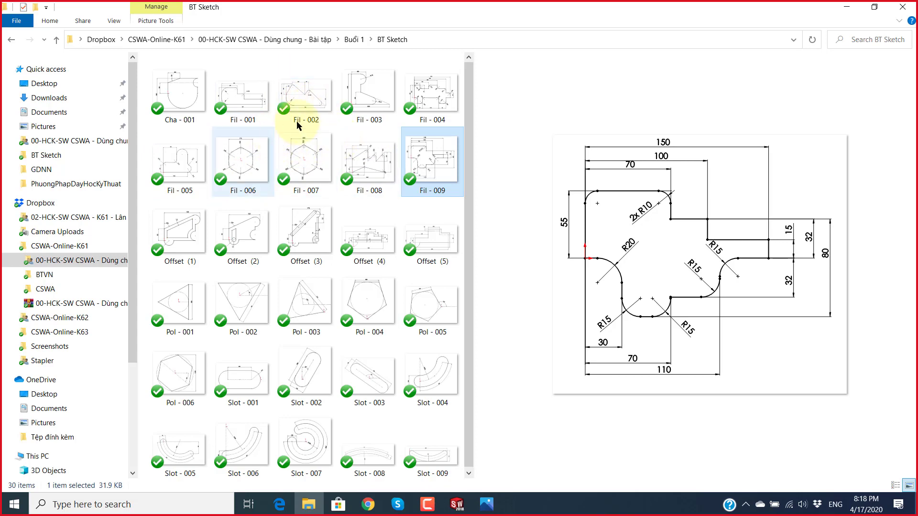
Step: Delete the circle and four ellipses from Sketch5, leaving only the origin
click(458, 508)
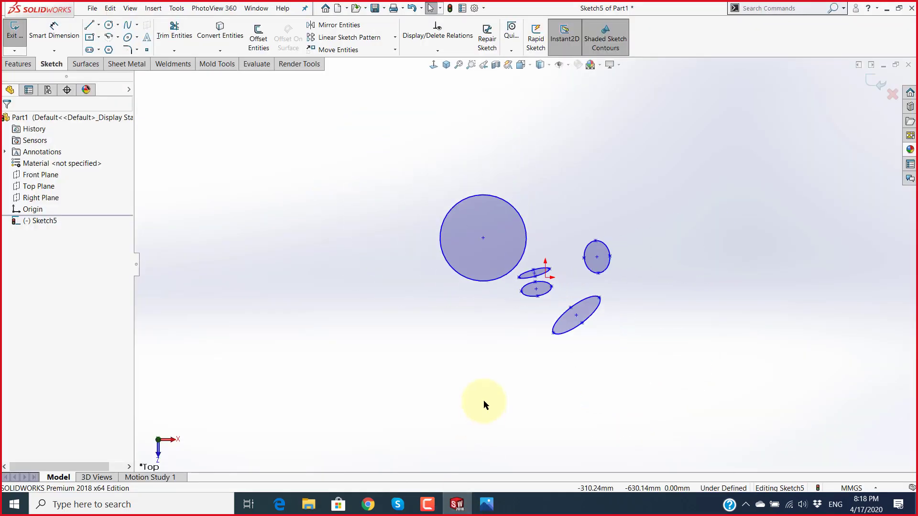
drag(708, 392, 325, 169)
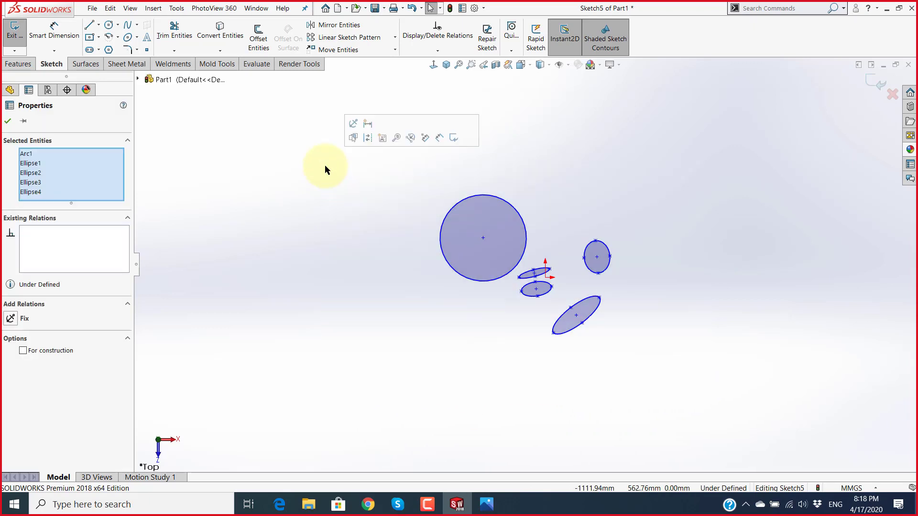
key(Delete)
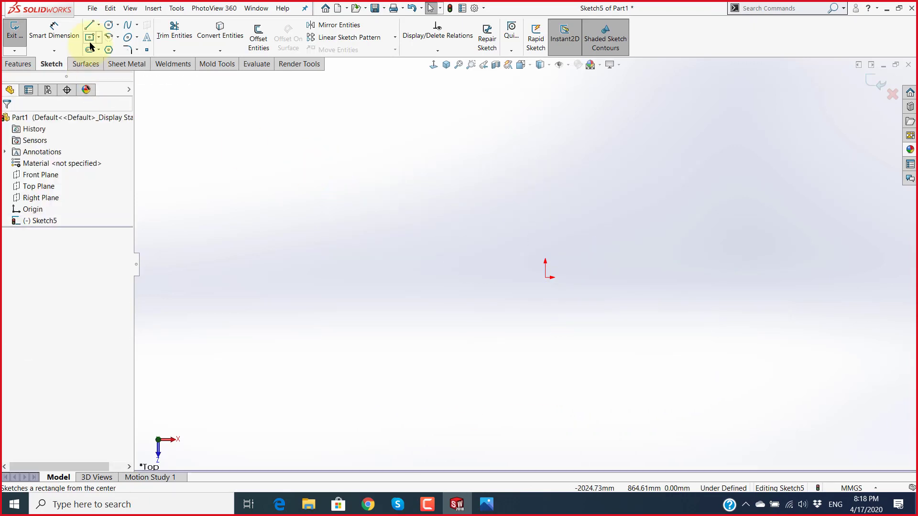
Step: Draw four corner rectangles of varied sizes around the origin
click(89, 38)
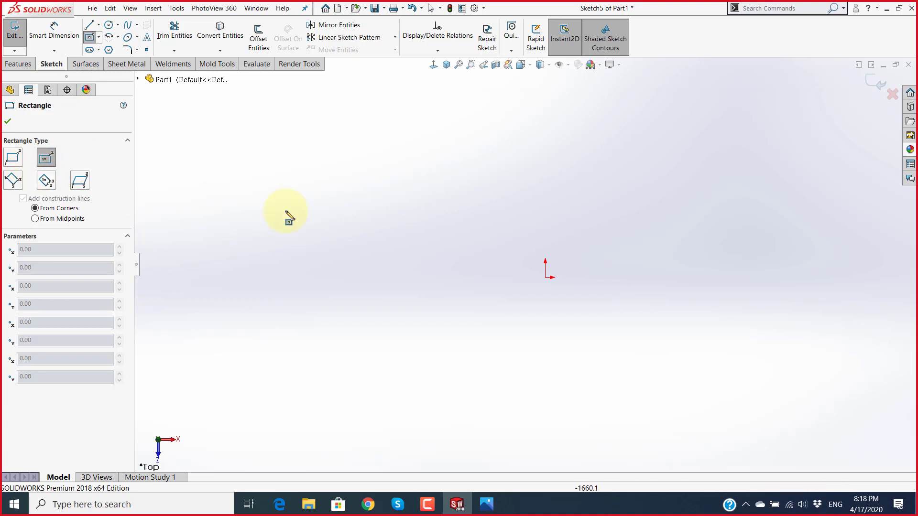
click(13, 157)
click(337, 296)
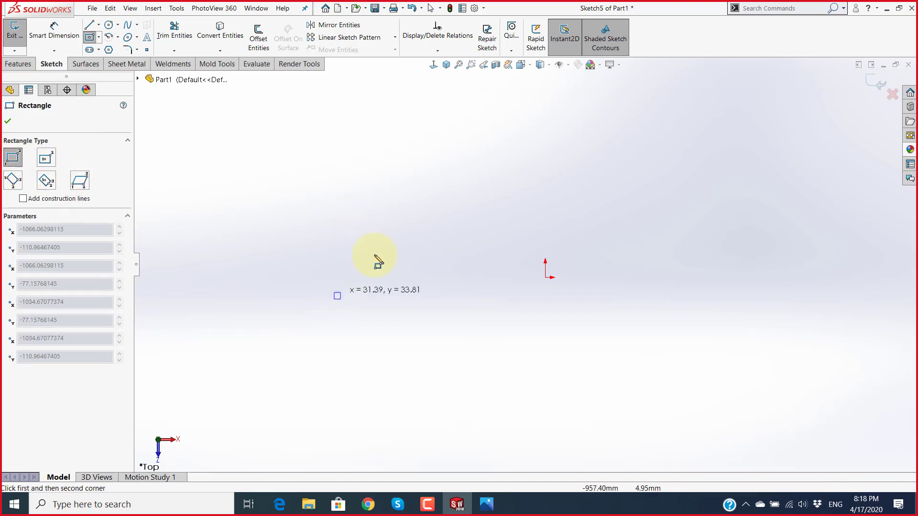
click(493, 182)
click(618, 385)
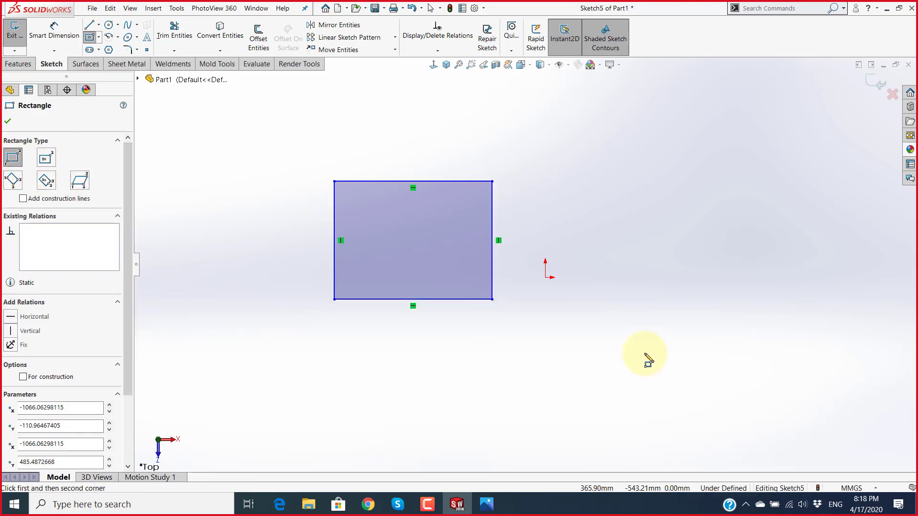
click(798, 240)
click(569, 181)
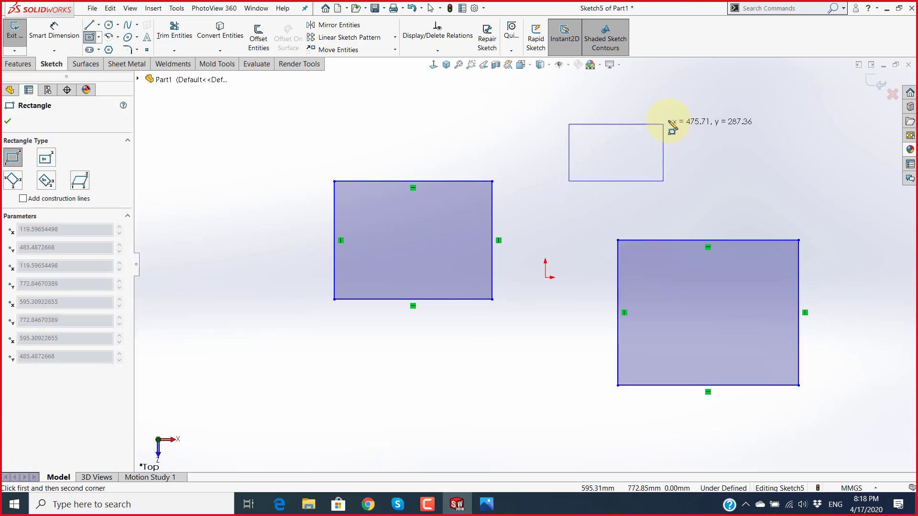
click(723, 87)
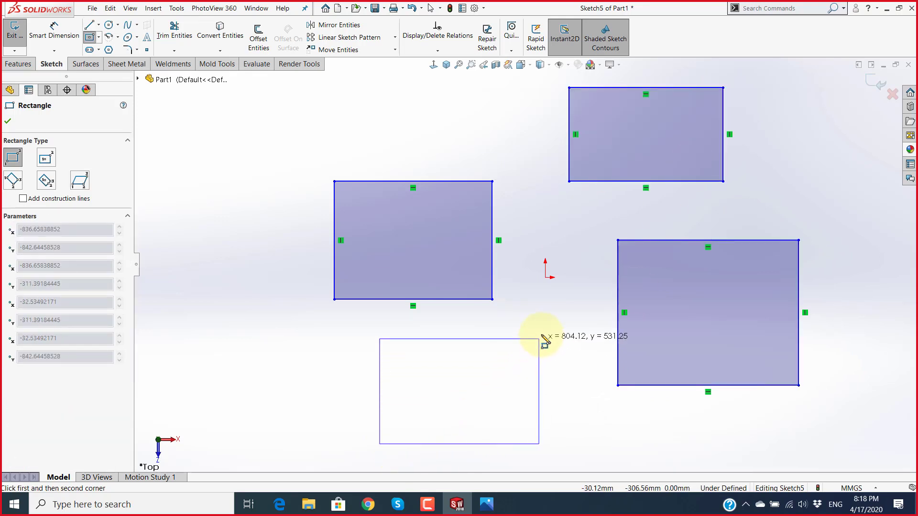
click(541, 333)
key(z)
Step: Add a tall rectangle at the left and exit the rectangle tool
click(351, 334)
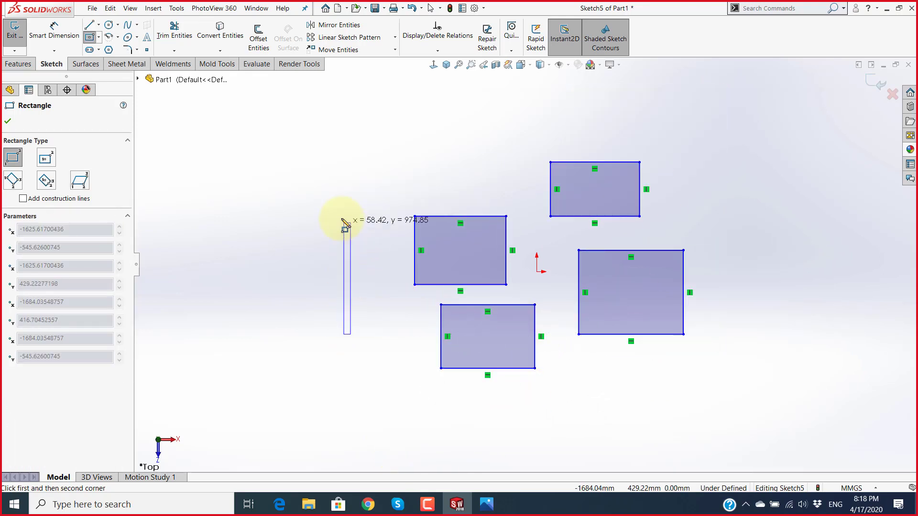
click(268, 185)
key(Escape)
scroll(553, 322, up, 2)
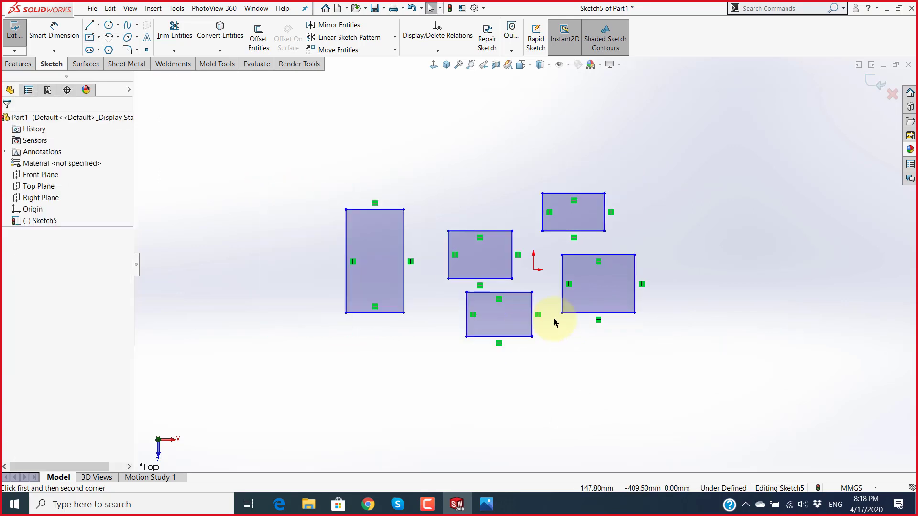
scroll(539, 246, down, 2)
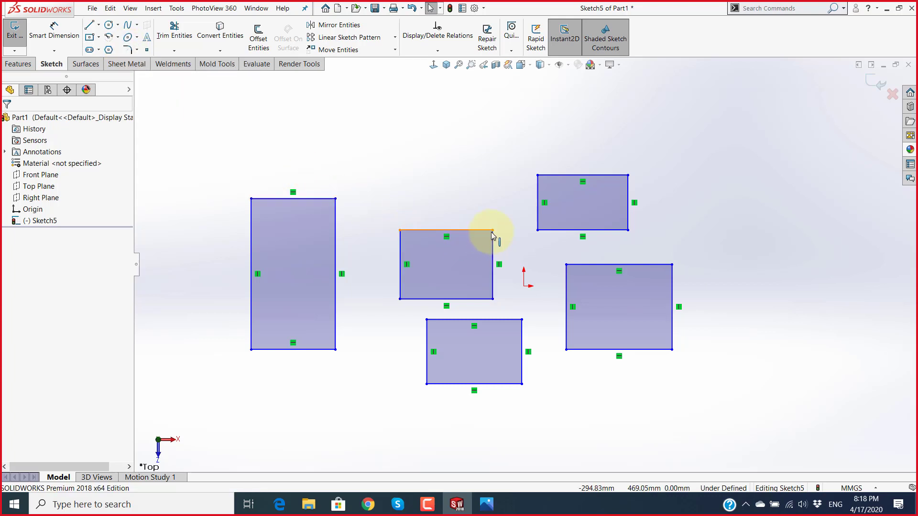
Step: Start a 200 mm sketch fillet on the tall rectangle's top-left corner
click(127, 49)
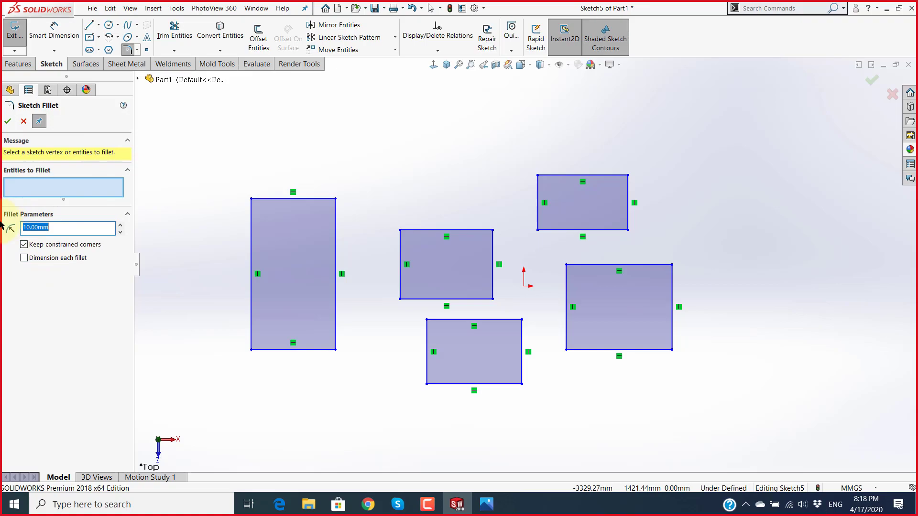
key(super+plus)
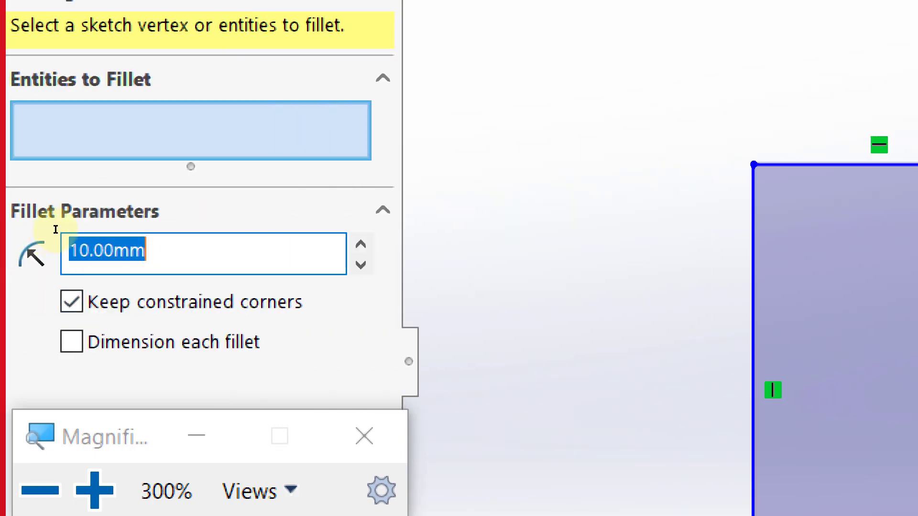
click(364, 436)
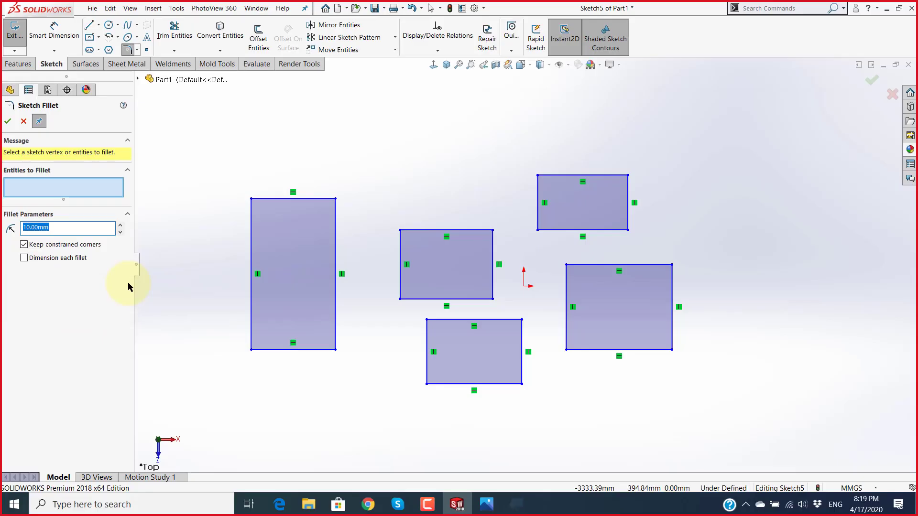
click(252, 199)
scroll(261, 206, down, 2)
scroll(330, 212, down, 2)
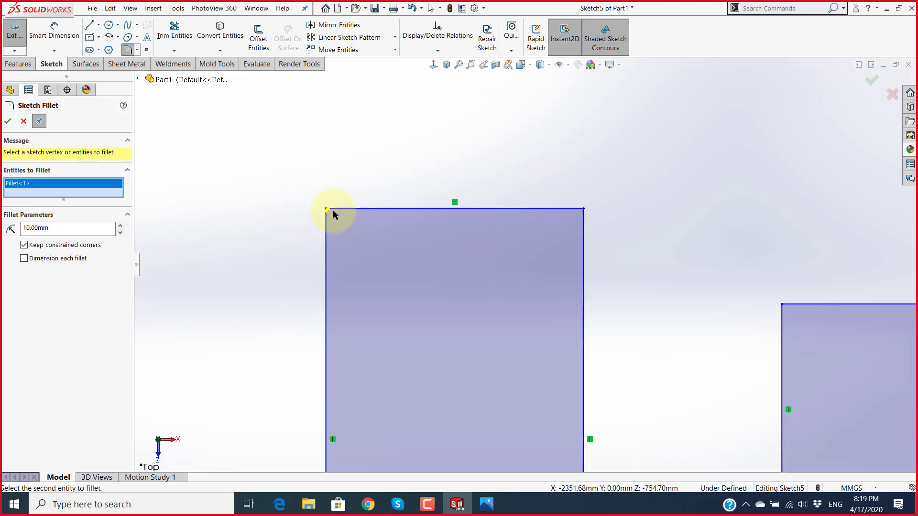
scroll(363, 220, down, 2)
scroll(287, 221, down, 2)
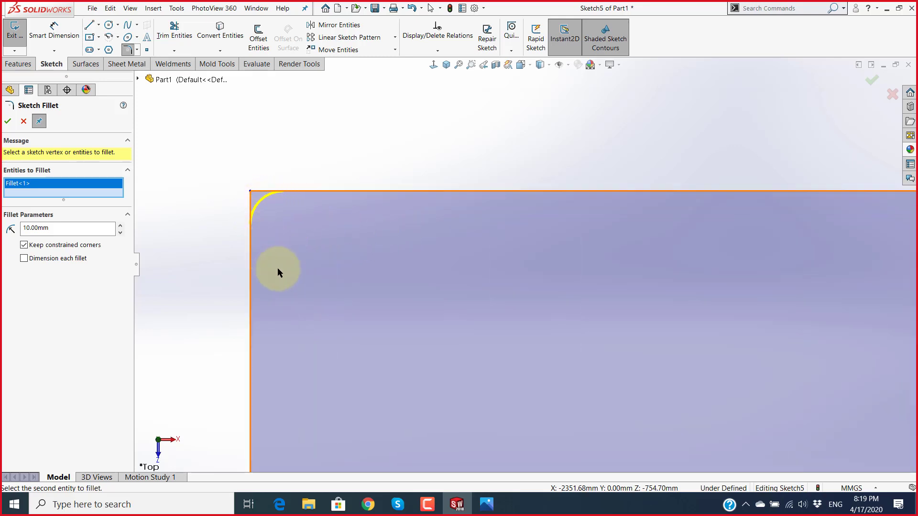
scroll(500, 306, up, 2)
scroll(591, 340, up, 3)
scroll(594, 340, up, 3)
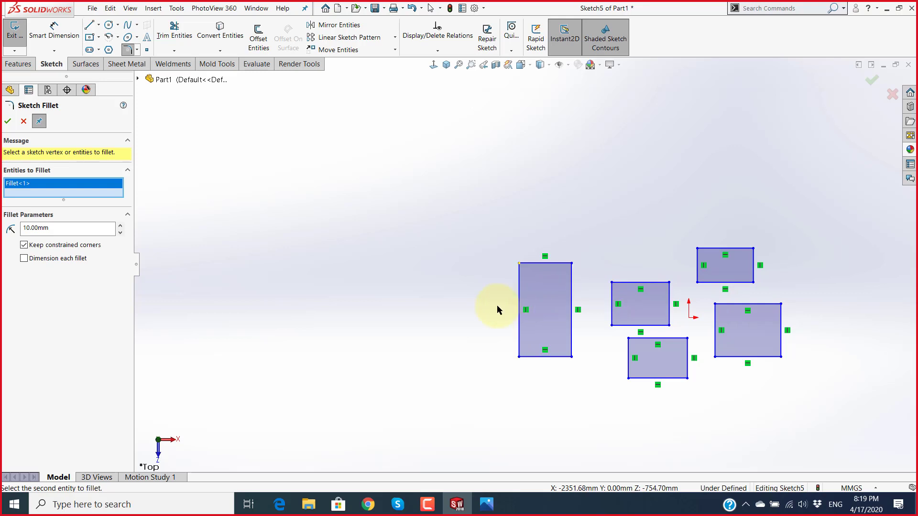
double_click(69, 231)
text(100)
scroll(545, 261, down, 2)
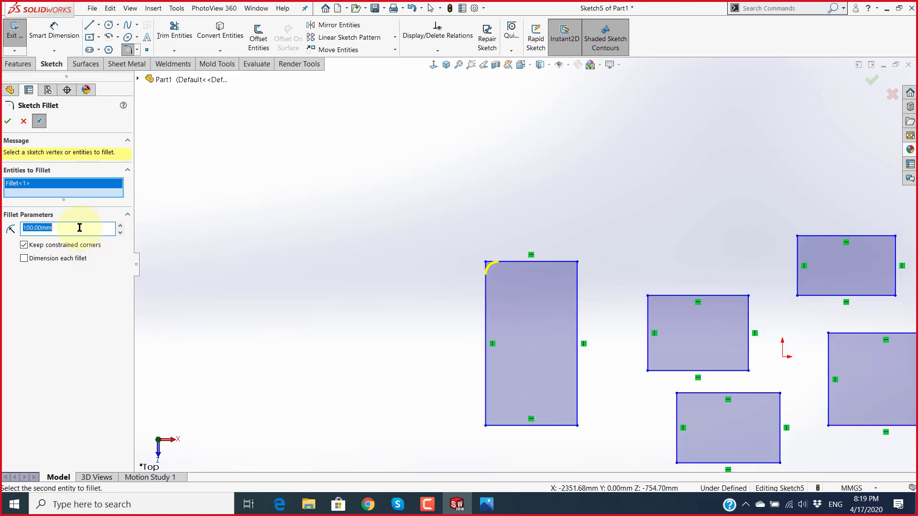
text(200)
key(Return)
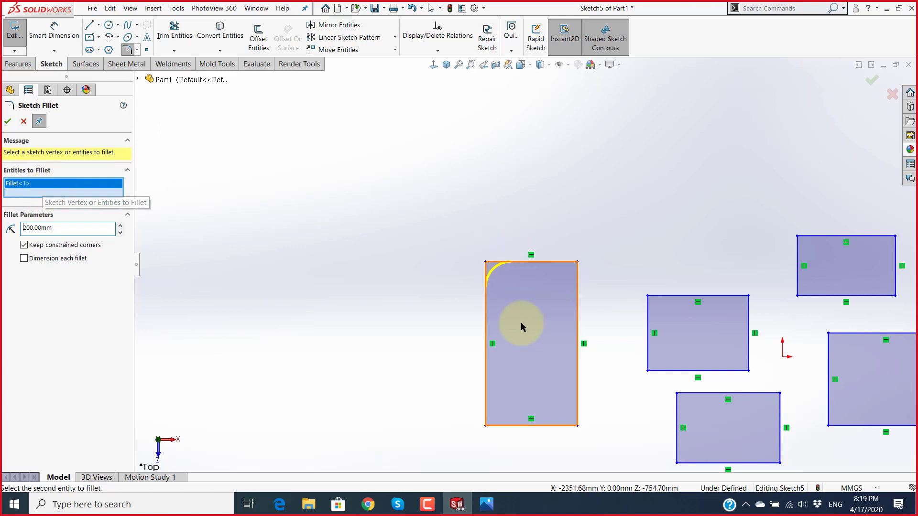
Step: Fillet the tall rectangle's bottom-right and two other rectangles' bottom-left corners
scroll(615, 447, down, 3)
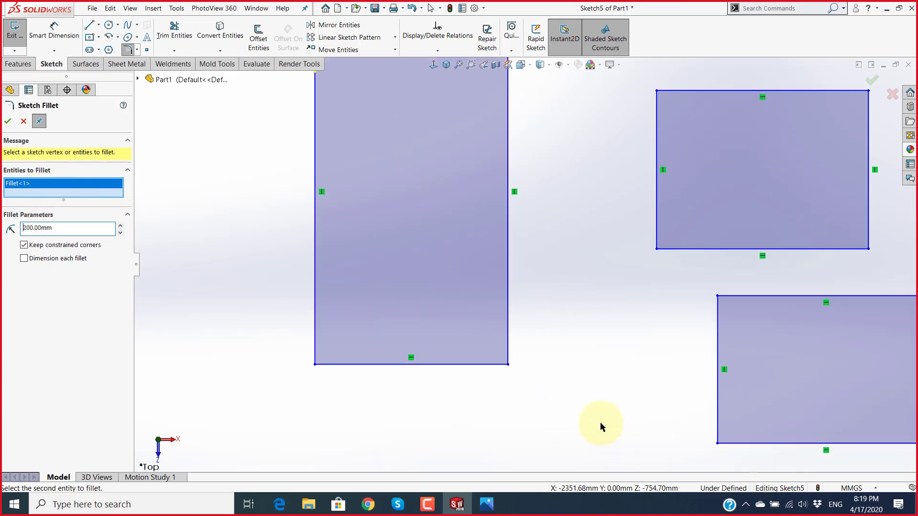
click(508, 366)
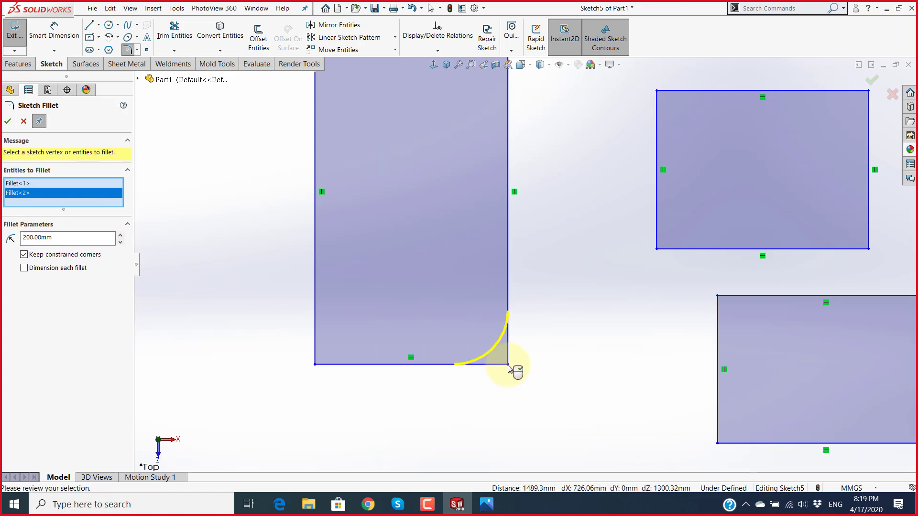
click(660, 251)
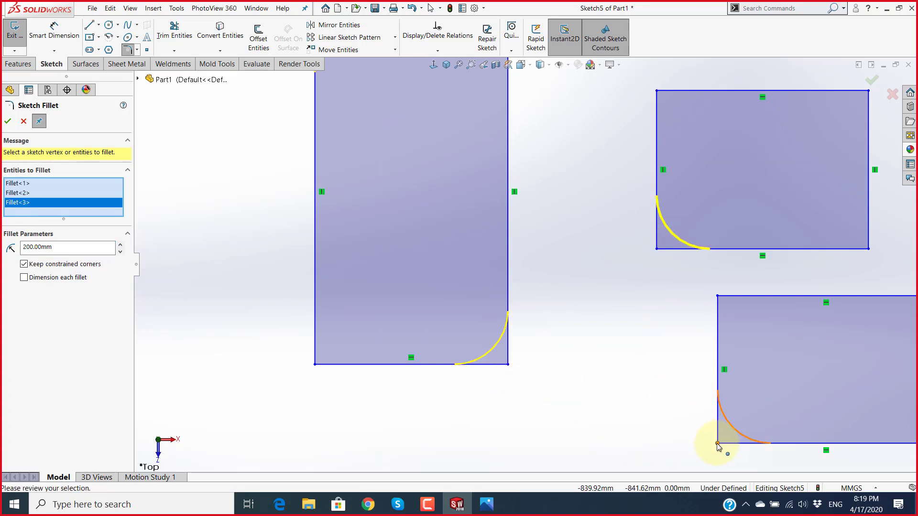
click(719, 441)
scroll(598, 378, up, 2)
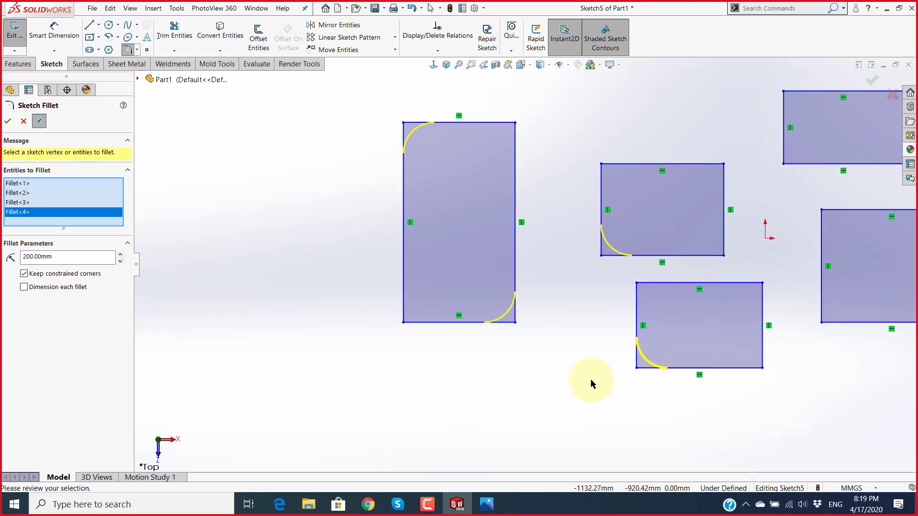
scroll(590, 379, up, 3)
scroll(598, 267, down, 2)
scroll(598, 266, down, 1)
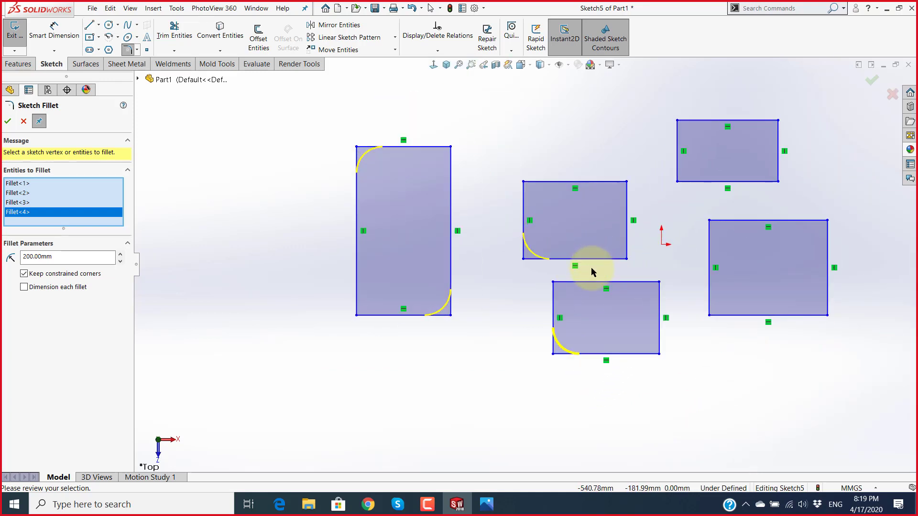
scroll(680, 184, down, 3)
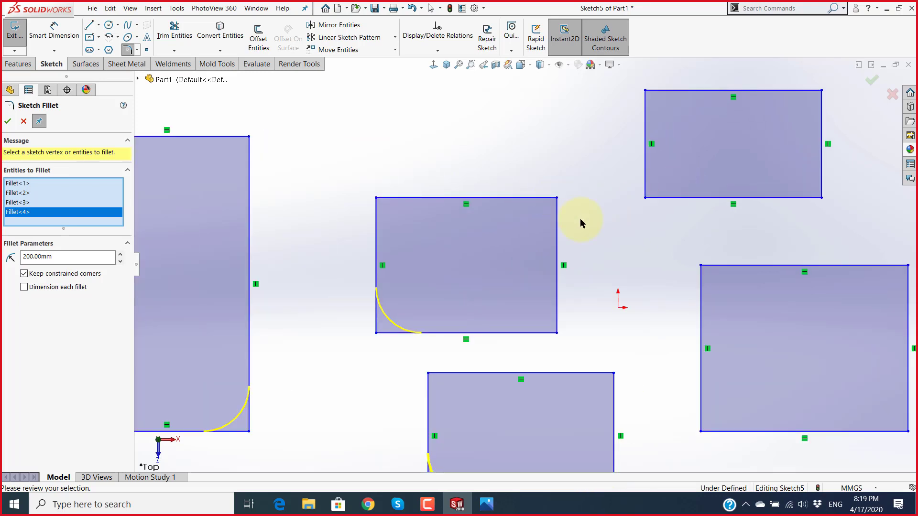
Step: Fillet the top-right corners of the middle and lower rectangles and apply all six fillets
click(537, 202)
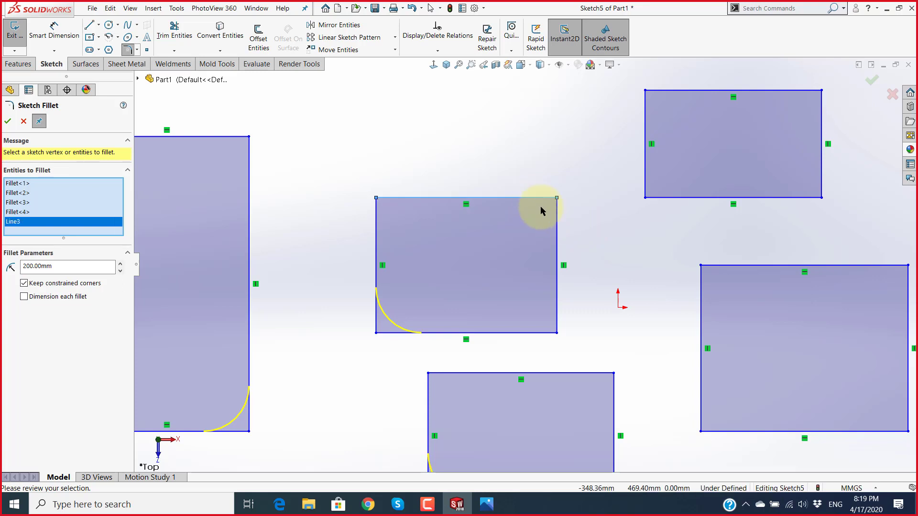
click(558, 225)
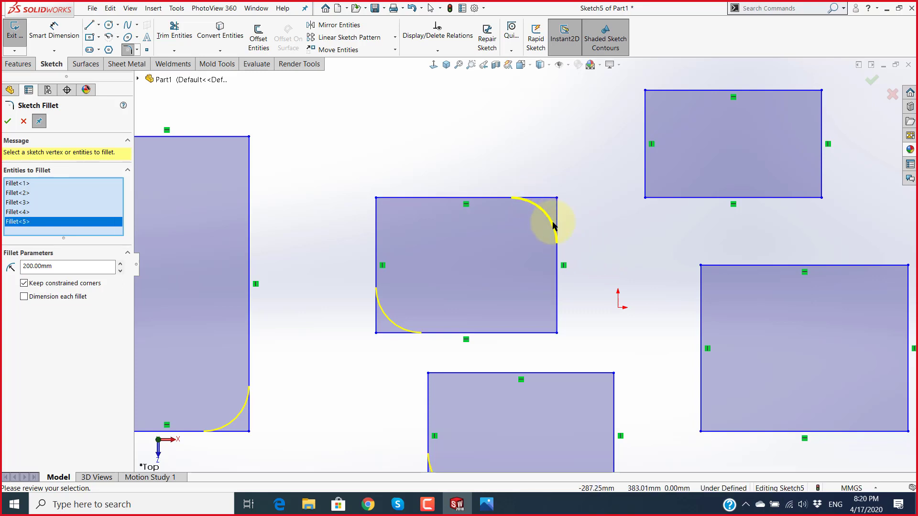
click(583, 373)
click(615, 414)
key(f)
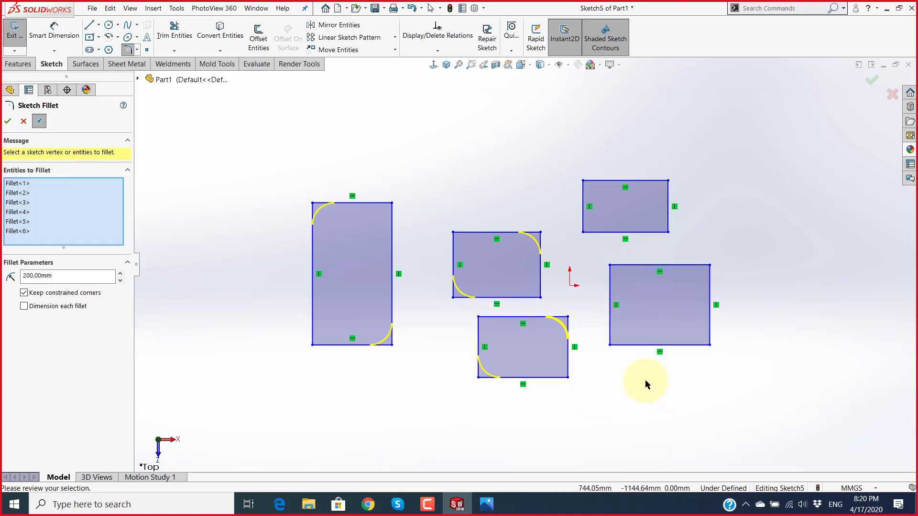
scroll(574, 255, down, 2)
scroll(559, 293, down, 3)
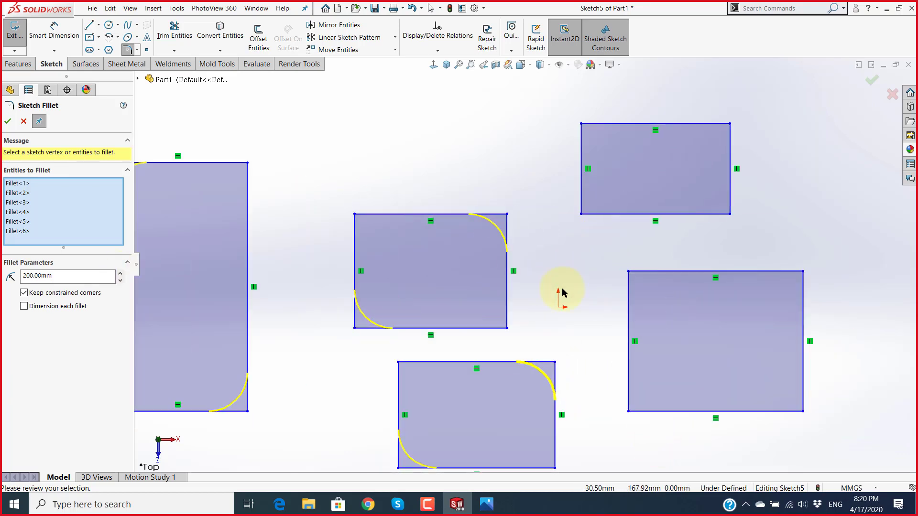
scroll(553, 308, up, 5)
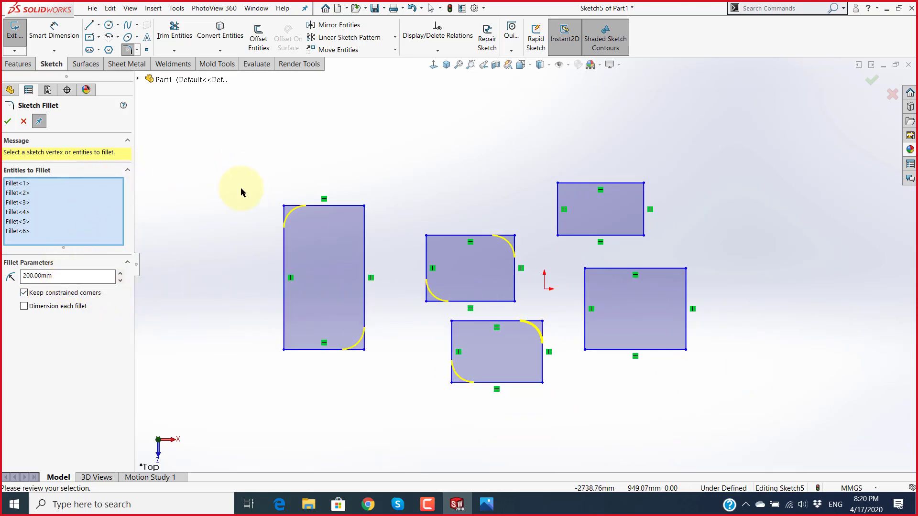
key(Return)
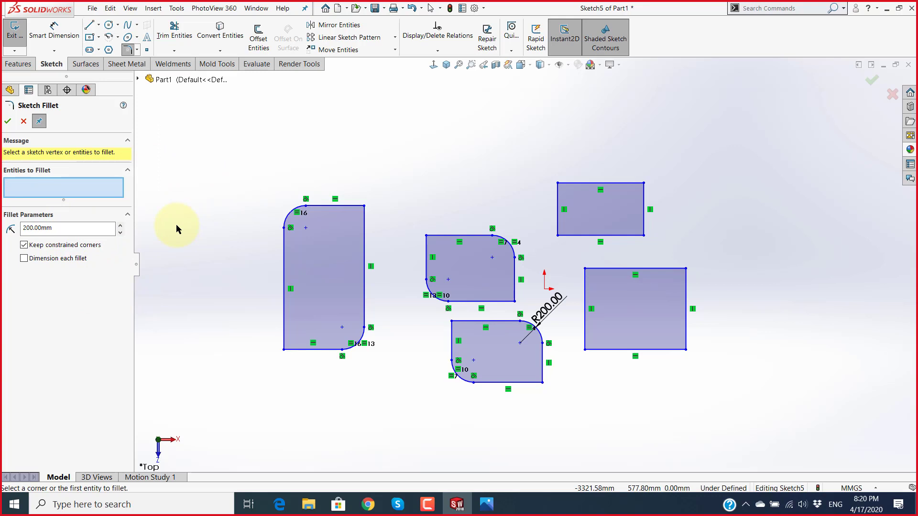
Step: Round the upper-right rectangle's top-right and bottom-left corners with 300 mm fillets
click(63, 229)
double_click(63, 229)
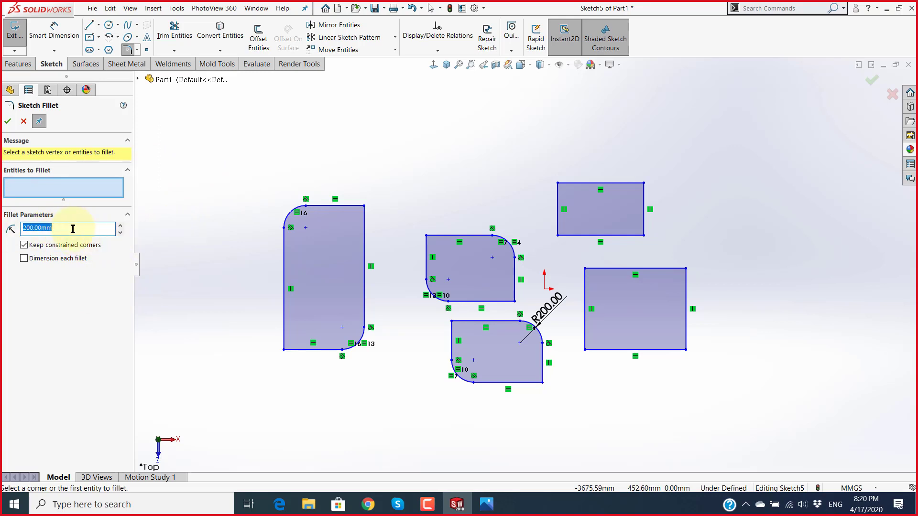
text(30)
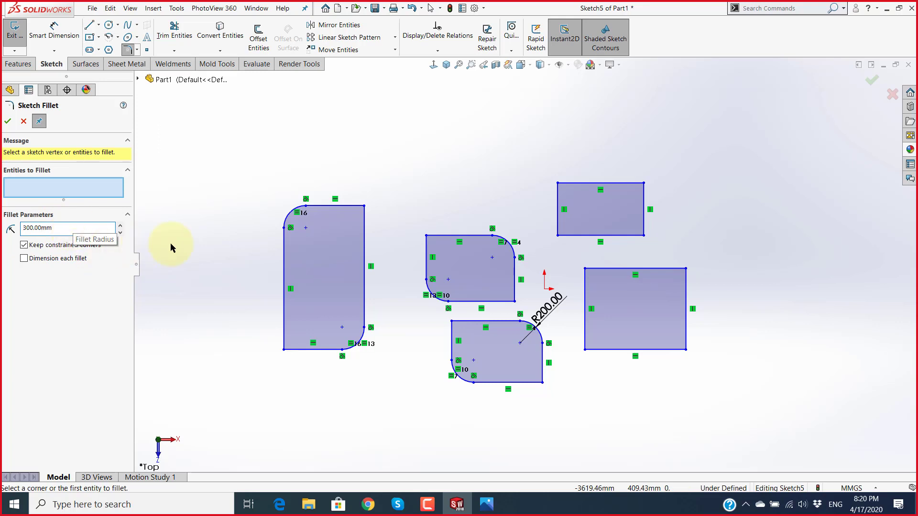
scroll(652, 209, down, 3)
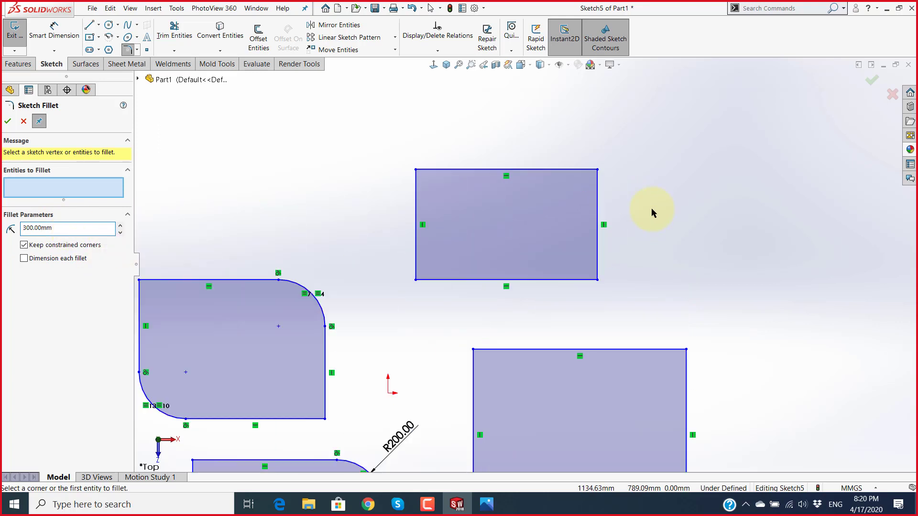
click(605, 175)
click(416, 282)
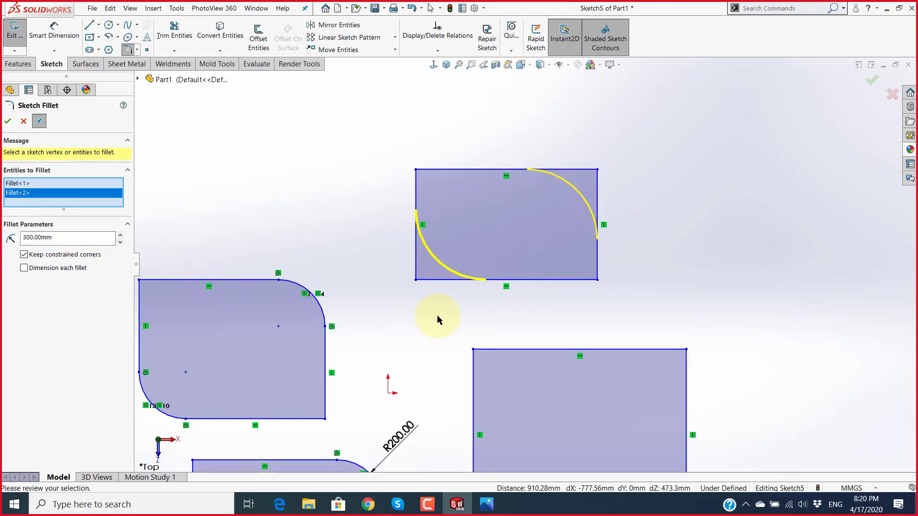
click(7, 122)
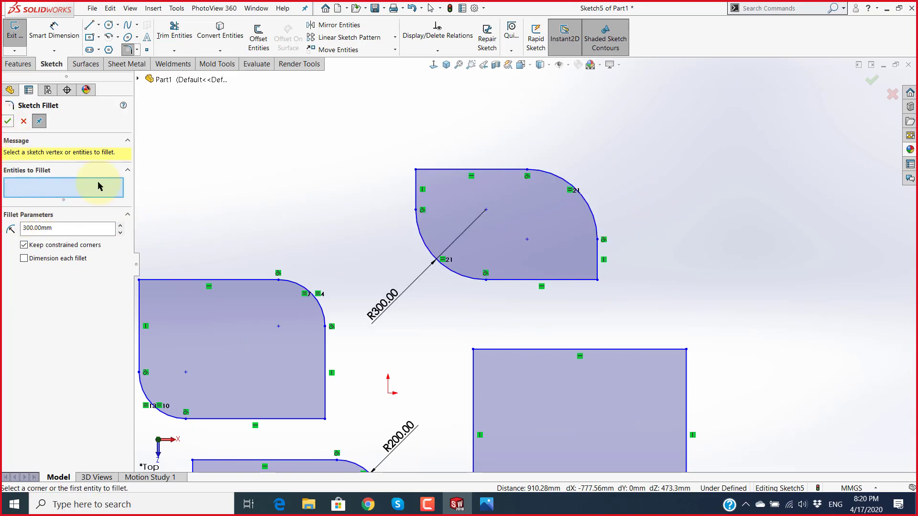
scroll(486, 275, up, 3)
click(9, 122)
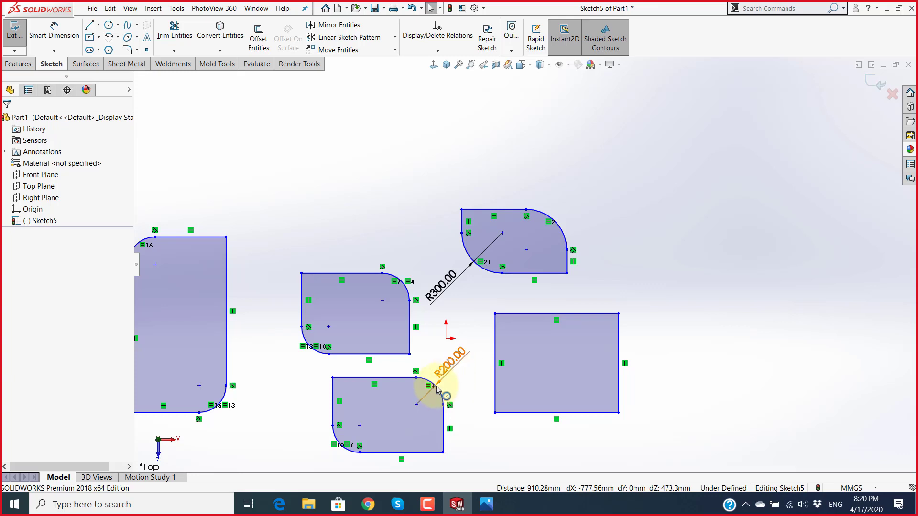
Step: Remove the upper-right rectangle's R300 fillets and view the whole sketch
key(z)
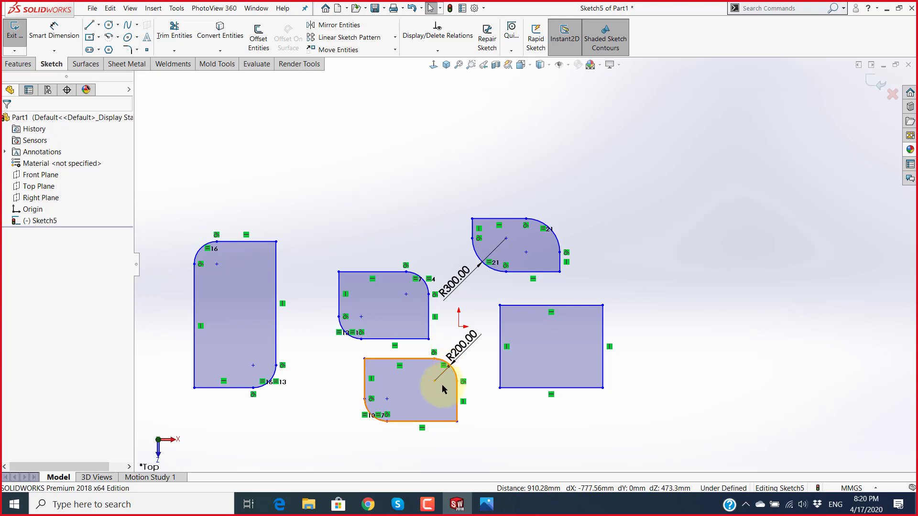
scroll(443, 389, down, 2)
scroll(443, 389, up, 1)
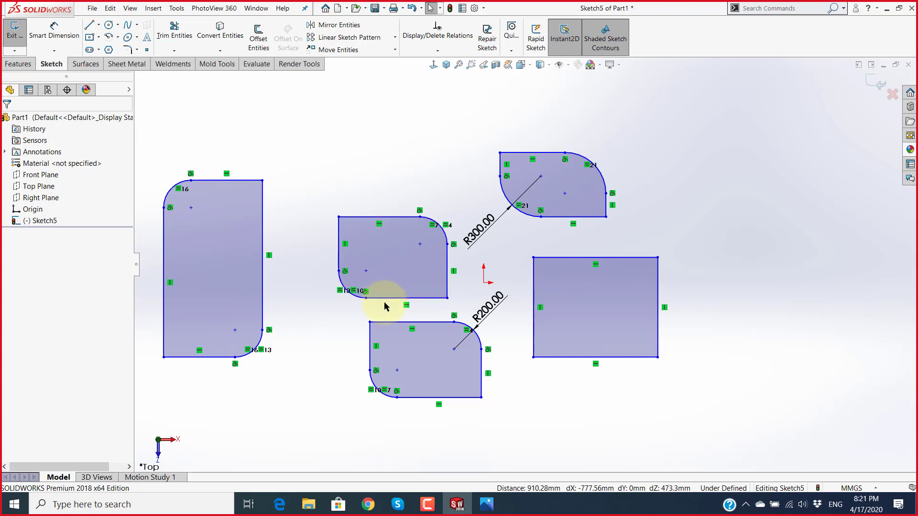
Step: Undo the remaining fillets so the rectangles return to square corners
key(ctrl+z)
key(ctrl+z)
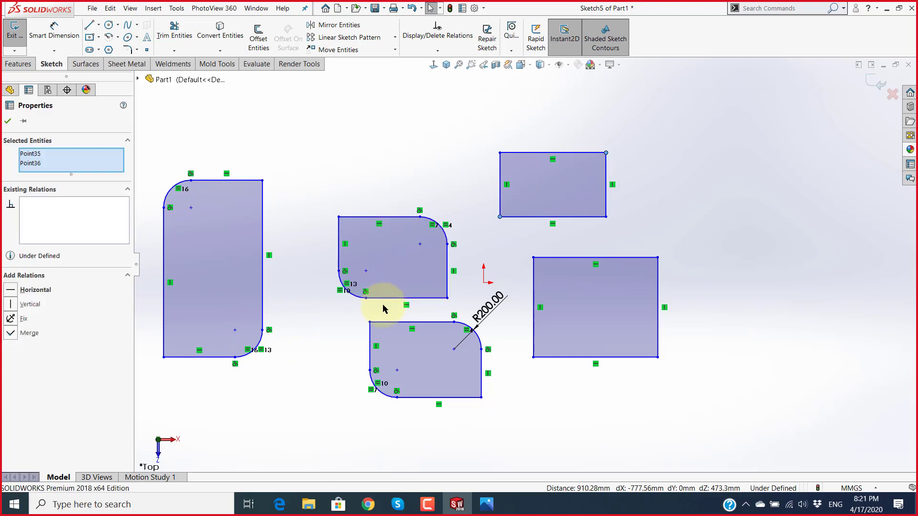
key(ctrl+z)
key(ctrl+z)
key(z)
key(Escape)
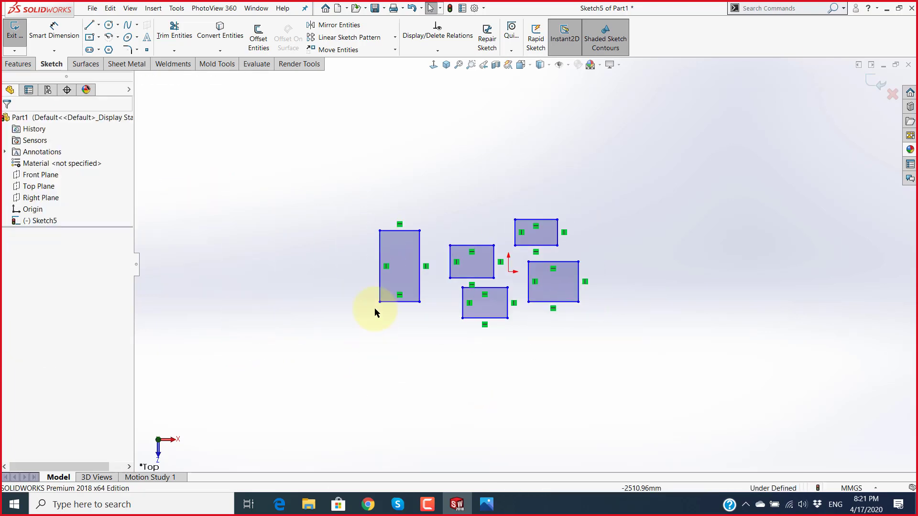
Step: Apply 200 mm fillets to three corners, then undo them again
click(127, 49)
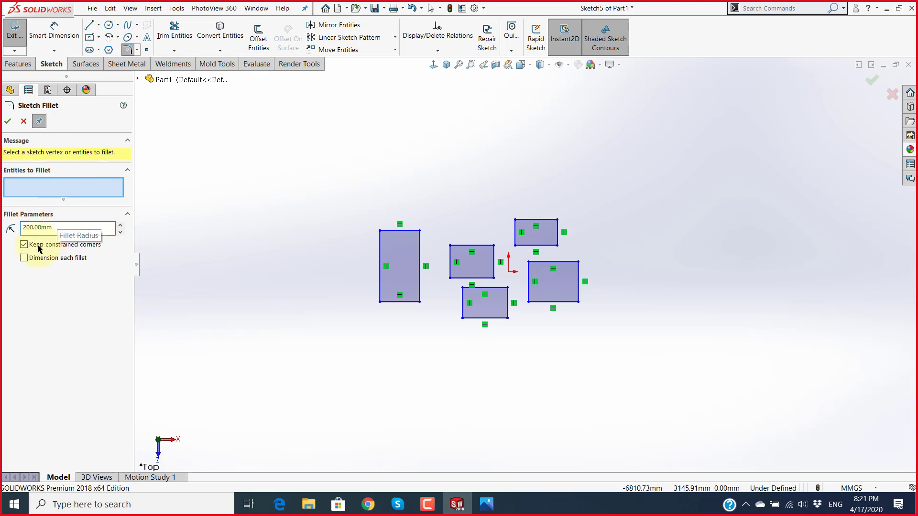
scroll(449, 258, down, 3)
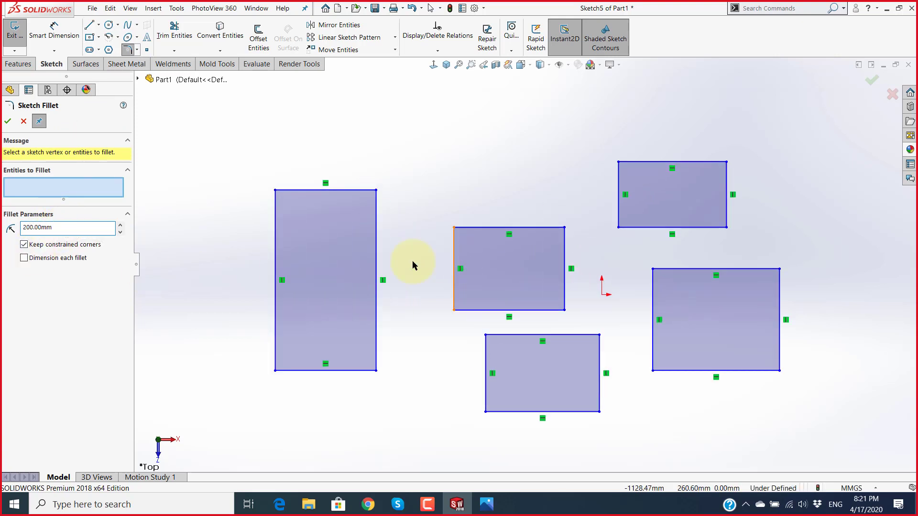
click(276, 192)
click(377, 371)
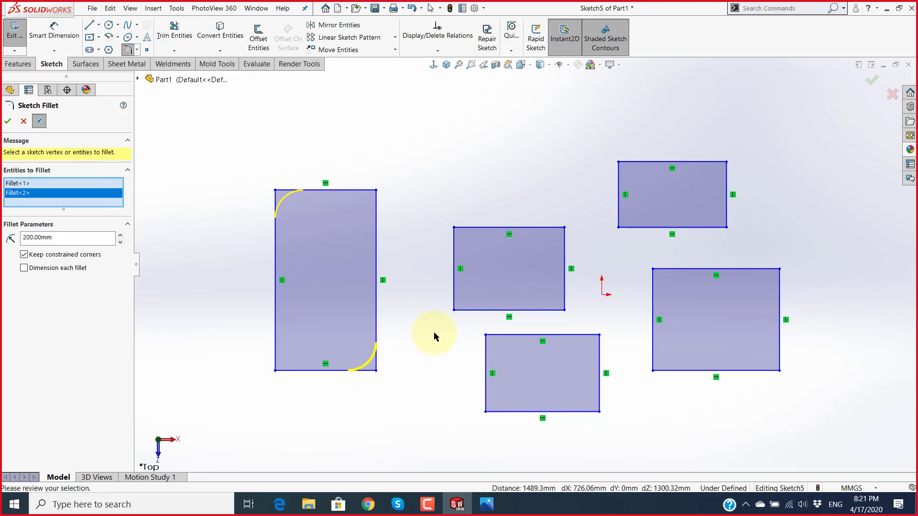
click(453, 310)
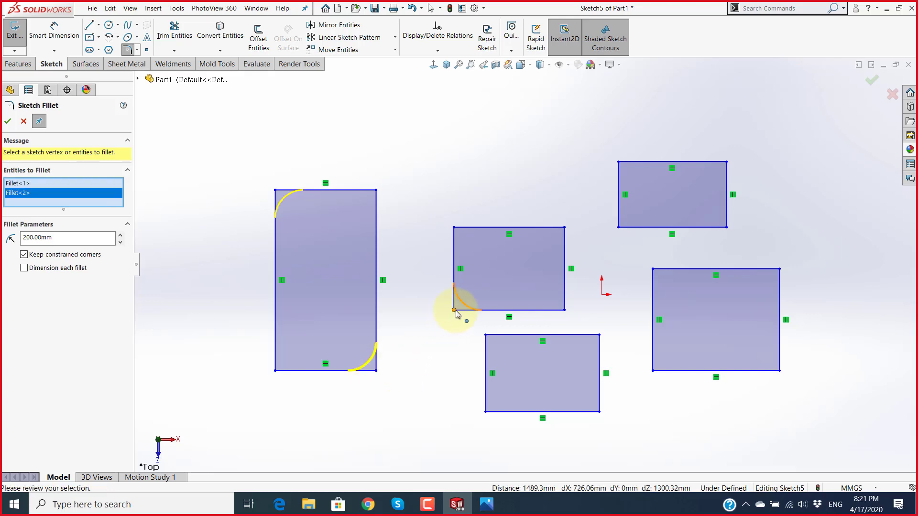
click(8, 121)
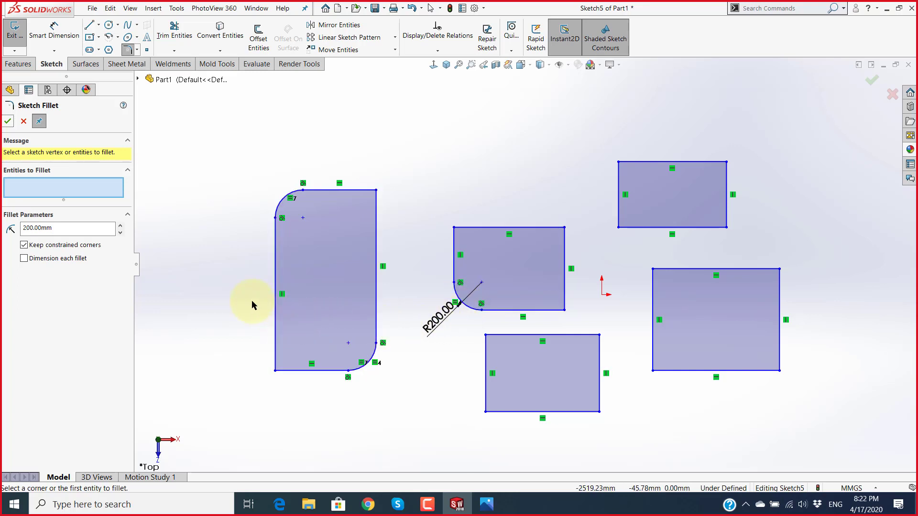
key(Escape)
key(ctrl+z)
Step: Reopen Sketch Fillet at 200 mm radius with 'Dimension each fillet' turned on
click(188, 216)
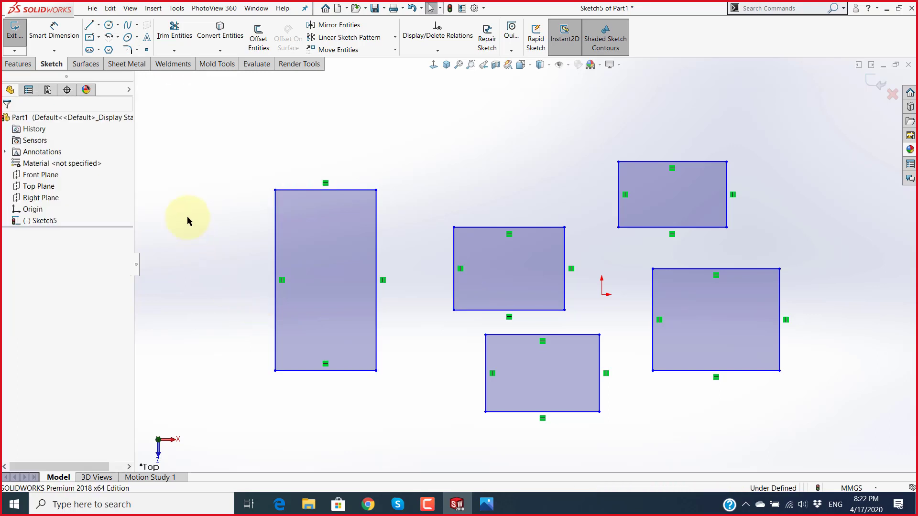
click(127, 49)
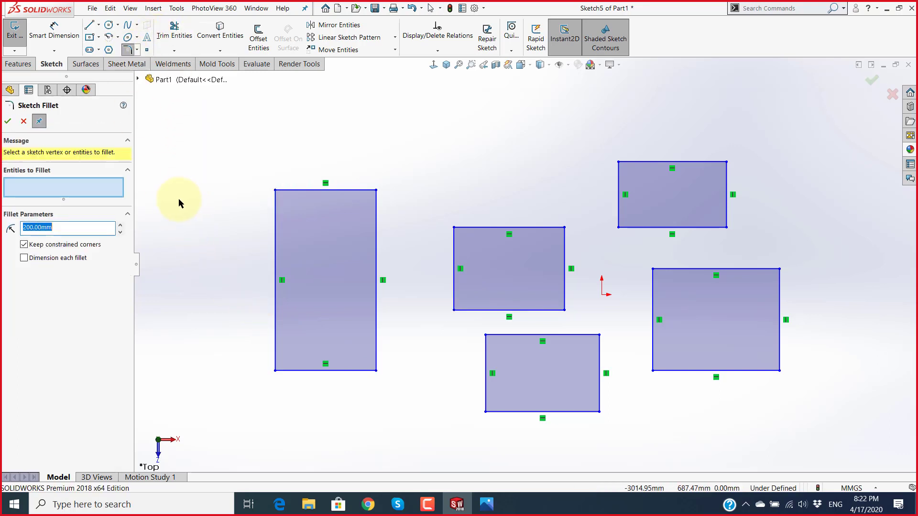
click(23, 120)
scroll(414, 311, up, 3)
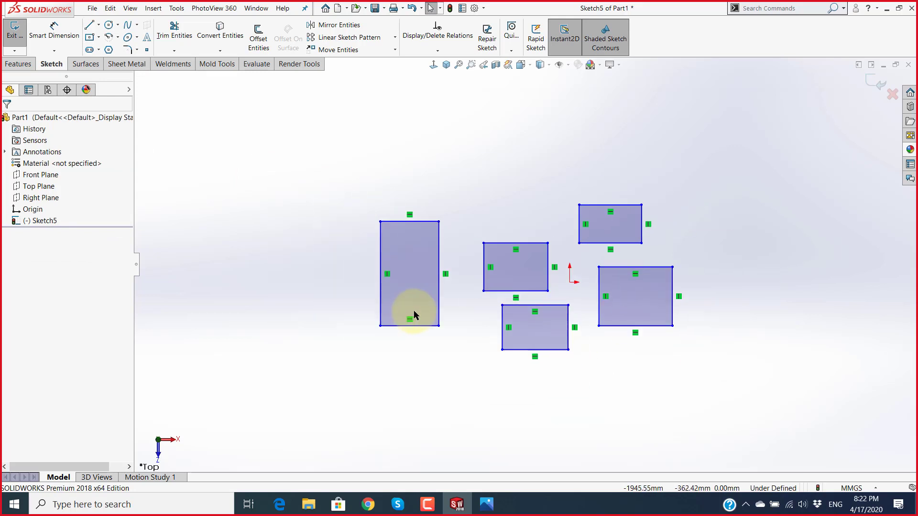
scroll(550, 282, down, 2)
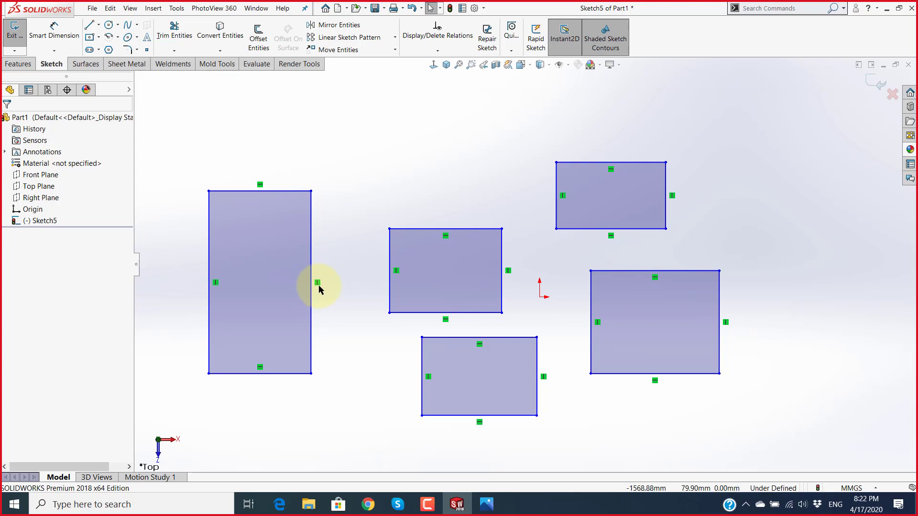
scroll(319, 285, up, 3)
scroll(435, 282, down, 1)
scroll(450, 282, down, 1)
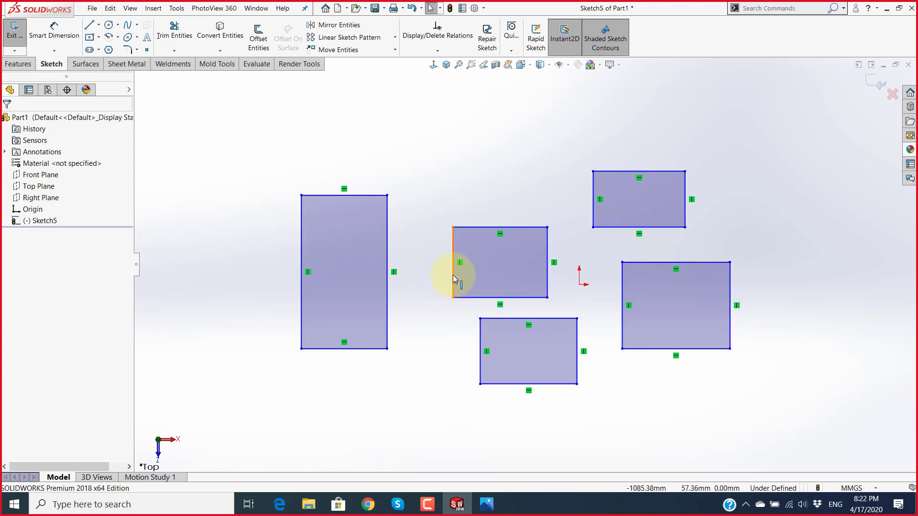
click(127, 50)
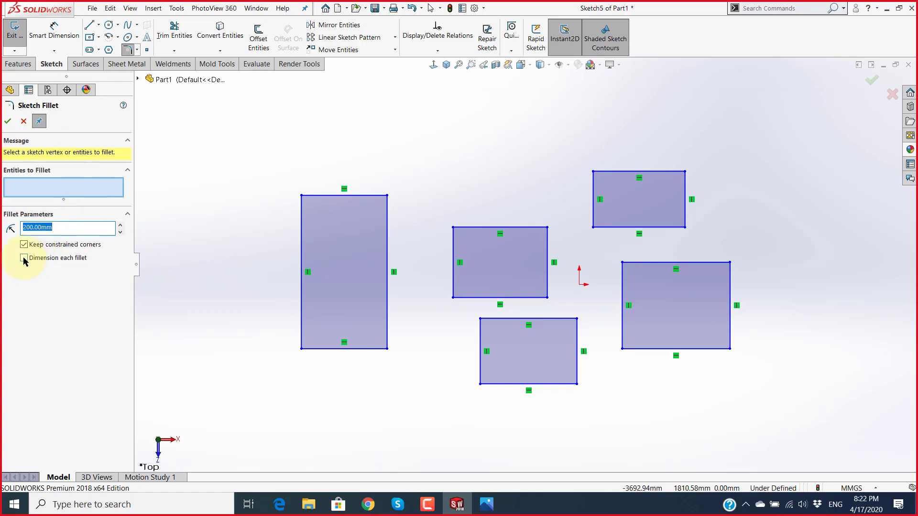
key(super+plus)
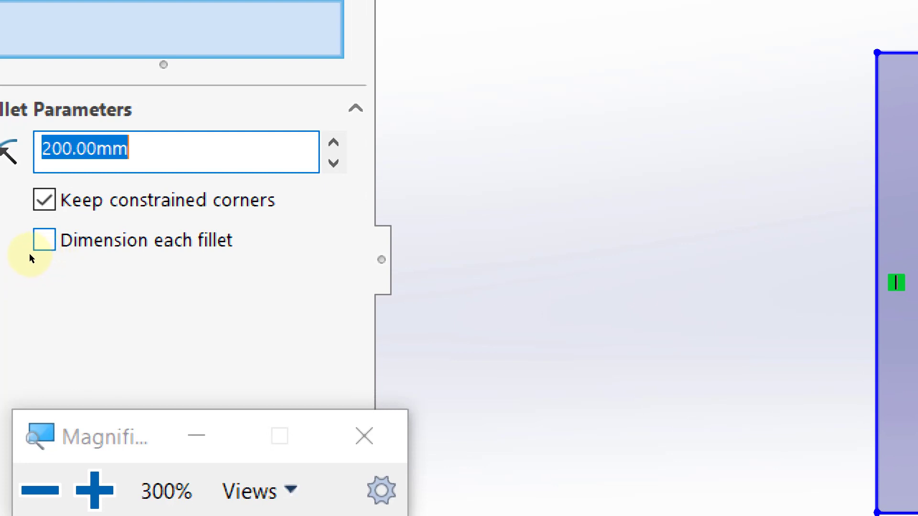
click(25, 258)
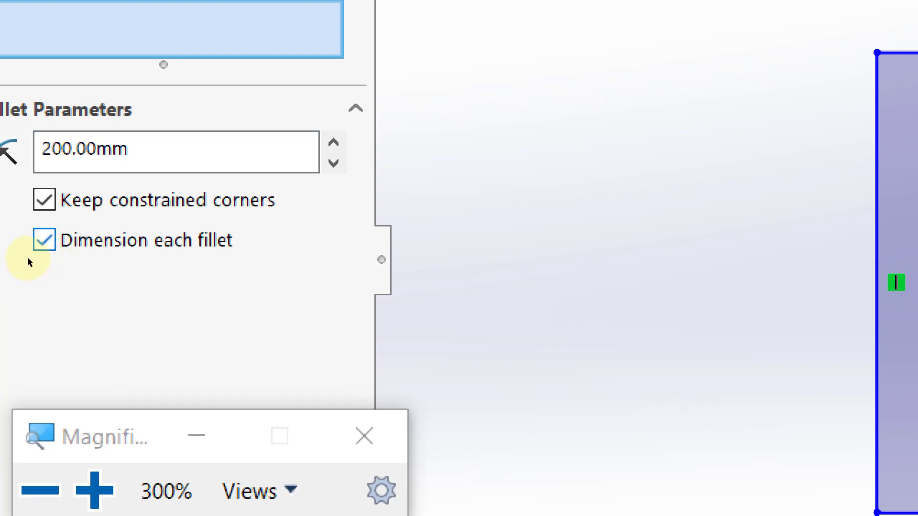
click(135, 326)
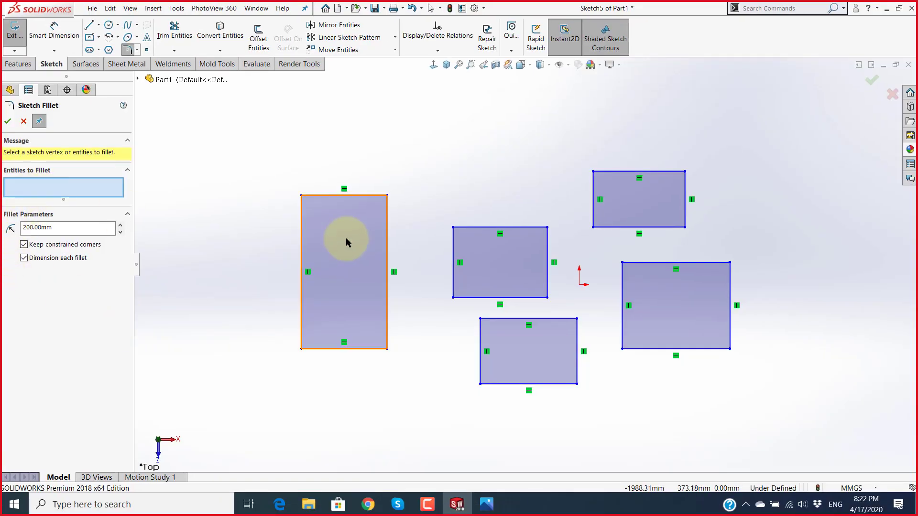
Step: Round three corners of the tall rectangle with dimensioned R200 fillets
click(302, 196)
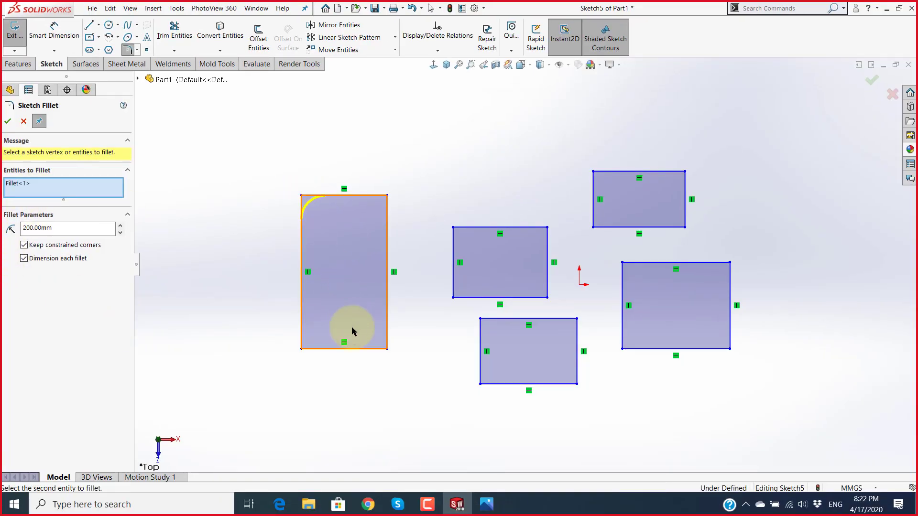
click(387, 349)
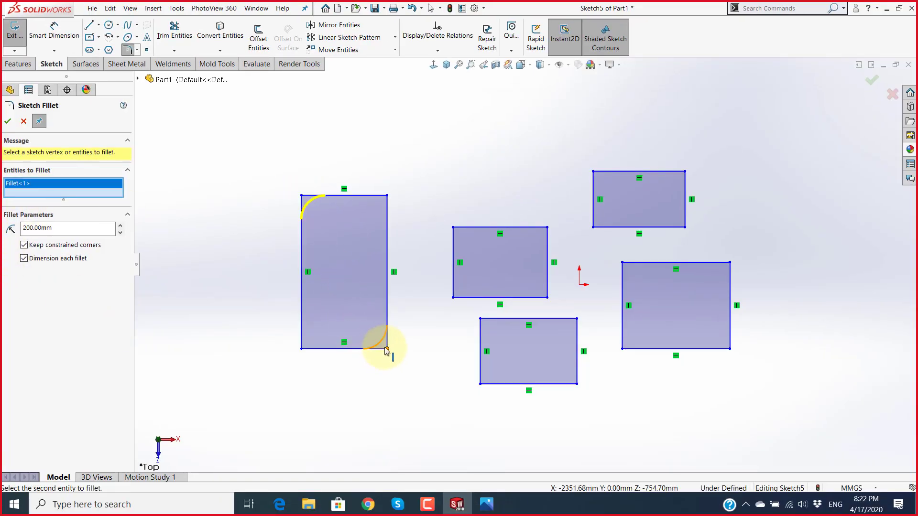
click(389, 197)
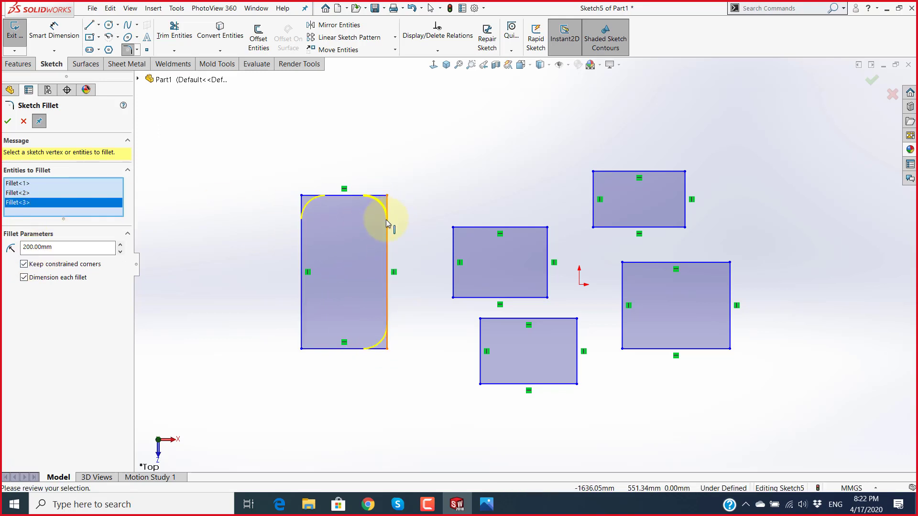
click(318, 206)
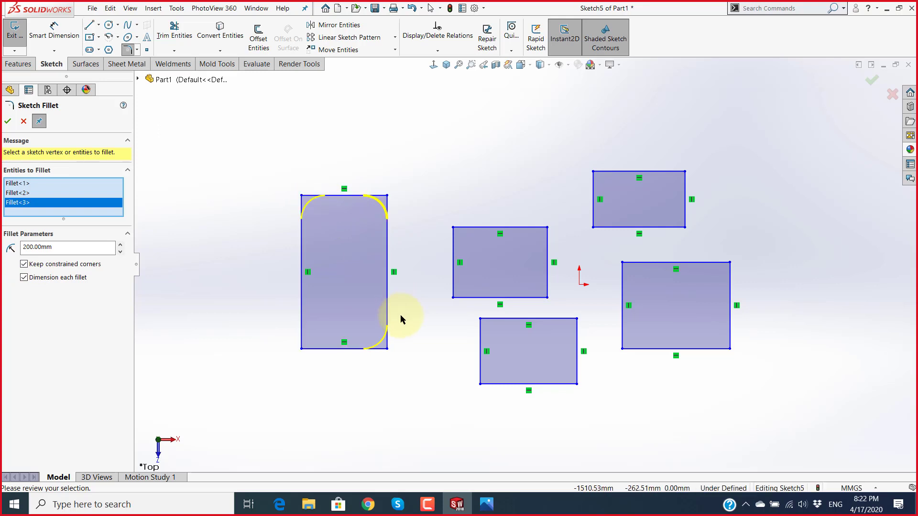
click(7, 121)
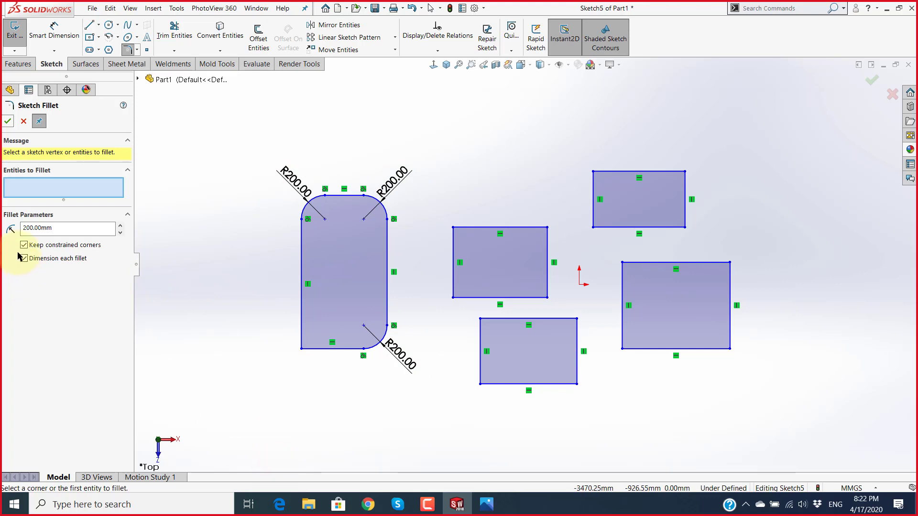
Step: Open the Fil - 001 exercise drawing from File Explorer
click(309, 505)
click(242, 121)
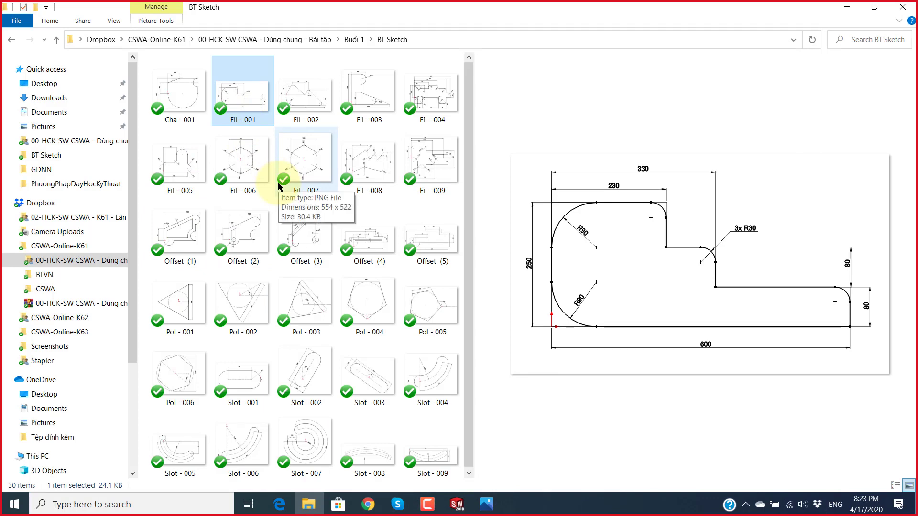
double_click(245, 93)
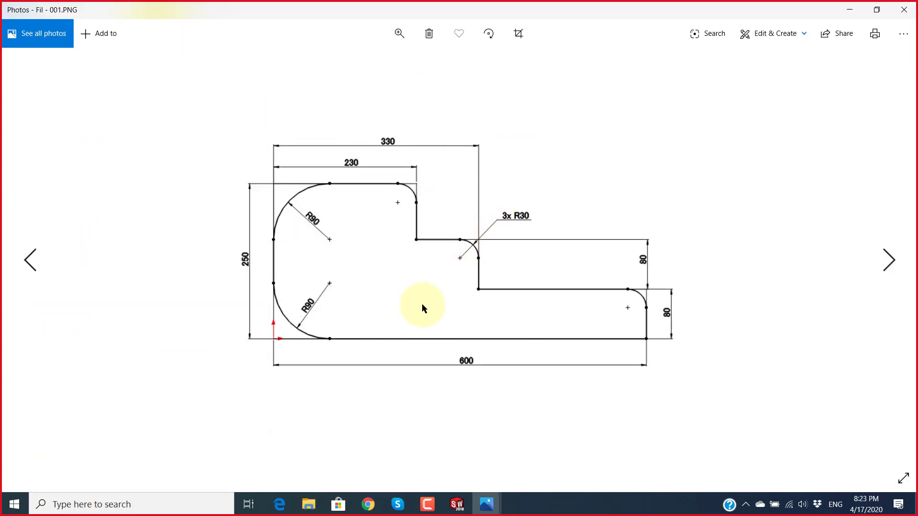
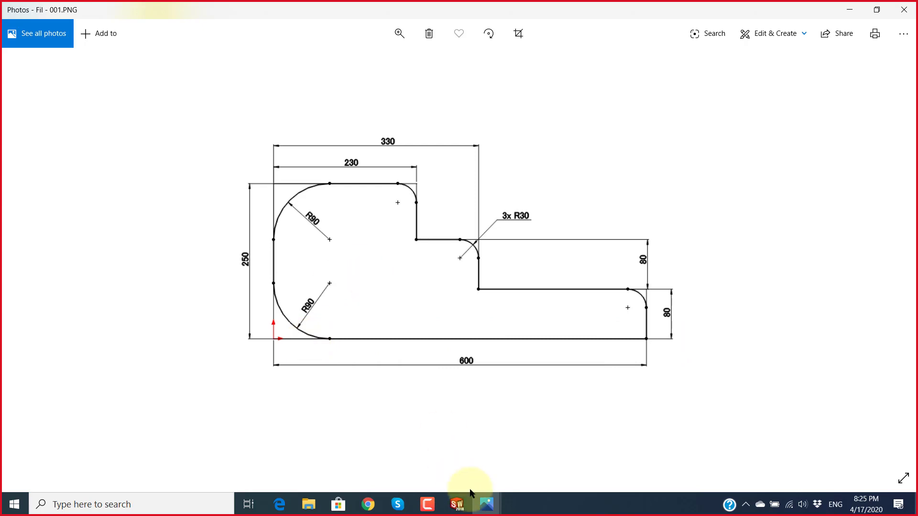
Step: Discard the old Sketch5 changes and start a new sketch on the Right Plane
click(457, 503)
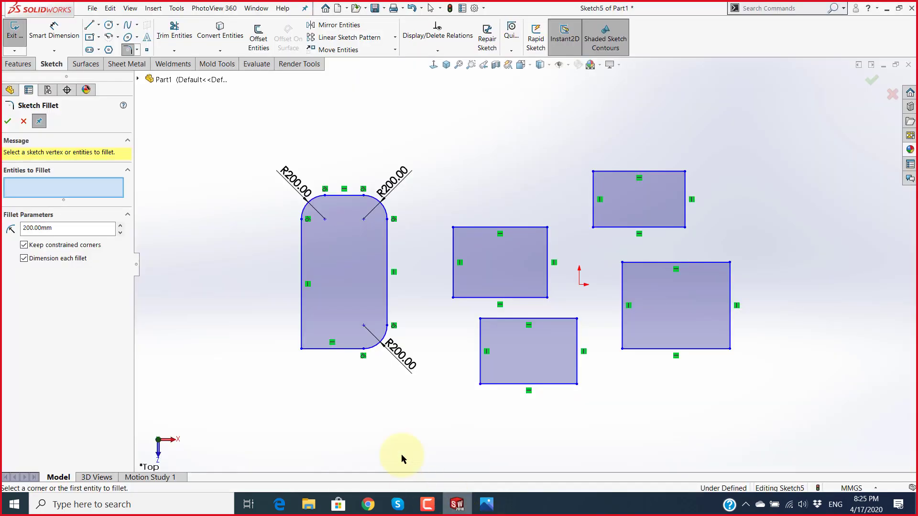
click(893, 94)
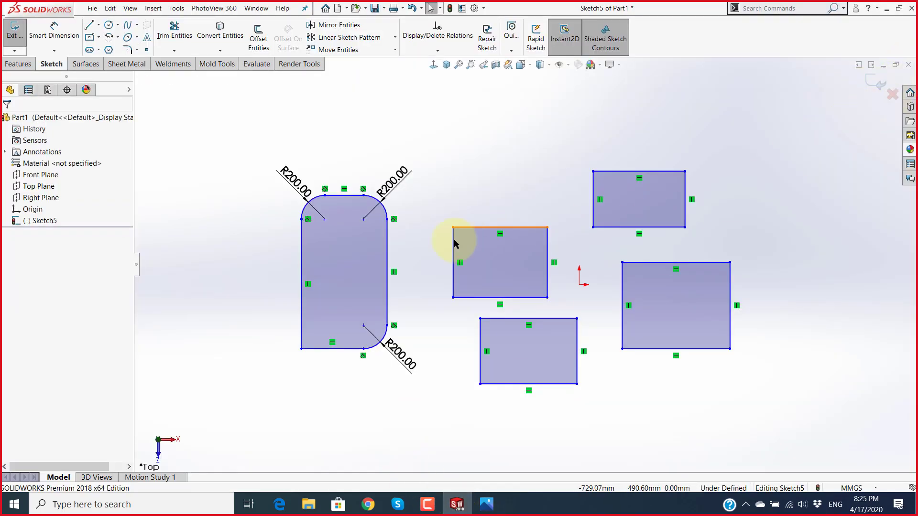
click(892, 95)
click(472, 257)
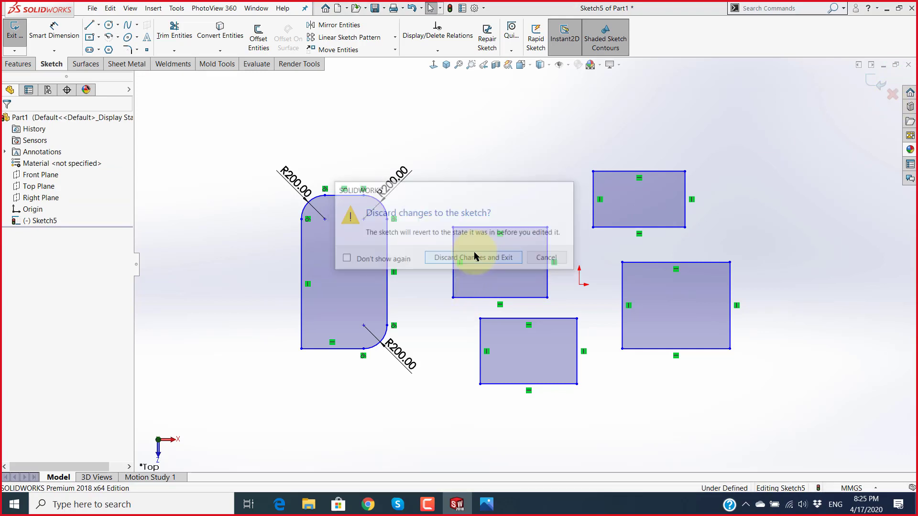
click(36, 198)
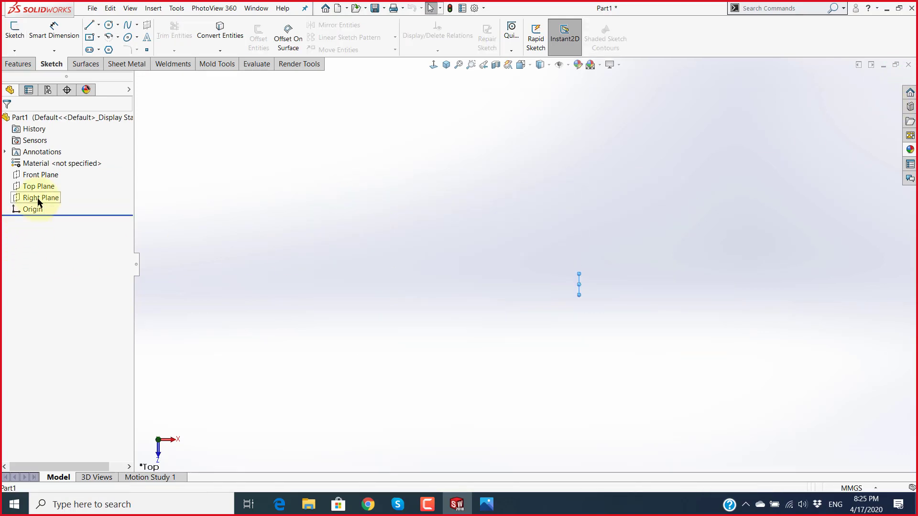
click(48, 186)
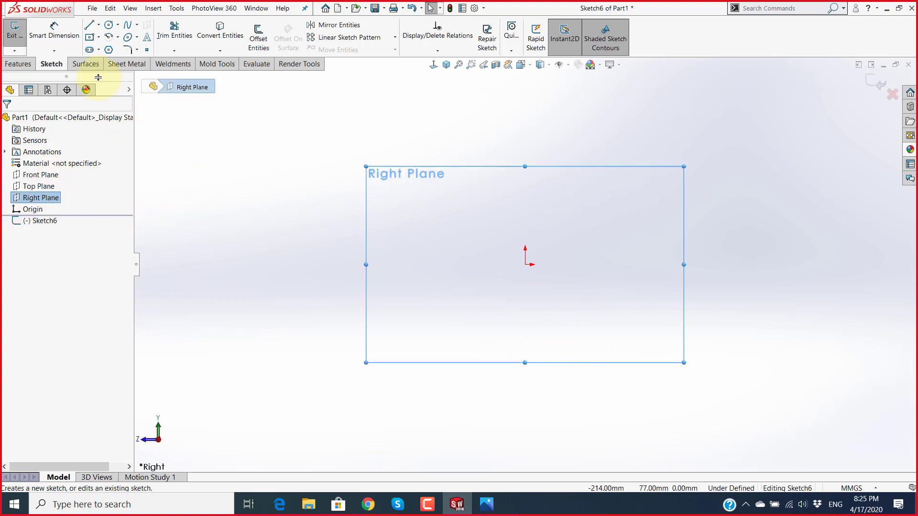
Step: Draw a closed stepped line outline starting and ending at the origin
click(88, 26)
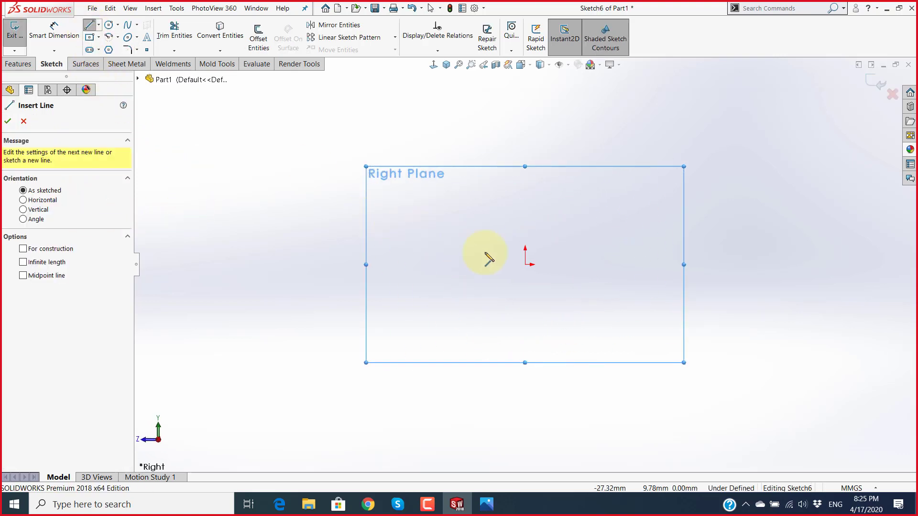
click(525, 264)
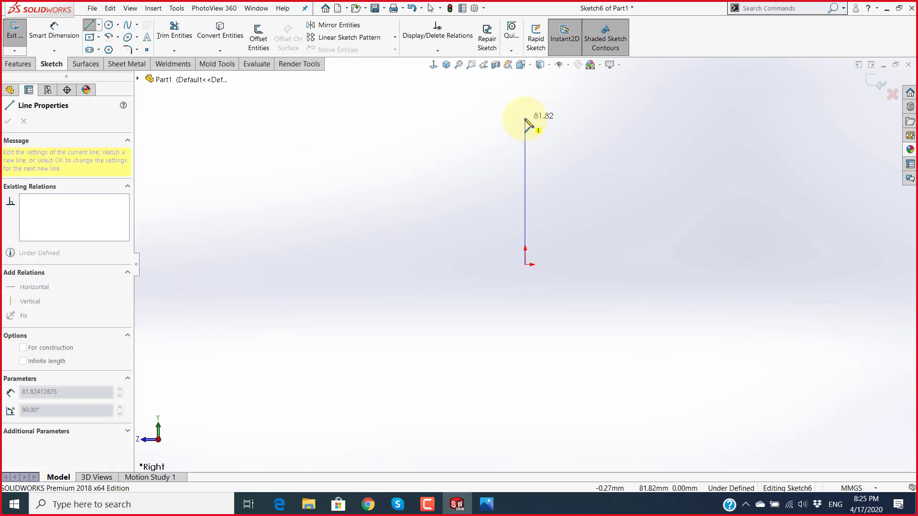
click(525, 119)
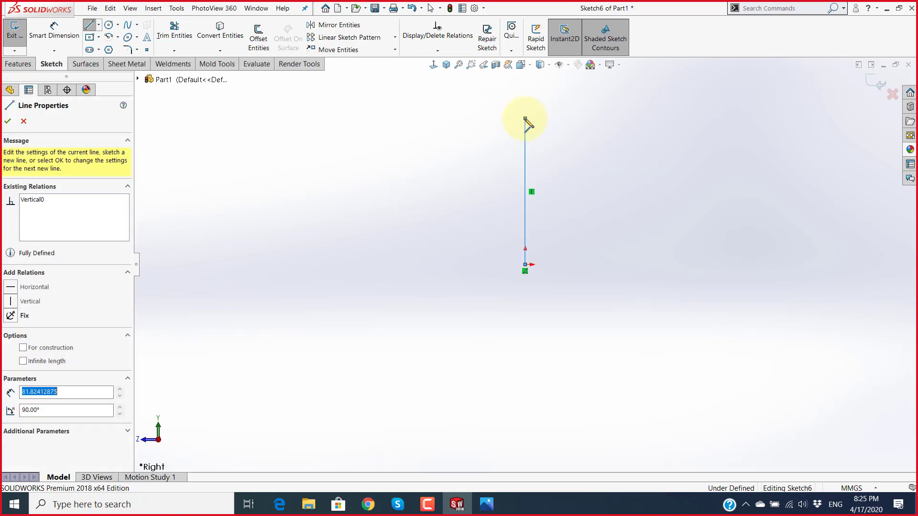
click(636, 118)
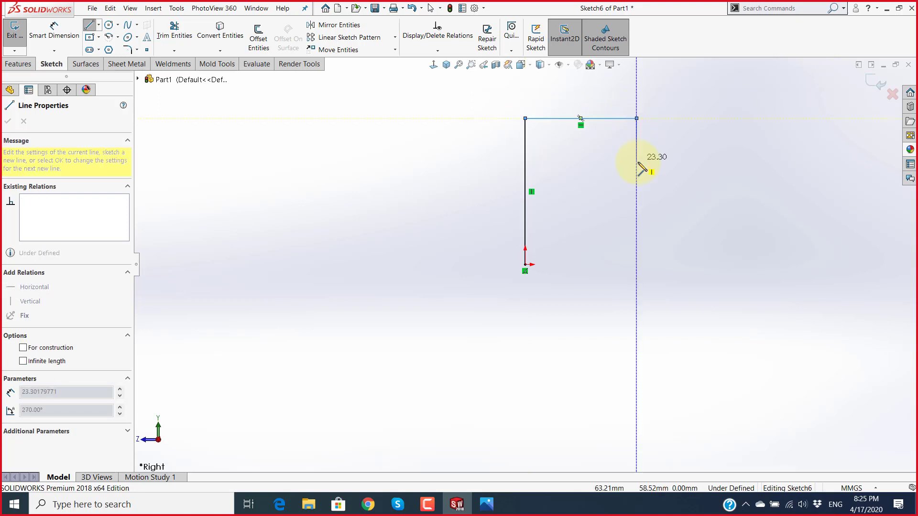
click(707, 167)
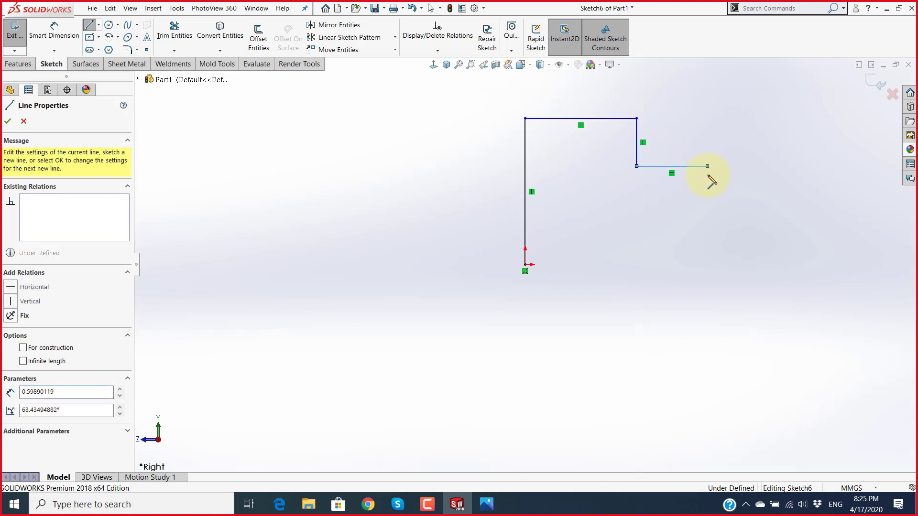
click(707, 221)
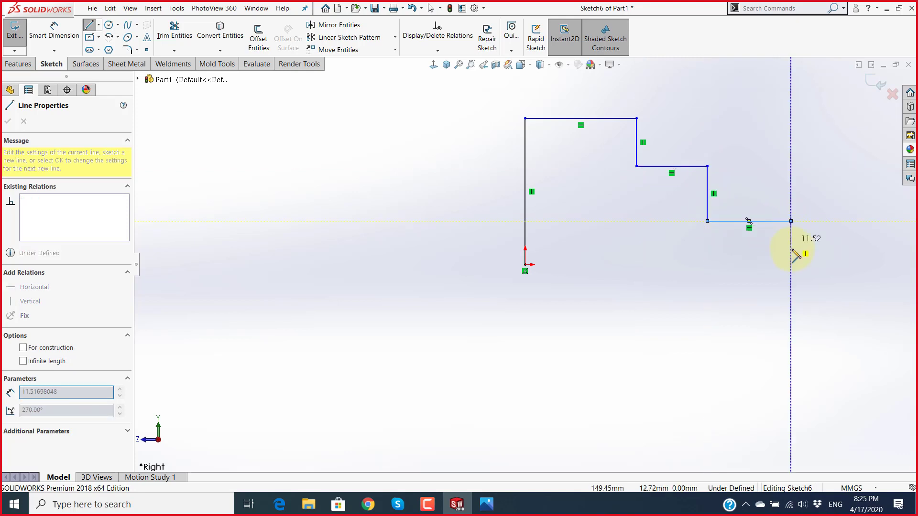
click(791, 265)
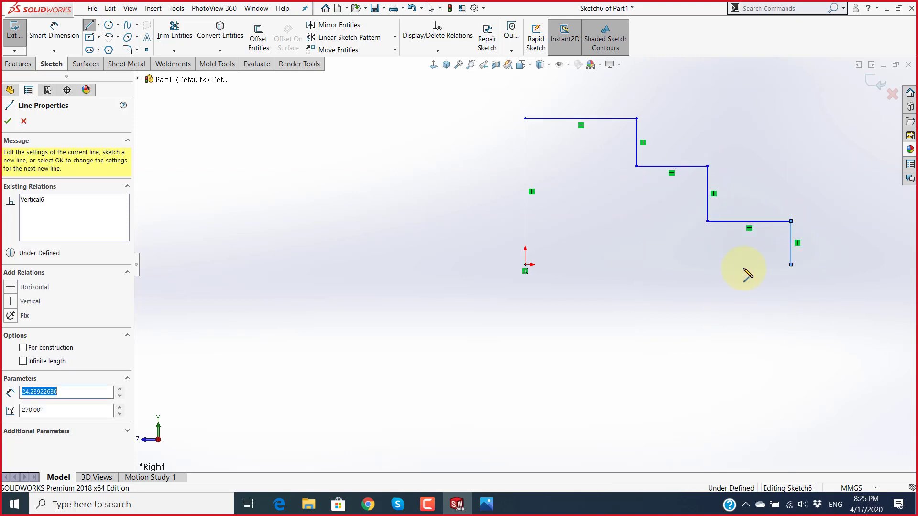
click(525, 265)
key(Escape)
scroll(682, 202, up, 1)
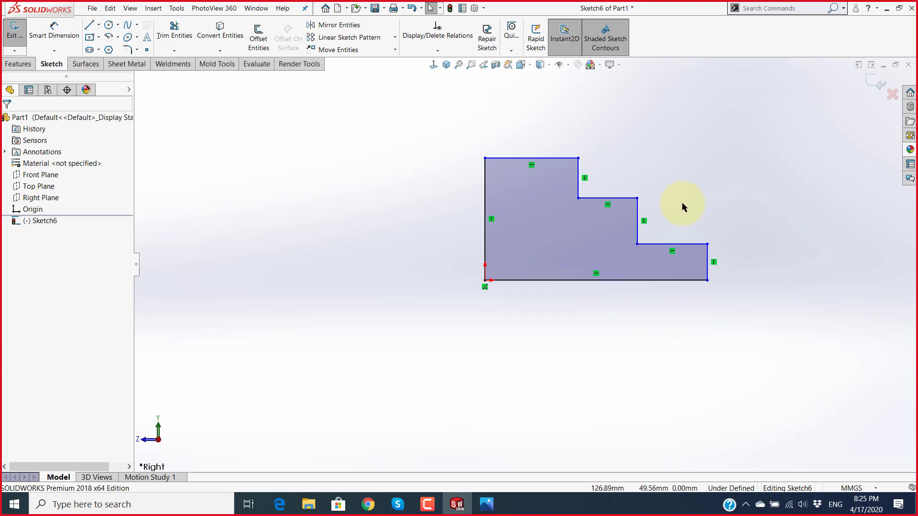
scroll(682, 203, down, 3)
Step: Dimension the outline's bottom edge at 600 mm
click(522, 243)
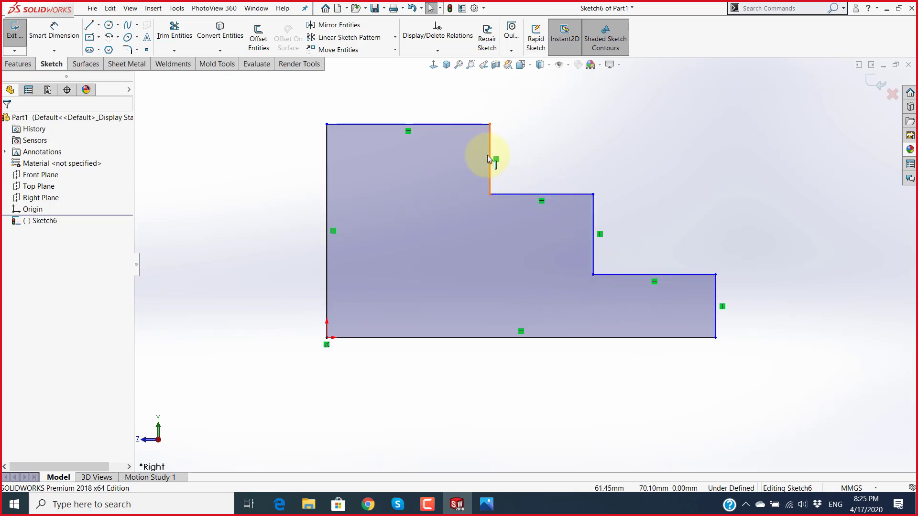
key(alt+Tab)
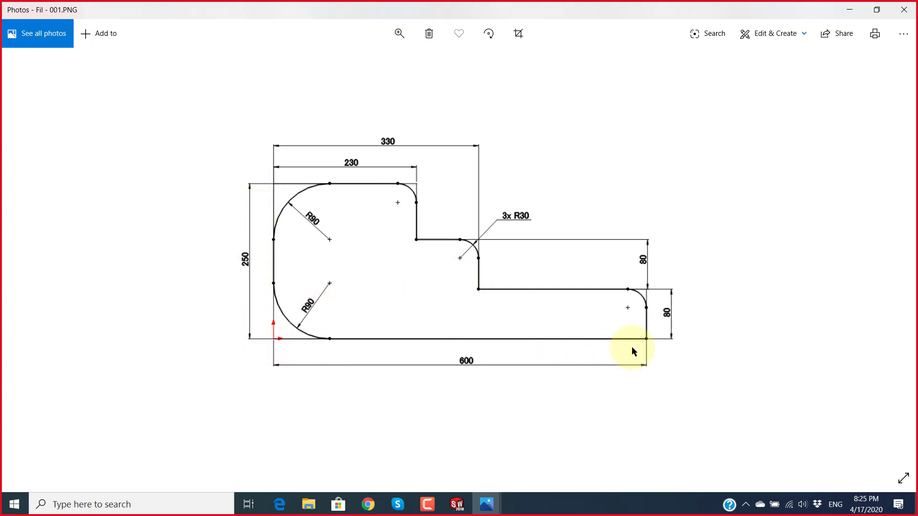
key(alt+Tab)
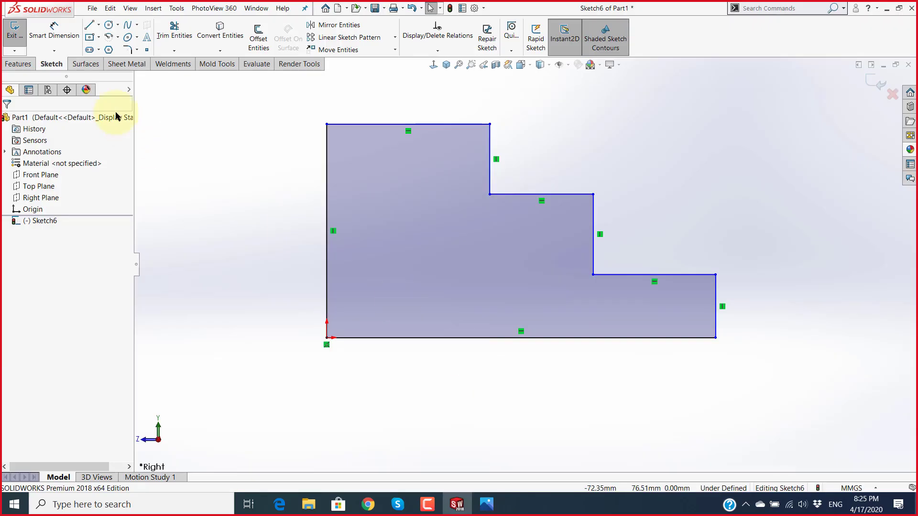
click(54, 29)
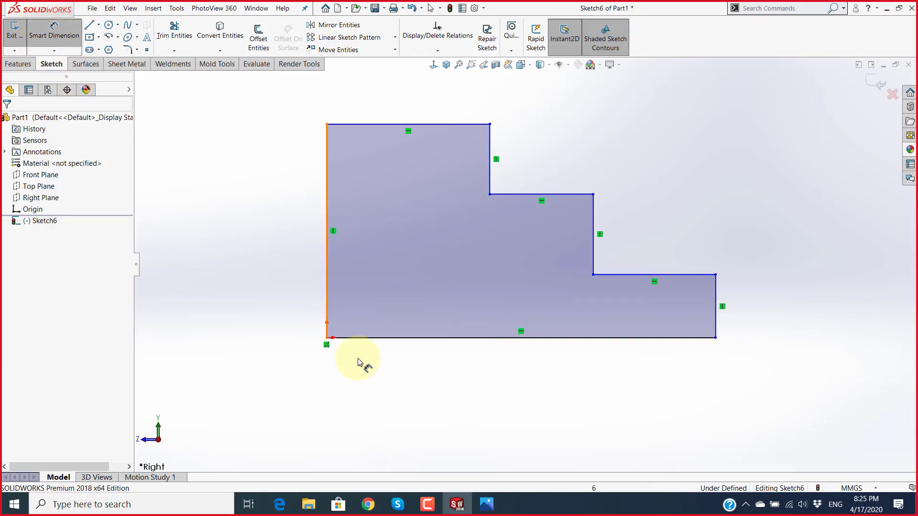
click(501, 341)
click(519, 374)
text(600)
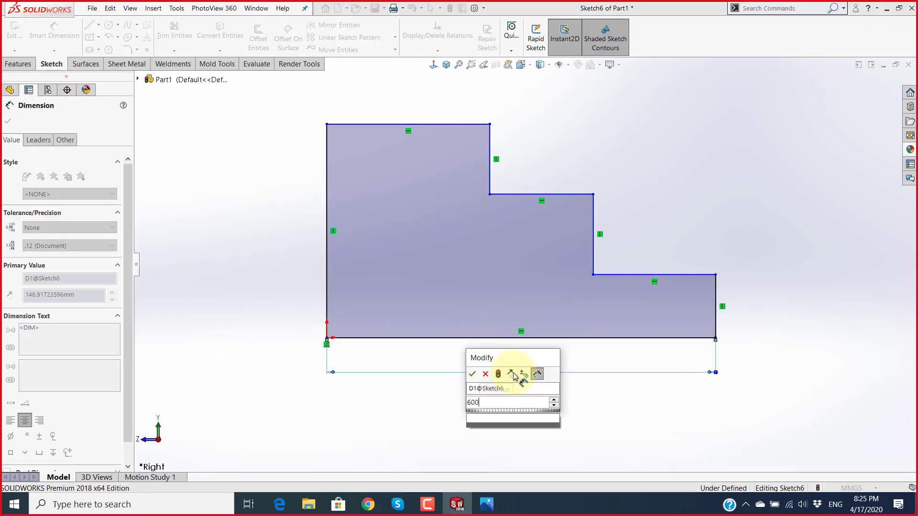
key(Return)
key(Escape)
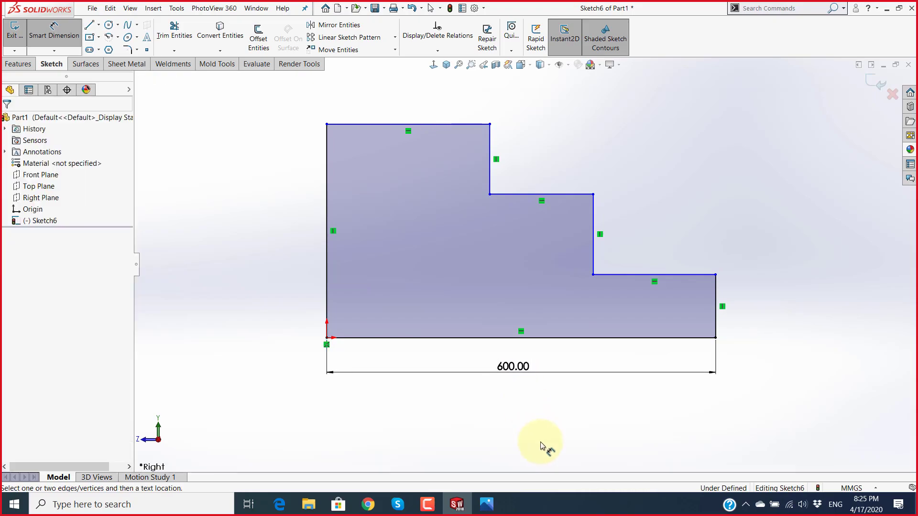
Step: Dimension the left edge height at 250 and the top edge at 230
key(alt+Tab)
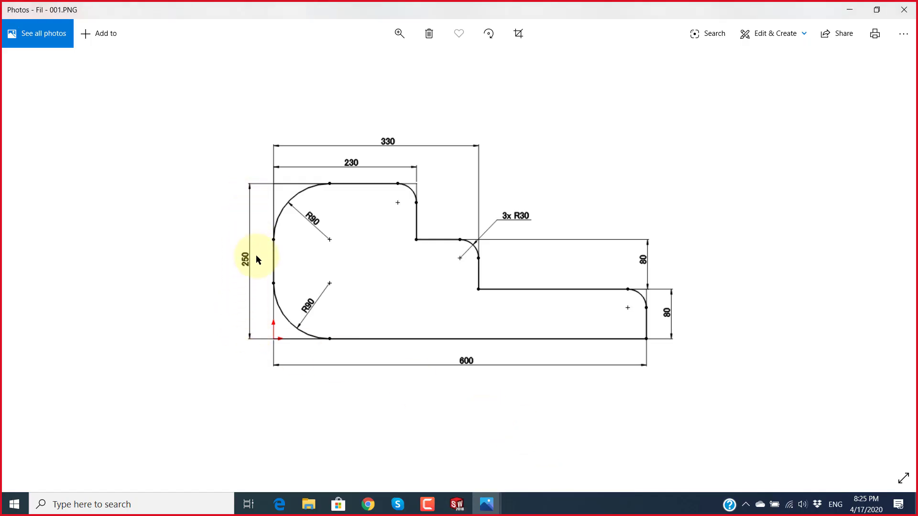
key(alt+Tab)
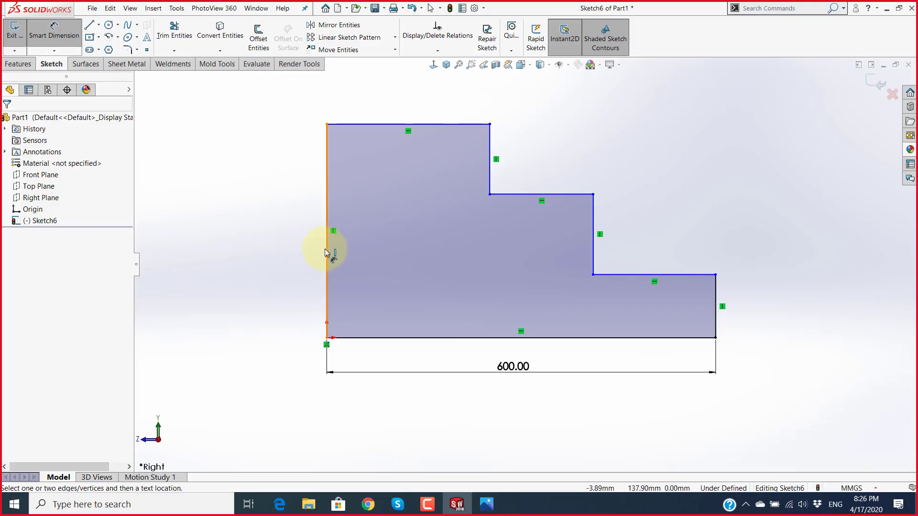
click(325, 252)
click(284, 245)
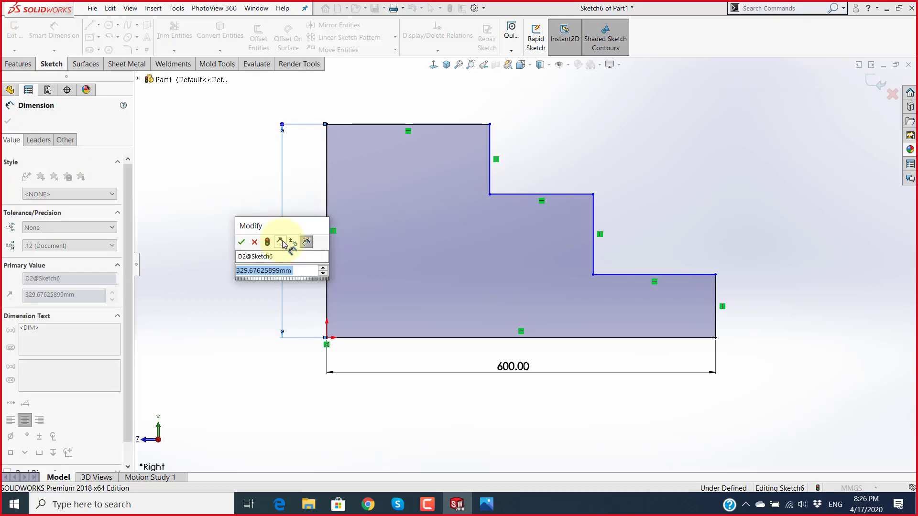
text(250)
key(Return)
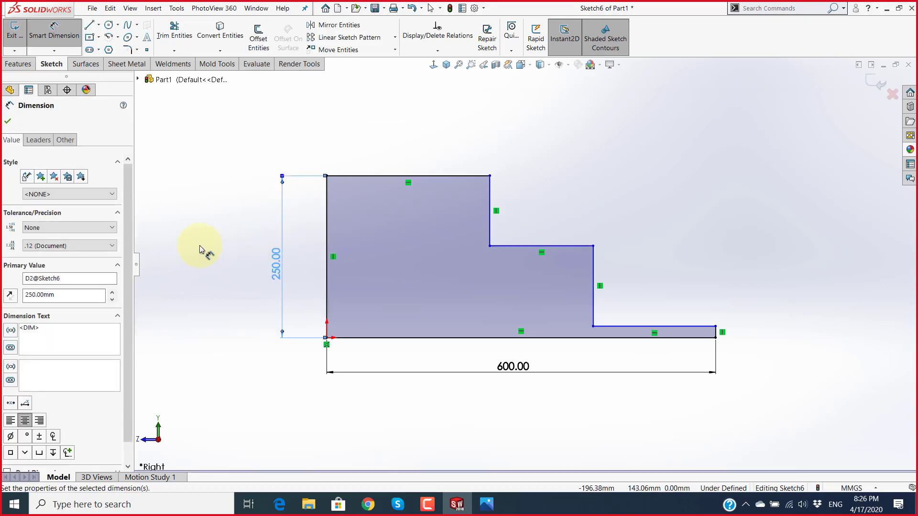
key(Escape)
key(alt+Tab)
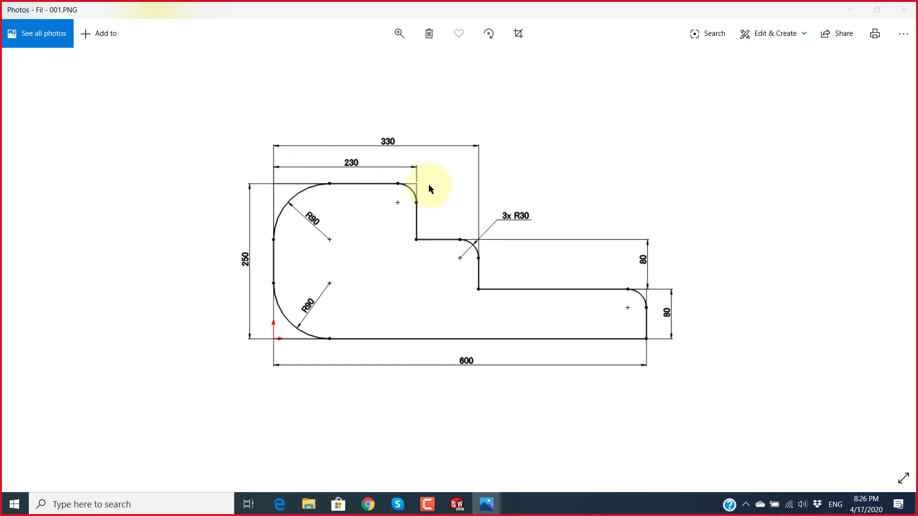
key(alt+Tab)
click(389, 179)
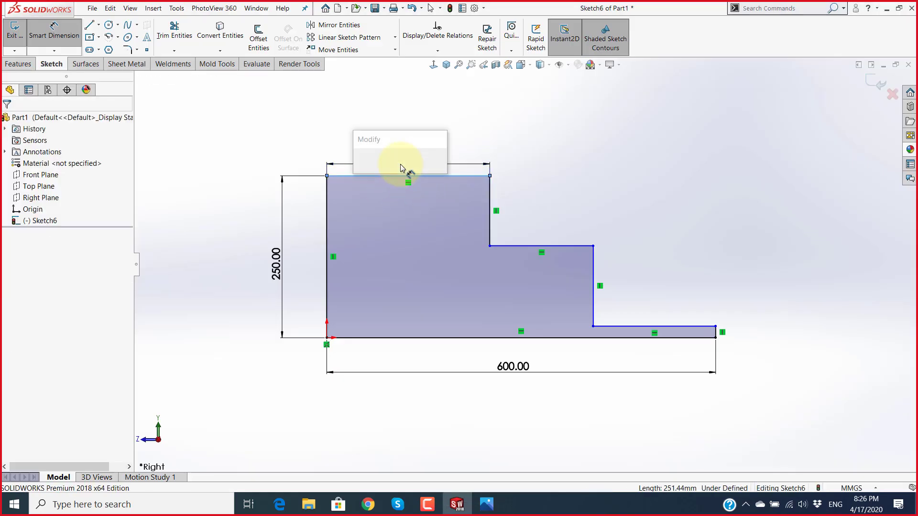
text(230)
key(Return)
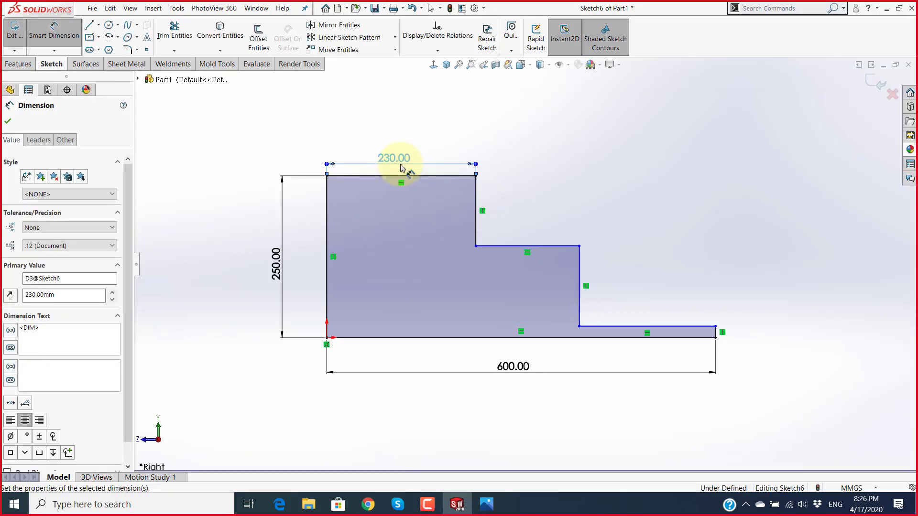
click(593, 224)
Step: Add a 330 mm width dimension from the left edge to the second step's vertical edge
key(alt+Tab)
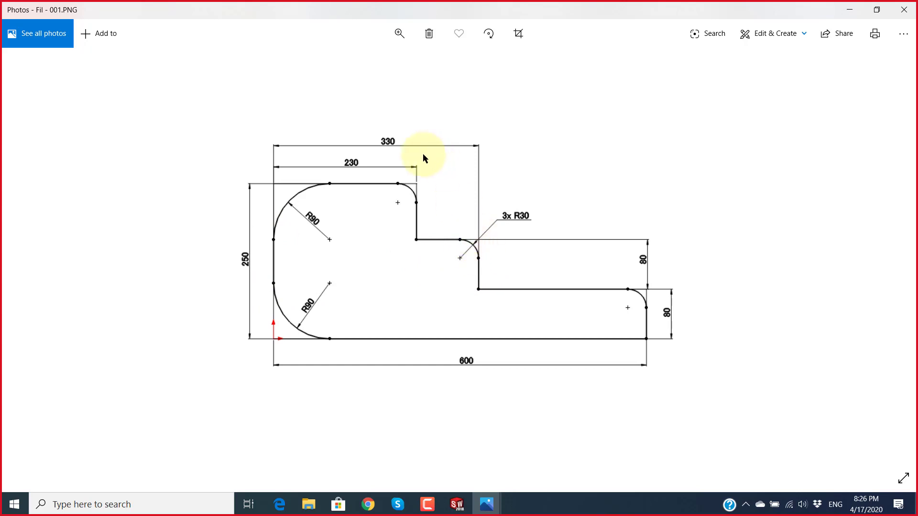
key(alt+Tab)
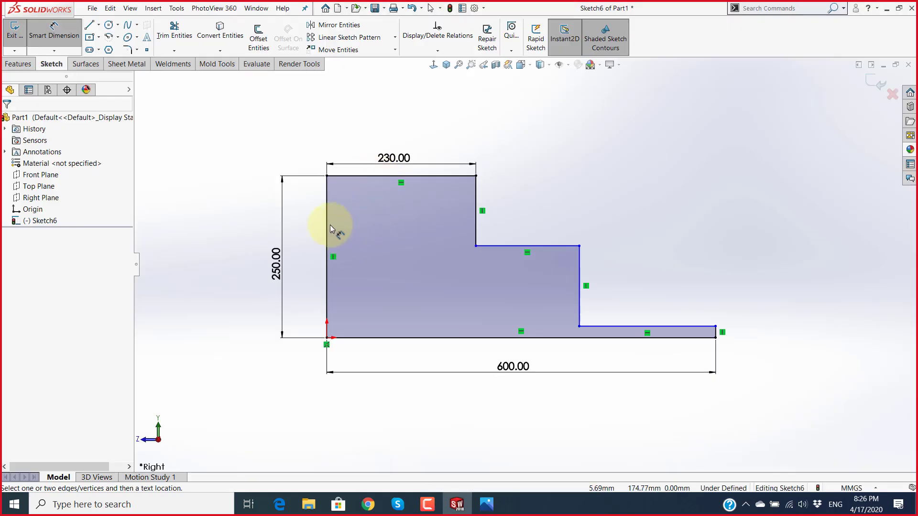
click(328, 228)
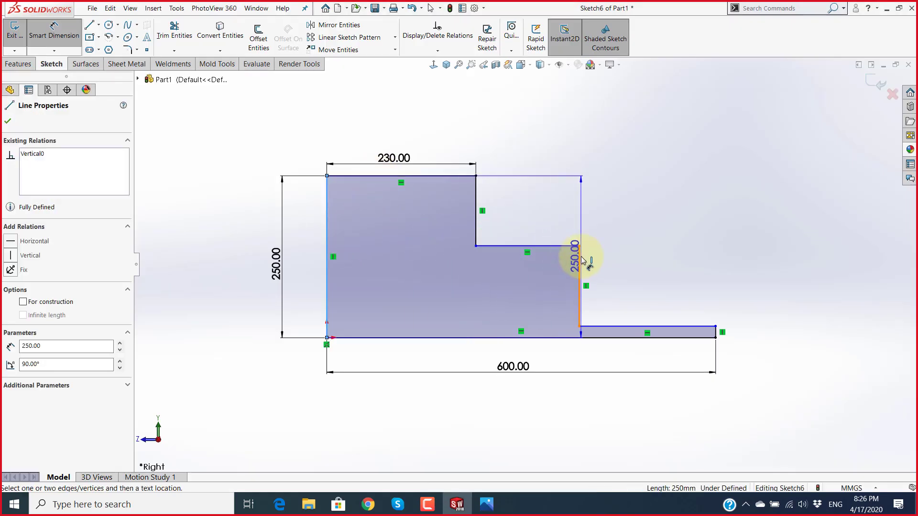
click(580, 258)
click(450, 145)
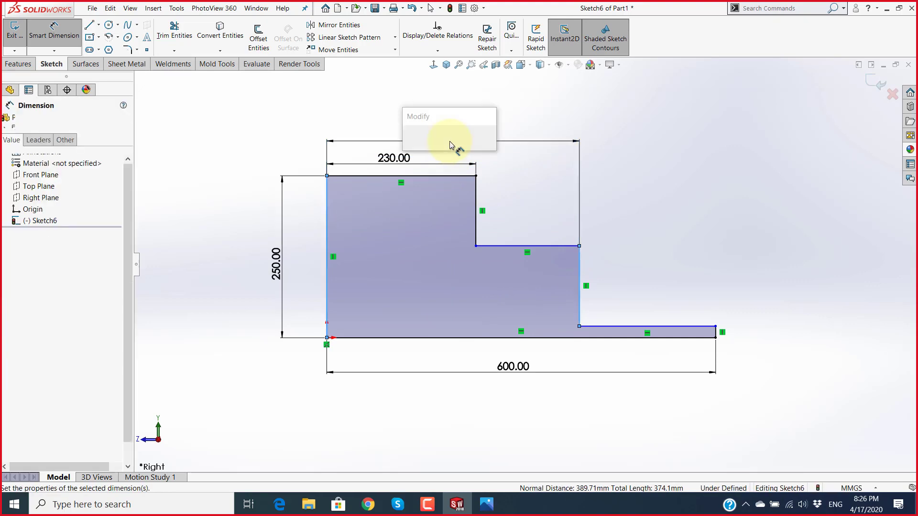
text(33)
key(Return)
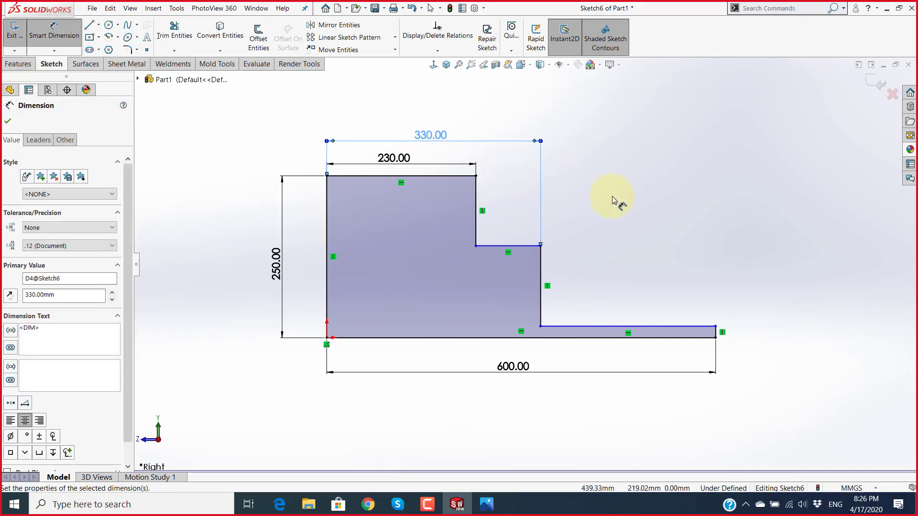
key(Escape)
Step: Dimension the middle step's vertical edge and the right end edge at 80 mm each
key(alt+Tab)
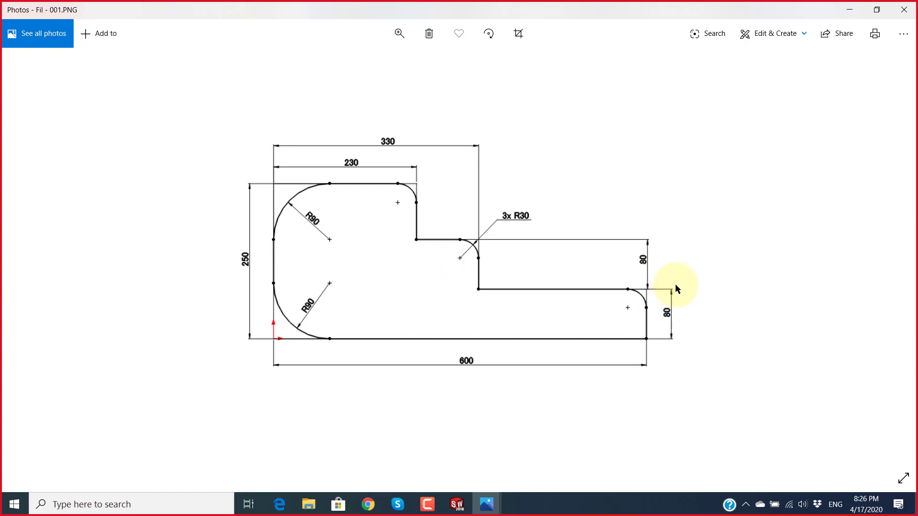
key(alt+Tab)
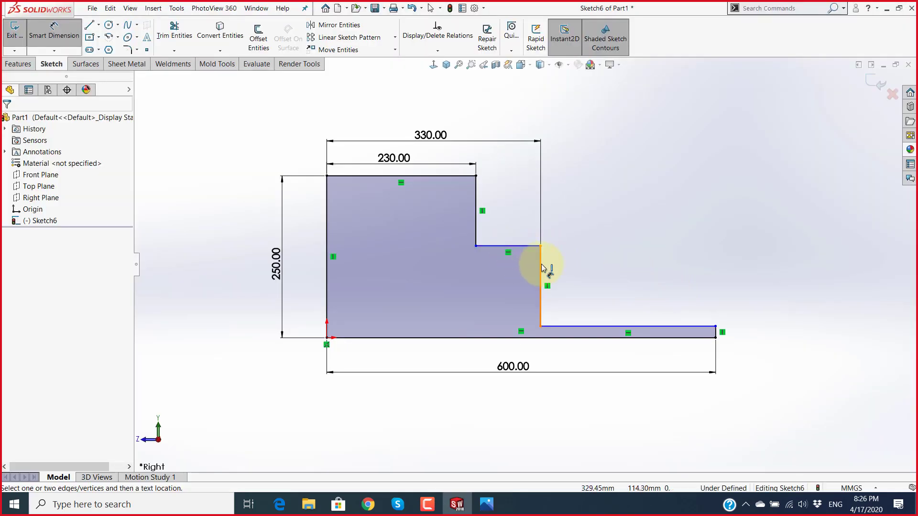
click(541, 267)
click(580, 277)
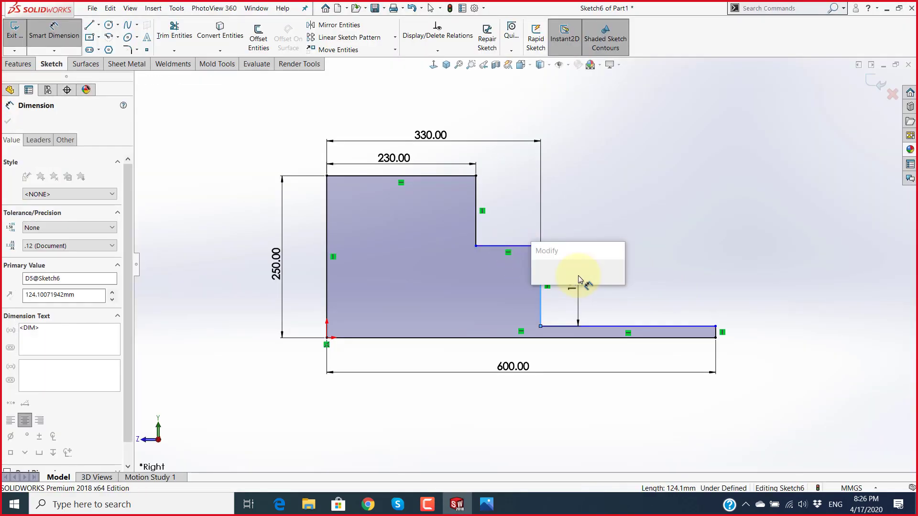
text(80)
key(Return)
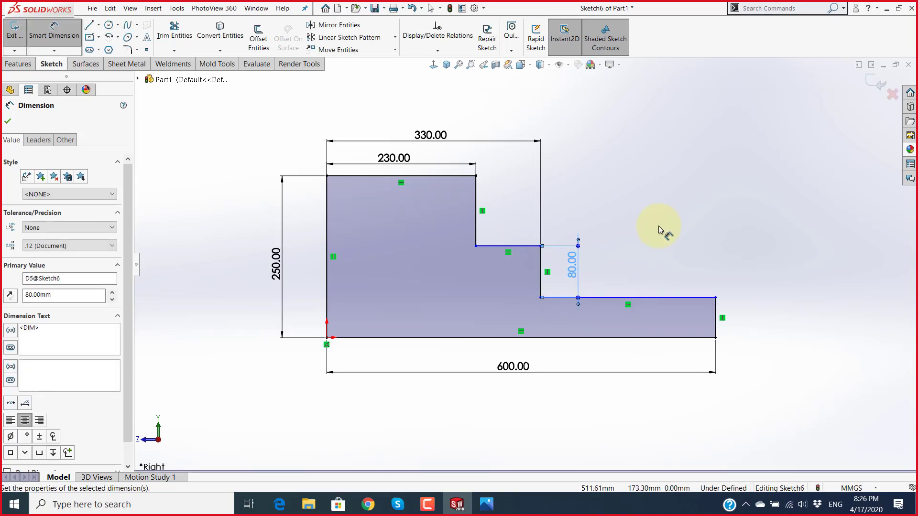
click(717, 315)
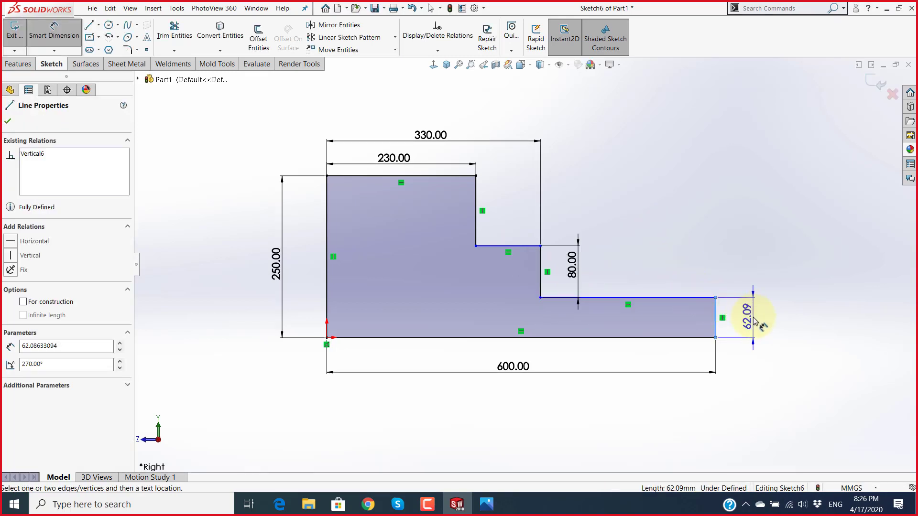
click(753, 321)
text(80)
key(Return)
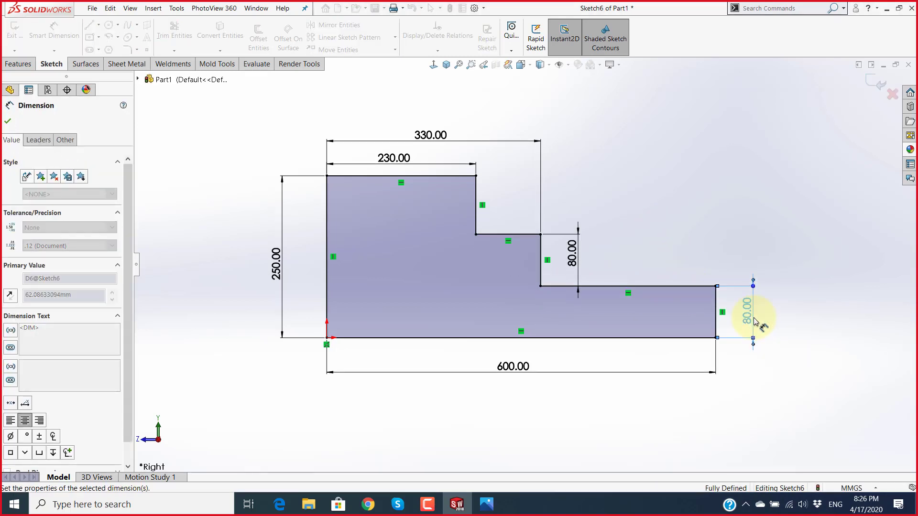
click(718, 232)
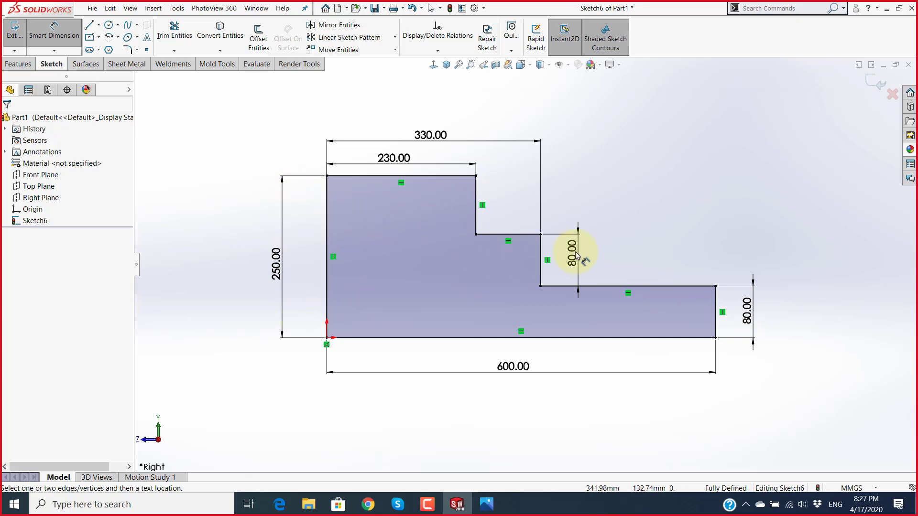
click(477, 199)
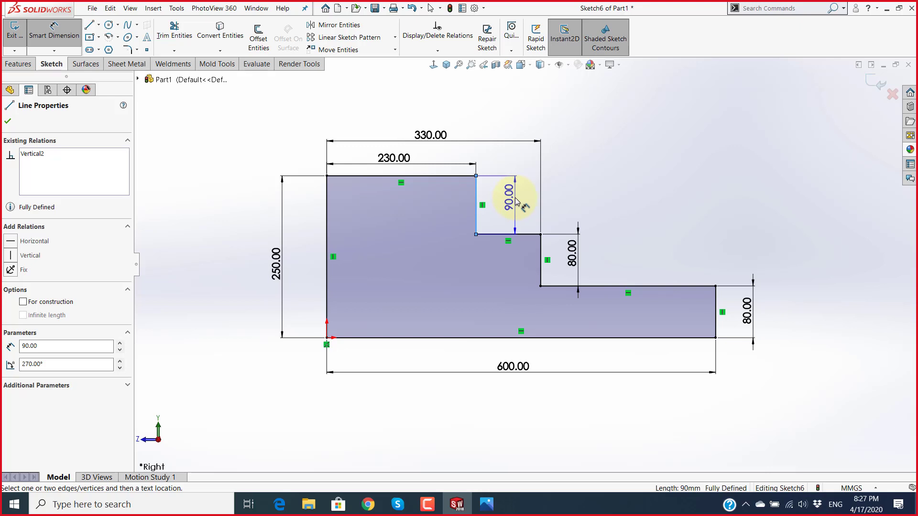
click(516, 199)
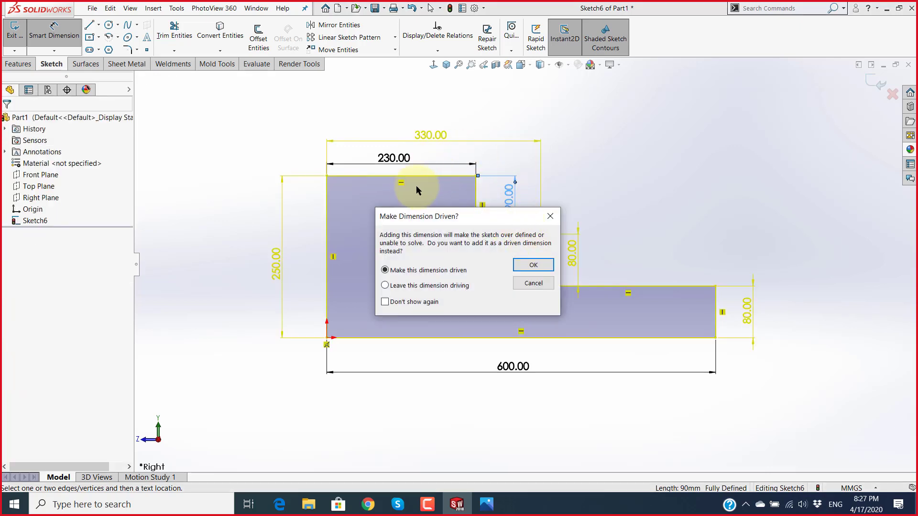
click(550, 216)
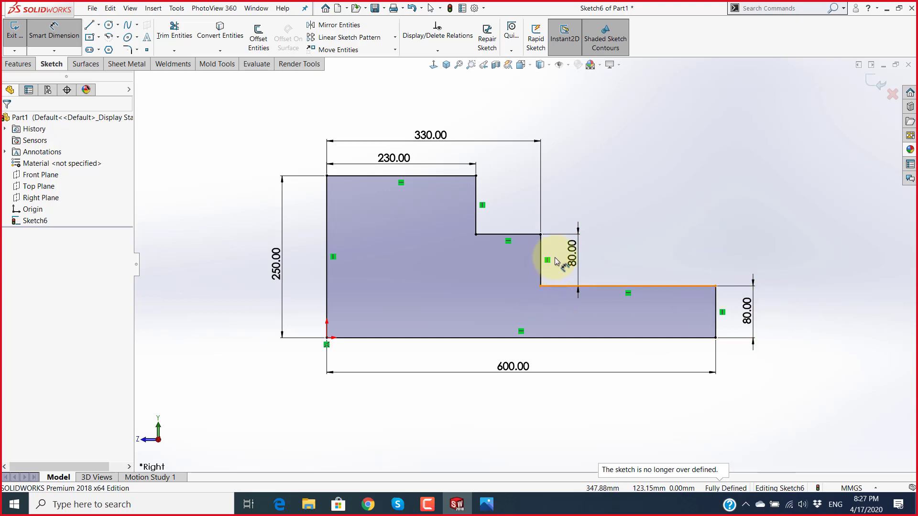
scroll(478, 258, up, 2)
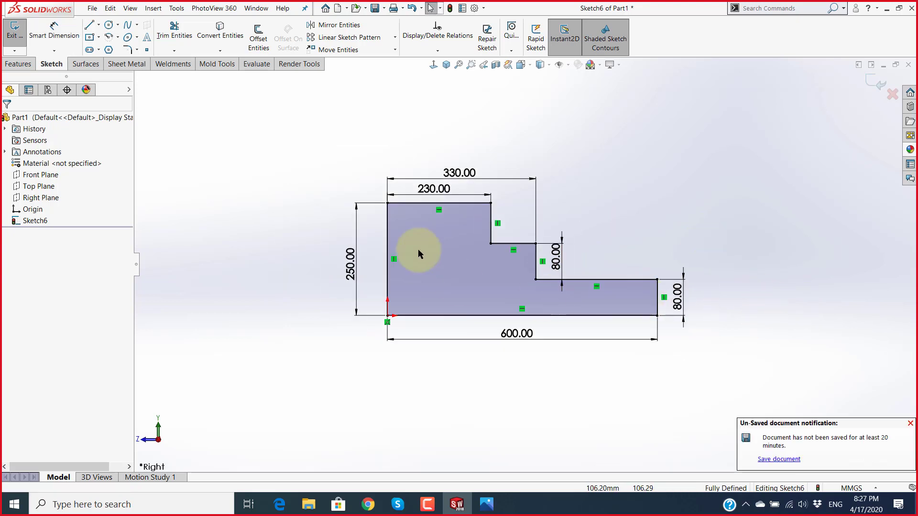
scroll(421, 249, down, 3)
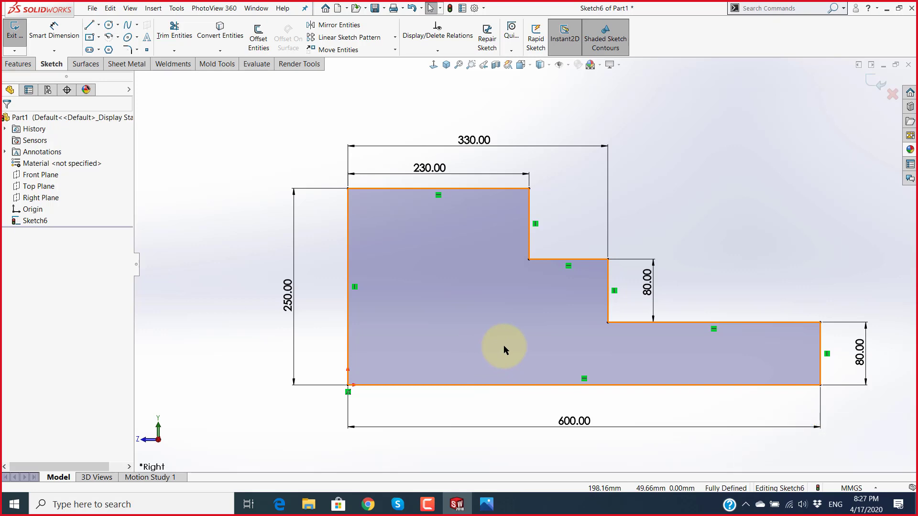
key(alt+Tab)
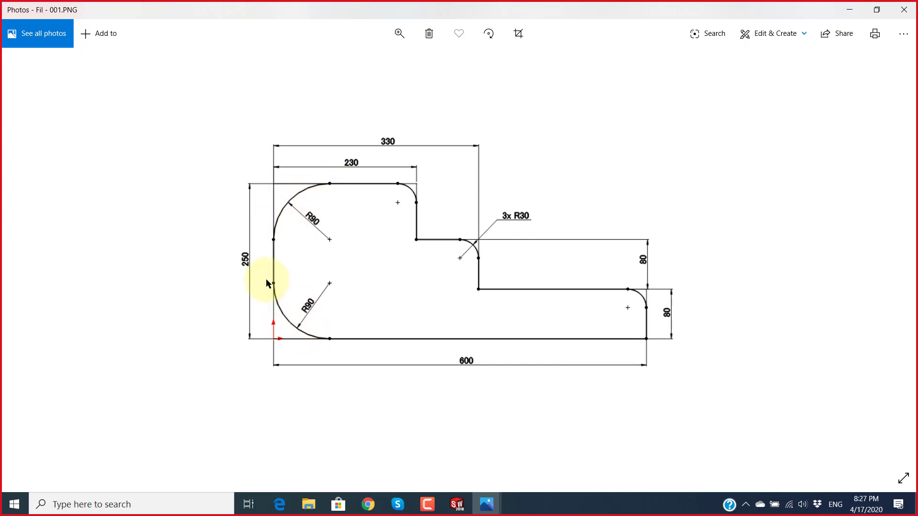
key(alt+Tab)
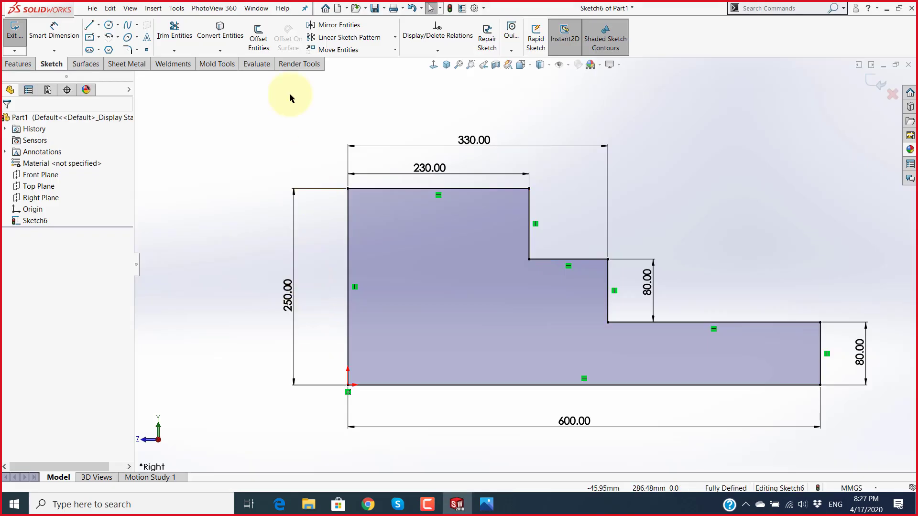
click(127, 49)
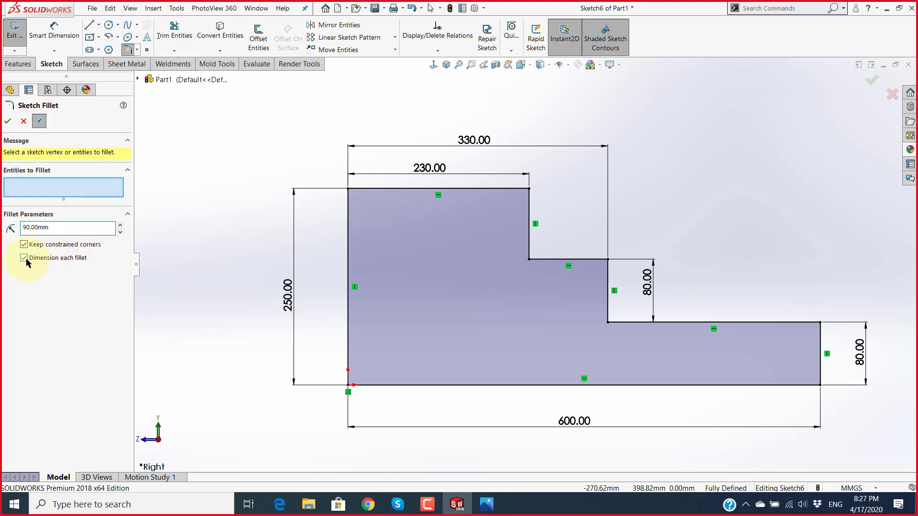
Step: Round the bottom-left and top-left corners with dimensioned R90 sketch fillets, then recheck the reference
key(alt+Tab)
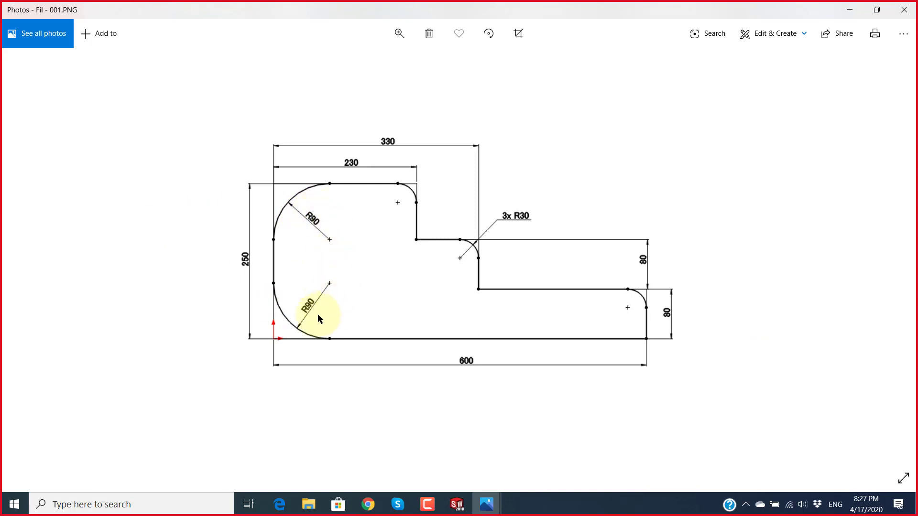
key(alt+Tab)
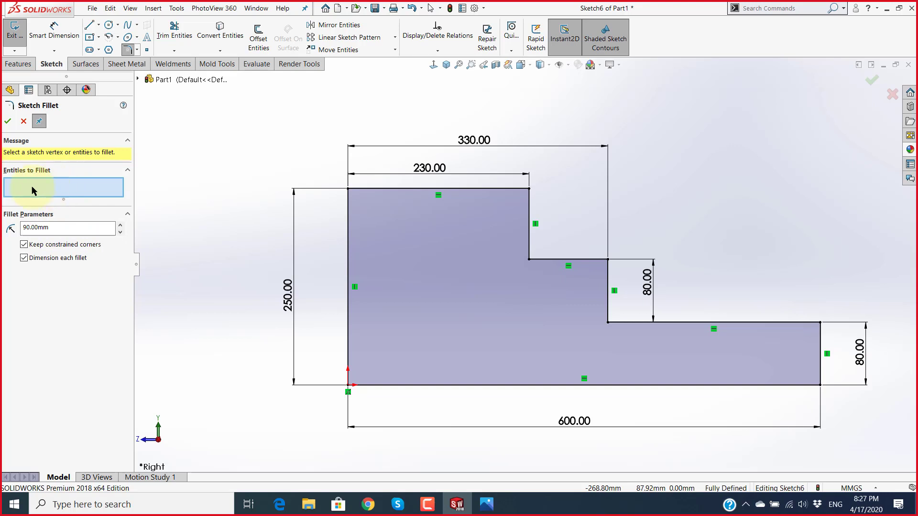
click(348, 385)
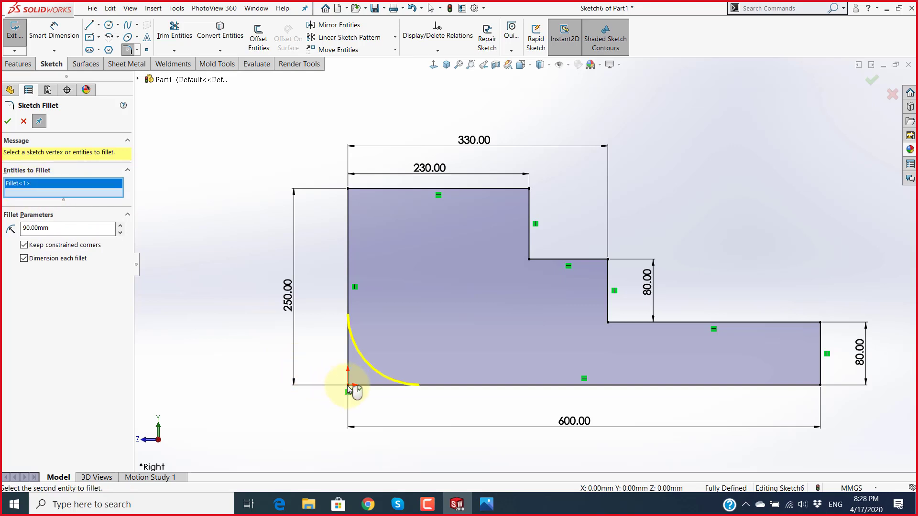
click(348, 190)
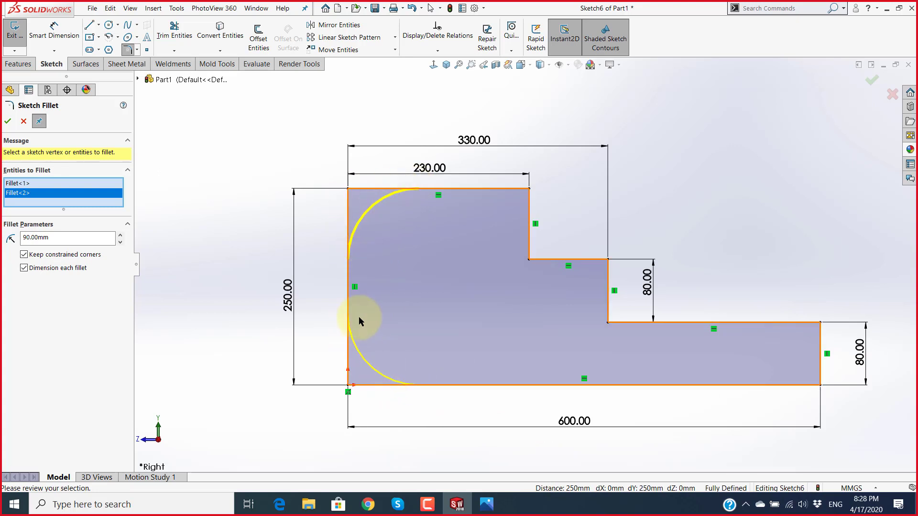
click(8, 123)
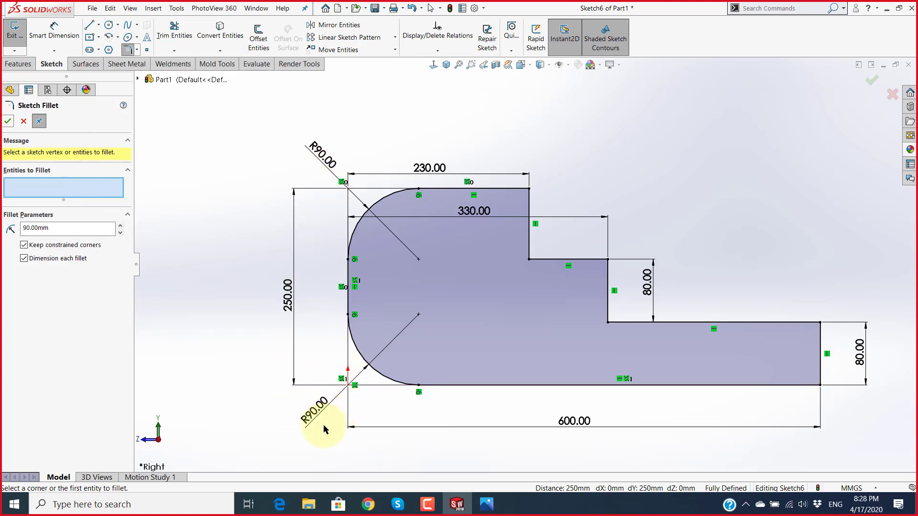
key(alt+Tab)
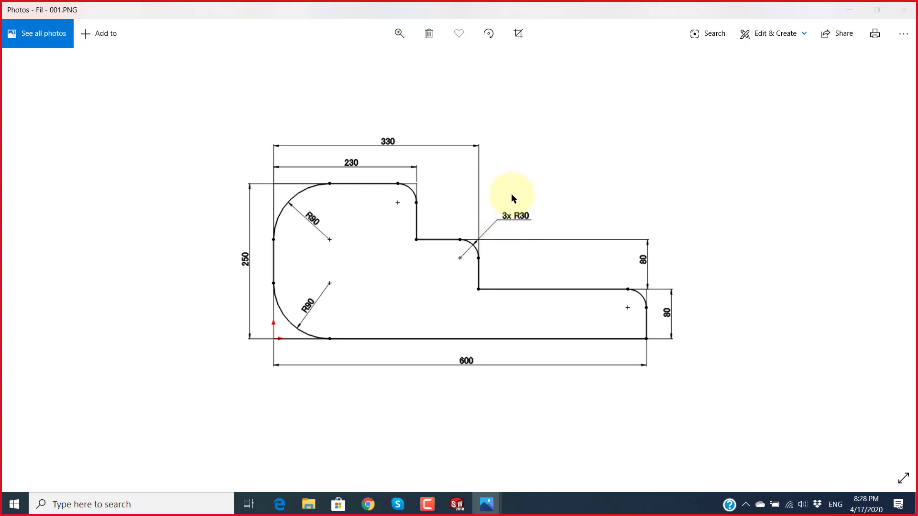
Step: Set the sketch fillet radius to 30 mm with Dimension each fillet turned off
key(alt+Tab)
click(24, 259)
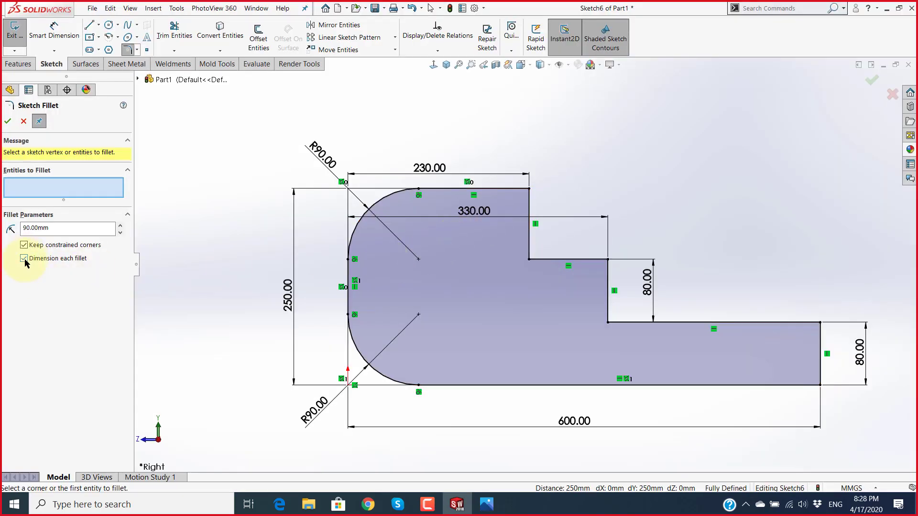
click(25, 259)
double_click(62, 230)
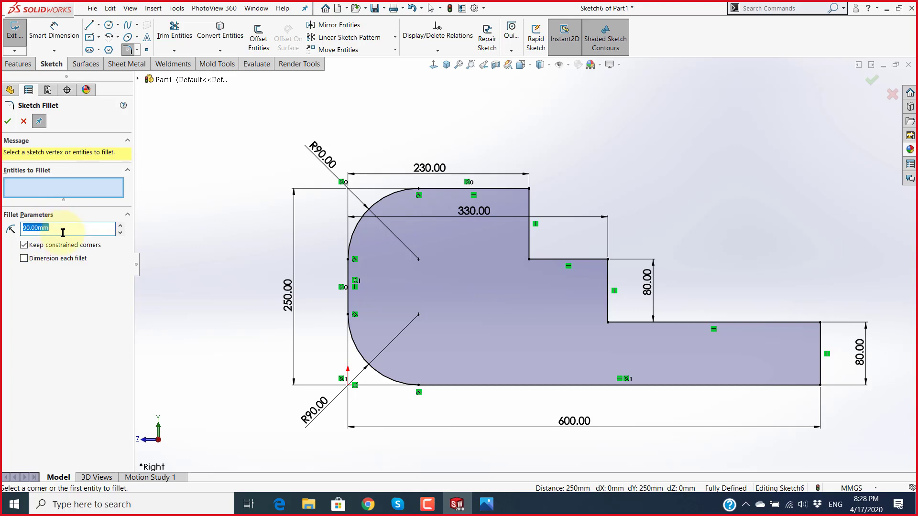
text(30)
key(Return)
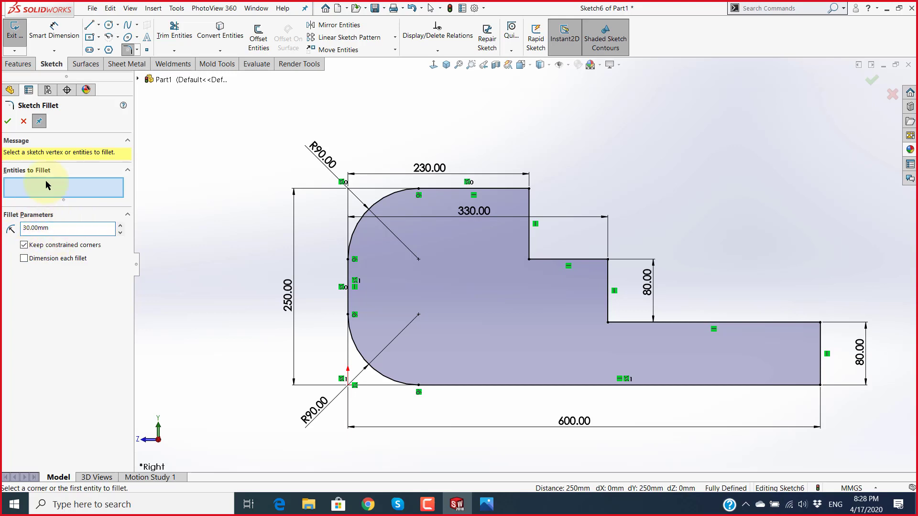
Step: Fillet the upper step corner, inner step corner and right end's top corner at 30 mm
click(531, 190)
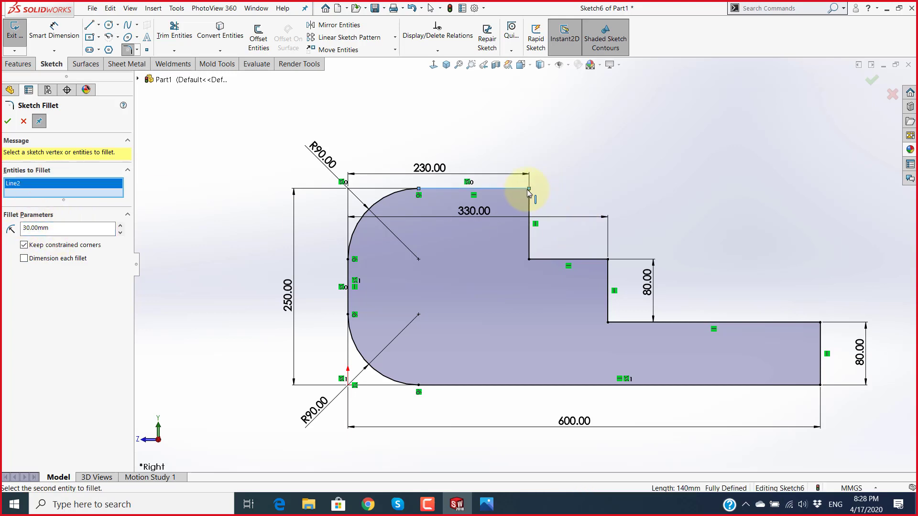
click(589, 260)
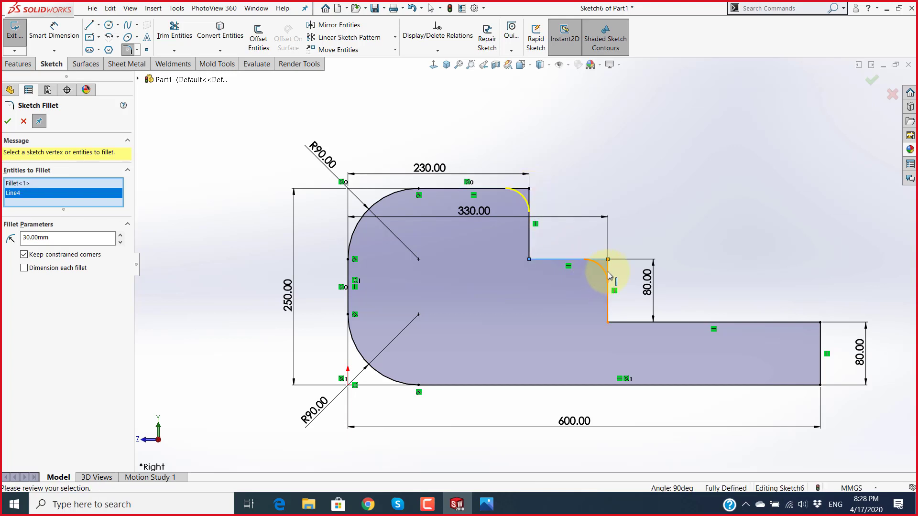
click(608, 277)
click(789, 323)
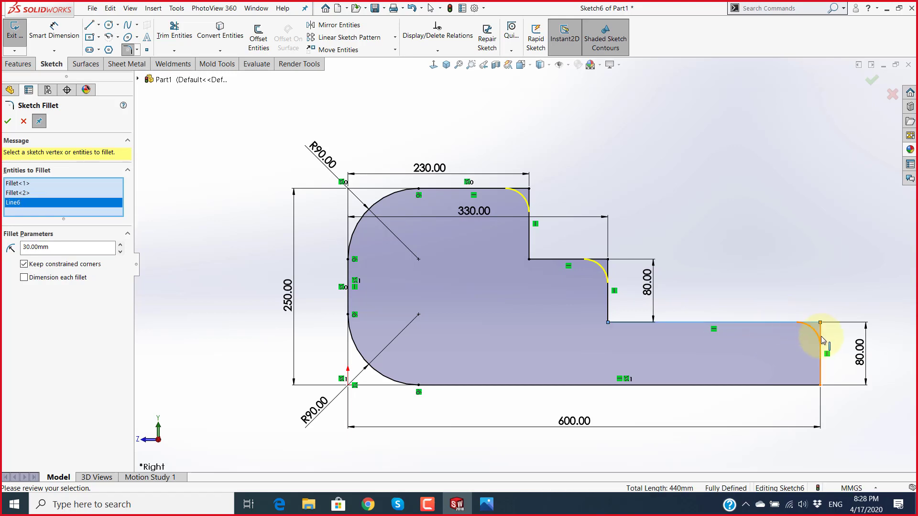
click(820, 338)
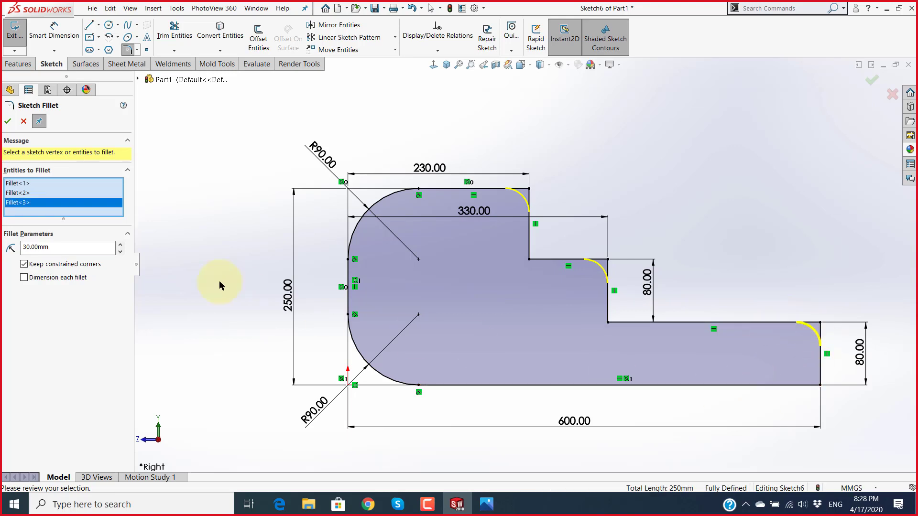
click(7, 121)
scroll(405, 273, up, 2)
scroll(726, 314, down, 4)
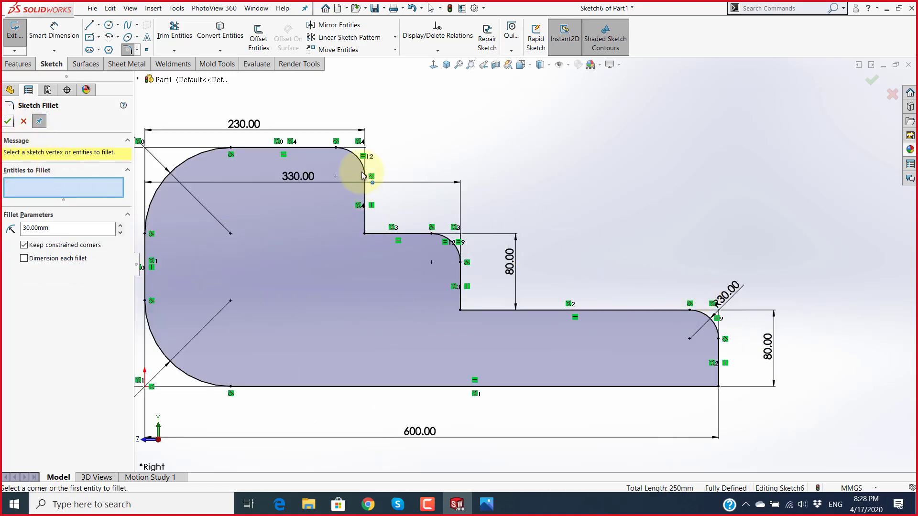
click(8, 121)
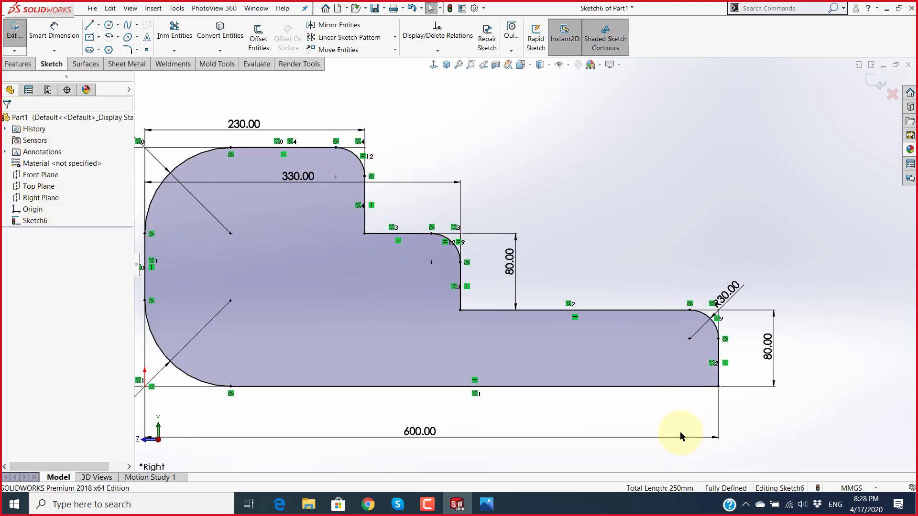
Step: Compare the filleted sketch against the reference drawing's 3x R30 inner fillet callout
scroll(621, 353, up, 2)
scroll(651, 216, down, 4)
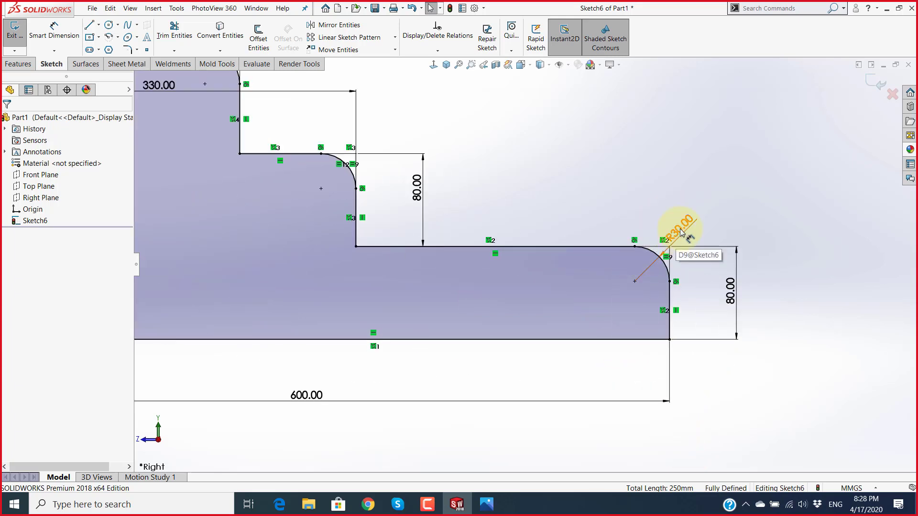
scroll(677, 287, up, 3)
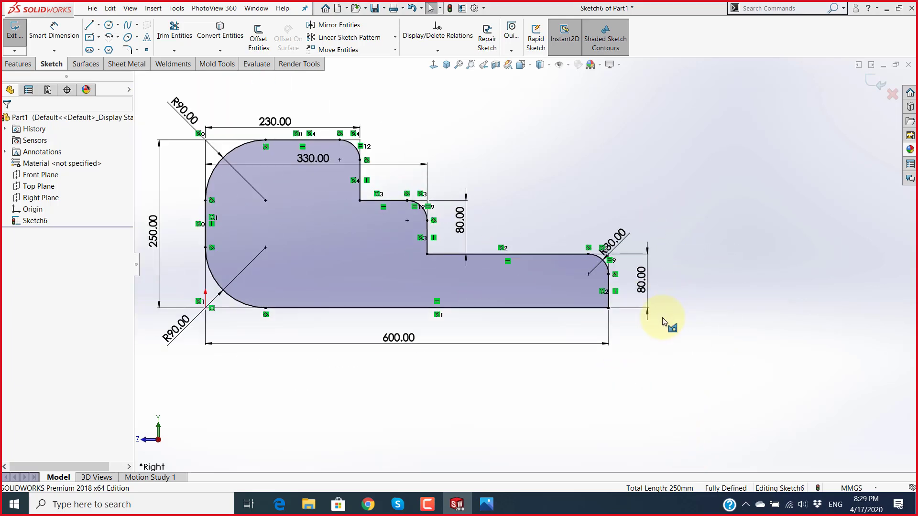
key(alt+Tab)
key(alt+Tab)
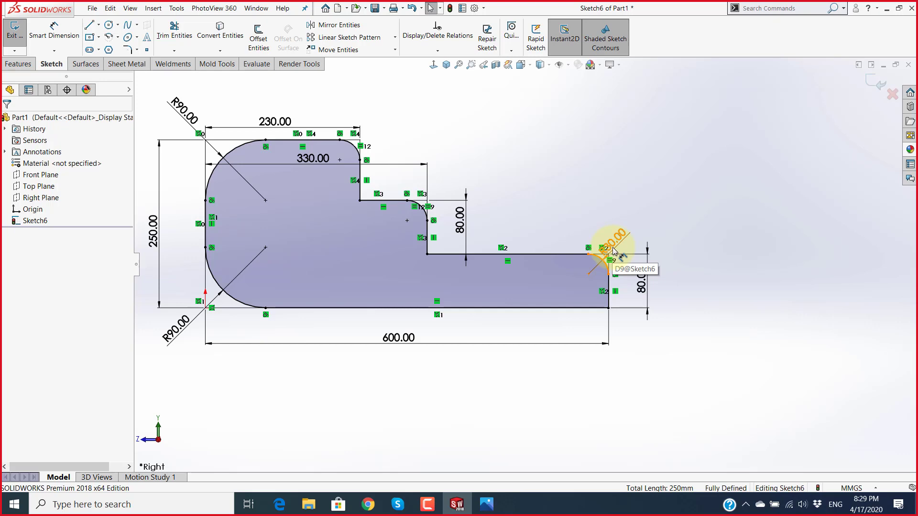
key(alt+Tab)
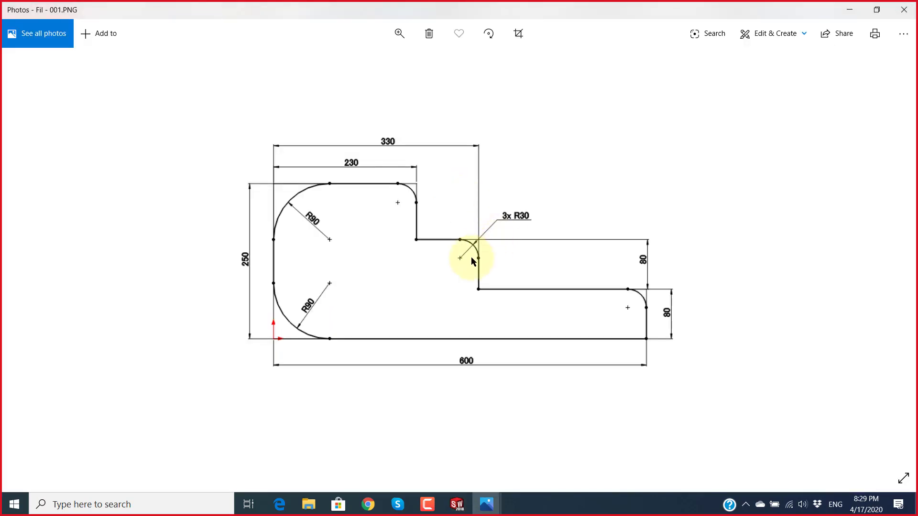
key(alt+Tab)
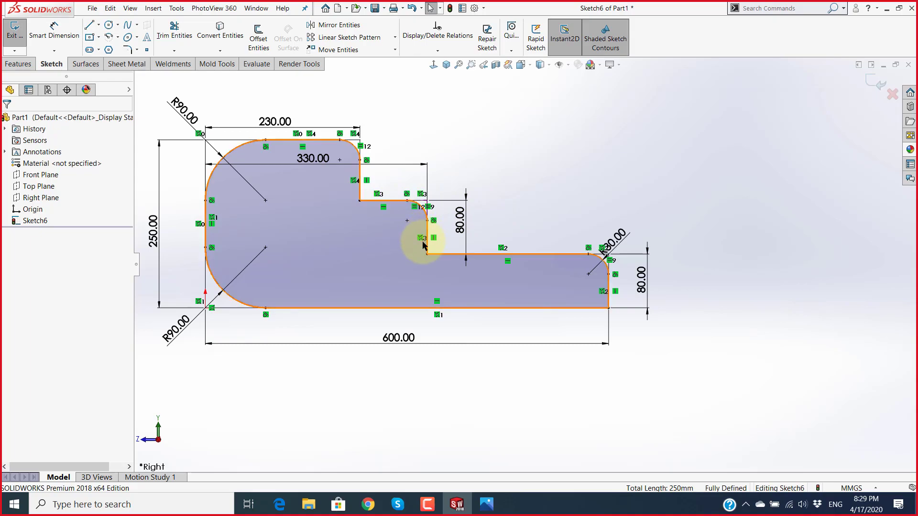
key(alt+Tab)
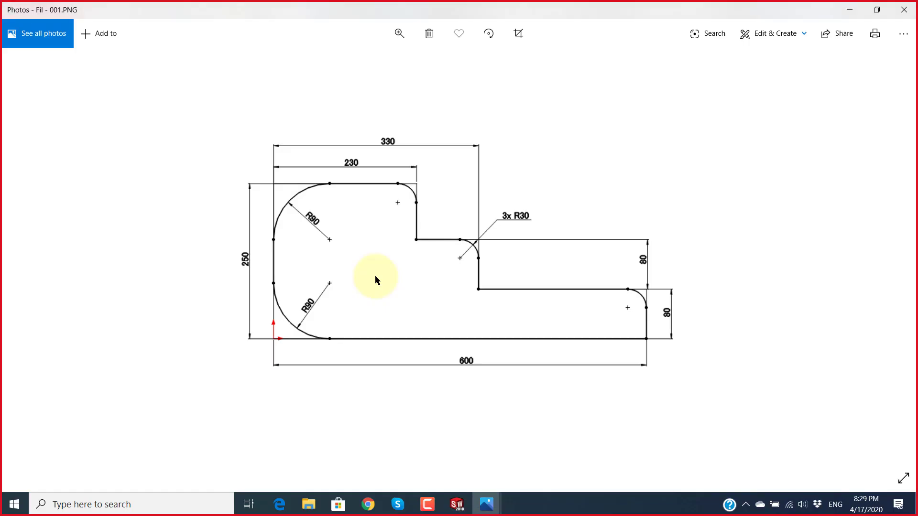
key(alt+Tab)
key(alt+Tab)
key(alt+Tab)
Step: Trial-change the lower-right fillet's R30 dimension to 40, then restore it to 30
scroll(622, 258, down, 3)
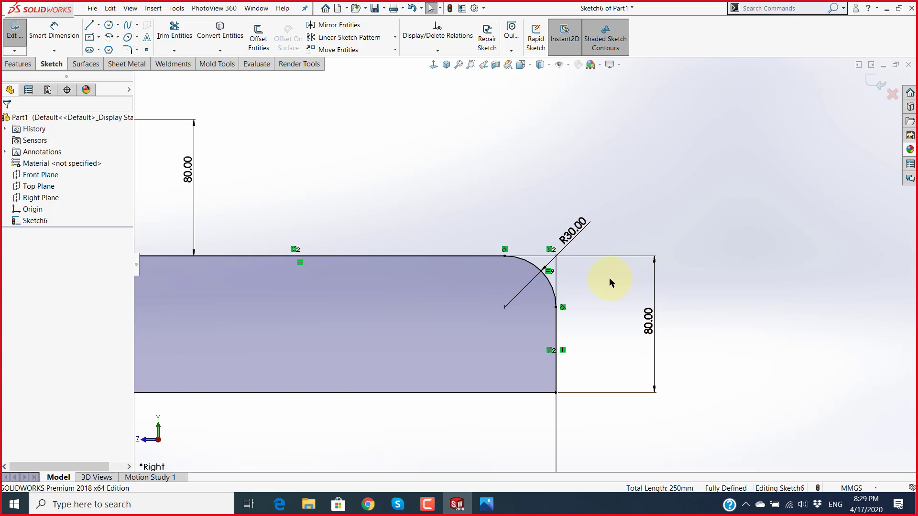
scroll(610, 277, down, 2)
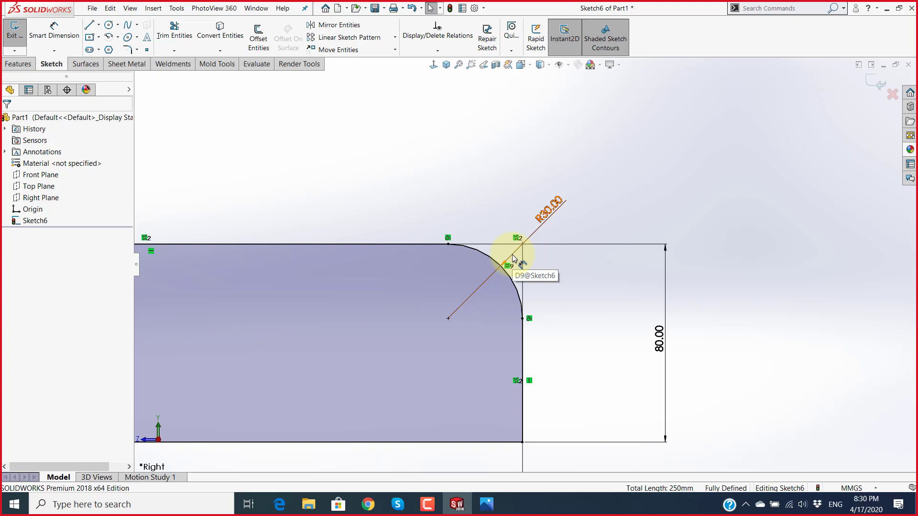
click(513, 259)
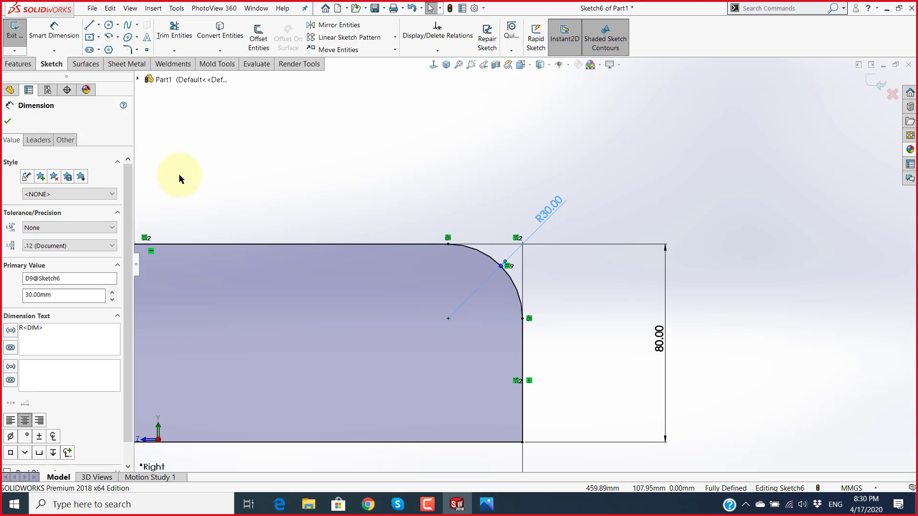
click(287, 167)
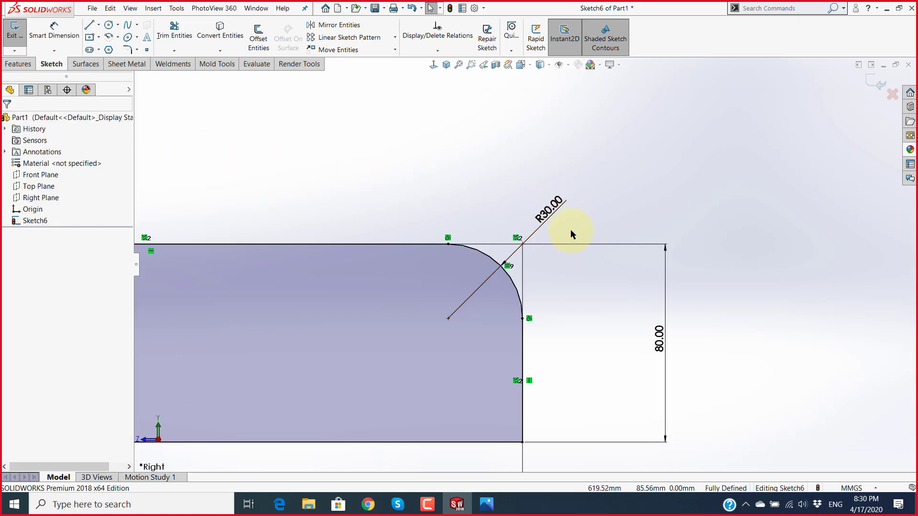
scroll(569, 232, down, 2)
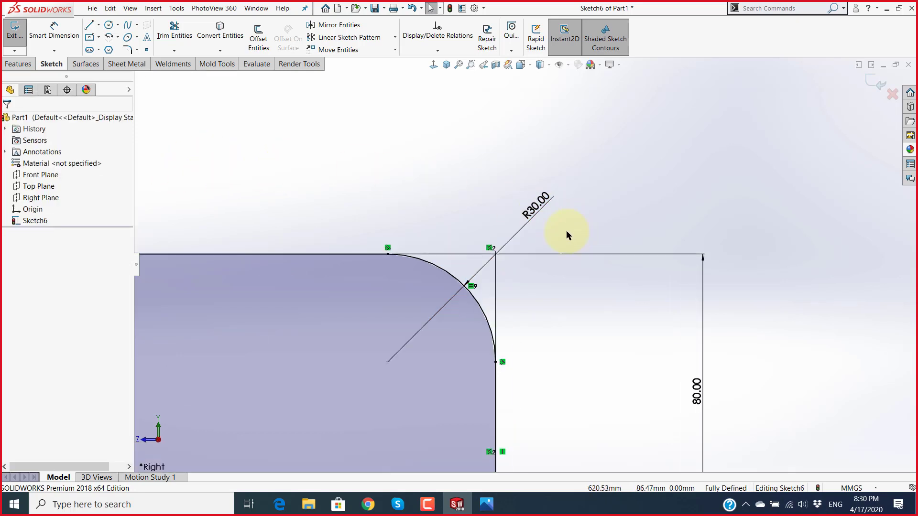
click(537, 208)
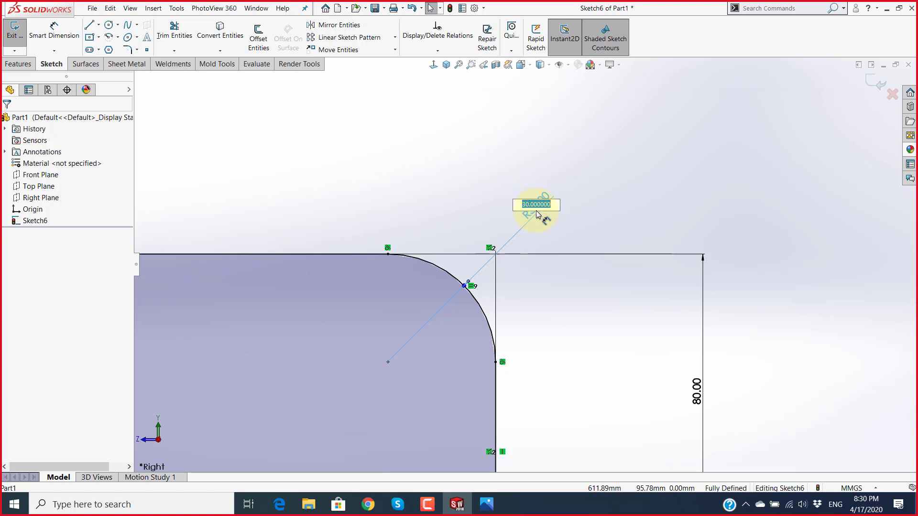
text(40)
key(Return)
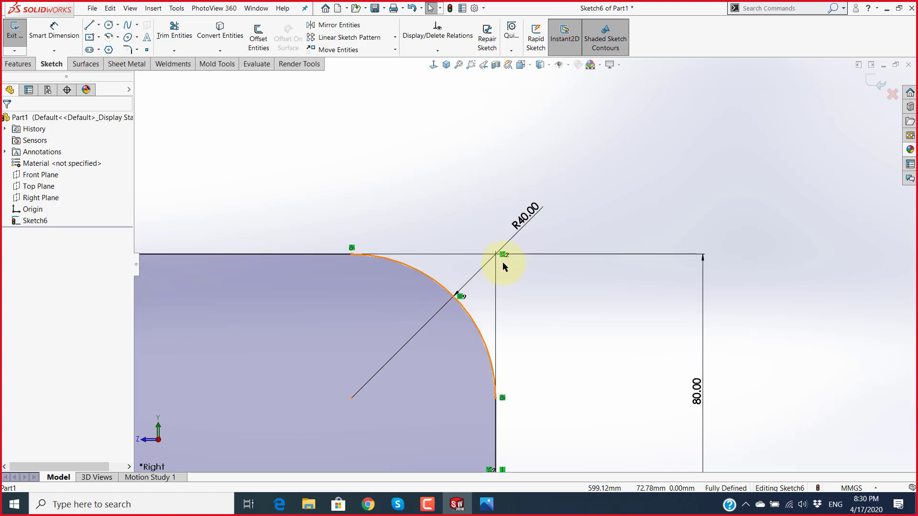
double_click(520, 221)
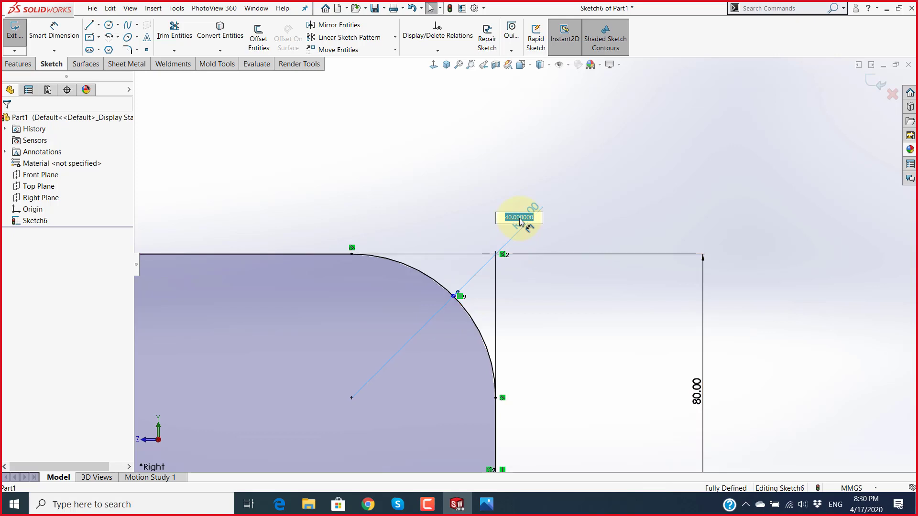
text(30)
key(Return)
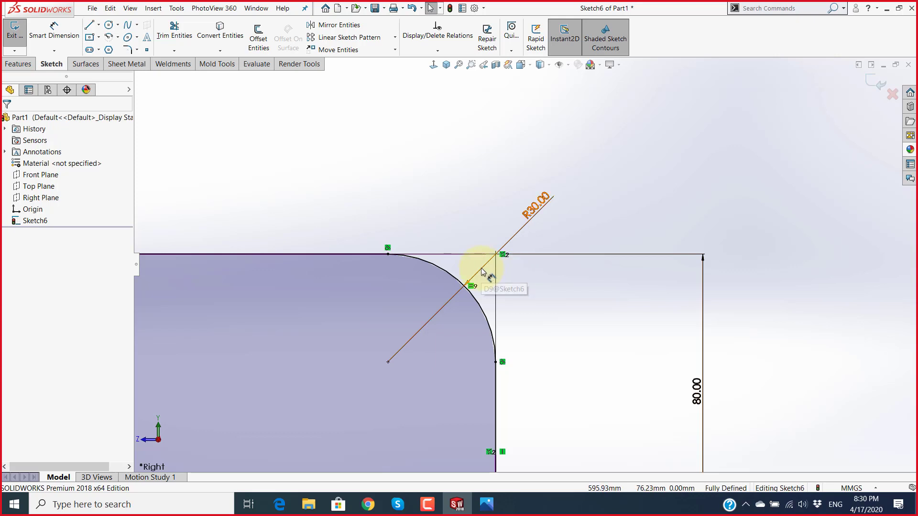
Step: Add a '3x' prefix to the fillet dimension text so it reads 3x R30.00
click(483, 272)
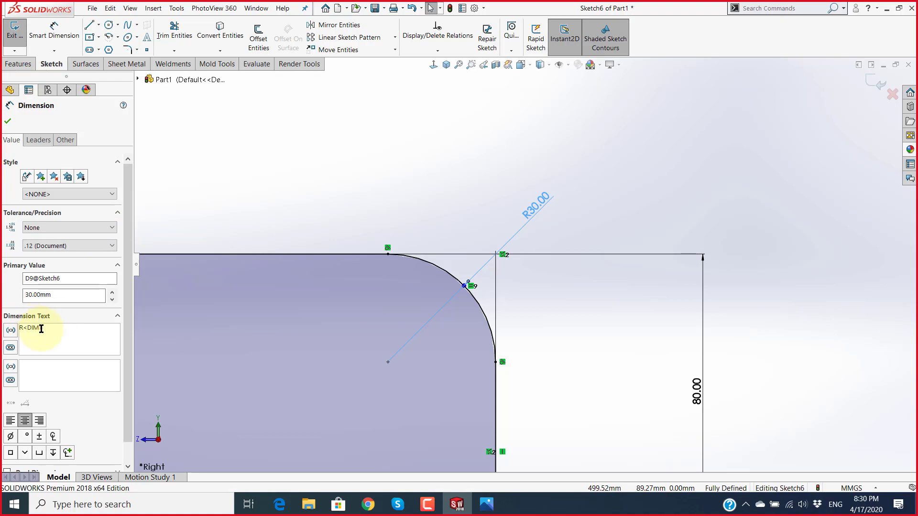
key(super+plus)
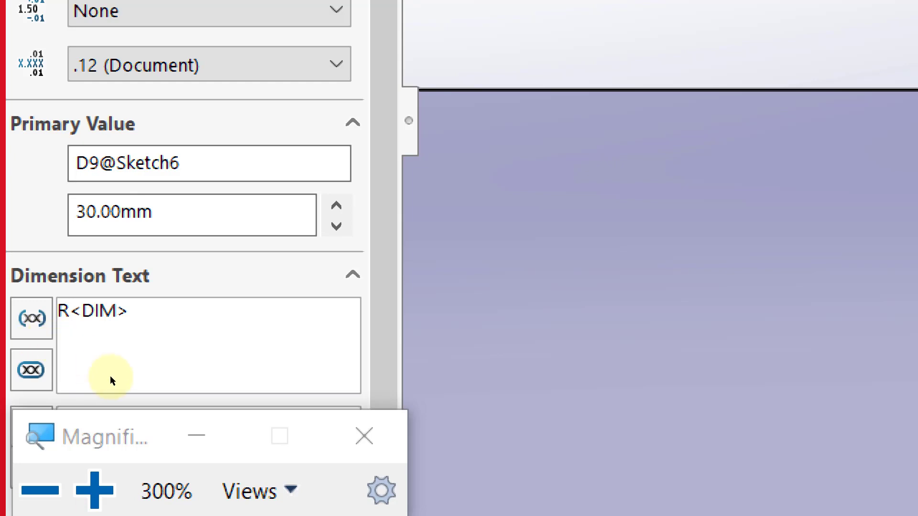
key(super+Escape)
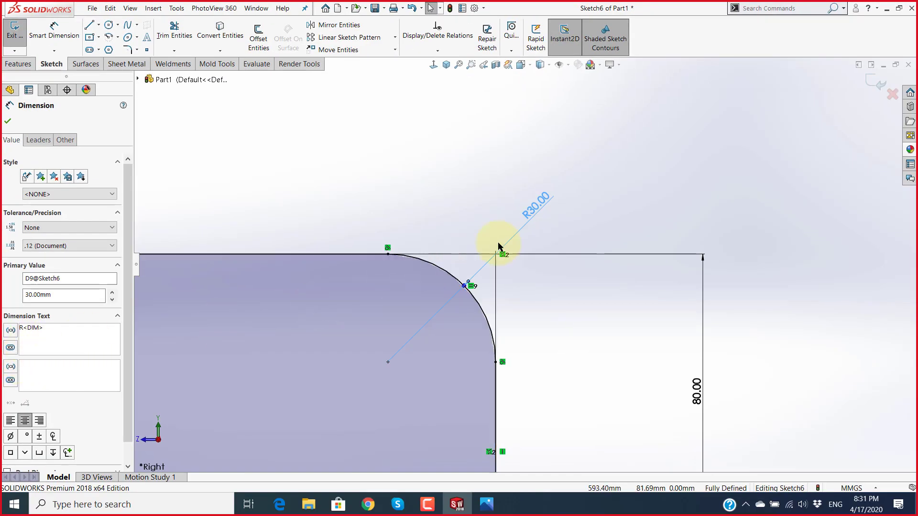
click(82, 347)
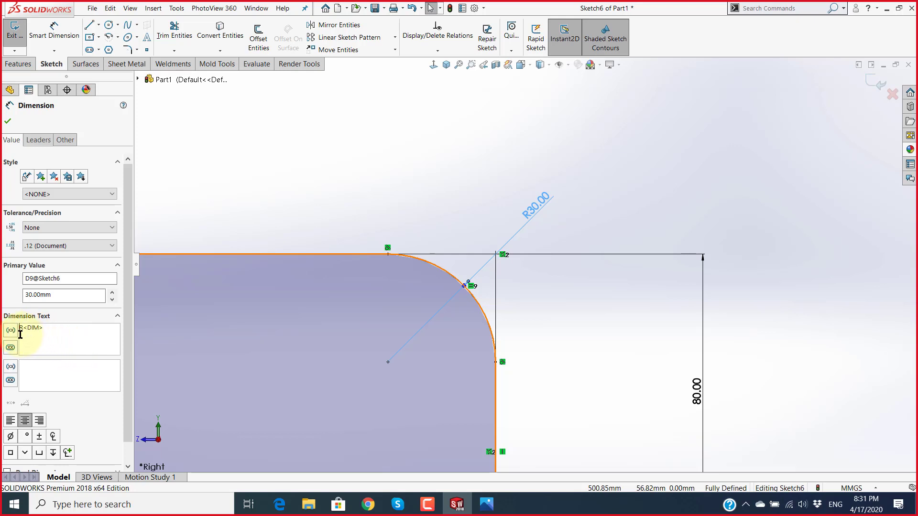
text(3)
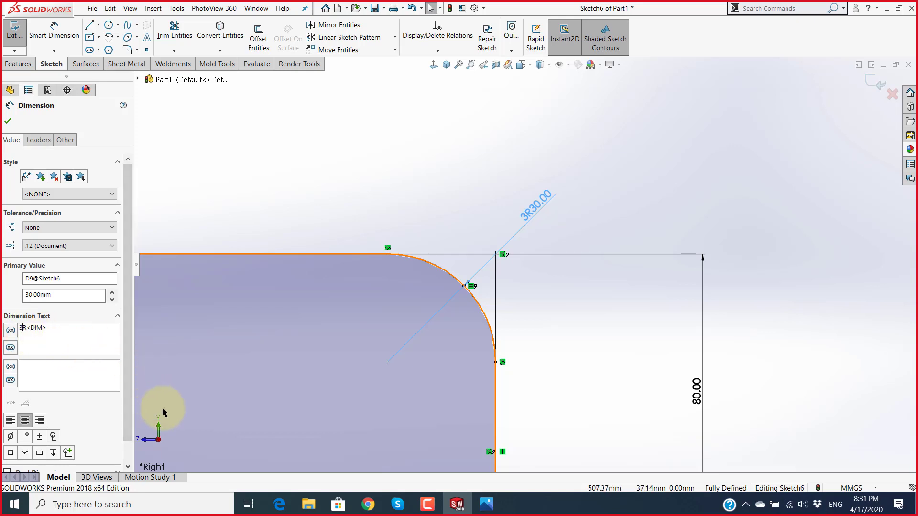
text(x)
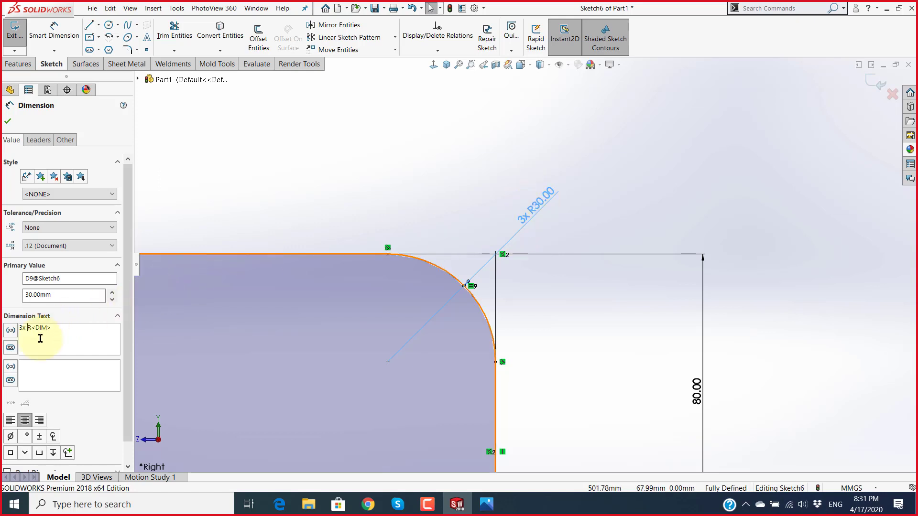
key(BackSpace)
key(BackSpace)
key(BackSpace)
text(4)
text(x)
key(BackSpace)
text(3)
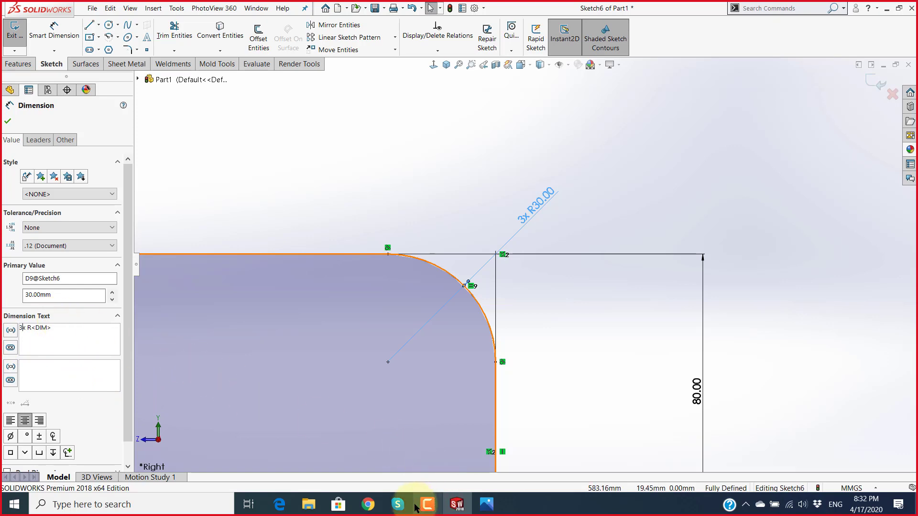
mouse_move(486, 504)
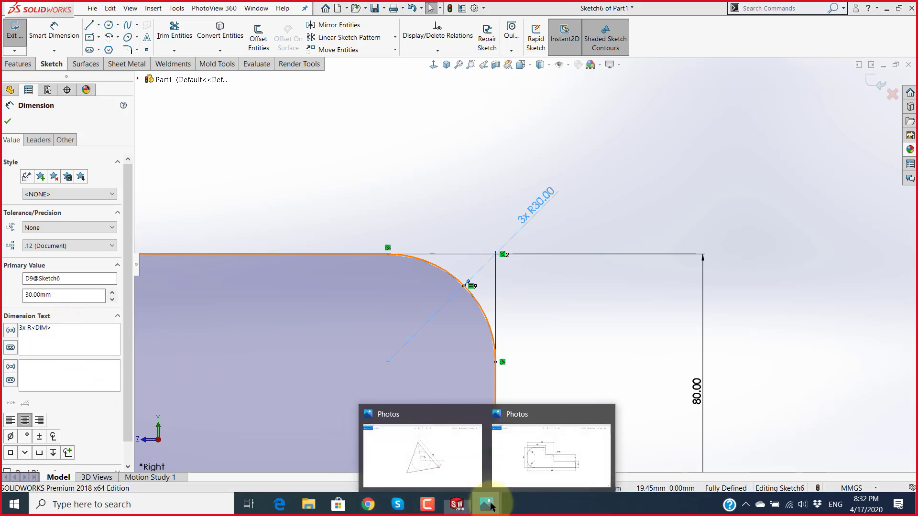
Step: Close the extra triangle picture in Photos, review the reference drawing, and return to SOLIDWORKS
click(477, 417)
click(451, 434)
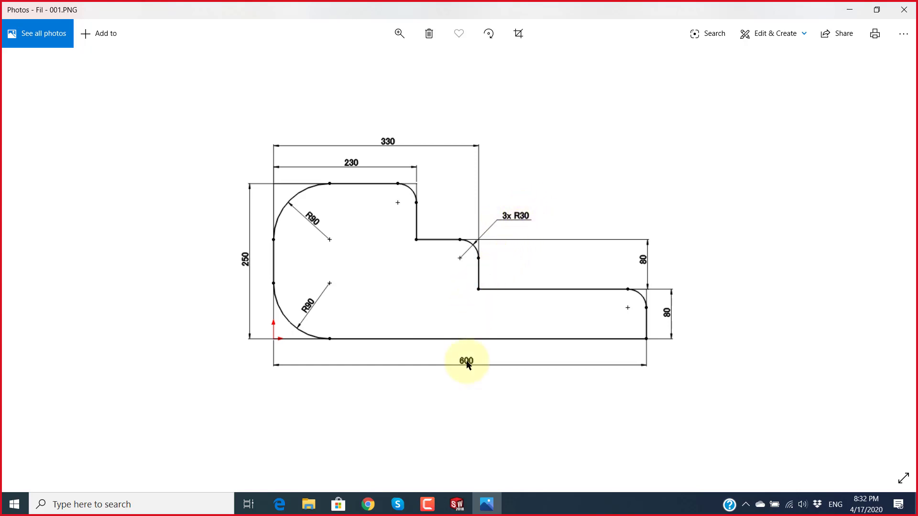
click(456, 504)
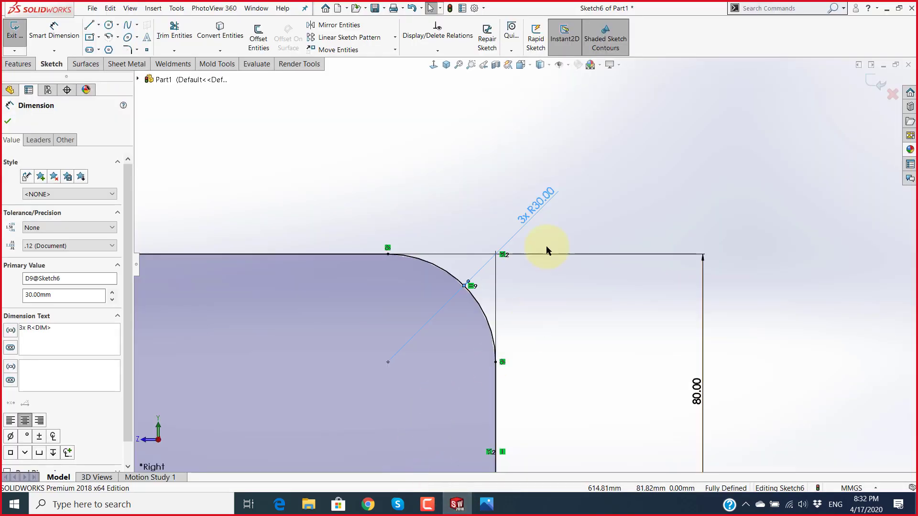
scroll(527, 241, down, 3)
scroll(555, 249, up, 2)
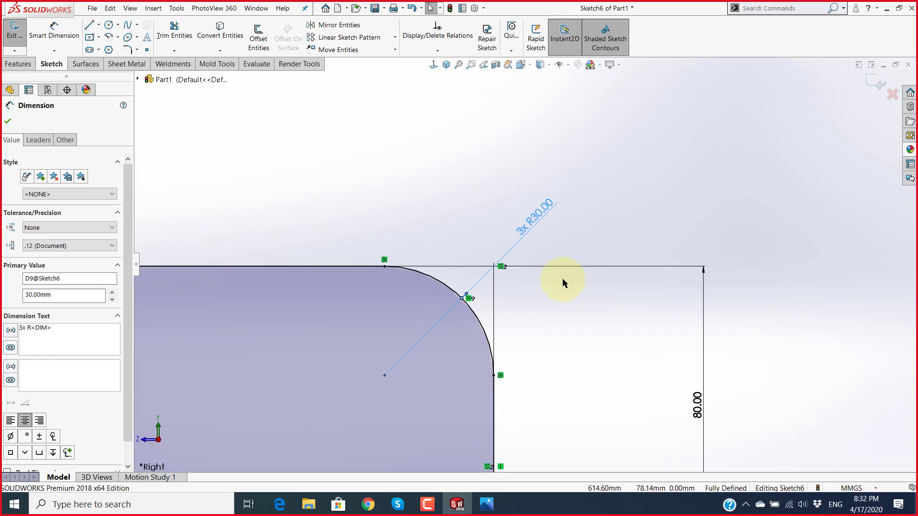
scroll(563, 278, up, 1)
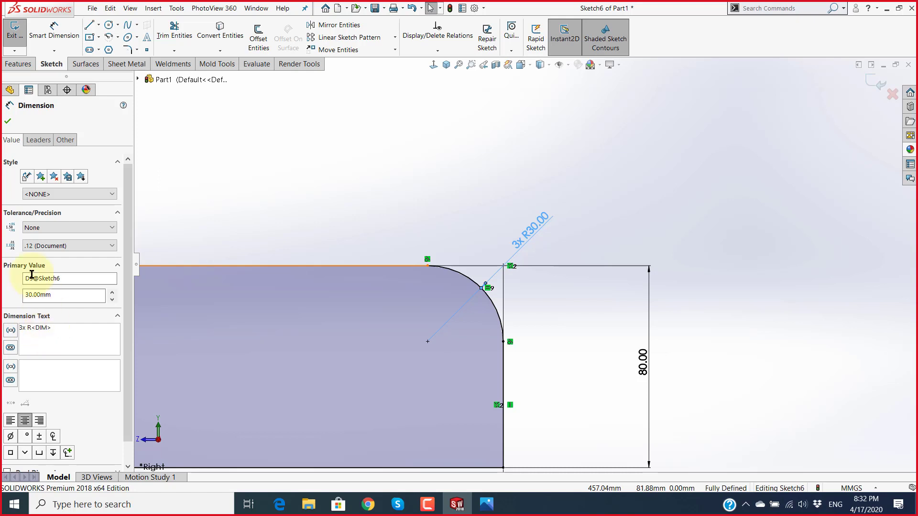
Step: Give the 3x R30.00 dimension a broken leader with horizontal text
click(39, 140)
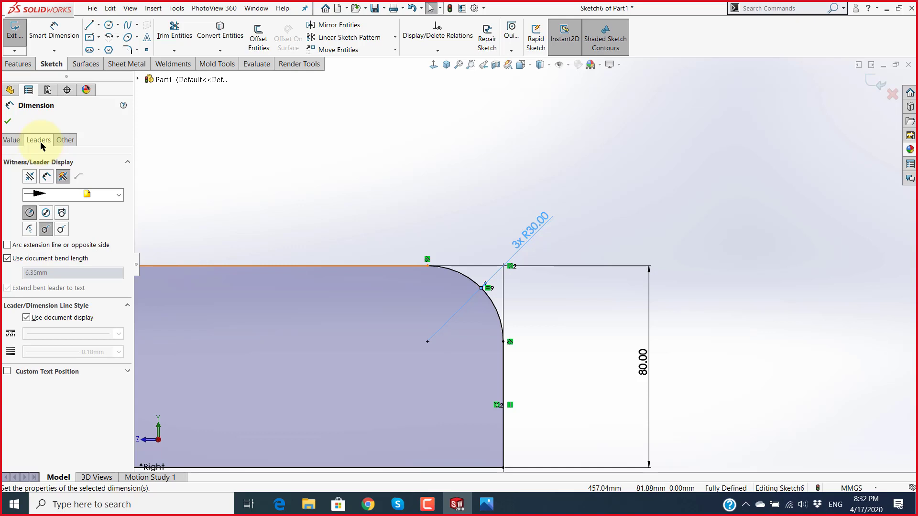
click(7, 372)
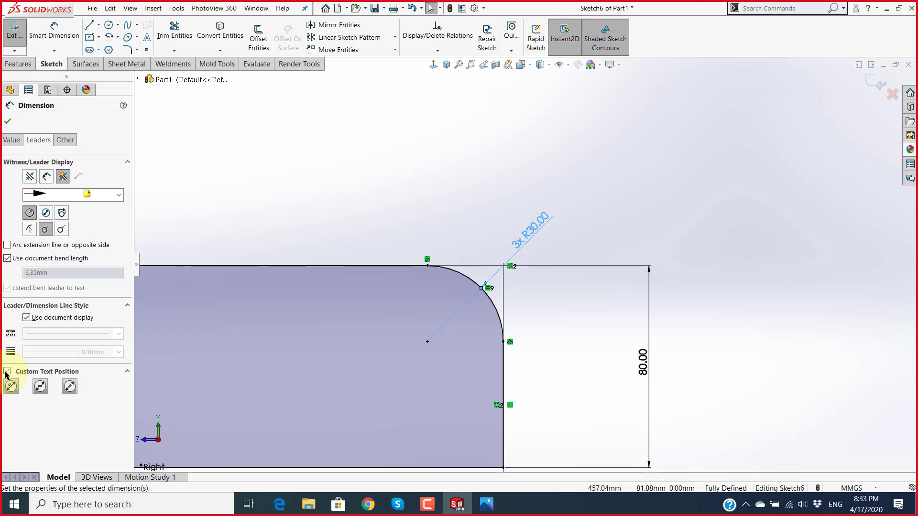
click(69, 387)
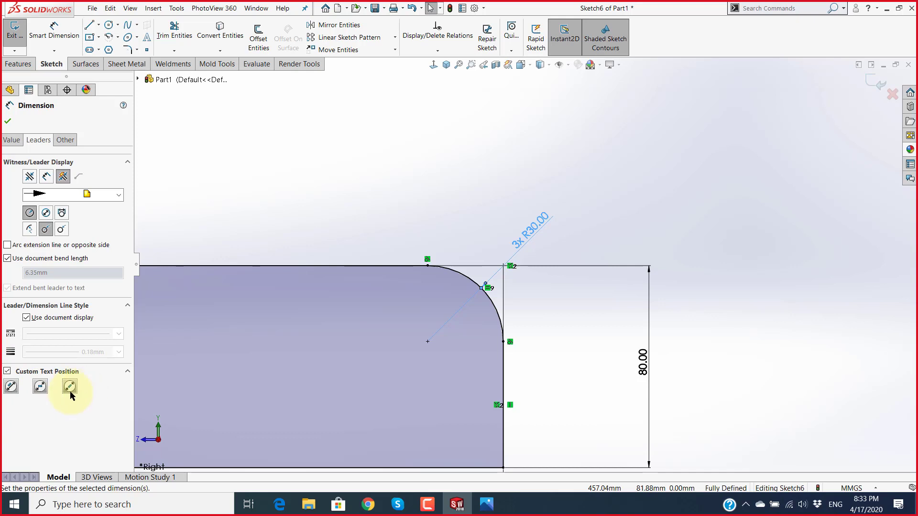
click(11, 387)
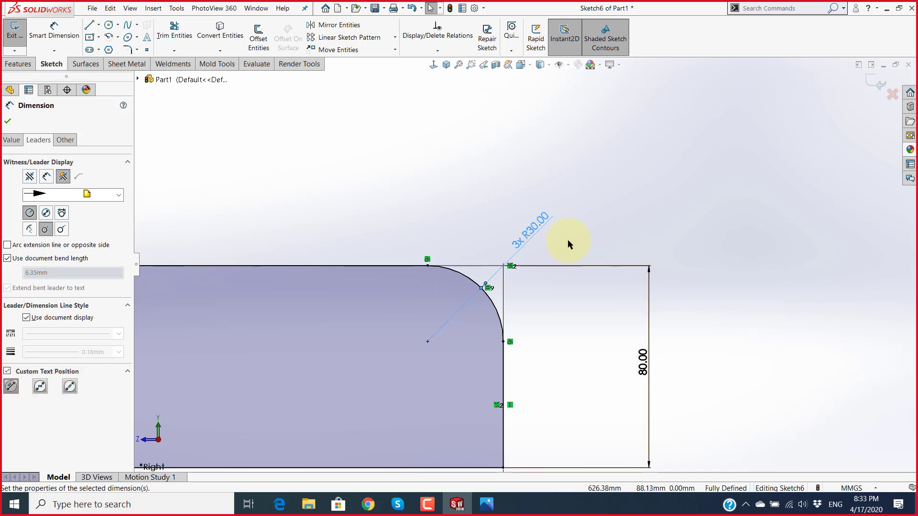
click(40, 387)
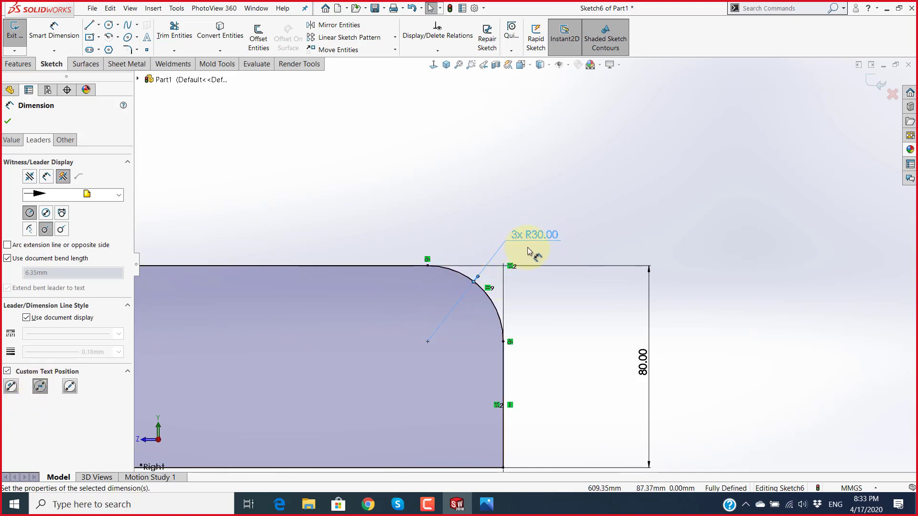
scroll(522, 253, down, 1)
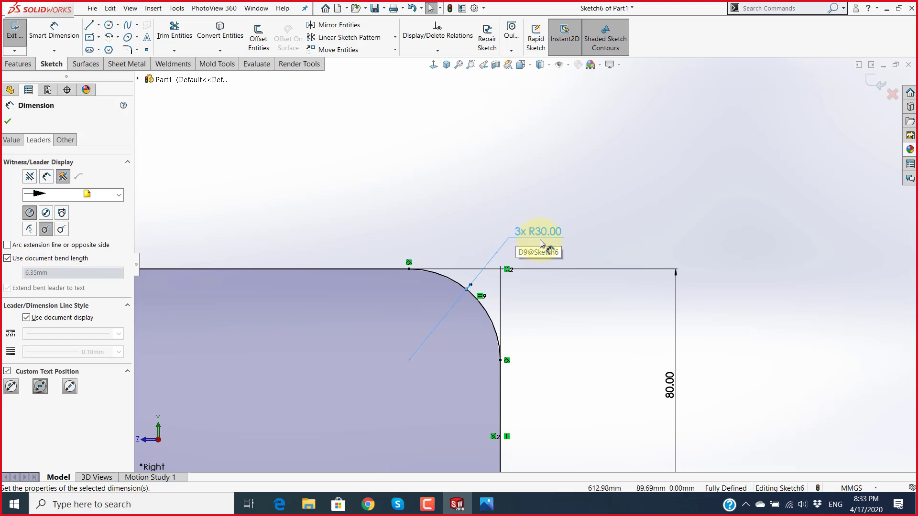
click(71, 388)
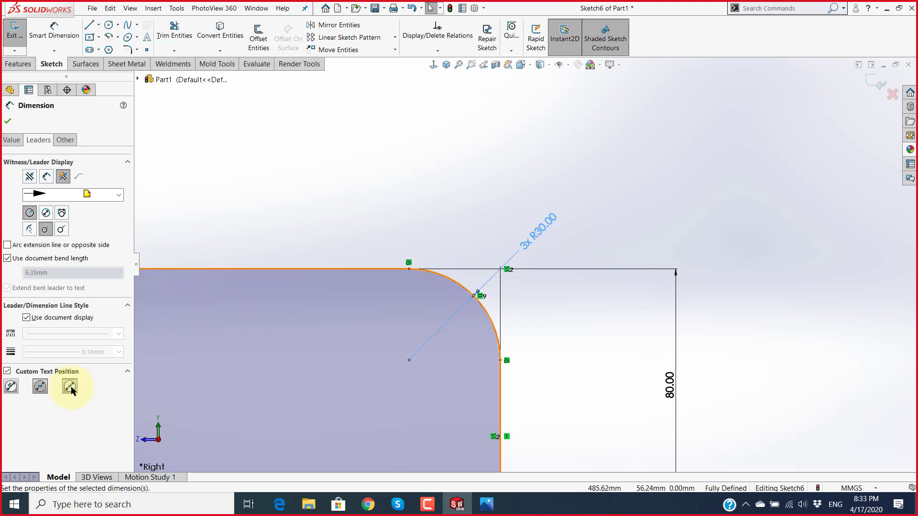
scroll(543, 313, down, 2)
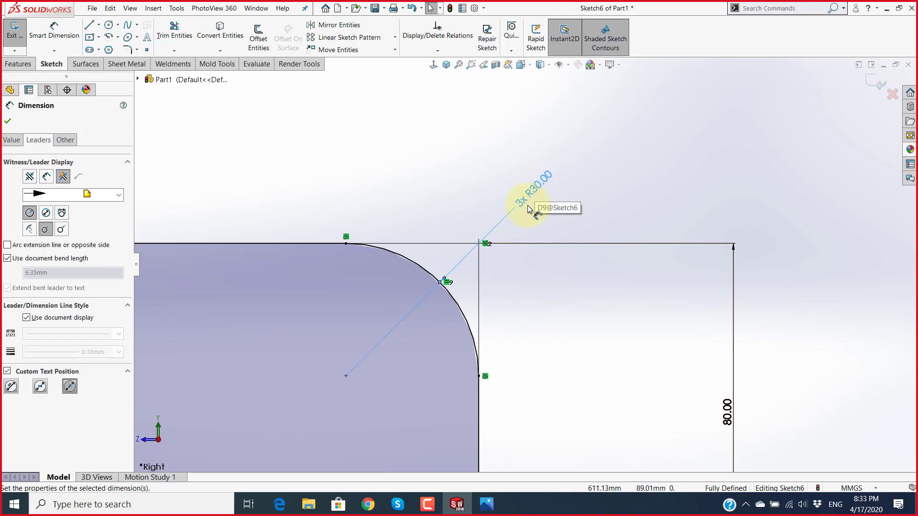
click(13, 388)
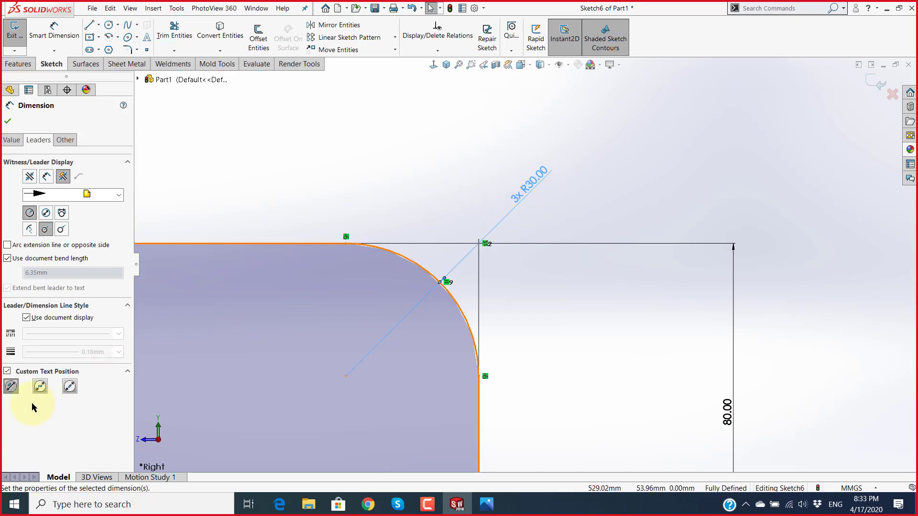
click(70, 387)
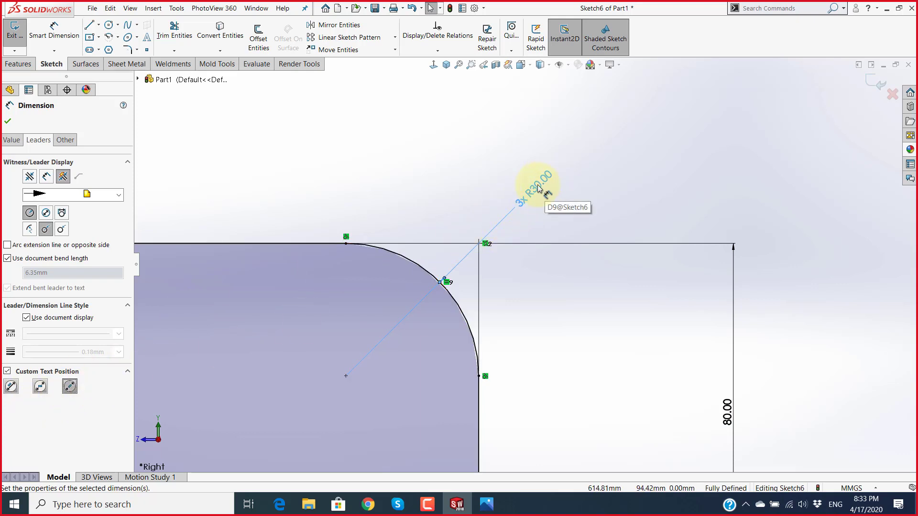
click(44, 391)
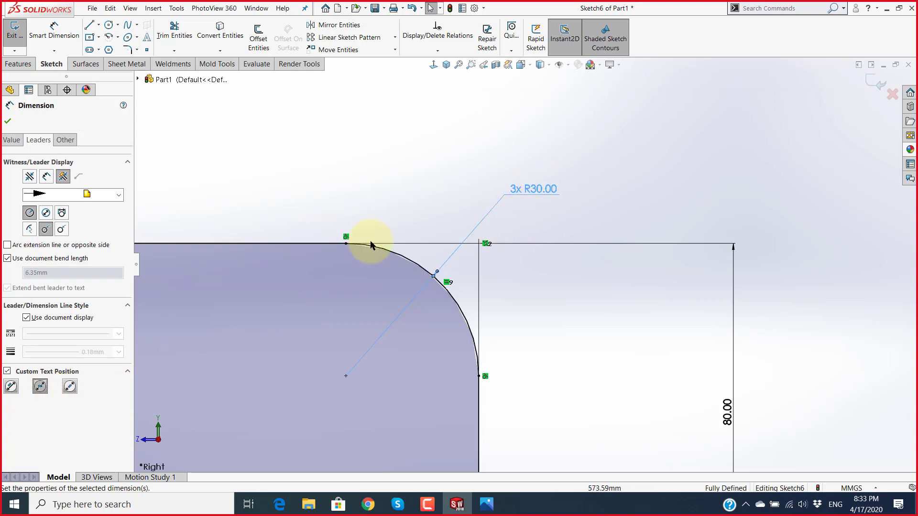
click(8, 122)
Step: Undo the recent changes, removing the three 30 mm fillets and their callout
scroll(528, 309, up, 4)
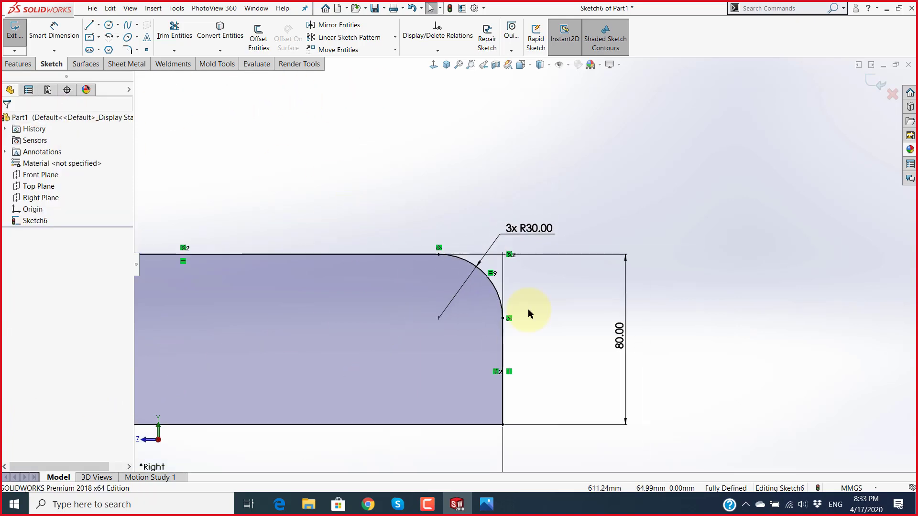
scroll(545, 356, up, 3)
scroll(449, 291, down, 2)
scroll(449, 289, down, 1)
scroll(555, 320, up, 3)
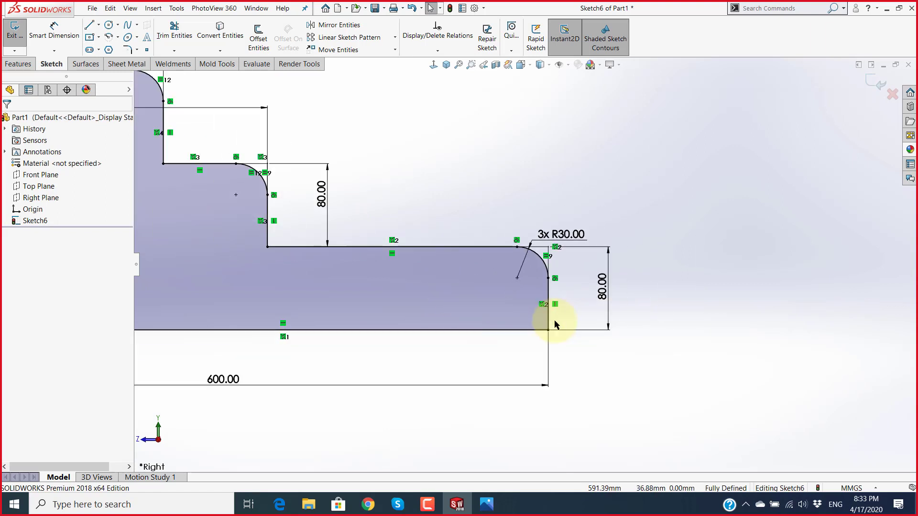
scroll(550, 322, up, 3)
scroll(524, 235, down, 3)
scroll(511, 266, down, 1)
scroll(484, 267, down, 2)
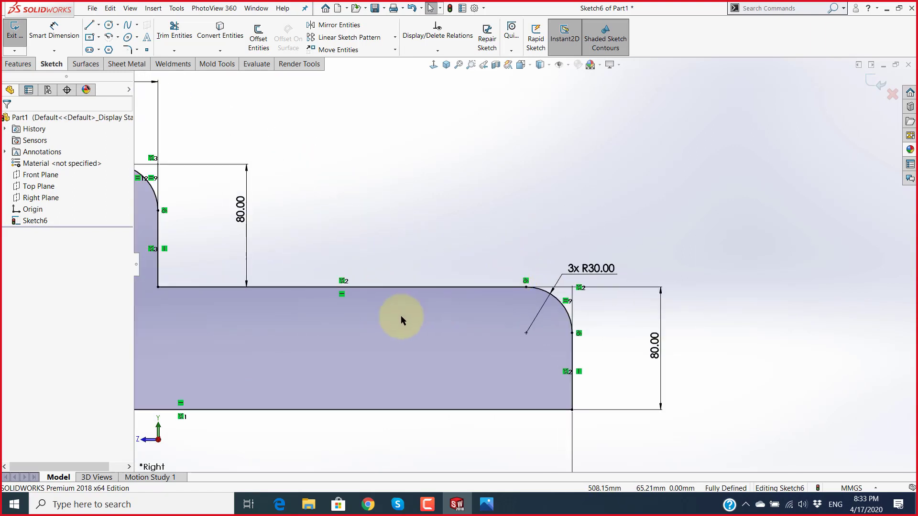
scroll(401, 315, up, 4)
scroll(305, 231, down, 1)
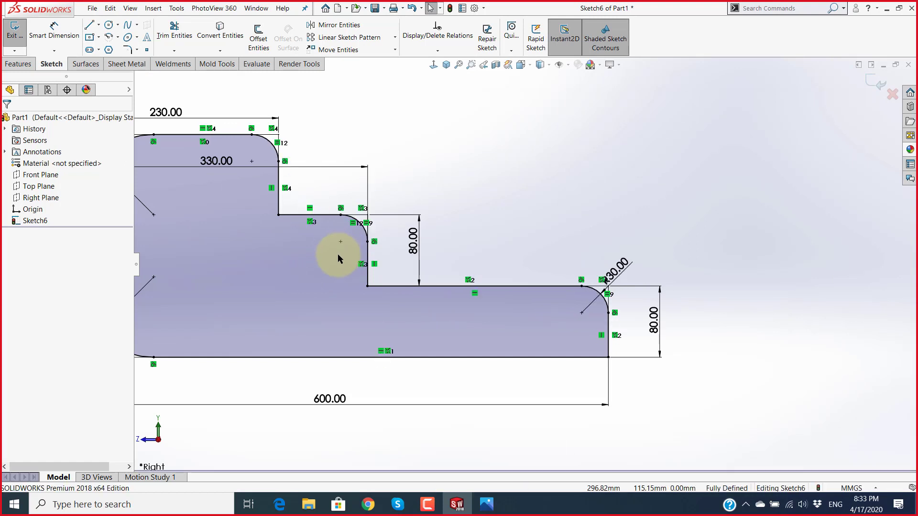
key(ctrl+z)
Step: Undo the earlier fillets and move the 330.00 dimension above the 230.00 one
click(530, 178)
scroll(539, 288, up, 2)
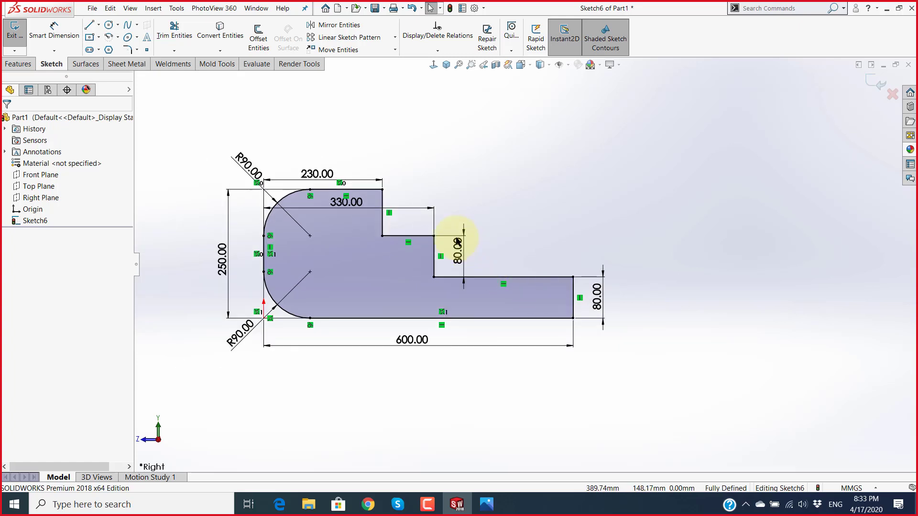
scroll(379, 231, down, 1)
scroll(397, 231, down, 1)
drag(454, 201, 440, 114)
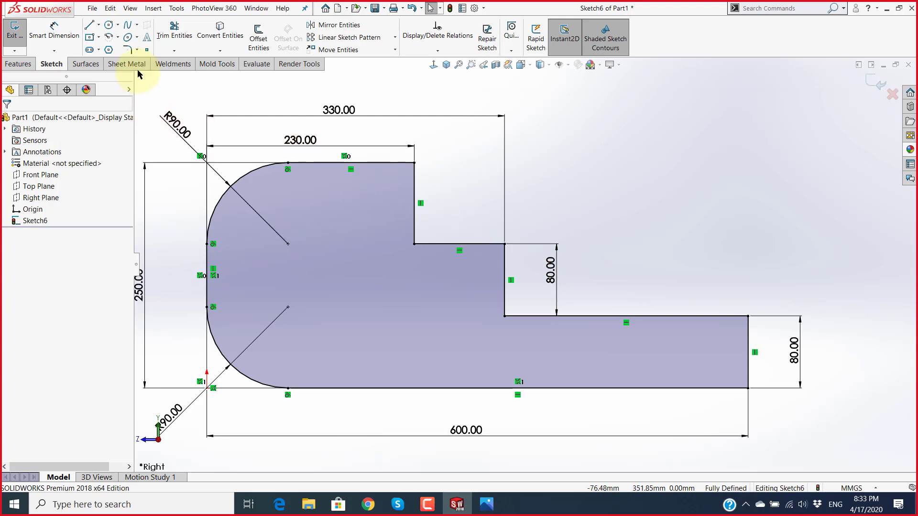
Step: Round the upper-step, bottom-right and middle-step corners with 30 mm sketch fillets
click(127, 49)
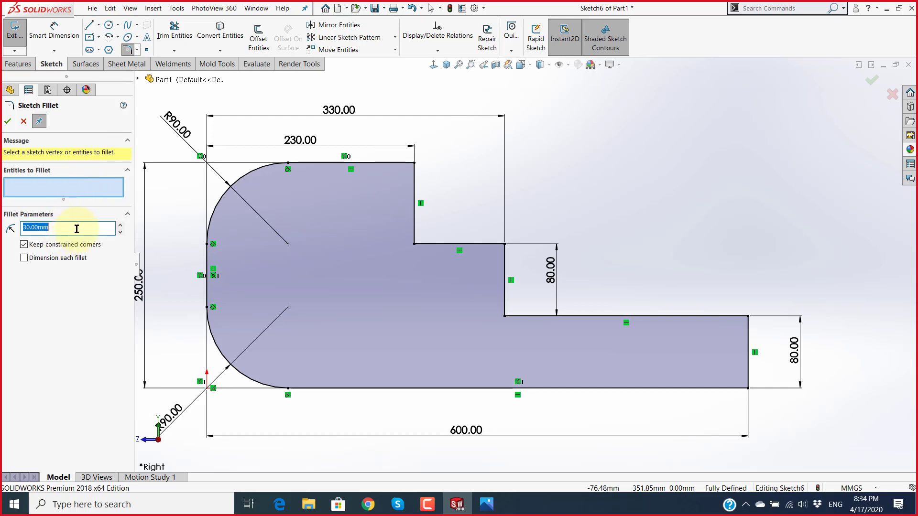
click(82, 185)
click(414, 163)
click(748, 317)
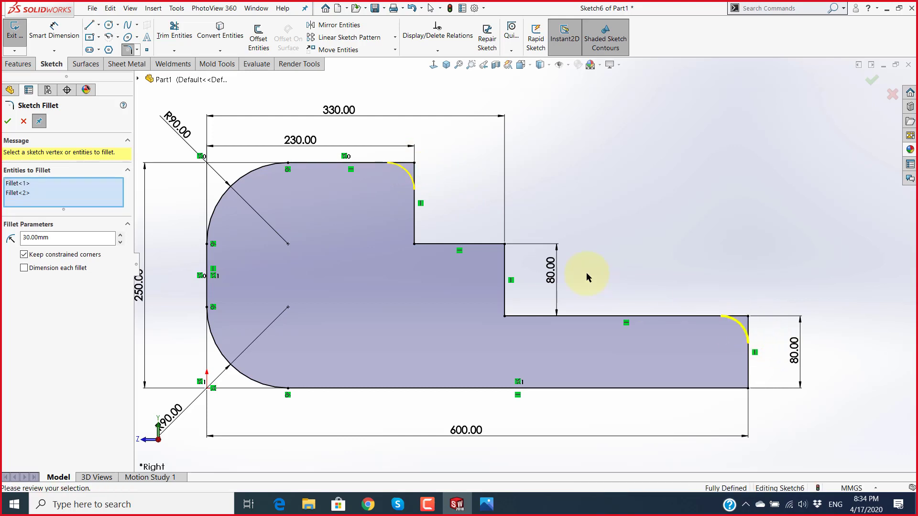
click(505, 245)
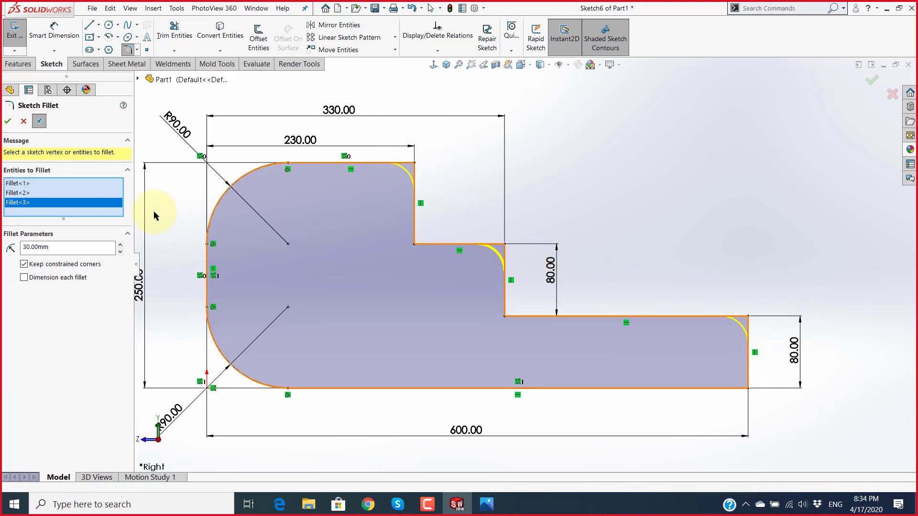
click(8, 121)
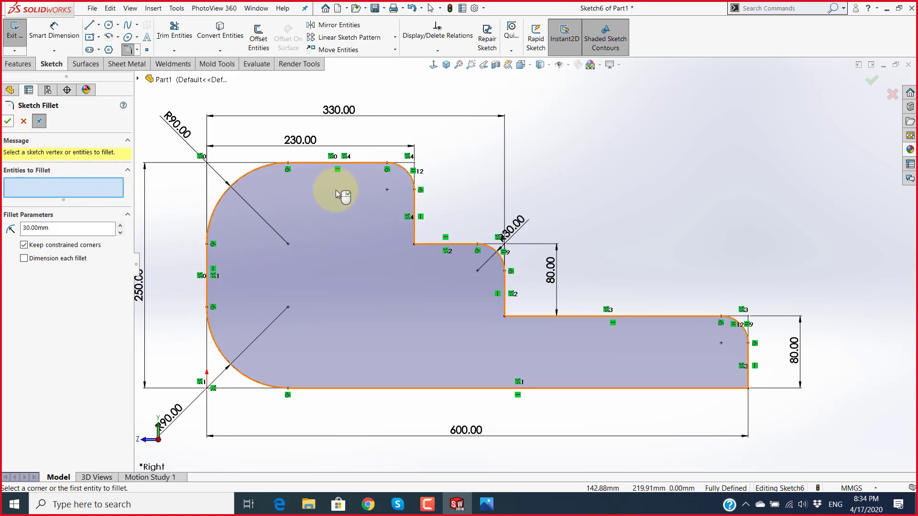
click(8, 122)
scroll(467, 270, down, 3)
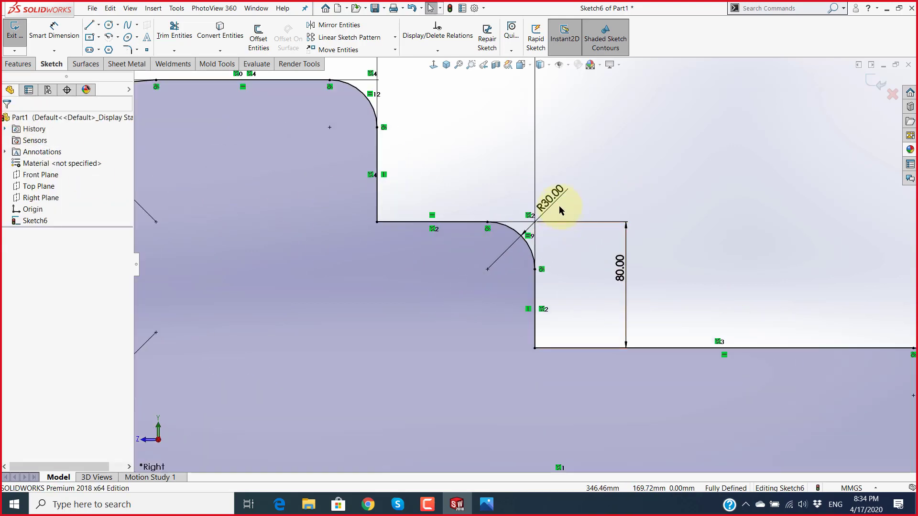
Step: Relabel the R30.00 dimension as '3x R30.00' with horizontal text on a broken leader
click(519, 243)
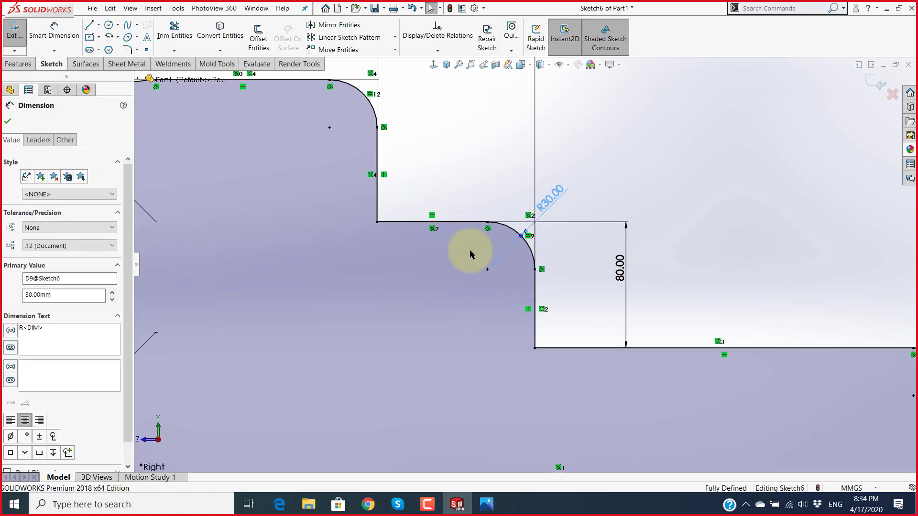
click(21, 328)
text(R)
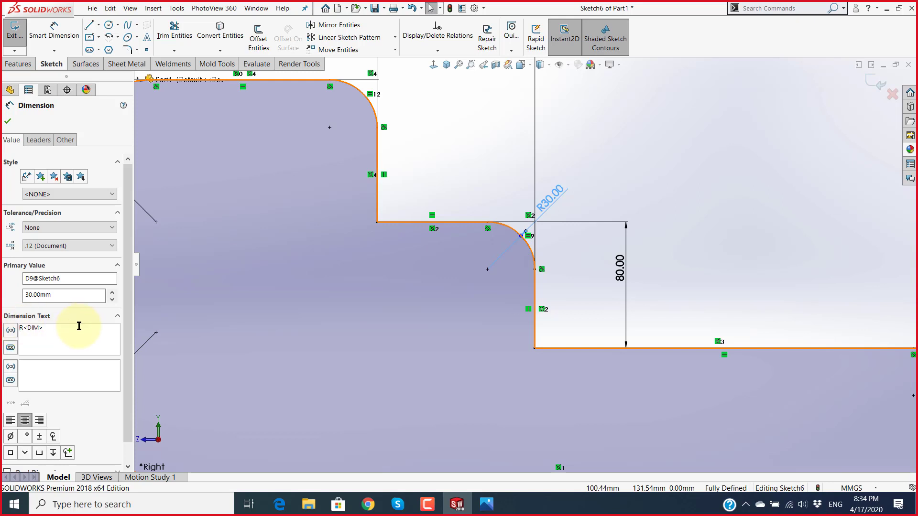
text(3x)
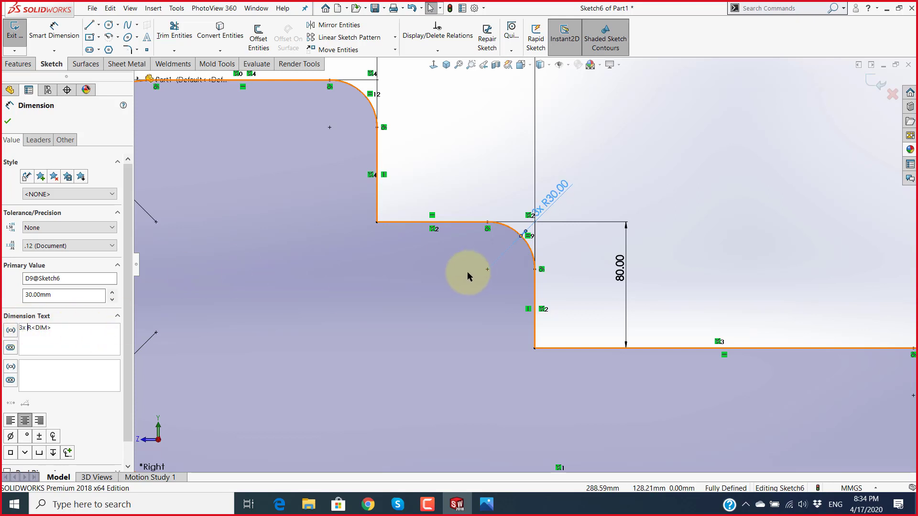
scroll(565, 229, down, 3)
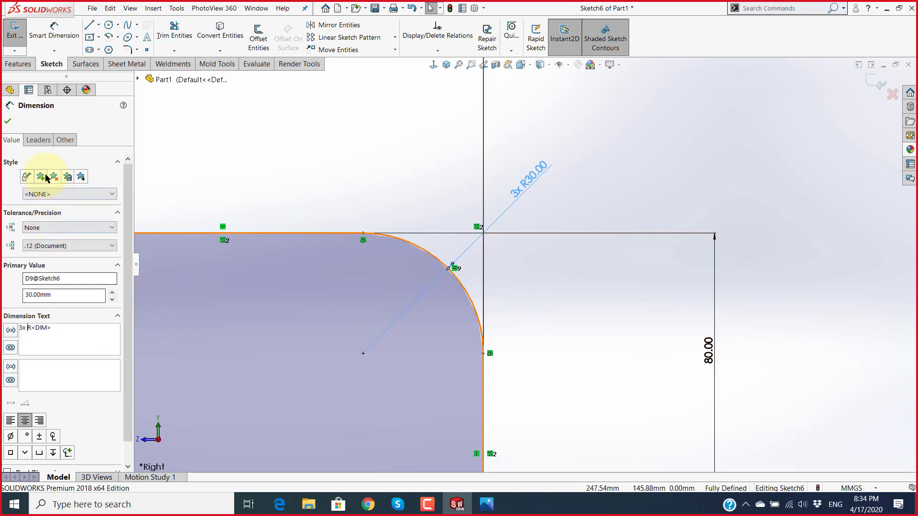
click(34, 140)
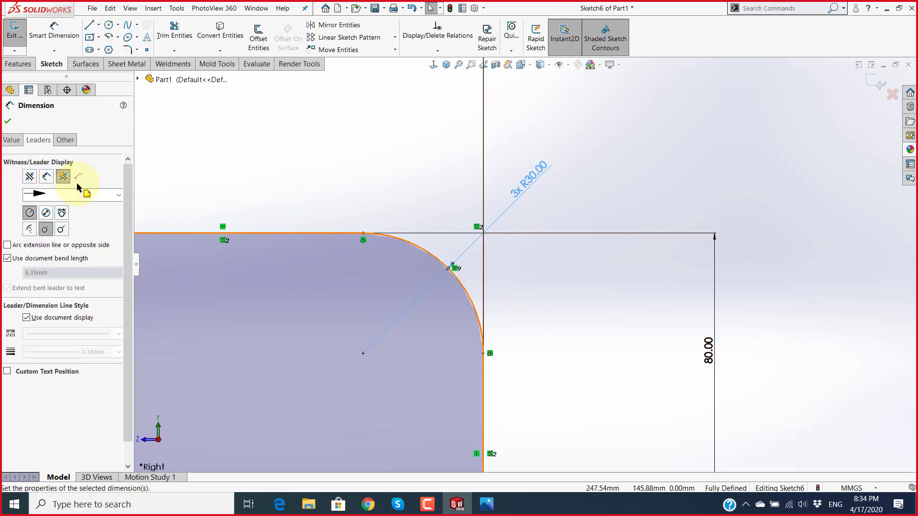
click(8, 372)
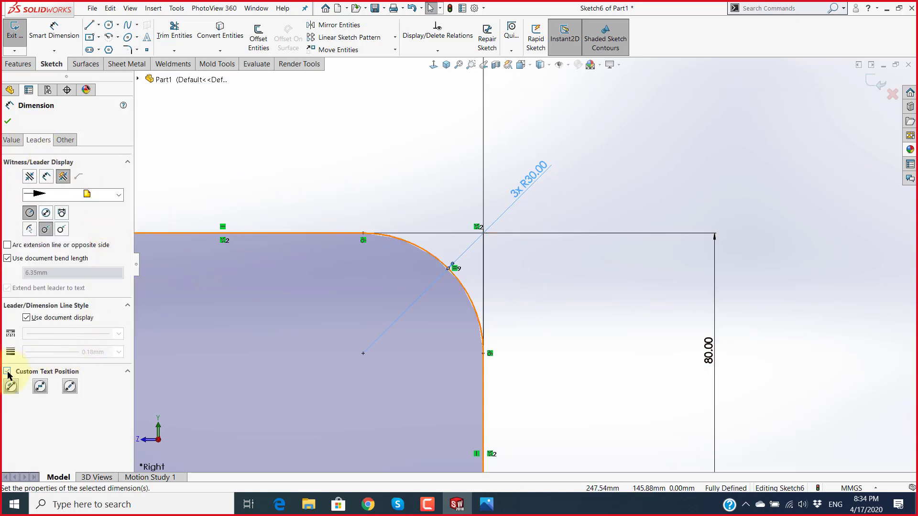
click(40, 386)
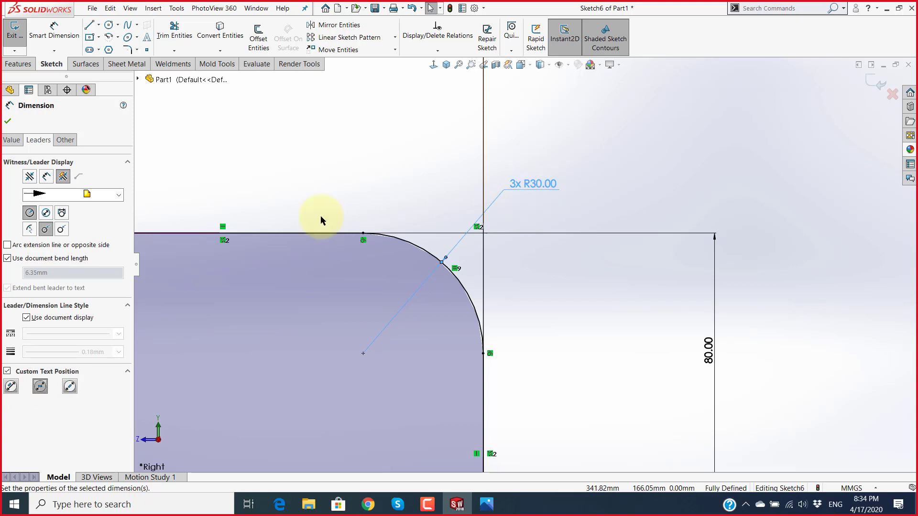
click(9, 121)
Step: Move both R90.00 dimension labels inside their arcs
key(f)
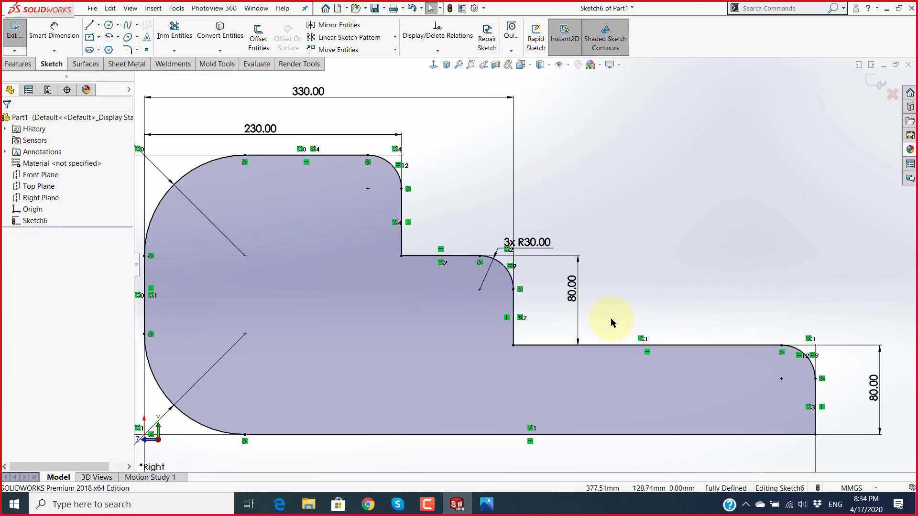
scroll(556, 313, down, 2)
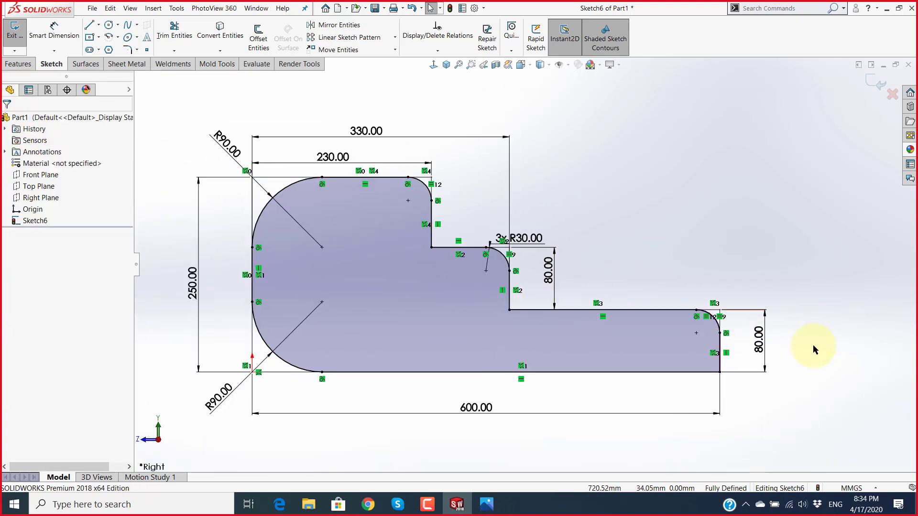
drag(230, 388, 297, 324)
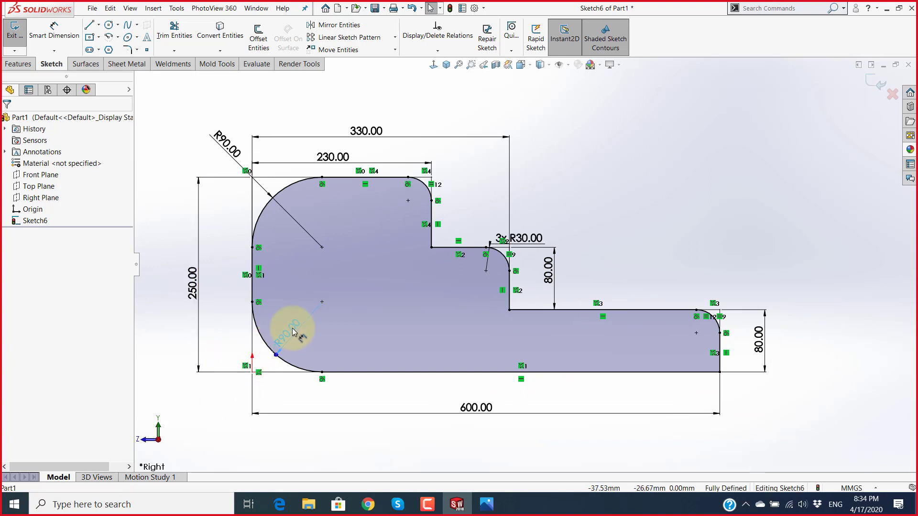
click(297, 211)
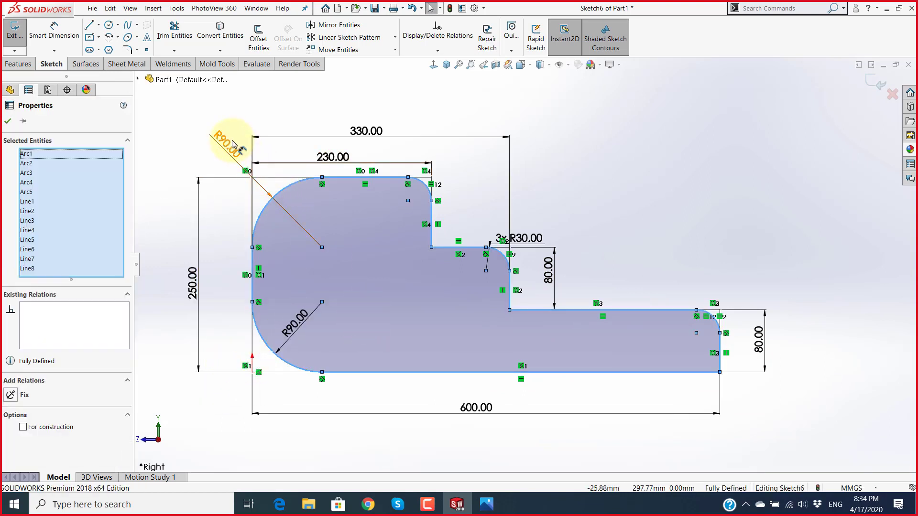
drag(229, 147, 302, 219)
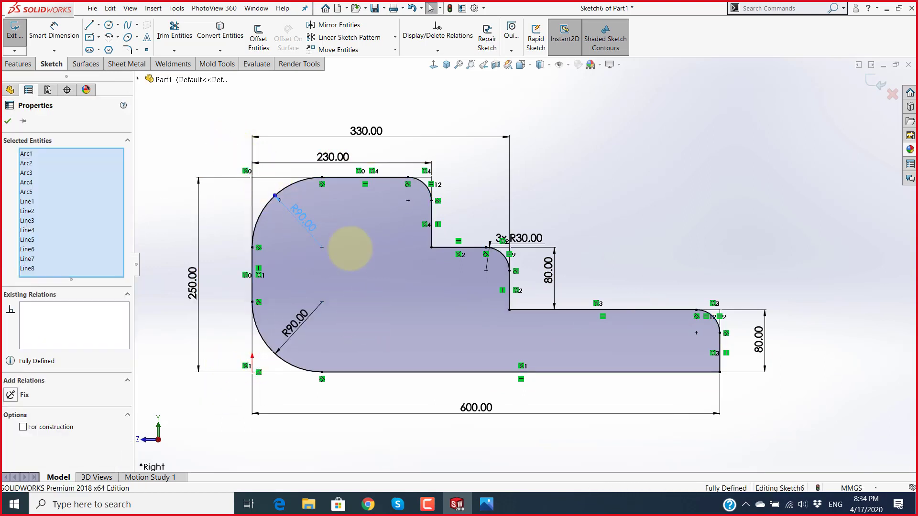
click(631, 222)
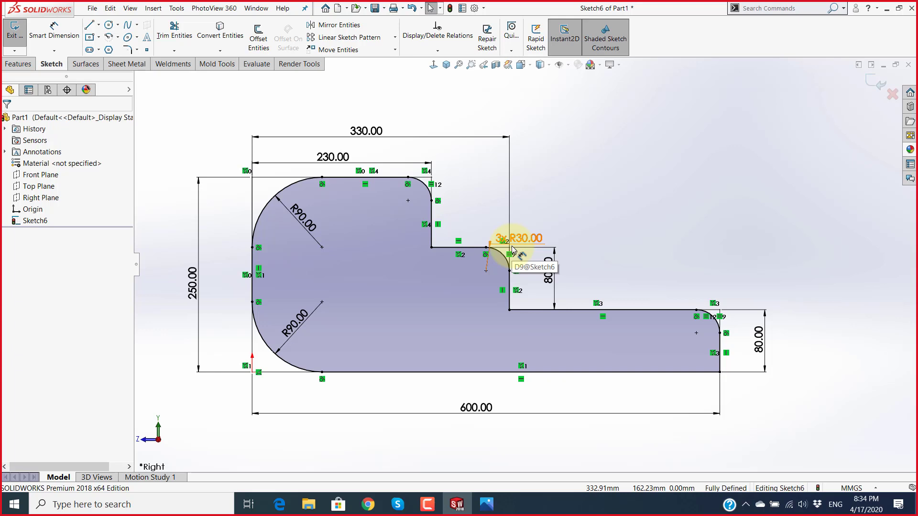
Step: In Photos, advance two drawings to the Fil 003 reference
key(alt+Tab)
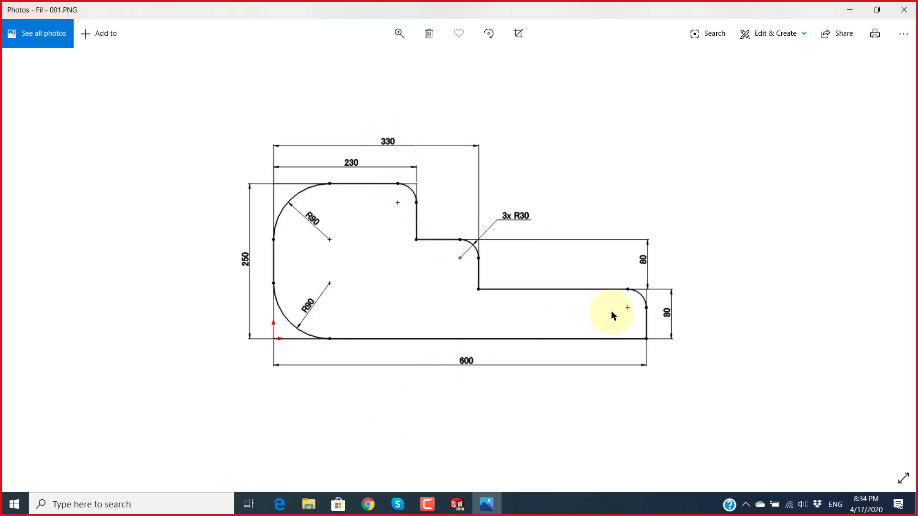
click(890, 271)
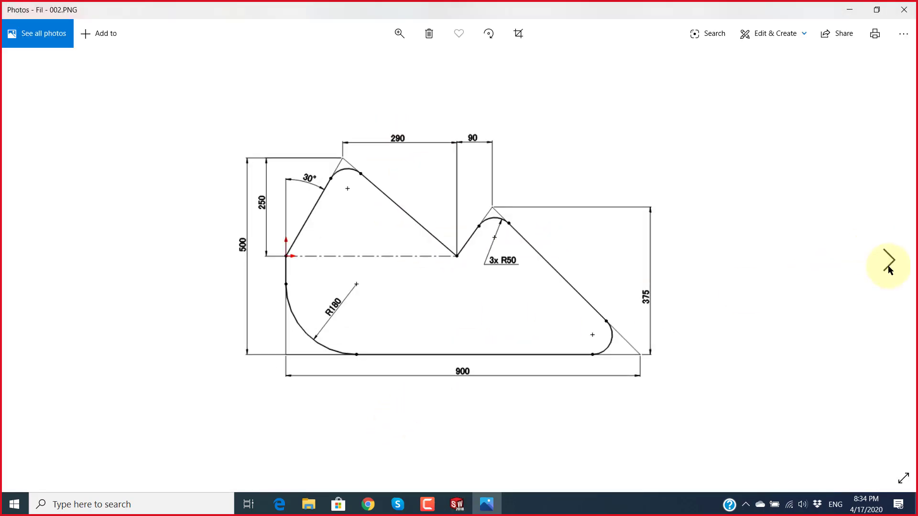
click(890, 270)
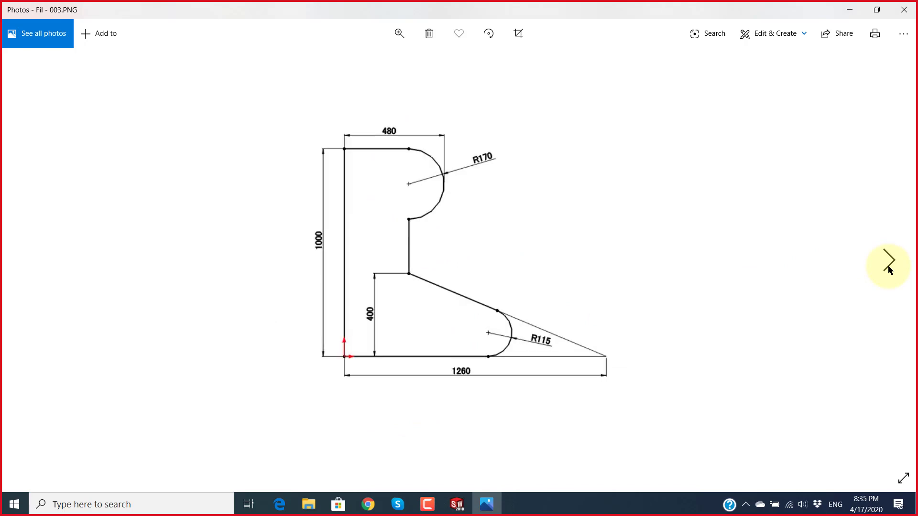
Step: Back in SOLIDWORKS, draw a circle beside the profile
key(alt+Tab)
scroll(651, 311, up, 2)
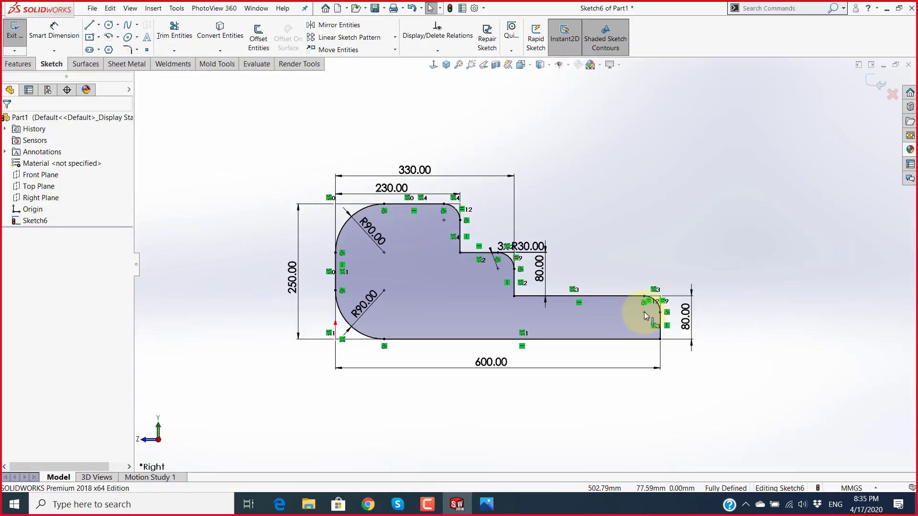
scroll(480, 213, up, 2)
scroll(479, 212, down, 2)
scroll(568, 226, up, 3)
scroll(718, 177, down, 4)
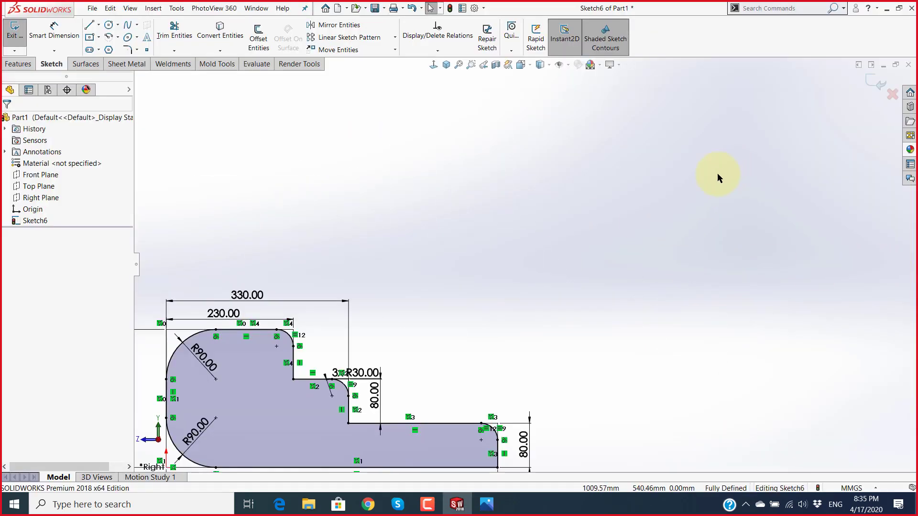
click(108, 24)
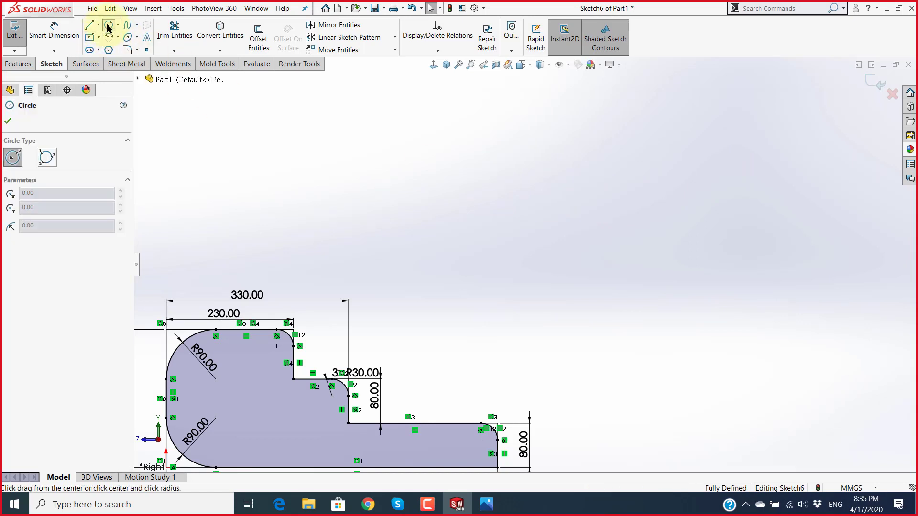
click(580, 240)
click(680, 268)
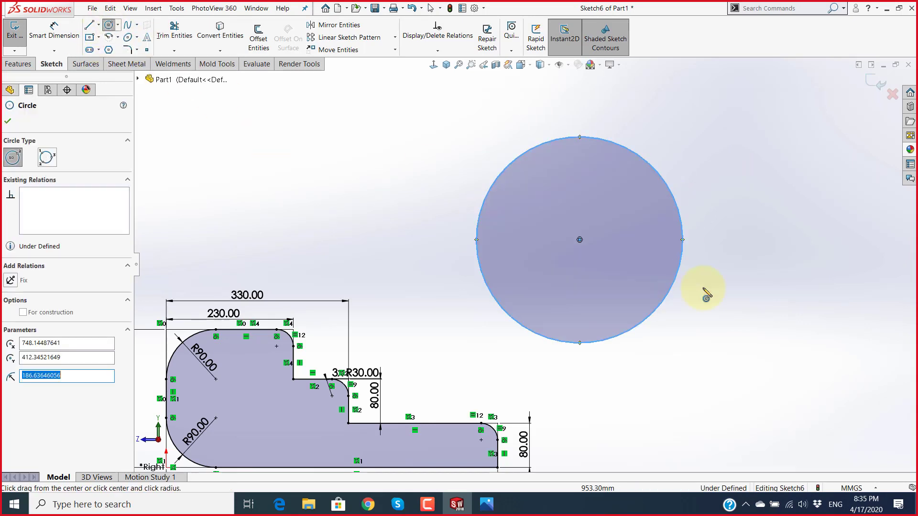
key(Escape)
key(z)
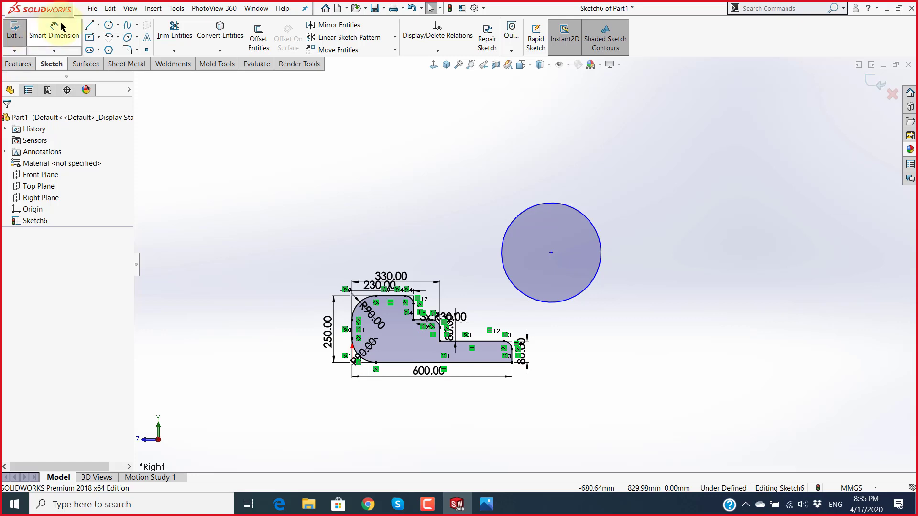
Step: Dimension the circle's diameter to 100 and place the Ø100.00 label near it
click(54, 29)
click(611, 251)
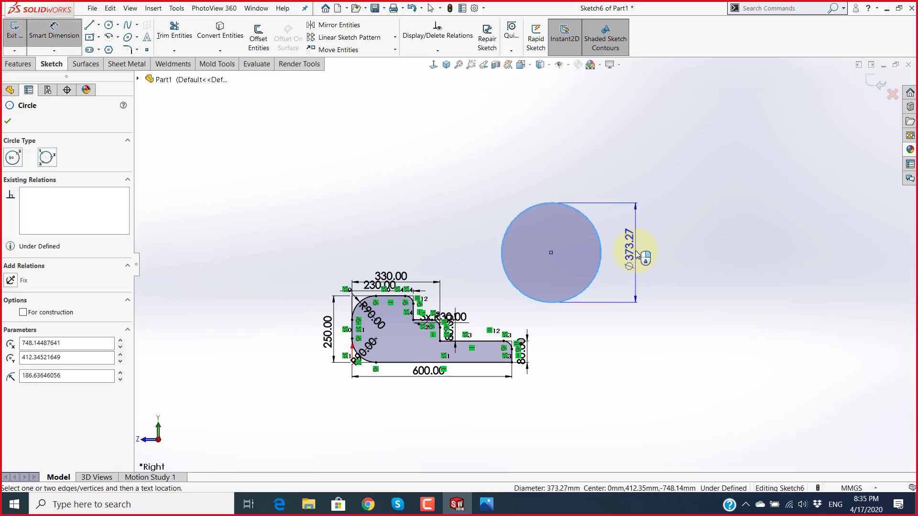
click(636, 251)
text(100)
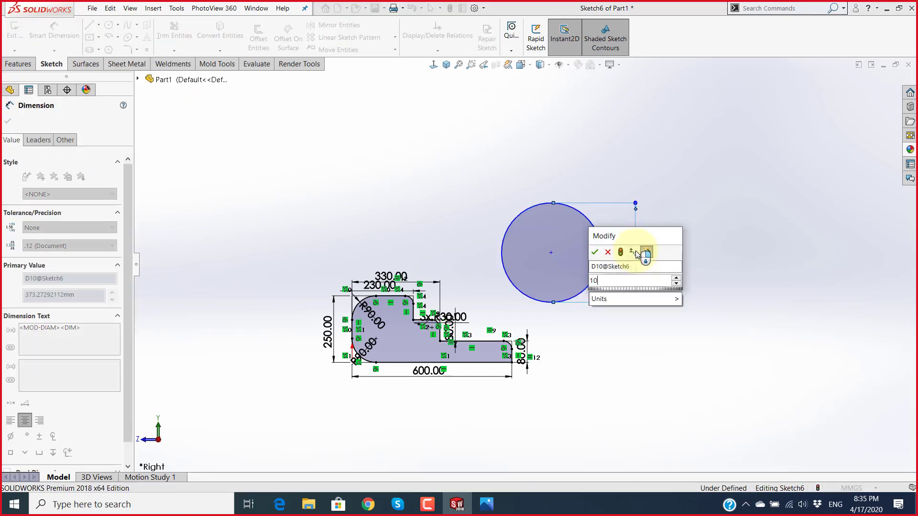
key(Return)
scroll(566, 230, down, 5)
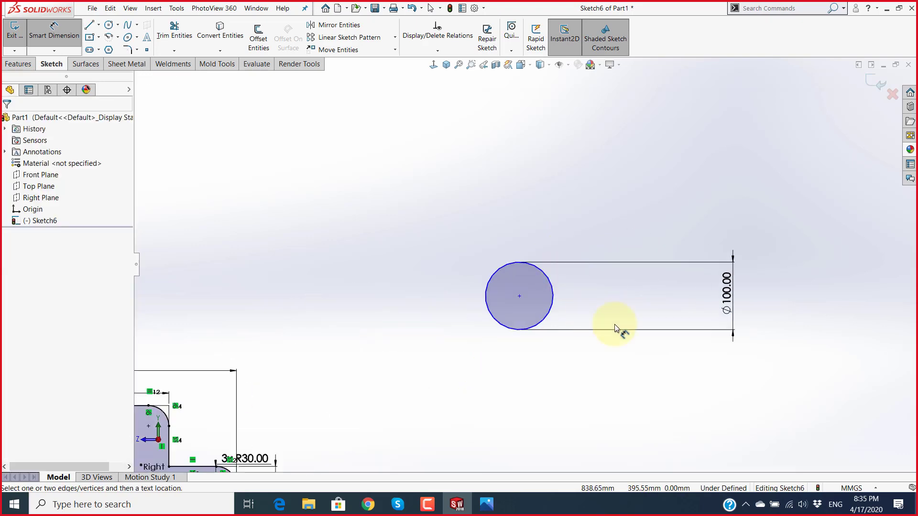
drag(593, 303, 576, 315)
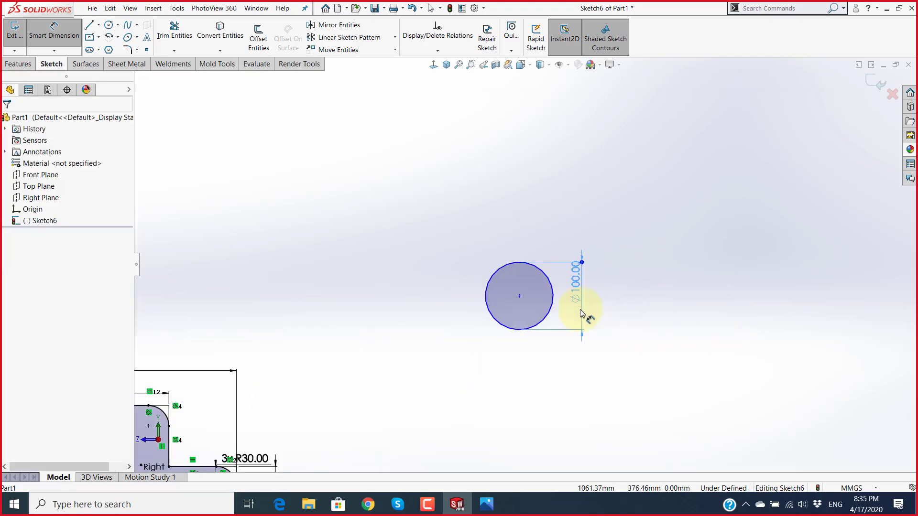
scroll(572, 315, down, 3)
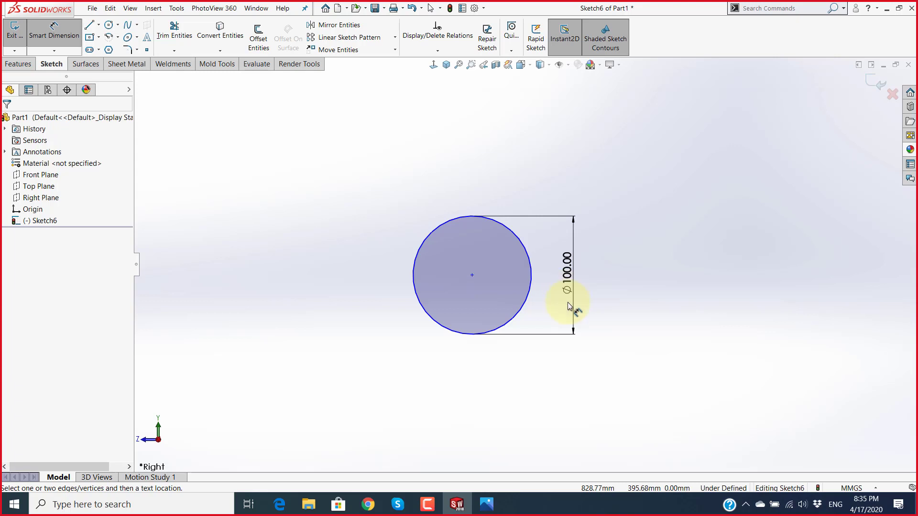
key(Escape)
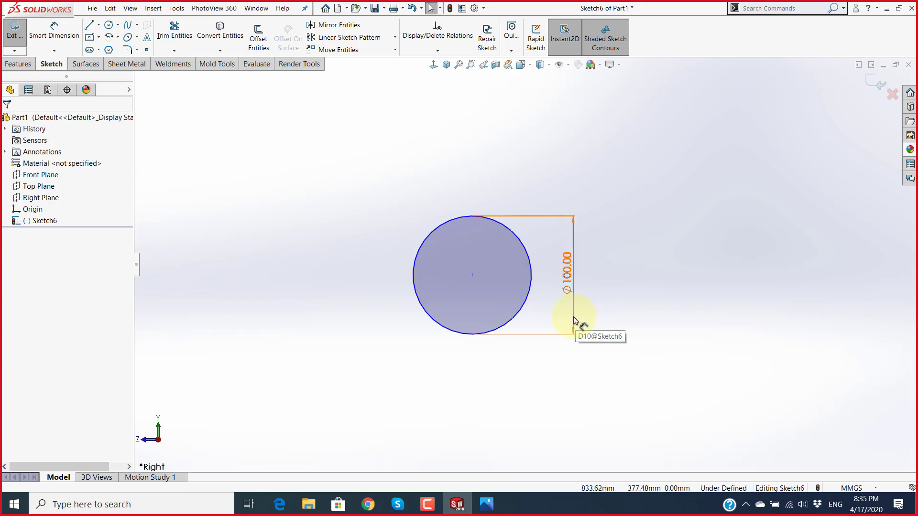
Step: Switch the circle's dimension display from Ø100.00 to radius R50.00 in its leader options
click(573, 319)
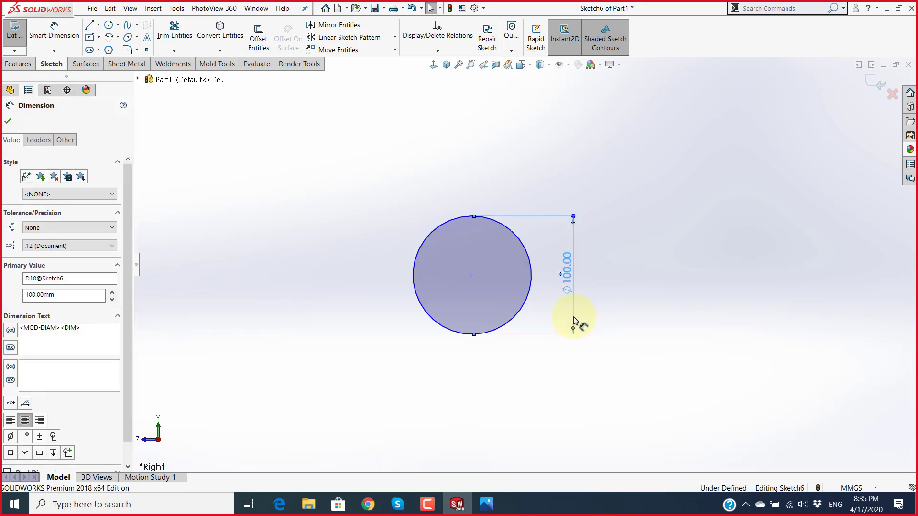
click(31, 139)
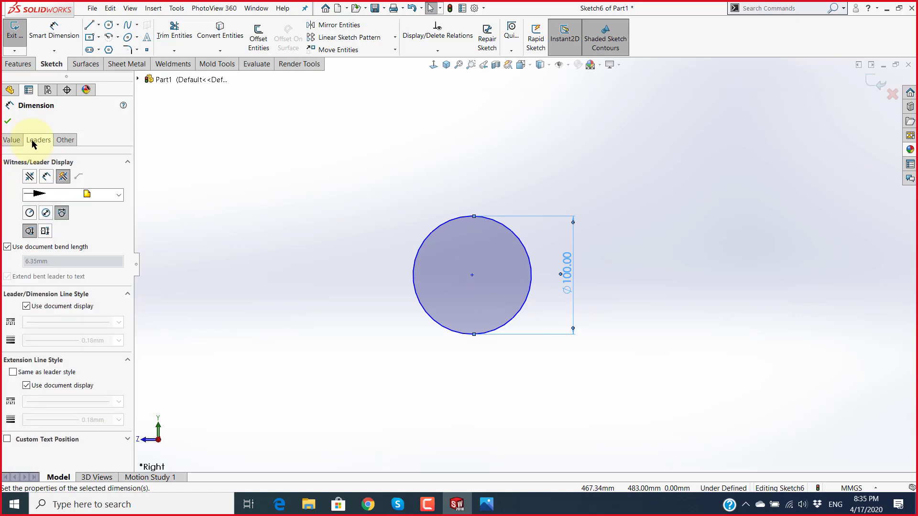
click(29, 214)
scroll(502, 274, down, 3)
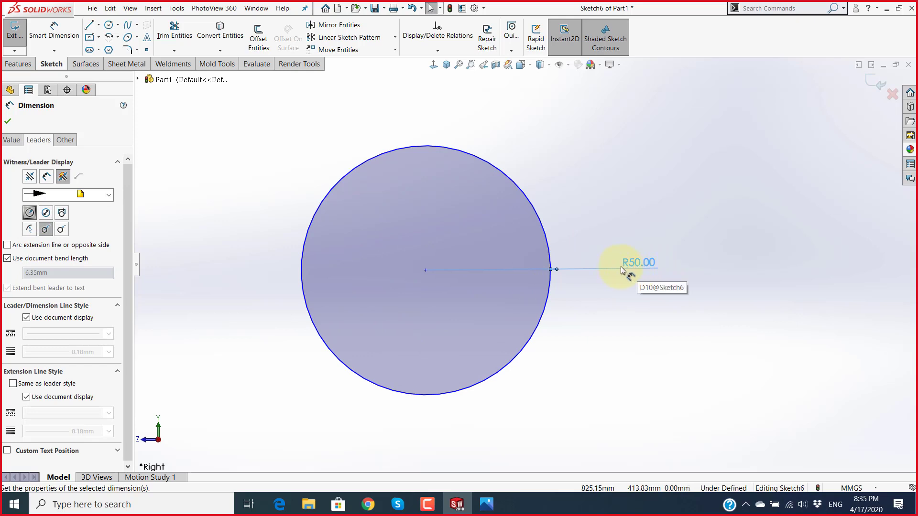
click(46, 213)
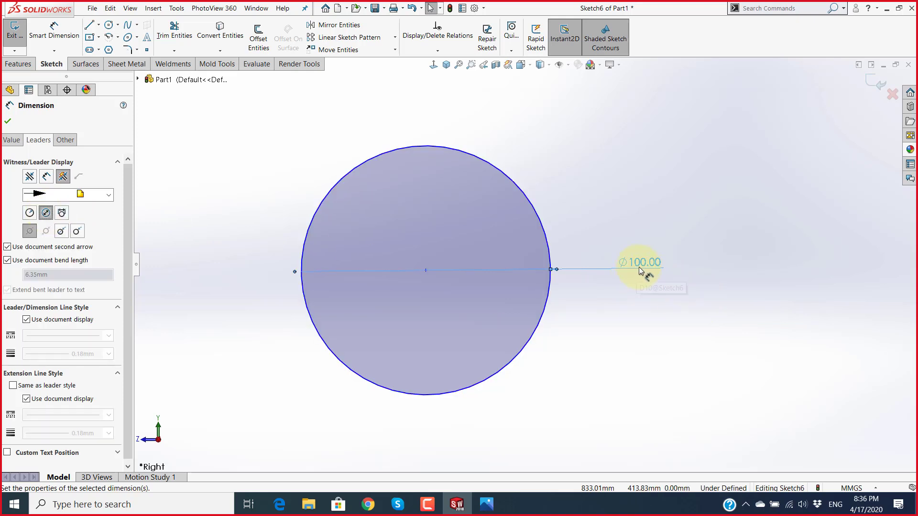
click(28, 213)
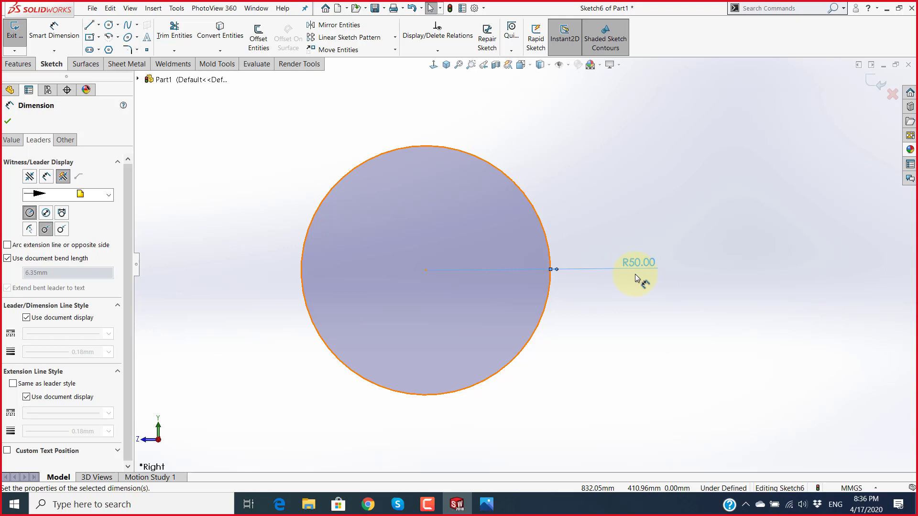
click(7, 121)
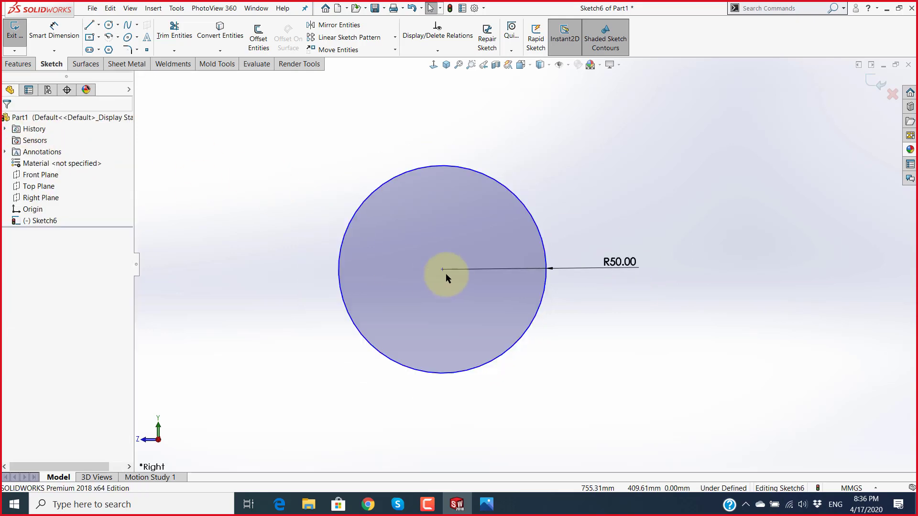
scroll(536, 258, down, 1)
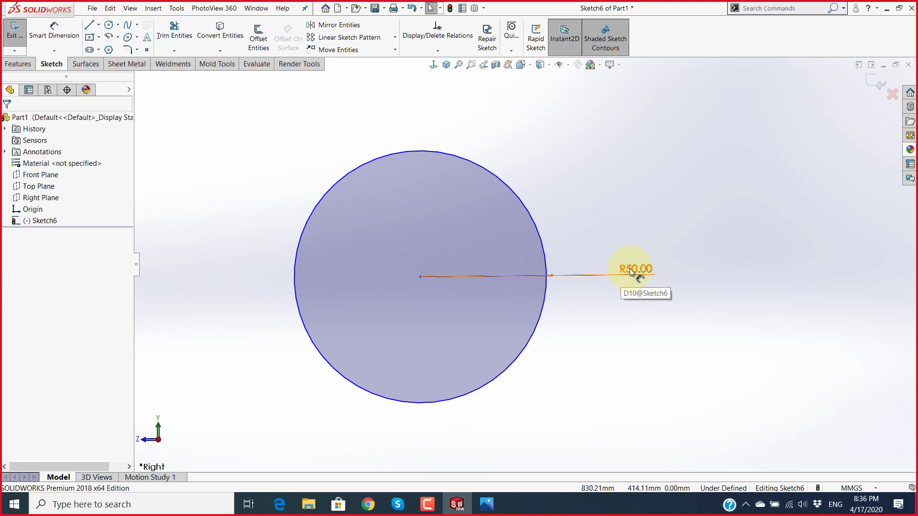
Step: Preview the Fil - 002 through Fil - 009 drawings in BT Sketch, settling on Fil - 002
click(308, 504)
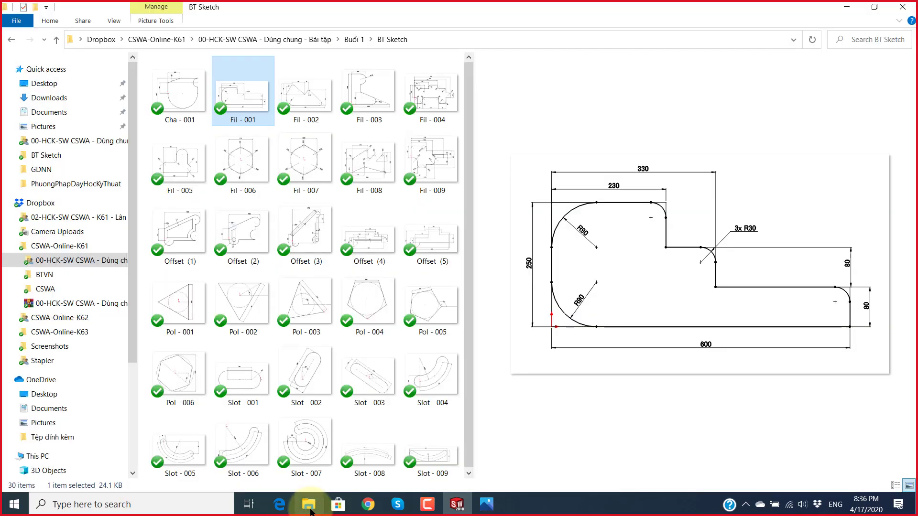
click(299, 90)
click(370, 93)
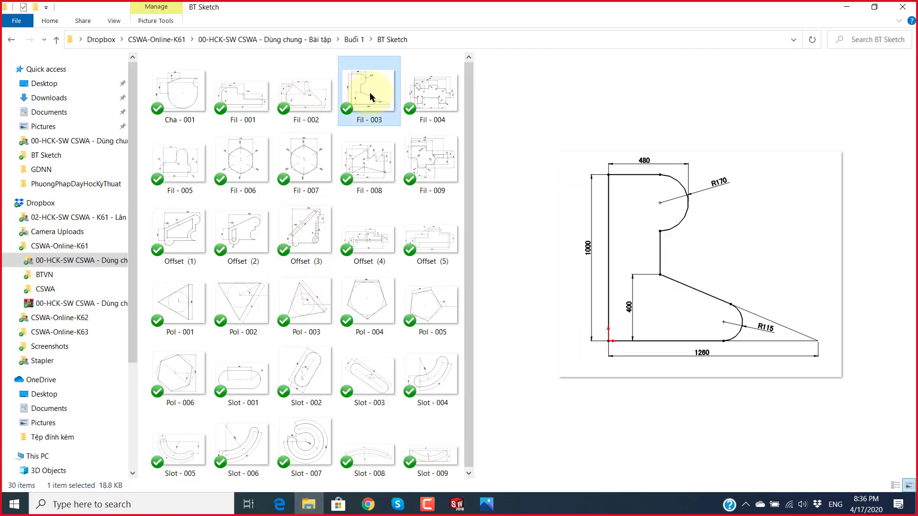
click(436, 94)
click(189, 165)
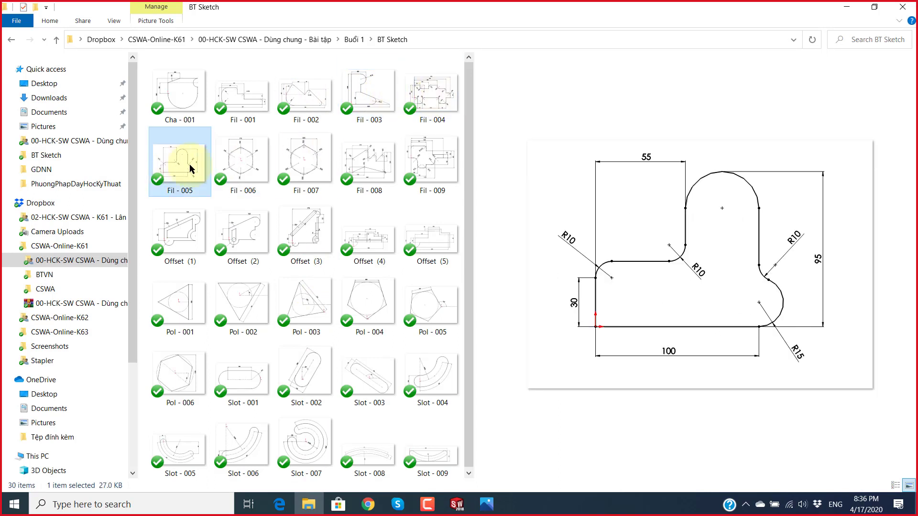
click(242, 159)
click(307, 160)
click(362, 170)
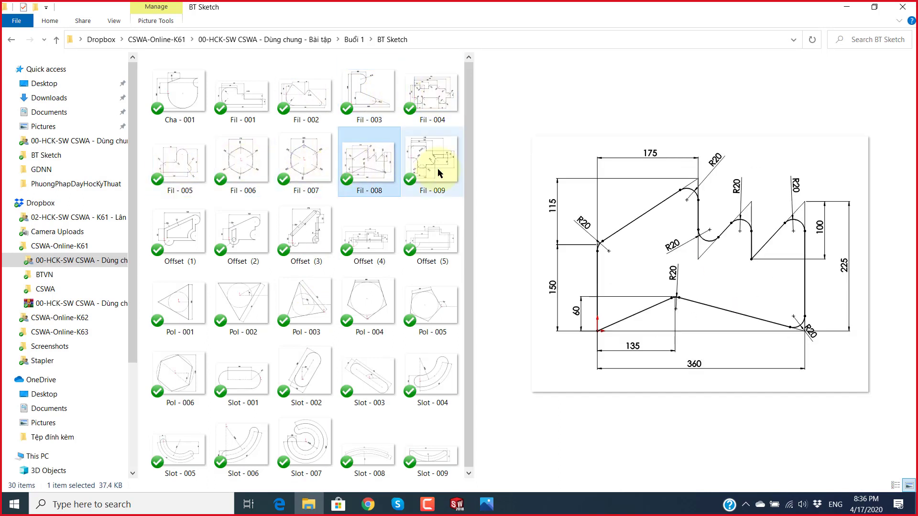
click(439, 170)
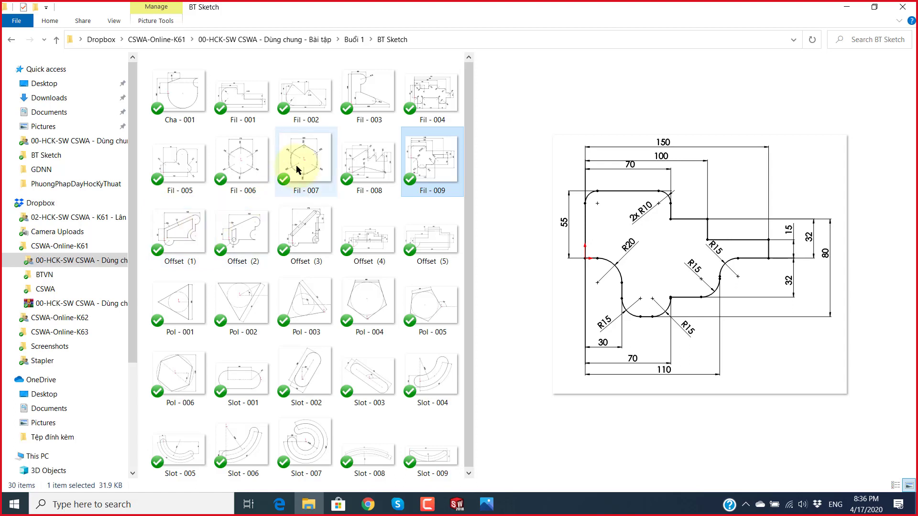
mouse_move(304, 160)
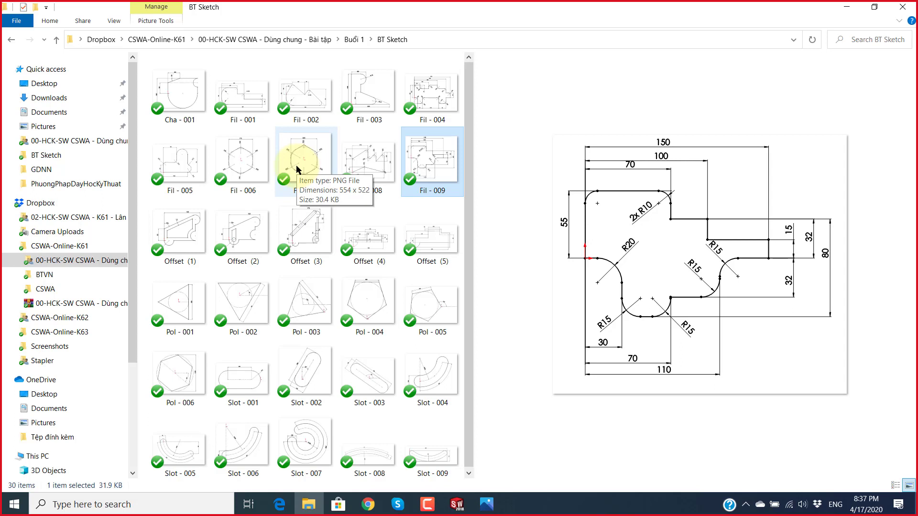
click(322, 93)
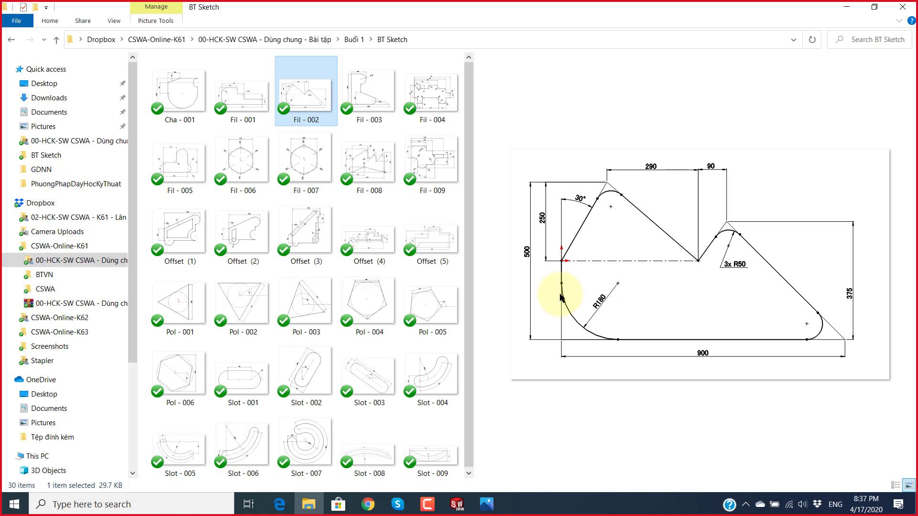
key(alt+Tab)
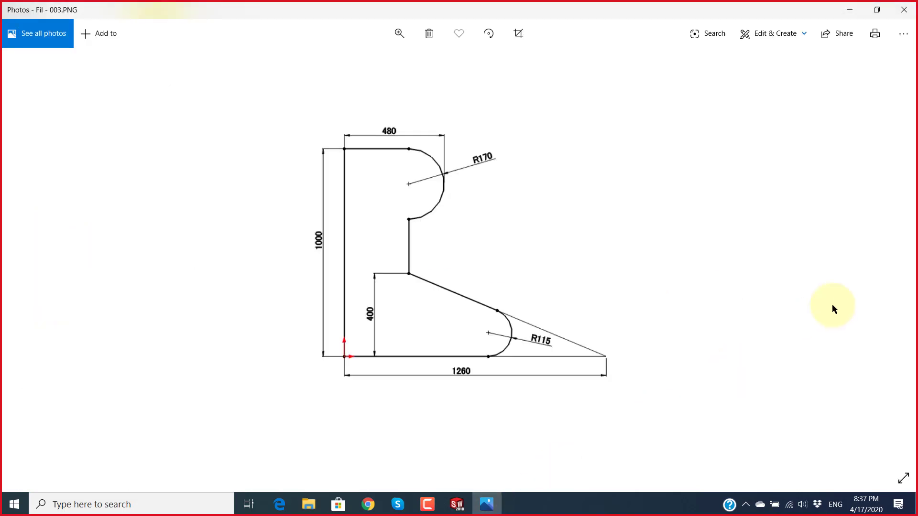
Step: Step through Photos to Fil - 002.PNG, study it, and return to SOLIDWORKS
click(892, 262)
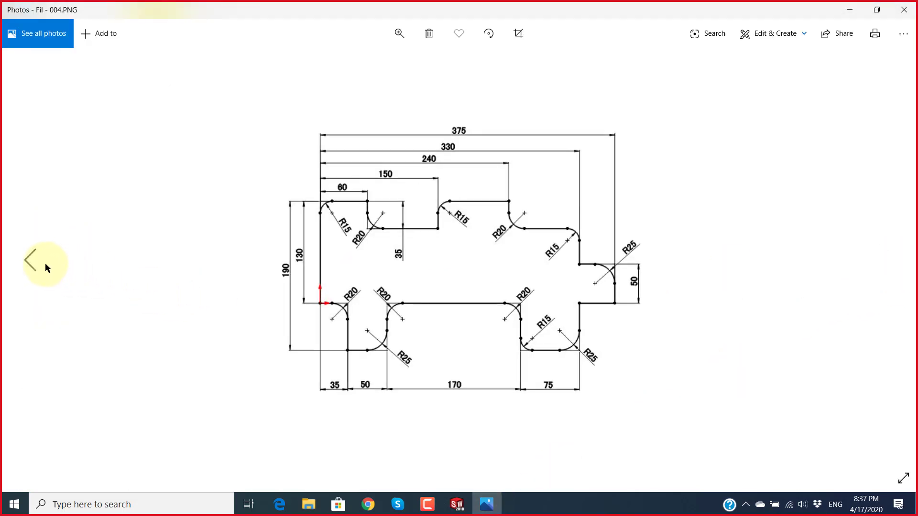
click(46, 264)
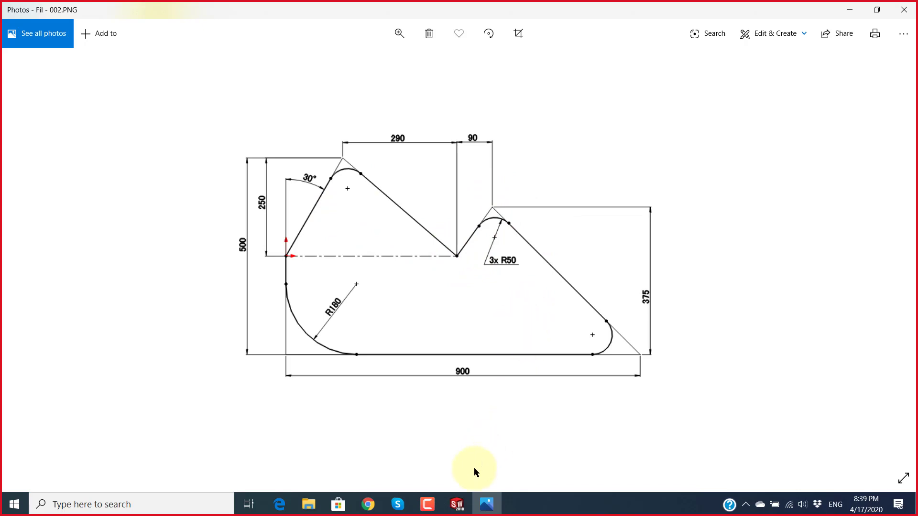
click(457, 503)
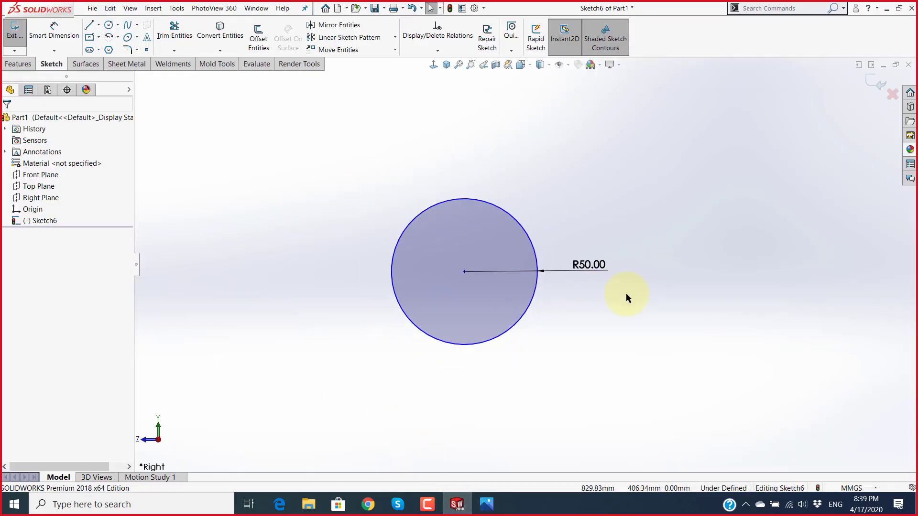
Step: Exit Sketch6 discarding the circle, and start a new sketch on the Front Plane
key(f)
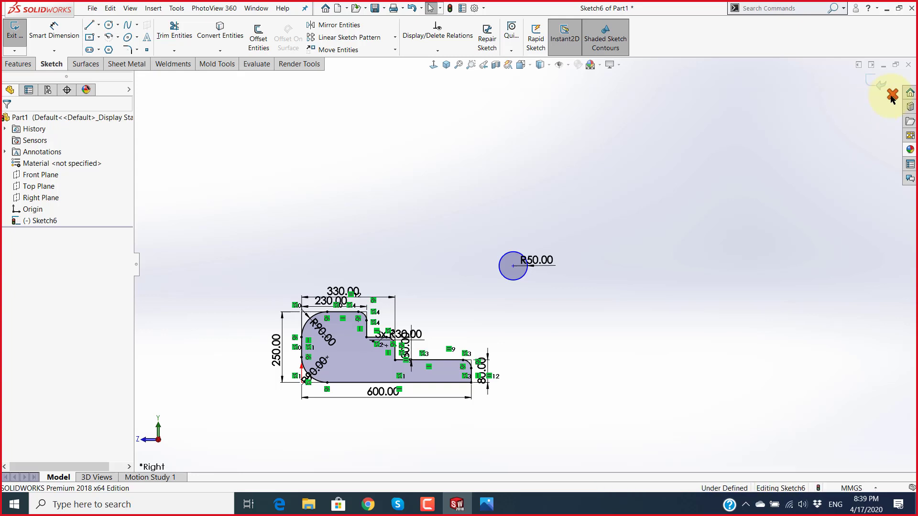
click(892, 96)
click(467, 260)
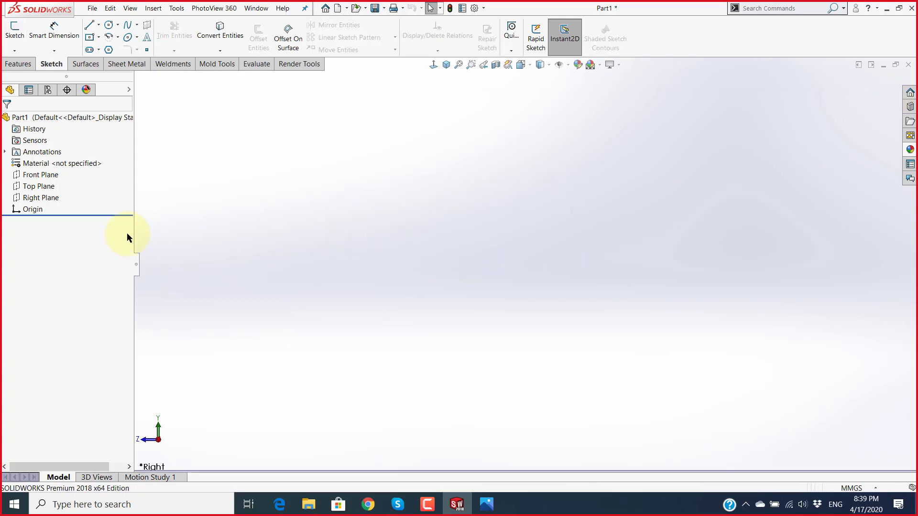
click(42, 176)
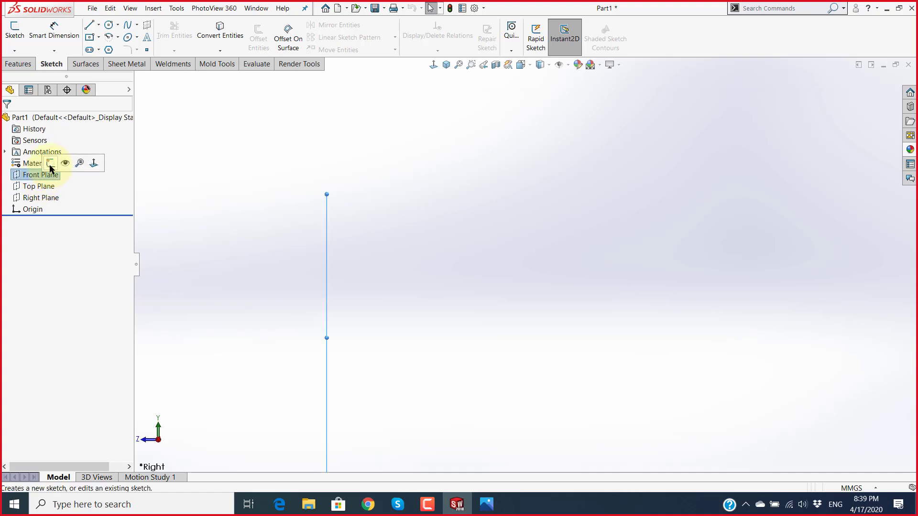
click(50, 164)
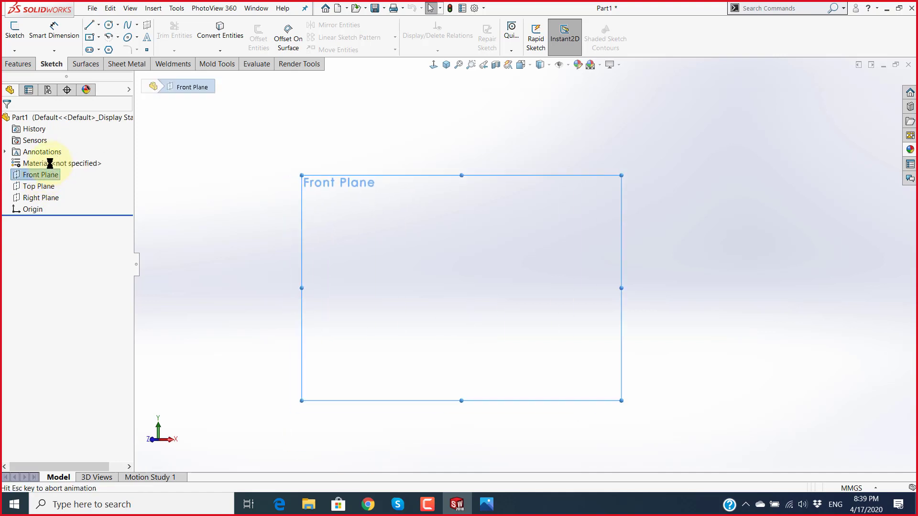
click(89, 27)
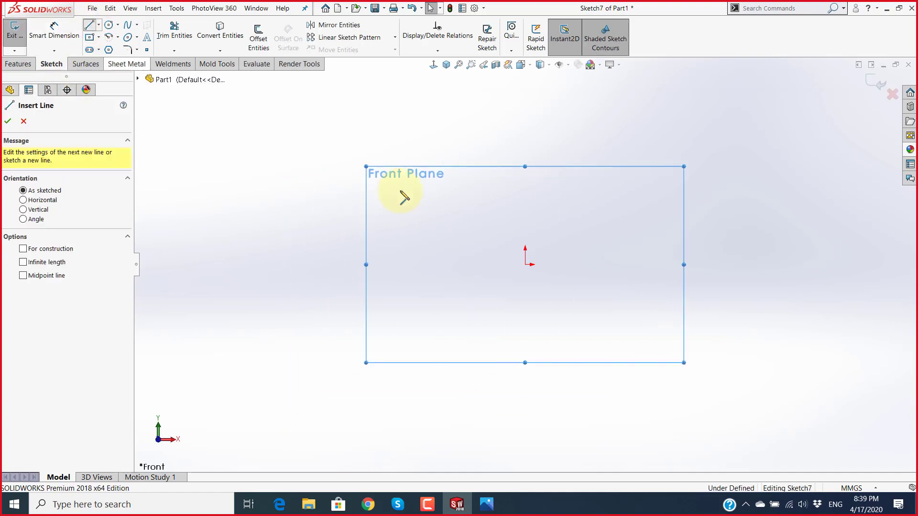
Step: From the origin, draw the first peak down to the valley point, checking the reference
click(525, 265)
click(593, 163)
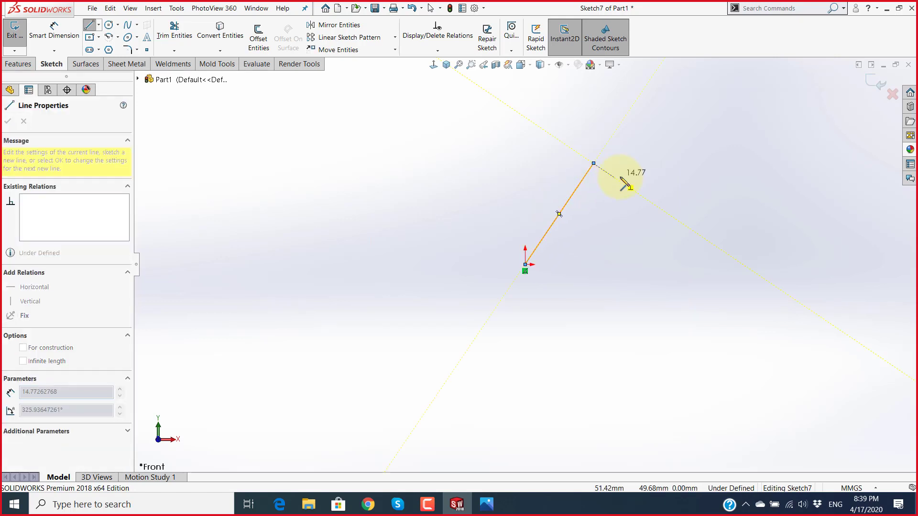
scroll(670, 203, down, 2)
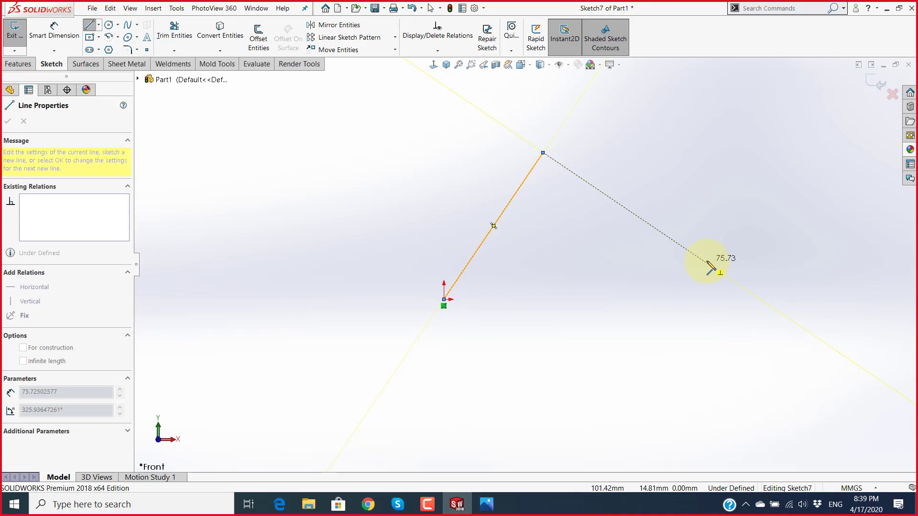
key(alt+Tab)
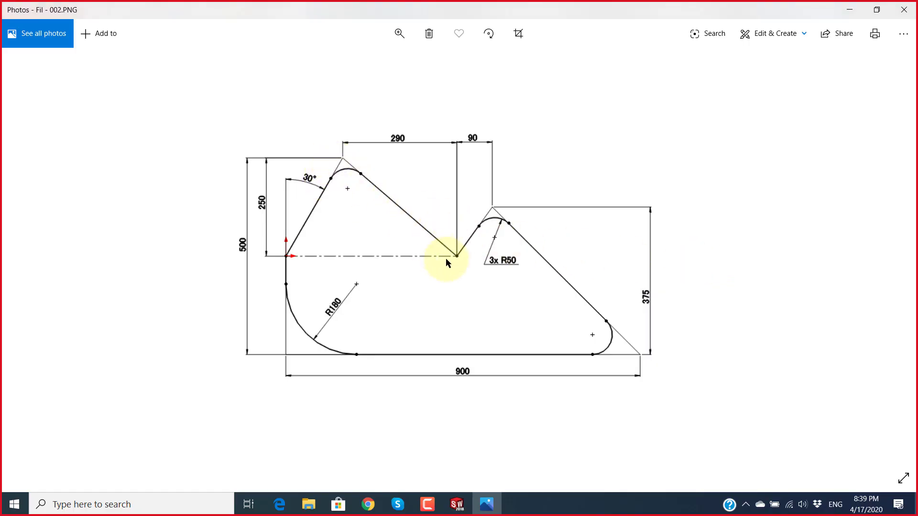
key(alt+Tab)
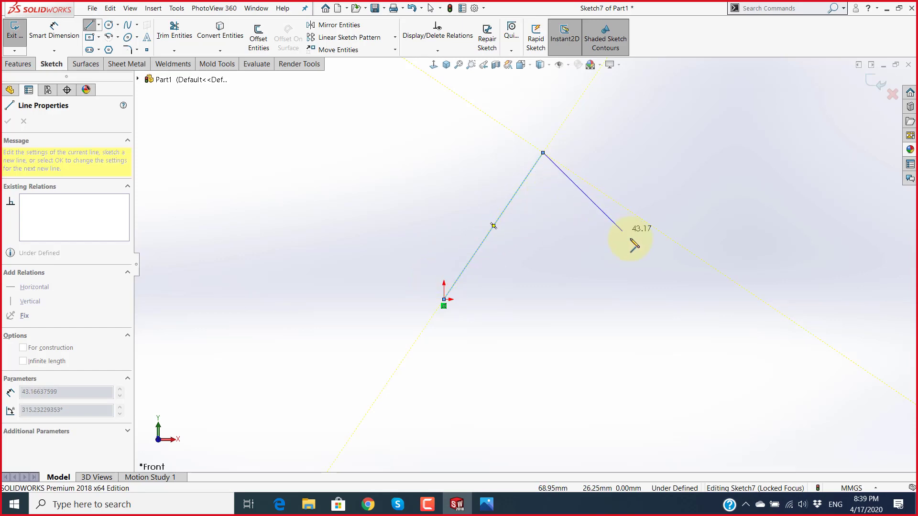
key(alt+Tab)
key(alt+Tab)
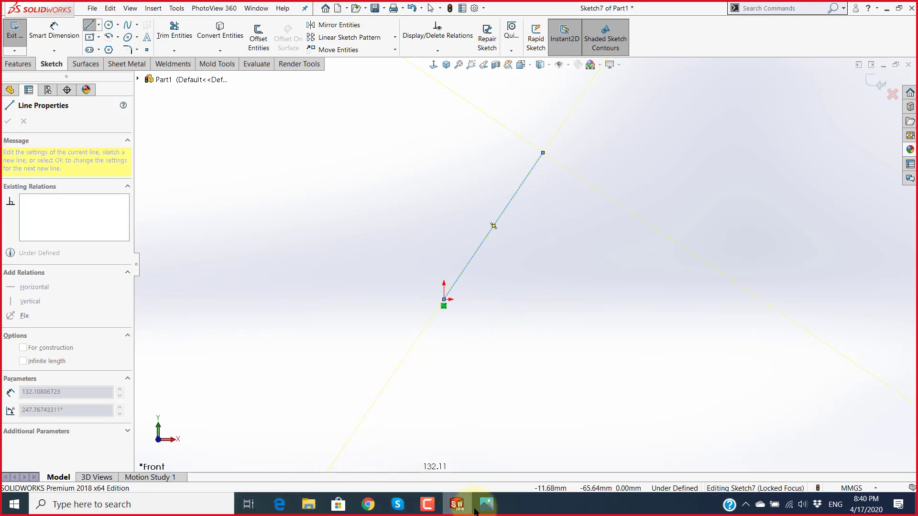
click(488, 503)
click(487, 504)
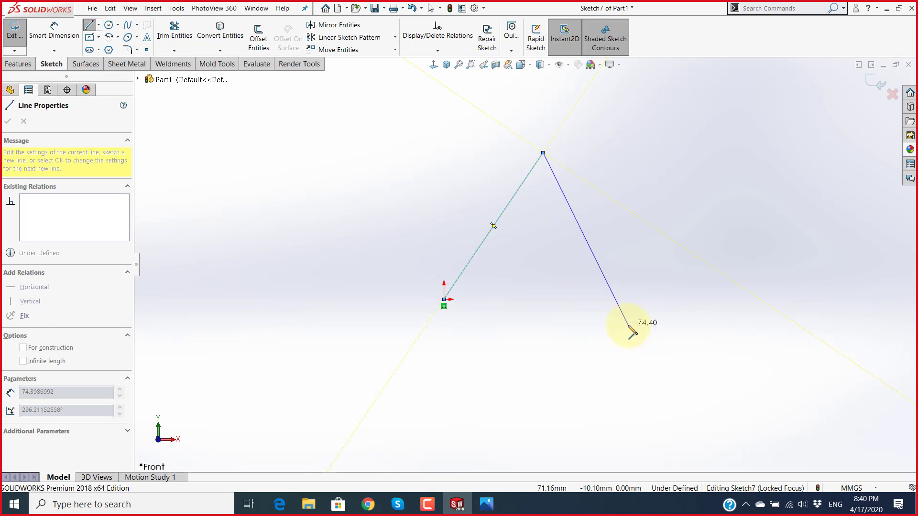
click(671, 300)
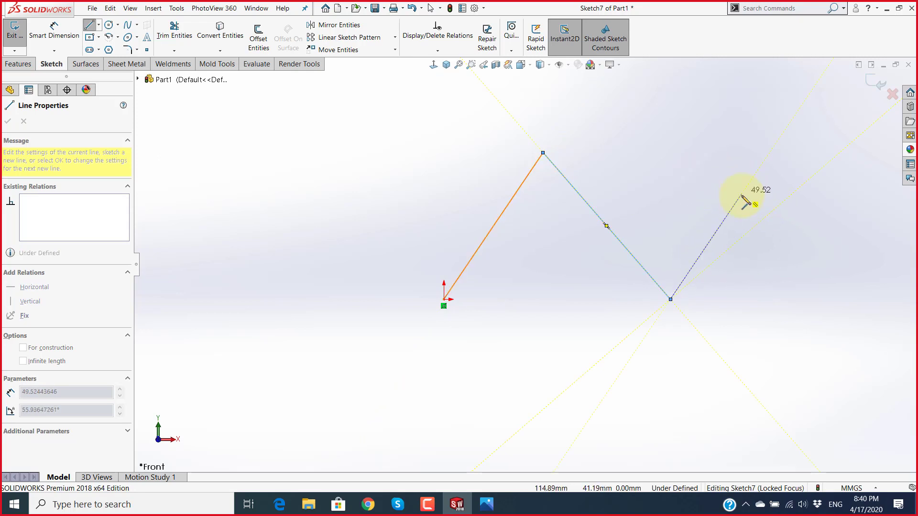
Step: Draw the second peak, the bottom edge, and a vertical edge closing back to the origin
scroll(744, 208, down, 3)
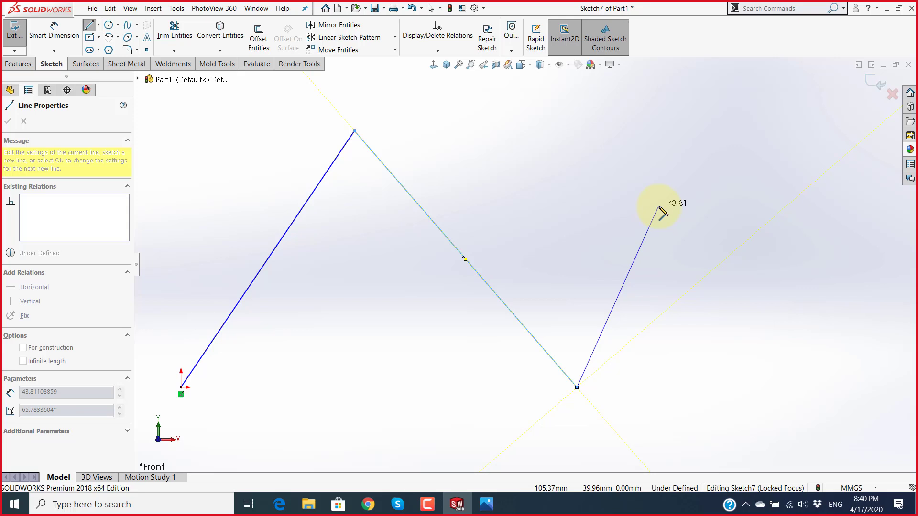
click(666, 189)
key(z)
key(z)
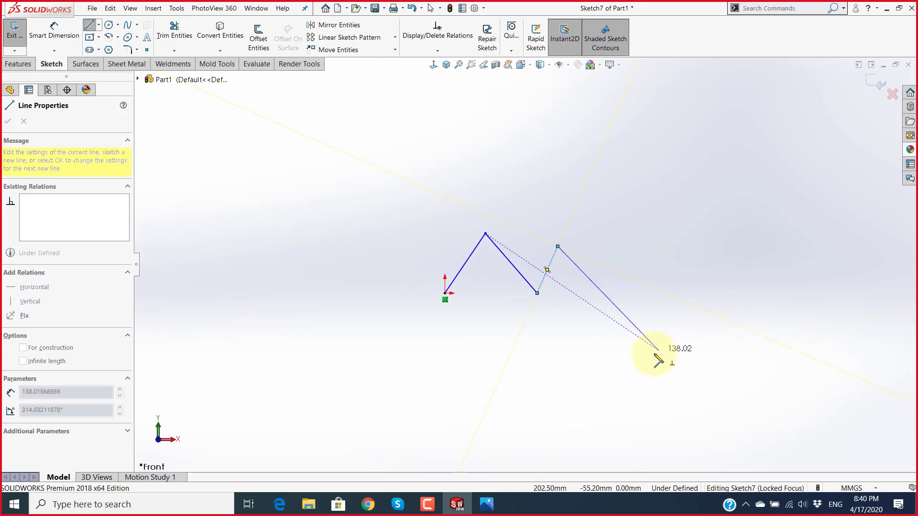
click(636, 337)
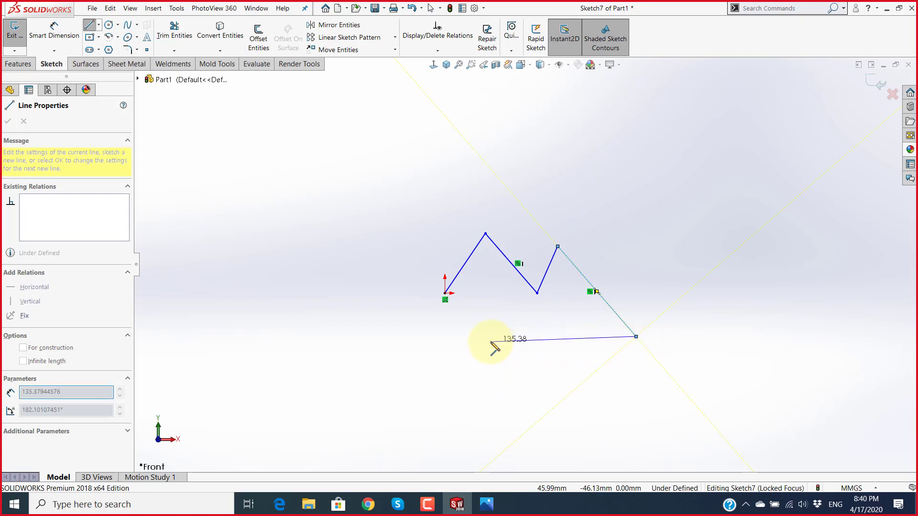
click(445, 343)
click(446, 294)
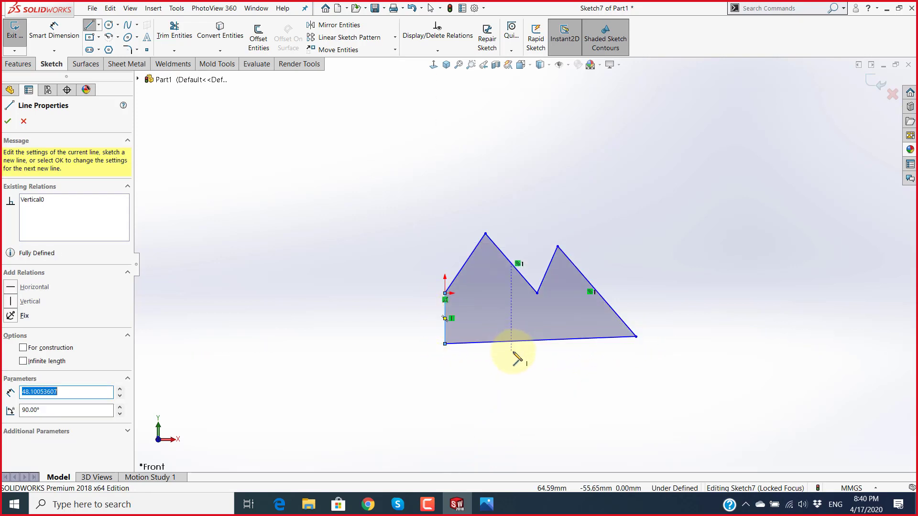
key(Escape)
Step: Delete the equal-length relation between the two down-sloping edges
scroll(591, 344, down, 2)
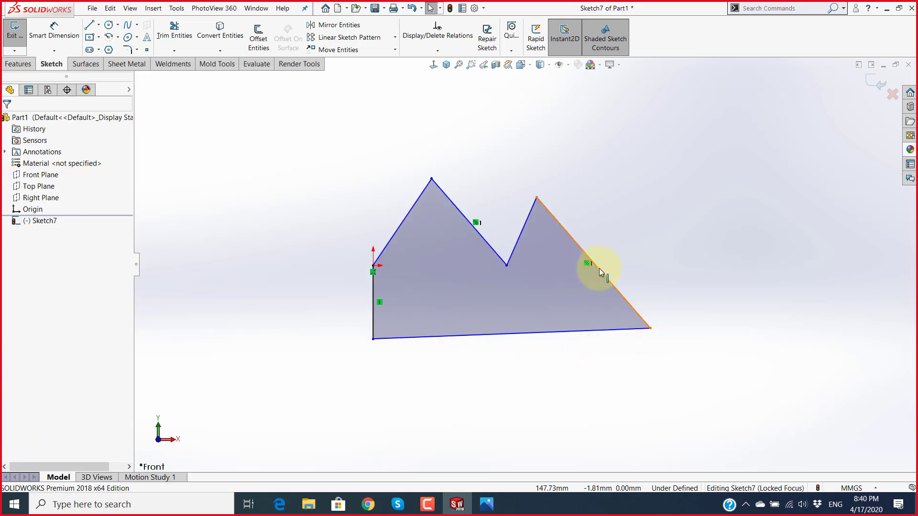
double_click(599, 268)
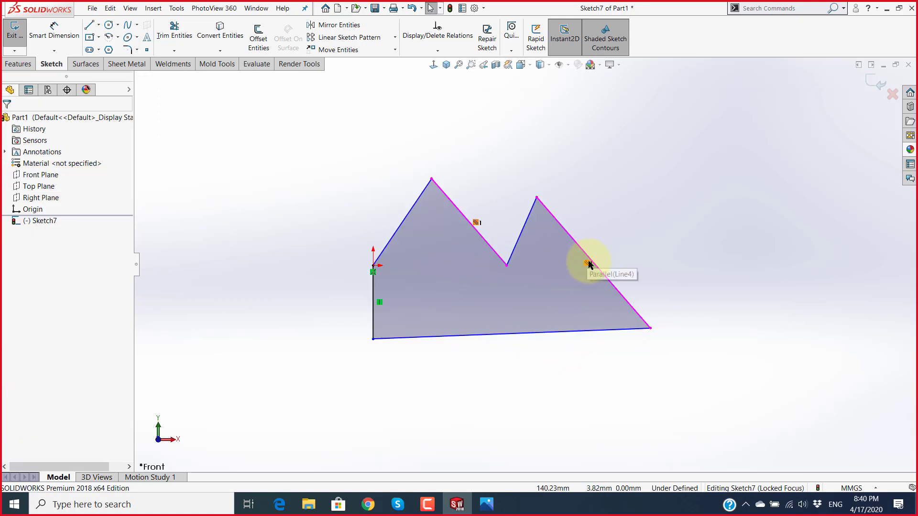
click(476, 223)
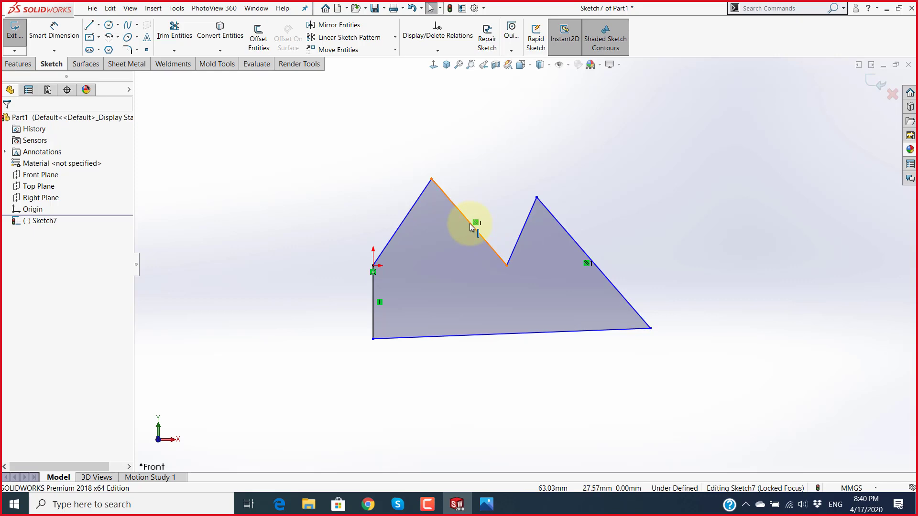
key(Escape)
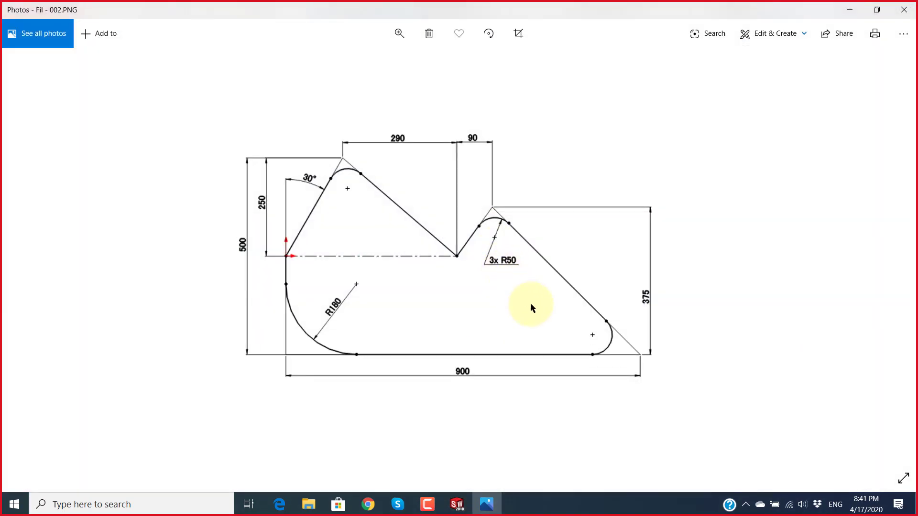
click(535, 272)
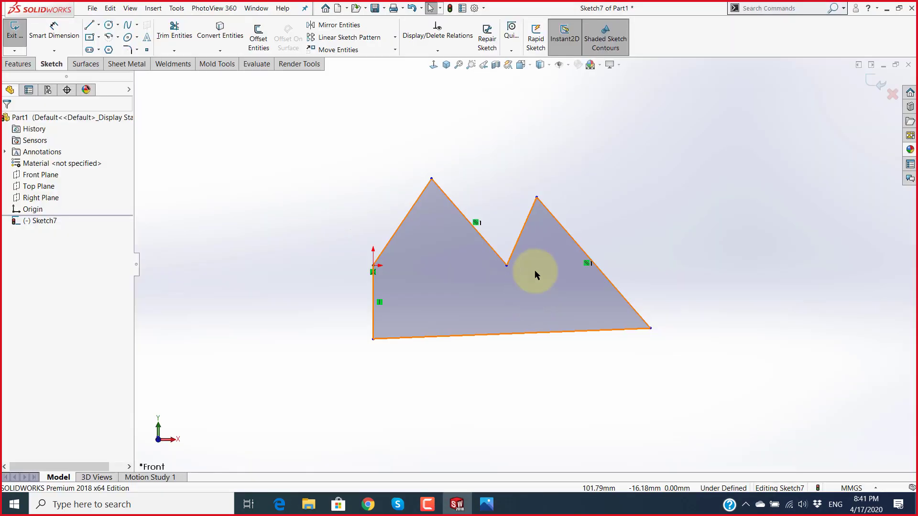
click(586, 262)
right_click(585, 262)
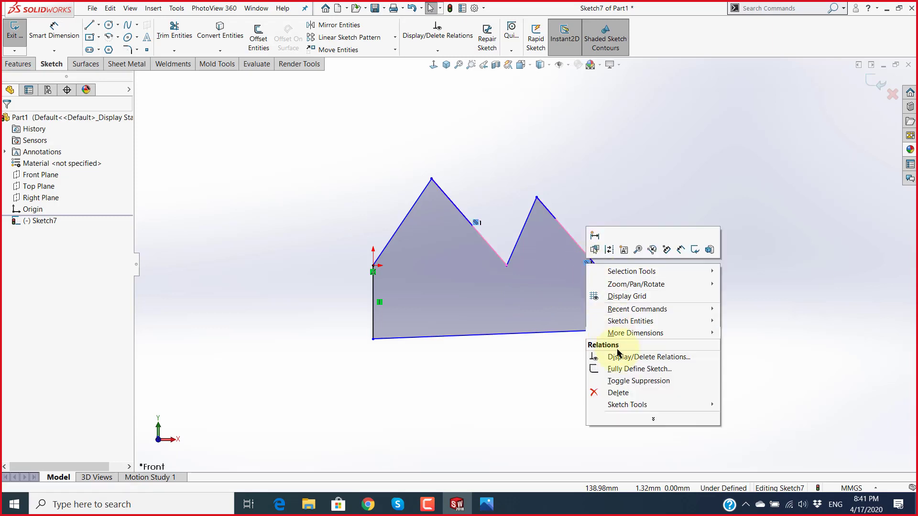
click(621, 393)
Step: Inspect the profile corner at the origin and compare with the reference drawing
scroll(636, 265, down, 3)
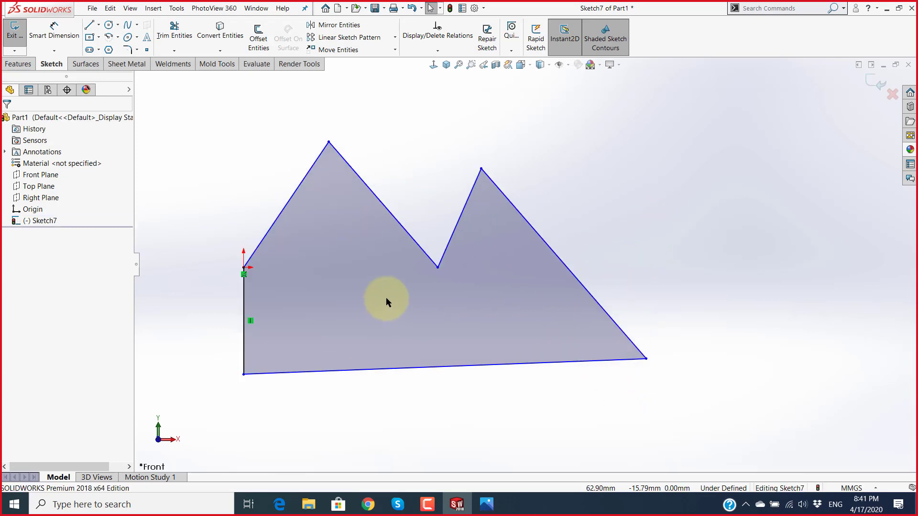
click(413, 290)
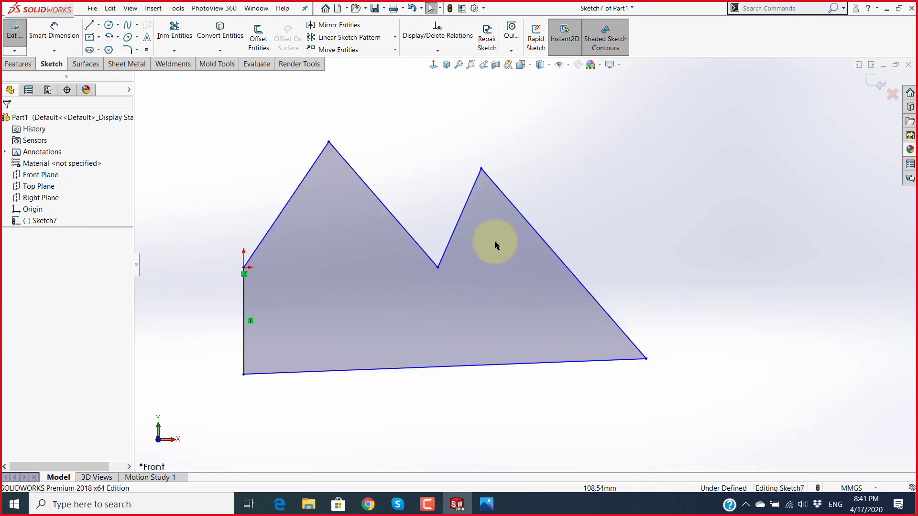
scroll(526, 287, up, 2)
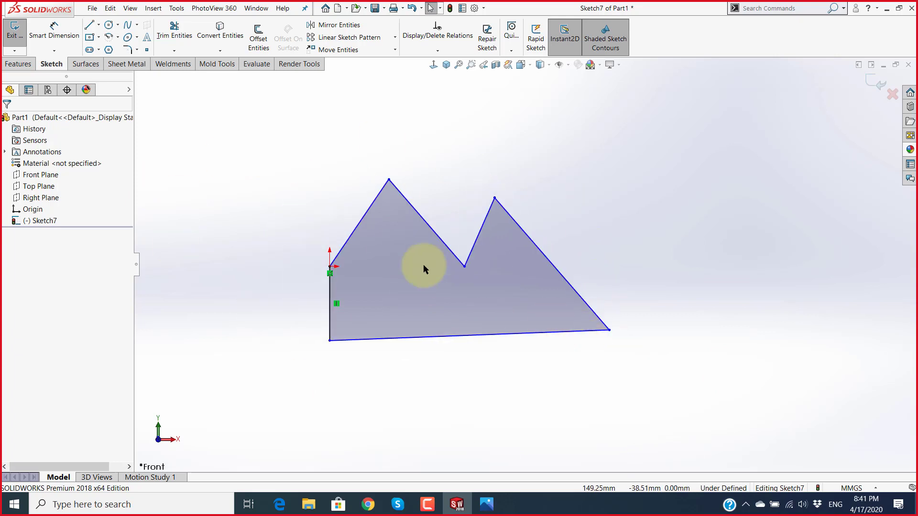
scroll(415, 253, down, 1)
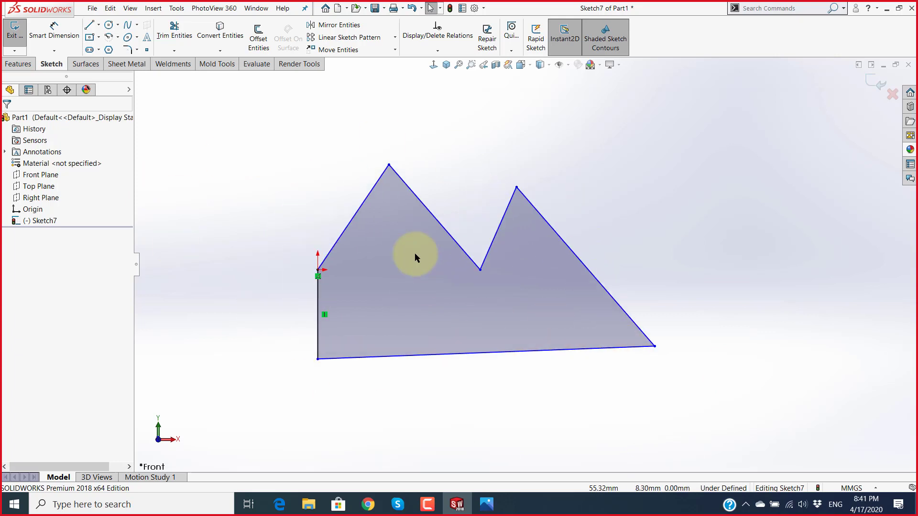
click(318, 276)
key(alt+Tab)
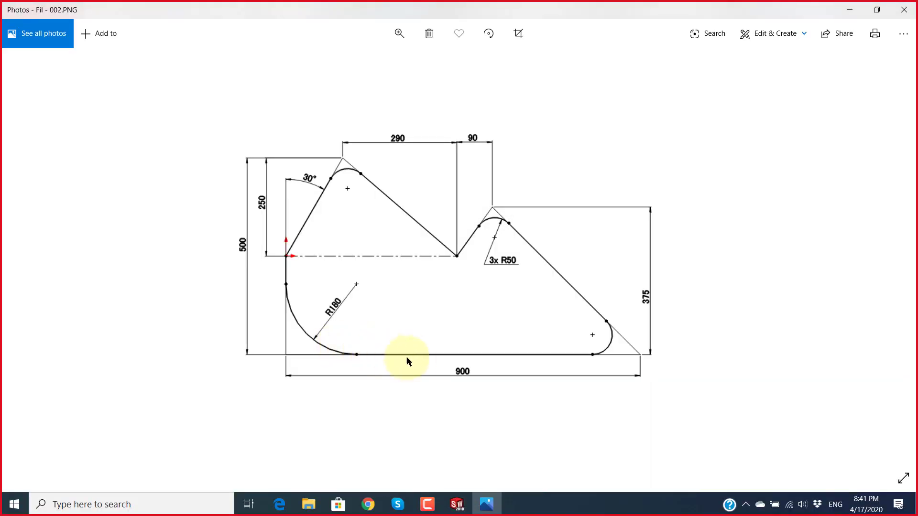
key(alt+Tab)
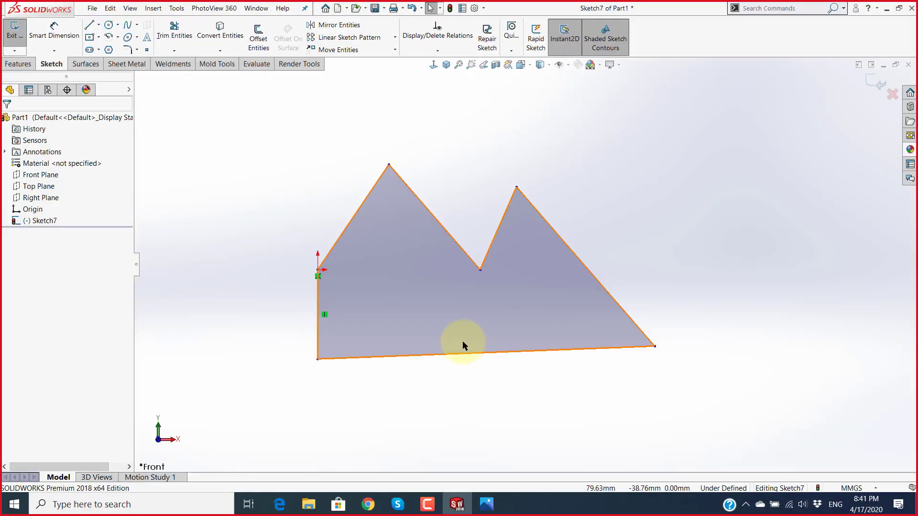
Step: Make the profile's bottom edge horizontal
click(449, 355)
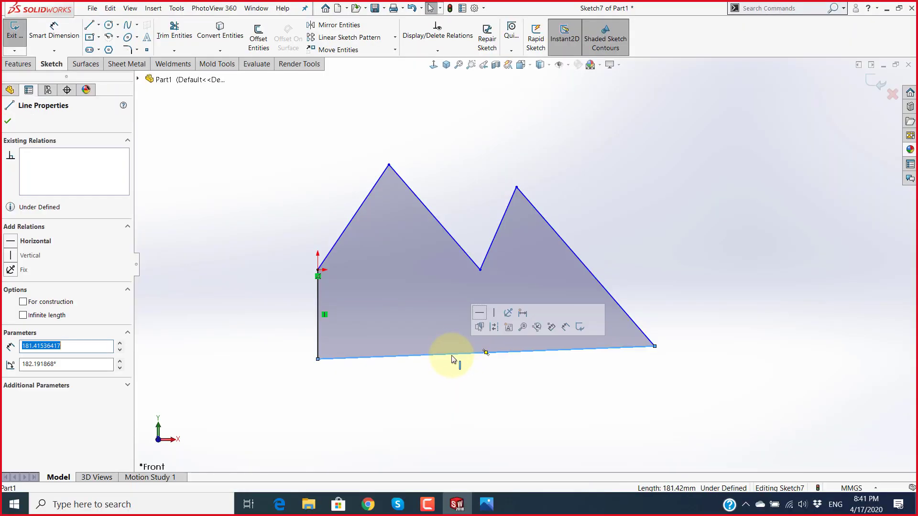
click(484, 315)
click(501, 400)
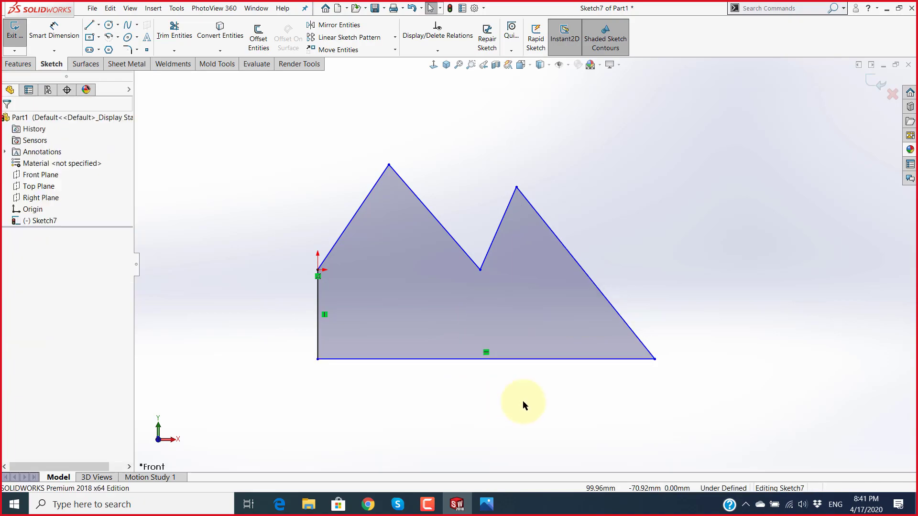
scroll(519, 254, up, 3)
scroll(512, 268, down, 3)
key(alt+Tab)
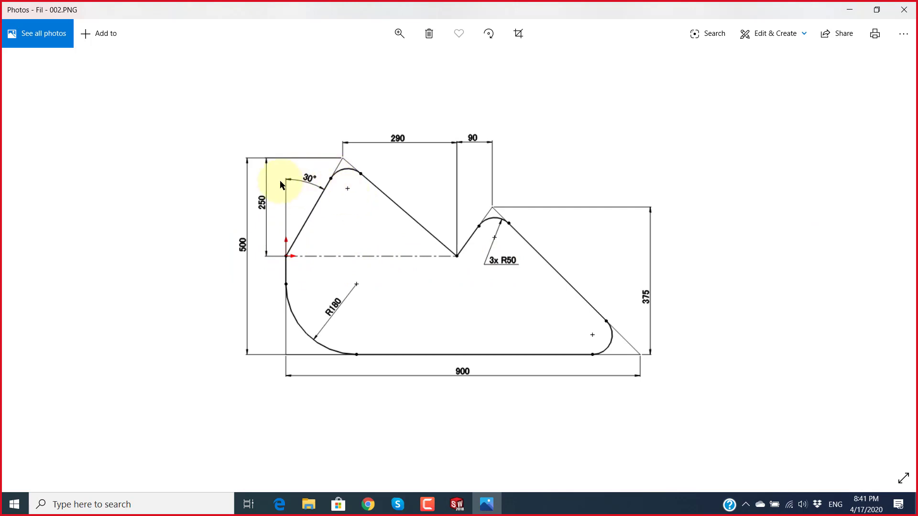
key(alt+Tab)
Step: Dimension the angle between the vertical left edge and first slanted edge as 30°
click(52, 31)
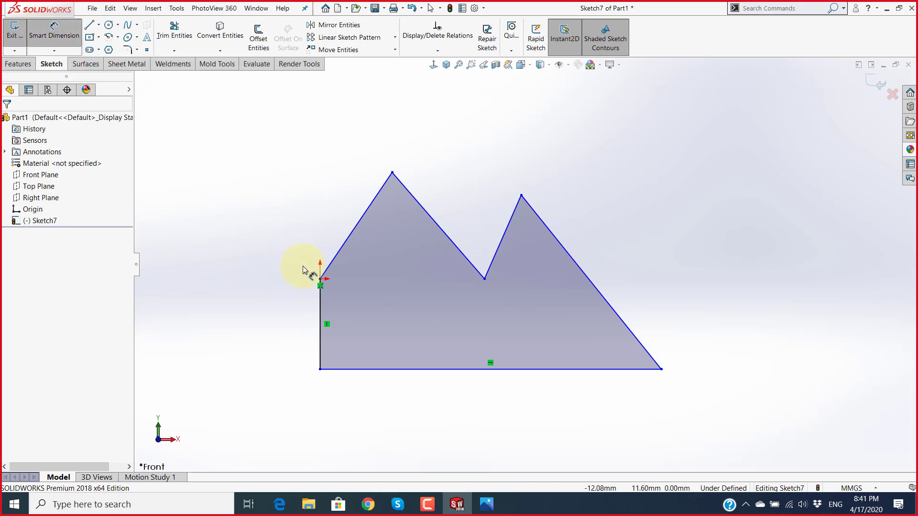
key(alt+Tab)
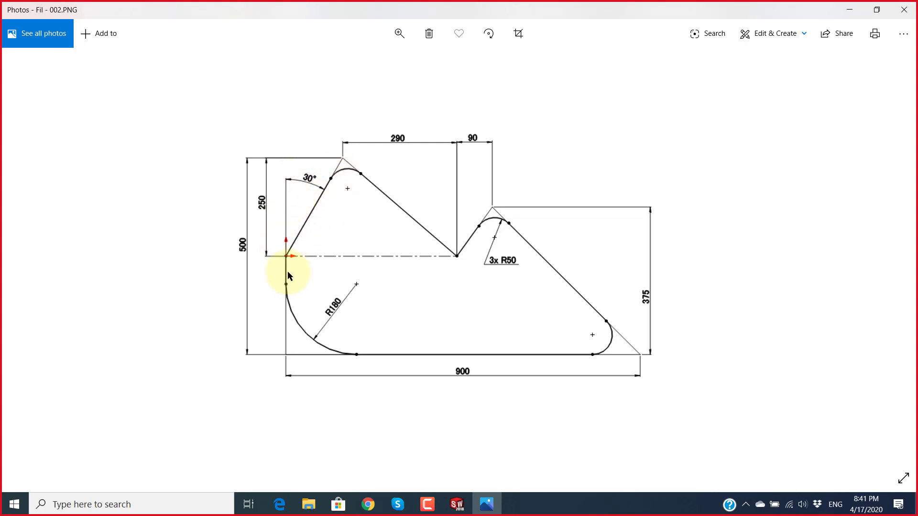
key(alt+Tab)
click(322, 304)
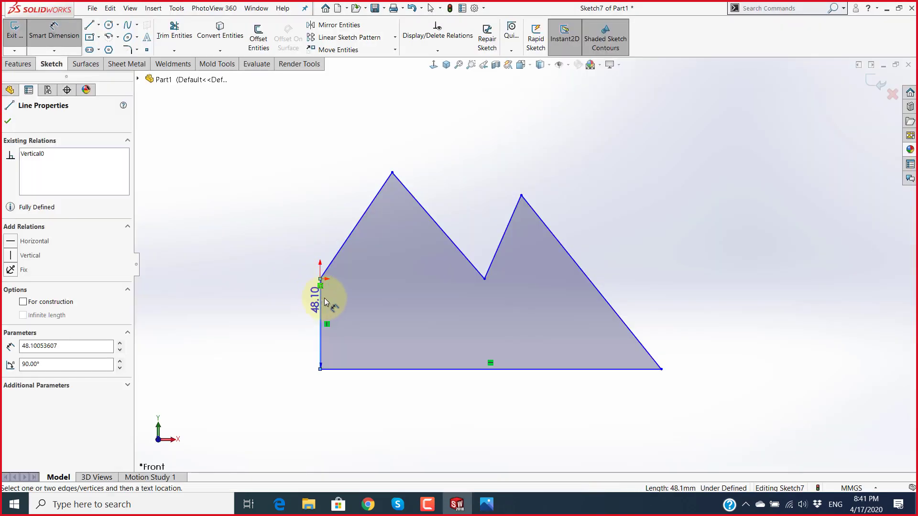
click(348, 237)
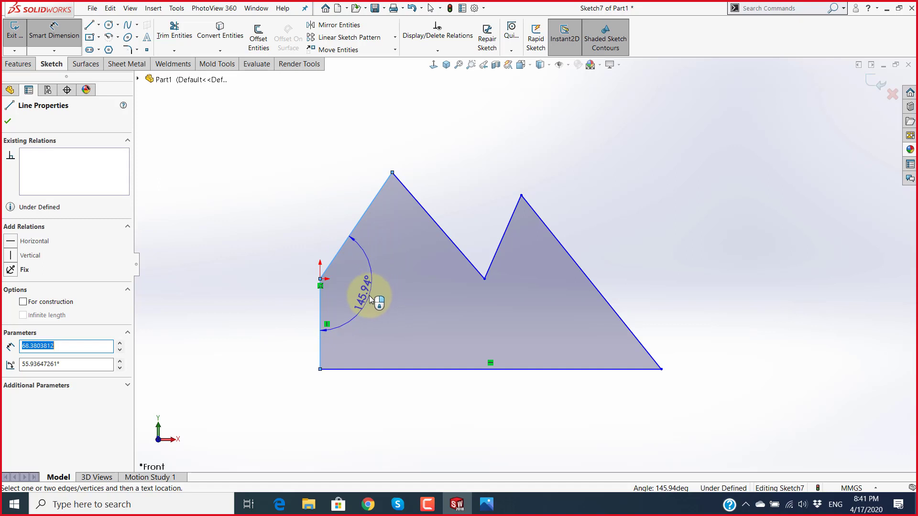
click(335, 218)
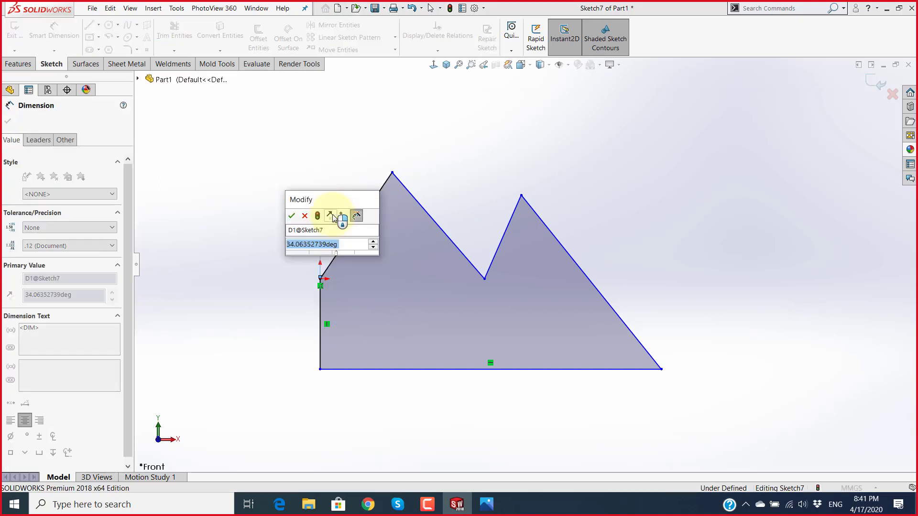
text(30)
key(Return)
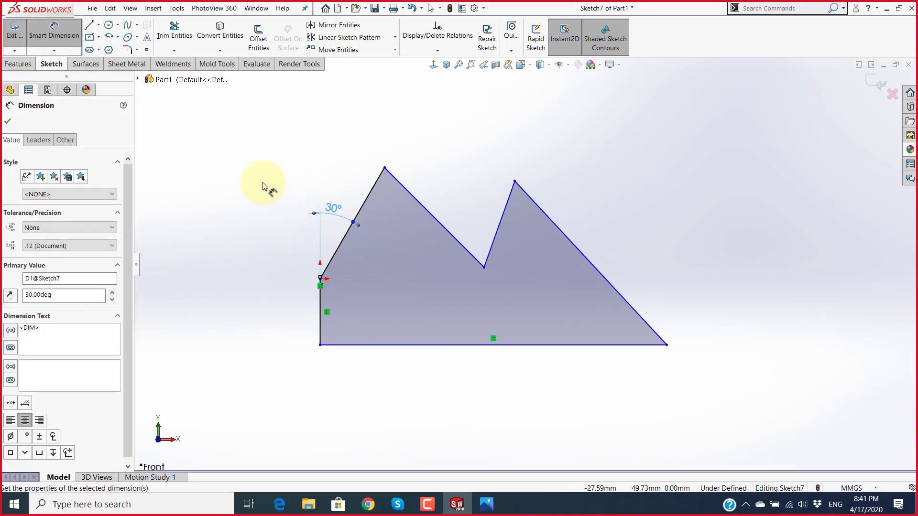
click(266, 184)
scroll(474, 286, down, 2)
key(alt+Tab)
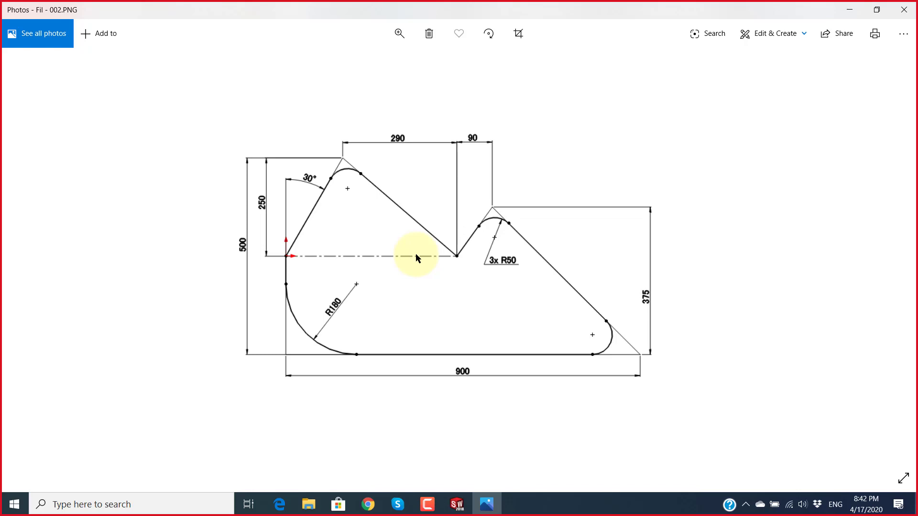
Step: Draw a construction centerline from the sketch's left vertex to the valley vertex
key(alt+Tab)
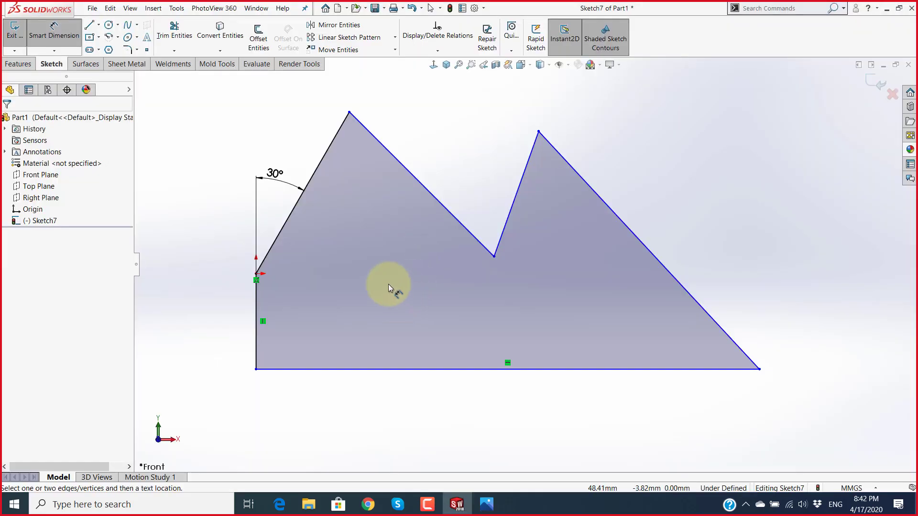
key(Escape)
click(98, 25)
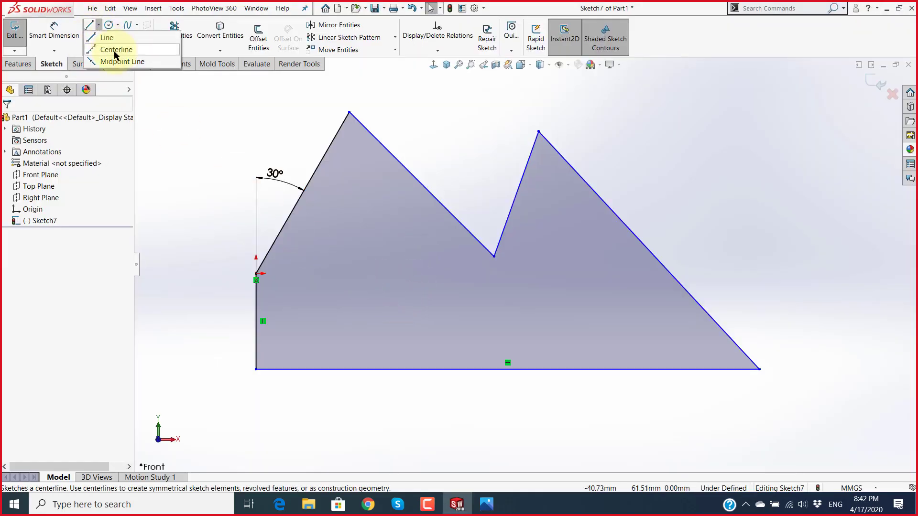
click(113, 47)
drag(257, 274, 494, 257)
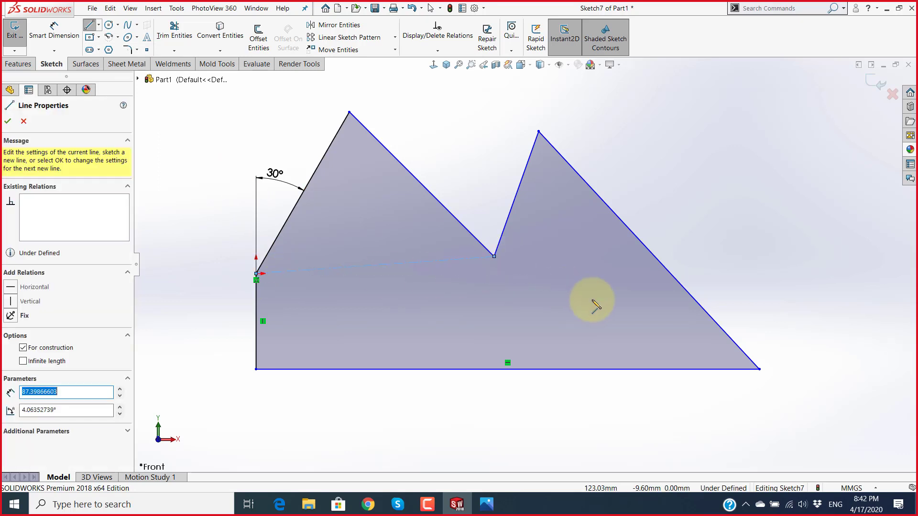
key(Escape)
Step: Constrain the new centerline to be horizontal
click(389, 266)
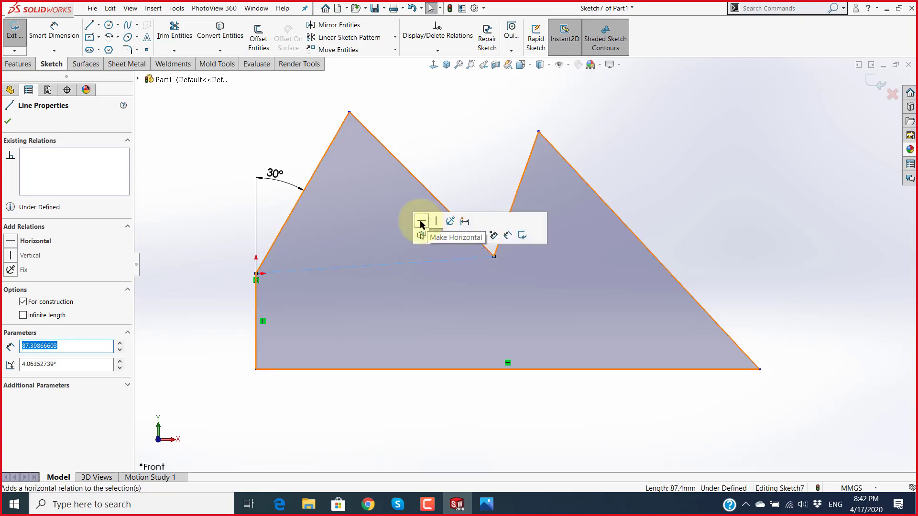
click(421, 221)
click(469, 134)
scroll(533, 251, down, 2)
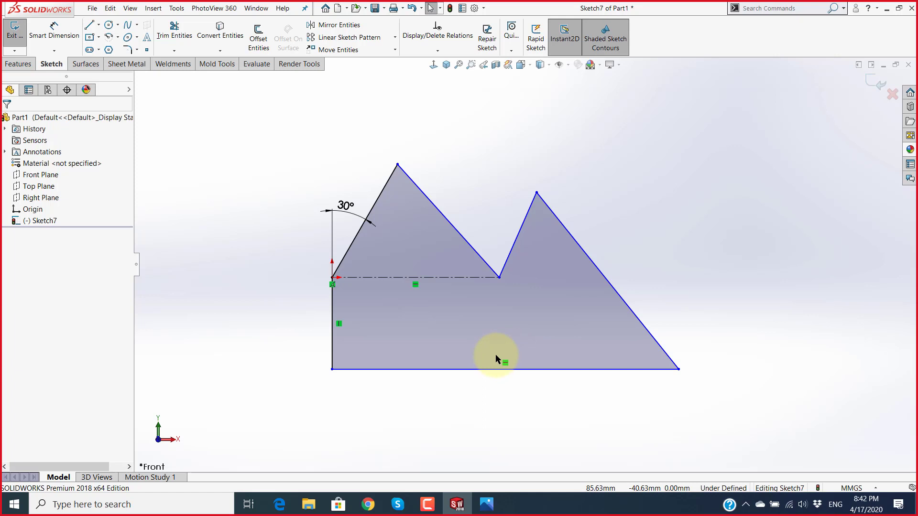
Step: Dimension the left slanted edge's vertical height as 250
key(alt+Tab)
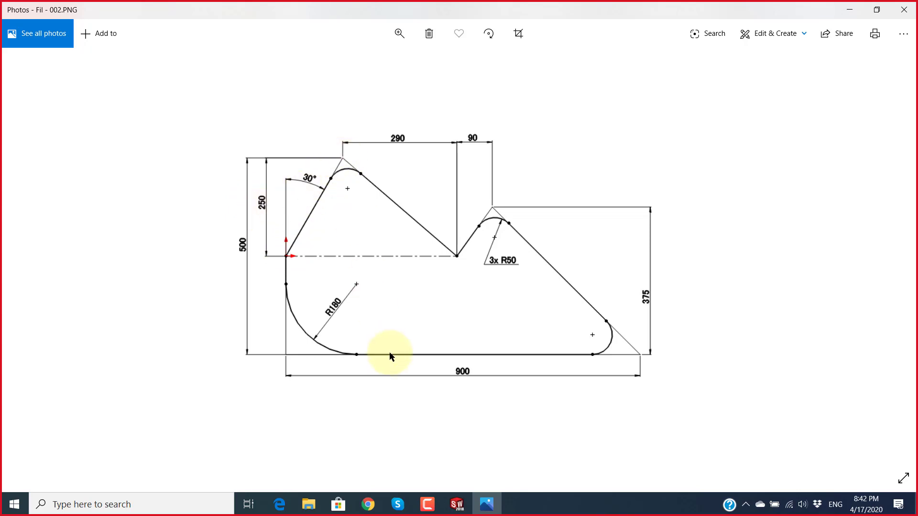
key(alt+Tab)
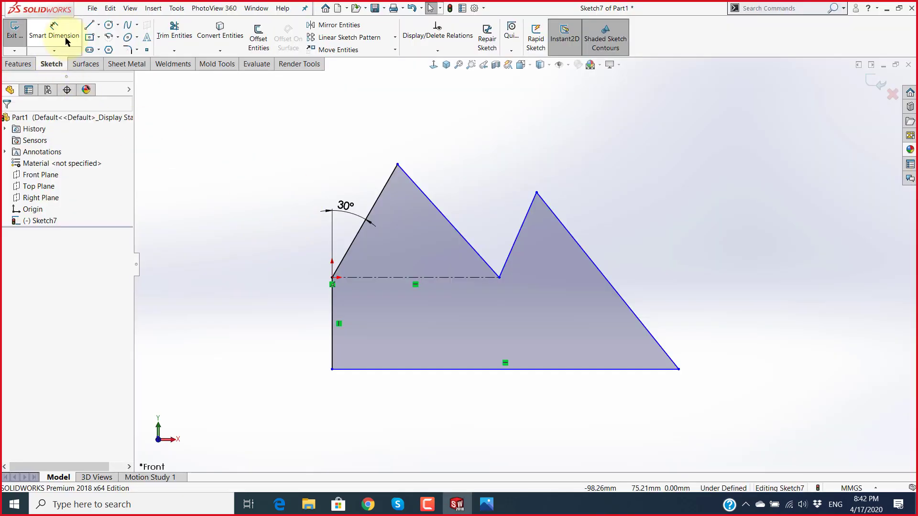
click(56, 34)
click(382, 192)
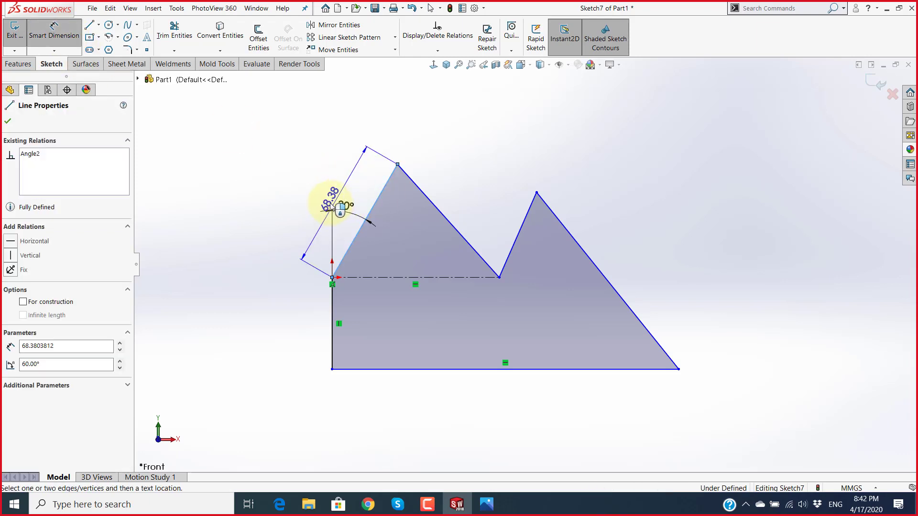
click(297, 222)
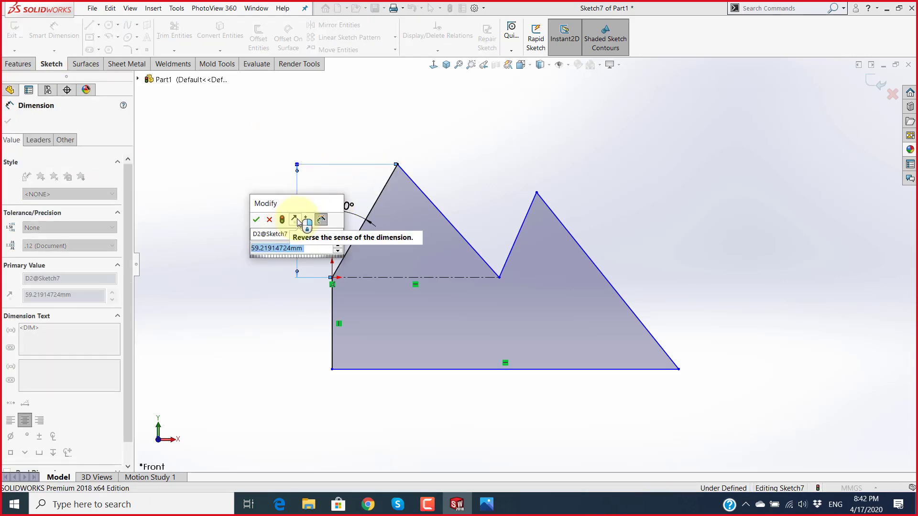
text(150)
key(Return)
click(252, 227)
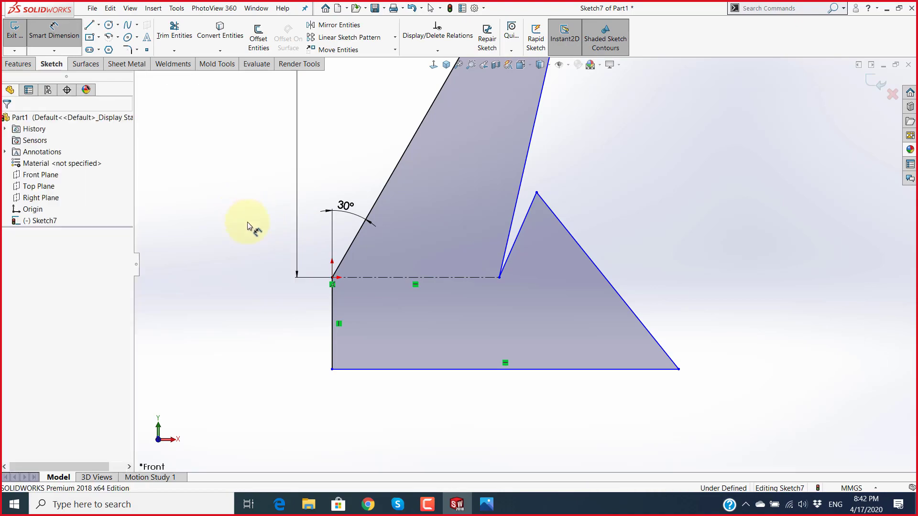
Step: Compare the sketch with the reference drawing and exit Smart Dimension
scroll(252, 227, up, 5)
scroll(560, 186, up, 2)
scroll(574, 162, down, 2)
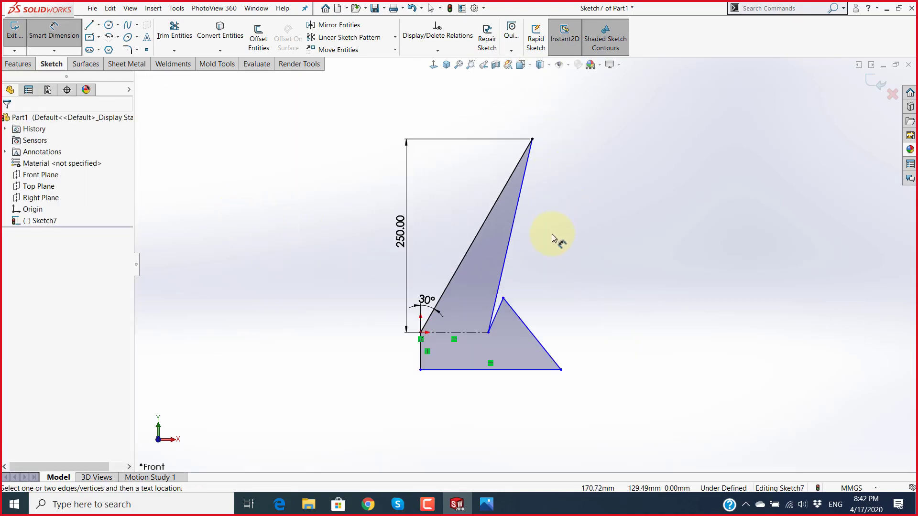
key(alt+Tab)
key(alt+Tab)
scroll(576, 283, down, 1)
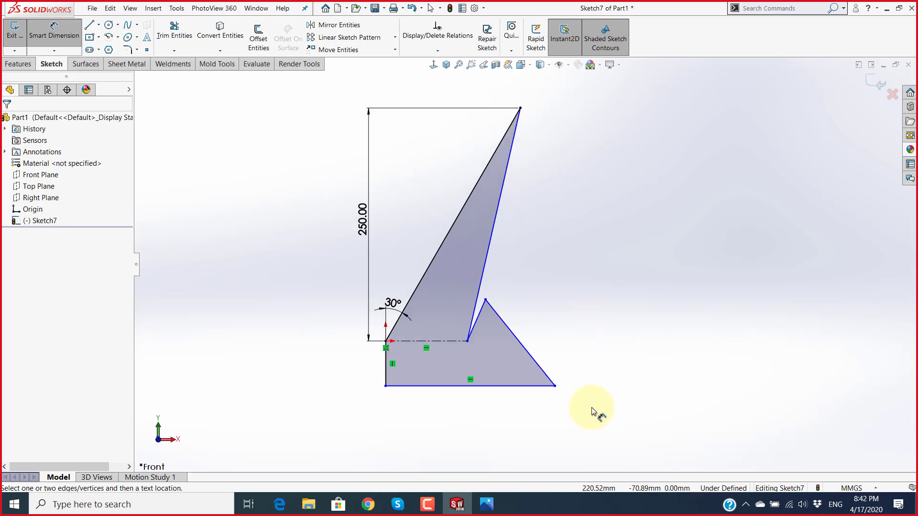
key(Escape)
scroll(588, 382, up, 1)
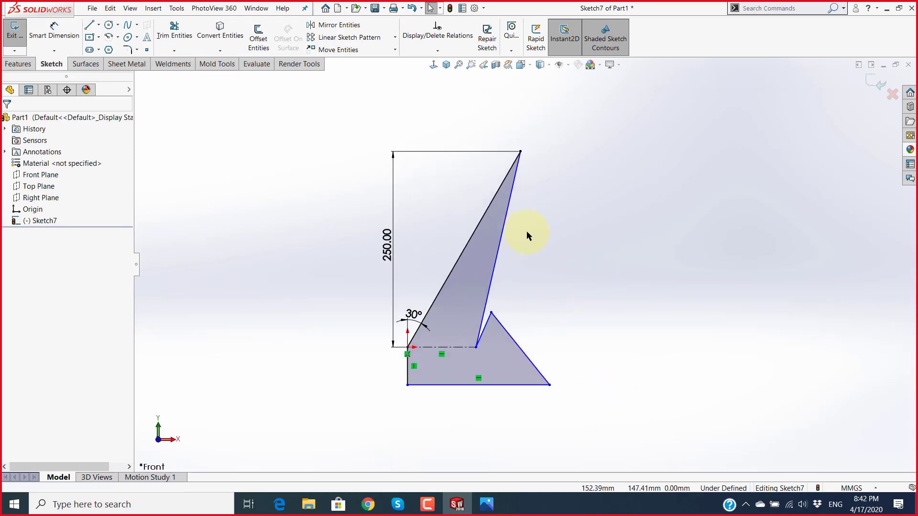
Step: Stretch the bottom-right corner right, raise the right peak and lower the base
drag(555, 389, 816, 410)
drag(493, 315, 720, 165)
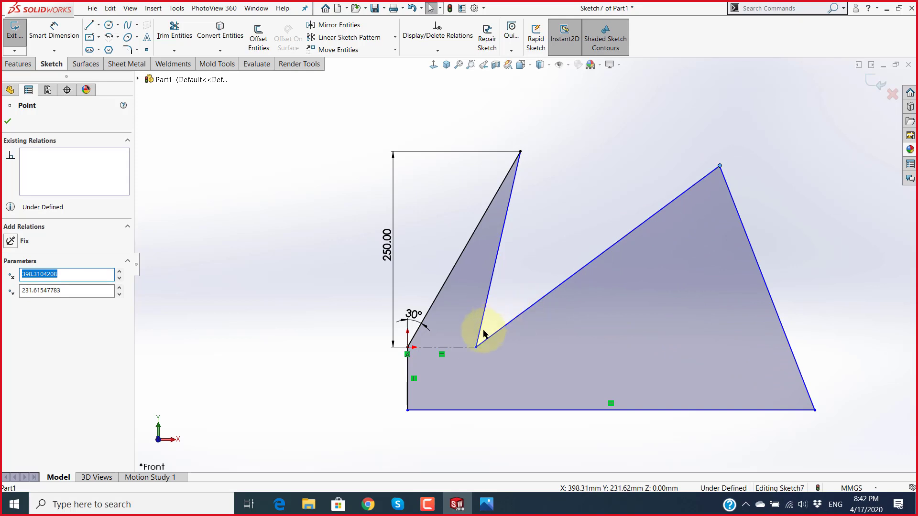
drag(407, 410, 407, 457)
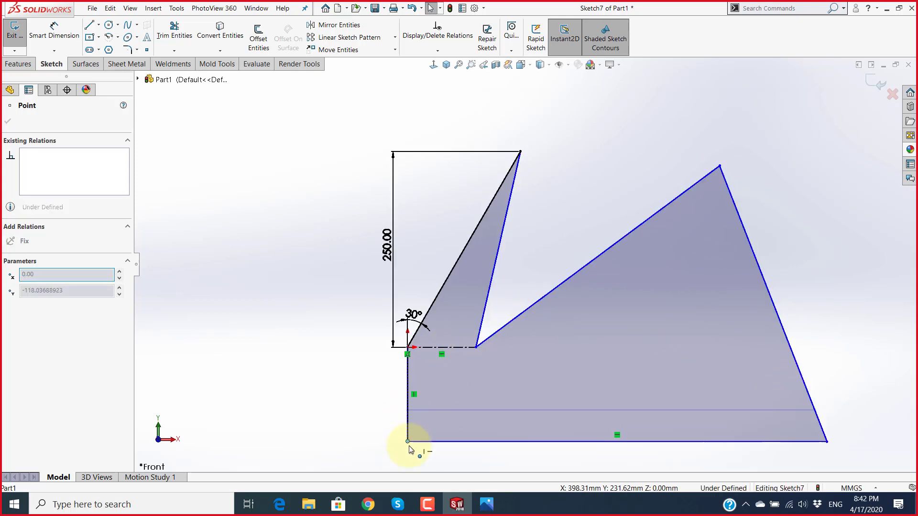
scroll(524, 264, up, 3)
scroll(562, 331, down, 2)
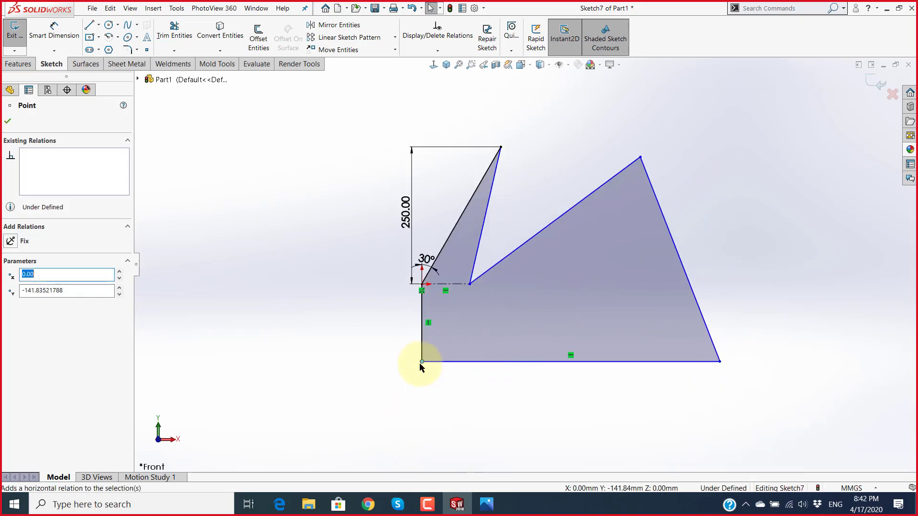
mouse_move(422, 365)
mouse_down()
mouse_move(431, 434)
mouse_move(422, 442)
mouse_up()
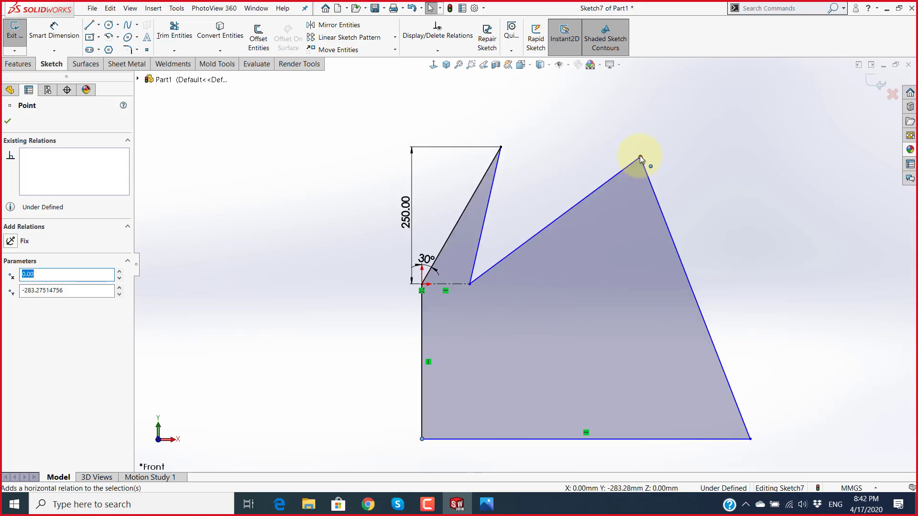
Step: Nudge the right peak and slide the valley vertex right along the centerline
mouse_move(639, 155)
mouse_down()
mouse_move(605, 205)
mouse_move(652, 155)
mouse_up()
mouse_move(471, 284)
mouse_down()
mouse_move(568, 231)
mouse_move(587, 231)
mouse_up()
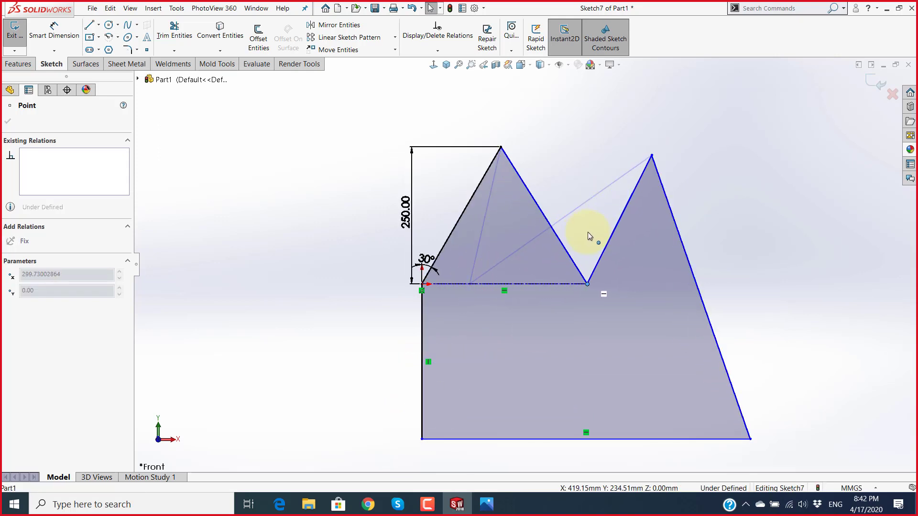
click(745, 257)
scroll(669, 263, up, 3)
scroll(579, 239, down, 2)
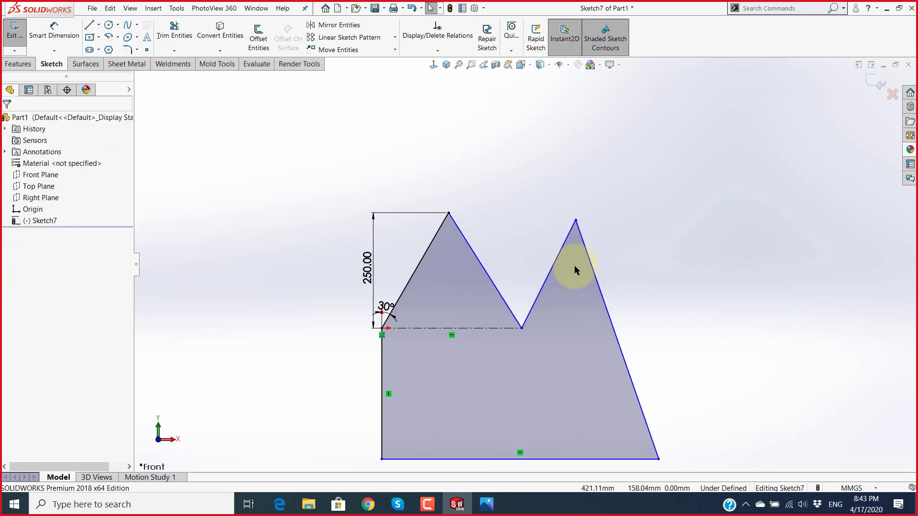
scroll(560, 306, up, 1)
key(alt+Tab)
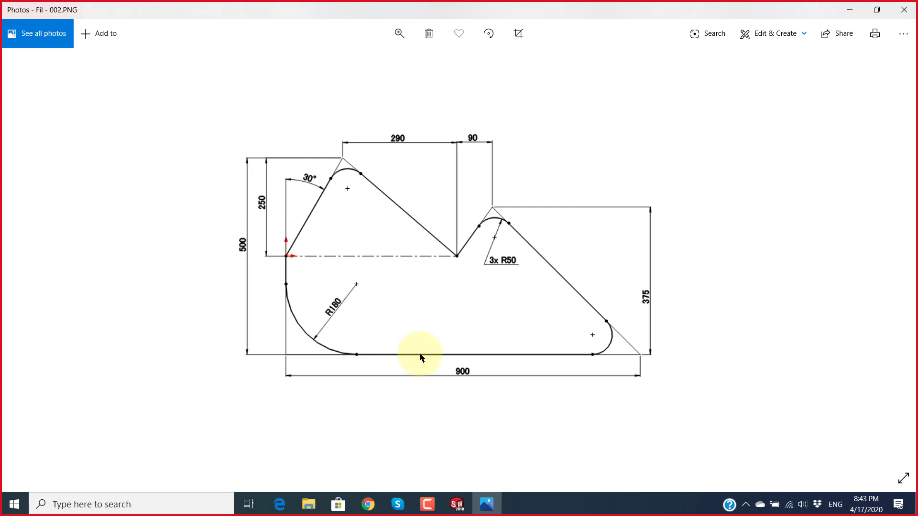
Step: Dimension the overall height from the left peak to the bottom edge as 500
key(alt+Tab)
click(53, 30)
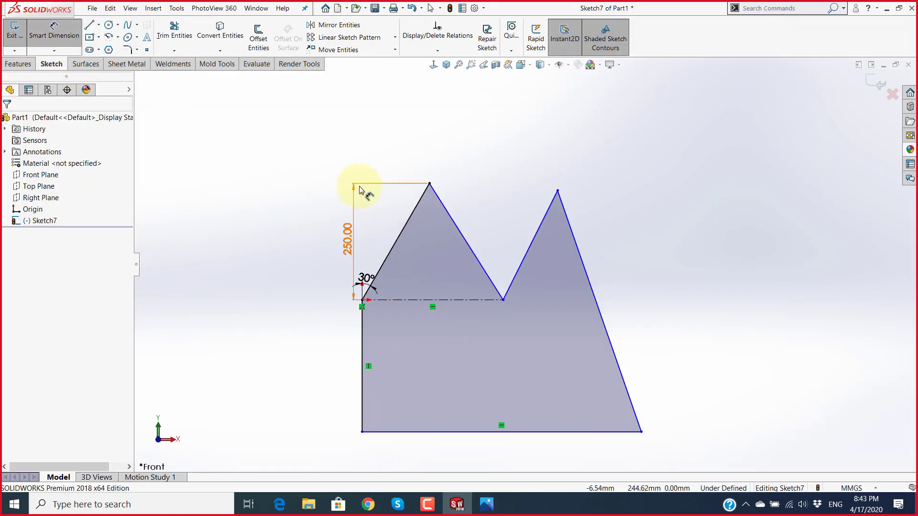
click(429, 183)
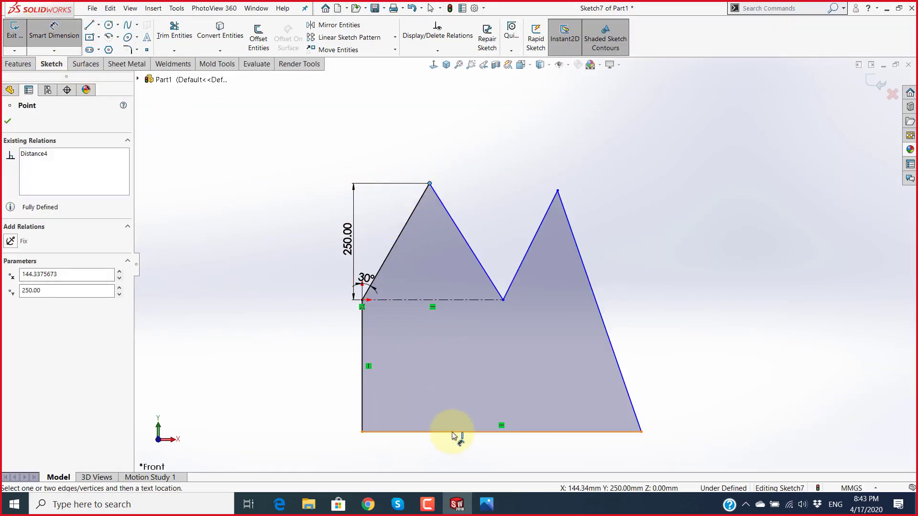
click(449, 432)
click(305, 306)
text(500)
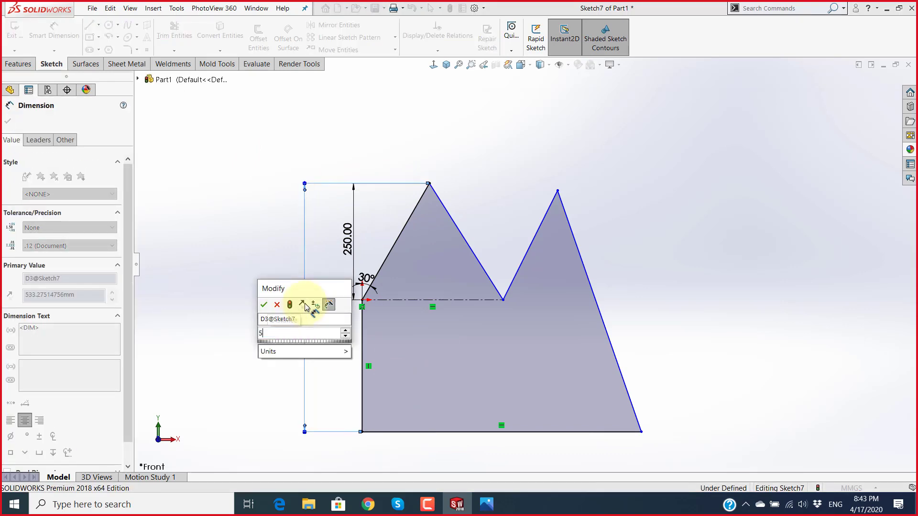
key(Return)
click(237, 292)
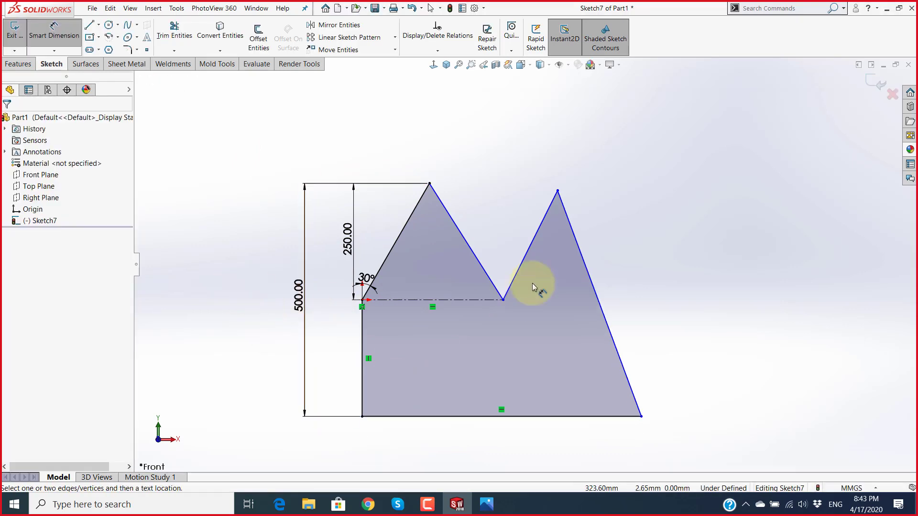
Step: Give the left peak's right slope a 290 horizontal width dimension
key(alt+Tab)
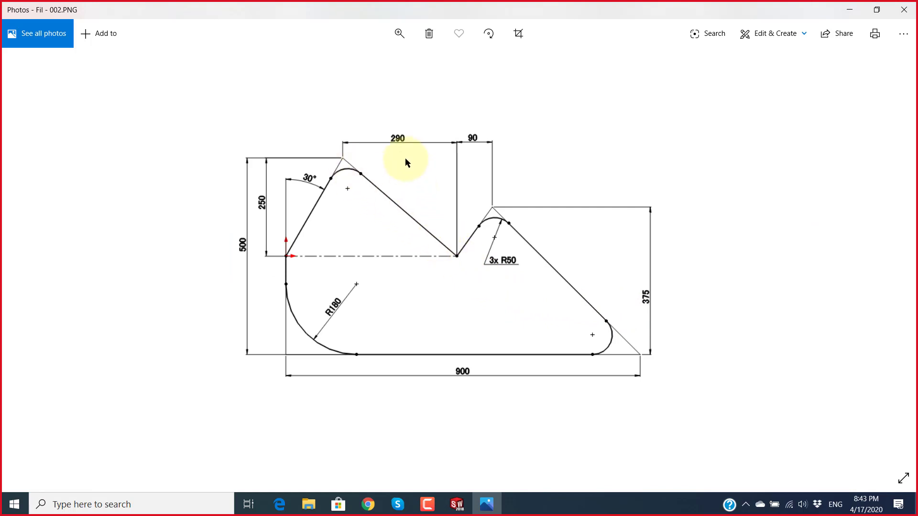
key(alt+Tab)
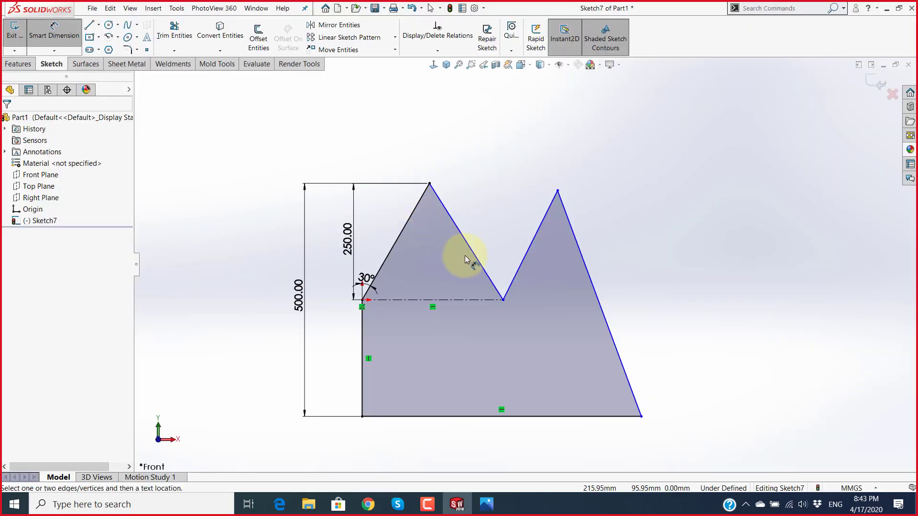
click(475, 256)
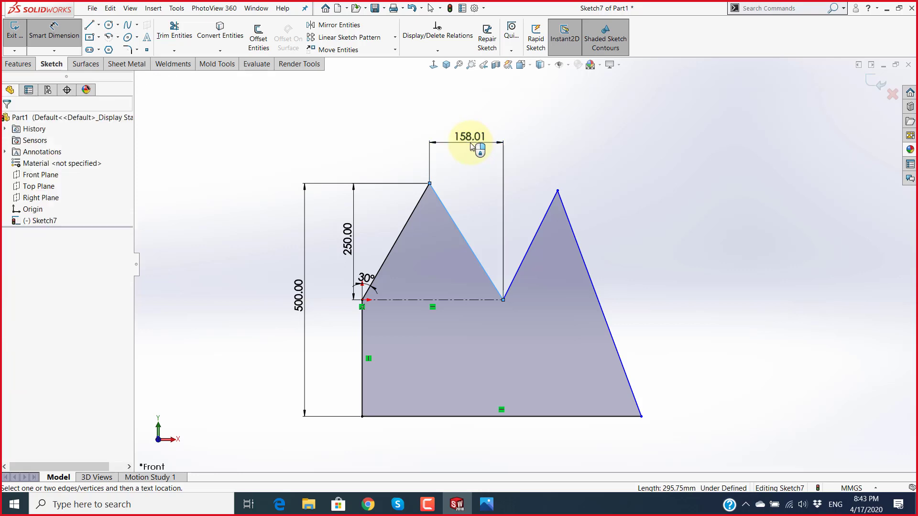
click(469, 142)
text(290)
key(Return)
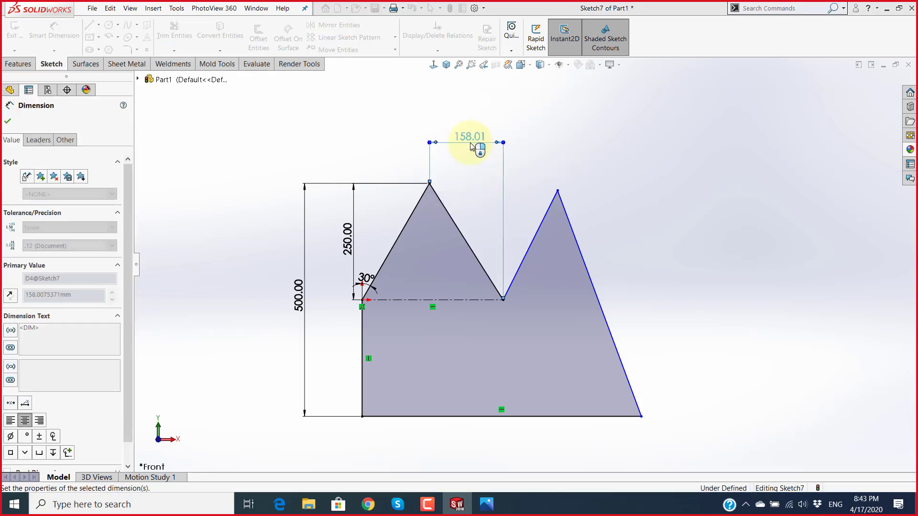
click(483, 167)
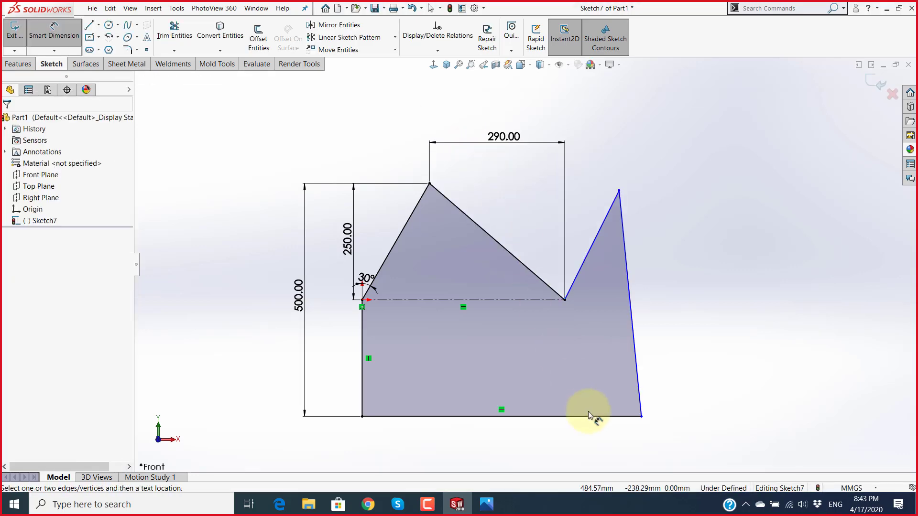
key(Escape)
Step: Stretch the bottom-right corner further right and compare with the reference drawing
drag(642, 417, 842, 411)
click(768, 288)
key(f)
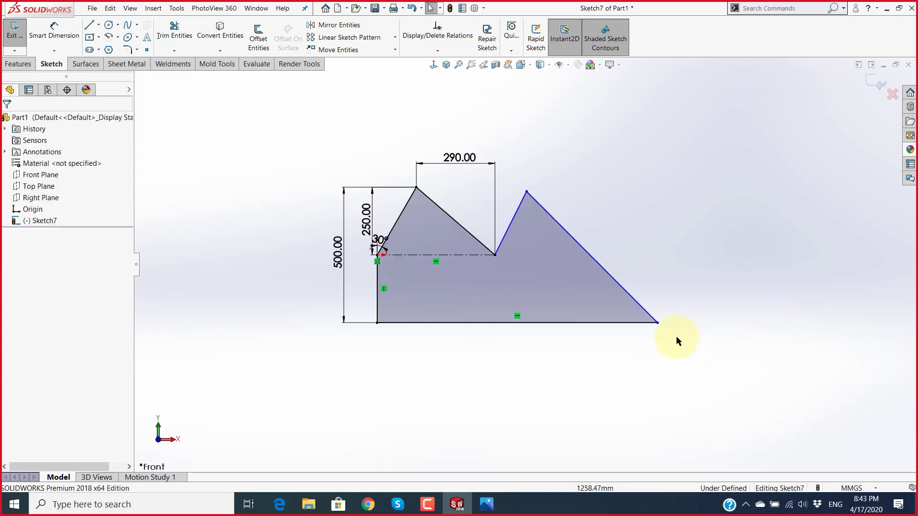
scroll(615, 300, down, 2)
scroll(603, 299, up, 3)
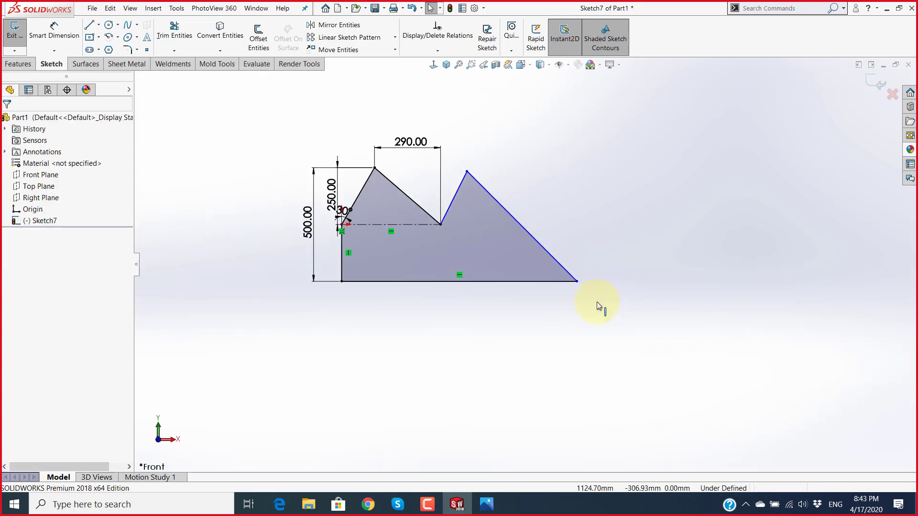
scroll(386, 152, down, 2)
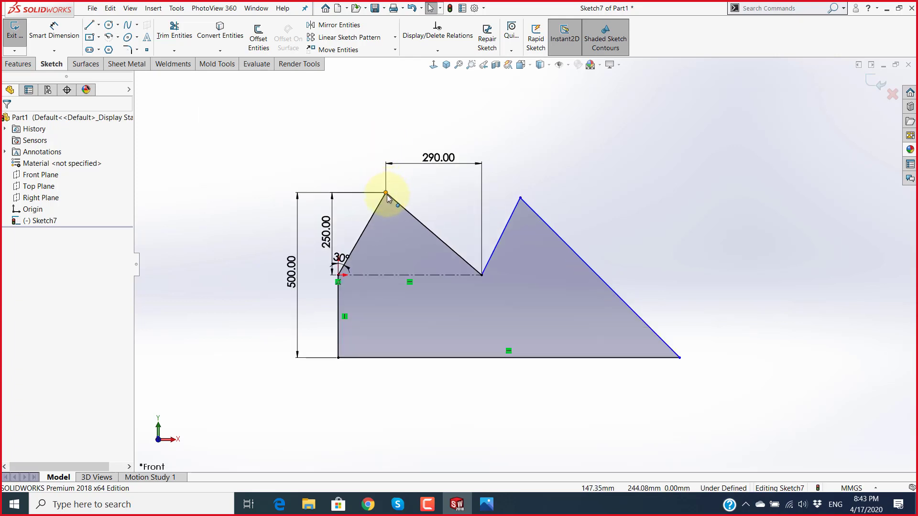
key(alt+Tab)
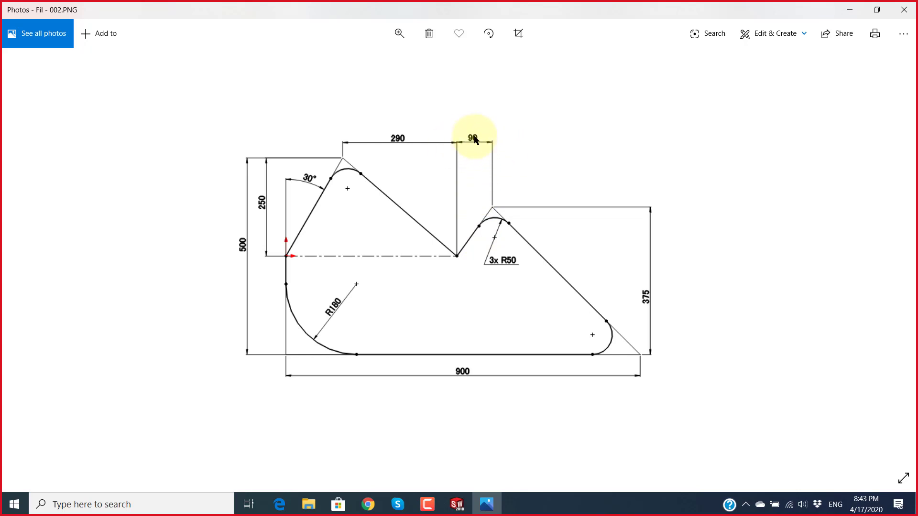
Step: Dimension the horizontal offset from valley to right peak as 90
key(alt+Tab)
click(54, 34)
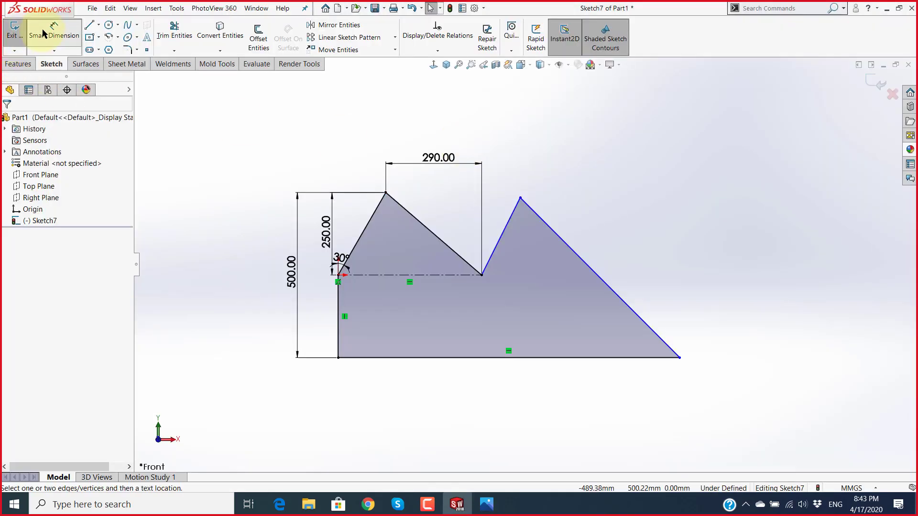
click(508, 214)
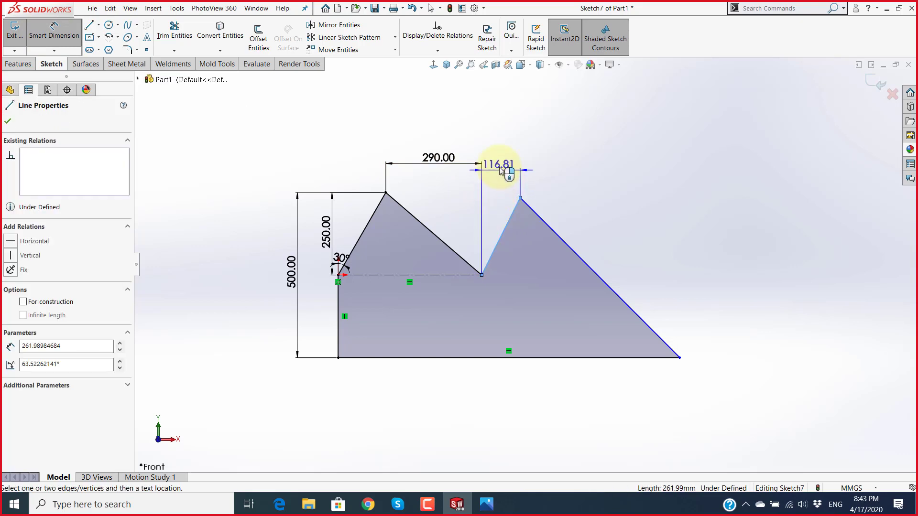
click(502, 156)
text(90)
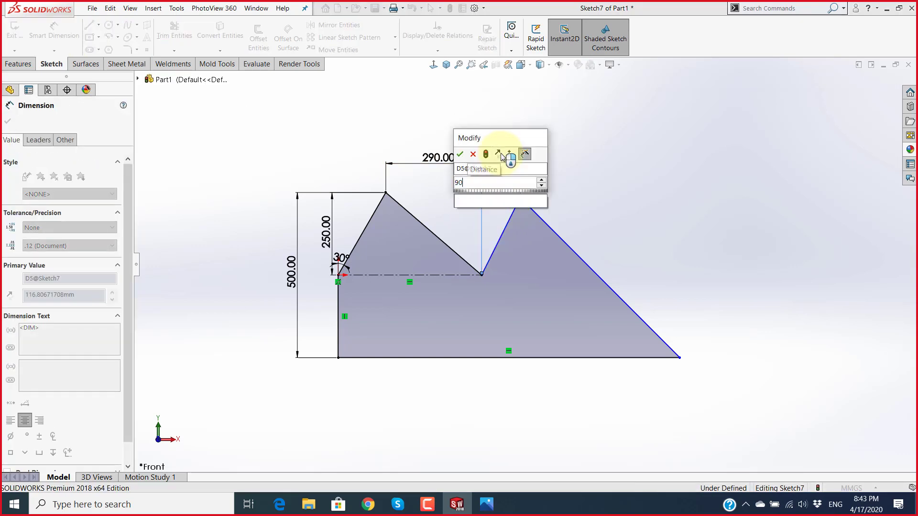
key(Return)
key(Escape)
key(alt+Tab)
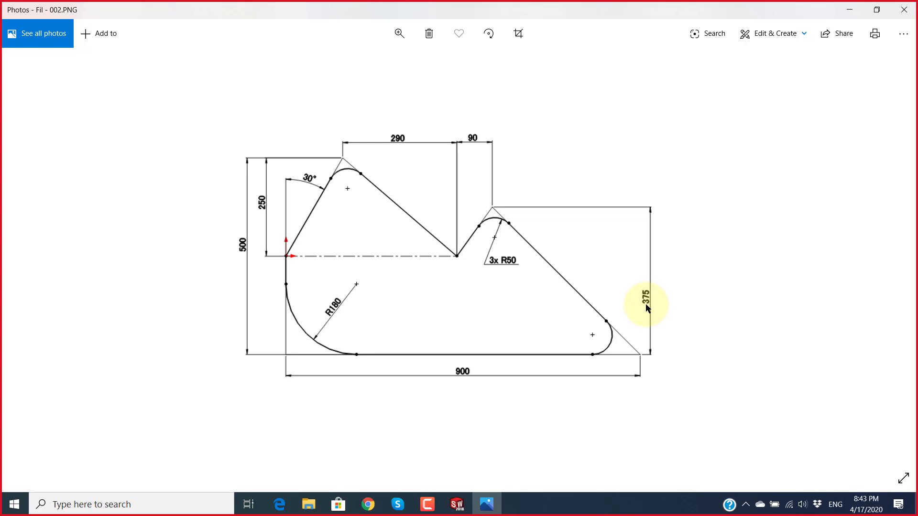
Step: Dimension the right peak's height above the bottom edge as 375
key(alt+Tab)
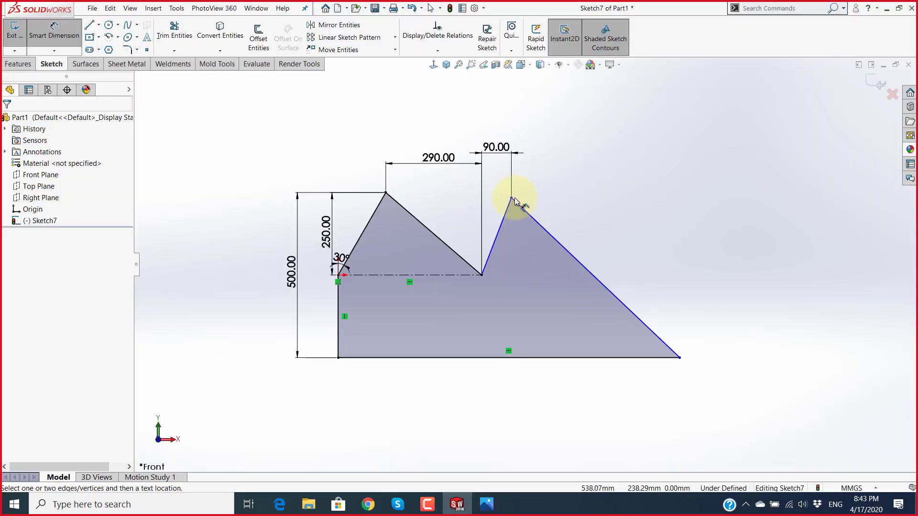
click(512, 198)
click(541, 358)
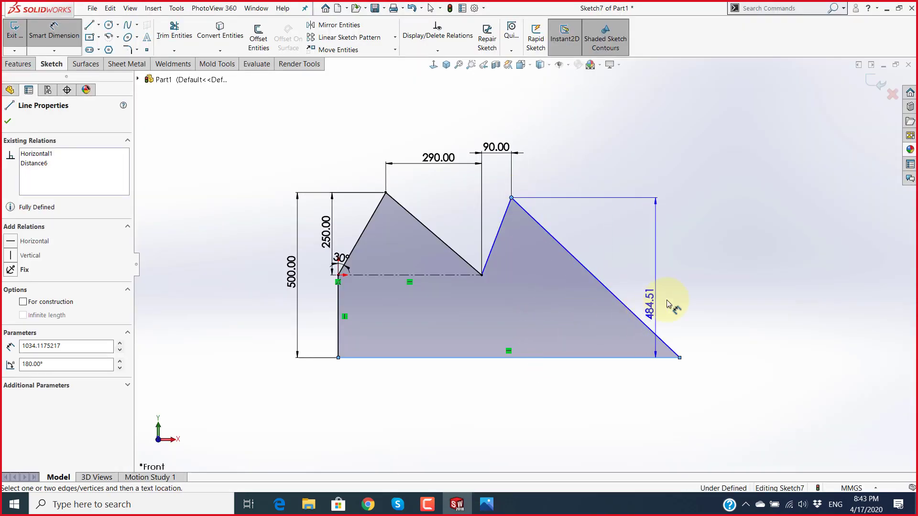
click(696, 287)
text(3)
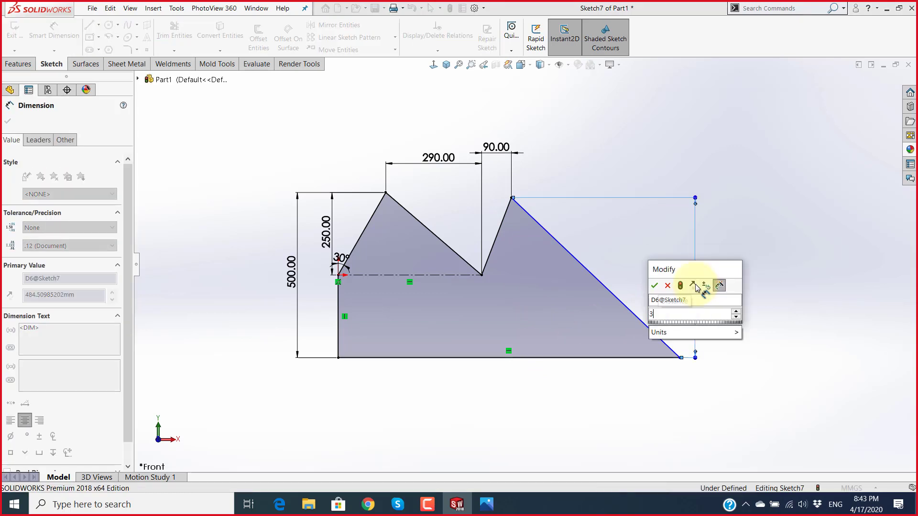
text(75)
key(Return)
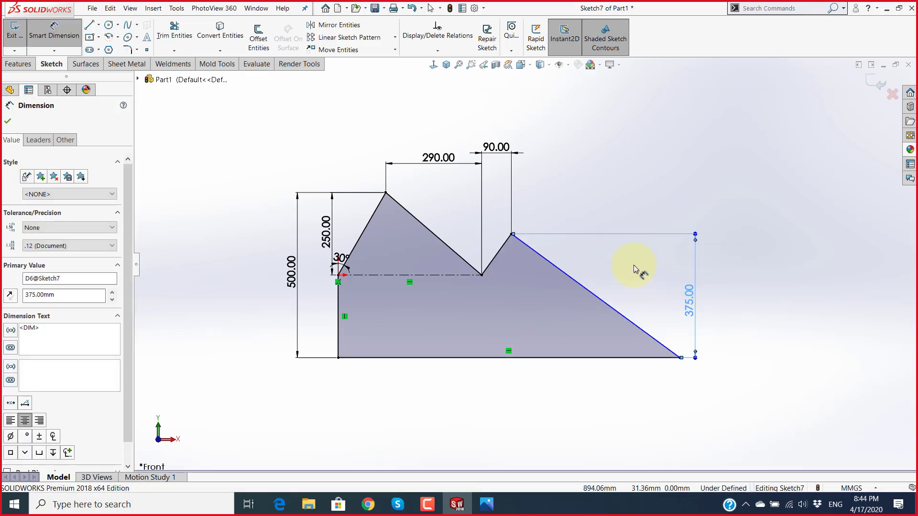
key(alt+Tab)
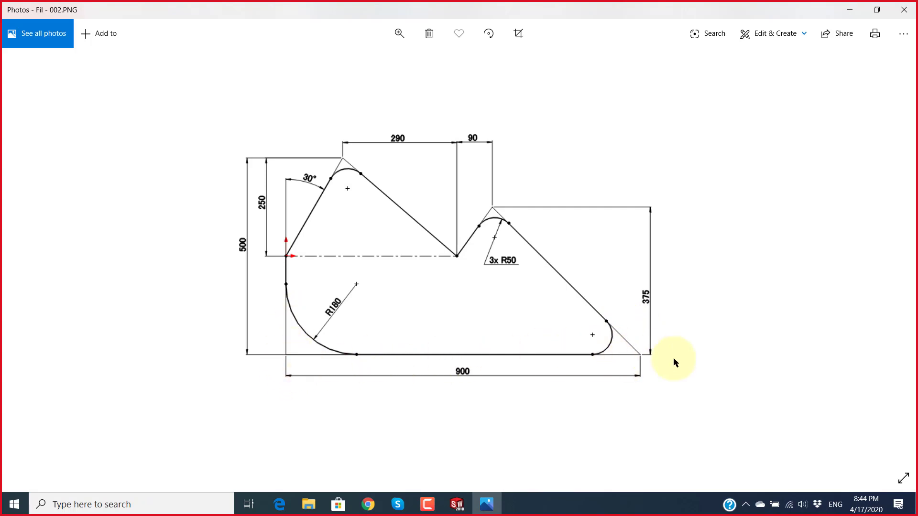
Step: Dimension the bottom edge length as 900, fully defining the sketch
key(alt+Tab)
click(578, 359)
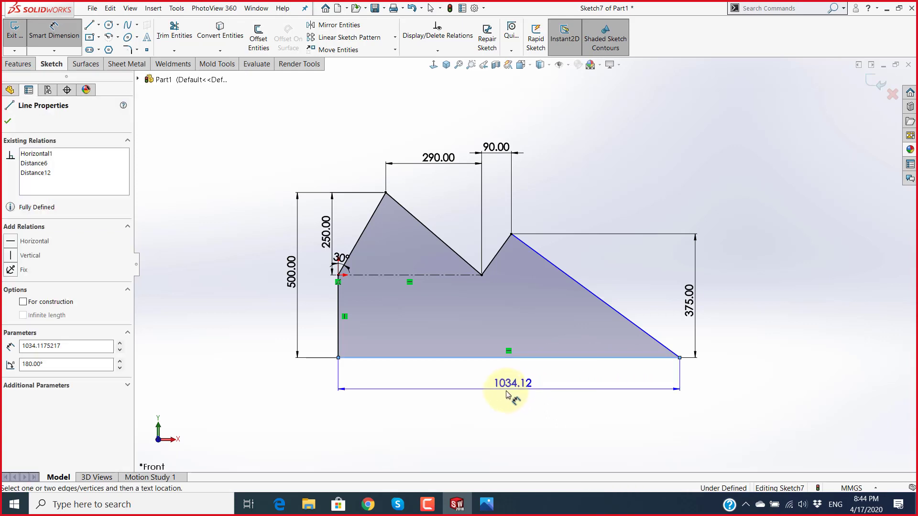
click(504, 394)
text(900)
key(Return)
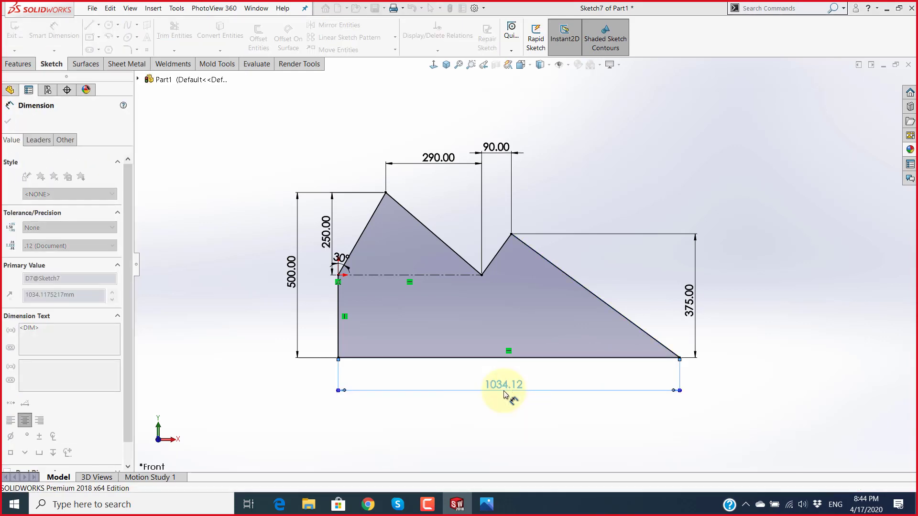
key(Escape)
scroll(492, 287, down, 1)
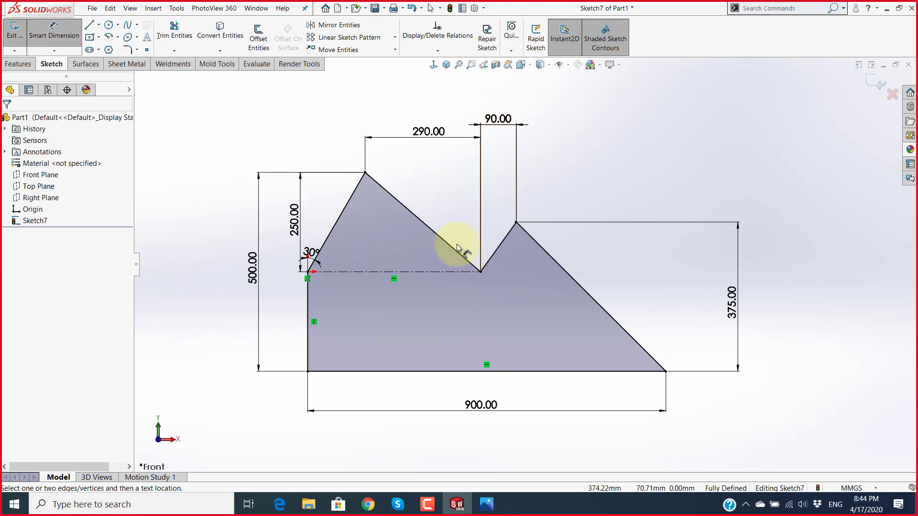
scroll(539, 291, up, 2)
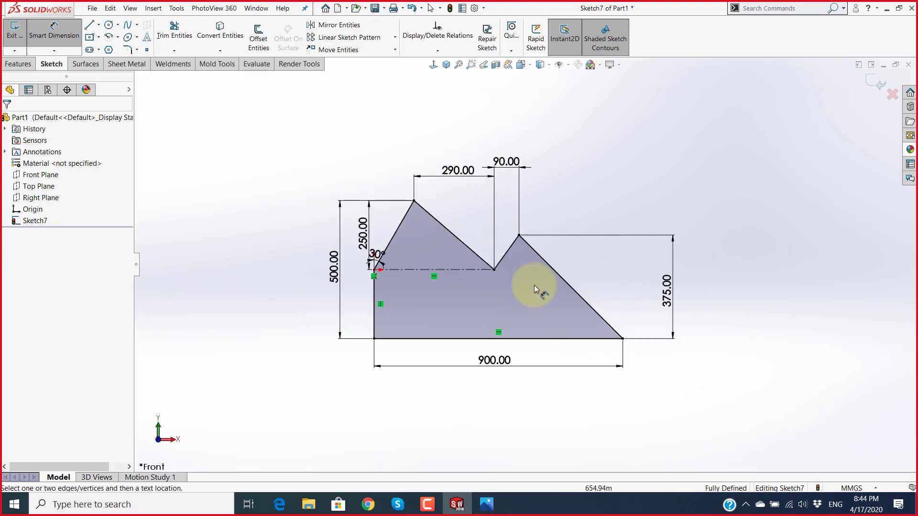
scroll(507, 239, down, 2)
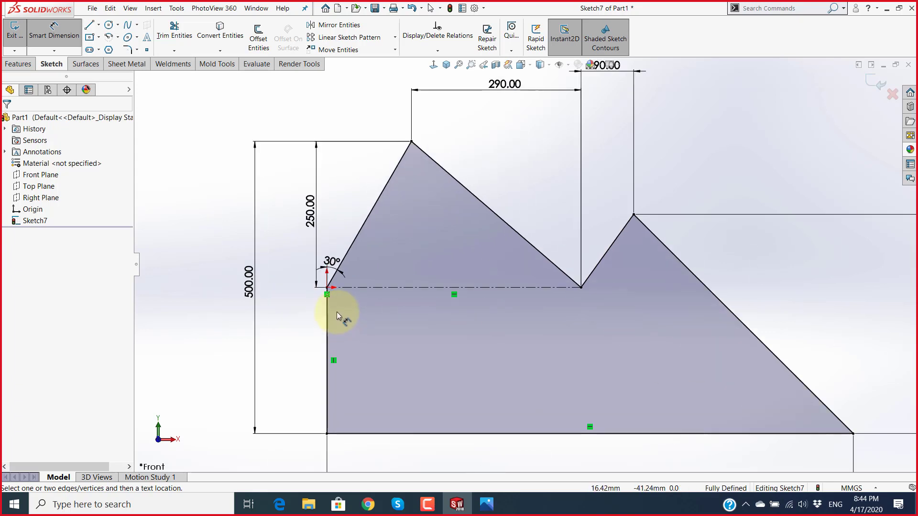
Step: Move the 30° and 250 dimension labels clear of the geometry
drag(392, 262, 404, 224)
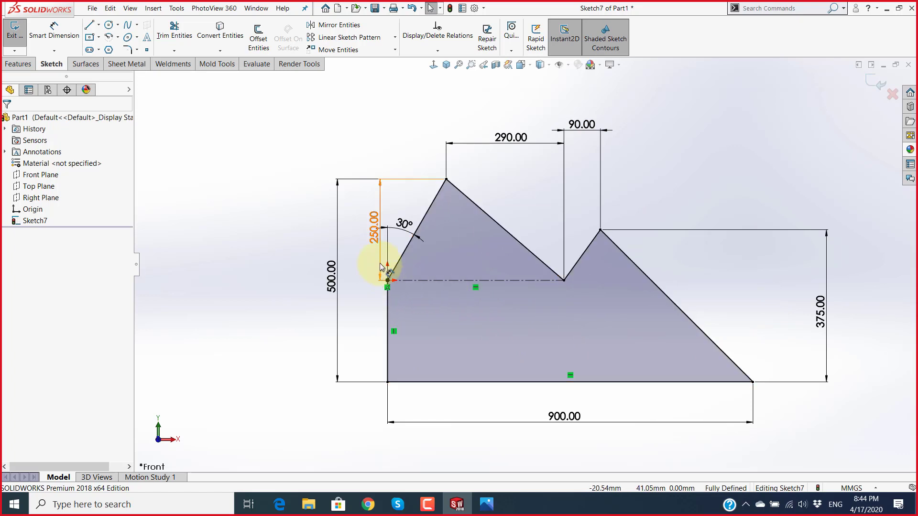
drag(380, 259, 364, 270)
click(366, 337)
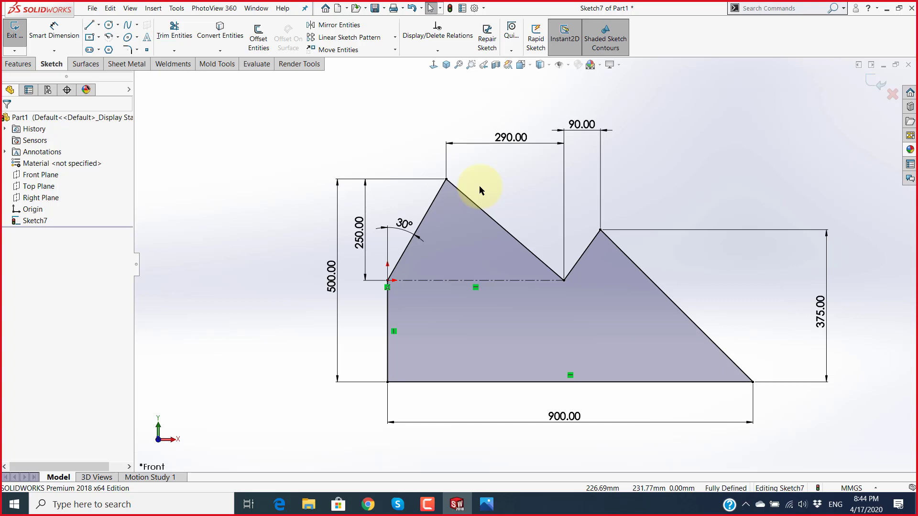
scroll(540, 230, up, 2)
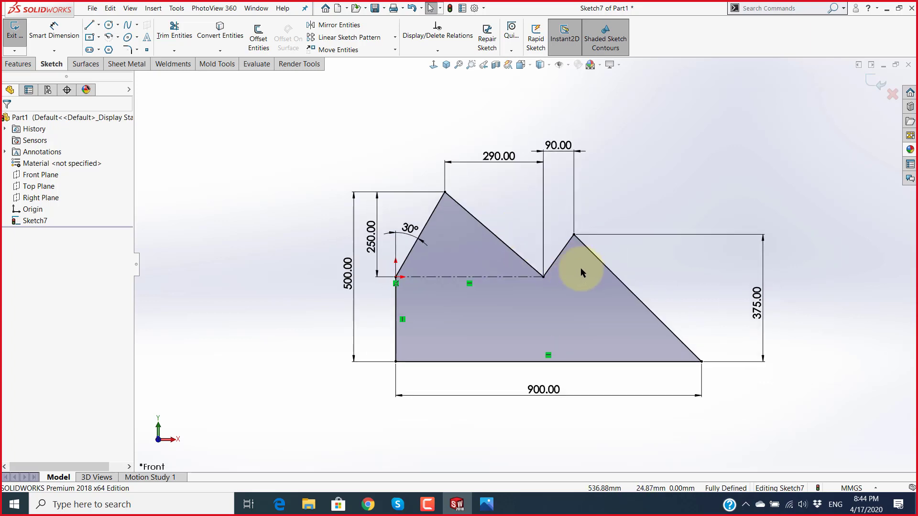
key(alt+Tab)
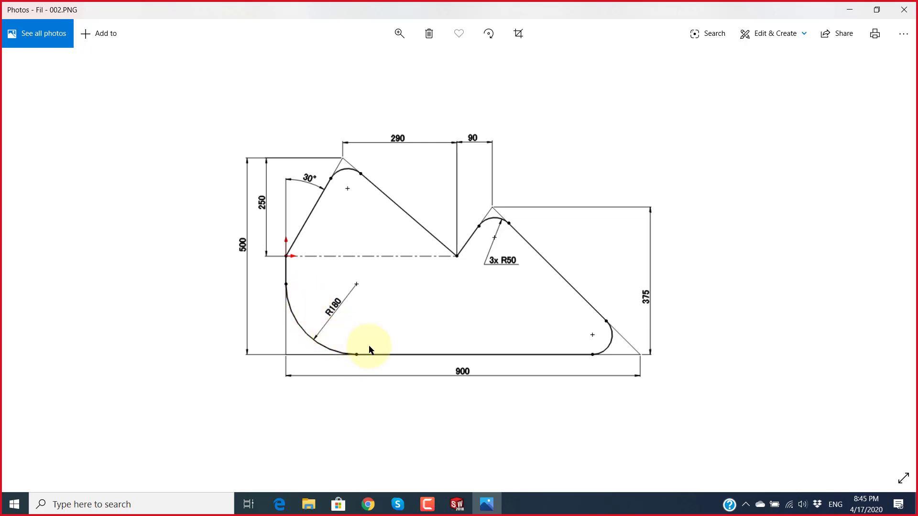
key(alt+Tab)
click(127, 49)
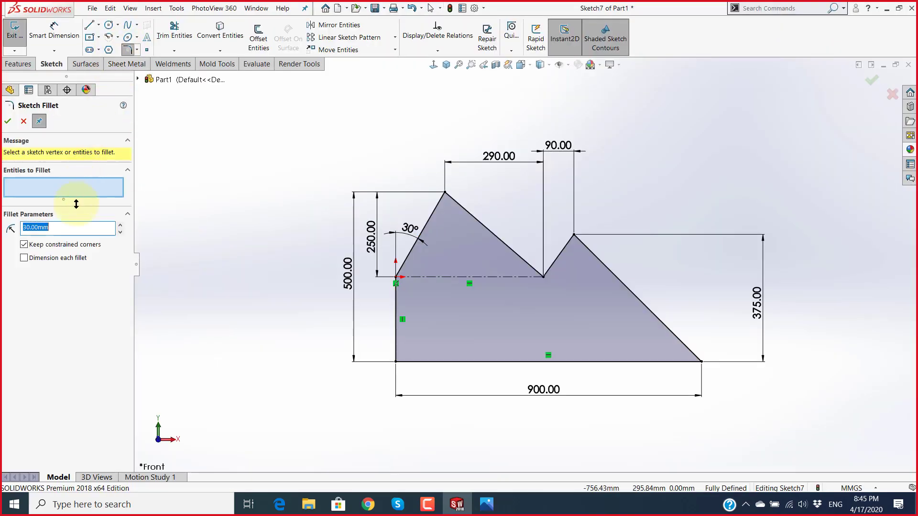
Step: Fillet the bottom-left corner with radius 180 and check the reference drawing
text(18)
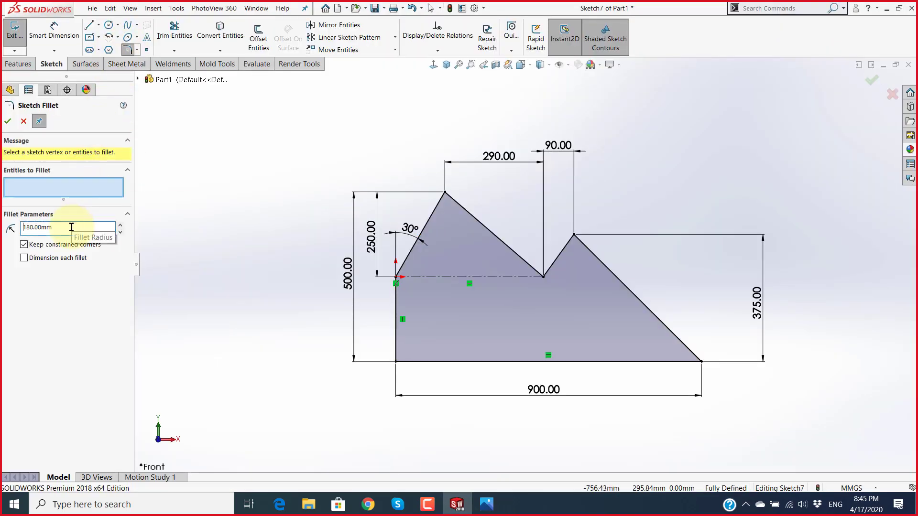
click(395, 361)
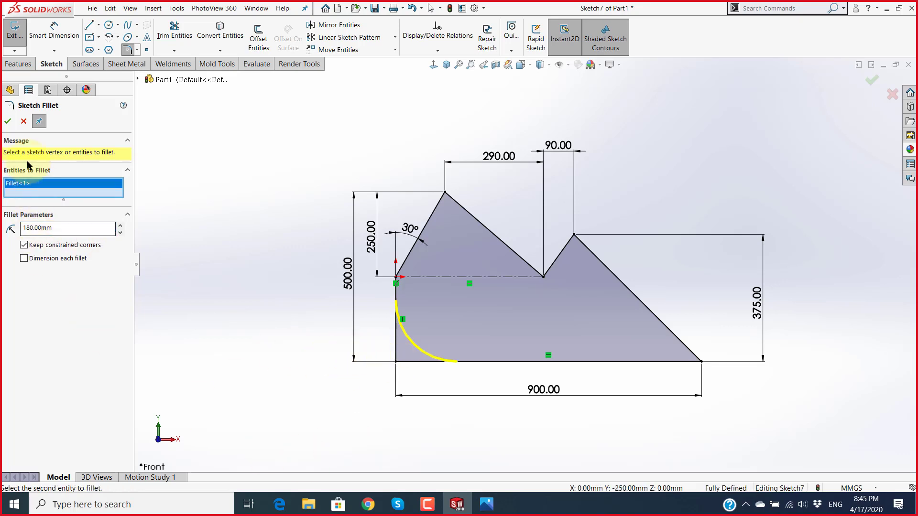
click(8, 121)
key(alt+Tab)
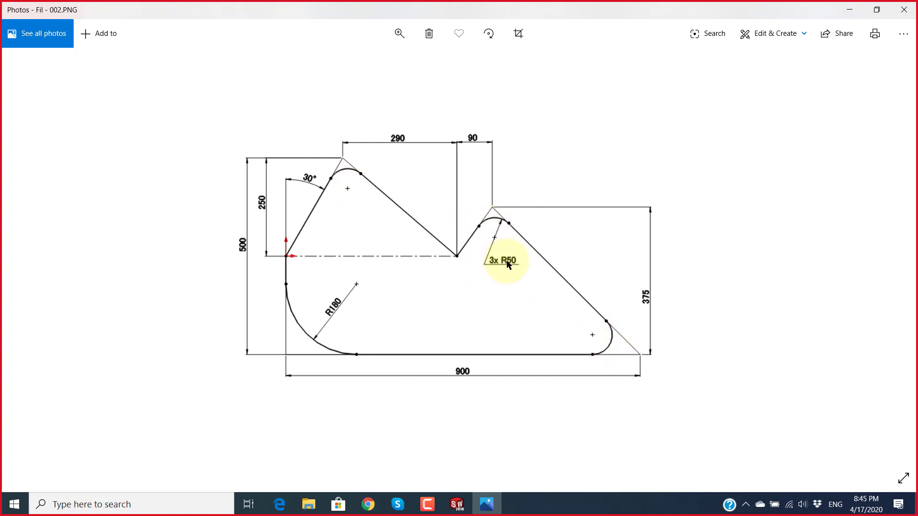
key(alt+Tab)
Step: Apply R50 fillets to the top apex, bottom-right corner and right peak
double_click(70, 230)
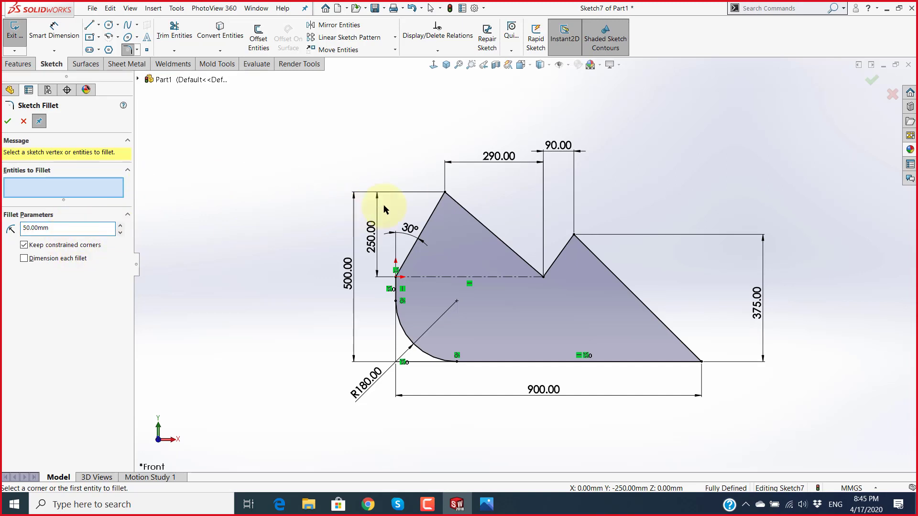
click(446, 194)
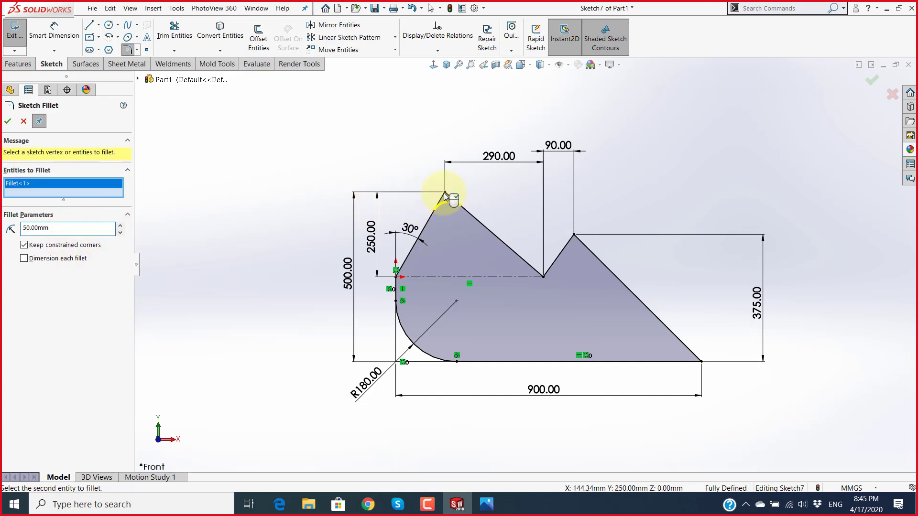
click(701, 362)
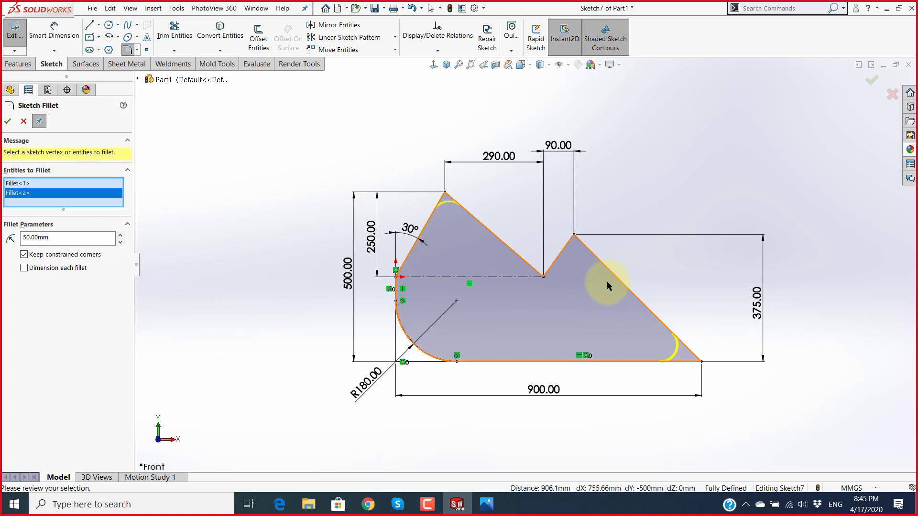
click(575, 235)
click(6, 122)
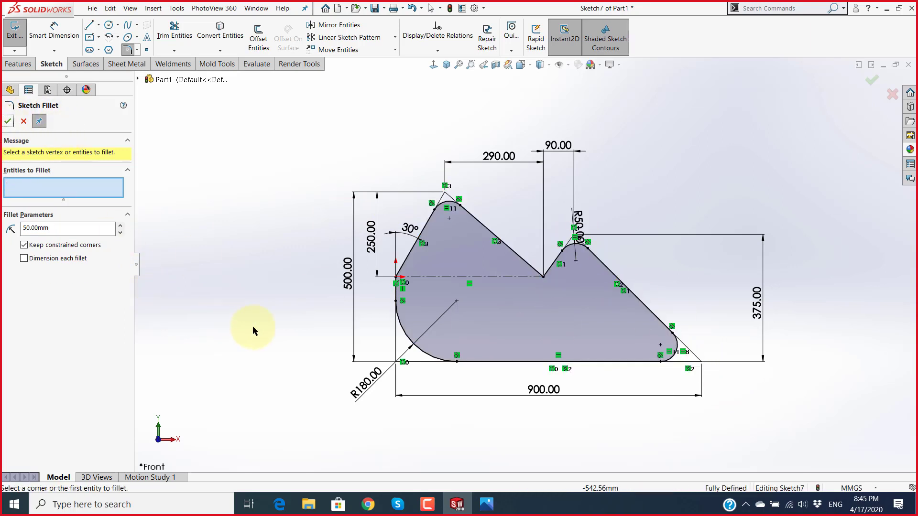
click(6, 122)
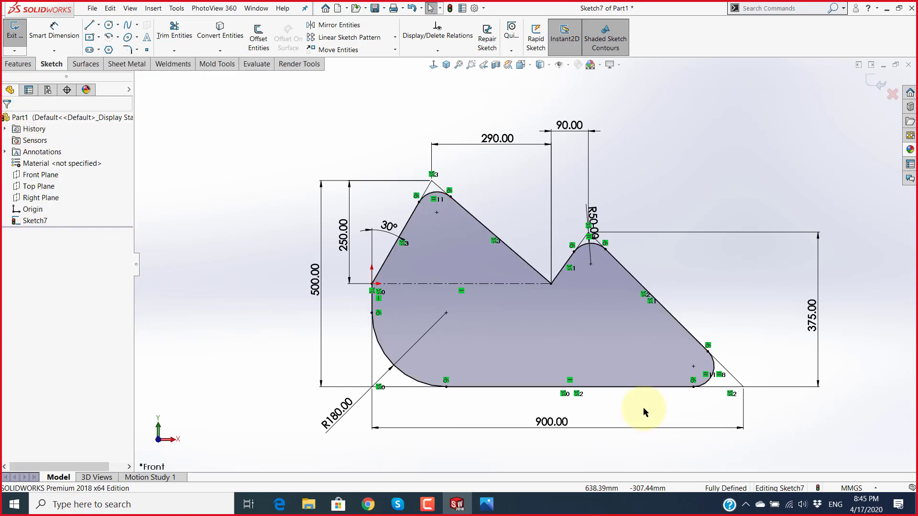
scroll(651, 369, down, 1)
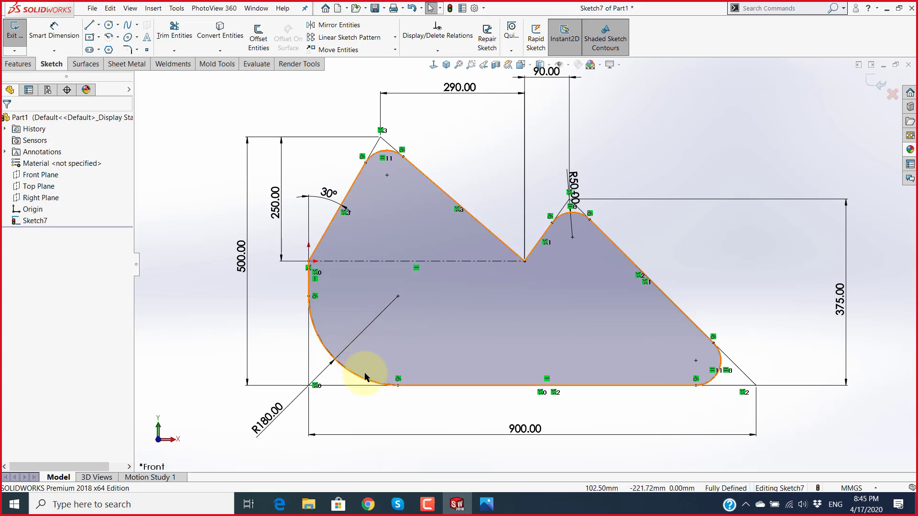
scroll(416, 389, up, 2)
scroll(636, 287, up, 2)
scroll(318, 133, down, 2)
scroll(497, 191, down, 2)
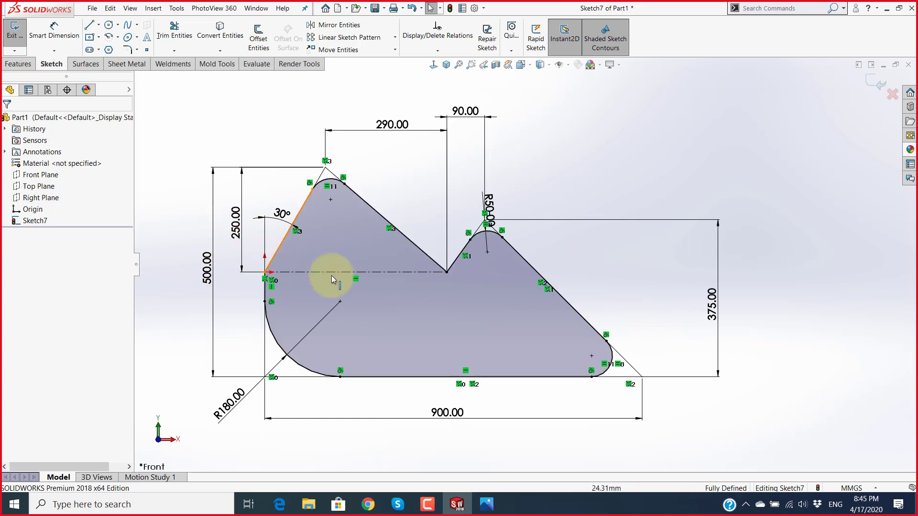
scroll(378, 274, up, 3)
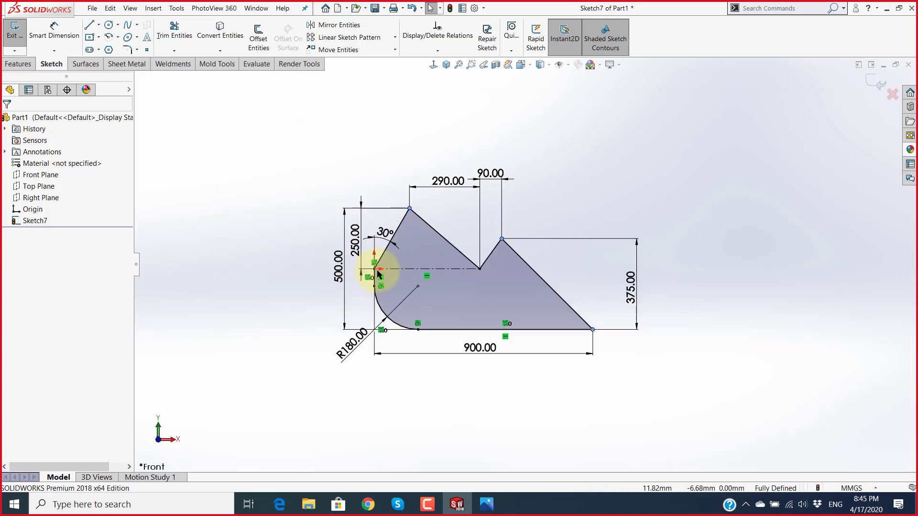
Step: Delete the 900.00 bottom-length dimension, then select the right diagonal edge
click(417, 276)
click(282, 351)
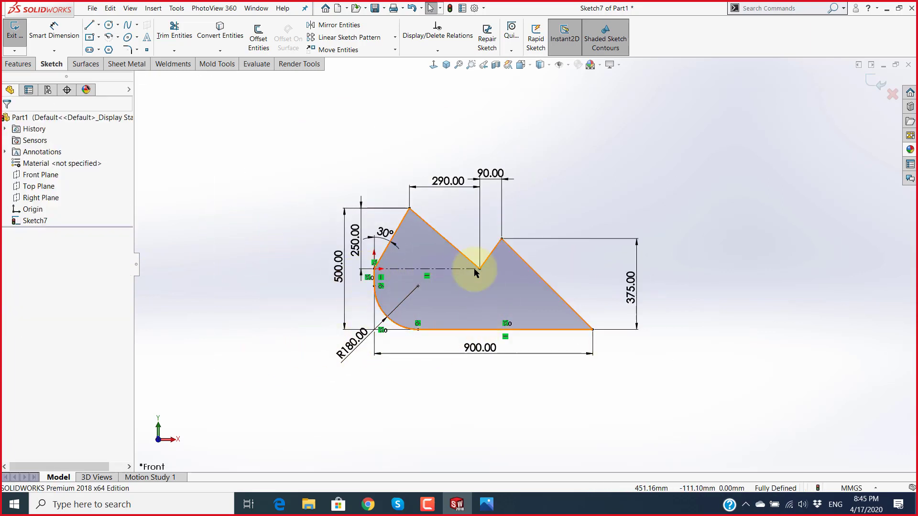
scroll(473, 266, down, 2)
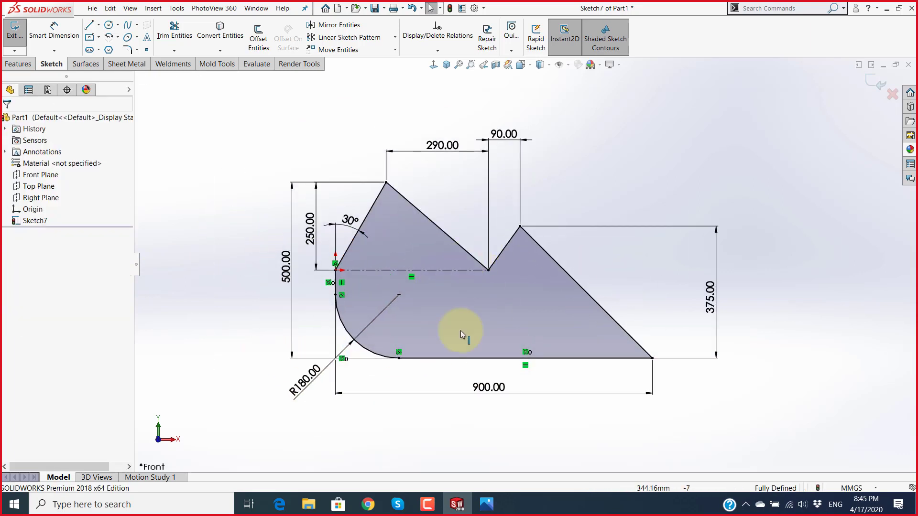
click(572, 398)
key(Delete)
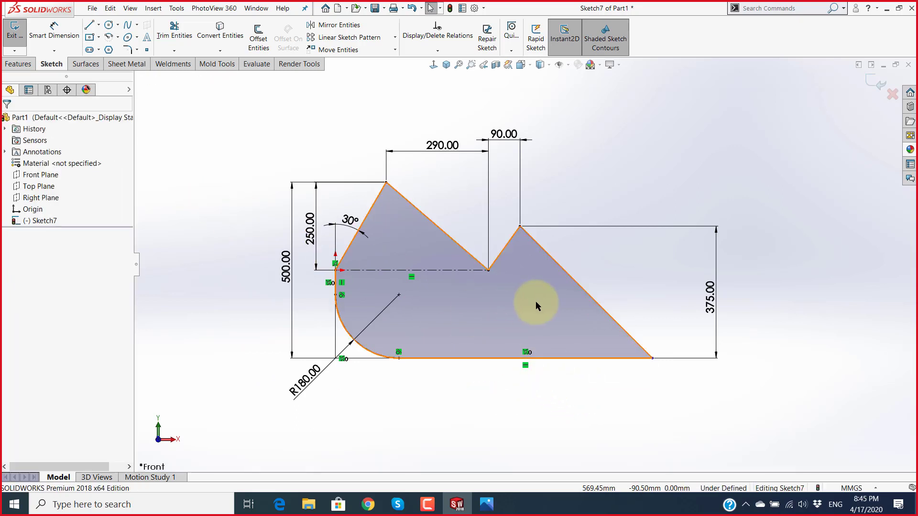
scroll(537, 303, down, 2)
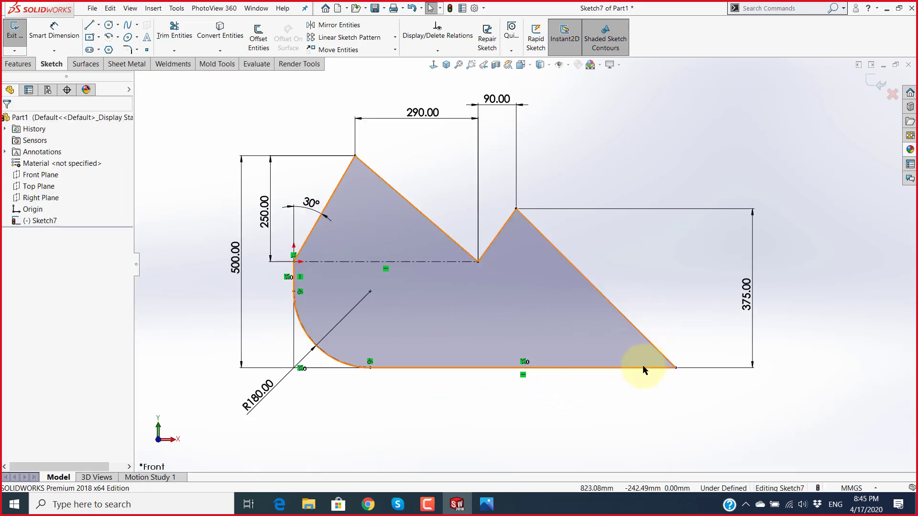
click(659, 352)
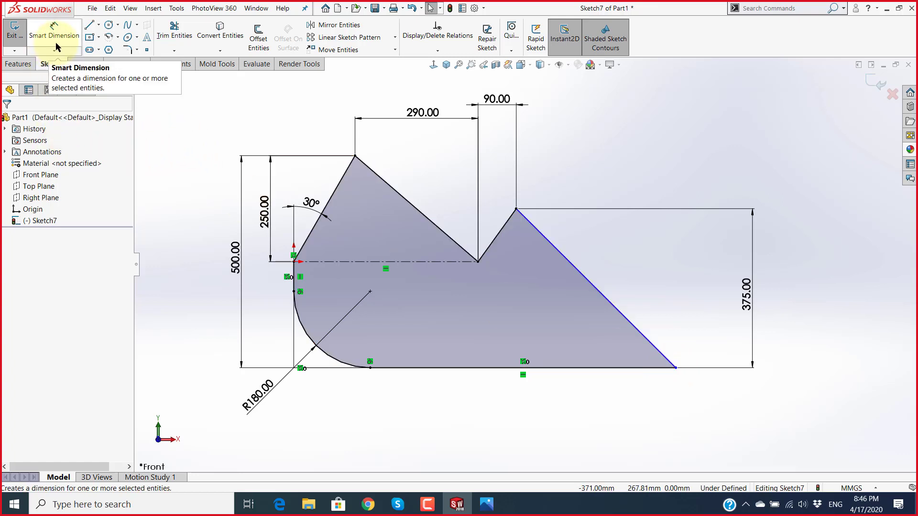
Step: Re-apply 50 mm fillets to the top peak, middle peak and bottom-right corner
click(127, 49)
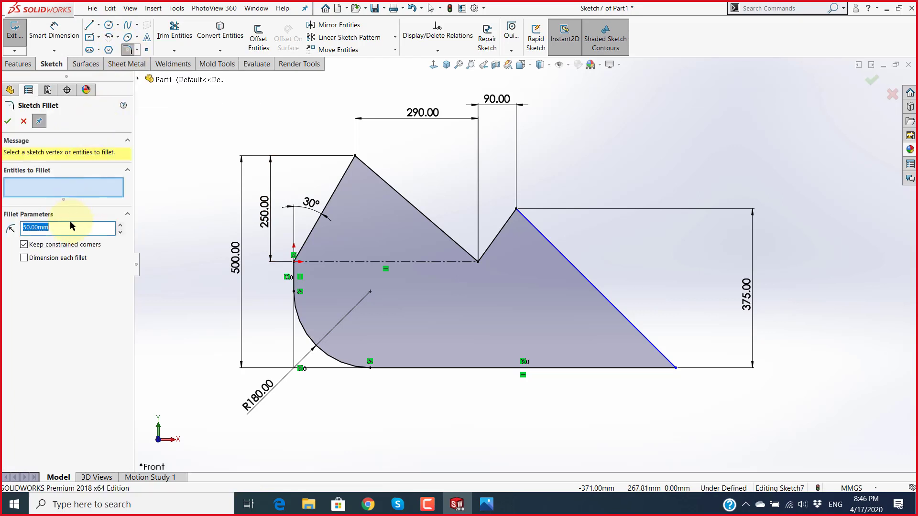
click(355, 156)
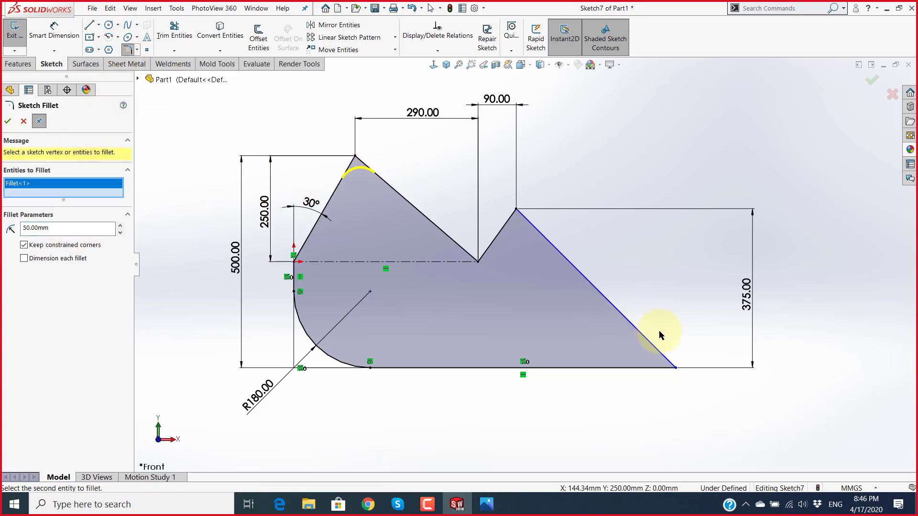
click(675, 368)
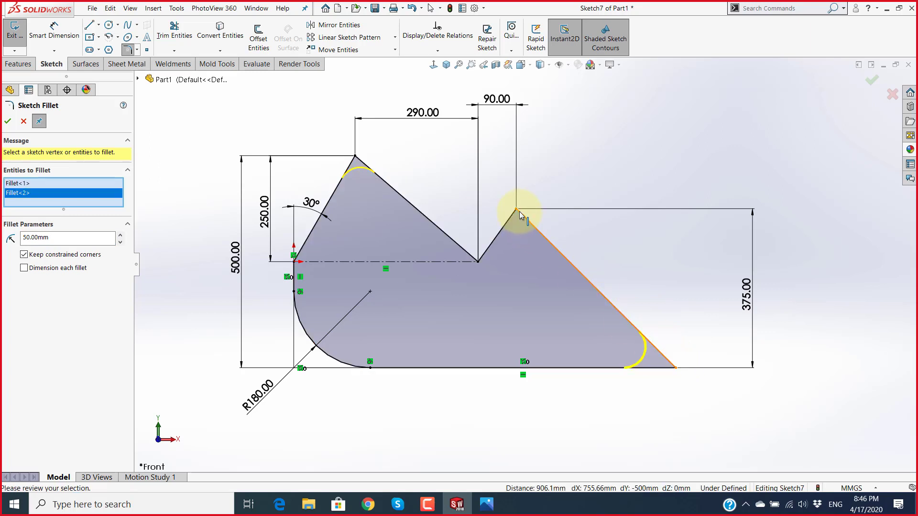
click(520, 215)
click(7, 120)
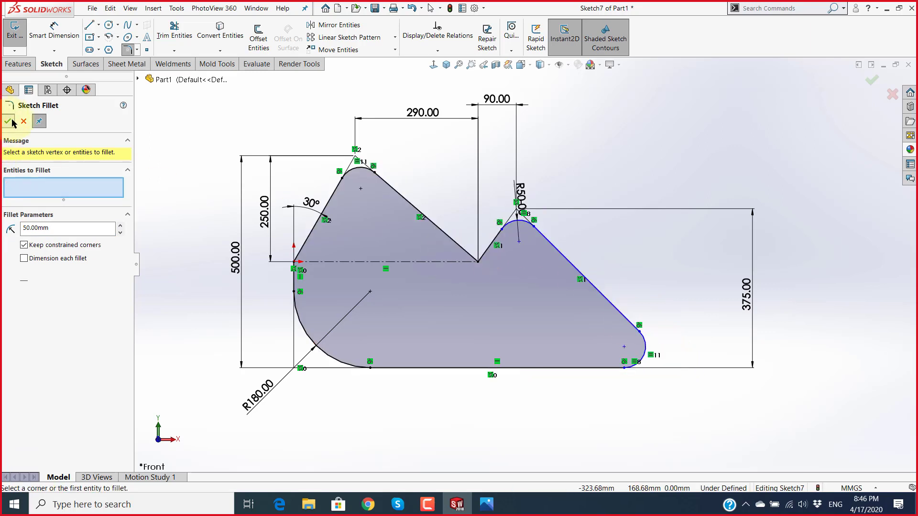
key(z)
scroll(495, 243, down, 2)
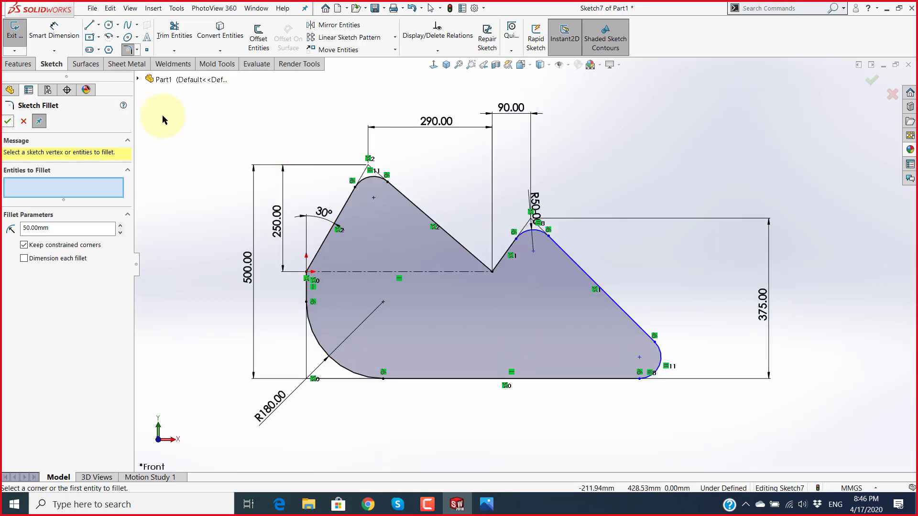
click(25, 122)
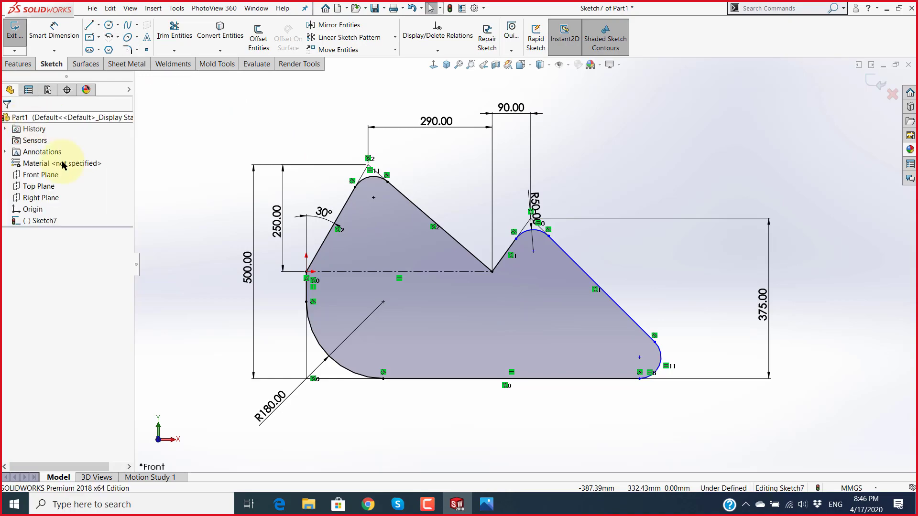
click(485, 506)
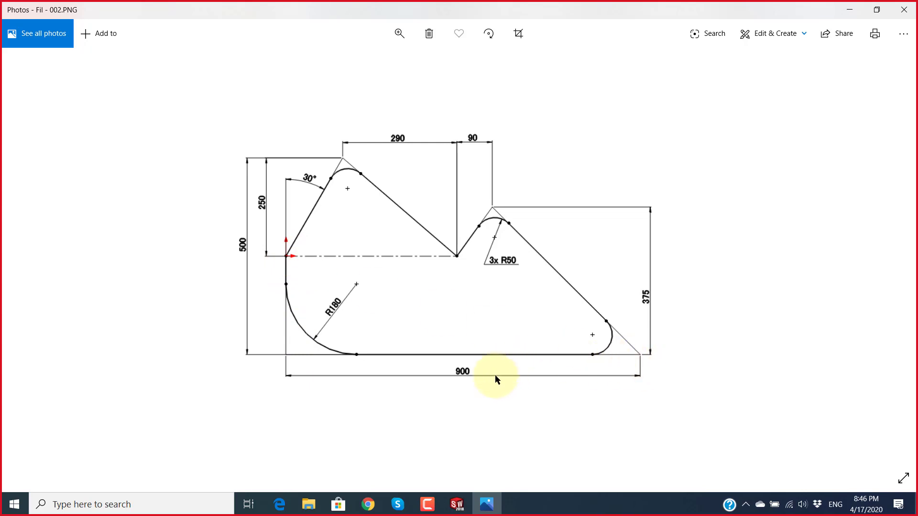
Step: Switch from the Fil-002 reference image back to the SOLIDWORKS sketch
key(alt+Tab)
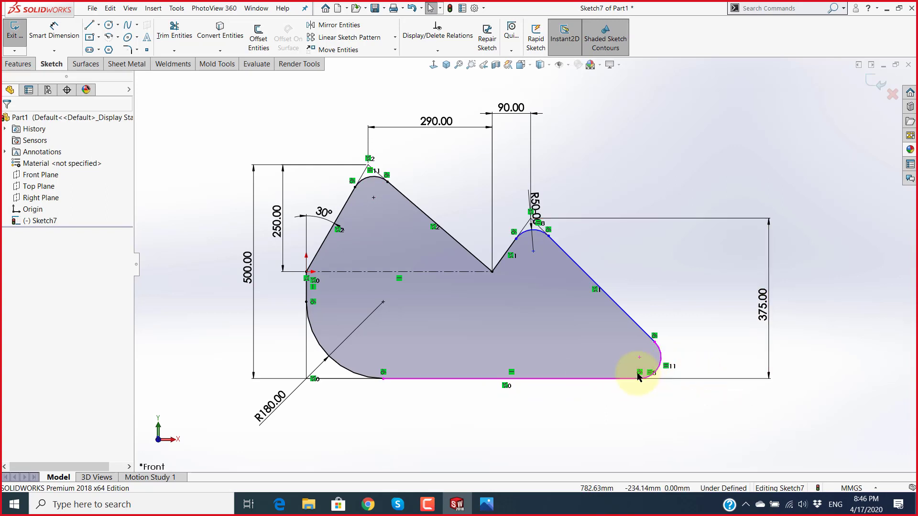
Step: Check the origin point's relations, then undo the three R50 corner fillets
scroll(641, 375, down, 3)
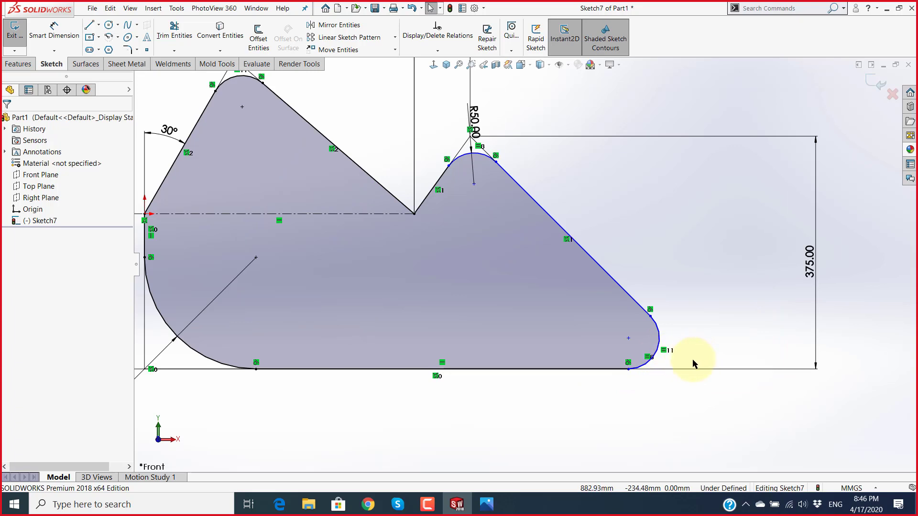
scroll(694, 368, up, 2)
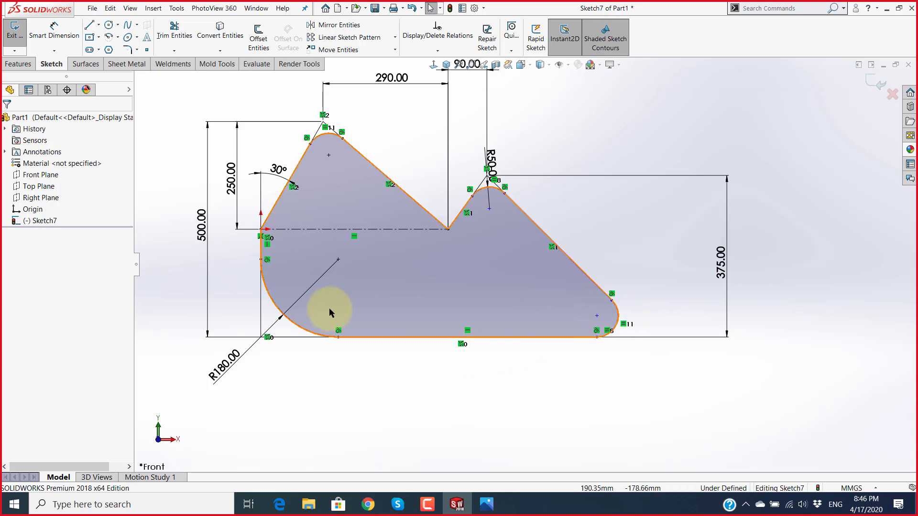
click(262, 231)
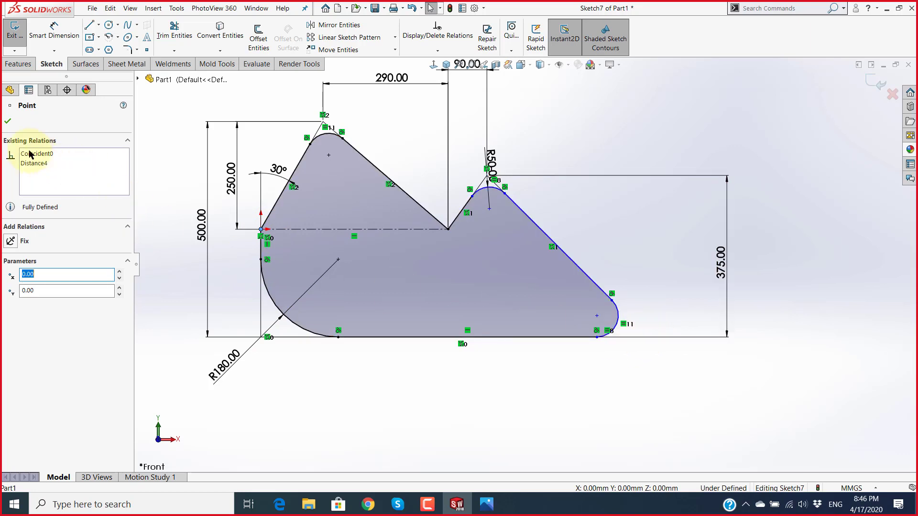
click(9, 123)
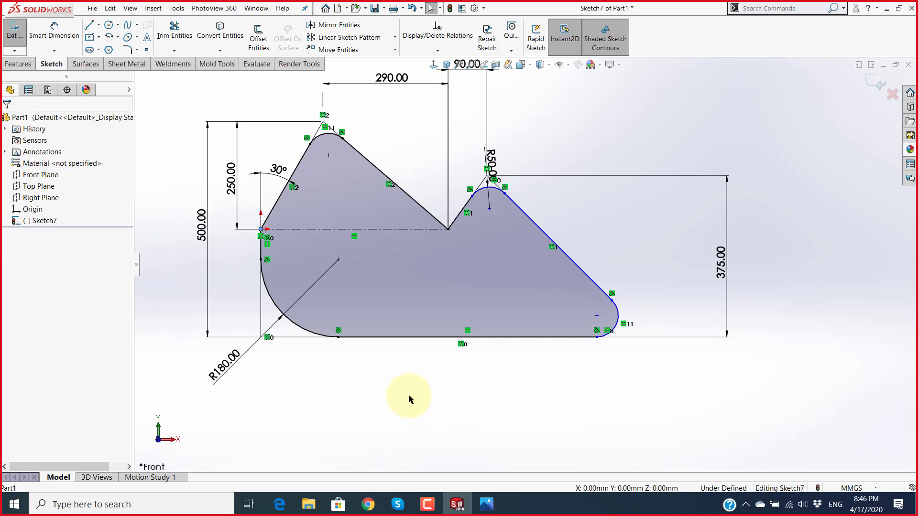
key(ctrl+z)
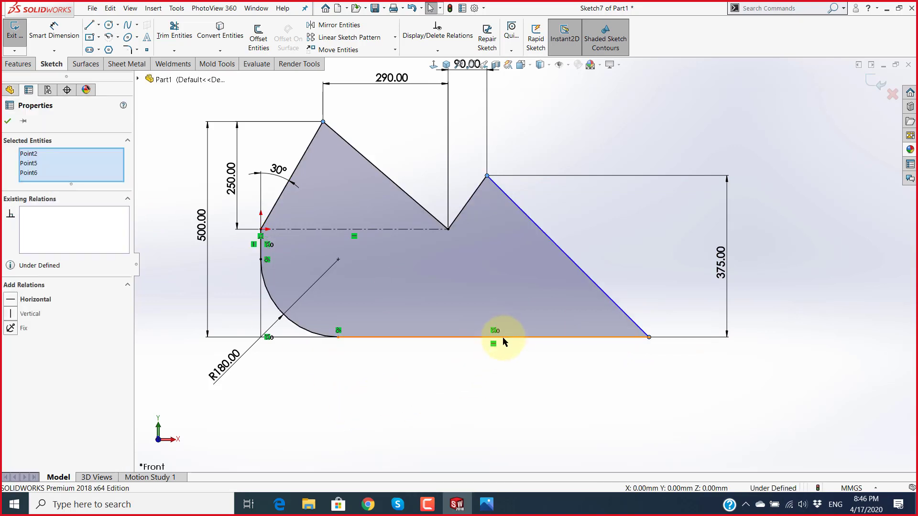
Step: Dimension the left point to the bottom-right corner as 900, fully defining Sketch7
click(484, 380)
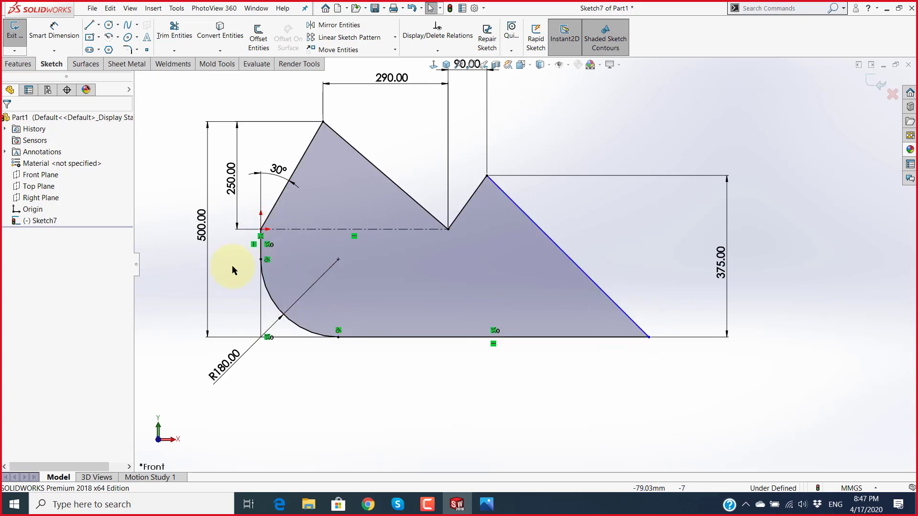
click(617, 319)
click(54, 30)
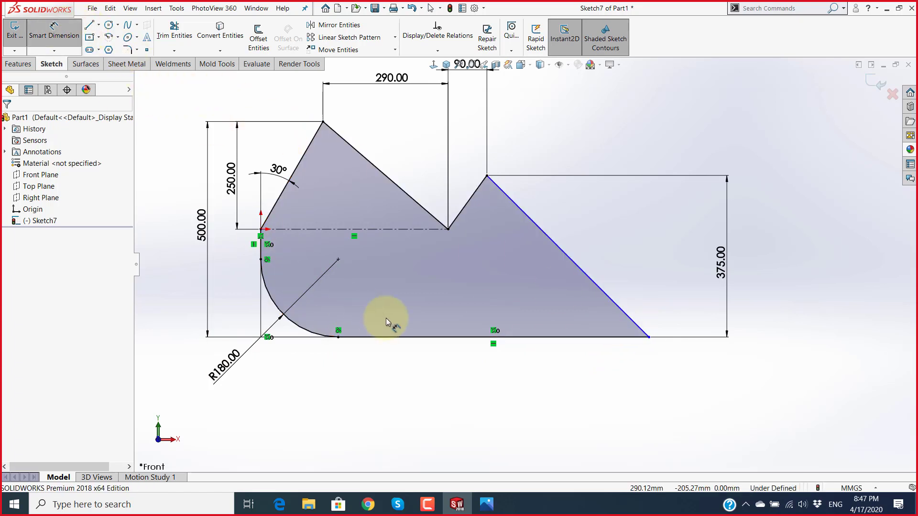
click(261, 229)
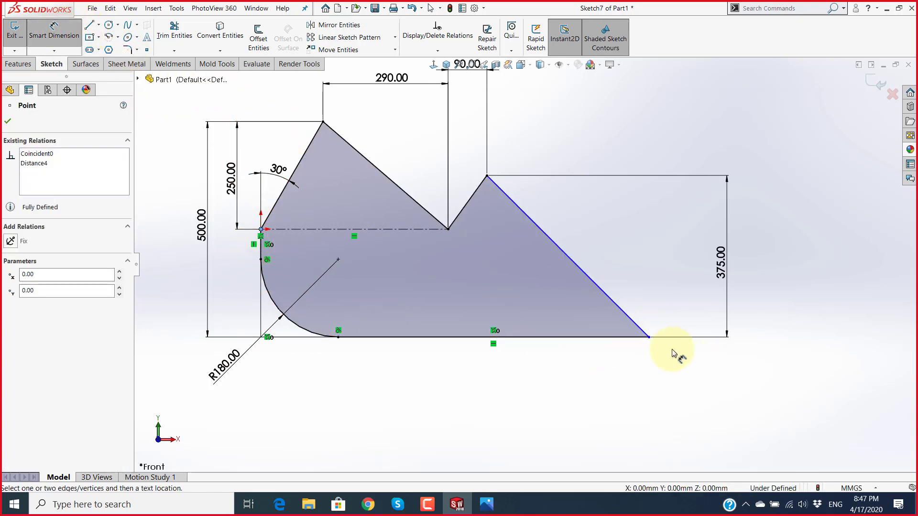
click(649, 337)
click(452, 390)
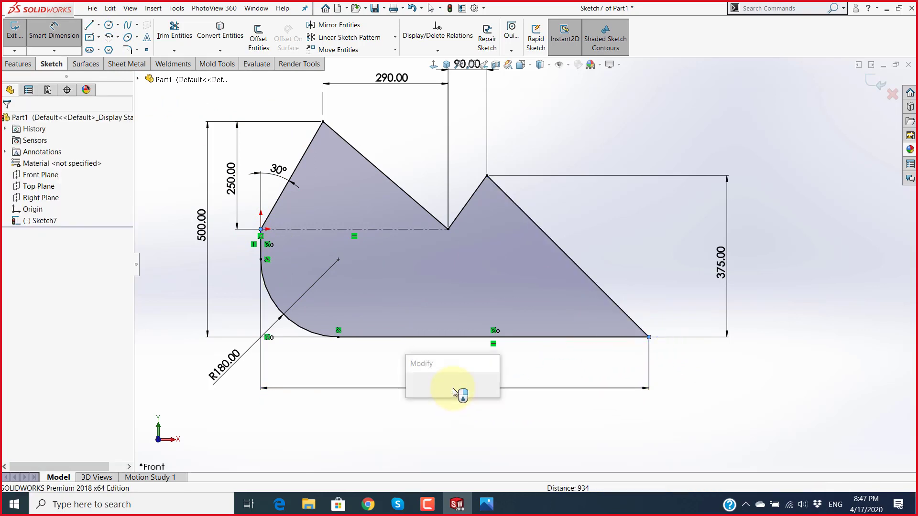
text(900)
key(Return)
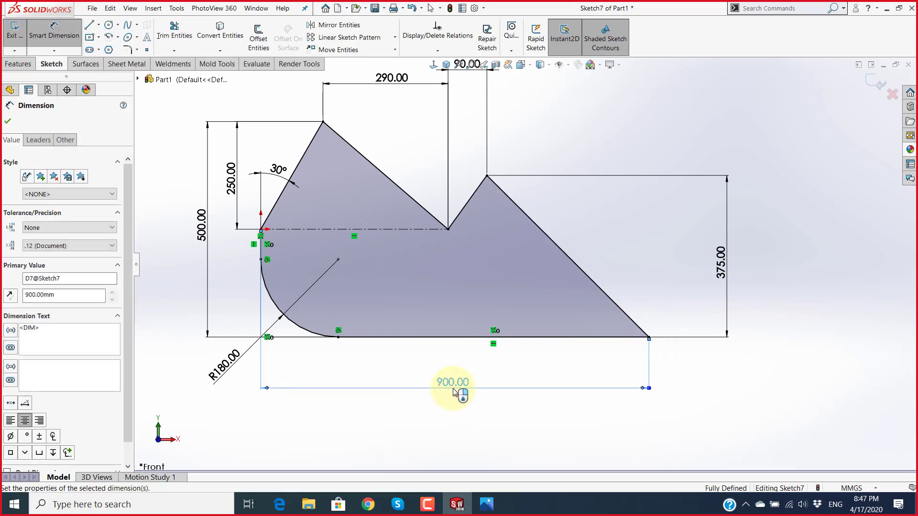
click(457, 421)
Step: Fillet the top peak, middle peak and bottom-right corner at R50, then bring up Skype
click(128, 48)
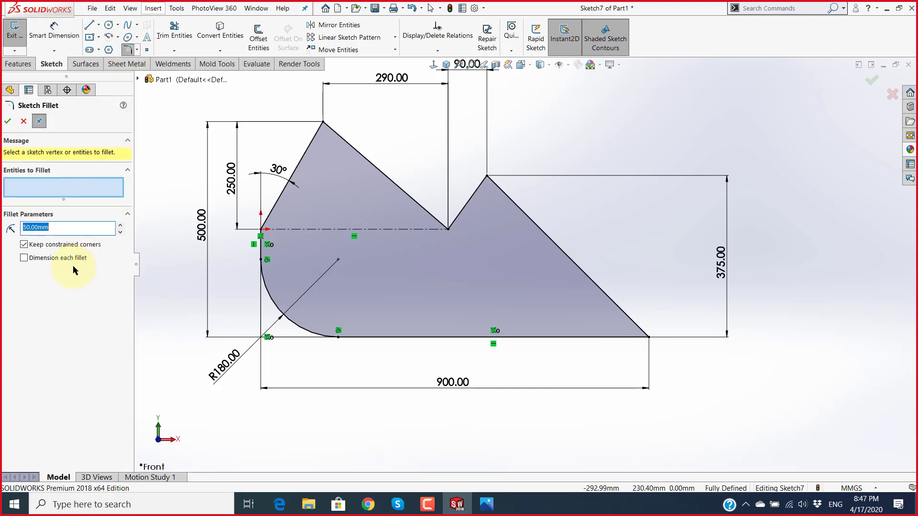
click(323, 123)
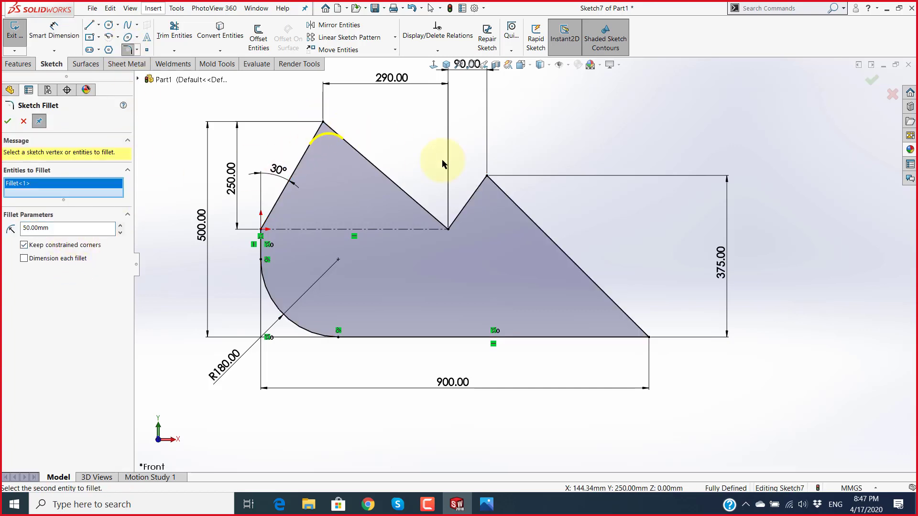
click(488, 178)
click(648, 337)
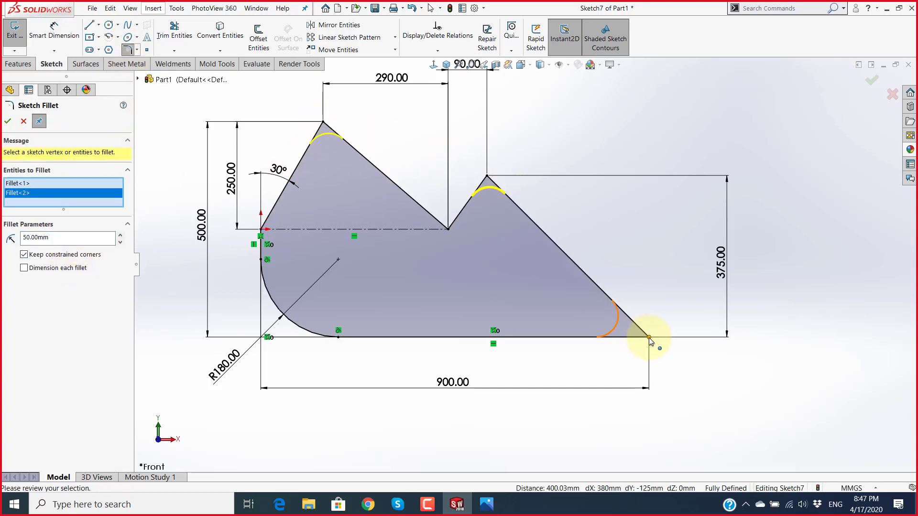
click(8, 121)
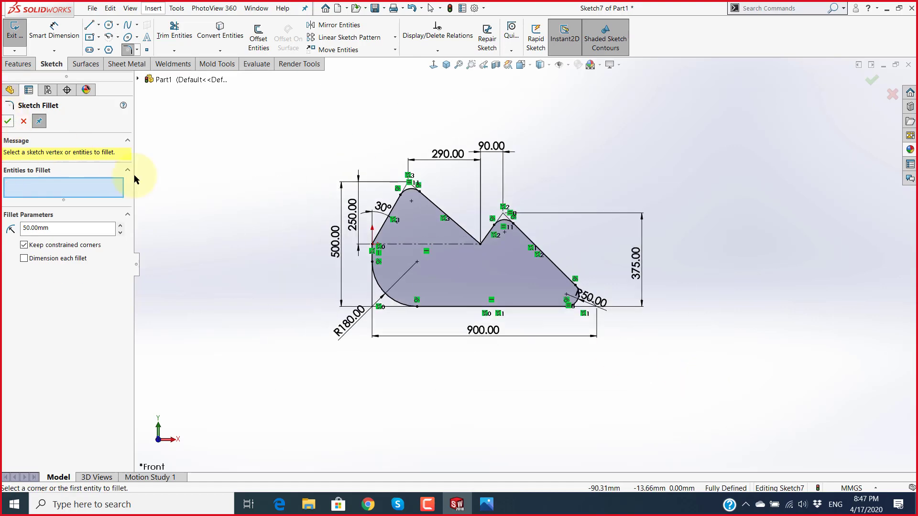
click(8, 121)
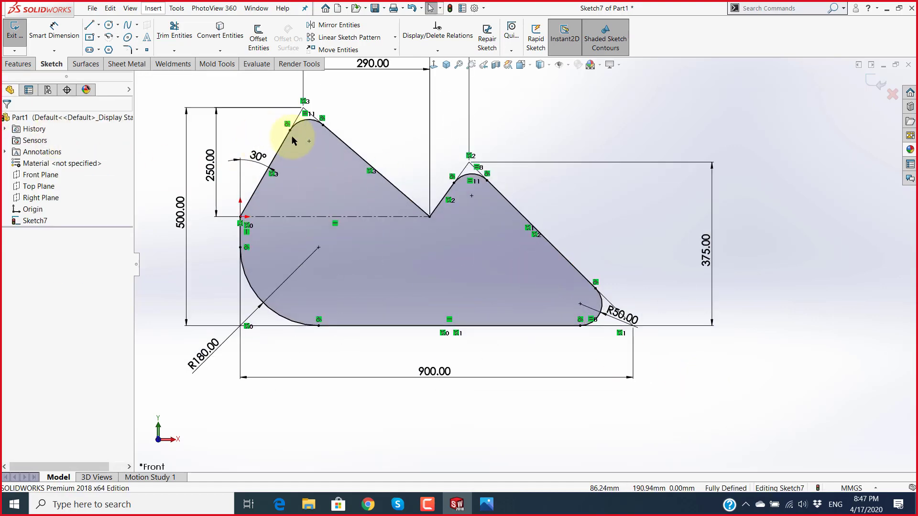
key(f)
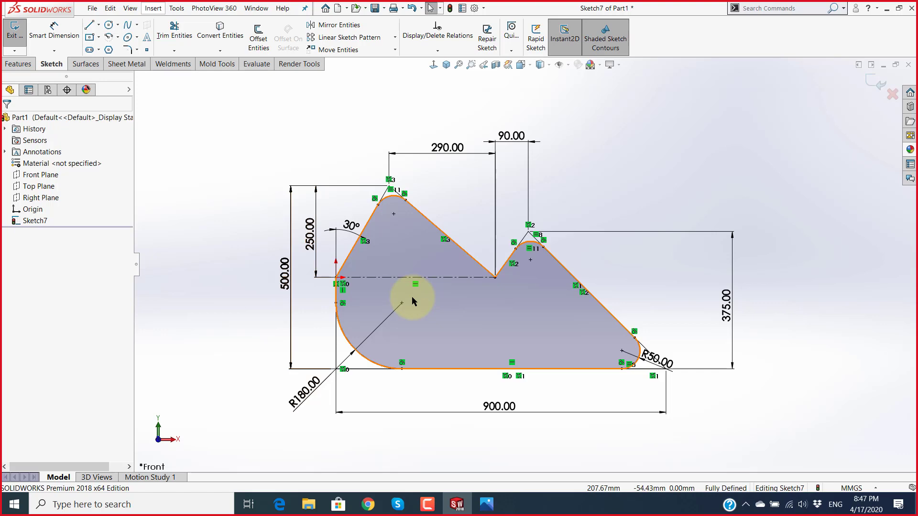
click(398, 504)
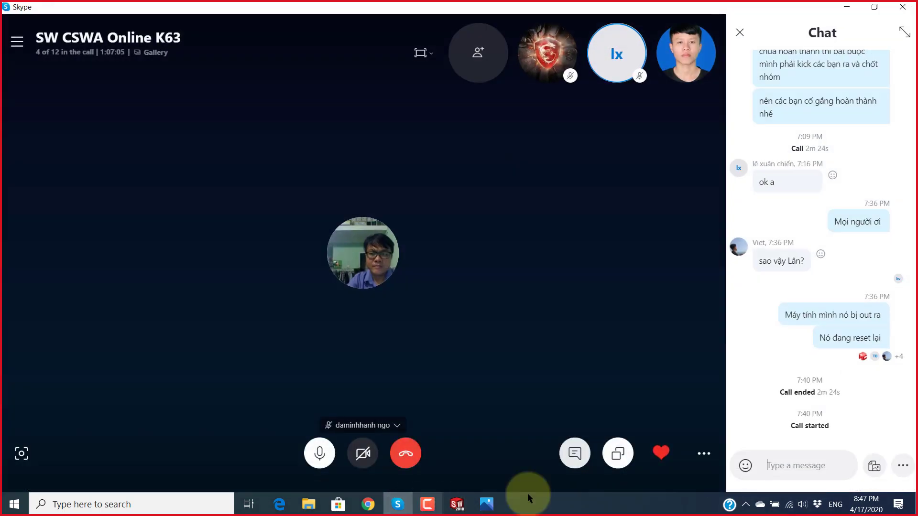
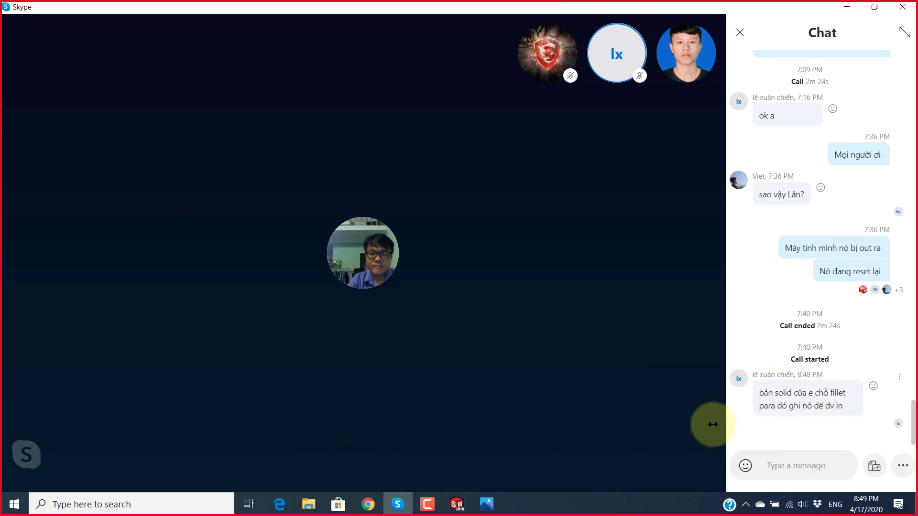
Step: Bring the SOLIDWORKS window with Part1's filleted sketch in front of the Skype call
click(457, 506)
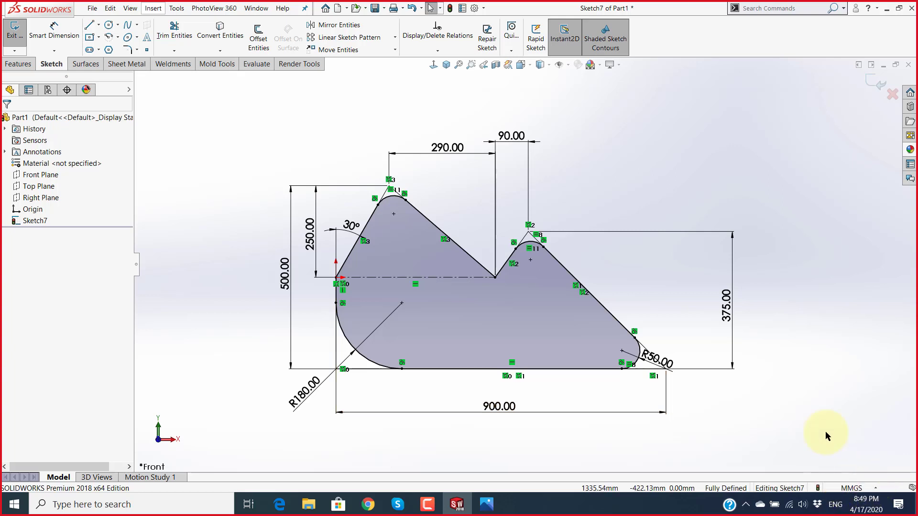
Step: Briefly magnify the screen, then switch Part1's units to IPS (inch, pound, second)
key(super+plus)
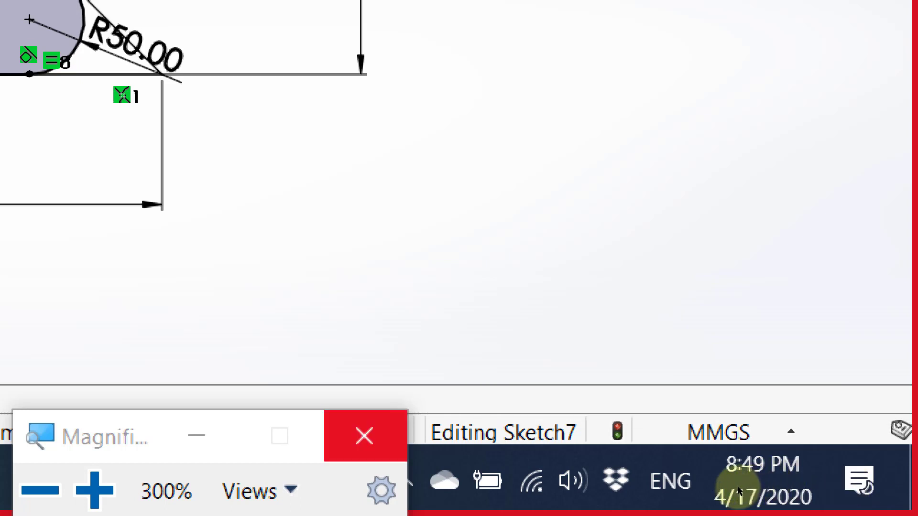
key(super+Escape)
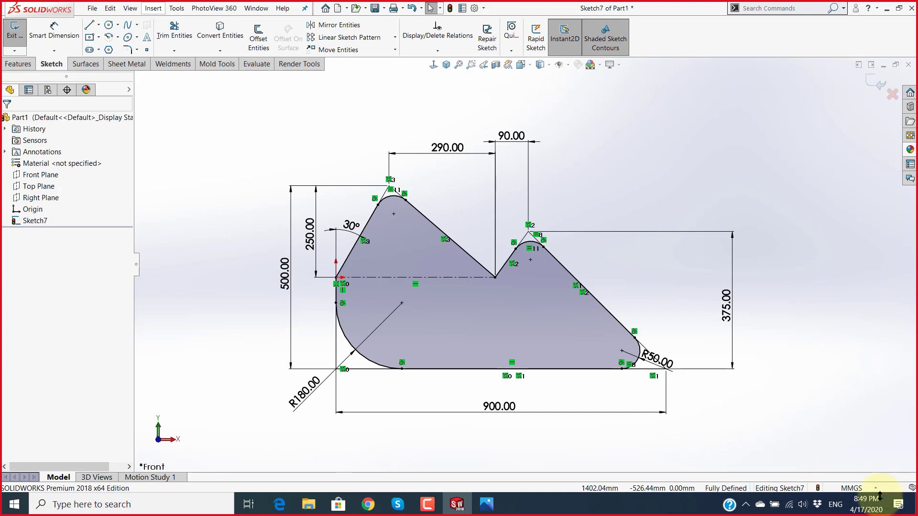
click(857, 487)
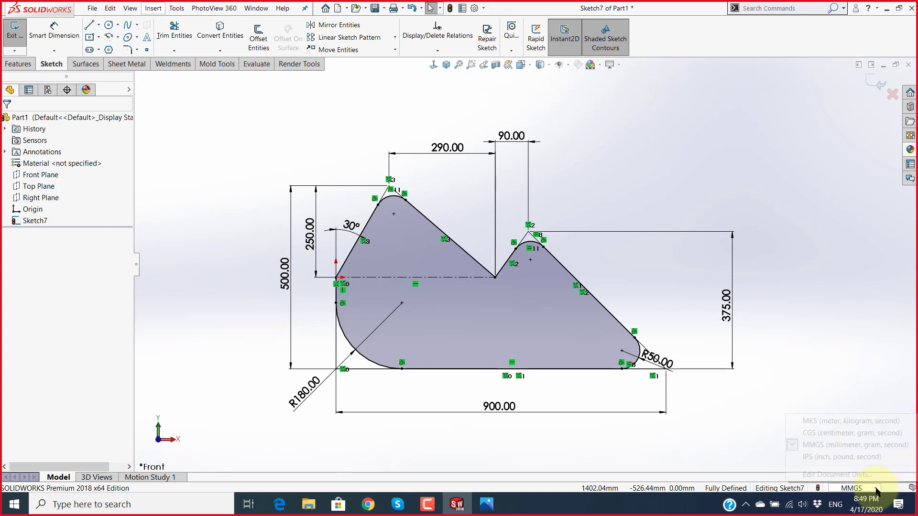
click(854, 457)
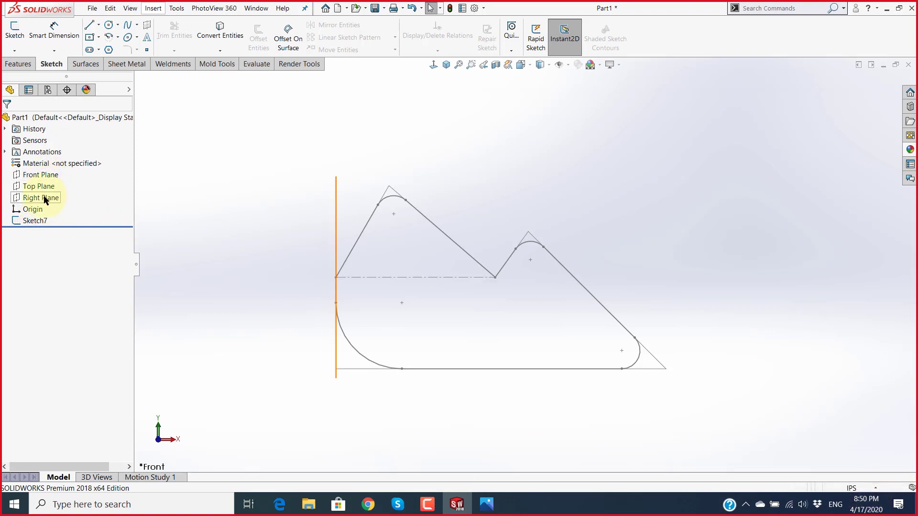
click(399, 503)
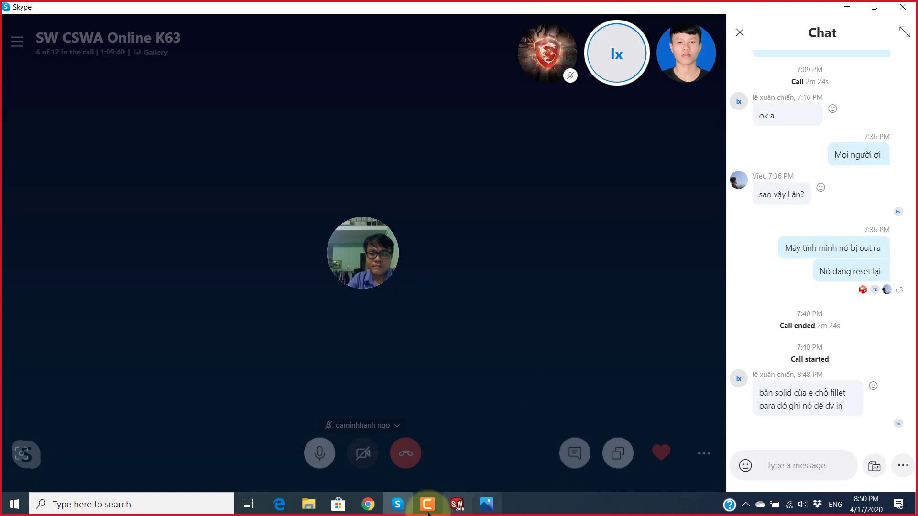
click(456, 505)
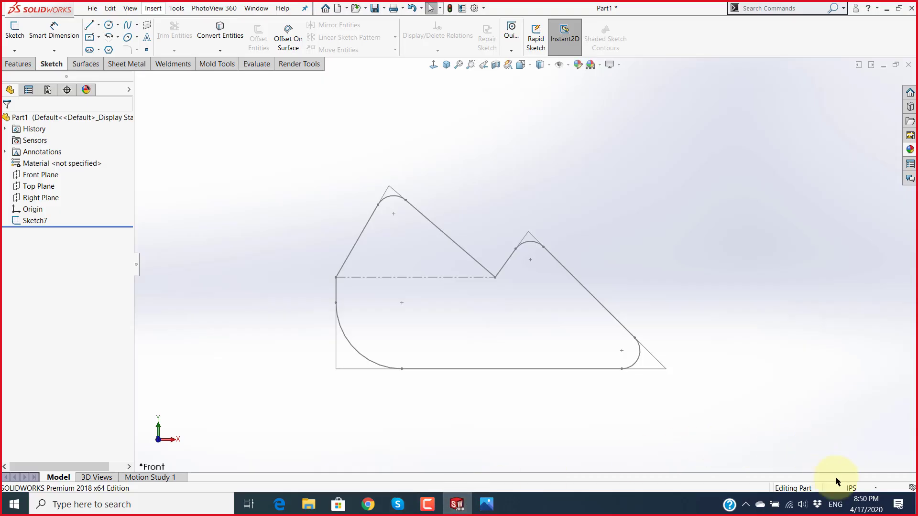
click(859, 488)
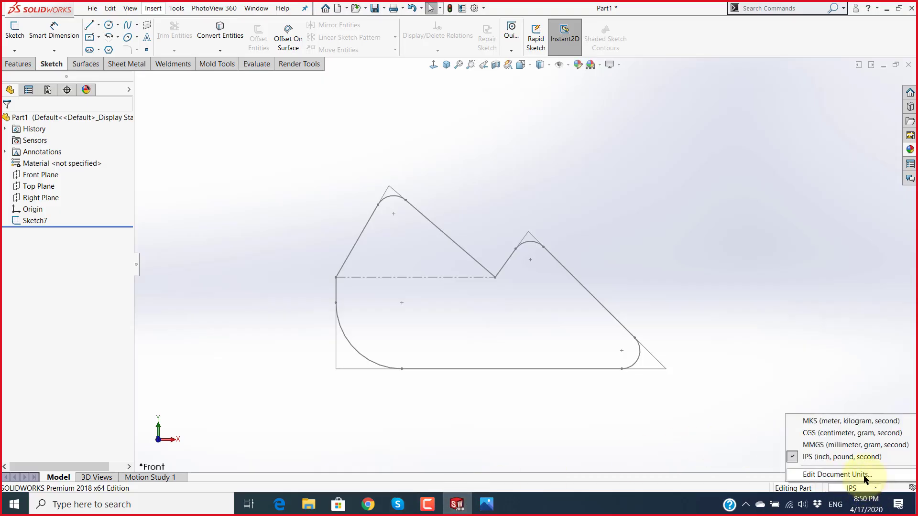
click(839, 475)
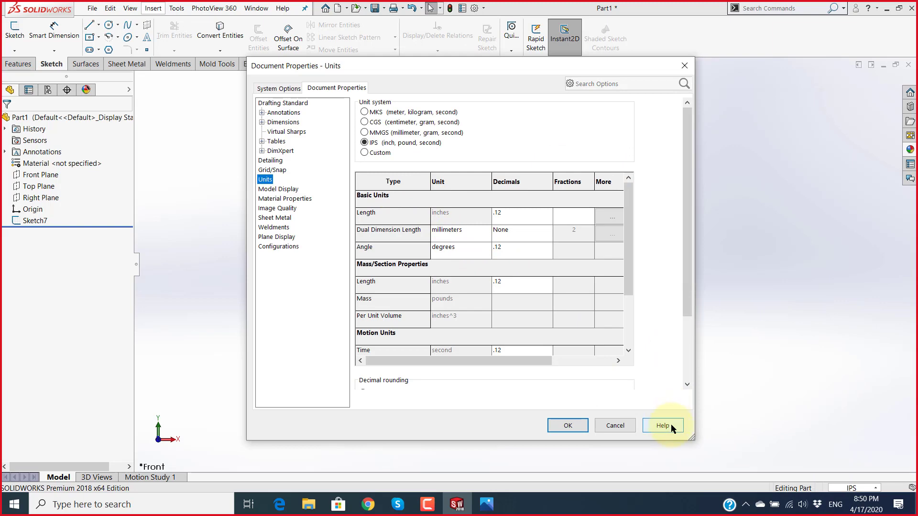
click(685, 66)
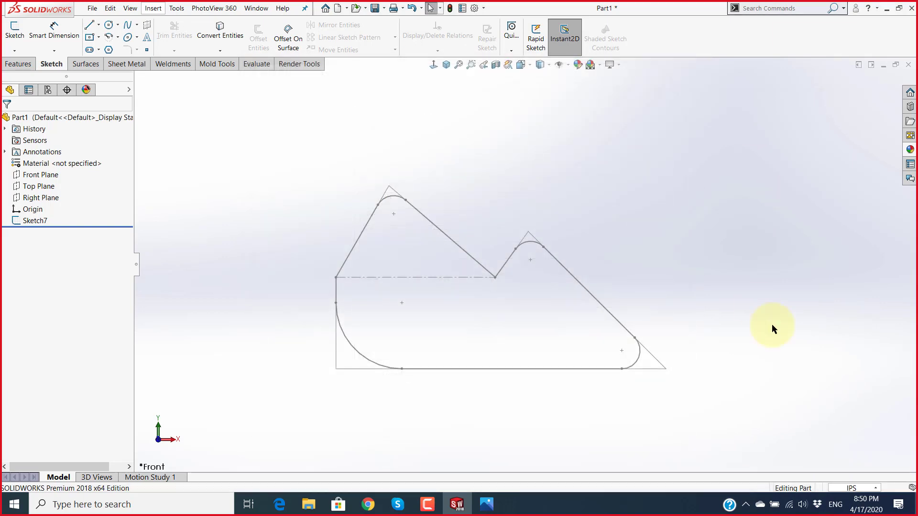
click(875, 489)
Step: Switch to MMGS units and confirm MMGS in the Document Properties units settings
click(828, 447)
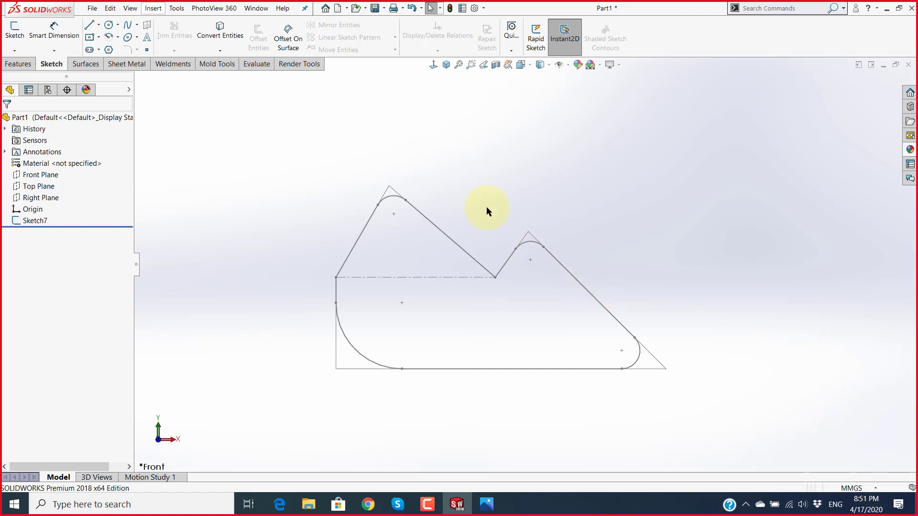
click(878, 489)
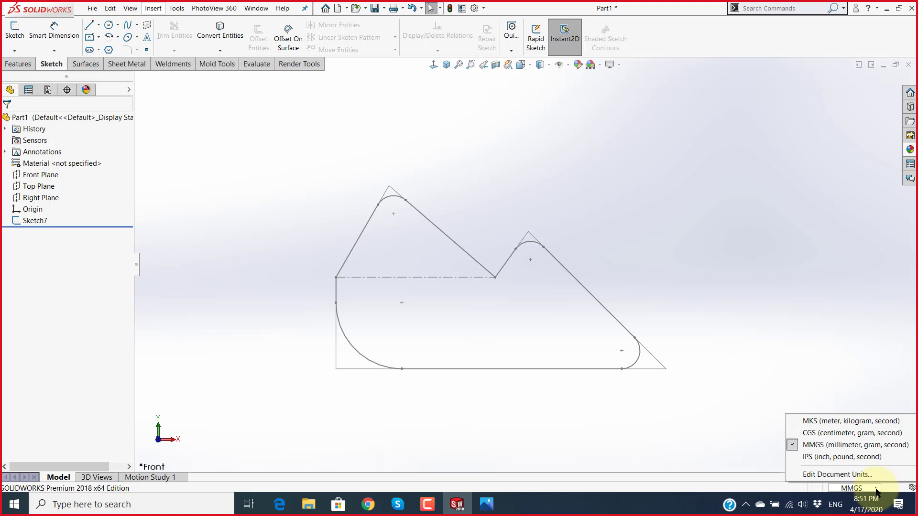
click(844, 479)
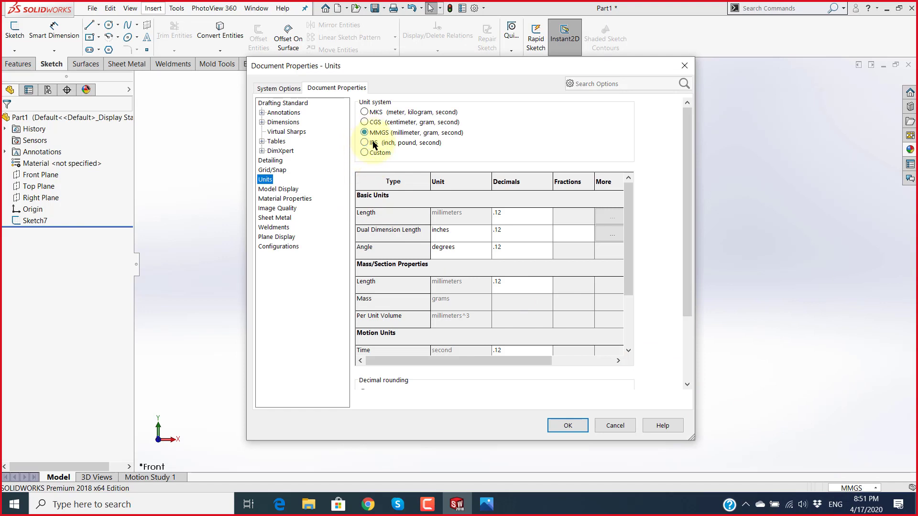
click(365, 134)
click(563, 426)
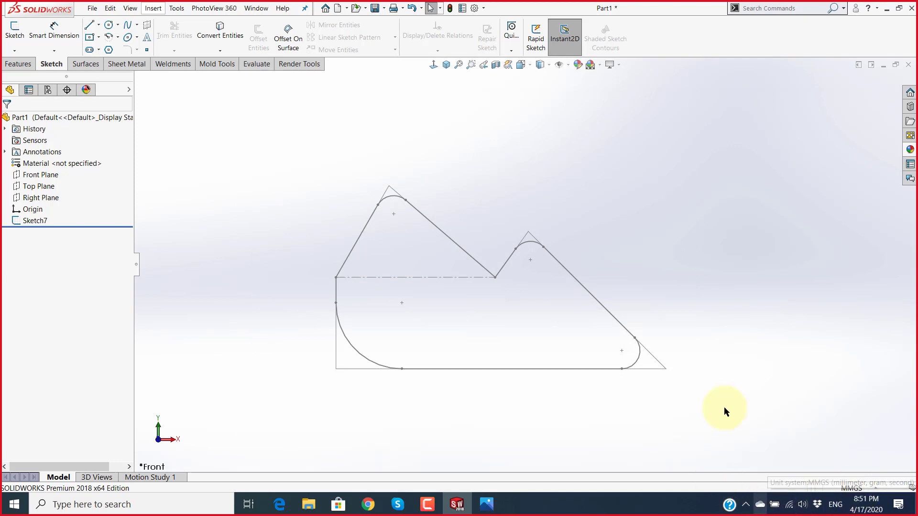
Step: Close Part1 without saving and create a new blank part document, Part2
scroll(523, 358, up, 3)
scroll(490, 263, down, 5)
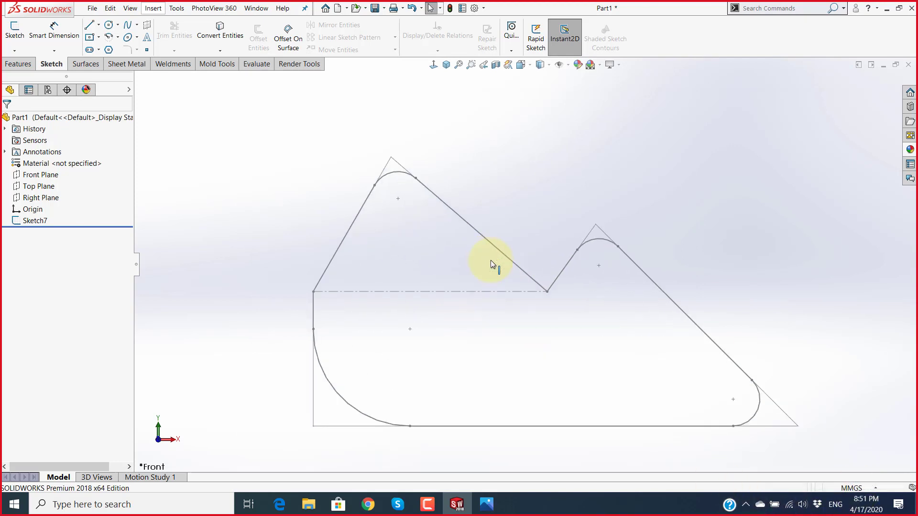
scroll(596, 338, up, 2)
scroll(543, 306, down, 2)
scroll(572, 232, down, 2)
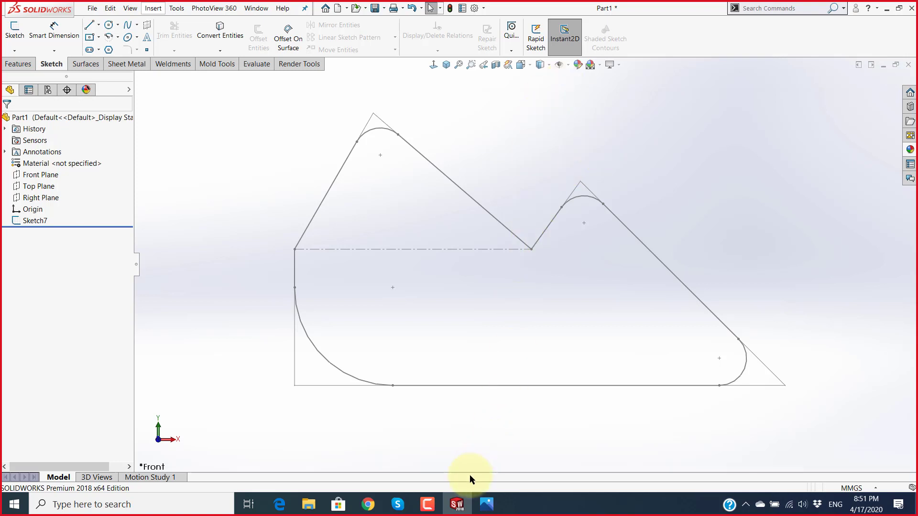
click(909, 65)
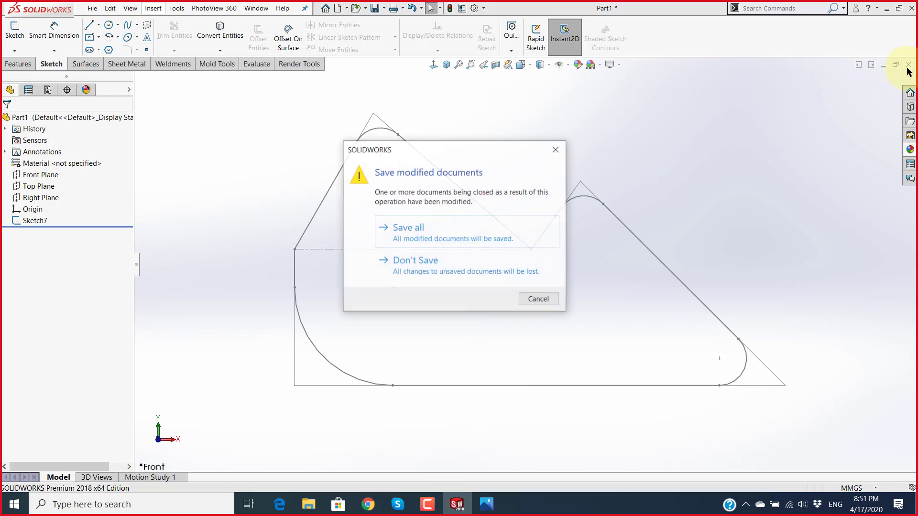
click(466, 260)
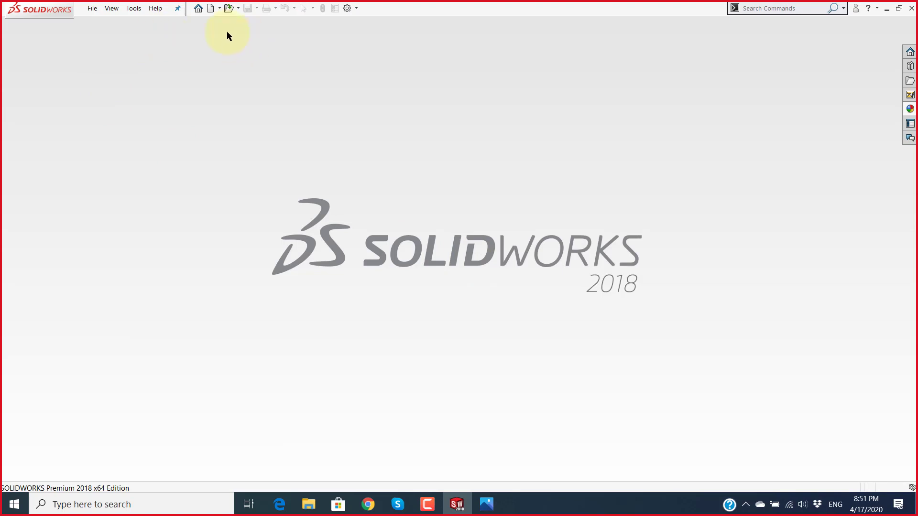
click(213, 8)
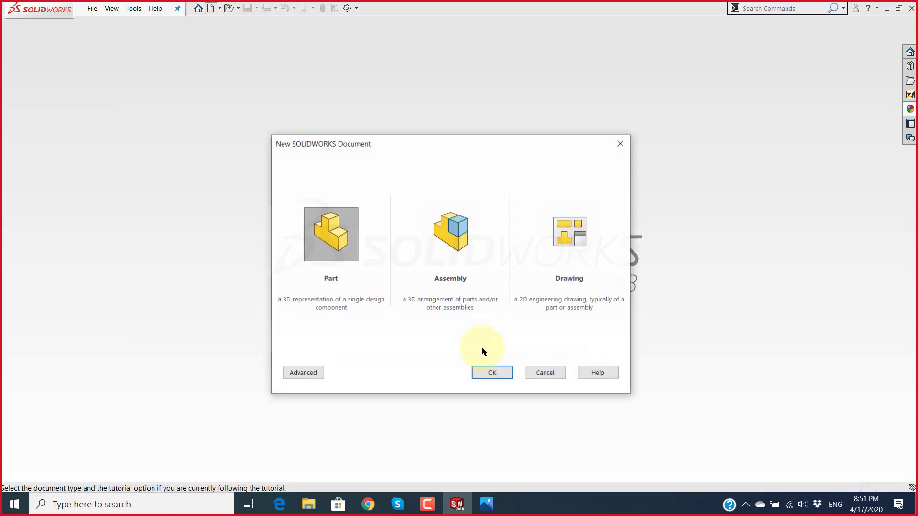
click(500, 373)
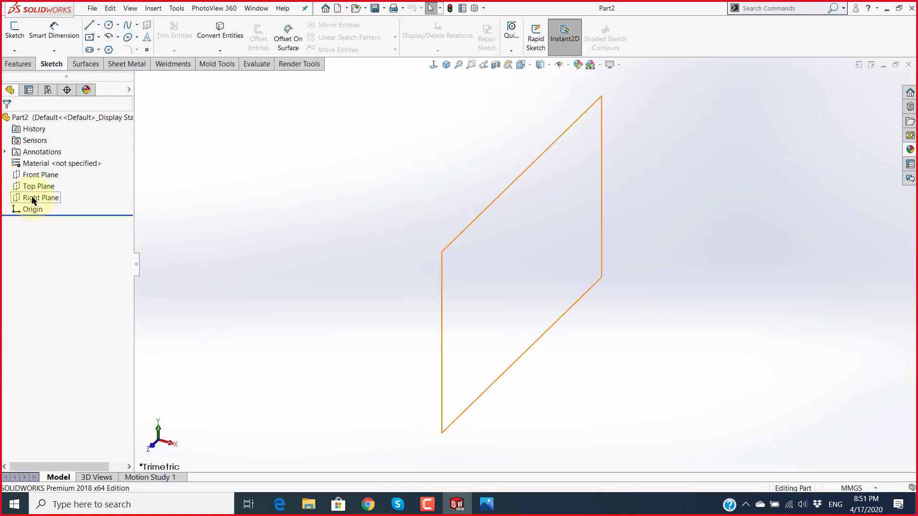
Step: Sketch corner rectangles on the Front Plane, drawing a tall first and larger second rectangle
click(47, 173)
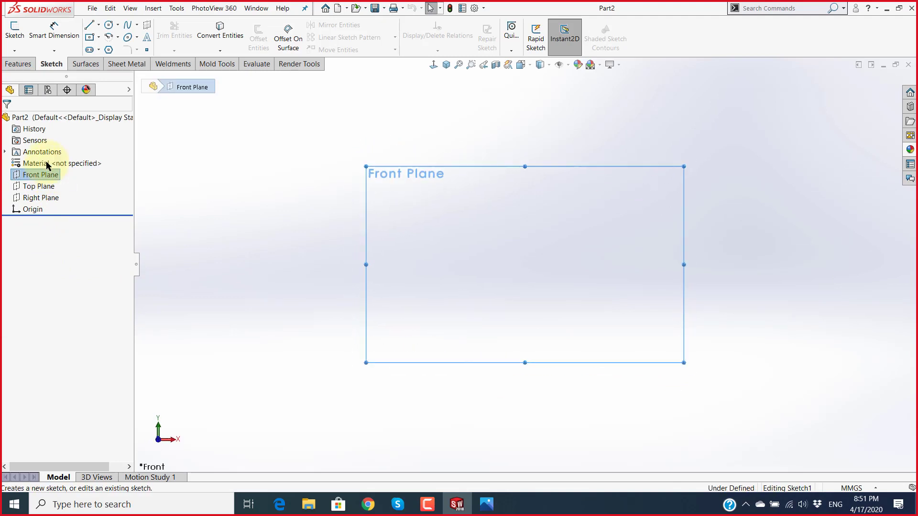
click(92, 40)
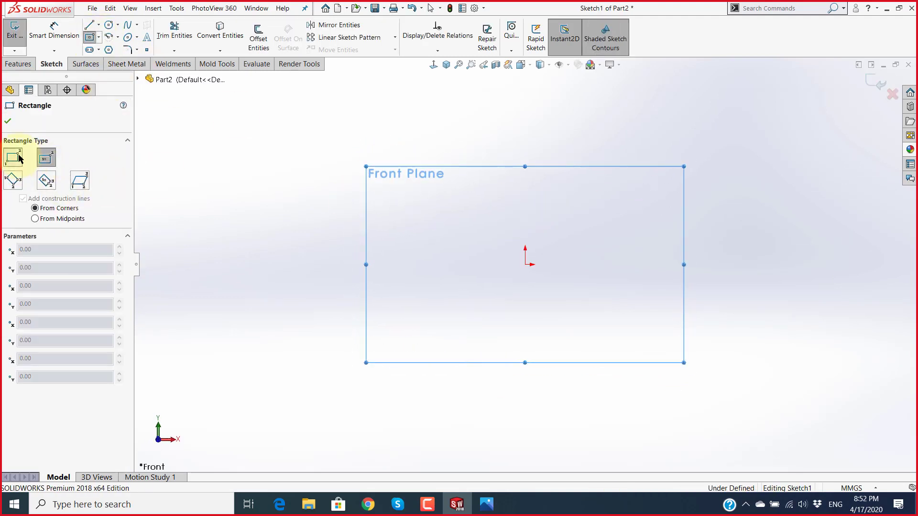
click(422, 322)
click(525, 177)
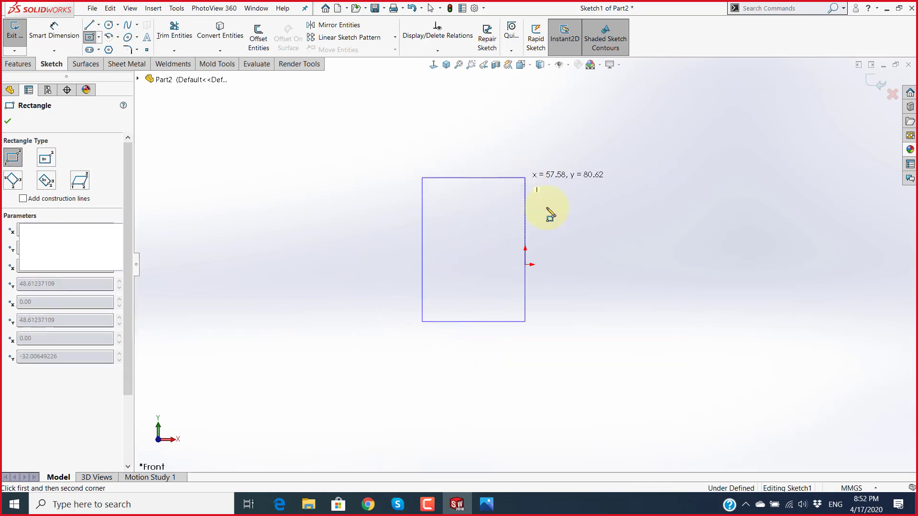
click(657, 168)
click(830, 312)
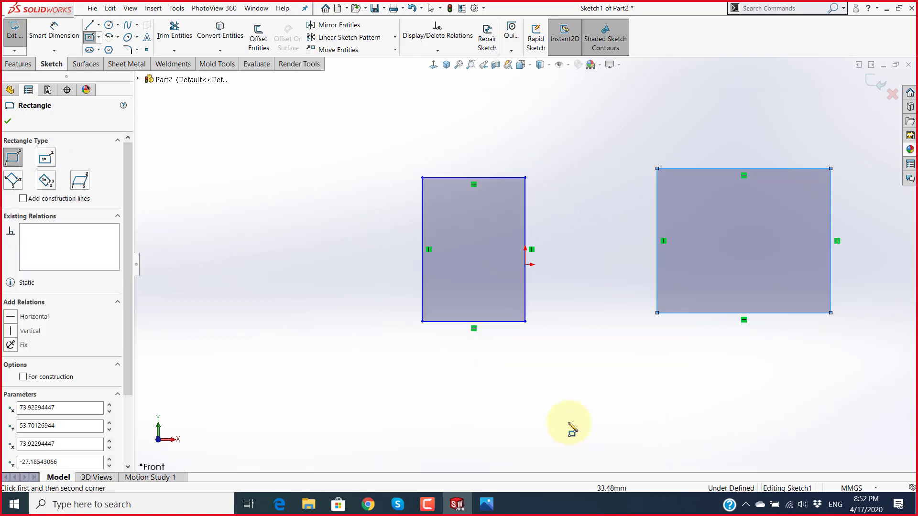
Step: Draw the wide third, the fourth and the small fifth rectangle, then exit the tool
click(441, 429)
click(618, 350)
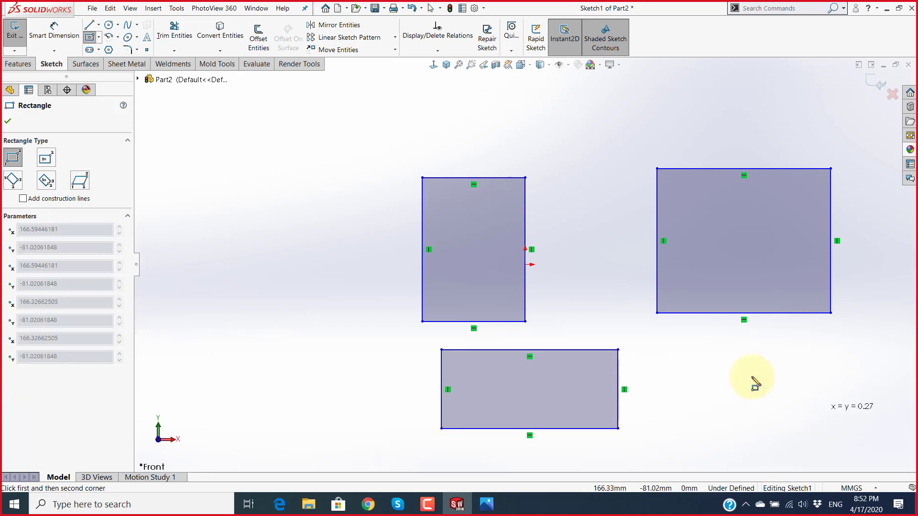
click(823, 409)
click(667, 330)
click(549, 282)
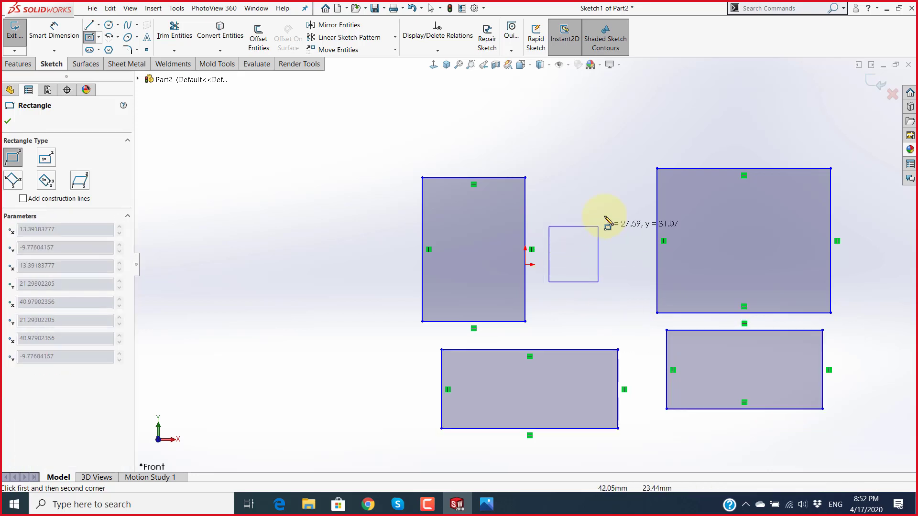
click(628, 192)
key(Escape)
scroll(690, 282, up, 2)
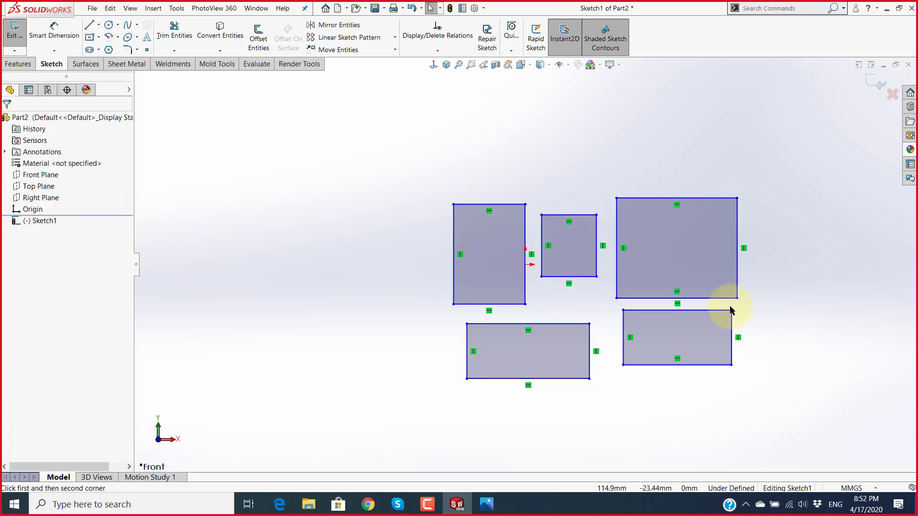
scroll(571, 407, down, 1)
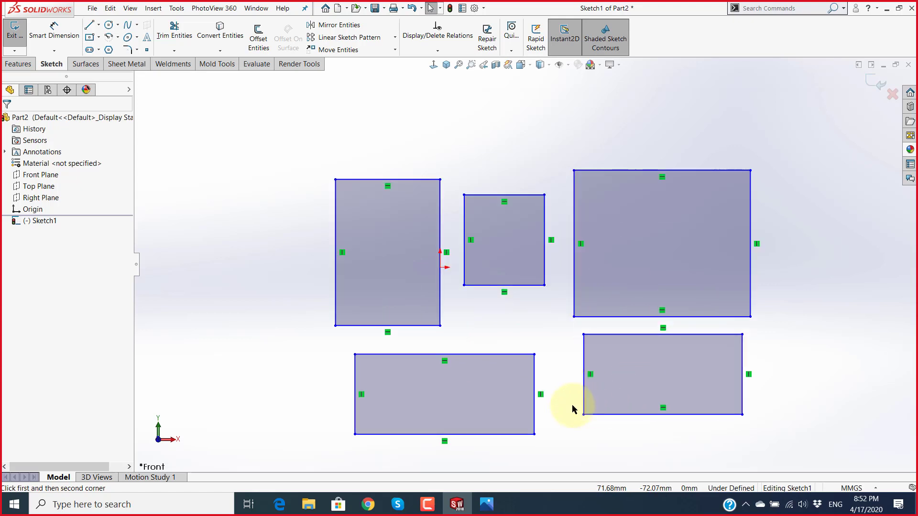
scroll(594, 344, down, 1)
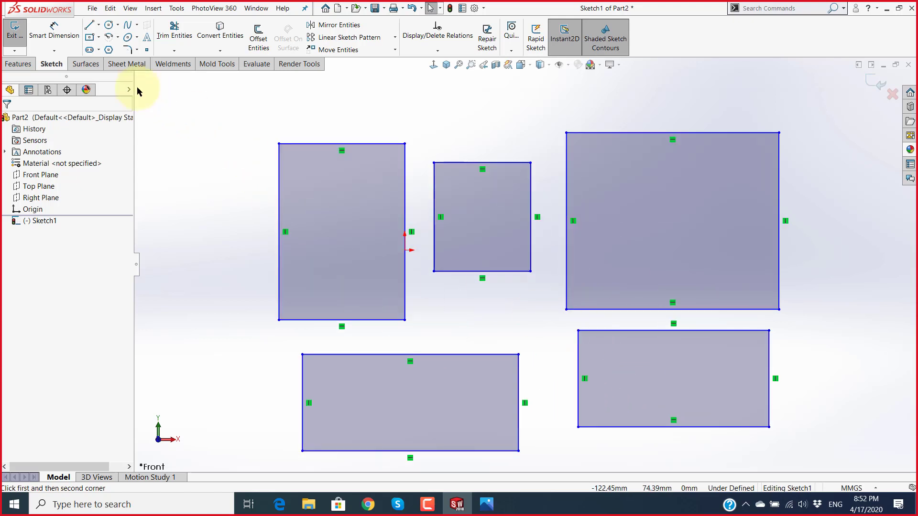
Step: Start Sketch Chamfer in Angle-distance mode with 10 mm and 45°
click(138, 50)
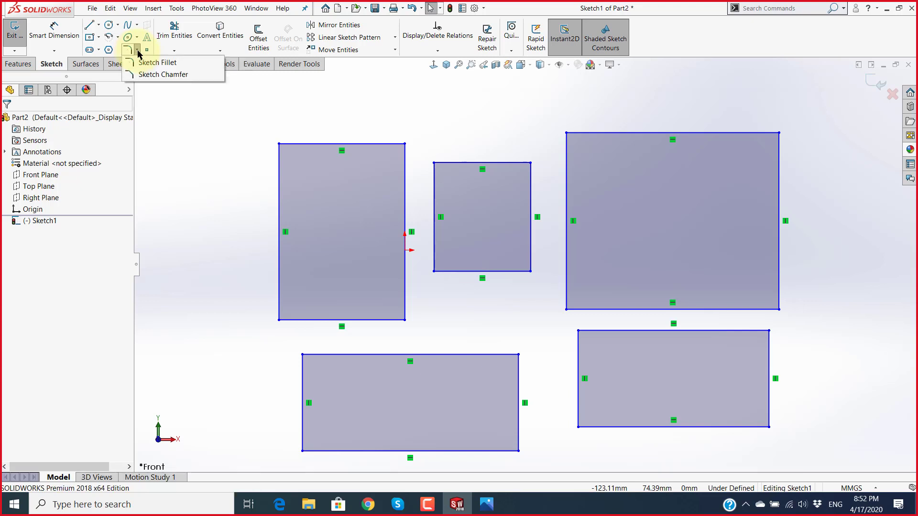
click(138, 51)
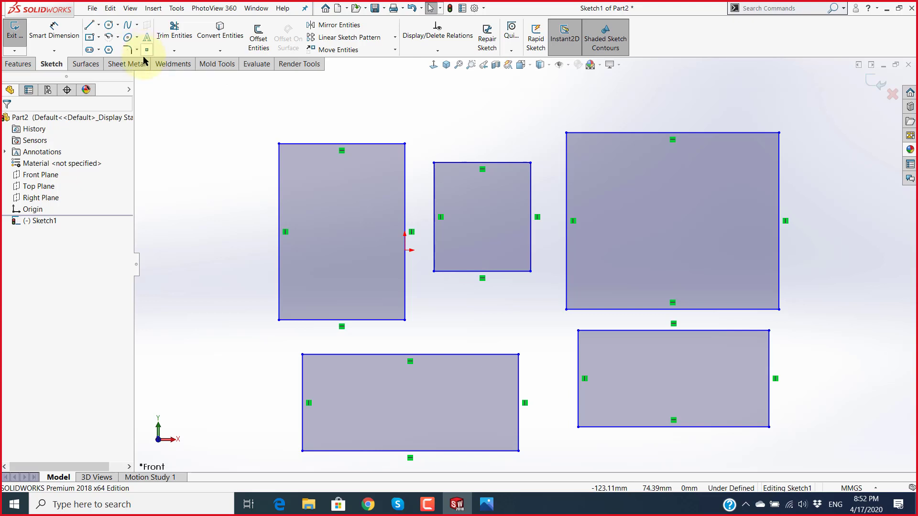
click(138, 50)
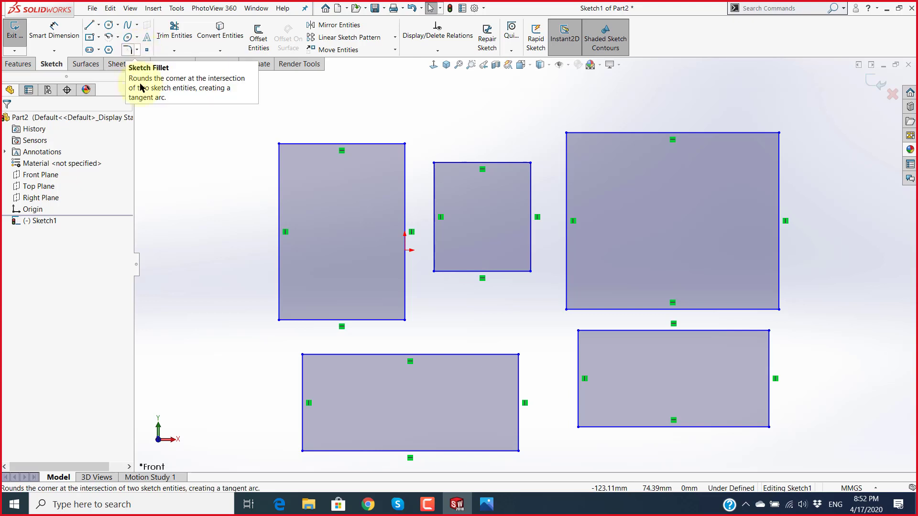
click(138, 51)
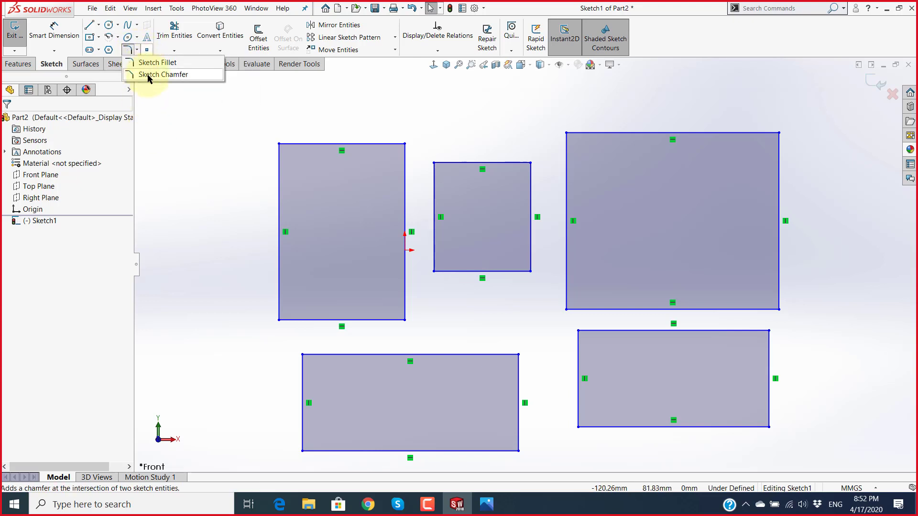
click(149, 76)
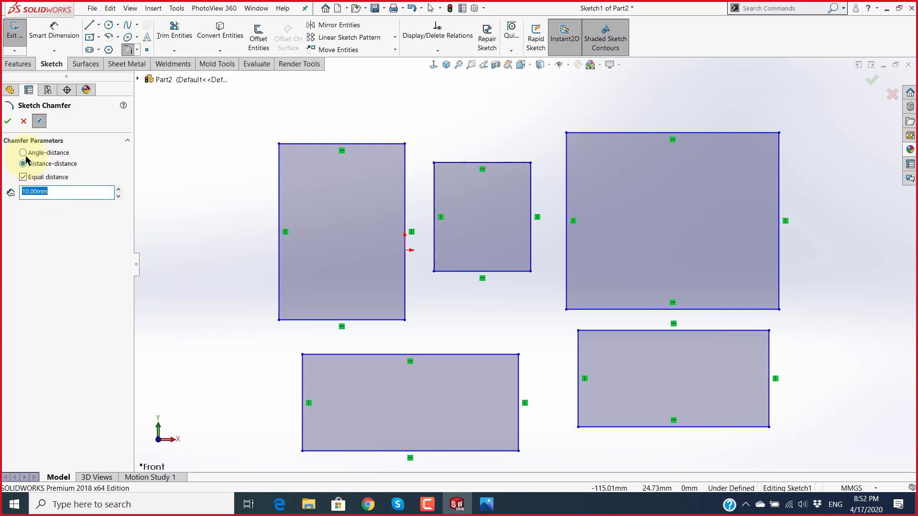
click(23, 153)
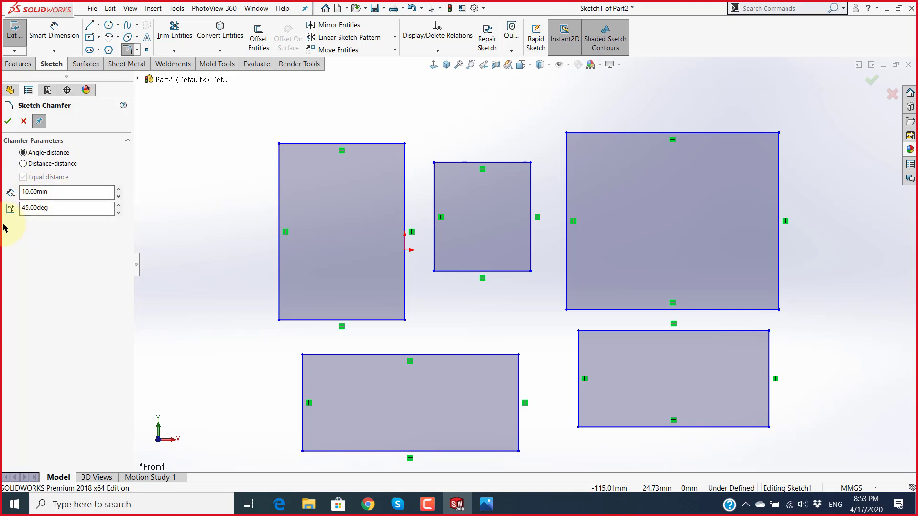
key(super+plus)
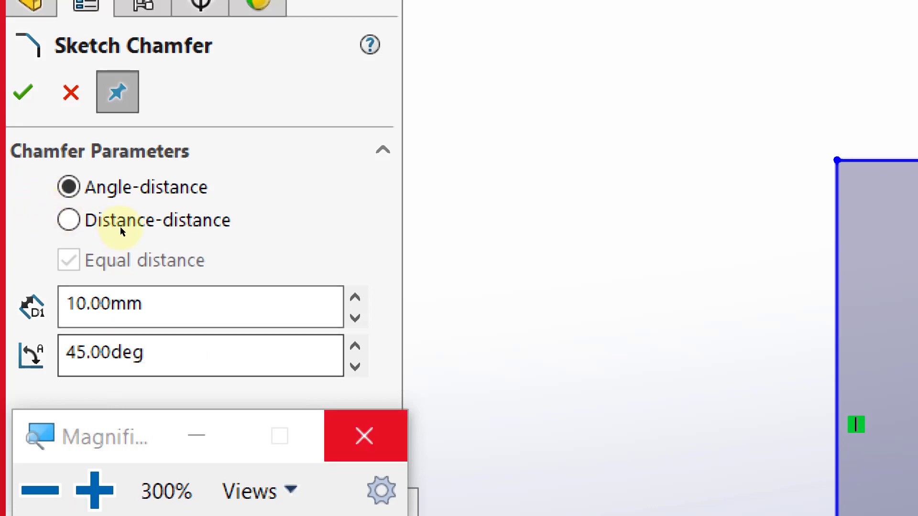
key(super+Escape)
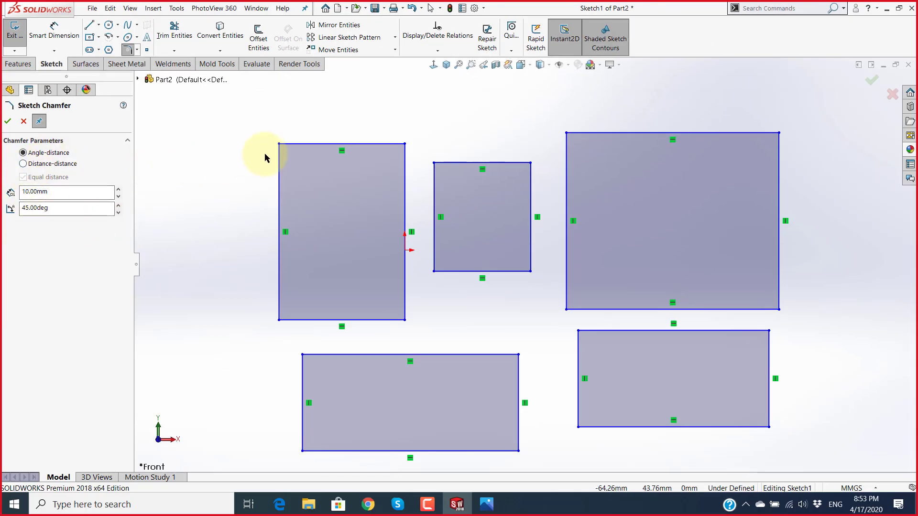
Step: Chamfer the left rectangle's top-left corner at 10 mm, 45°
click(280, 143)
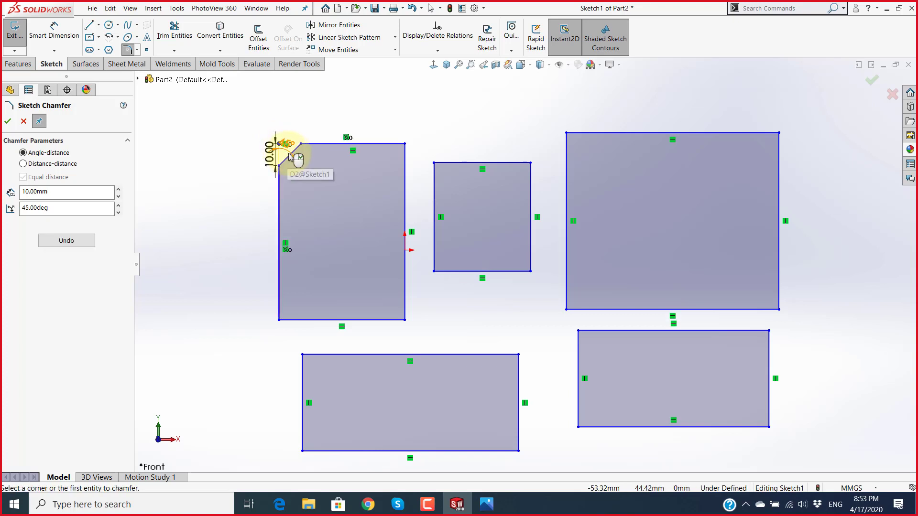
scroll(407, 210, up, 3)
scroll(408, 210, up, 2)
scroll(421, 201, up, 1)
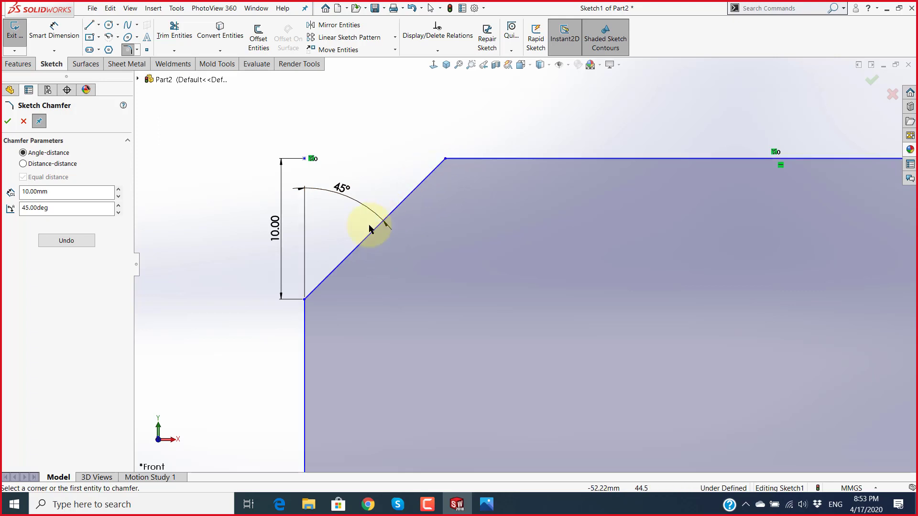
scroll(421, 196, up, 3)
scroll(364, 220, up, 2)
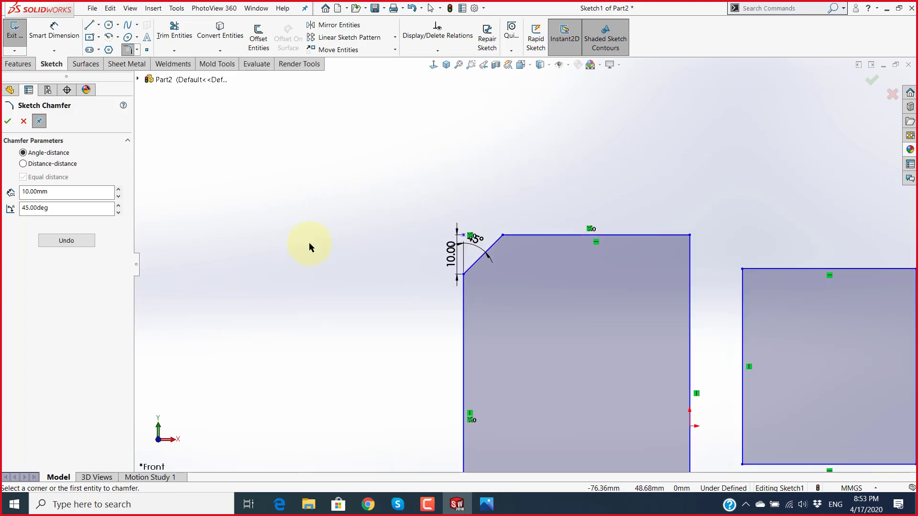
Step: Change the chamfer angle to 60° and chamfer the left rectangle's top-right corner
double_click(73, 212)
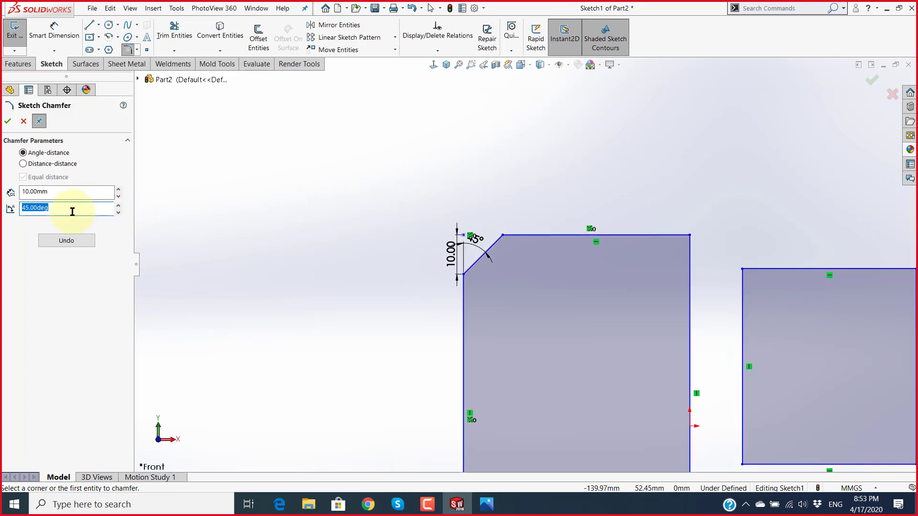
text(60)
click(690, 235)
scroll(693, 335, up, 2)
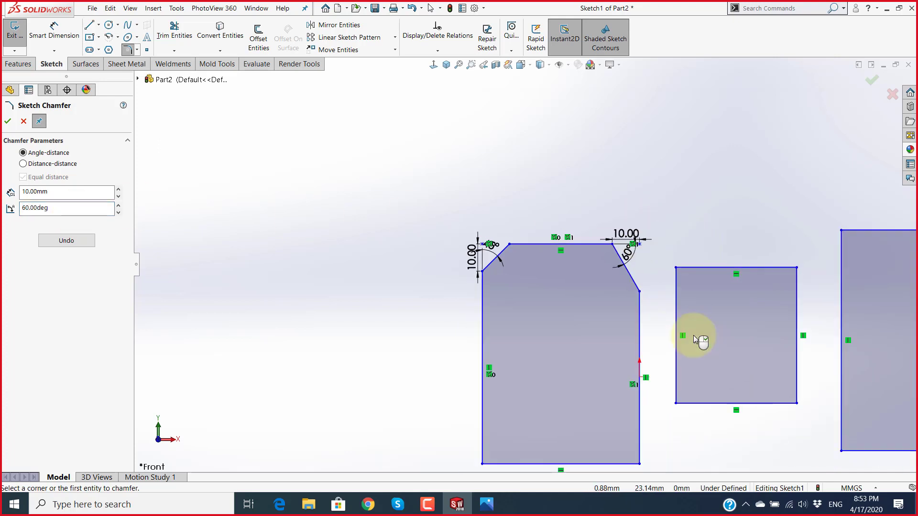
scroll(639, 263, down, 5)
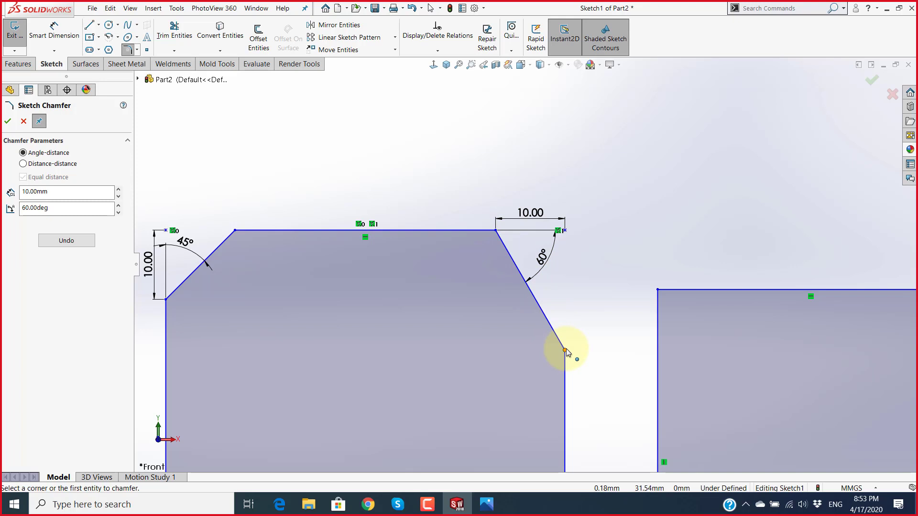
scroll(613, 327, up, 3)
scroll(688, 312, down, 2)
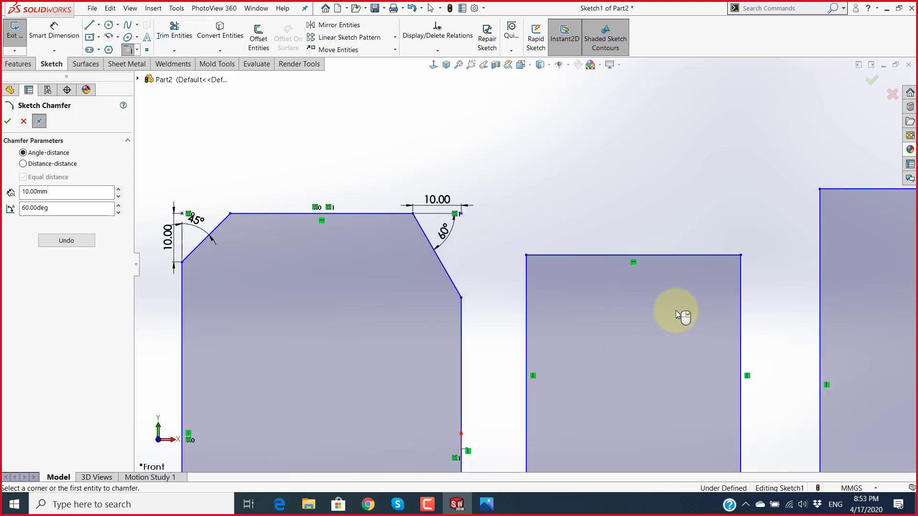
Step: Chamfer the middle rectangle's top-left corner at 10 mm, 60°
click(528, 257)
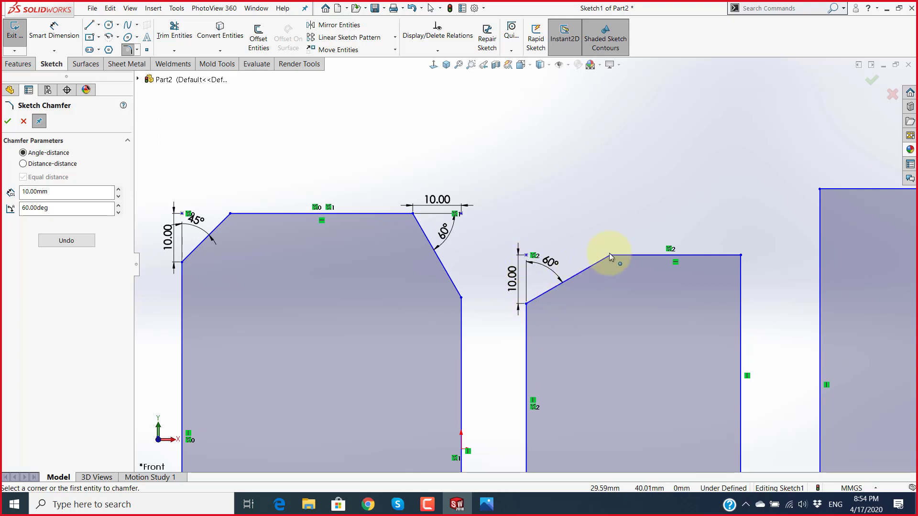
scroll(598, 314, up, 3)
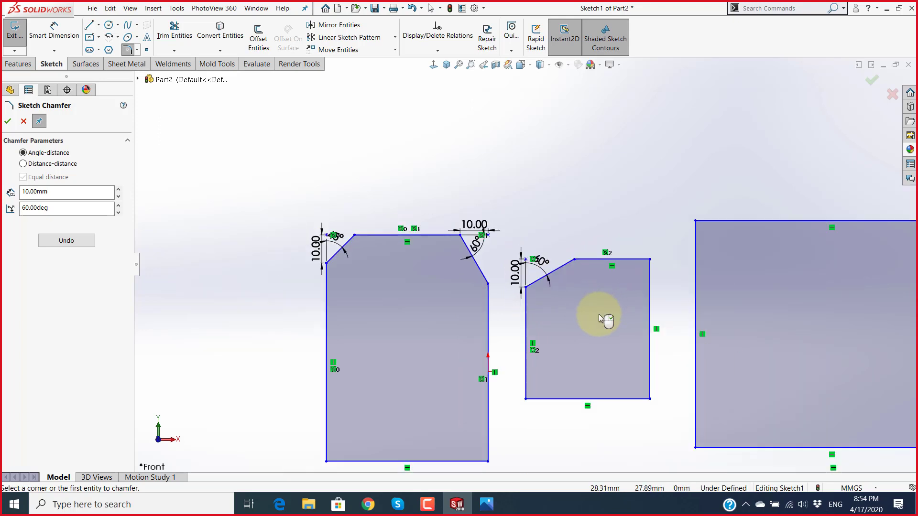
scroll(604, 319, down, 3)
scroll(587, 319, up, 3)
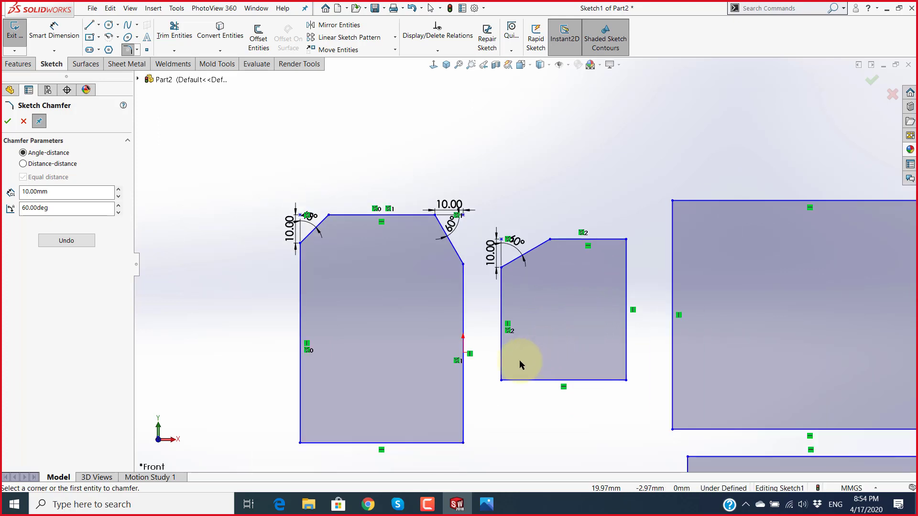
scroll(519, 362, down, 1)
scroll(497, 252, down, 3)
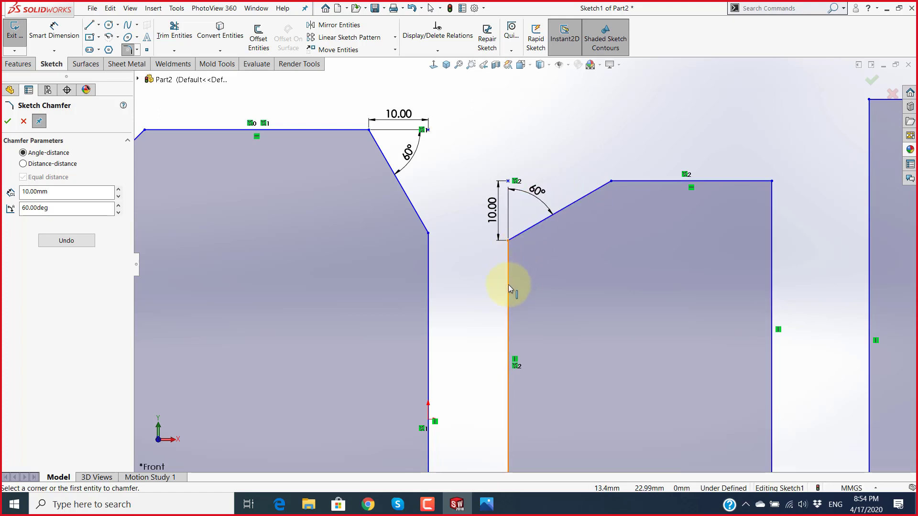
scroll(508, 293, up, 3)
scroll(507, 299, up, 2)
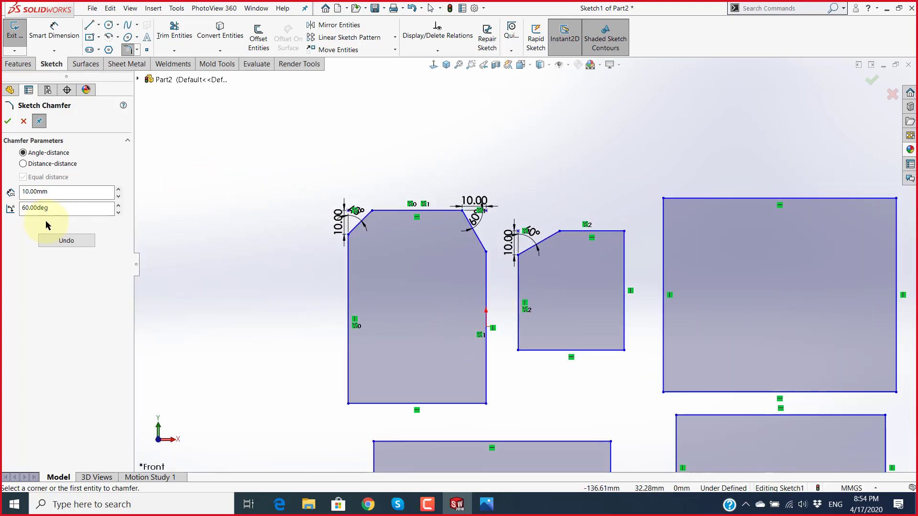
scroll(543, 265, down, 4)
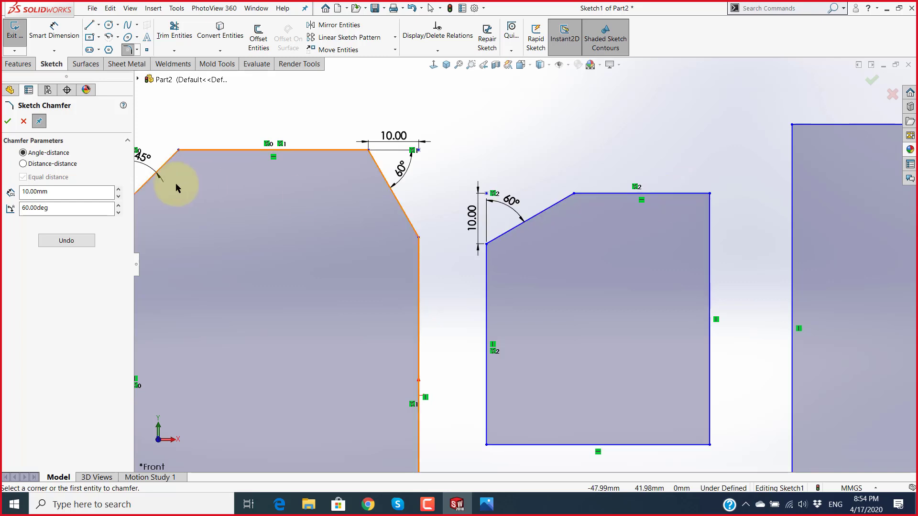
Step: Chamfer the middle rectangle's top-right corner at 10 mm, 60° using its top and right edges
click(675, 193)
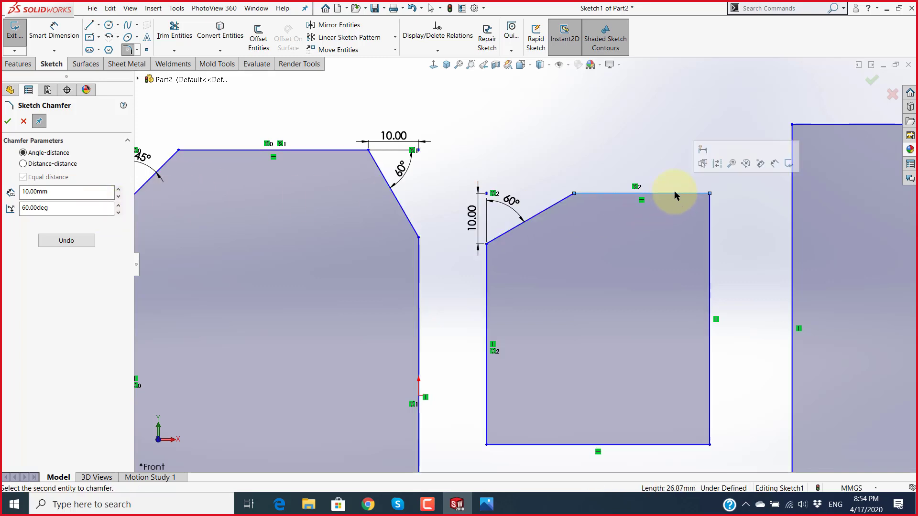
click(711, 240)
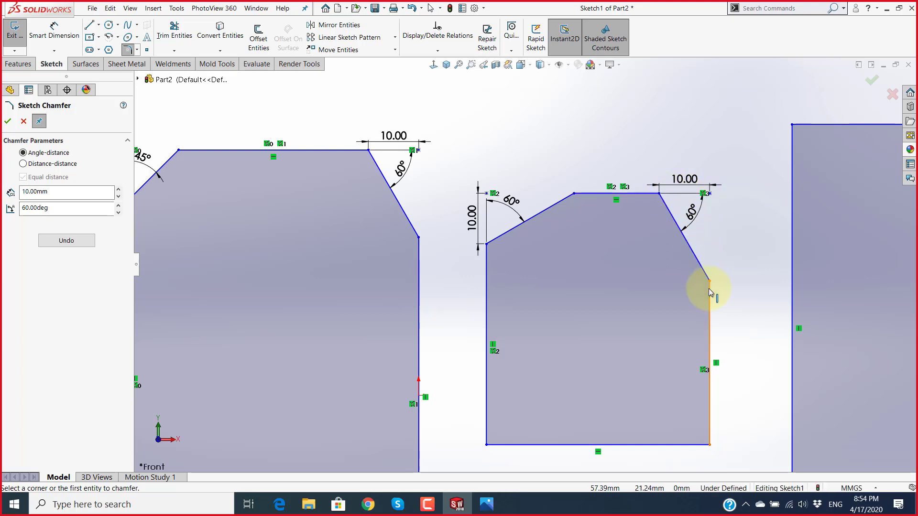
scroll(636, 354, up, 5)
scroll(631, 354, down, 2)
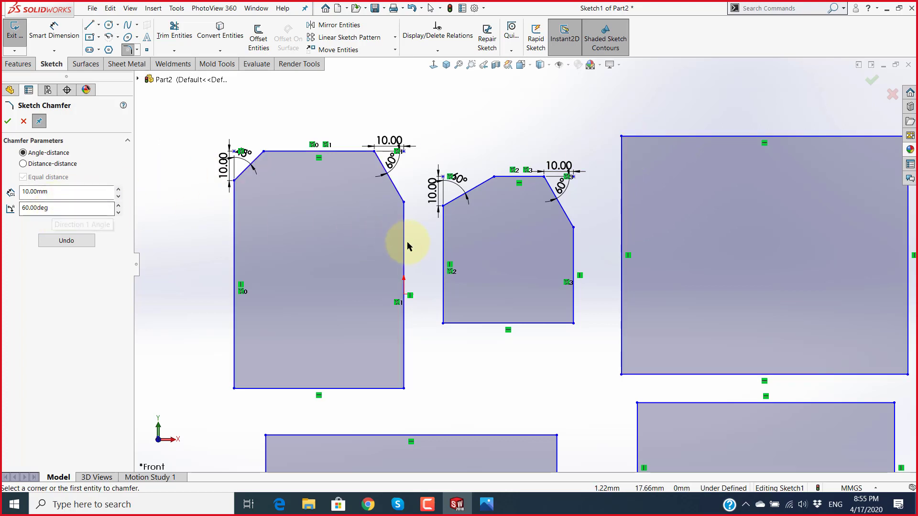
scroll(274, 190, down, 3)
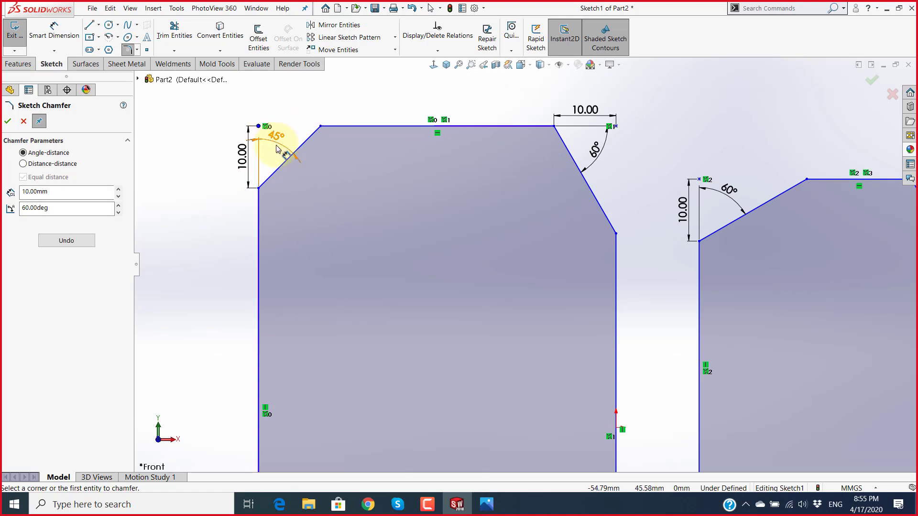
click(259, 250)
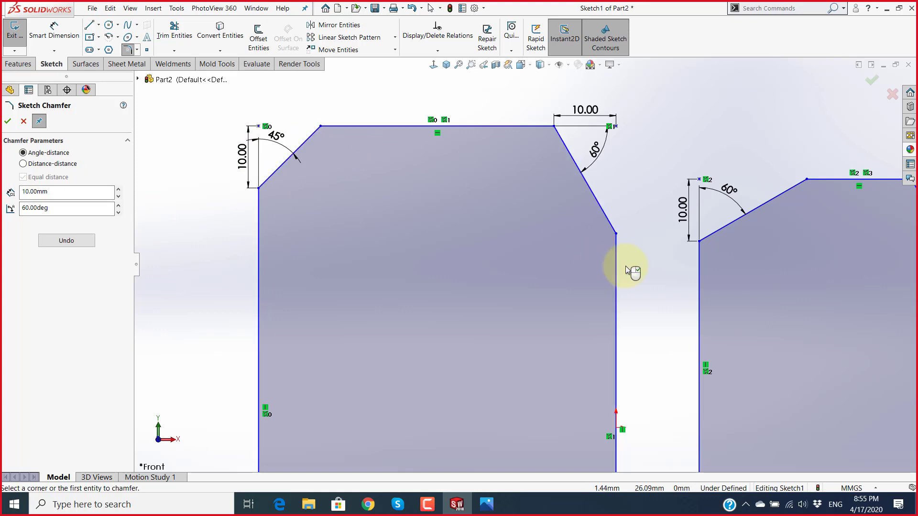
scroll(636, 282, up, 5)
scroll(693, 311, down, 3)
scroll(715, 420, up, 2)
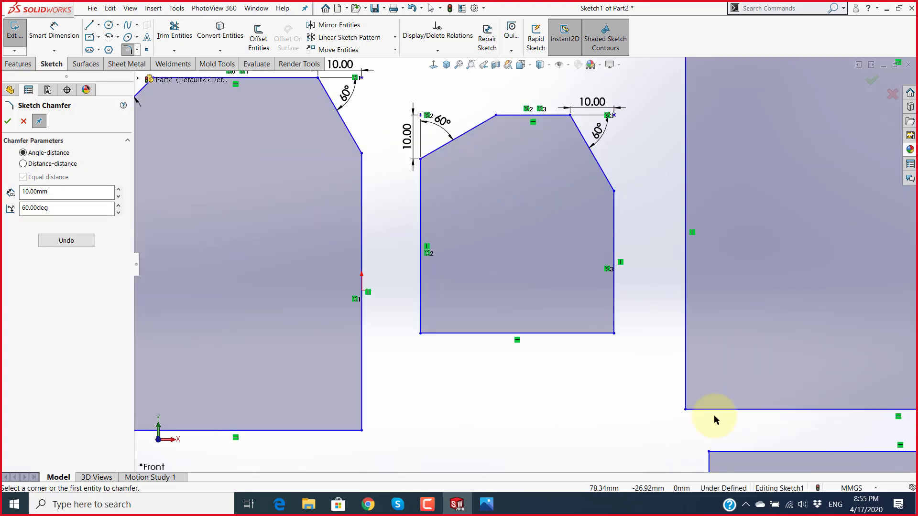
scroll(621, 287, up, 3)
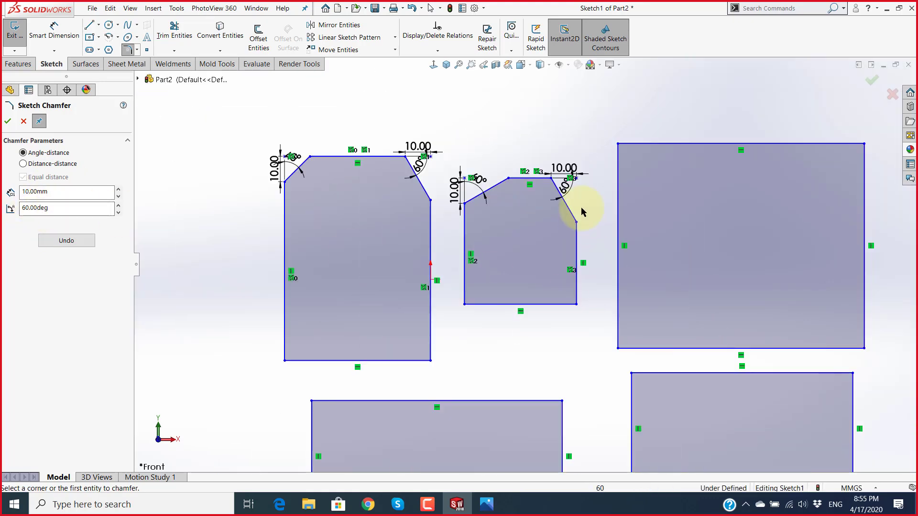
scroll(486, 195, down, 5)
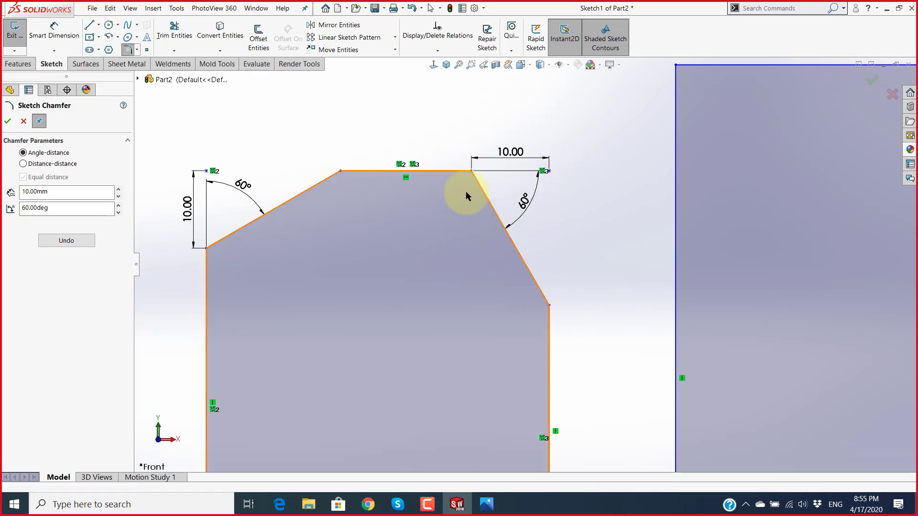
scroll(531, 280, up, 3)
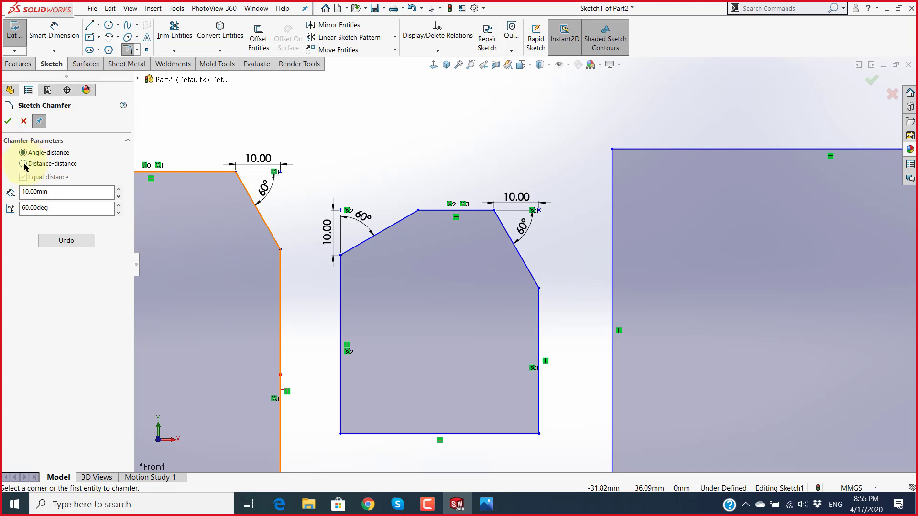
click(55, 189)
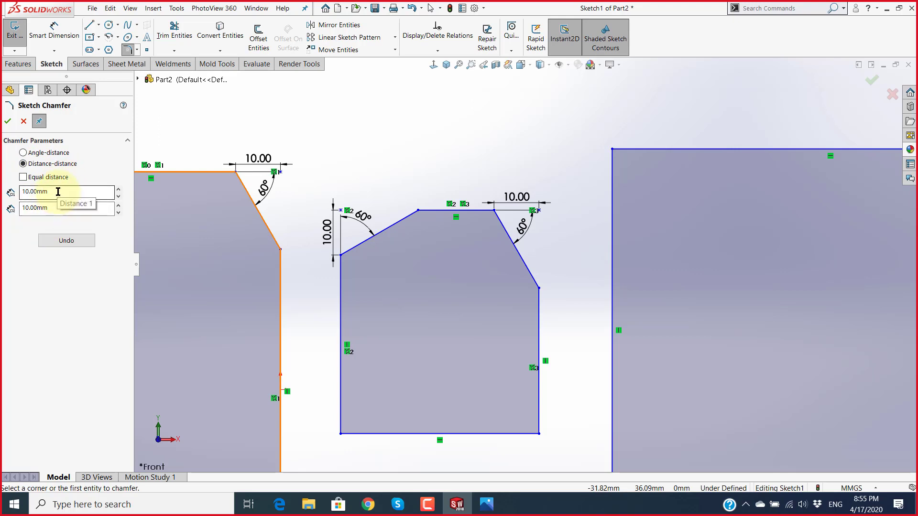
double_click(58, 191)
text(20)
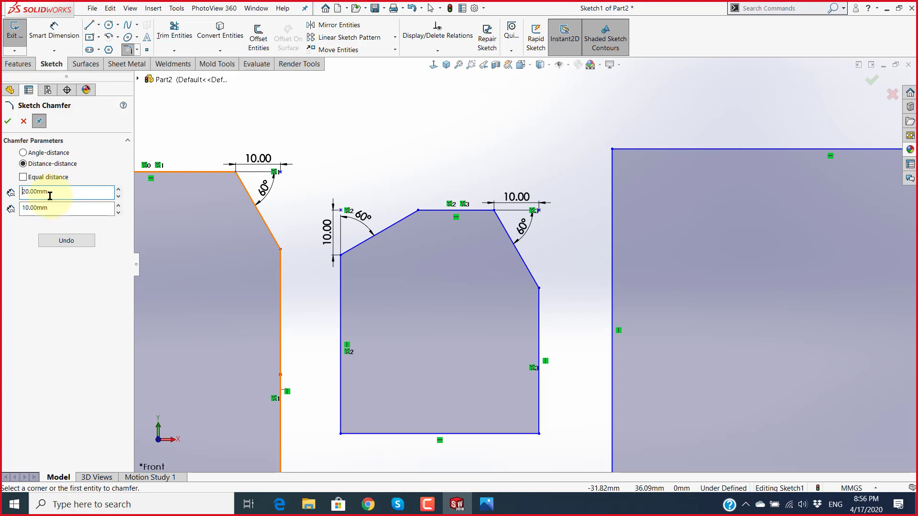
scroll(492, 287, up, 2)
scroll(667, 266, up, 2)
scroll(581, 282, down, 5)
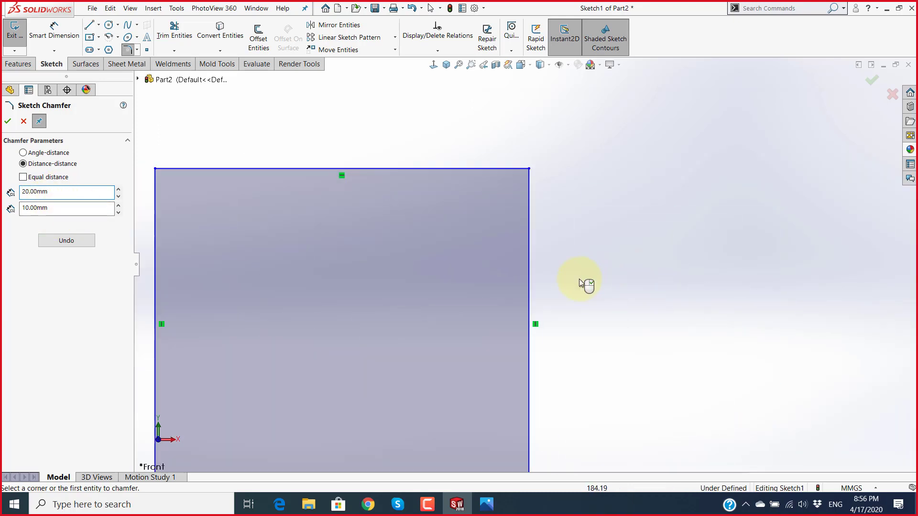
scroll(580, 282, up, 2)
scroll(406, 294, down, 2)
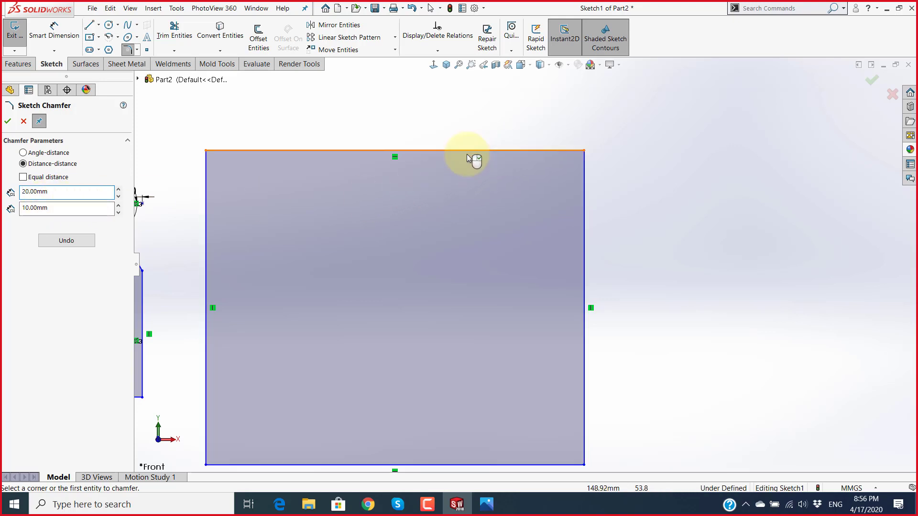
Step: Chamfer the large rectangle's top-right and top-left corners 20 × 10 mm, then enable Equal distance
click(518, 151)
click(583, 229)
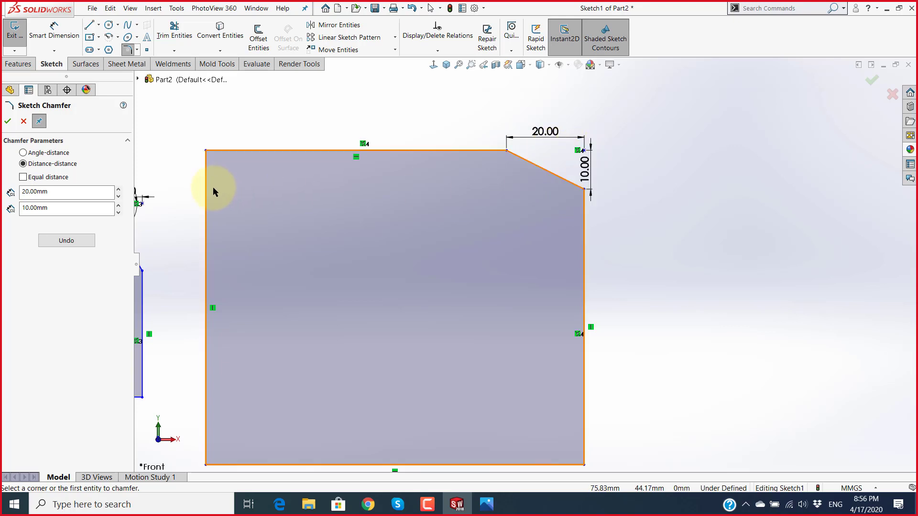
click(206, 223)
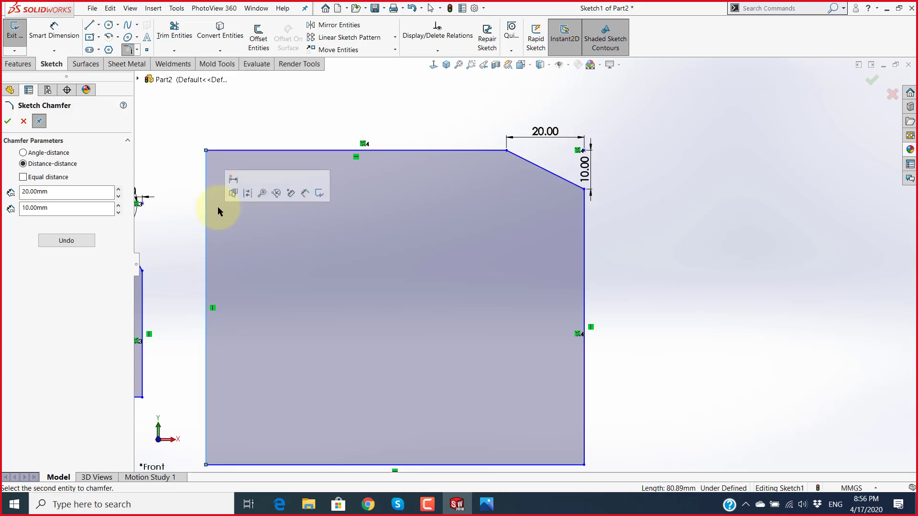
click(256, 151)
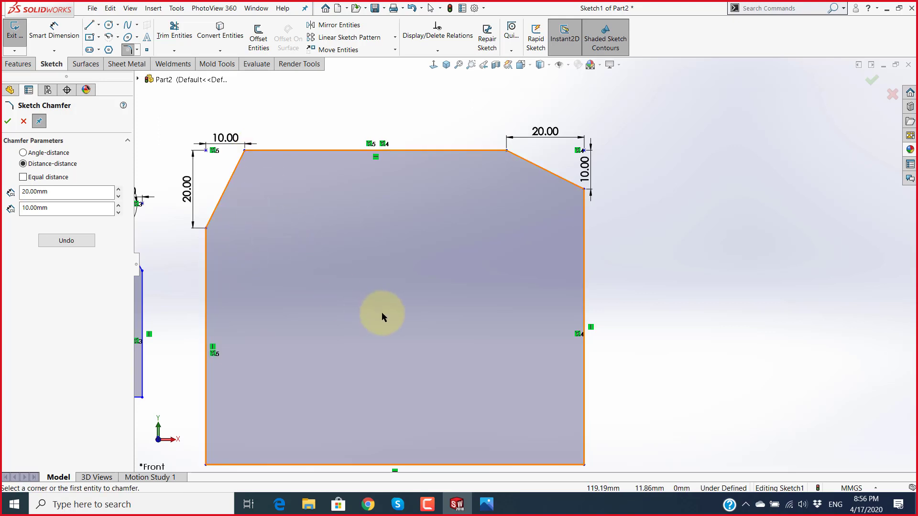
scroll(382, 315, up, 3)
scroll(383, 316, down, 2)
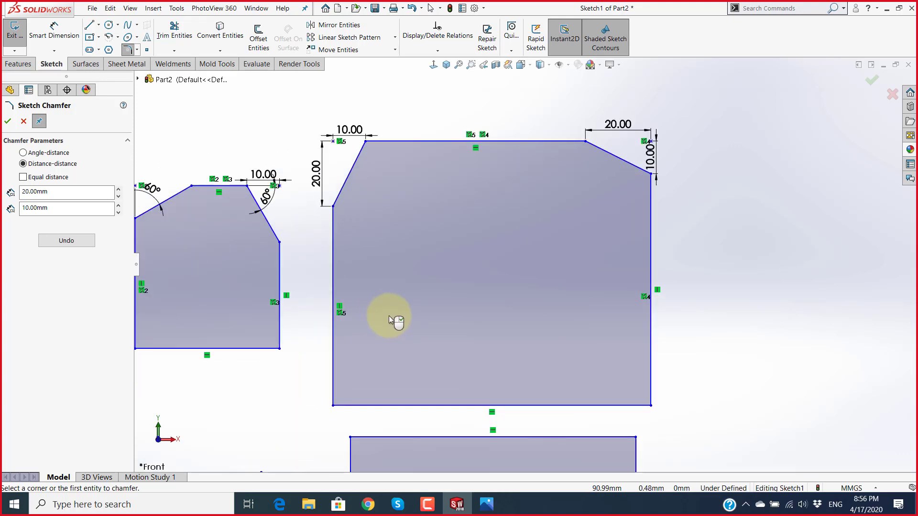
click(22, 178)
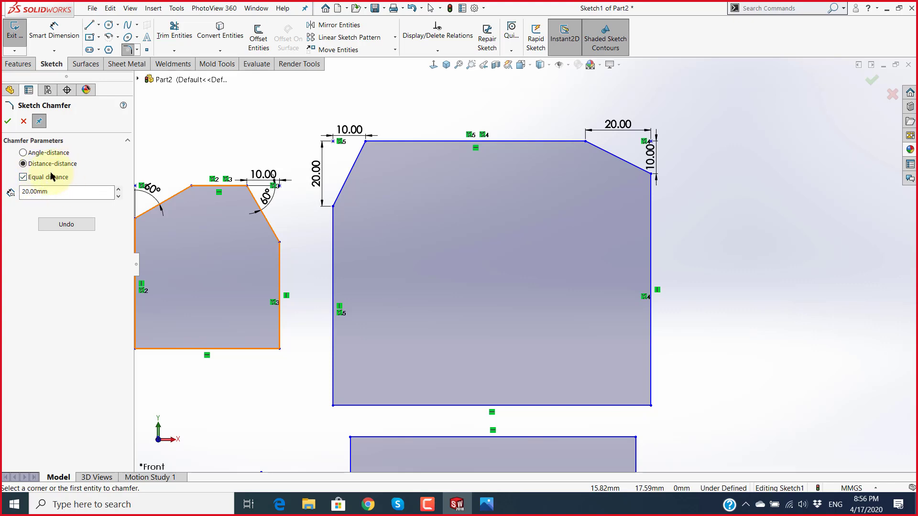
Step: Chamfer the tall profile's bottom corners and the smaller profile's bottom-left corner at 20 mm
scroll(351, 239, up, 3)
scroll(204, 234, down, 3)
scroll(195, 234, down, 3)
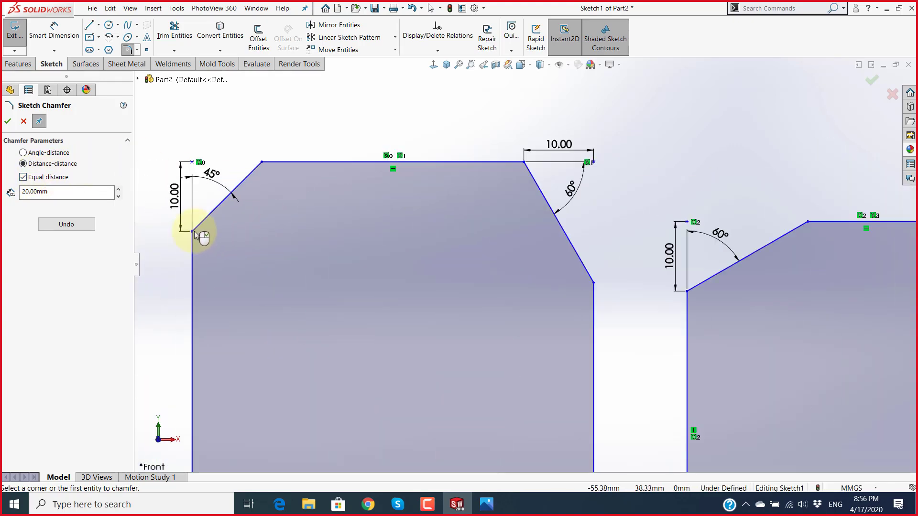
scroll(195, 234, down, 1)
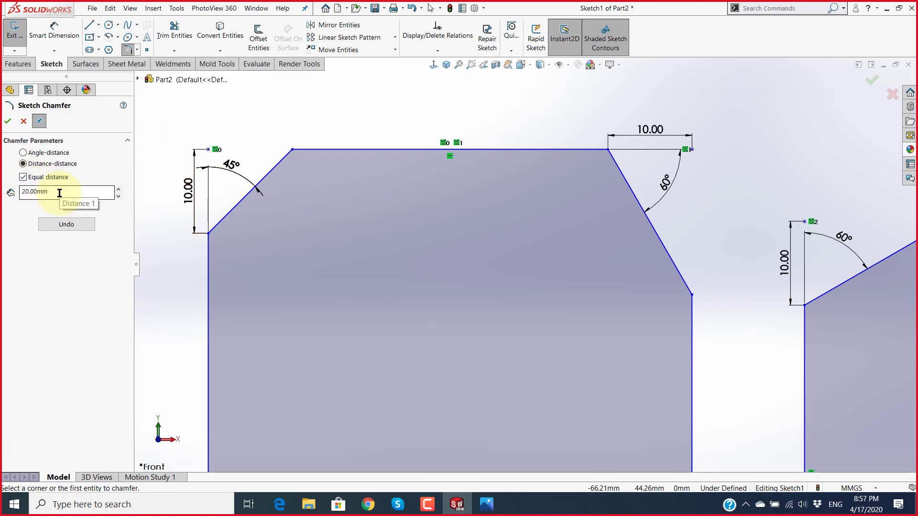
scroll(512, 389, up, 3)
scroll(588, 413, up, 2)
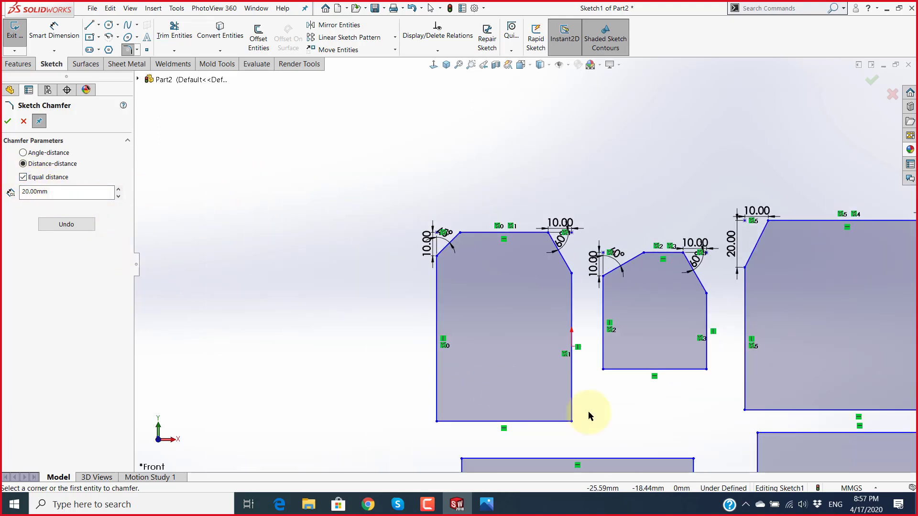
scroll(652, 418, down, 1)
scroll(350, 387, down, 2)
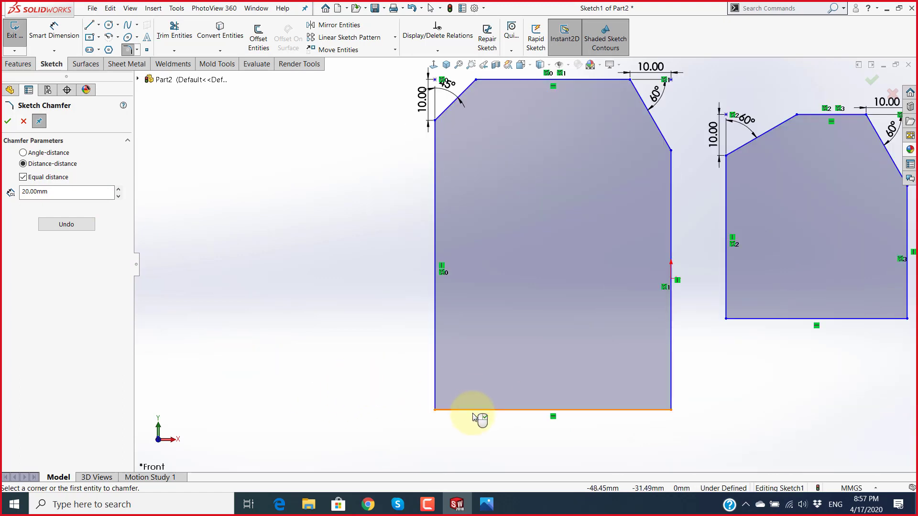
click(435, 409)
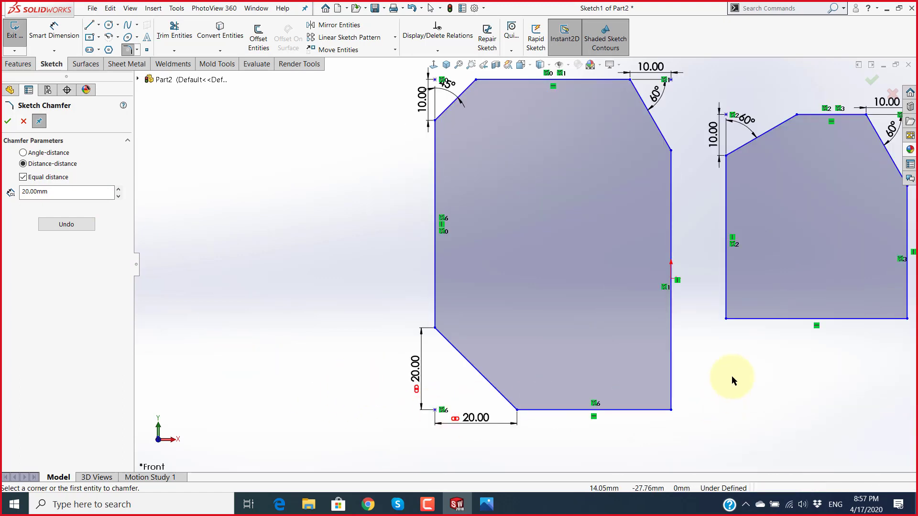
click(727, 319)
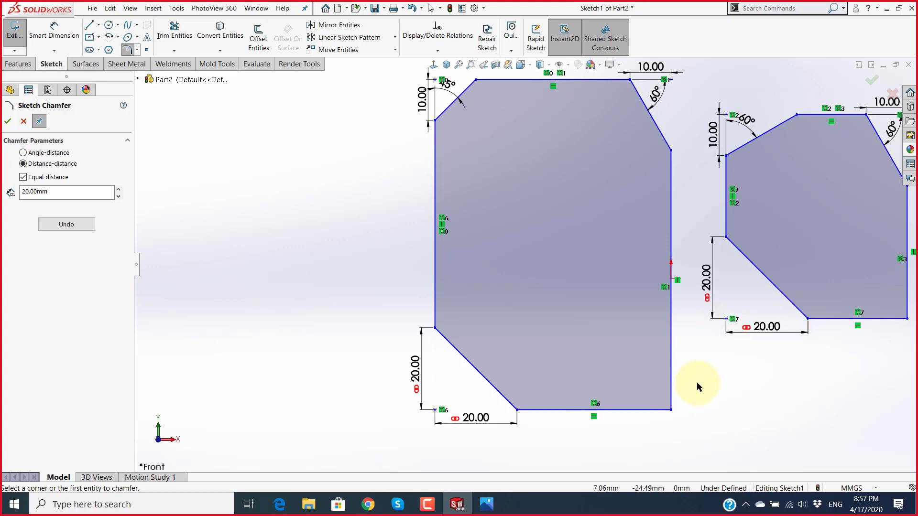
click(672, 410)
scroll(641, 404, up, 3)
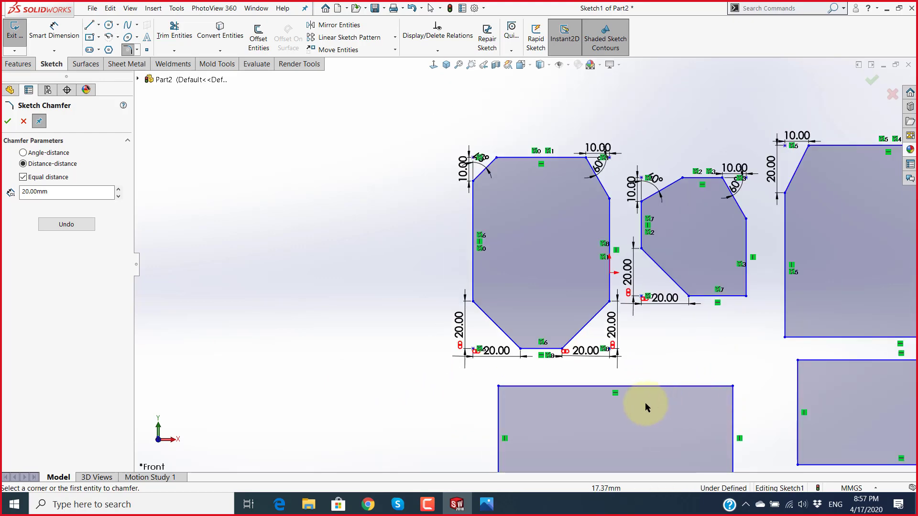
scroll(647, 410, up, 3)
scroll(647, 410, down, 5)
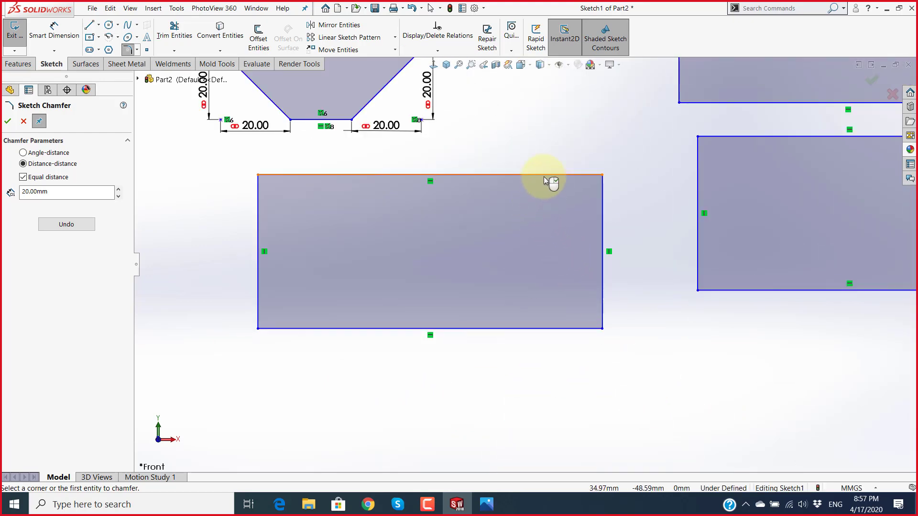
Step: Chamfer the lower rectangle's top-right and bottom-left corners at equal 20 mm
click(543, 175)
click(602, 246)
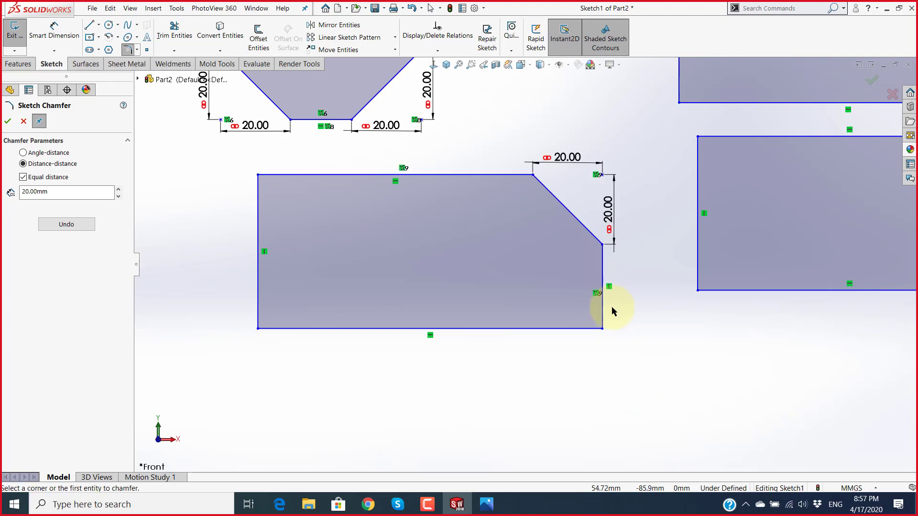
click(259, 264)
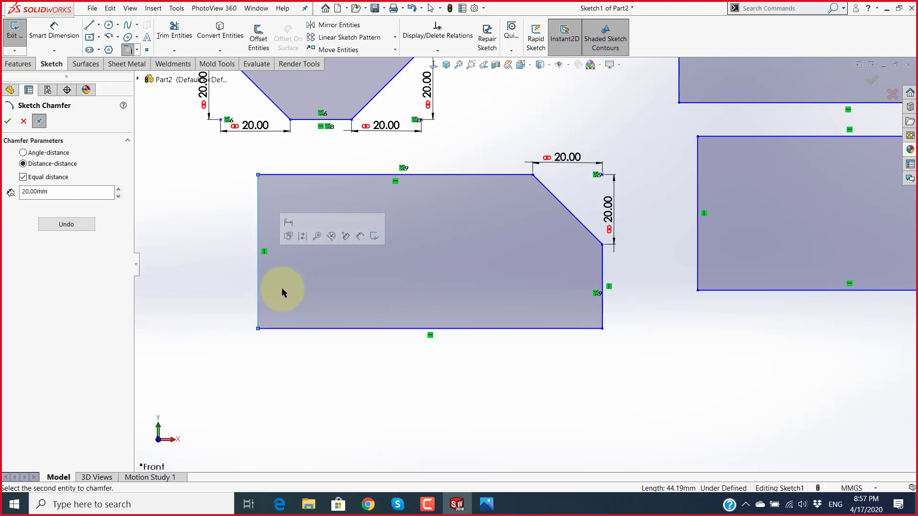
click(331, 329)
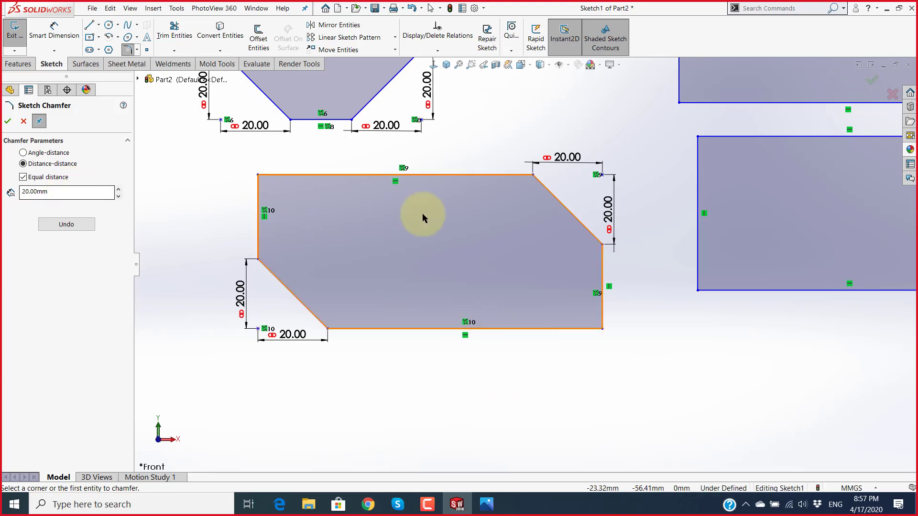
scroll(675, 302, up, 3)
scroll(676, 262, up, 2)
scroll(630, 348, down, 3)
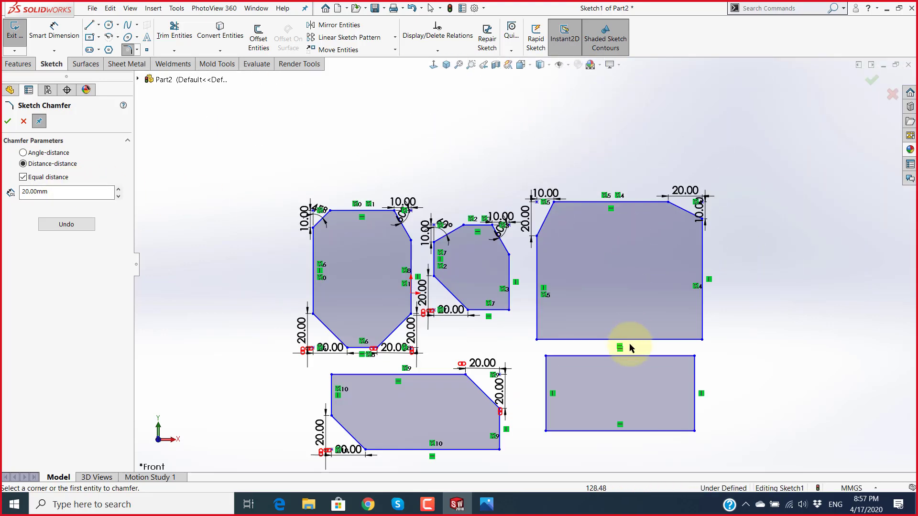
scroll(622, 357, up, 1)
scroll(545, 372, down, 1)
scroll(543, 372, down, 1)
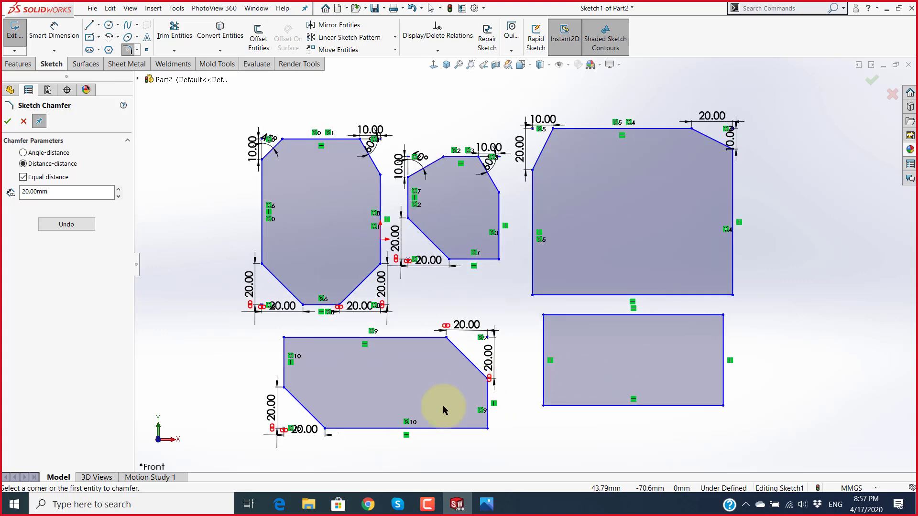
Step: Bring up the BT Sketch exercise folder and preview the Cha - 001 and Offset (1)–(5) drawings
click(309, 504)
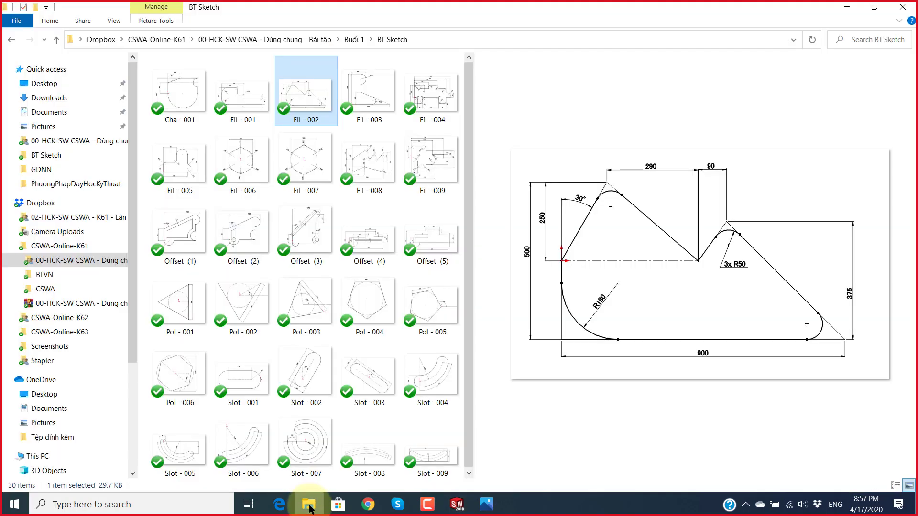
mouse_move(179, 92)
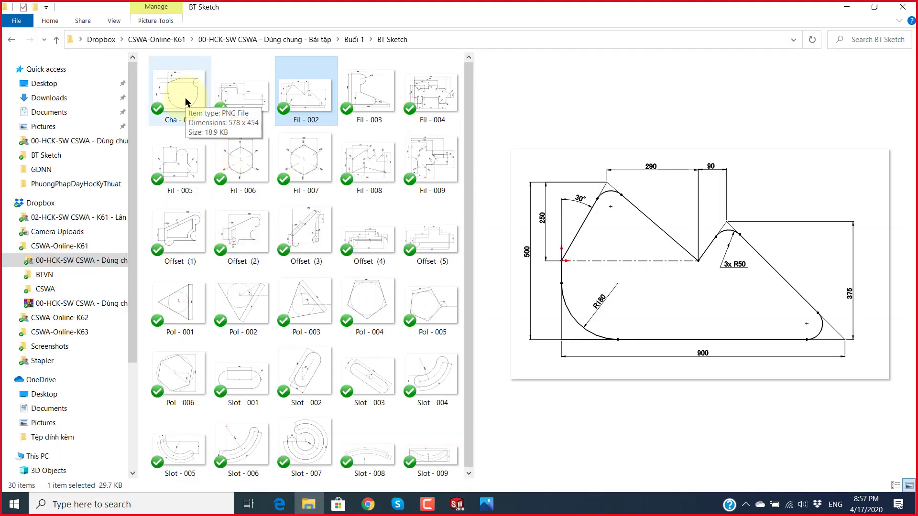
click(182, 102)
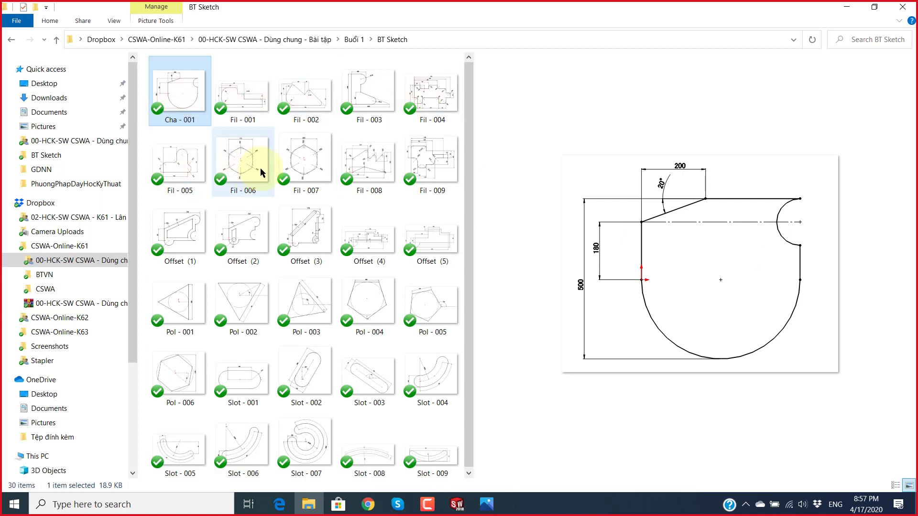
click(194, 246)
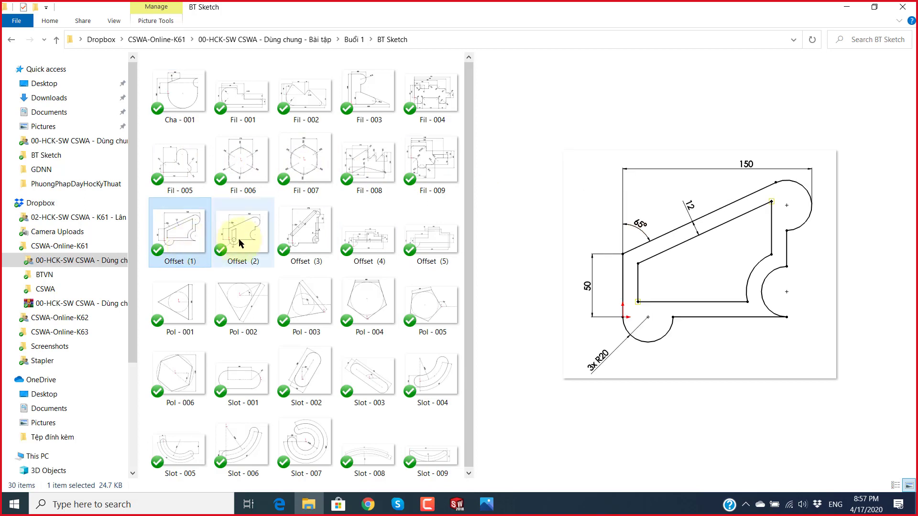
click(242, 239)
click(292, 235)
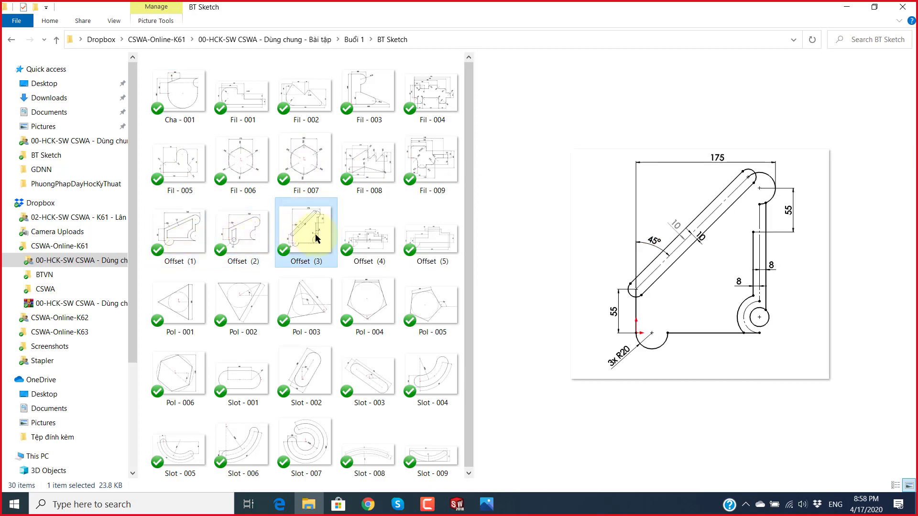
click(368, 231)
click(427, 232)
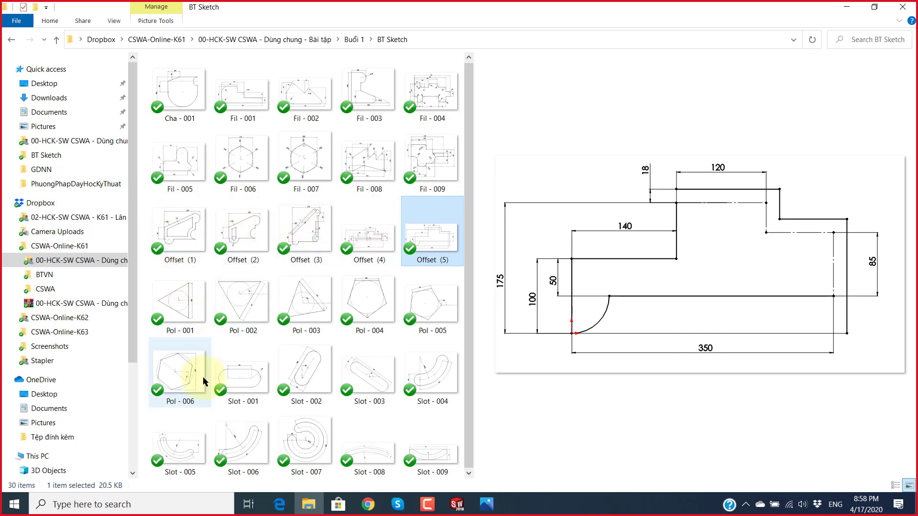
Step: Preview the Pol - 001, Pol - 002 triangle and Slot - 001 drawings
click(180, 306)
click(239, 305)
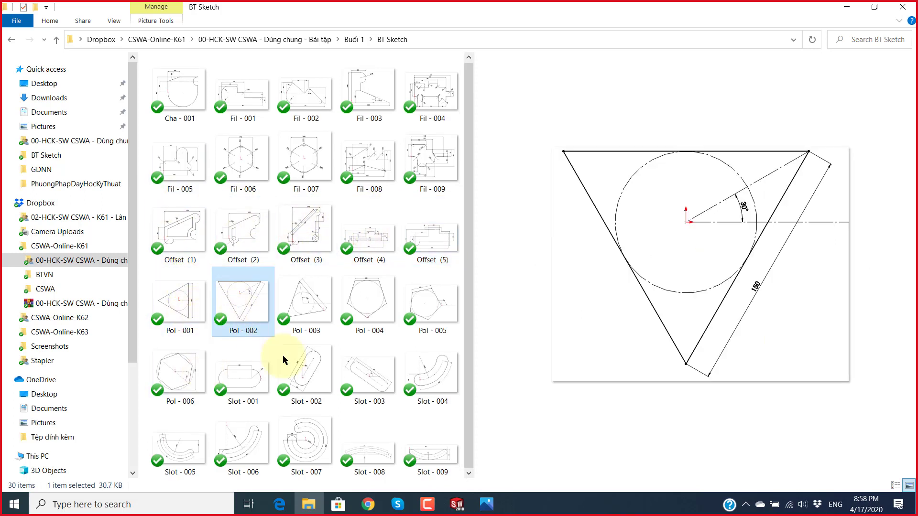
click(258, 381)
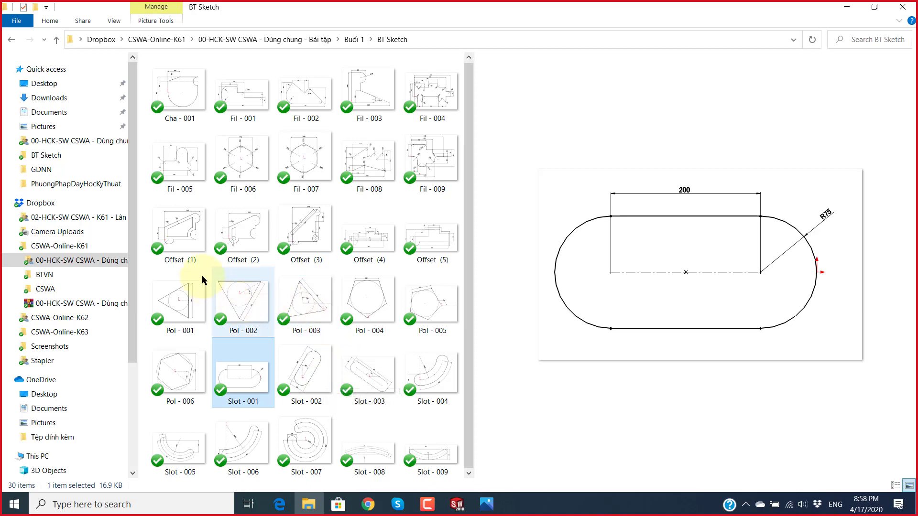
Step: Review the Offset (1)–(5) drawings again, then bring the Skype call to the front
click(194, 221)
click(237, 223)
click(318, 229)
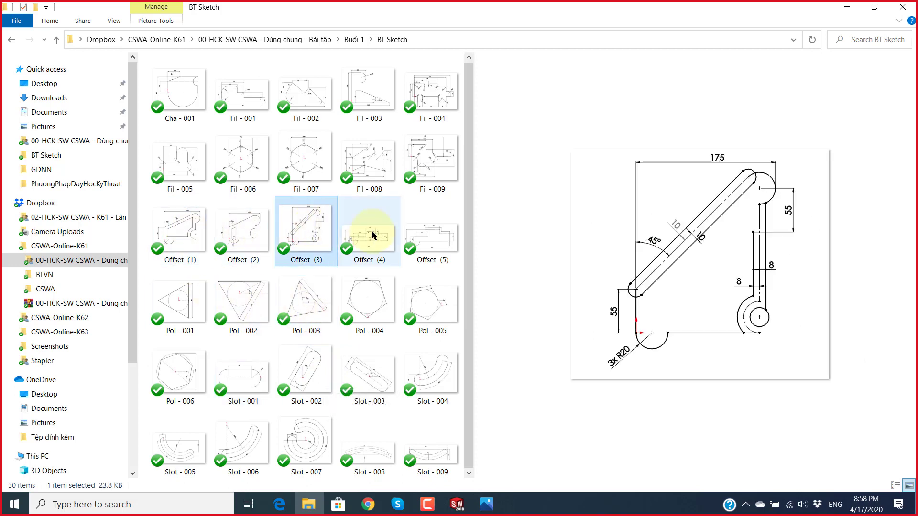
click(372, 230)
click(434, 232)
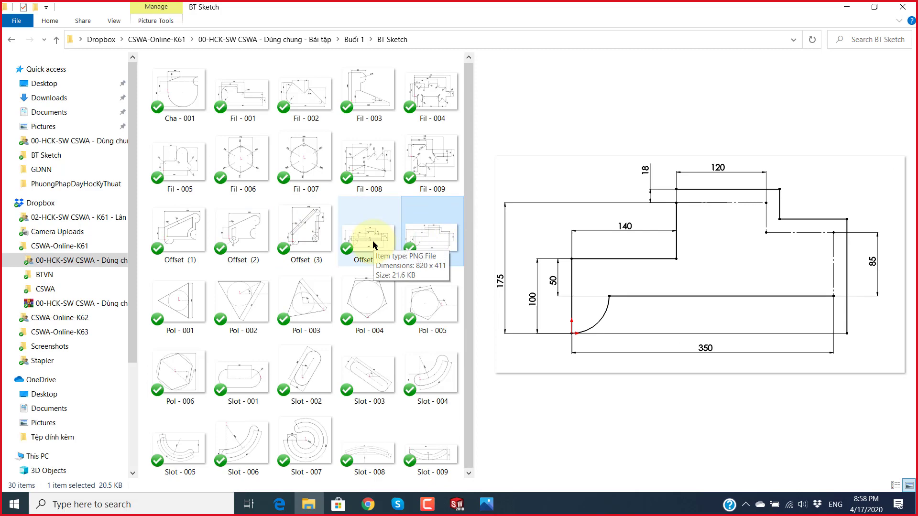
key(alt+Tab)
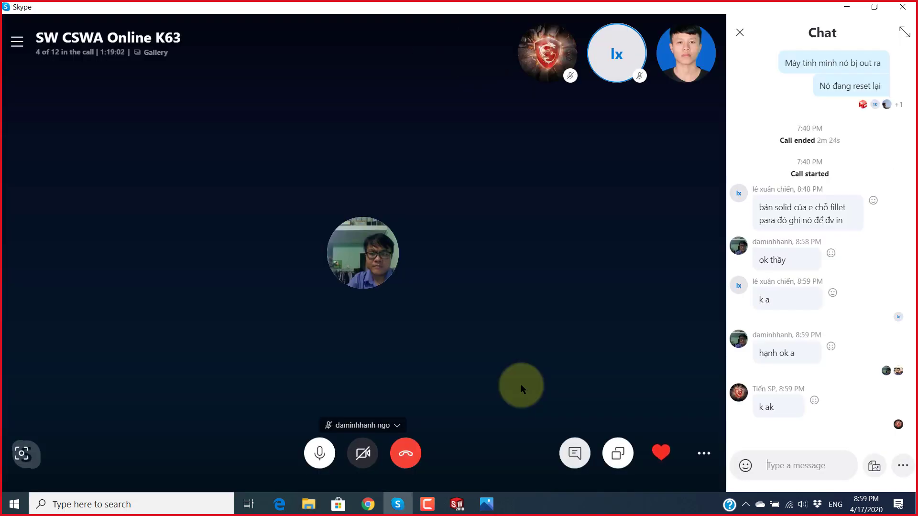